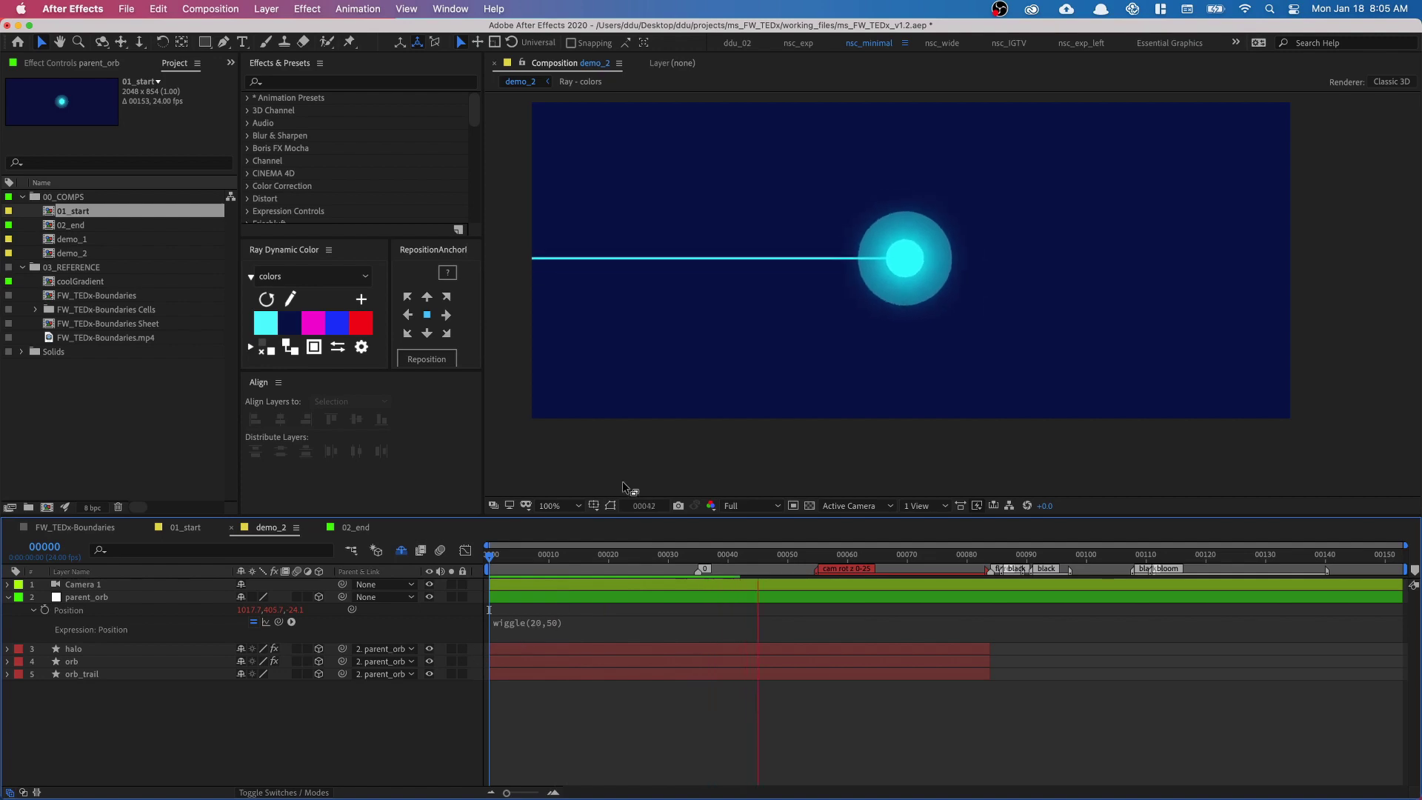
Change the parent_orb layer's Position expression to wiggle(1.5,500,.1,.1,time)
{"action": "left_click", "coordinate": [556, 627]}
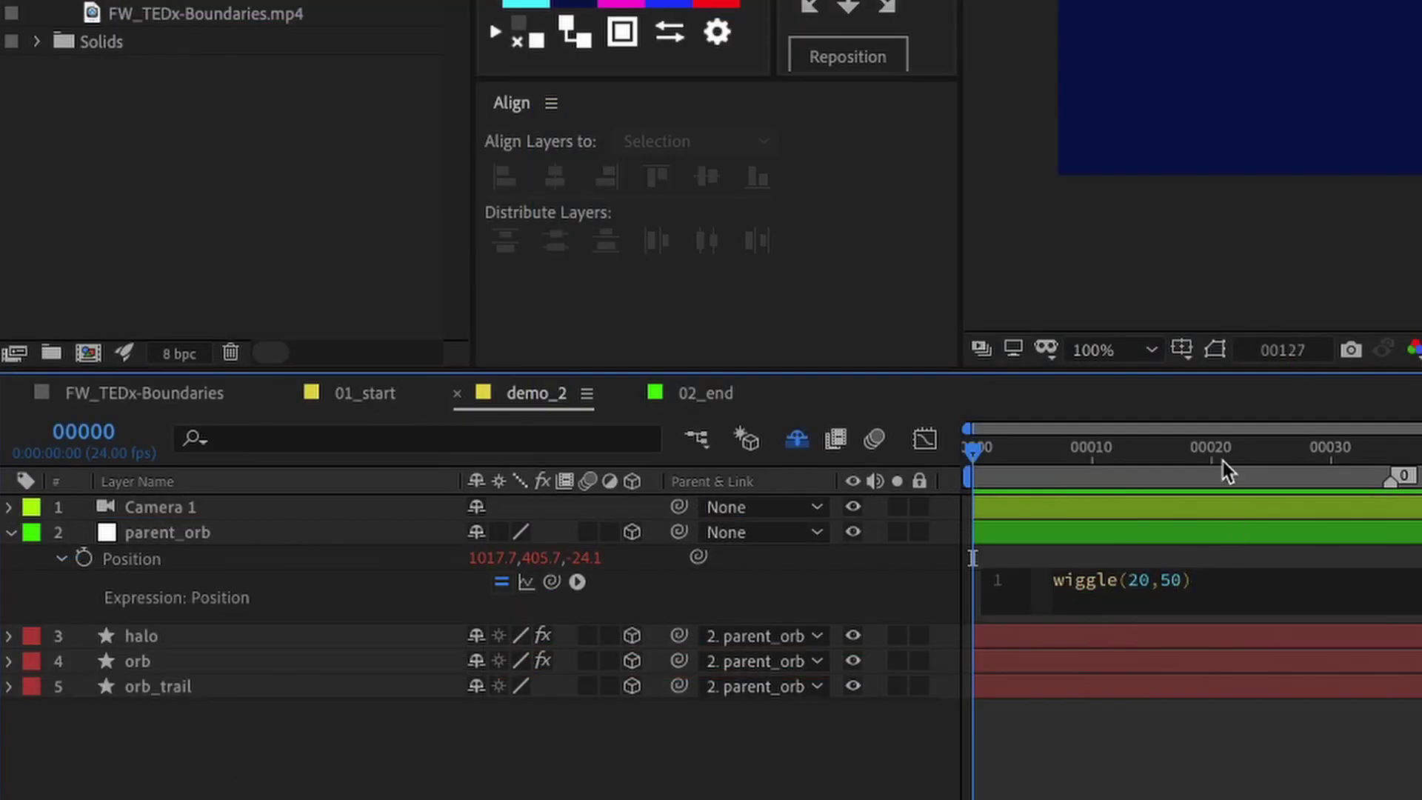
{"action": "type", "text": ",.1,.1,"}
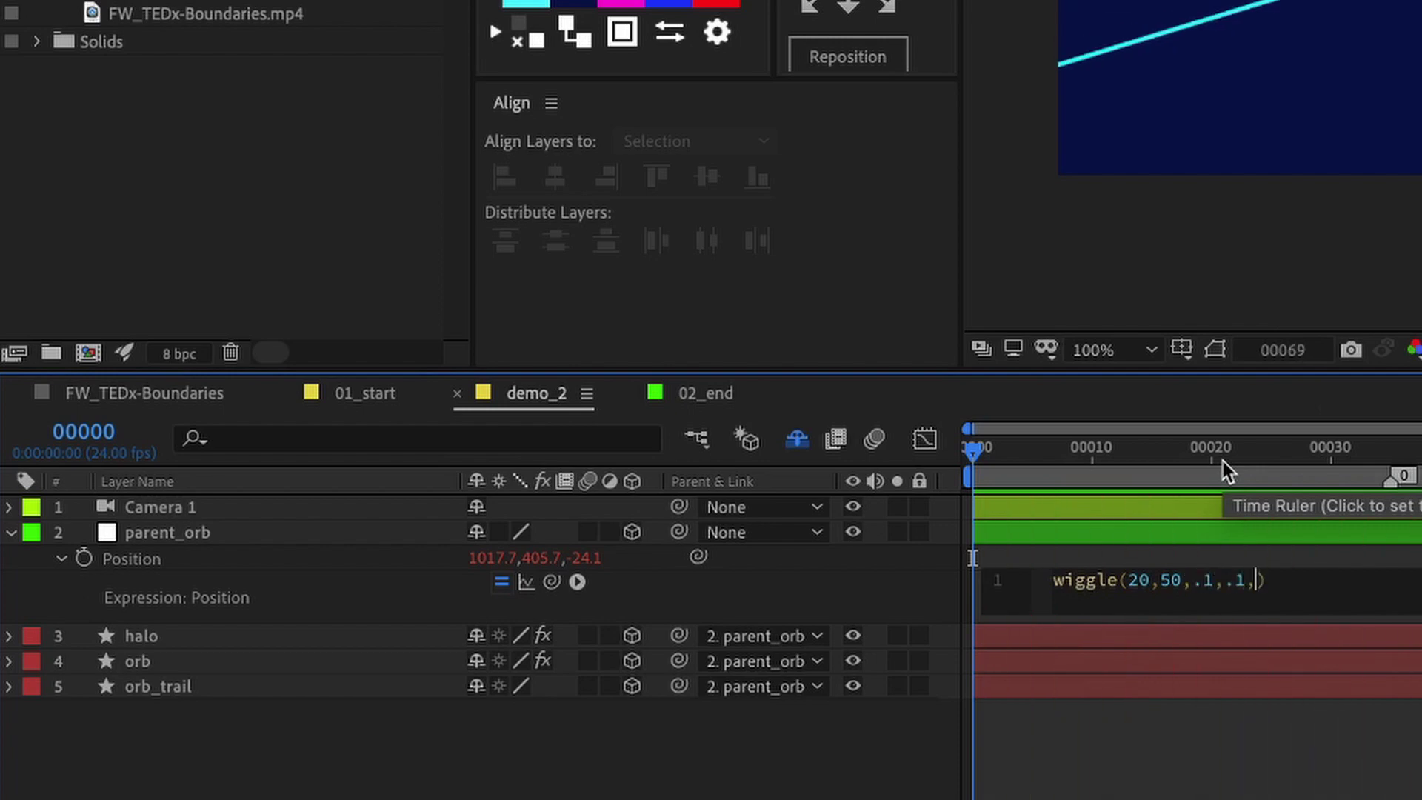
{"action": "type", "text": "time"}
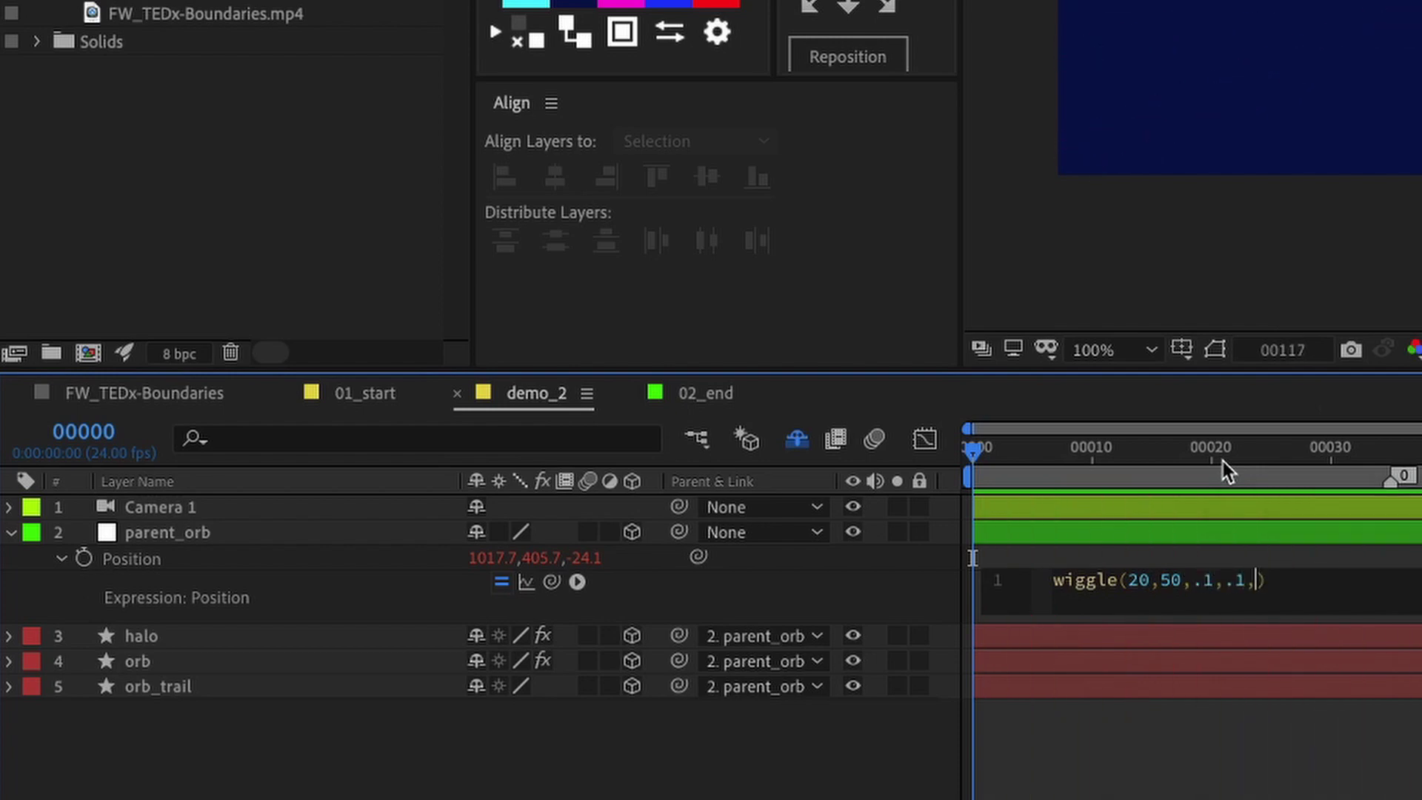
{"action": "double_click", "coordinate": [1137, 580]}
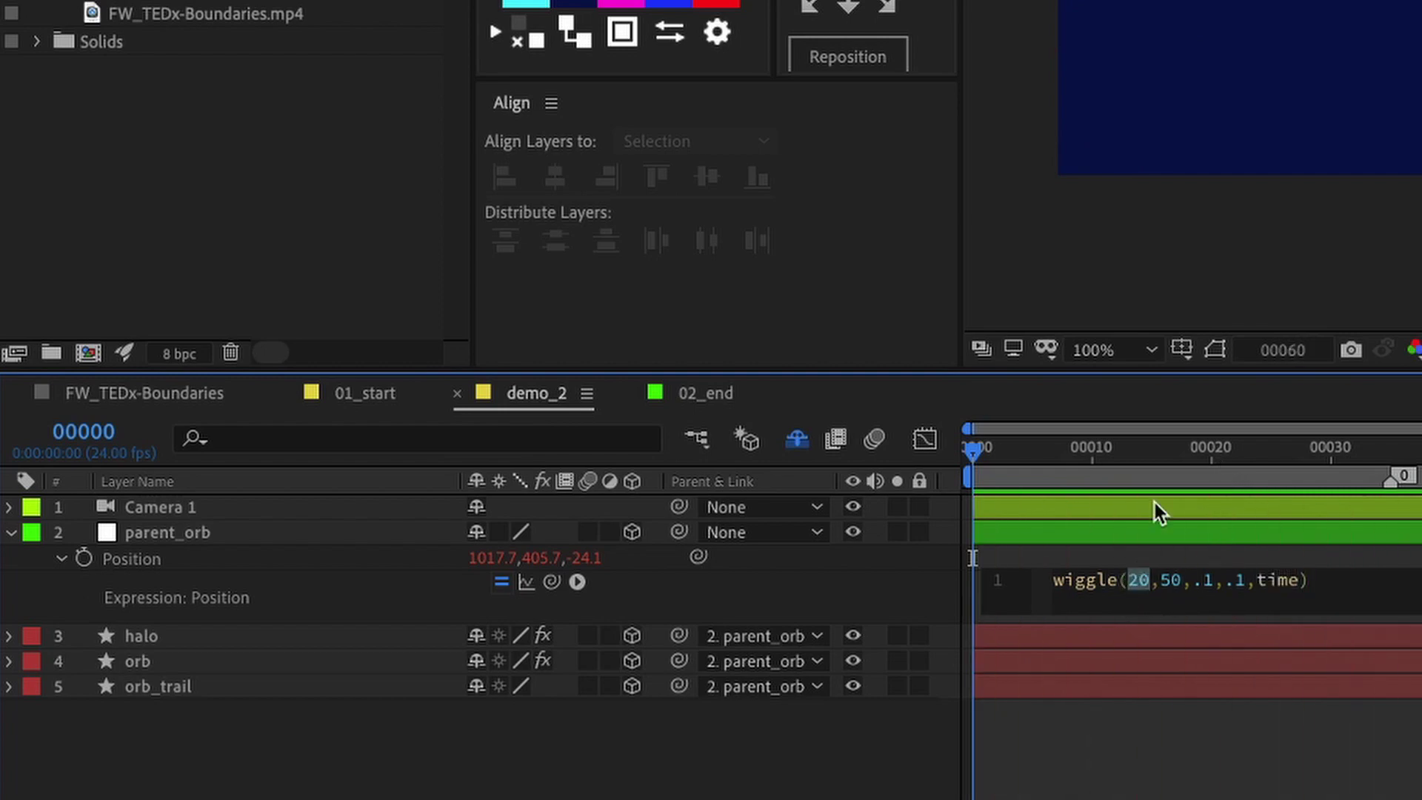
{"action": "type", "text": "1.5,5"}
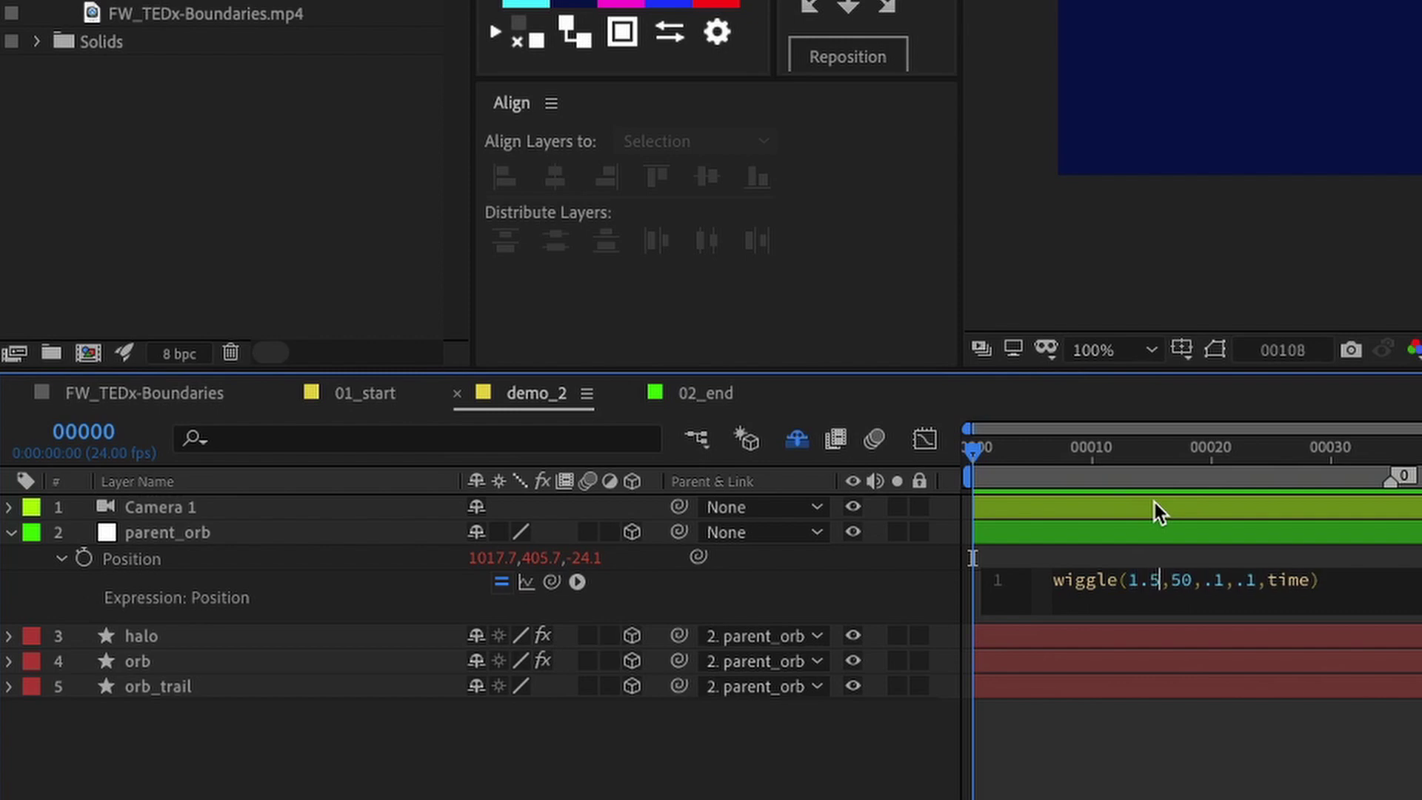
{"action": "type", "text": "0"}
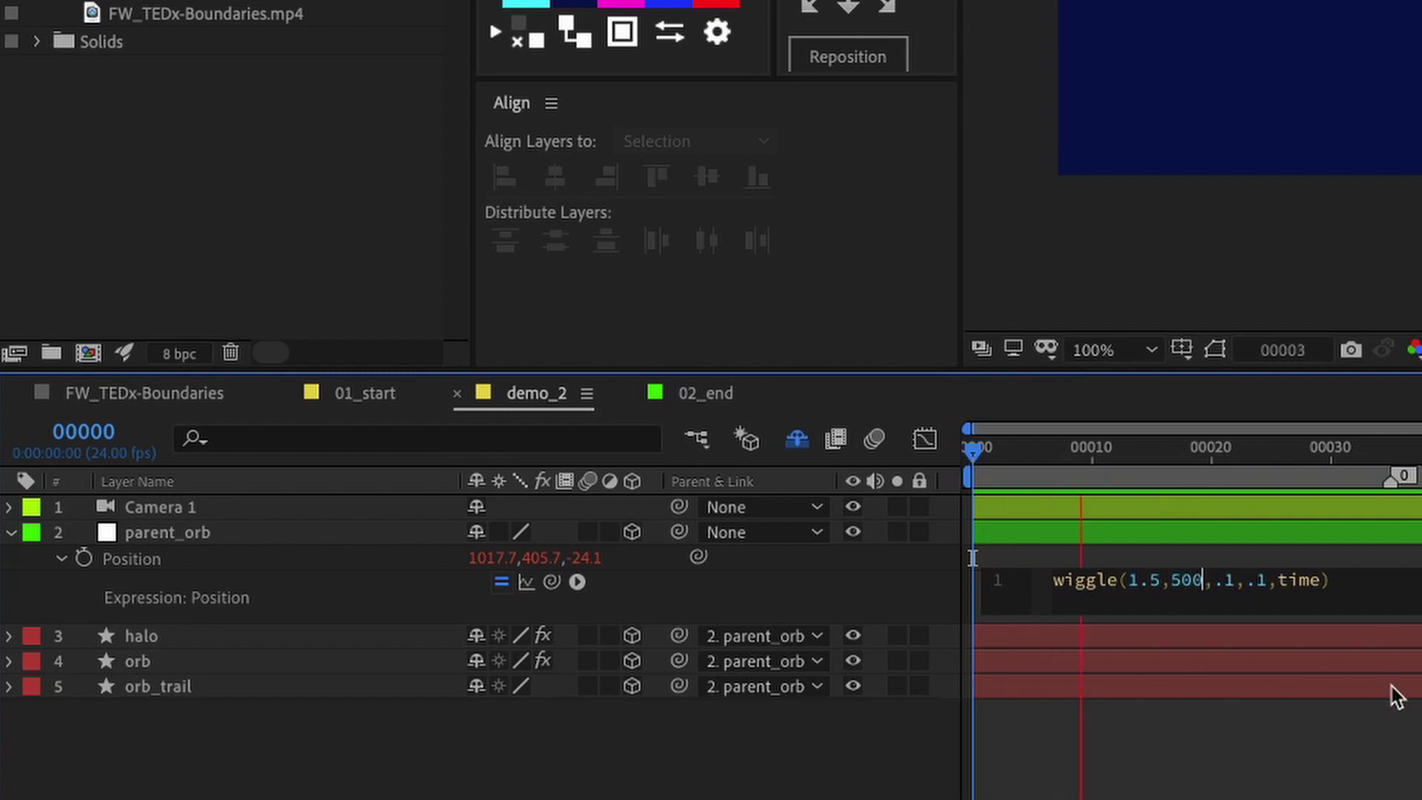
{"action": "left_click", "coordinate": [1396, 692]}
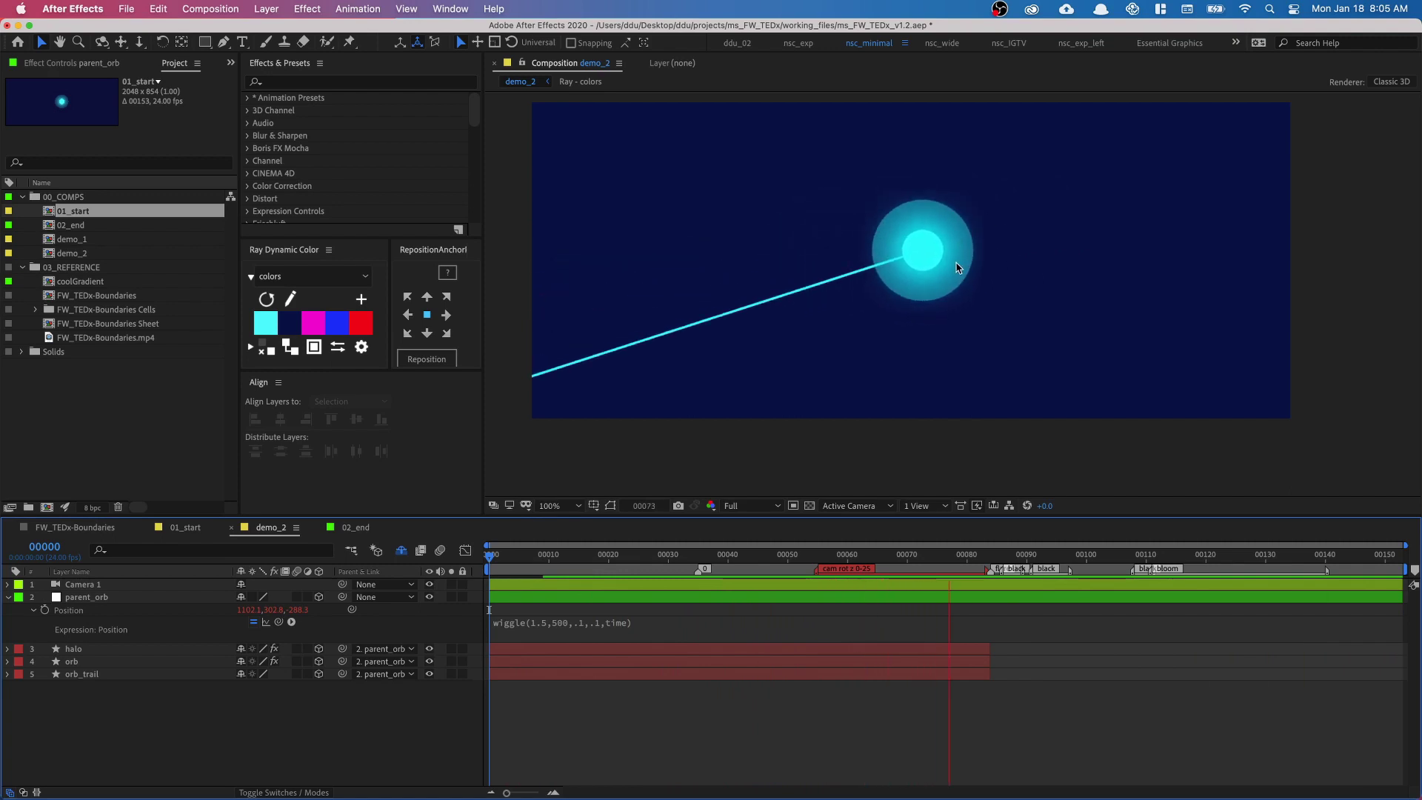
Delete the Camera 1 layer and preview the orb's wiggle from the first frame
{"action": "left_click", "coordinate": [752, 581]}
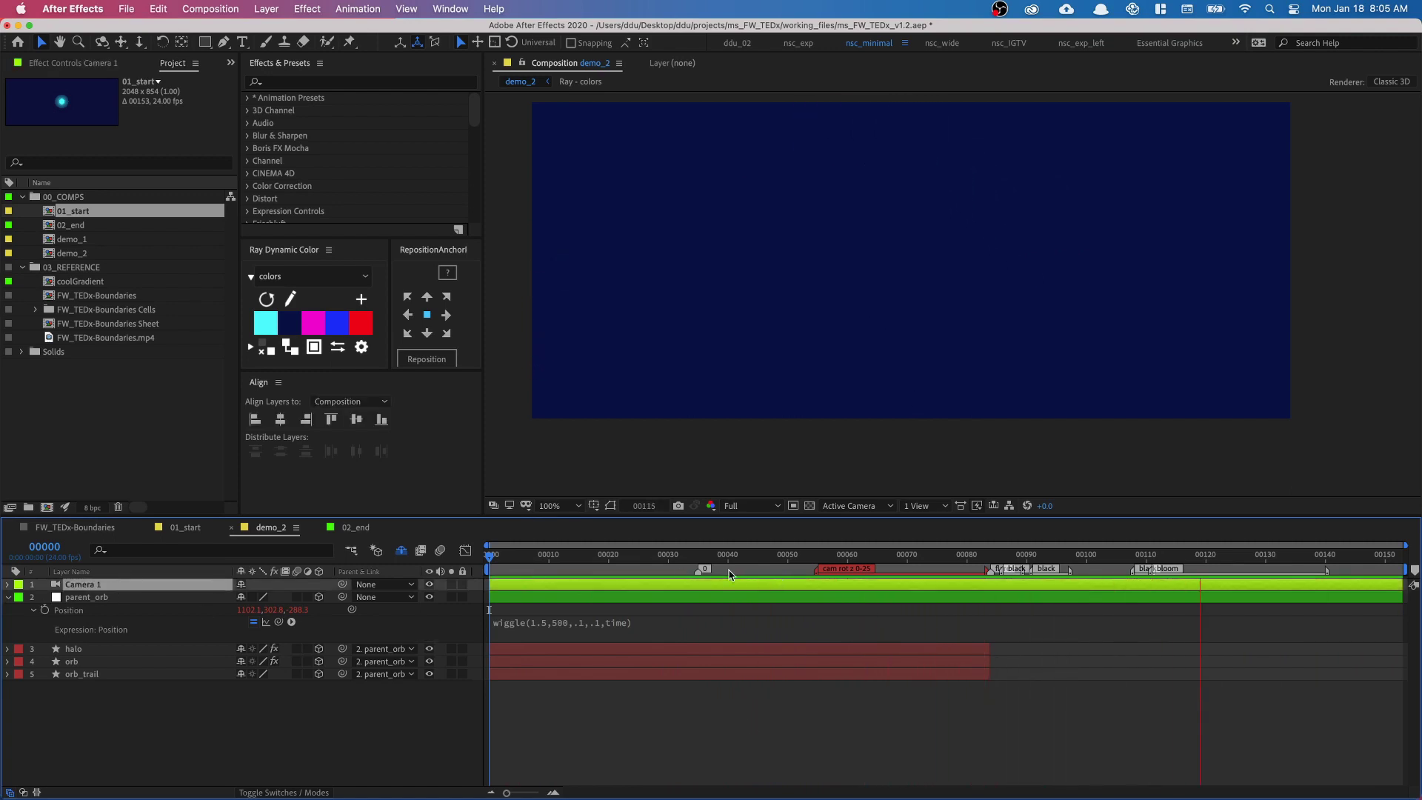
{"action": "left_click_drag", "start_coordinate": [582, 559], "coordinate": [614, 559]}
{"action": "key", "text": "Delete"}
{"action": "key", "text": "Home"}
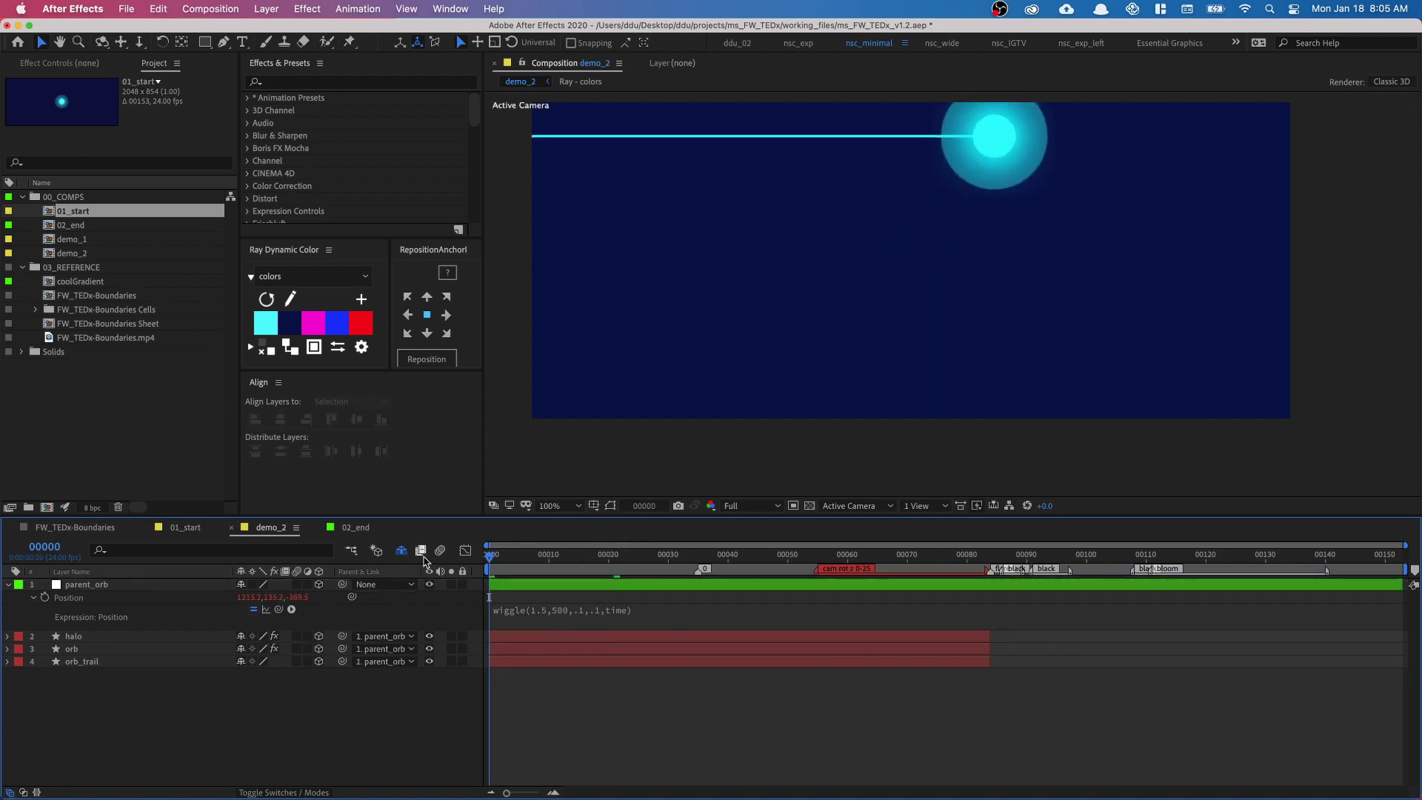
{"action": "key", "text": "space"}
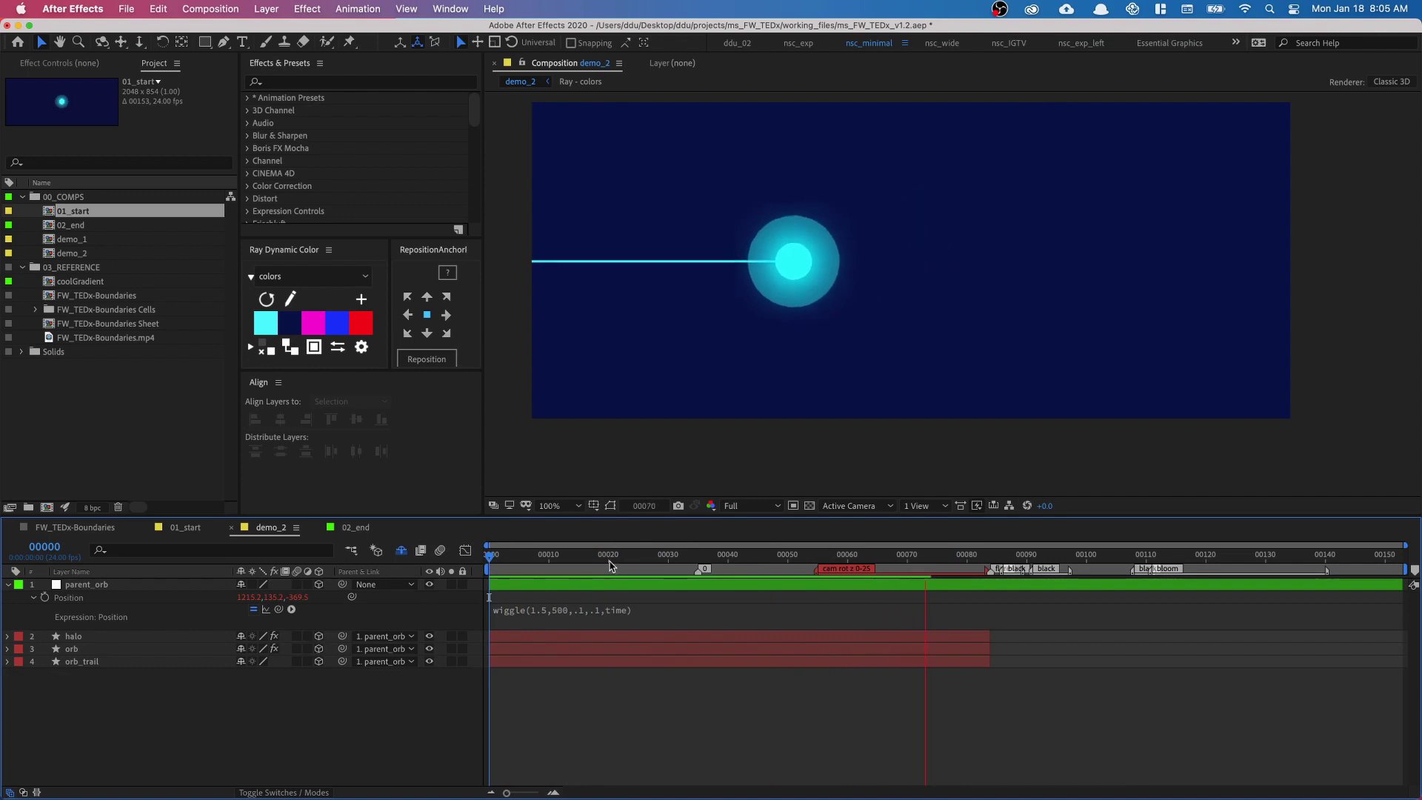
{"action": "key", "text": "space"}
Try moving the parent_orb null toward the left of the composition at frame 18, preview the wiggle, and undo the move
{"action": "left_click_drag", "start_coordinate": [574, 555], "coordinate": [596, 556]}
{"action": "left_click_drag", "start_coordinate": [940, 267], "coordinate": [1141, 374]}
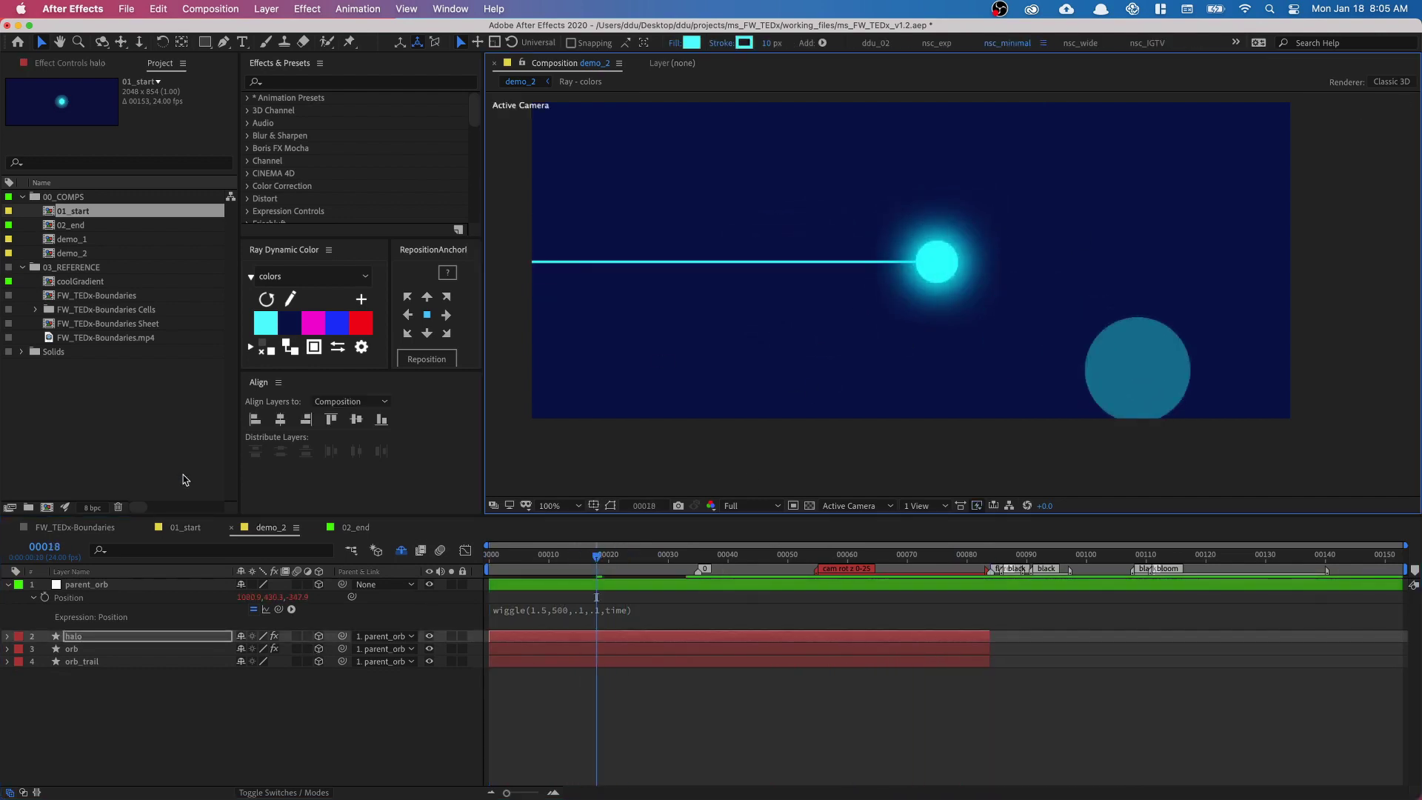
{"action": "key", "text": "super+z"}
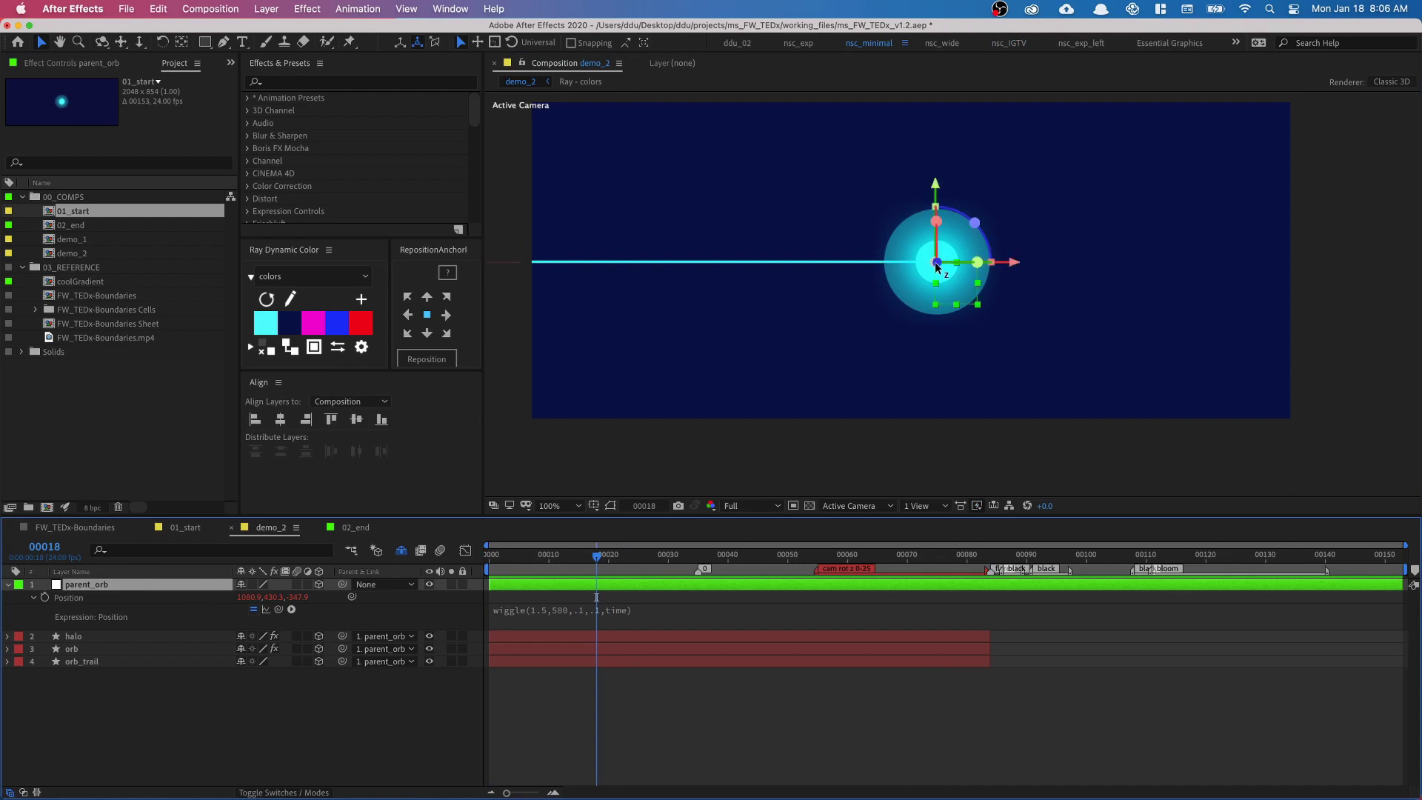
{"action": "left_click_drag", "start_coordinate": [1007, 262], "coordinate": [841, 276]}
{"action": "key", "text": "space"}
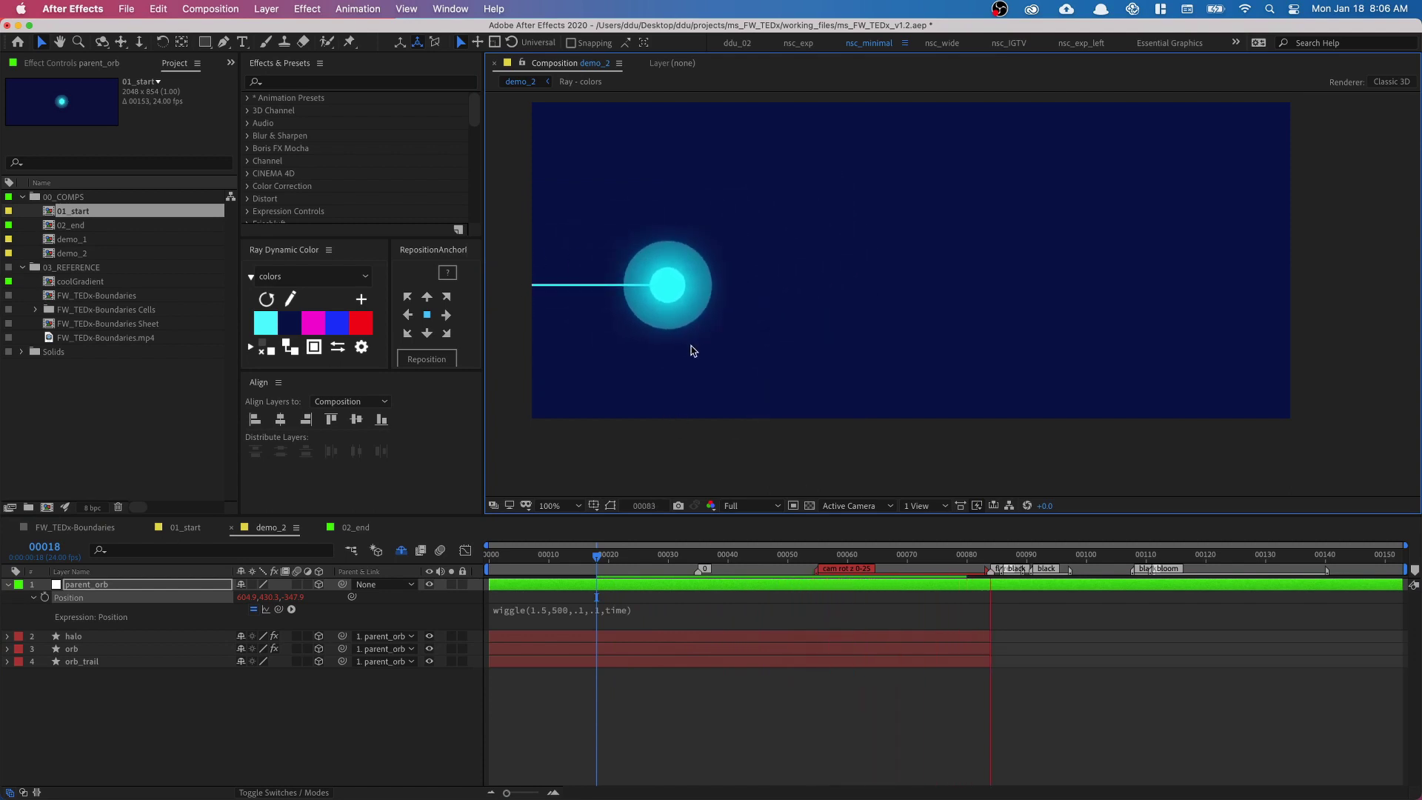
{"action": "key", "text": "space"}
{"action": "key", "text": "space"}
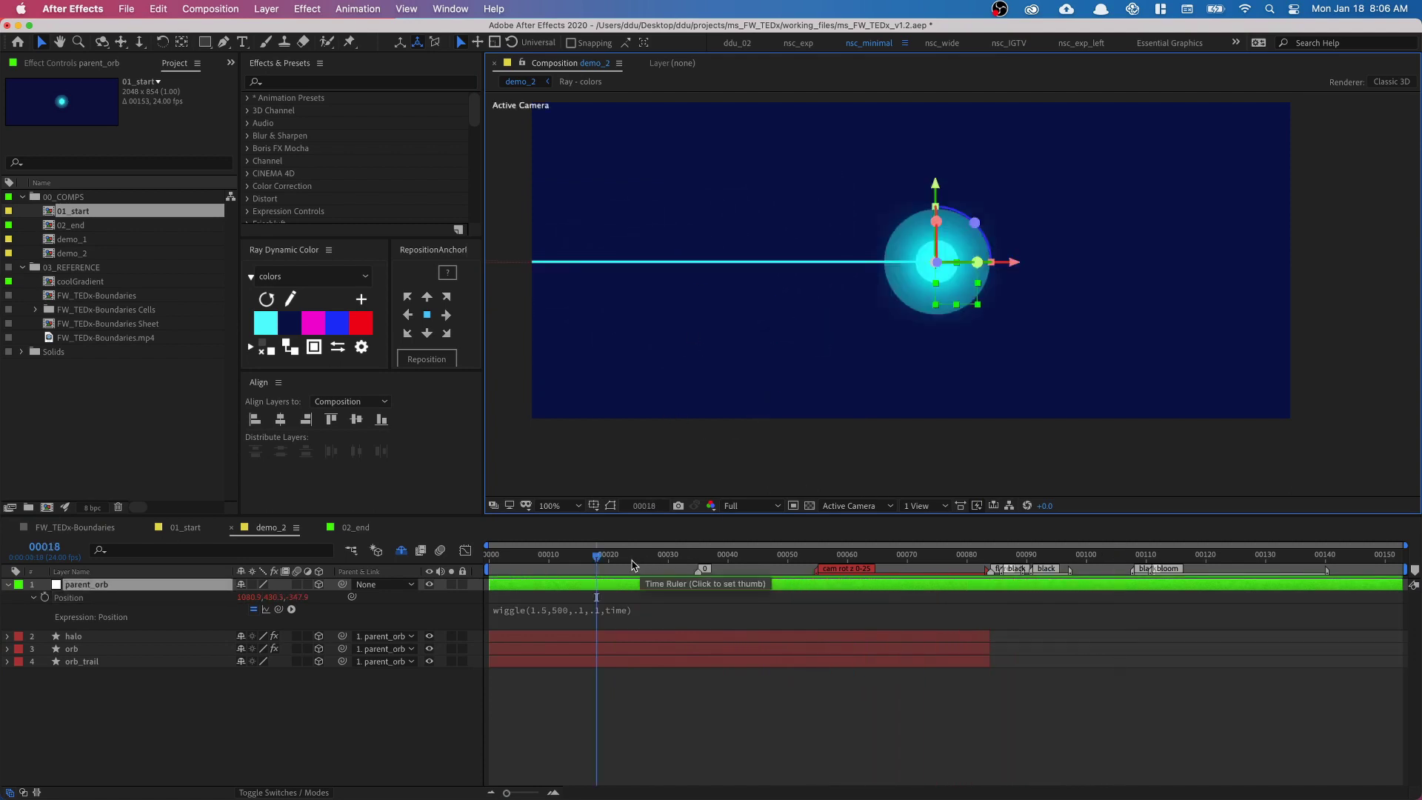
Return to frame 0, collapse the parent_orb layer's properties, and preview the animation
{"action": "left_click_drag", "start_coordinate": [631, 564], "coordinate": [57, 571]}
{"action": "left_click", "coordinate": [8, 587]}
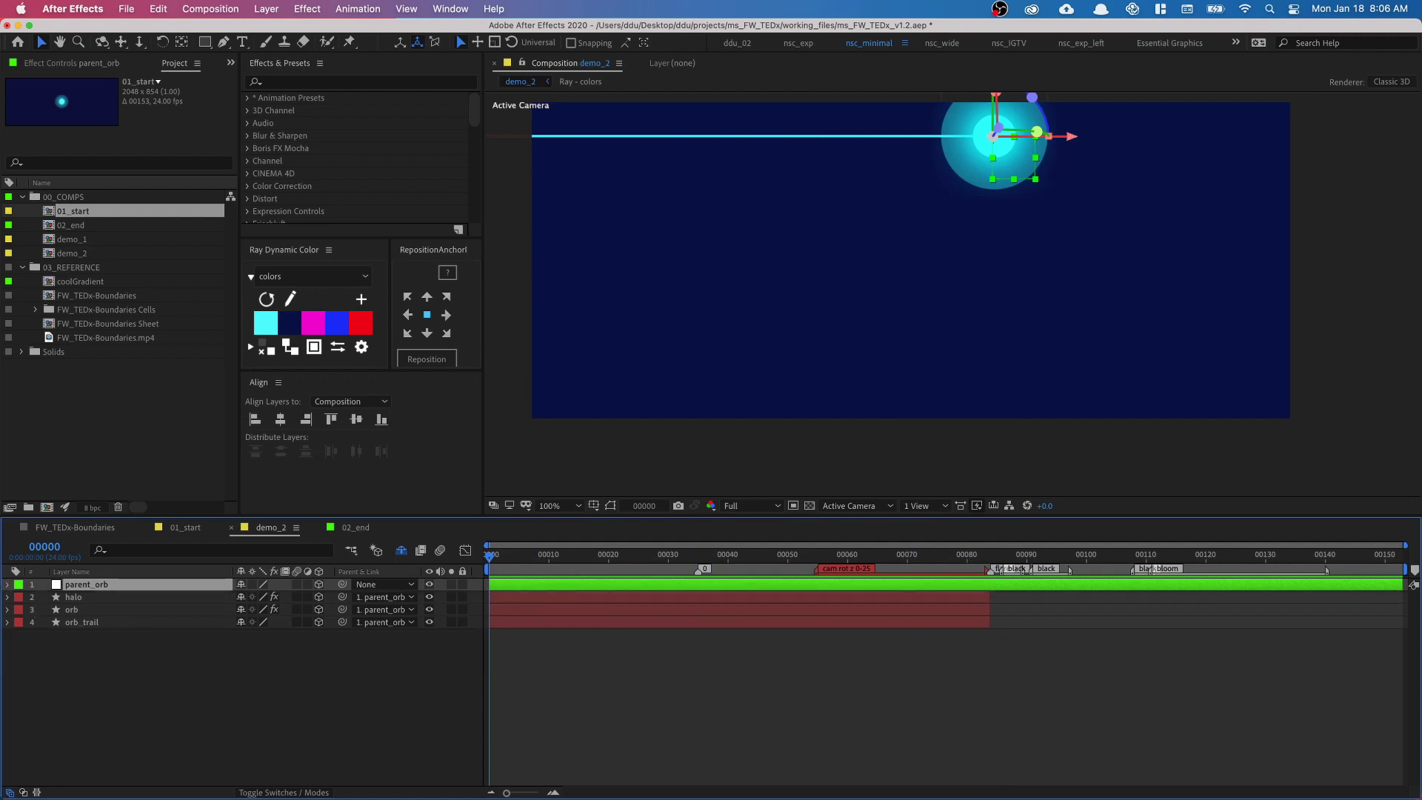
{"action": "left_click", "coordinate": [429, 722]}
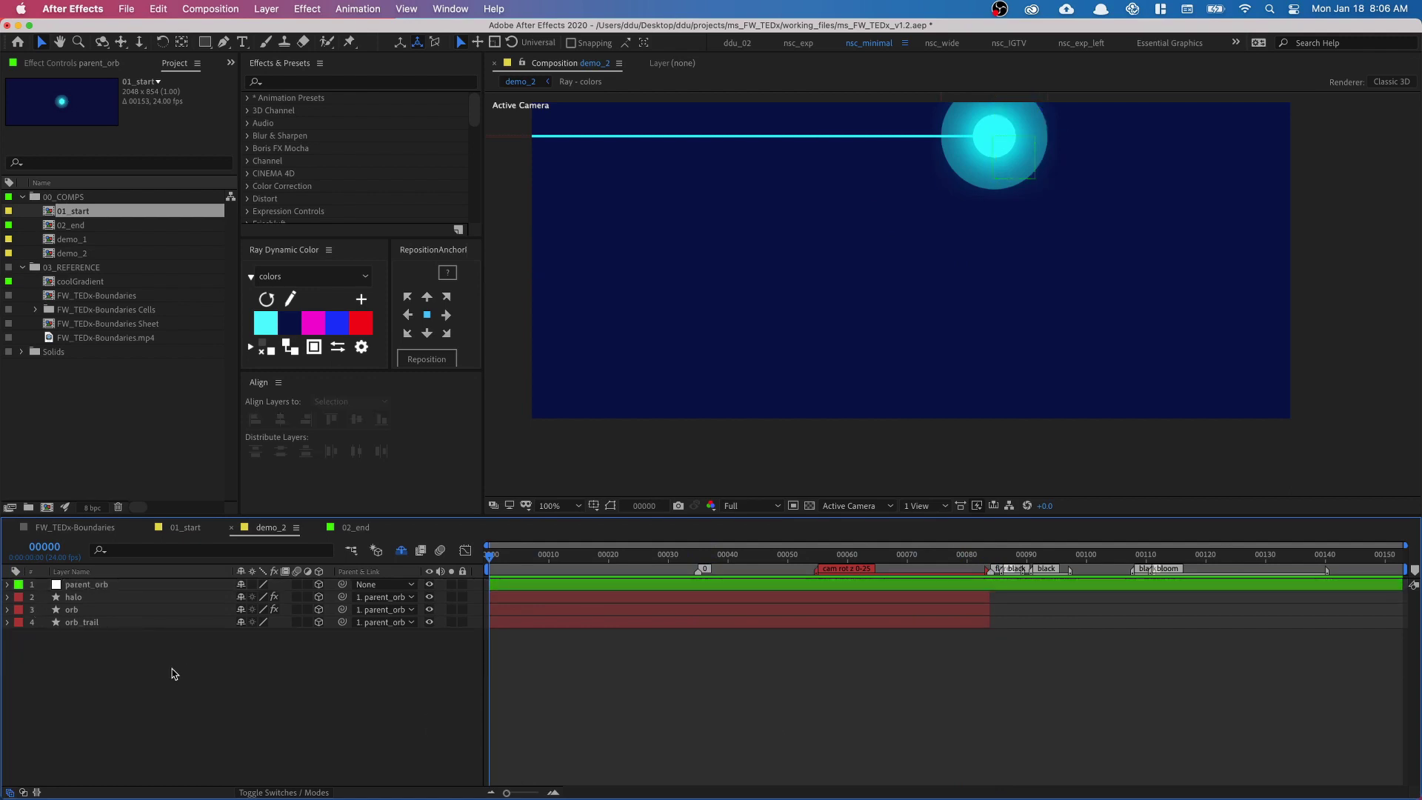
{"action": "key", "text": "space"}
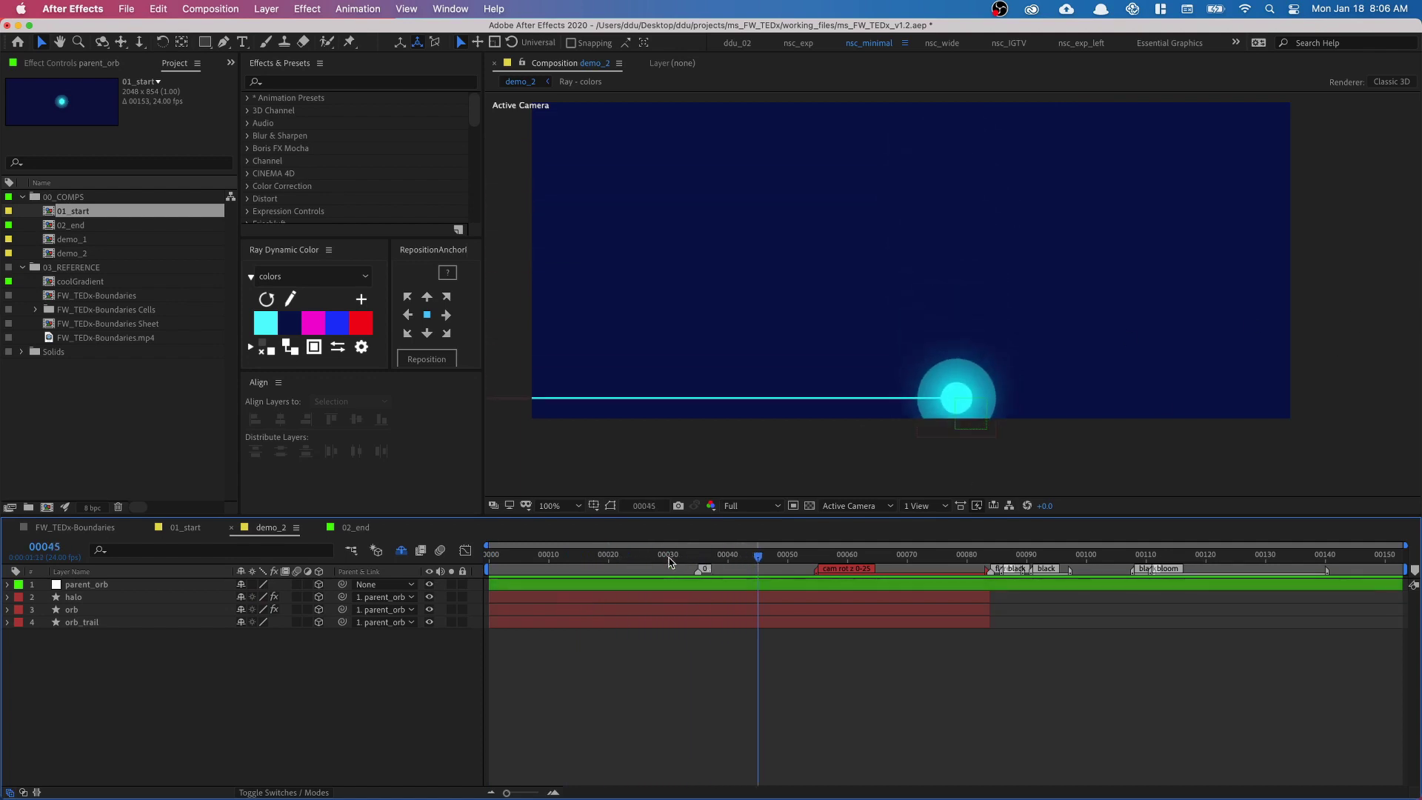
Create a new null object in demo_2 and name it parent_lights
{"action": "right_click", "coordinate": [254, 664]}
{"action": "mouse_move", "coordinate": [291, 626]}
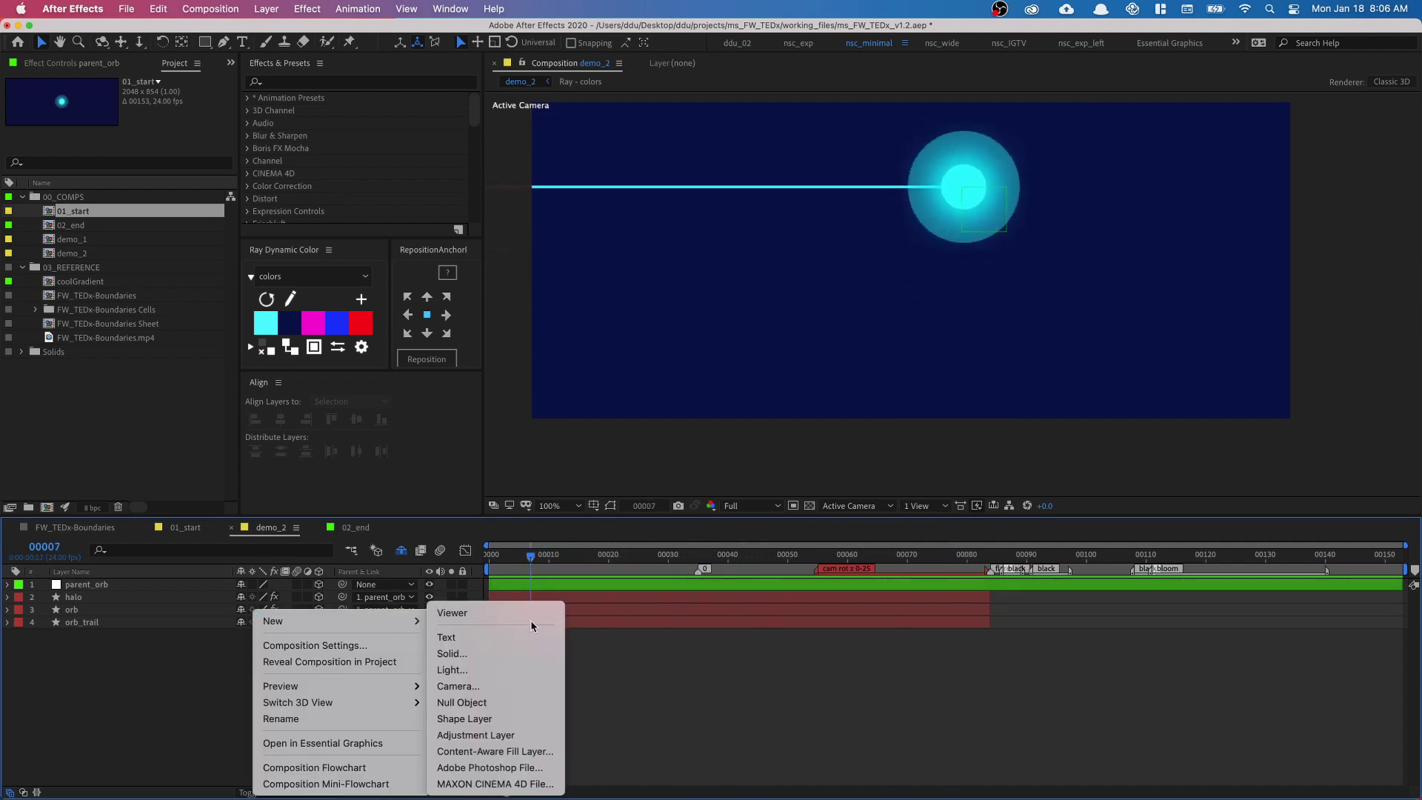
{"action": "left_click", "coordinate": [492, 702]}
{"action": "key", "text": "Return"}
{"action": "type", "text": "parent_lig"}
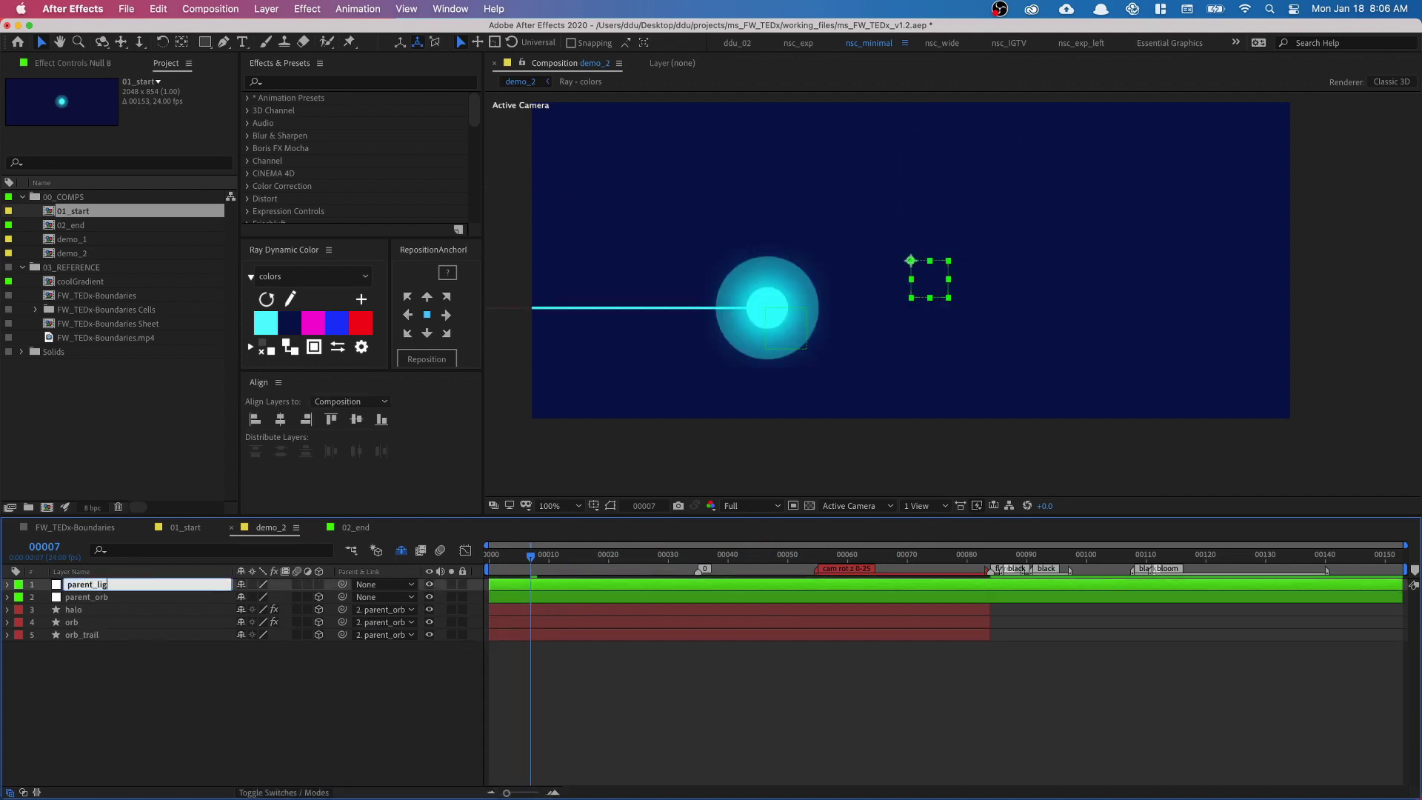
{"action": "type", "text": "hts"}
{"action": "key", "text": "Return"}
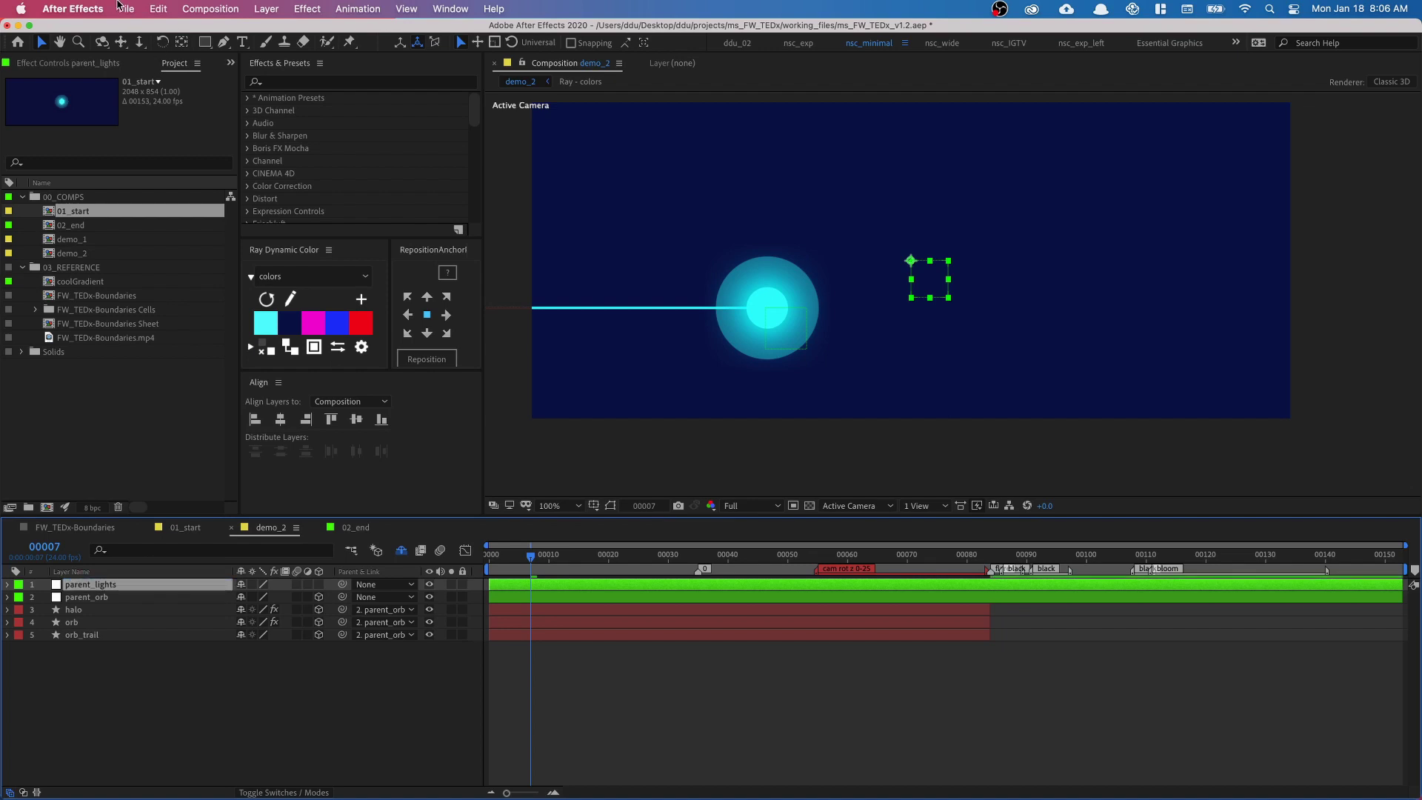
Draw a wide ellipse shape layer extending past the composition's lower edge and recolor it with the palette's magenta
{"action": "left_click_drag", "start_coordinate": [204, 41], "coordinate": [256, 72]}
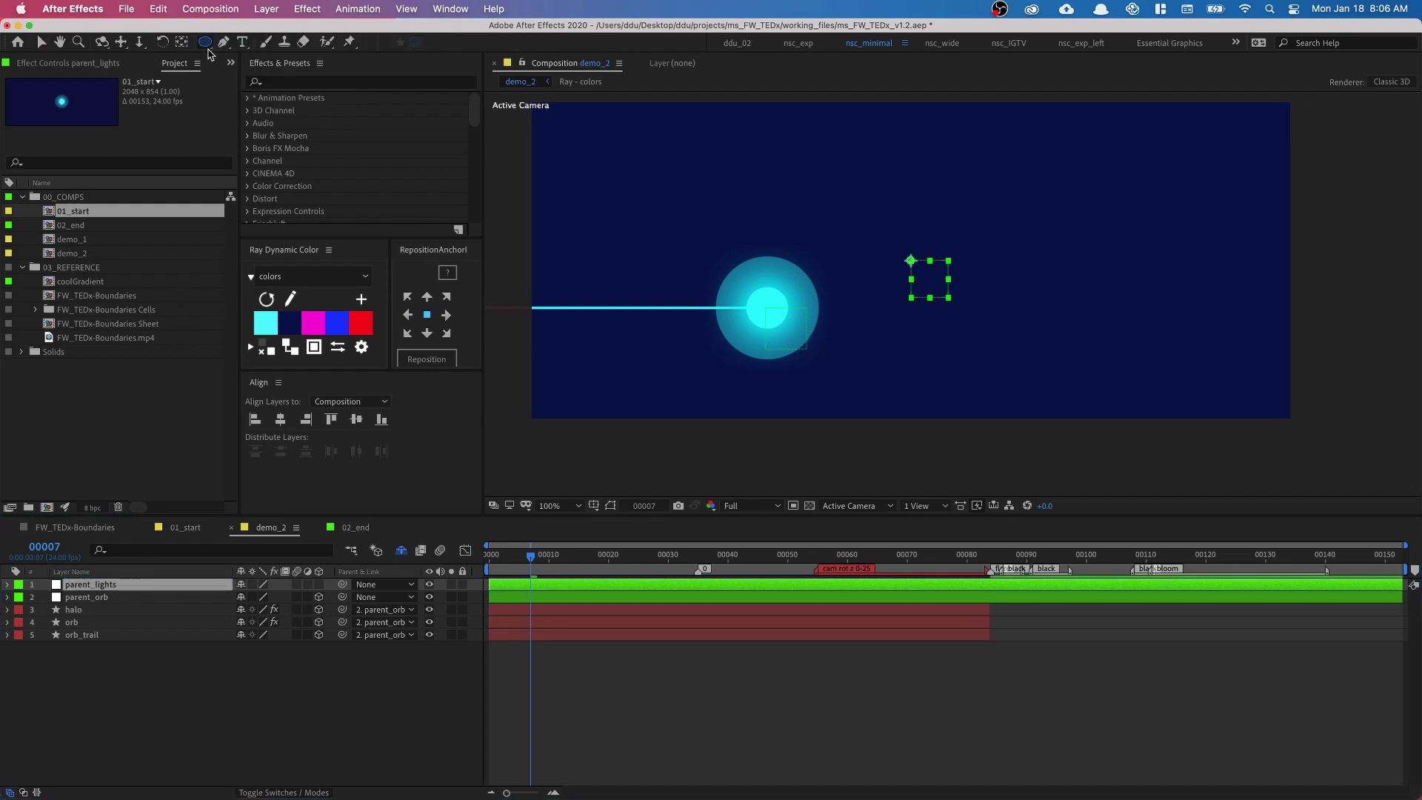
{"action": "left_click", "coordinate": [361, 693]}
{"action": "left_click_drag", "start_coordinate": [495, 366], "coordinate": [1399, 526]}
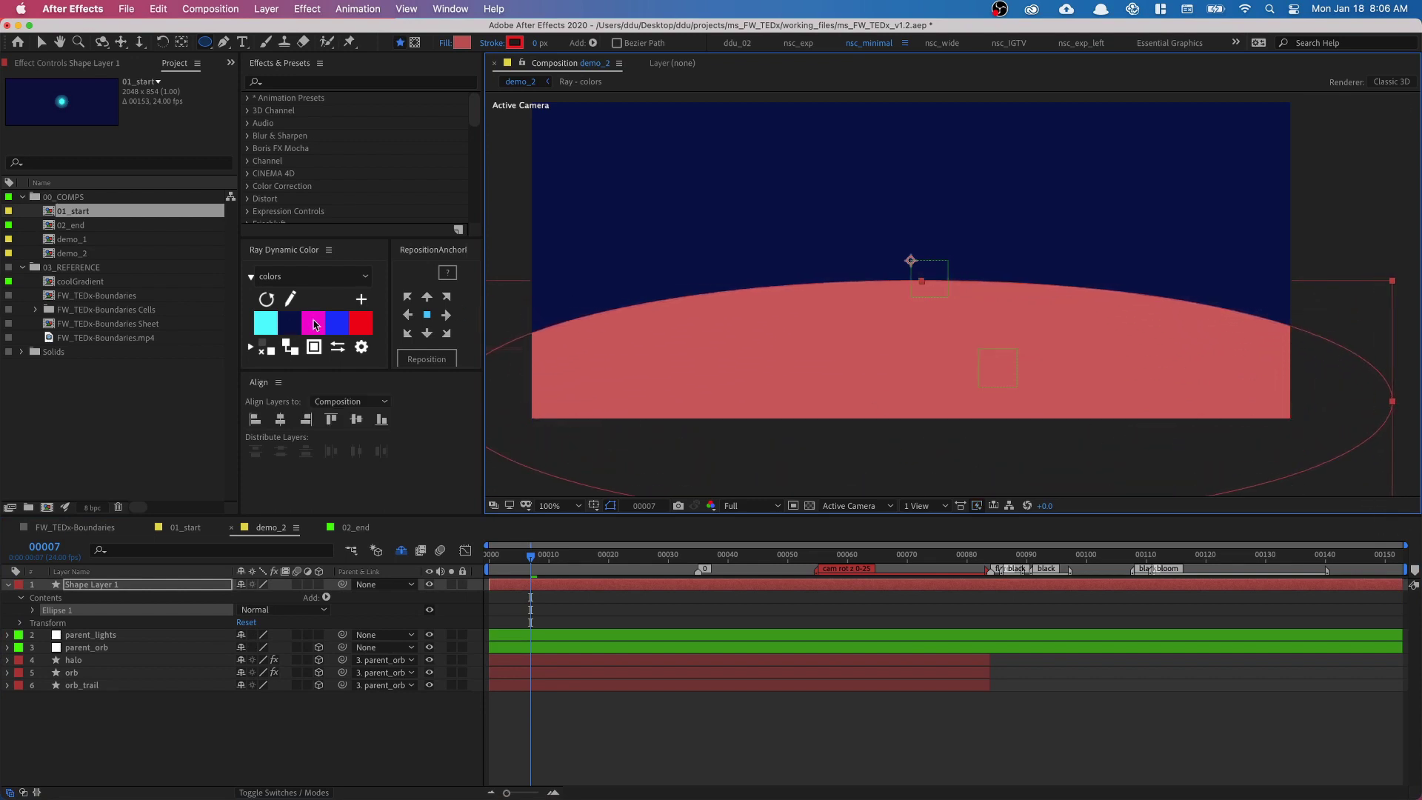
{"action": "left_click", "coordinate": [314, 324]}
Apply Fast Box Blur to the magenta ellipse layer with a Blur Radius of 200
{"action": "left_click", "coordinate": [105, 67]}
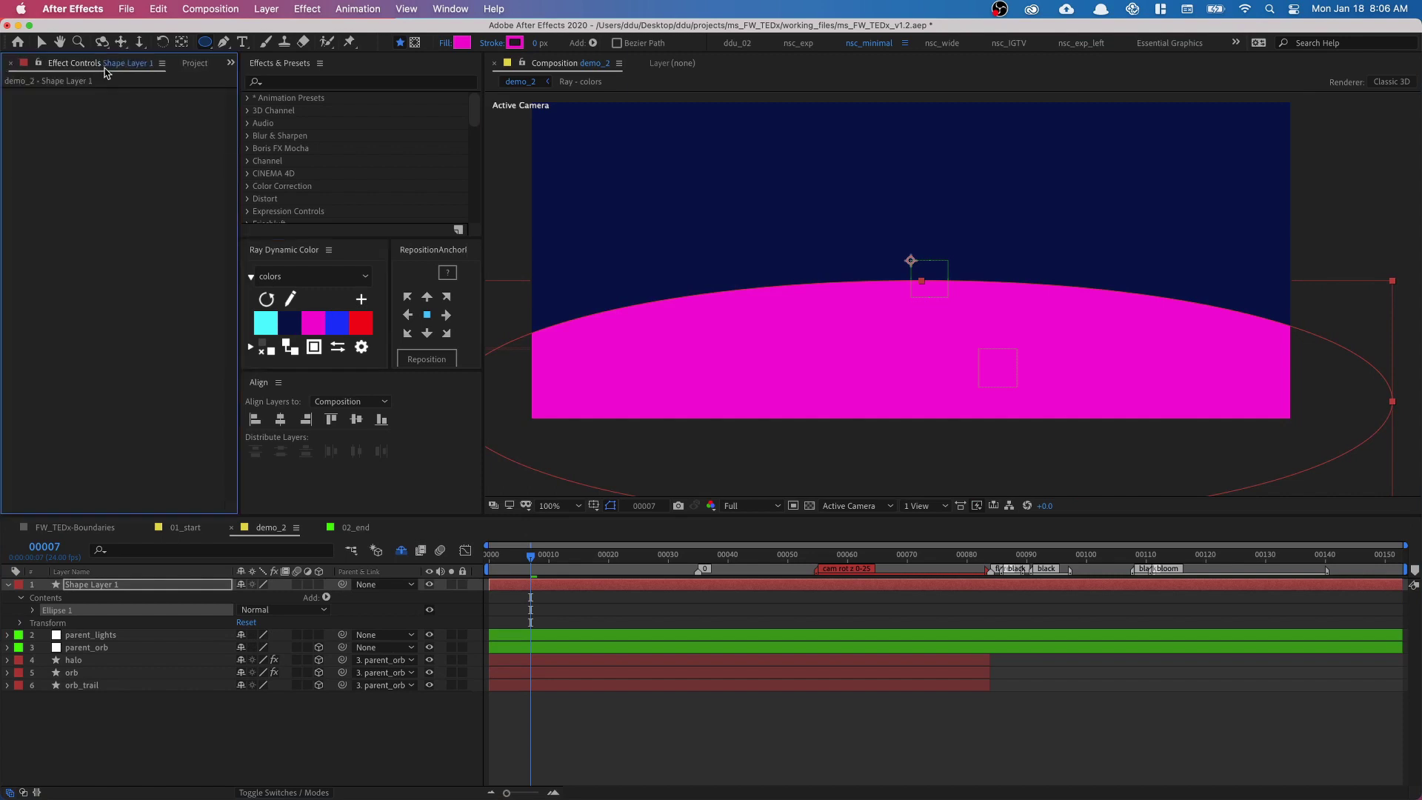
{"action": "left_click_drag", "start_coordinate": [807, 395], "coordinate": [809, 359]}
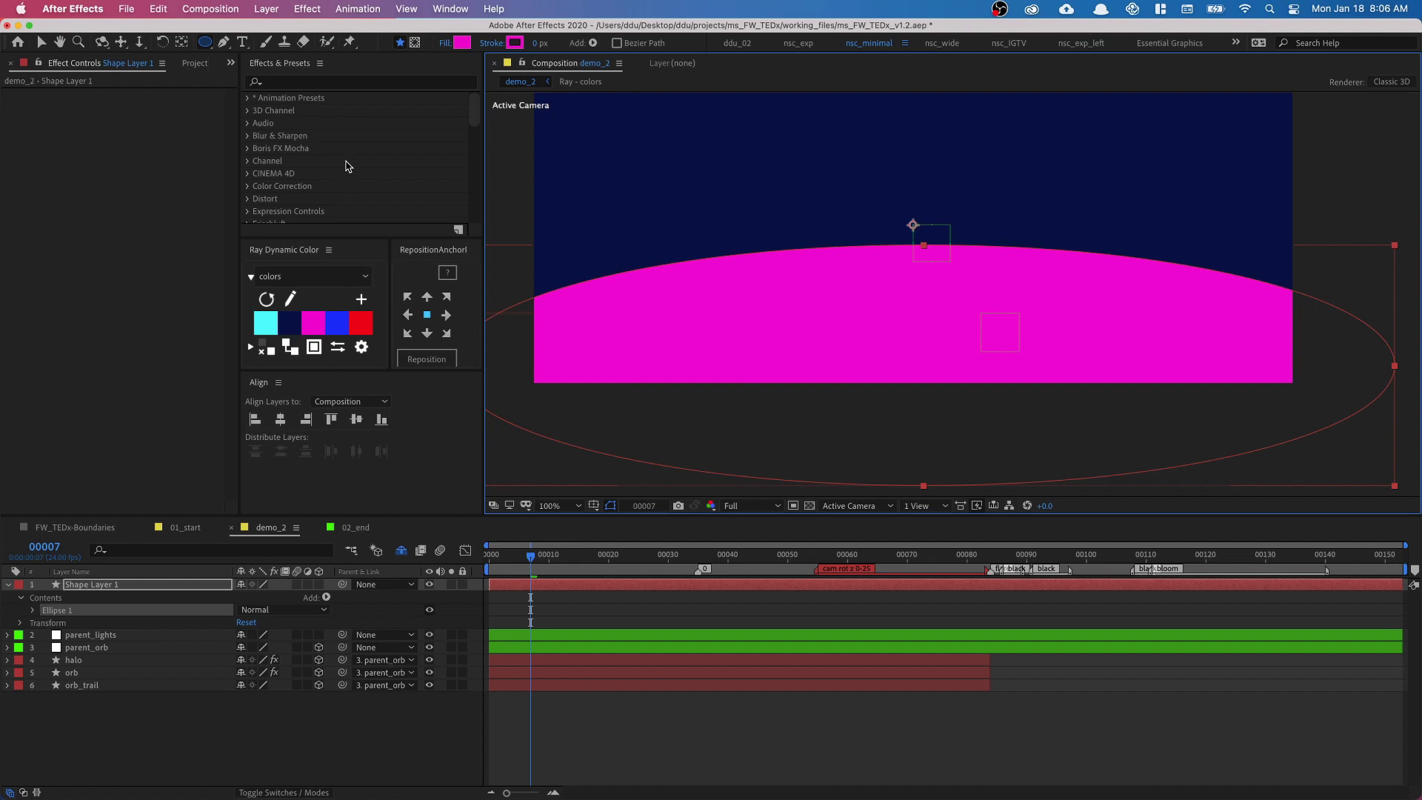
{"action": "left_click", "coordinate": [324, 82]}
{"action": "type", "text": "fas"}
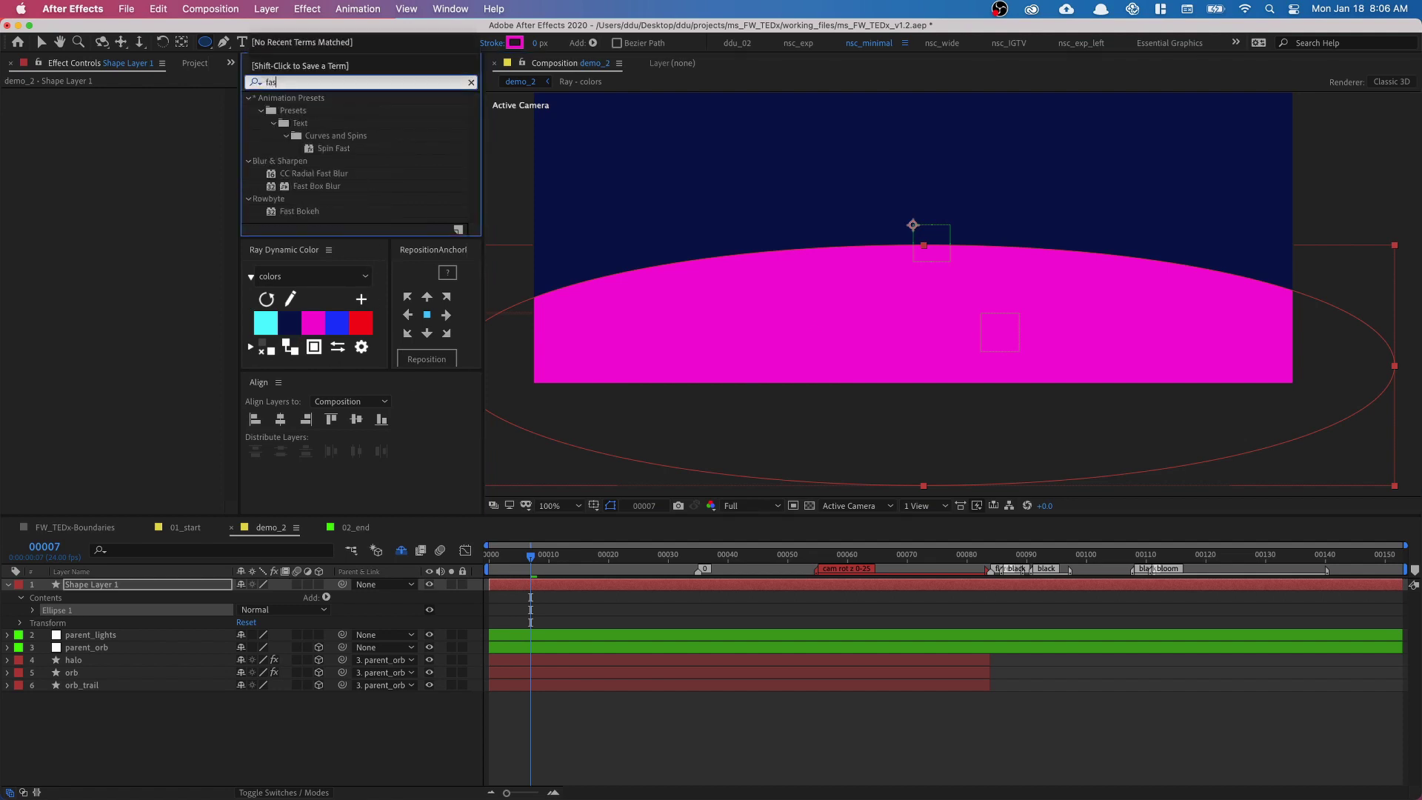
{"action": "double_click", "coordinate": [331, 187]}
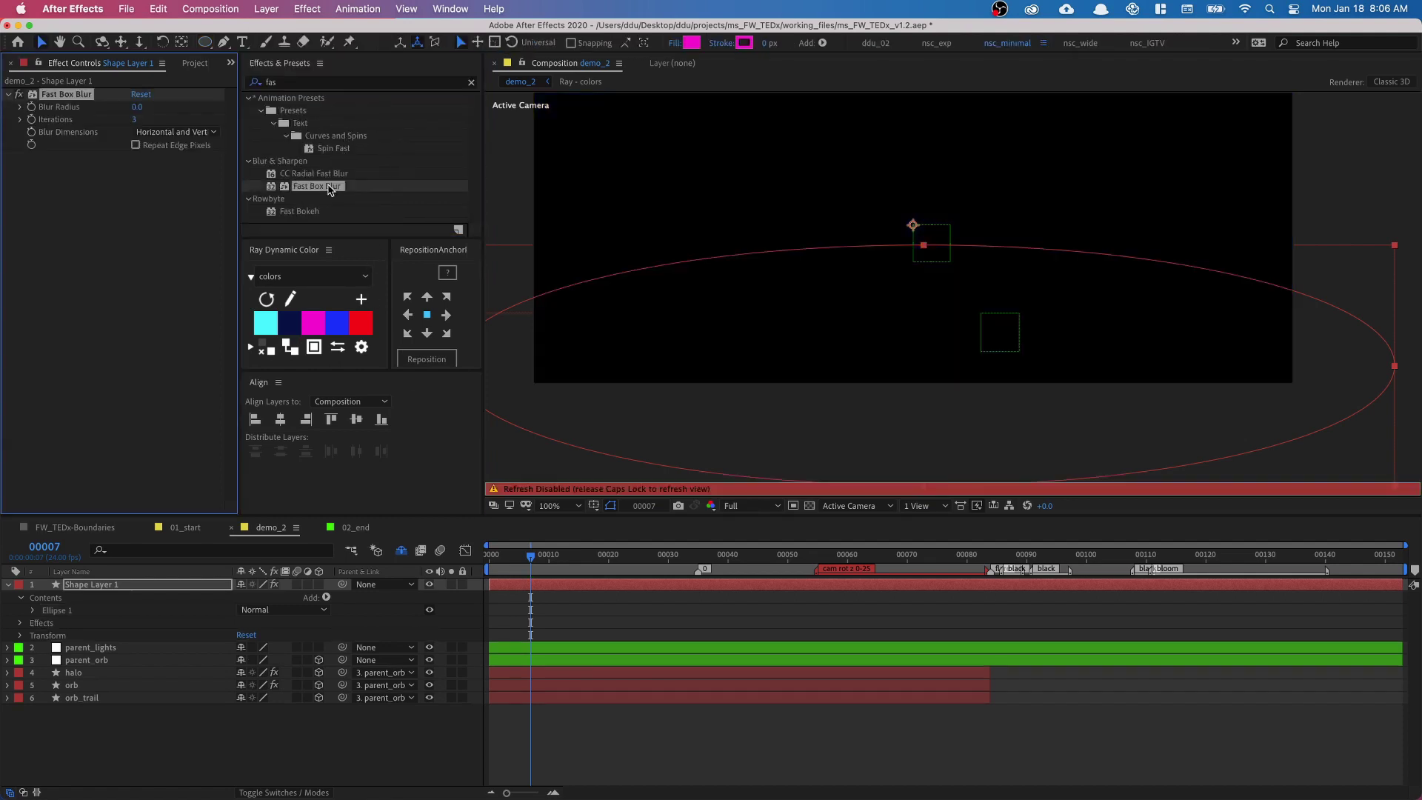
{"action": "left_click", "coordinate": [136, 108]}
{"action": "key", "text": "Return"}
{"action": "key", "text": "Caps_Lock"}
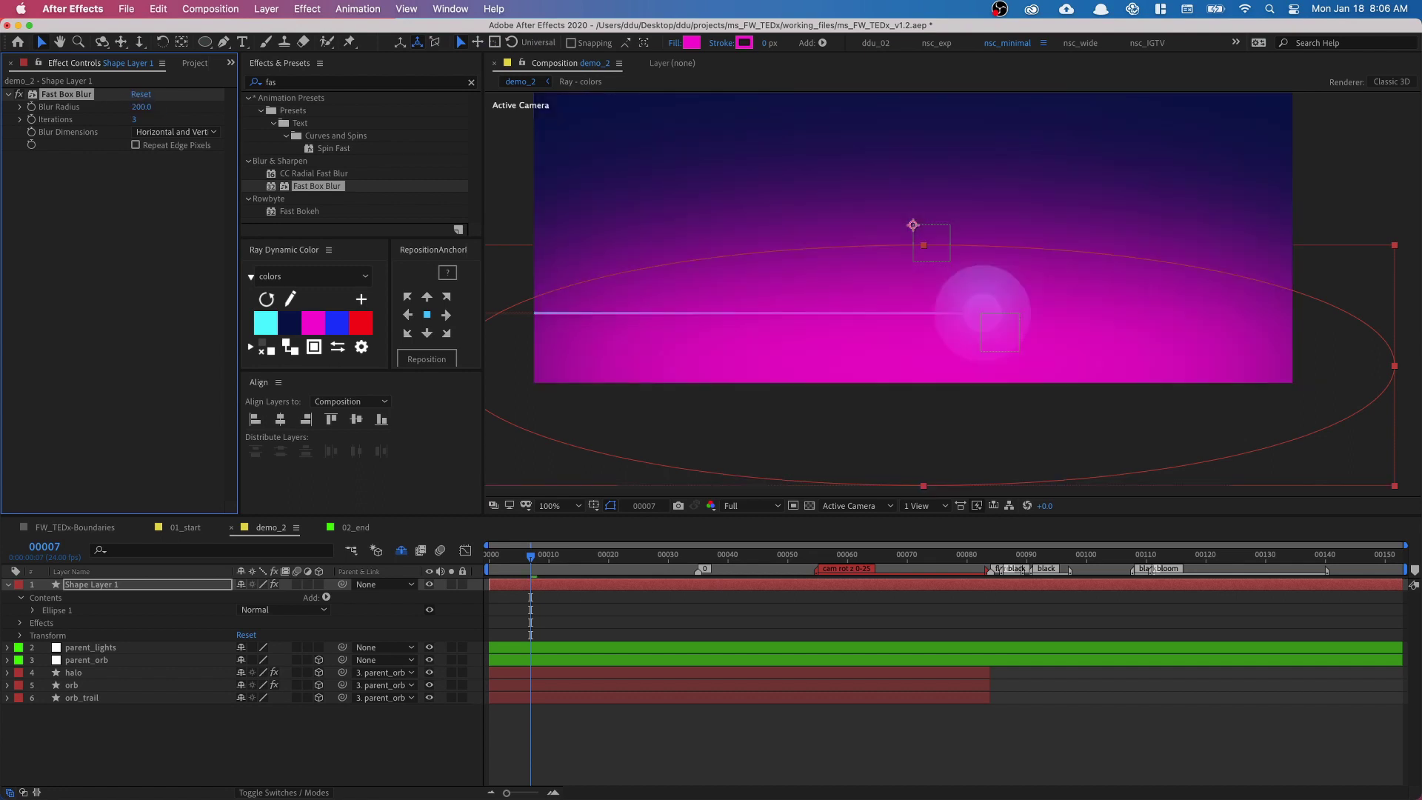
Rename the blurred ellipse layer to light_spot and place it directly below parent_lights in the layer stack
{"action": "left_click", "coordinate": [141, 585]}
{"action": "key", "text": "Return"}
{"action": "type", "text": "light_spot"}
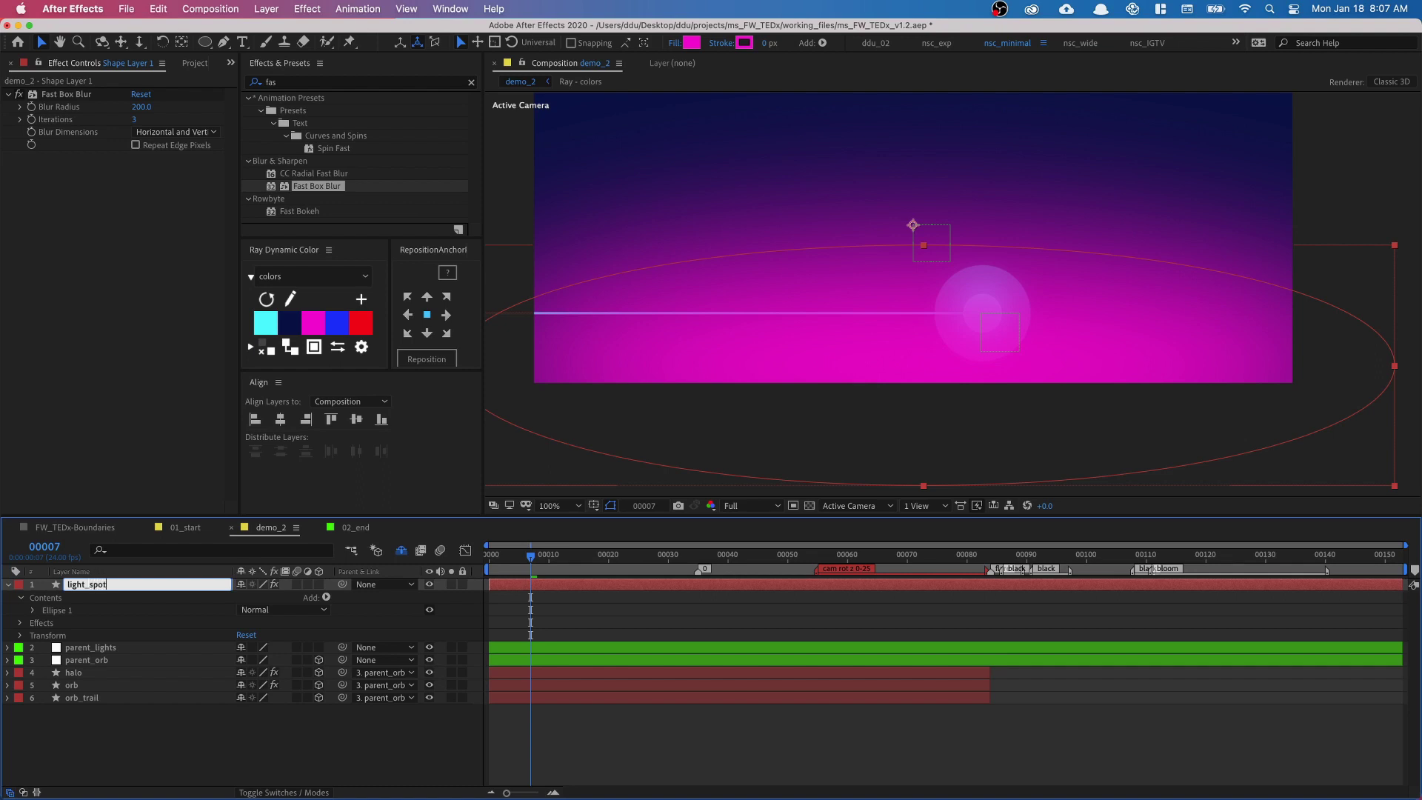
{"action": "key", "text": "Return"}
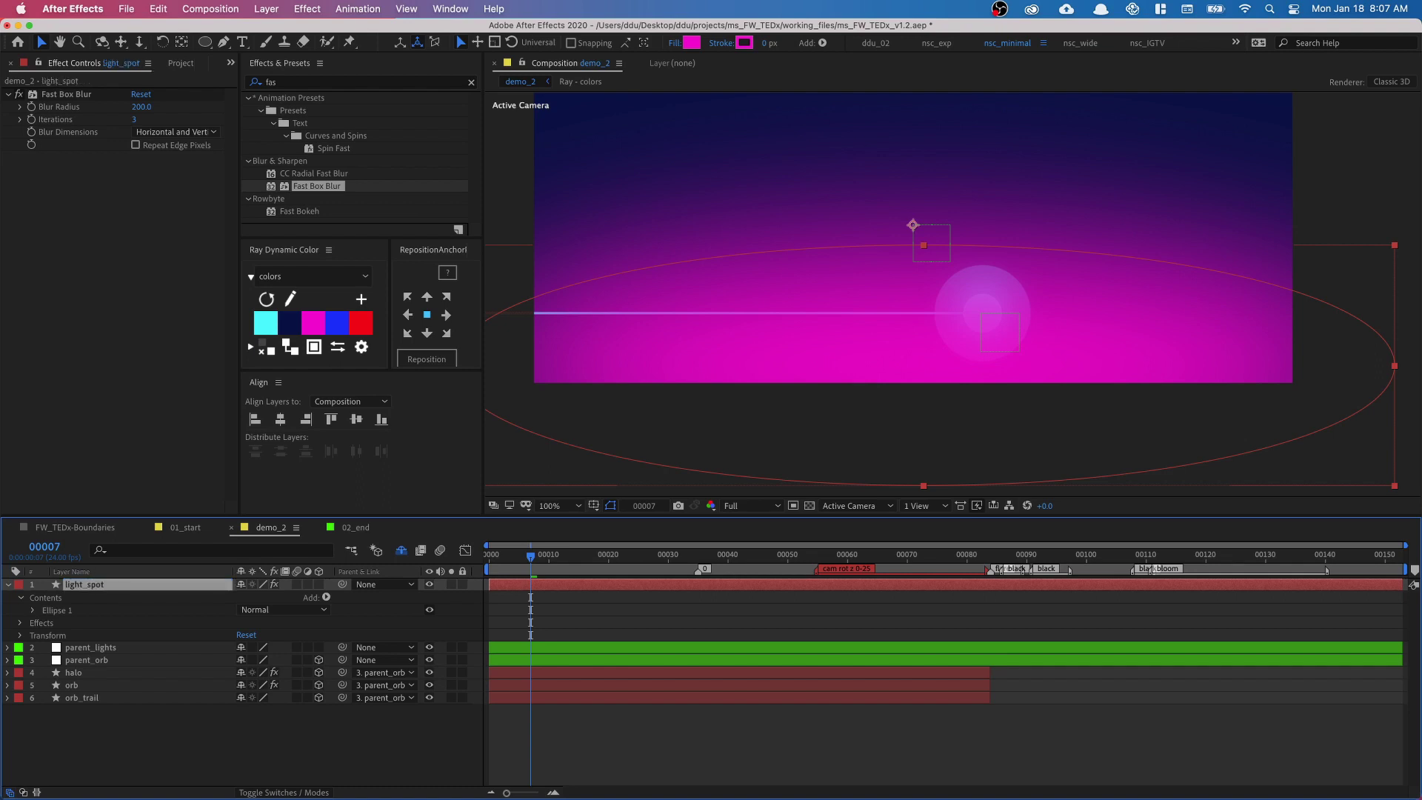
{"action": "left_click_drag", "start_coordinate": [146, 589], "coordinate": [143, 657]}
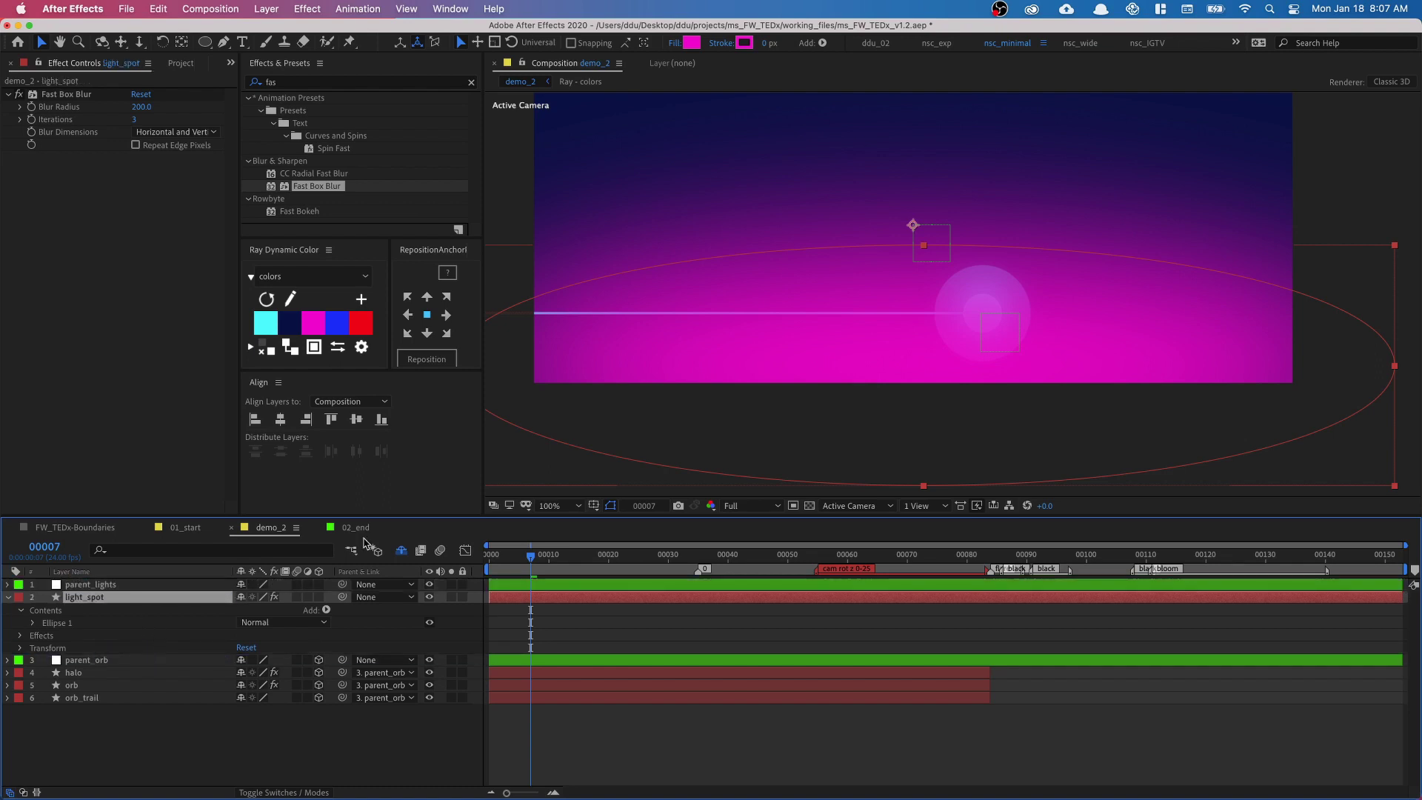
Set the light_spot layer's blending mode to Add
{"action": "left_click", "coordinate": [284, 791]}
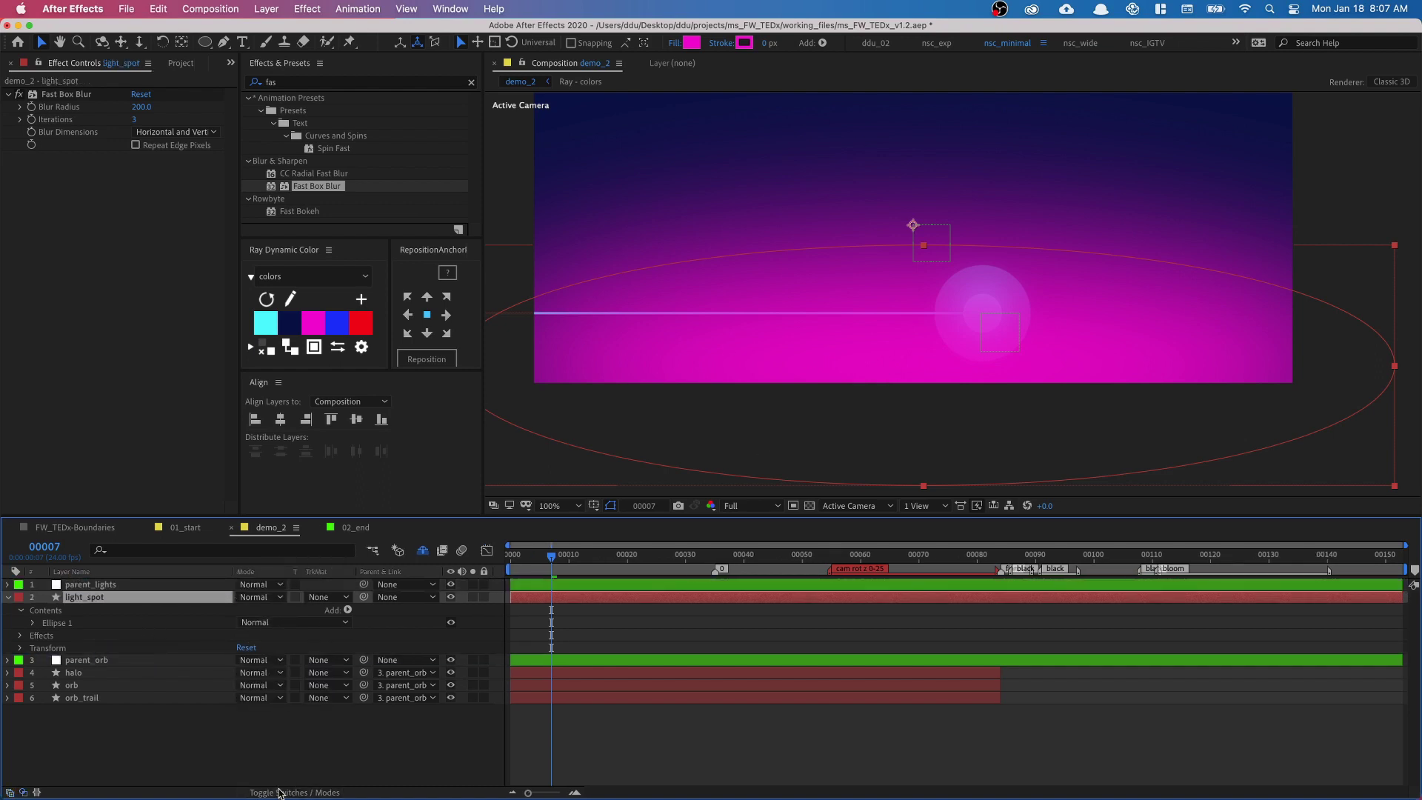
{"action": "left_click", "coordinate": [275, 597]}
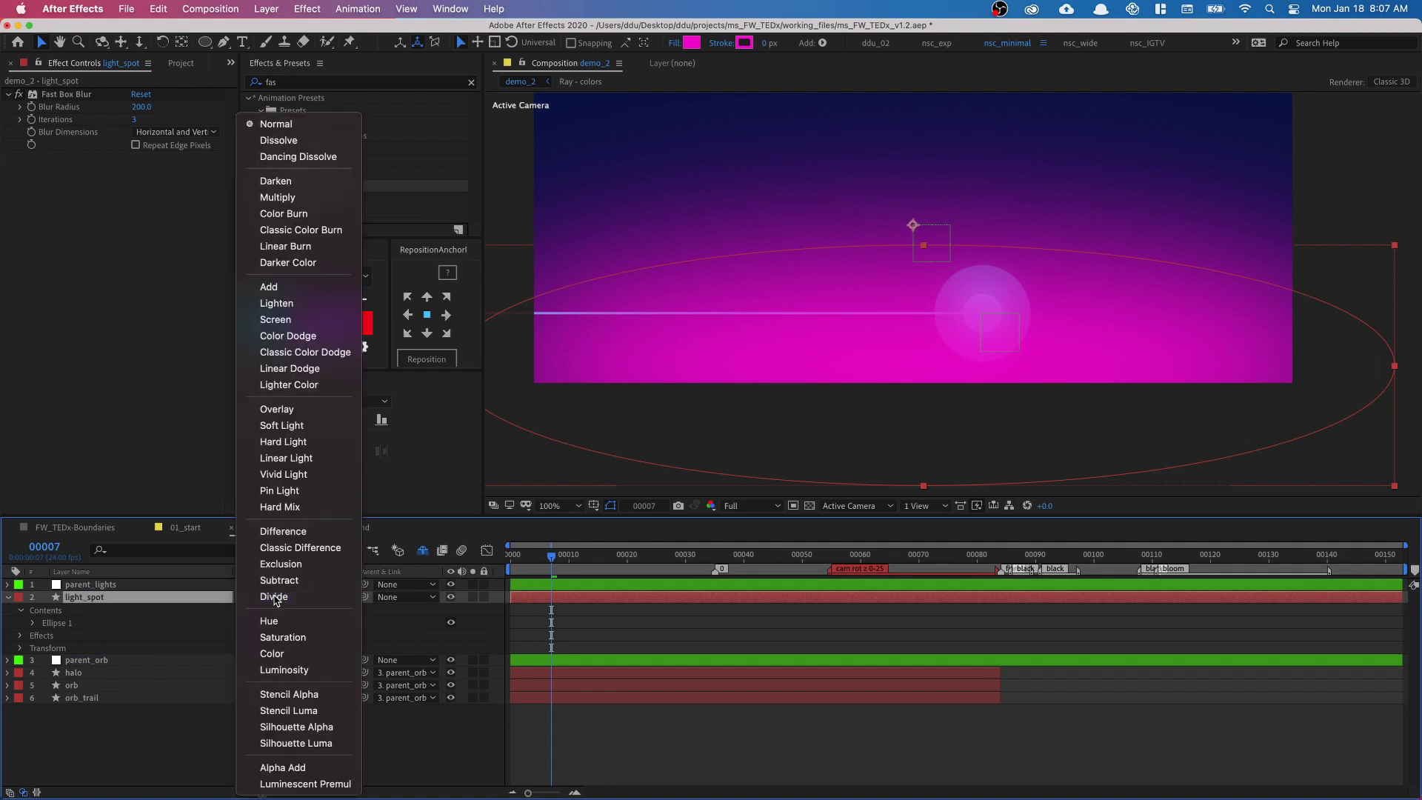
{"action": "left_click", "coordinate": [321, 289]}
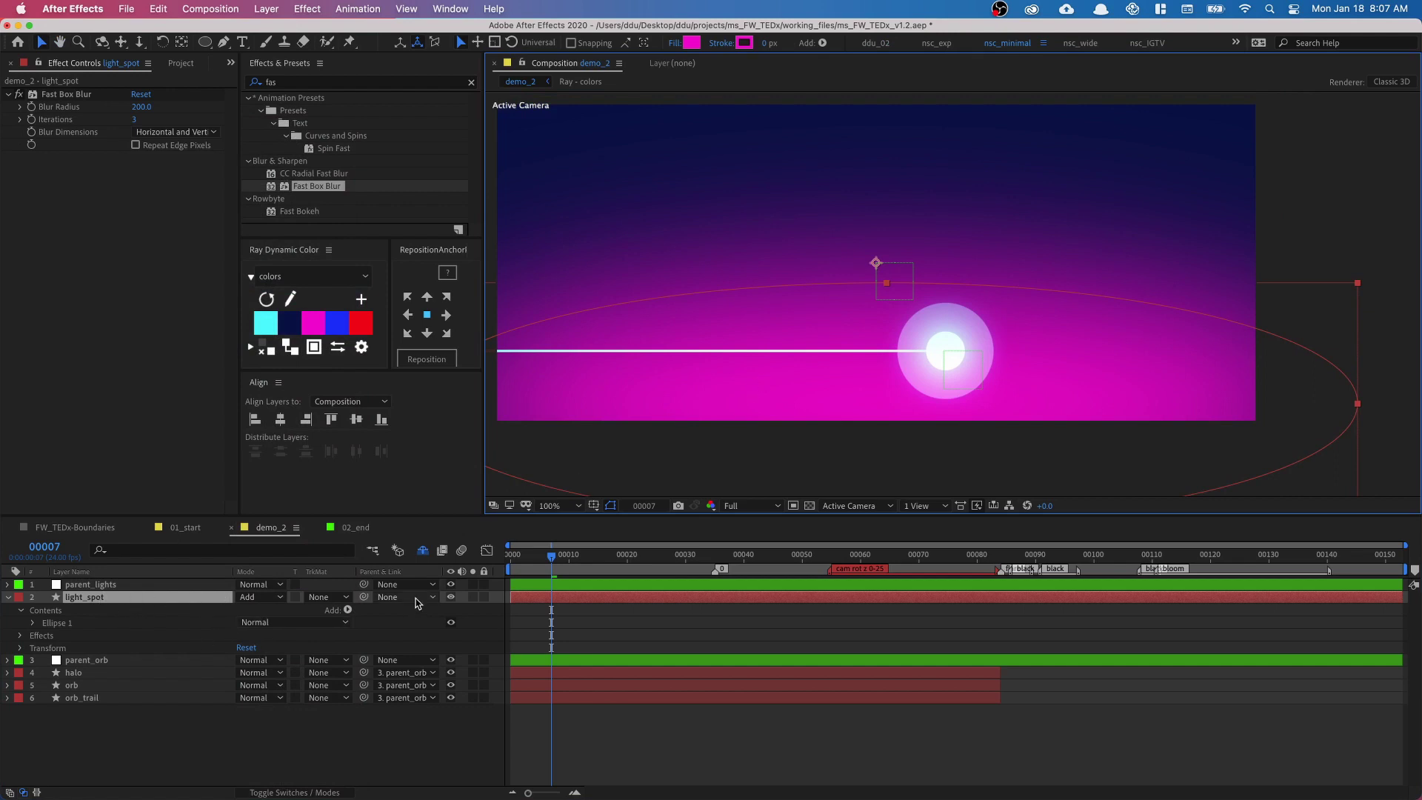
{"action": "left_click", "coordinate": [337, 585], "text": "shift"}
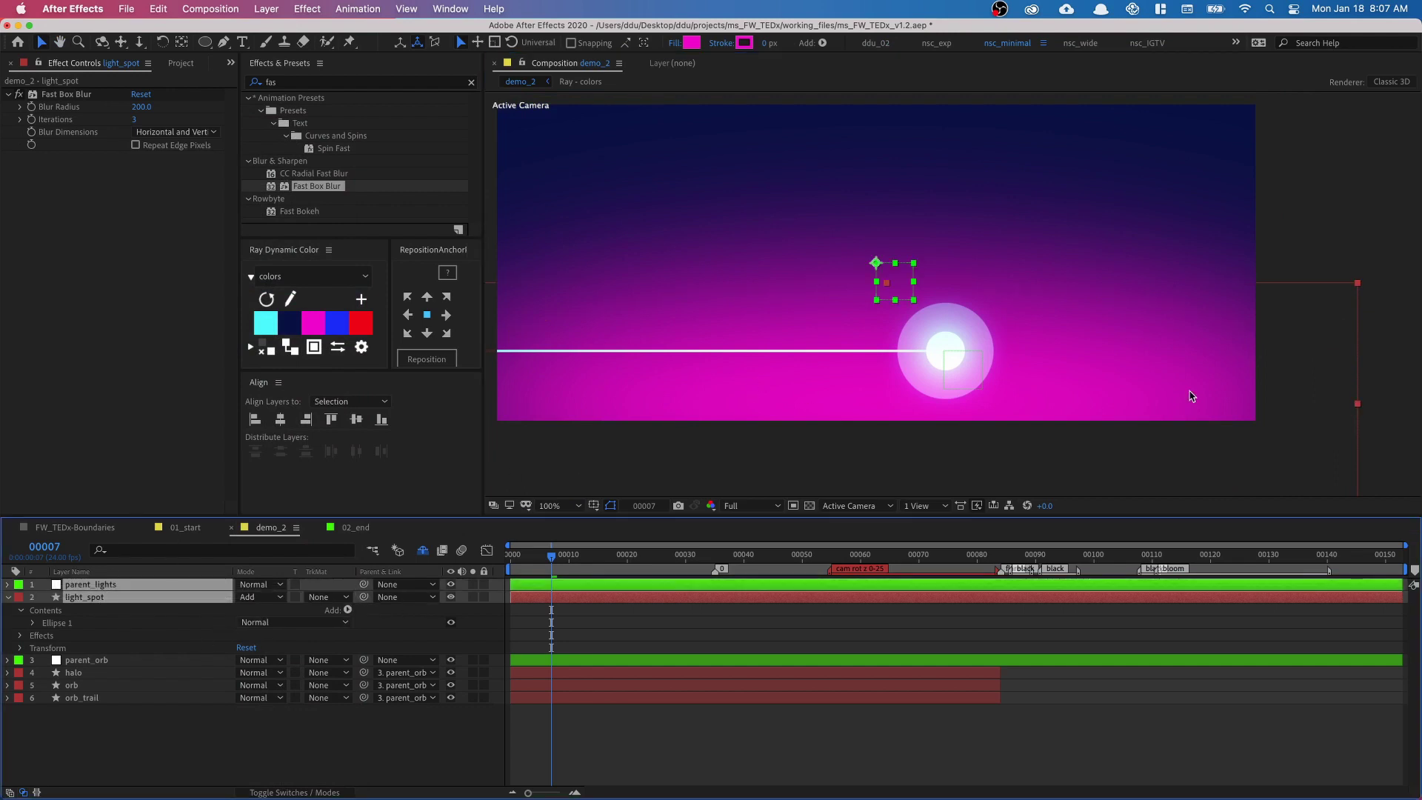
{"action": "key", "text": "comma"}
{"action": "key", "text": "comma"}
{"action": "left_click", "coordinate": [976, 335]}
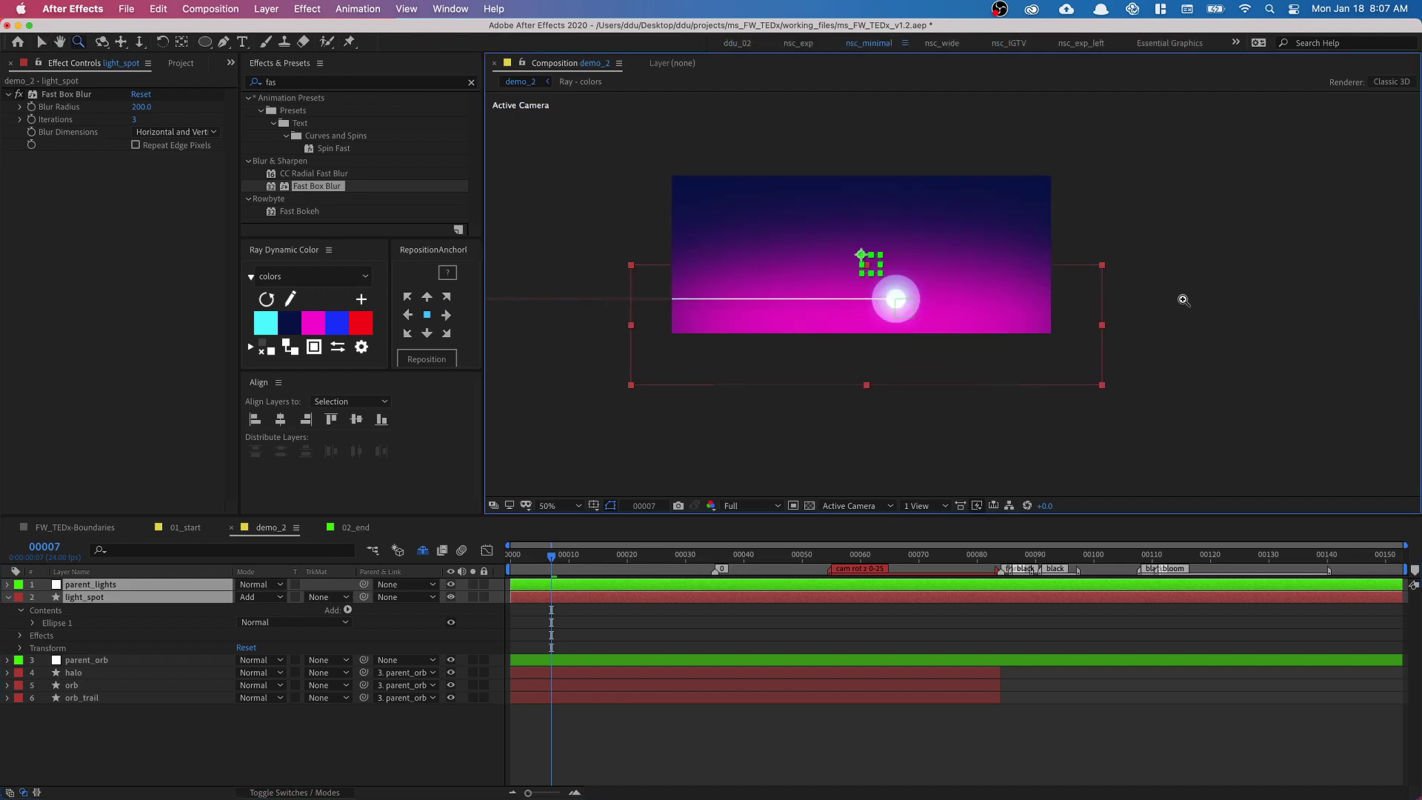
{"action": "left_click_drag", "start_coordinate": [1047, 309], "coordinate": [1011, 311]}
{"action": "scroll", "coordinate": [920, 301], "scroll_direction": "up", "scroll_amount": 2}
{"action": "scroll", "coordinate": [920, 302], "scroll_direction": "left", "scroll_amount": 3}
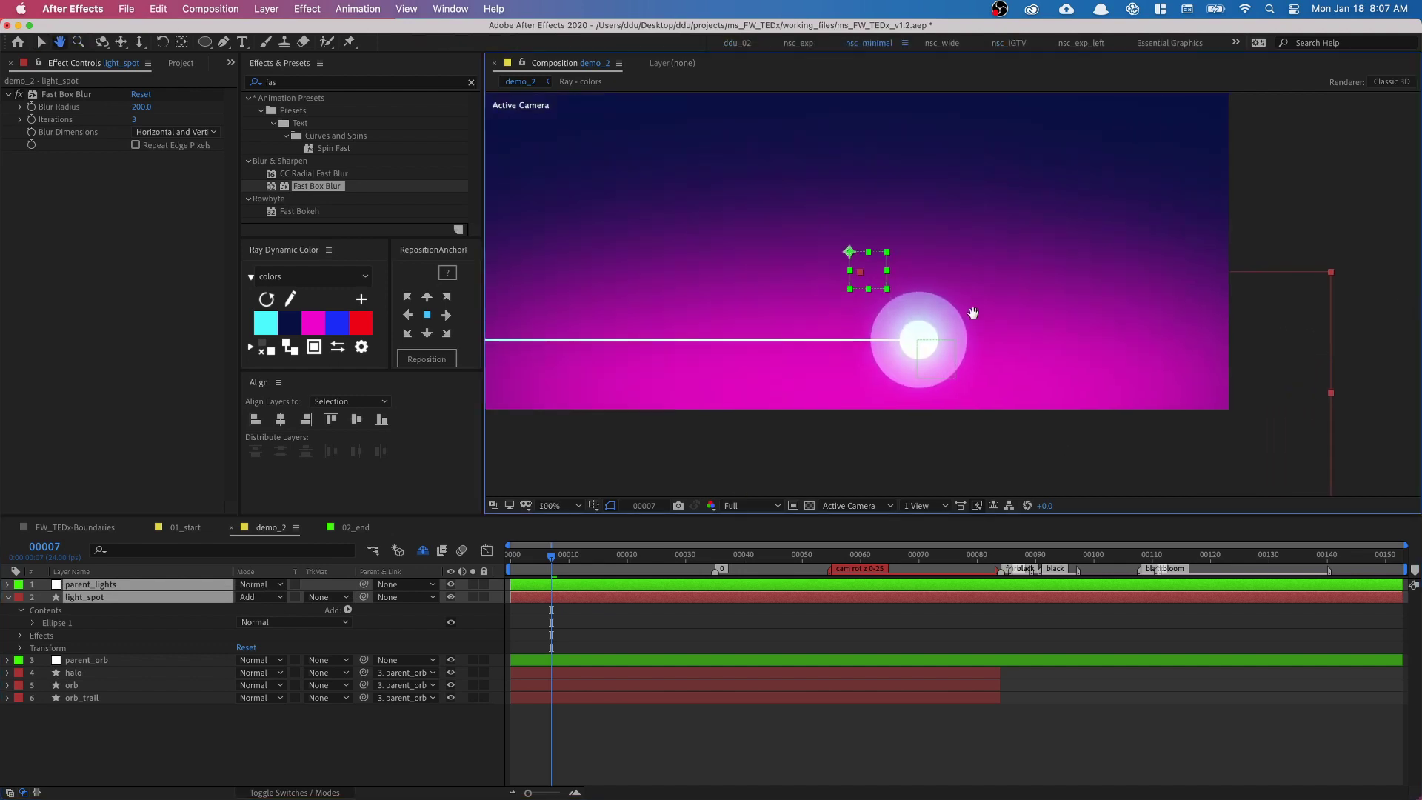
{"action": "scroll", "coordinate": [943, 296], "scroll_direction": "up", "scroll_amount": 2}
{"action": "left_click_drag", "start_coordinate": [1077, 371], "coordinate": [1064, 333]}
{"action": "key", "text": "v"}
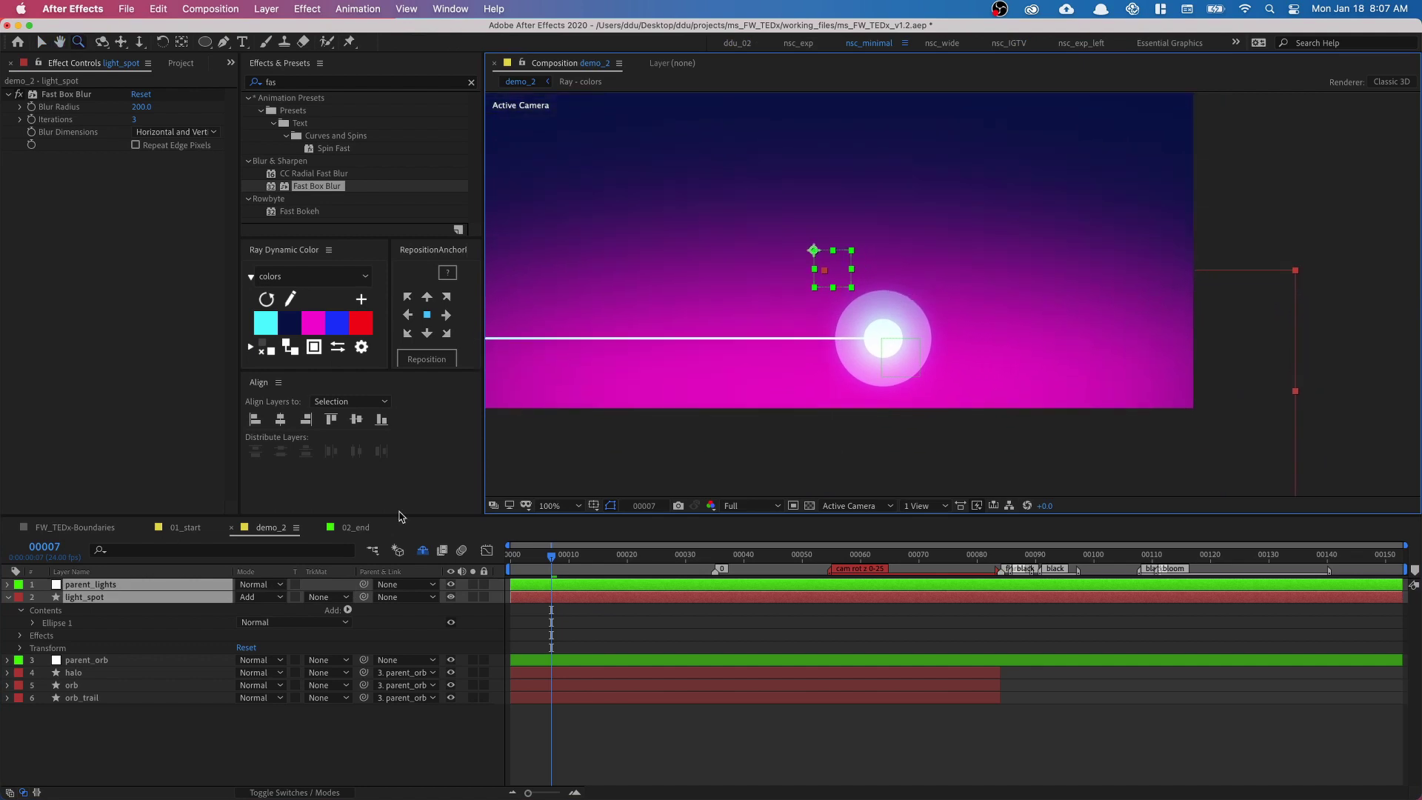
Collapse the light_spot layer's properties, and try moving the parent_lights null on its own before undoing the move
{"action": "left_click", "coordinate": [43, 611]}
{"action": "left_click", "coordinate": [8, 598]}
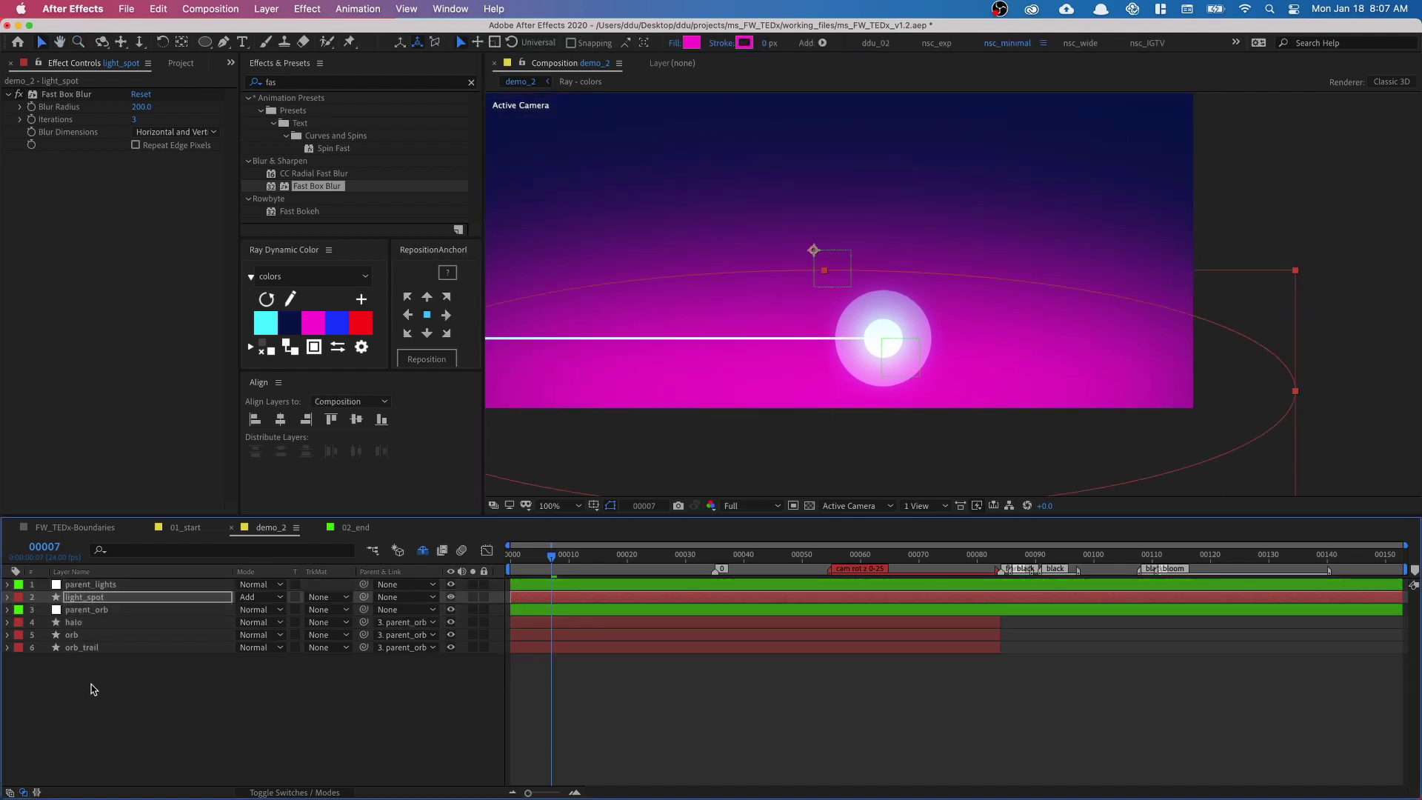
{"action": "left_click", "coordinate": [118, 598]}
{"action": "left_click", "coordinate": [126, 585]}
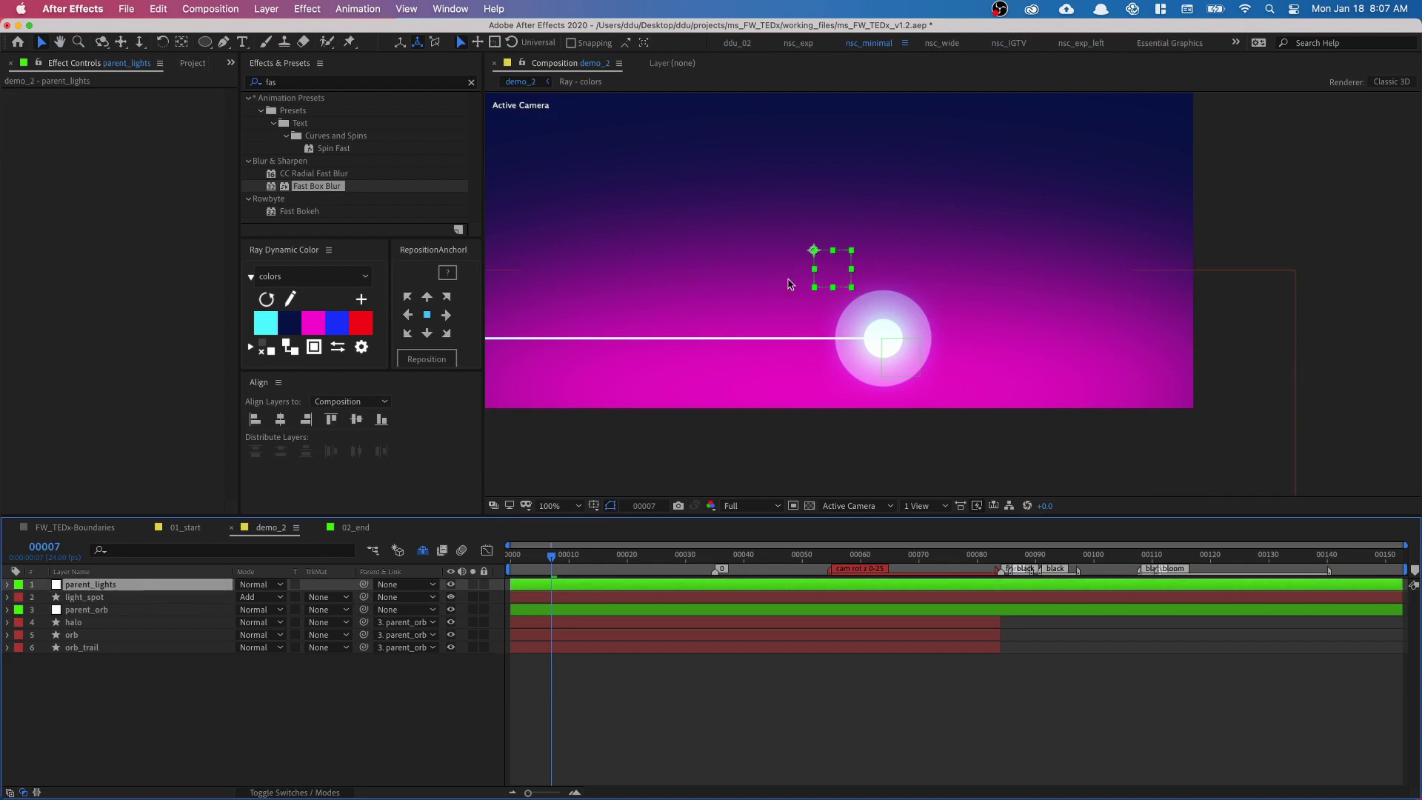
{"action": "left_click_drag", "start_coordinate": [814, 255], "coordinate": [778, 220]}
{"action": "key", "text": "super+z"}
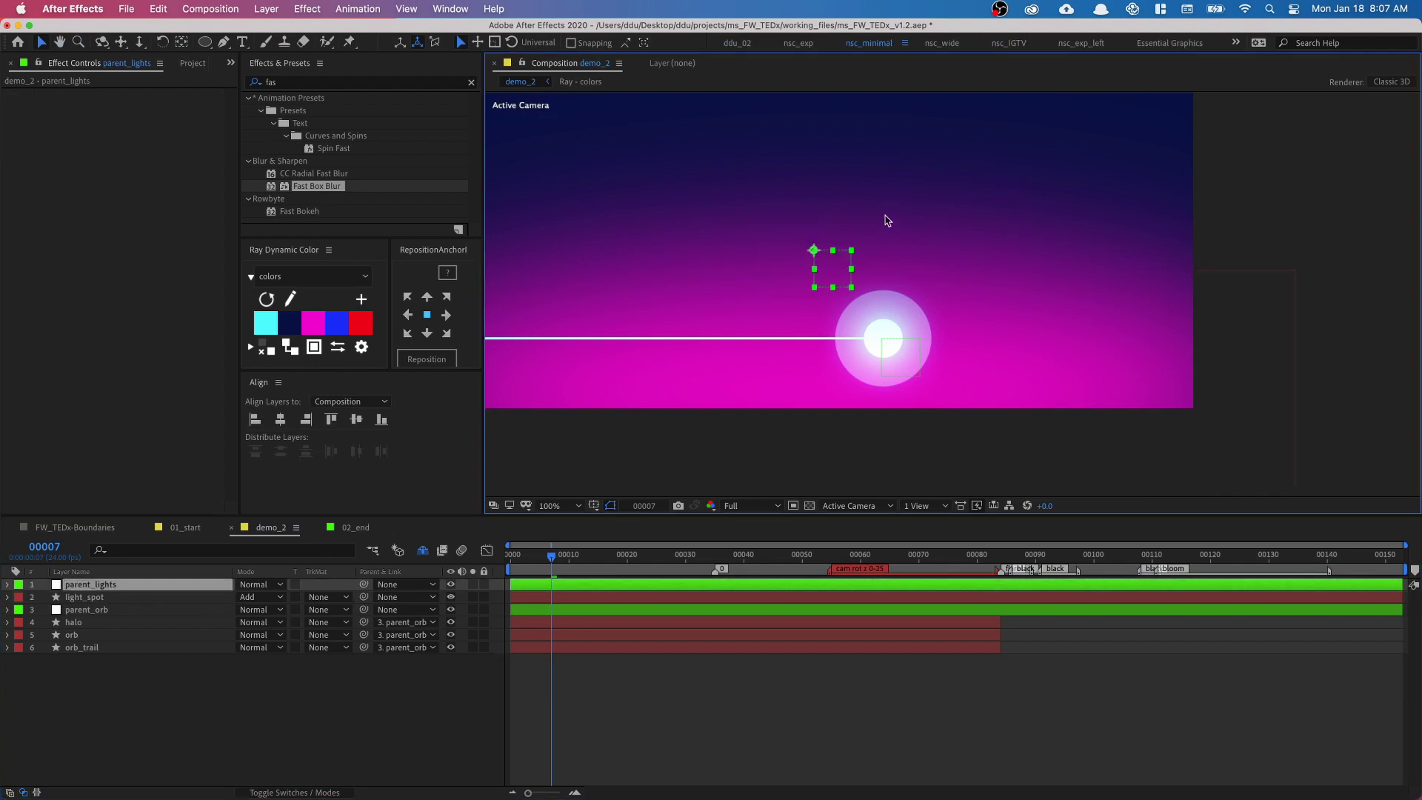
Keyframe parent_lights' Position at frame 0, and at frame 7 move the null past the composition's right edge to 2834, 427
{"action": "key", "text": "p"}
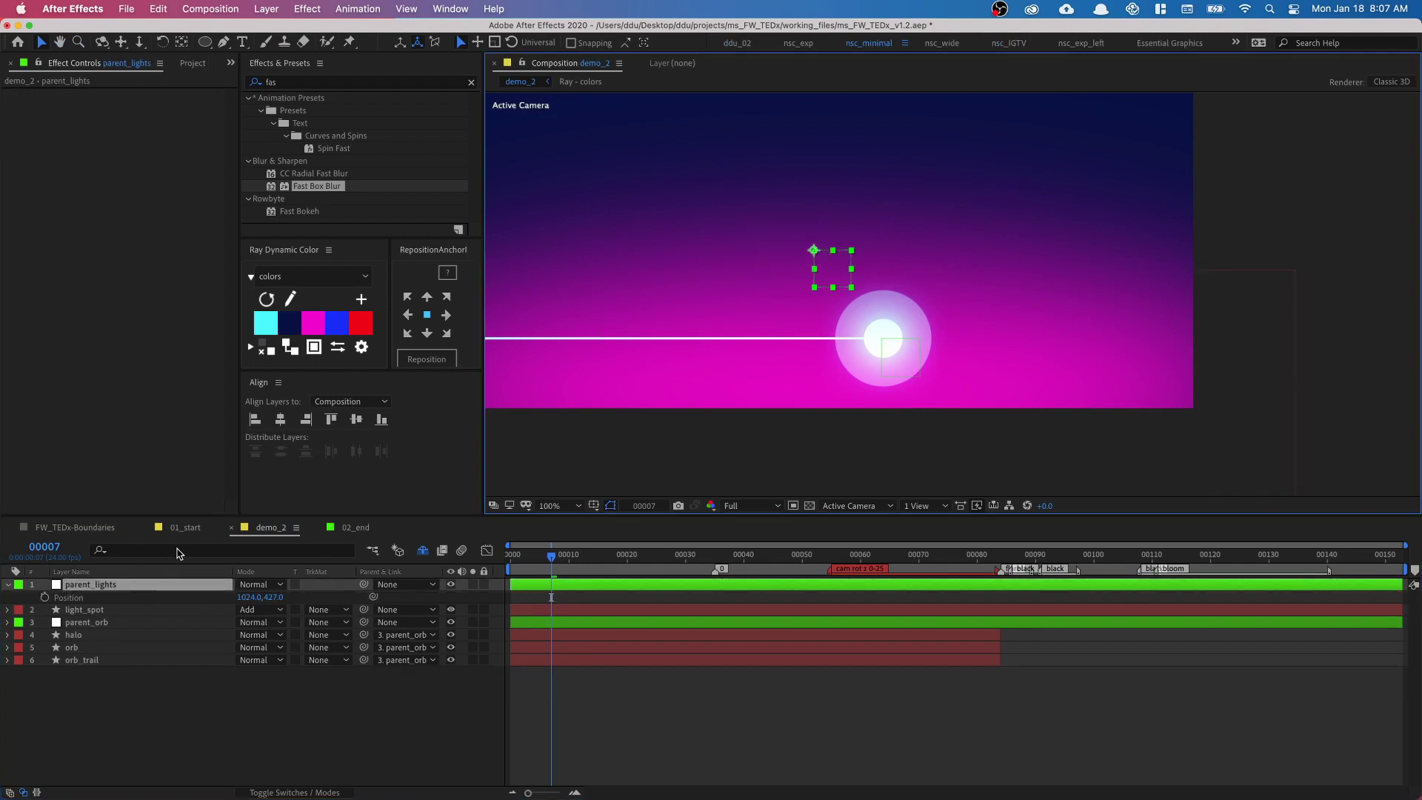
{"action": "left_click", "coordinate": [45, 597]}
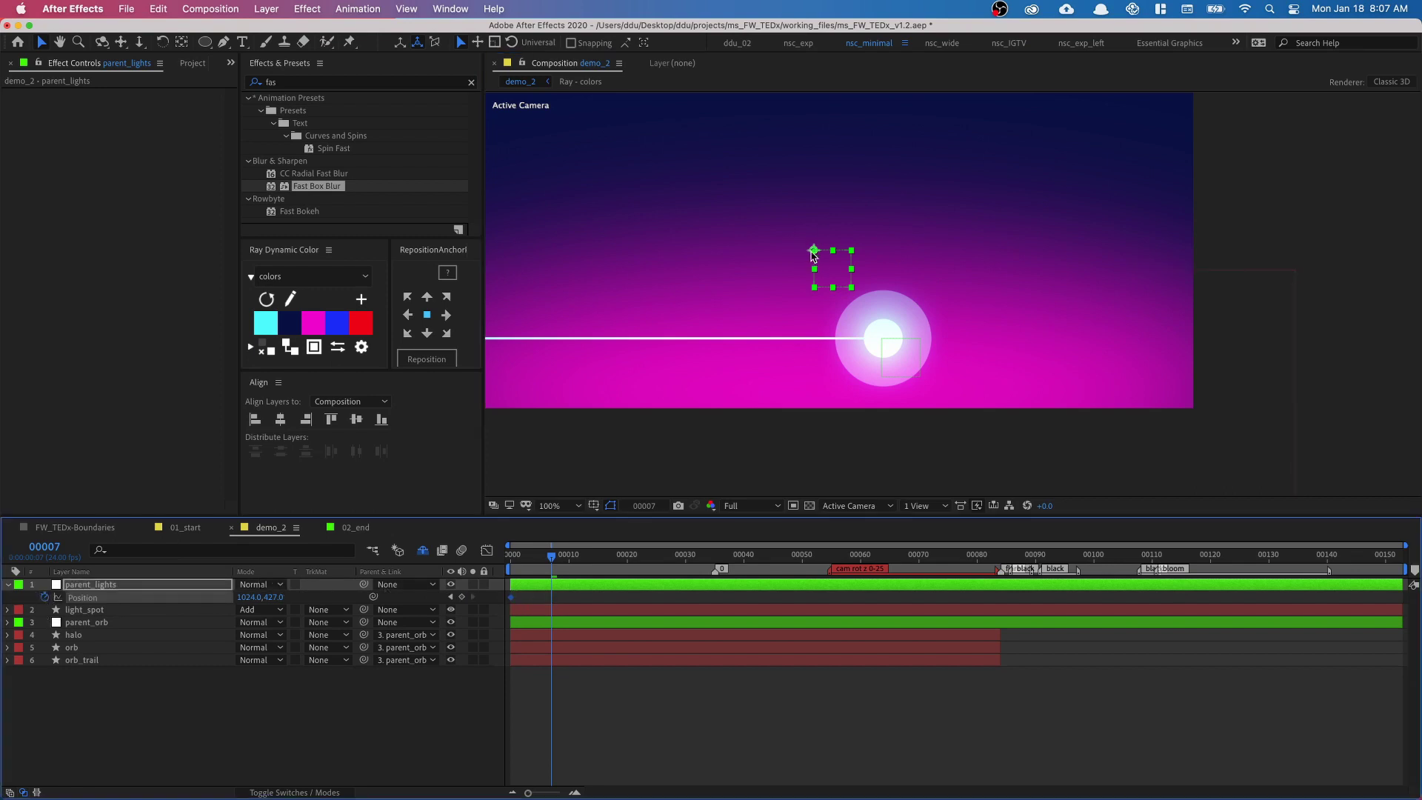
{"action": "left_click_drag", "start_coordinate": [815, 259], "coordinate": [1136, 247]}
{"action": "left_click_drag", "start_coordinate": [488, 292], "coordinate": [1019, 308]}
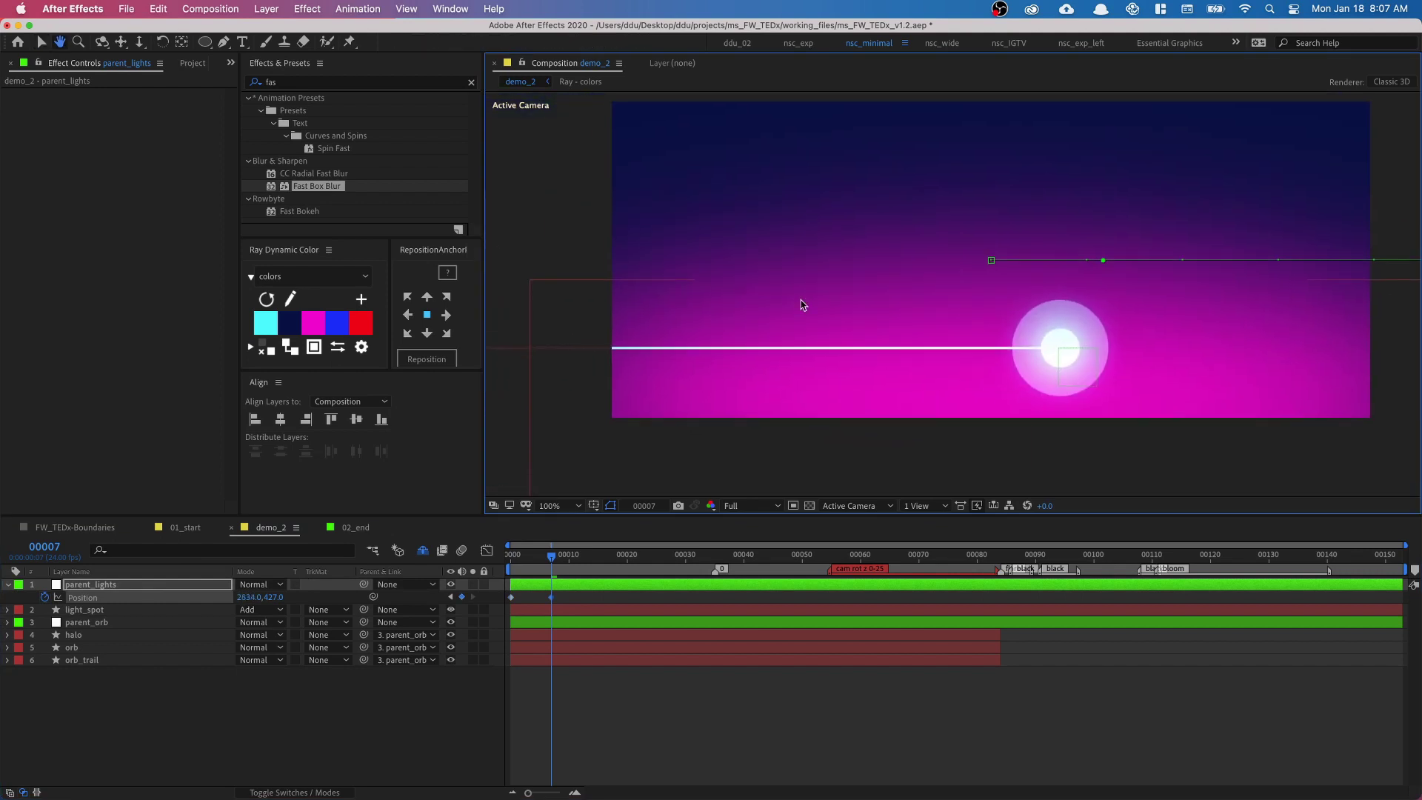
Go to frame 10 and move the 2834, 427 Position keyframe of parent_lights to frame 0, replacing the original starting keyframe
{"action": "key", "text": "Page_Down"}
{"action": "key", "text": "Page_Down"}
{"action": "key", "text": "Page_Down"}
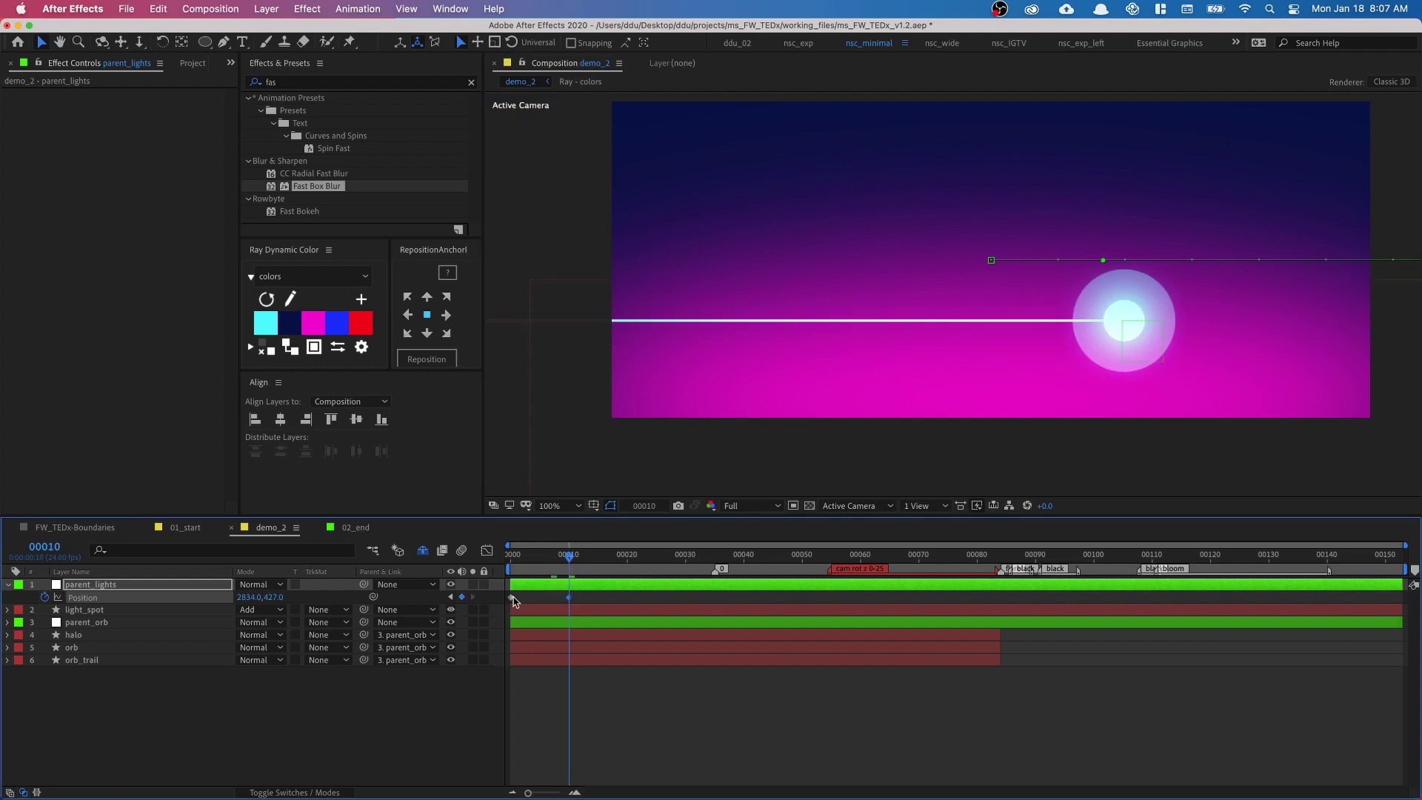
{"action": "left_click_drag", "start_coordinate": [566, 599], "coordinate": [521, 606]}
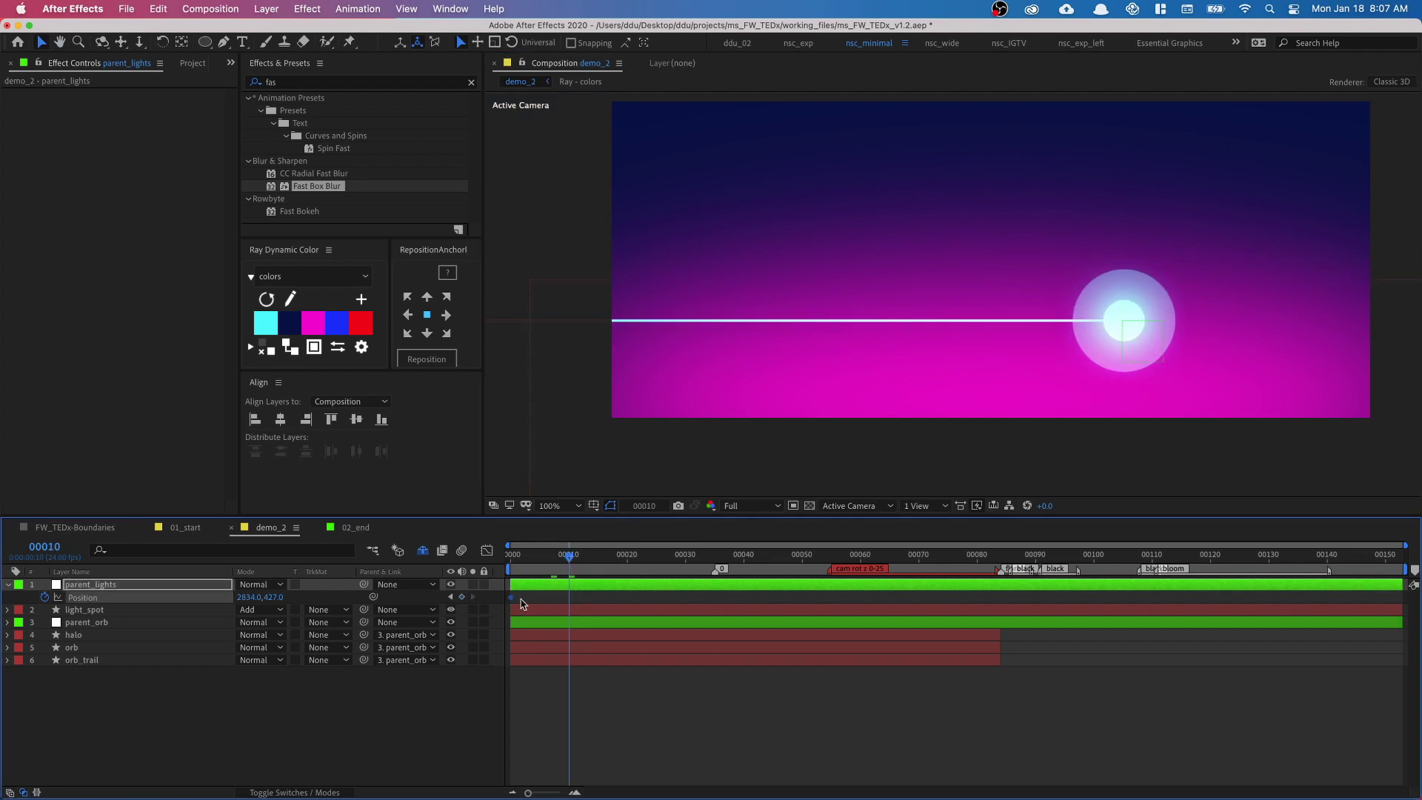
At frame 10, move the parent_lights null horizontally past the composition's left edge to about -874, 427
{"action": "key", "text": "comma"}
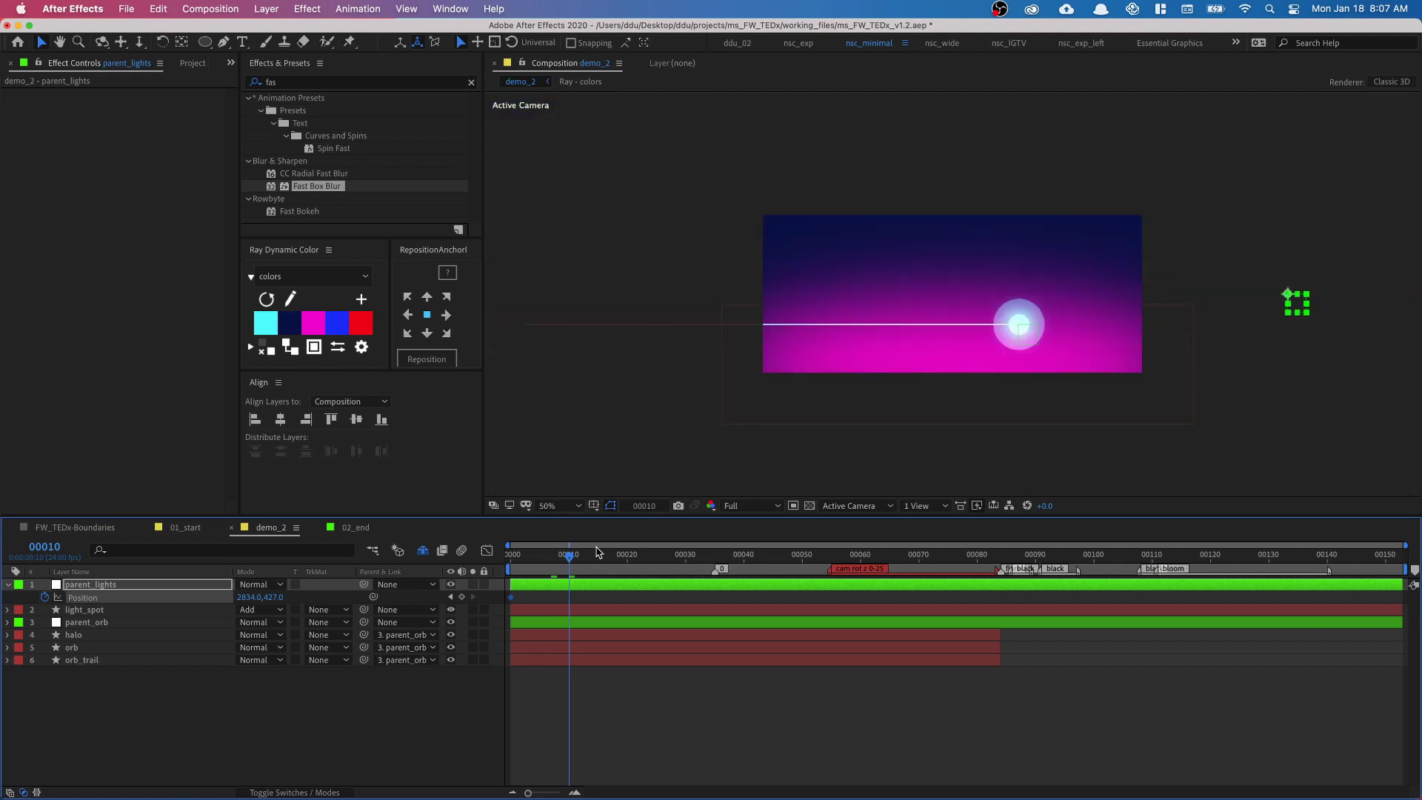
{"action": "left_click_drag", "start_coordinate": [1289, 294], "coordinate": [604, 295]}
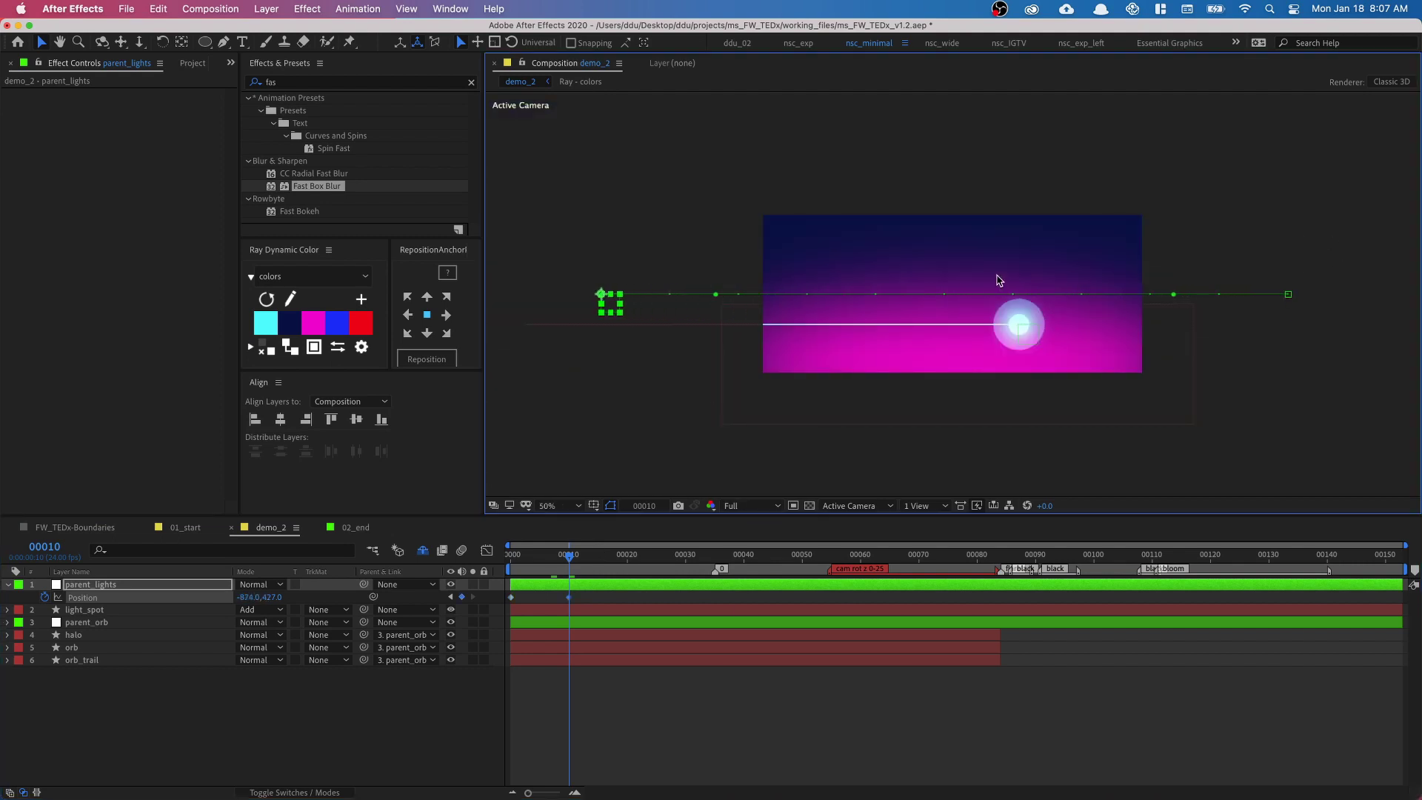
{"action": "key", "text": "h"}
{"action": "key", "text": "period"}
Add an expression to light_spot's Position that references the Position of parent_lights
{"action": "left_click", "coordinate": [97, 609]}
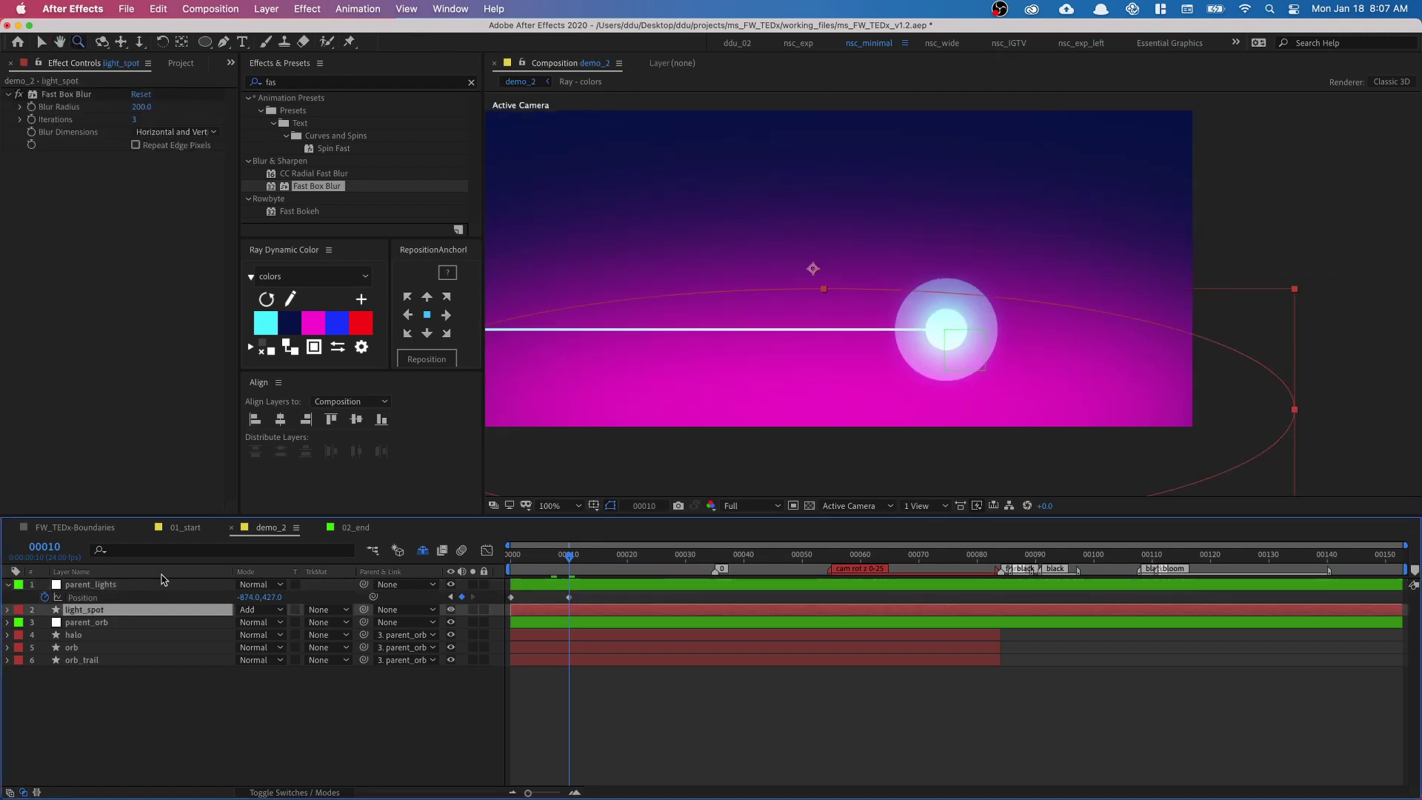
{"action": "key", "text": "p"}
{"action": "left_click", "coordinate": [83, 624]}
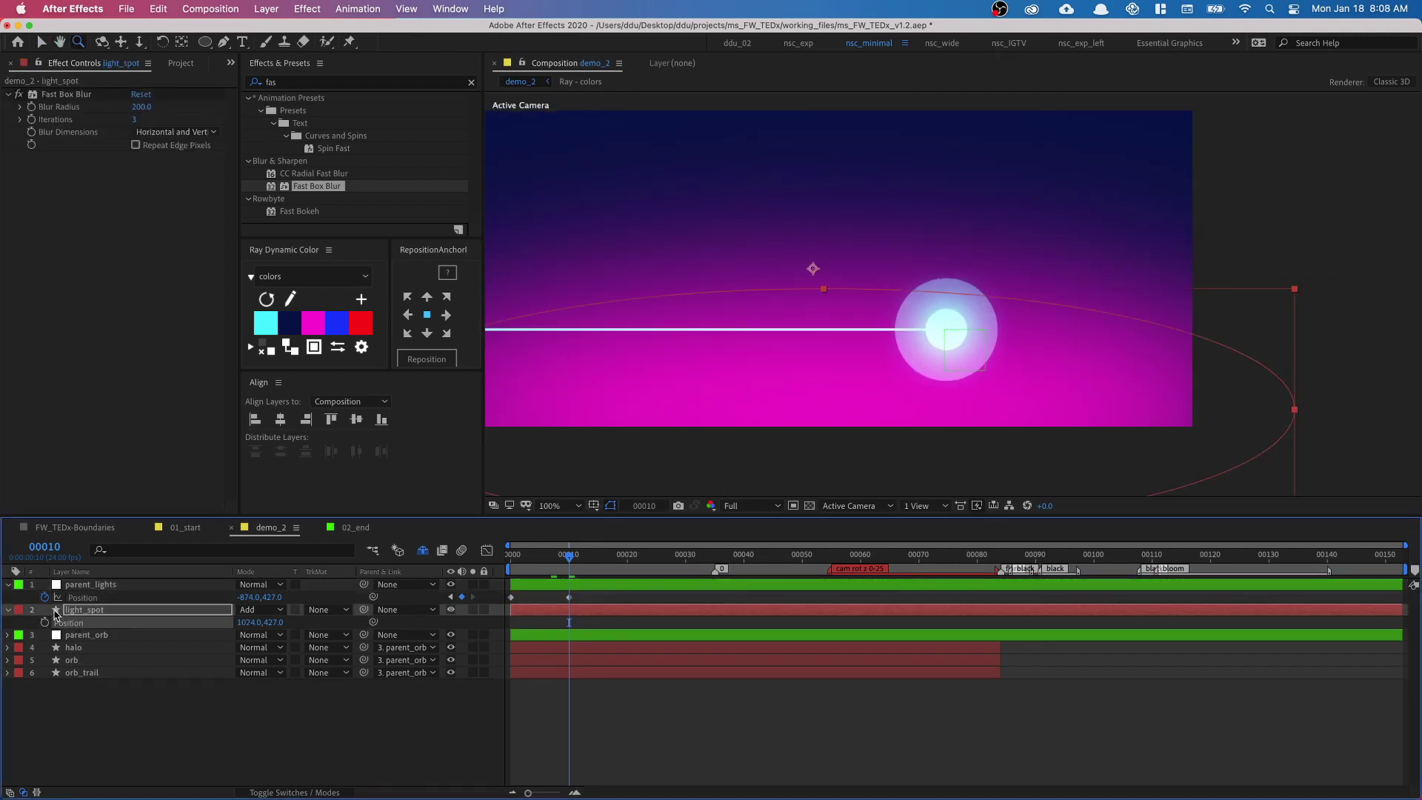
{"action": "left_click", "coordinate": [44, 623], "text": "alt"}
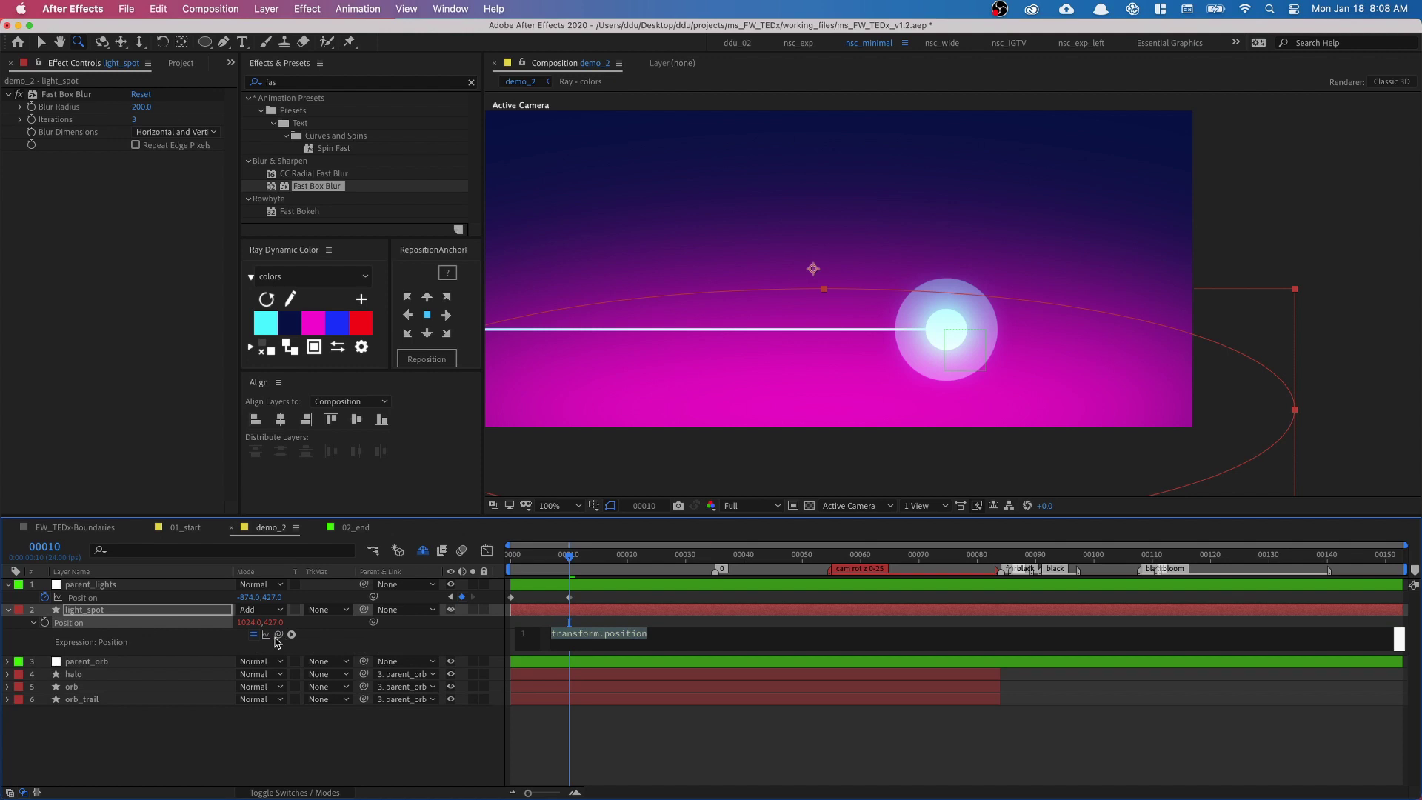
{"action": "left_click_drag", "start_coordinate": [277, 636], "coordinate": [95, 598]}
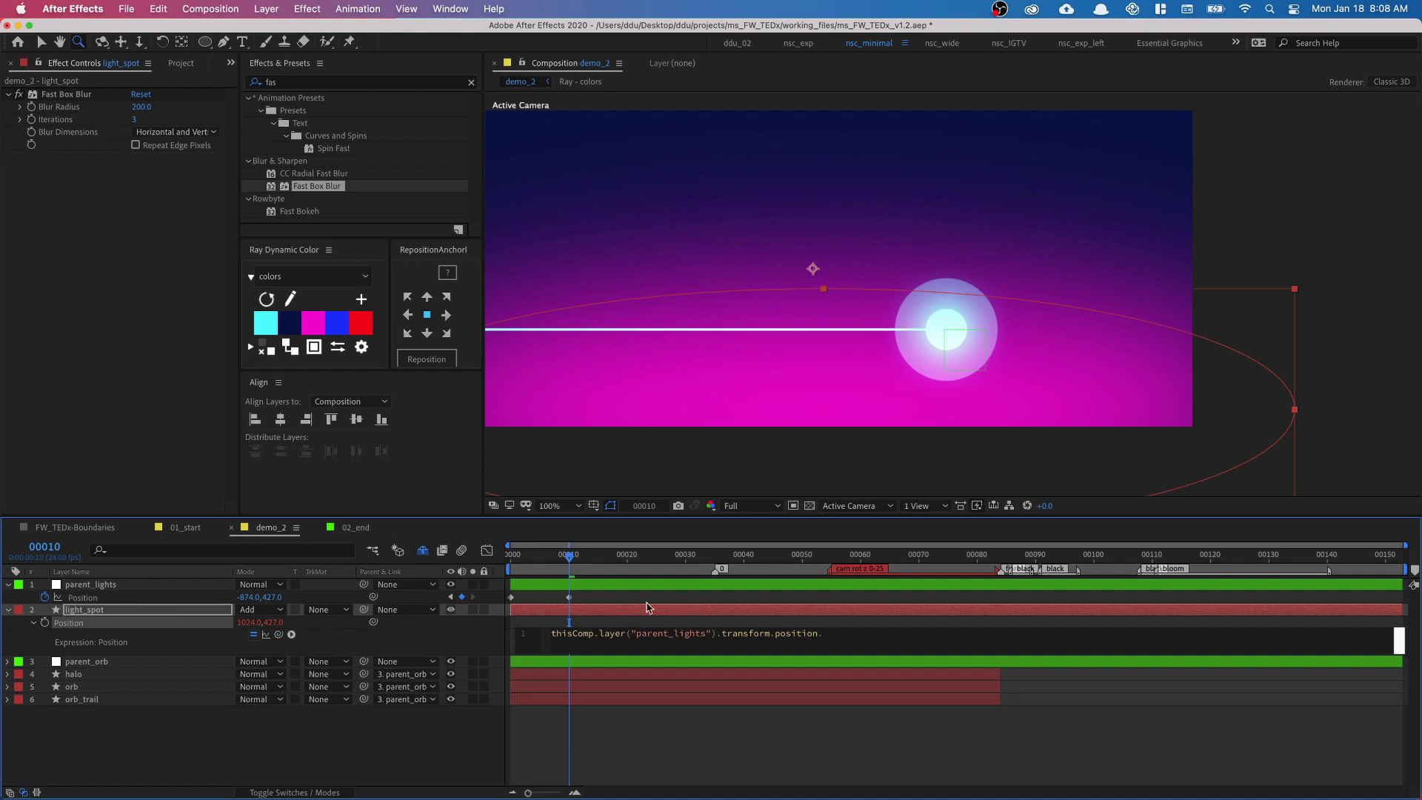
Append .valueAtTime(time-inPoint) to light_spot's Position expression and commit it
{"action": "type", "text": ".valueAtTime(t"}
{"action": "type", "text": "ime-"}
{"action": "type", "text": "inPoint"}
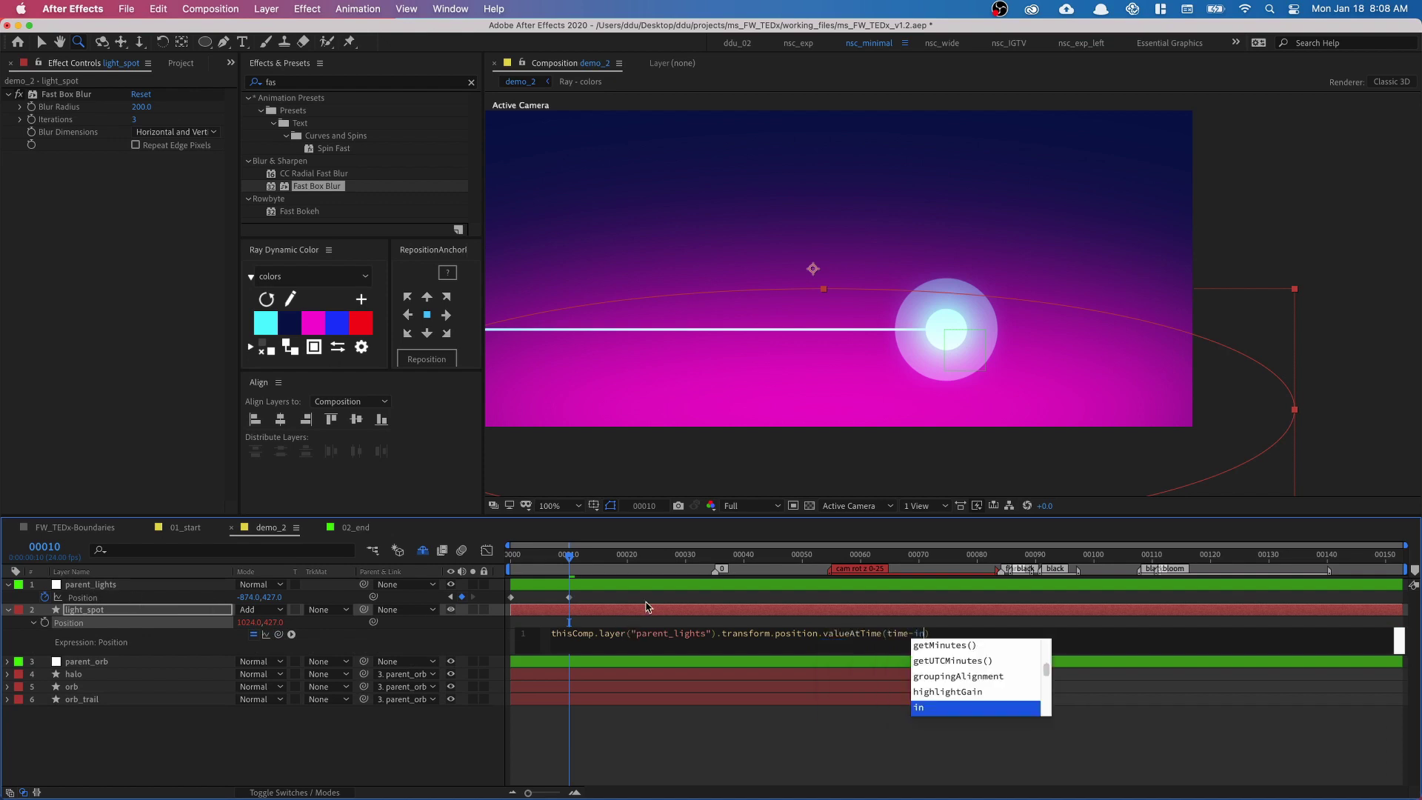
{"action": "left_click", "coordinate": [459, 692]}
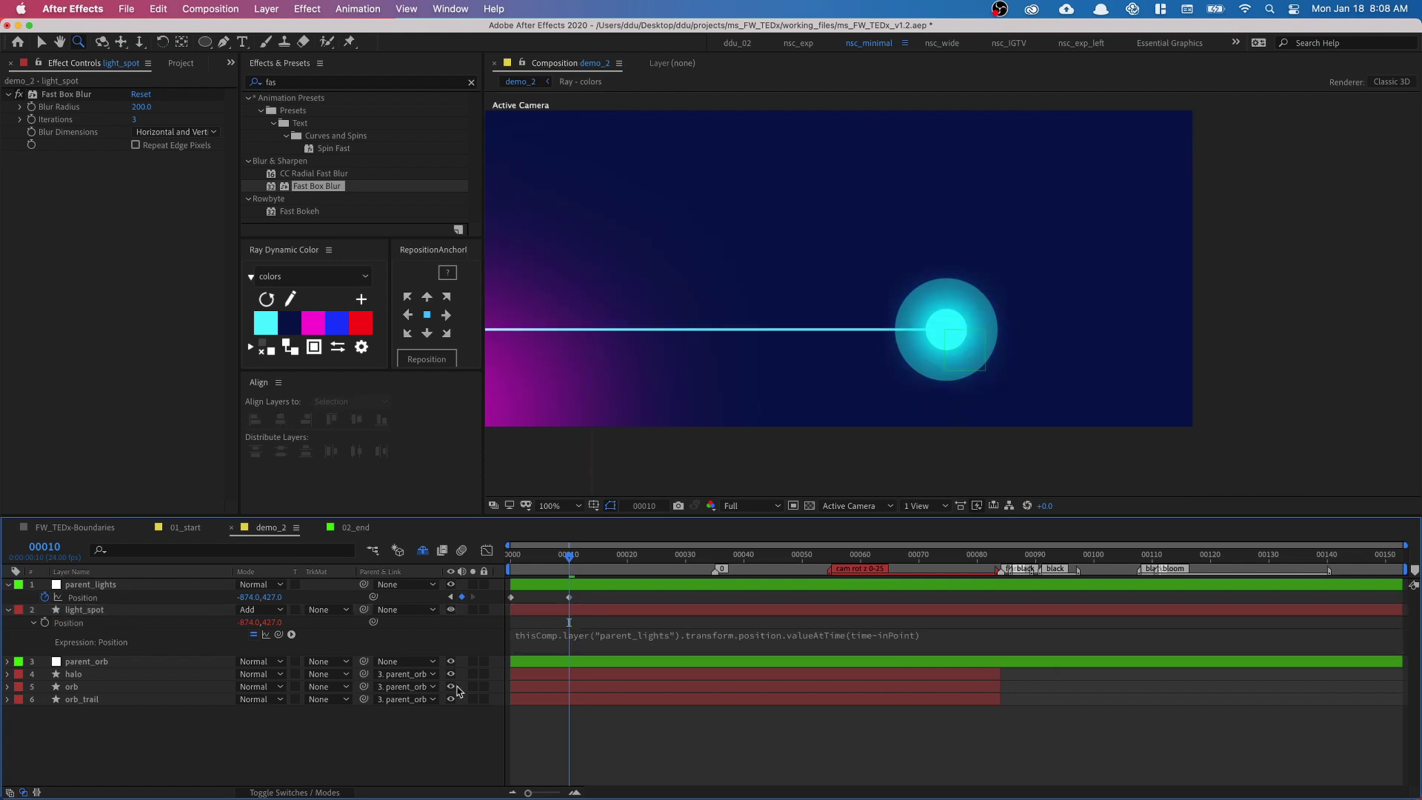
Shift the light_spot layer to start at about frame 12 and preview its sweep across the composition
{"action": "left_click", "coordinate": [97, 586]}
{"action": "left_click_drag", "start_coordinate": [569, 618], "coordinate": [617, 614]}
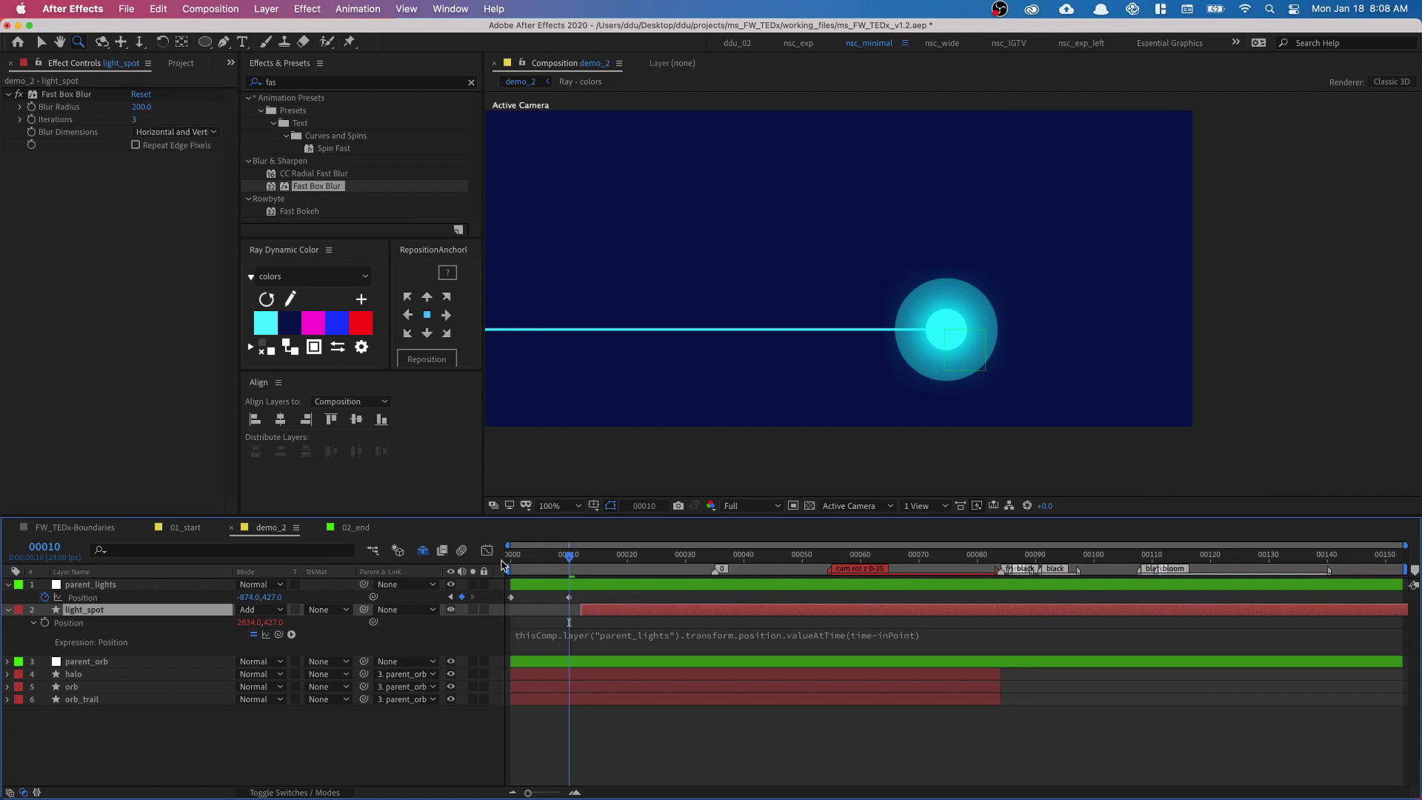
{"action": "key", "text": "space"}
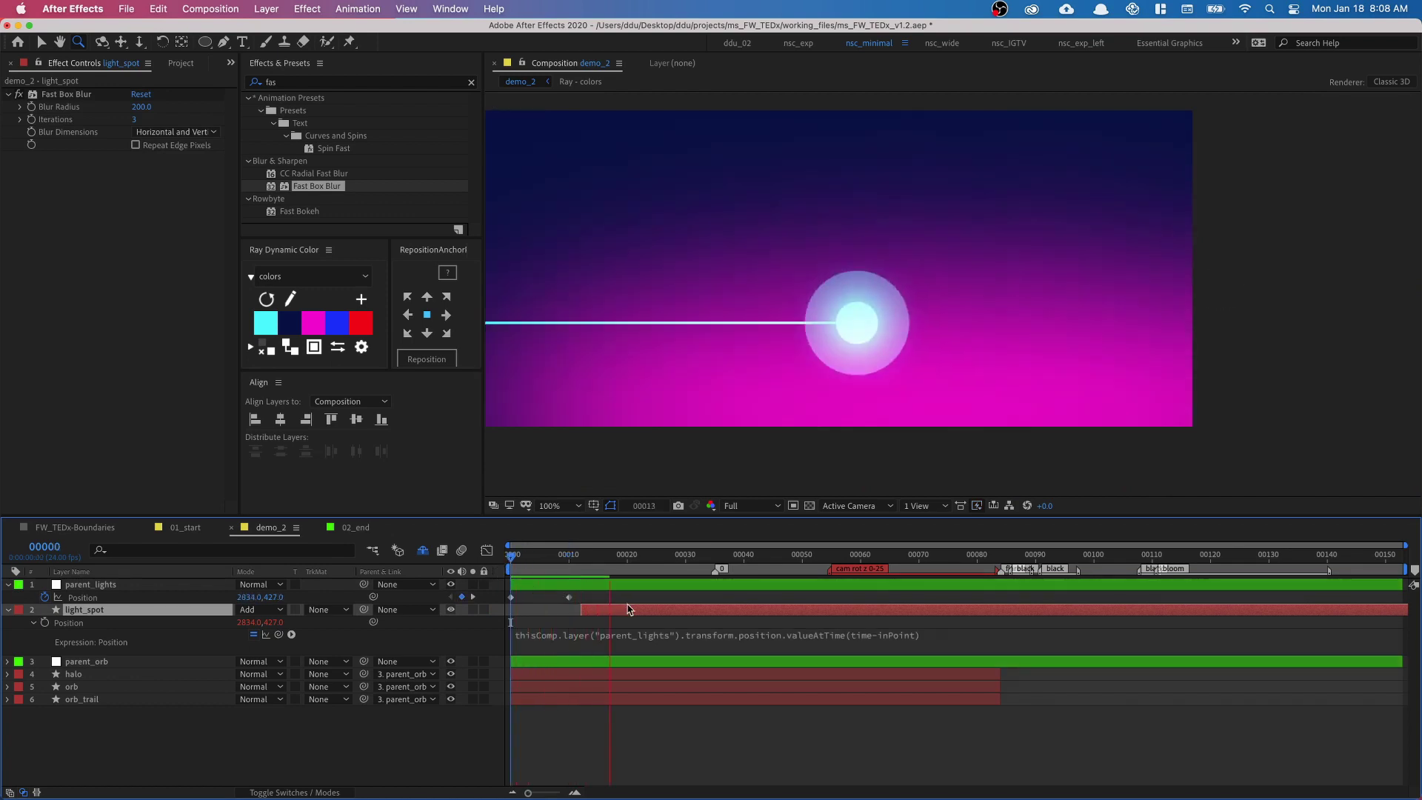
{"action": "key", "text": "space"}
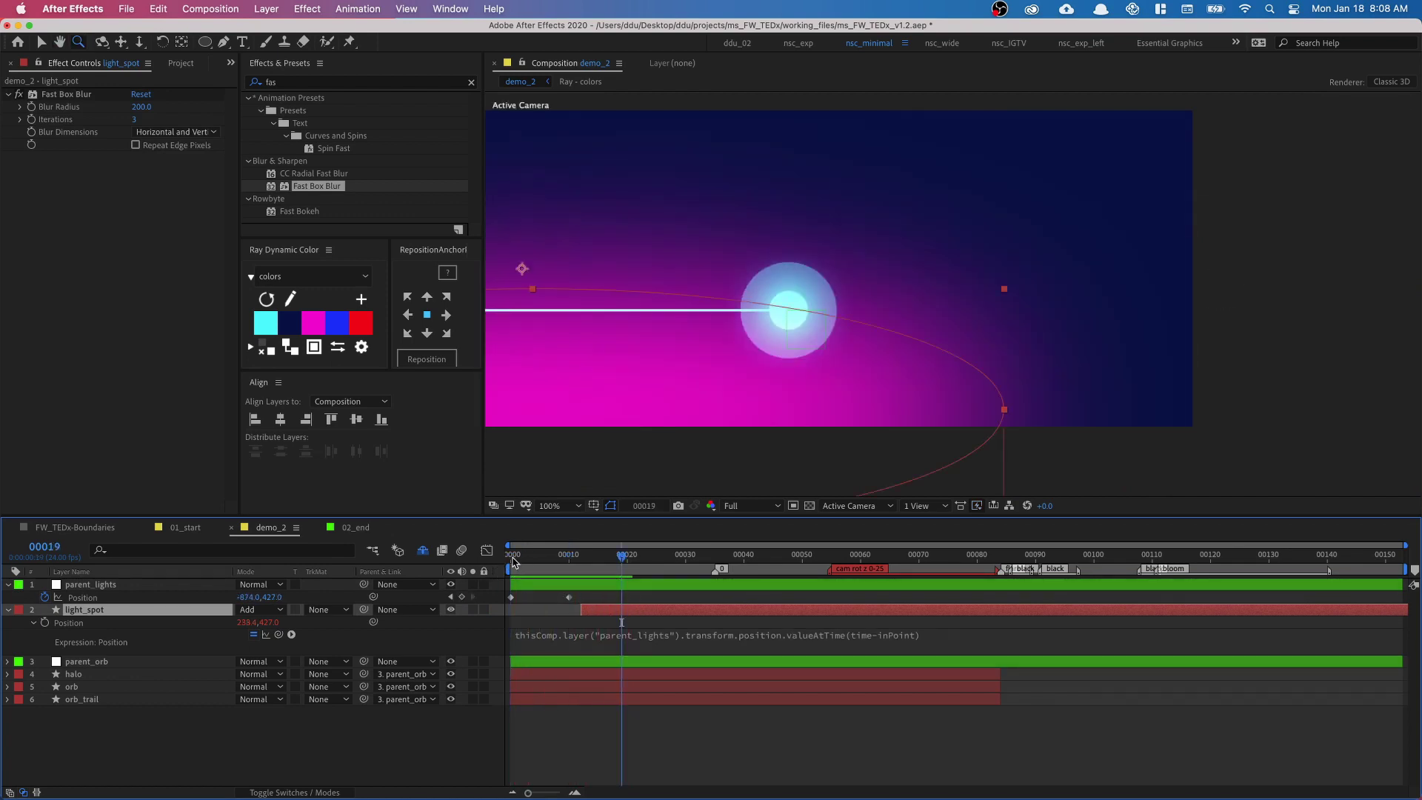
{"action": "left_click_drag", "start_coordinate": [515, 563], "coordinate": [598, 585]}
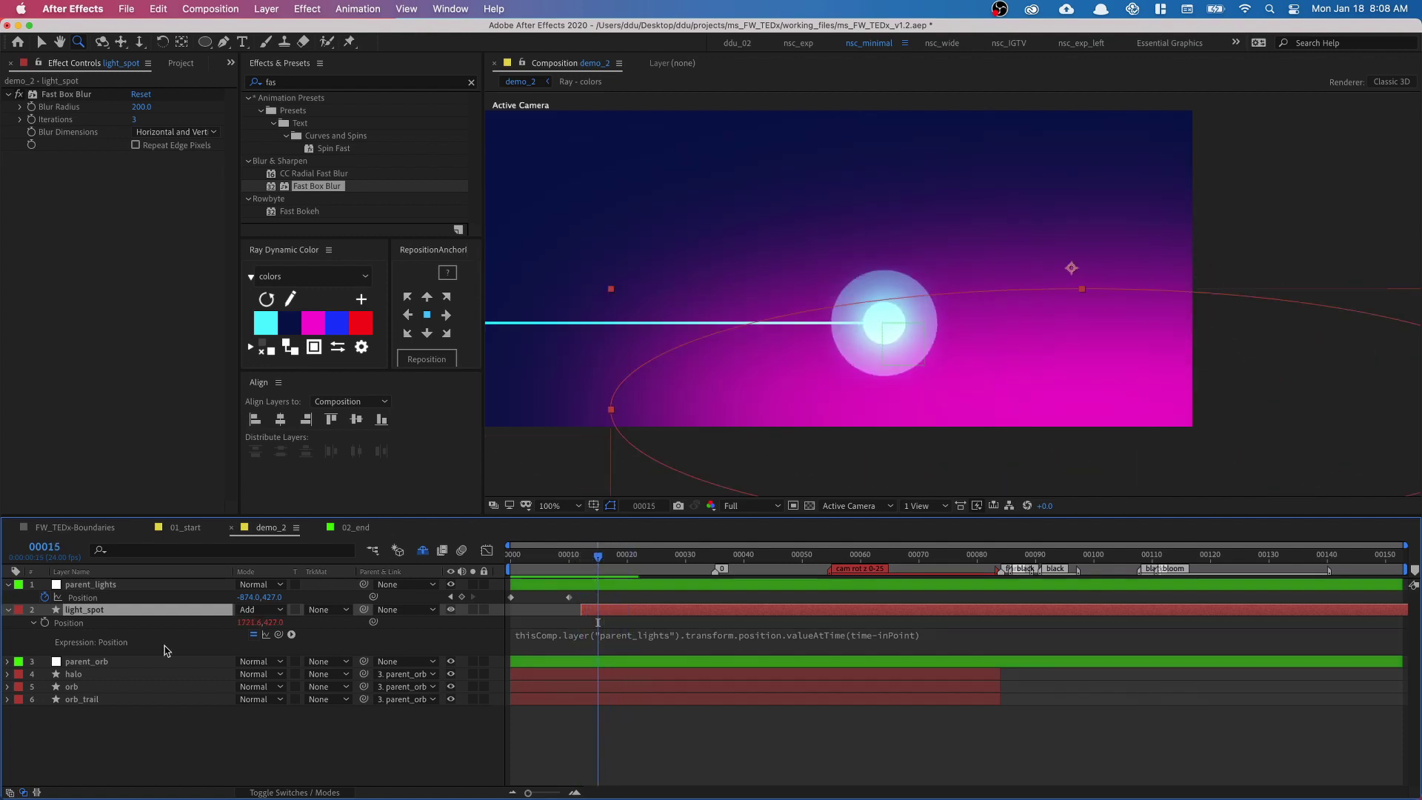
Create a duplicate of light_spot in the palette's cyan, offset to start at about frame 21
{"action": "key", "text": "super+d"}
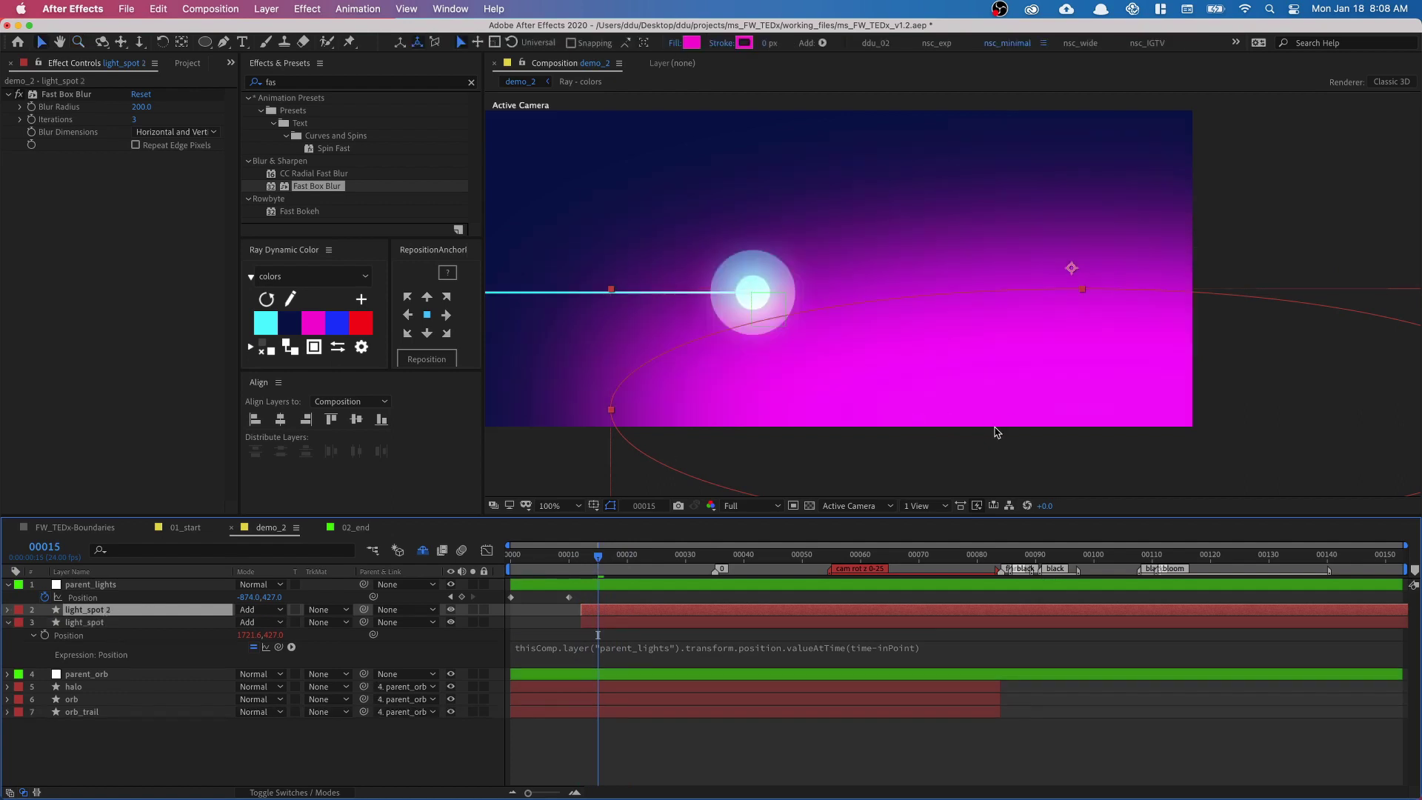
{"action": "left_click_drag", "start_coordinate": [668, 609], "coordinate": [870, 609]}
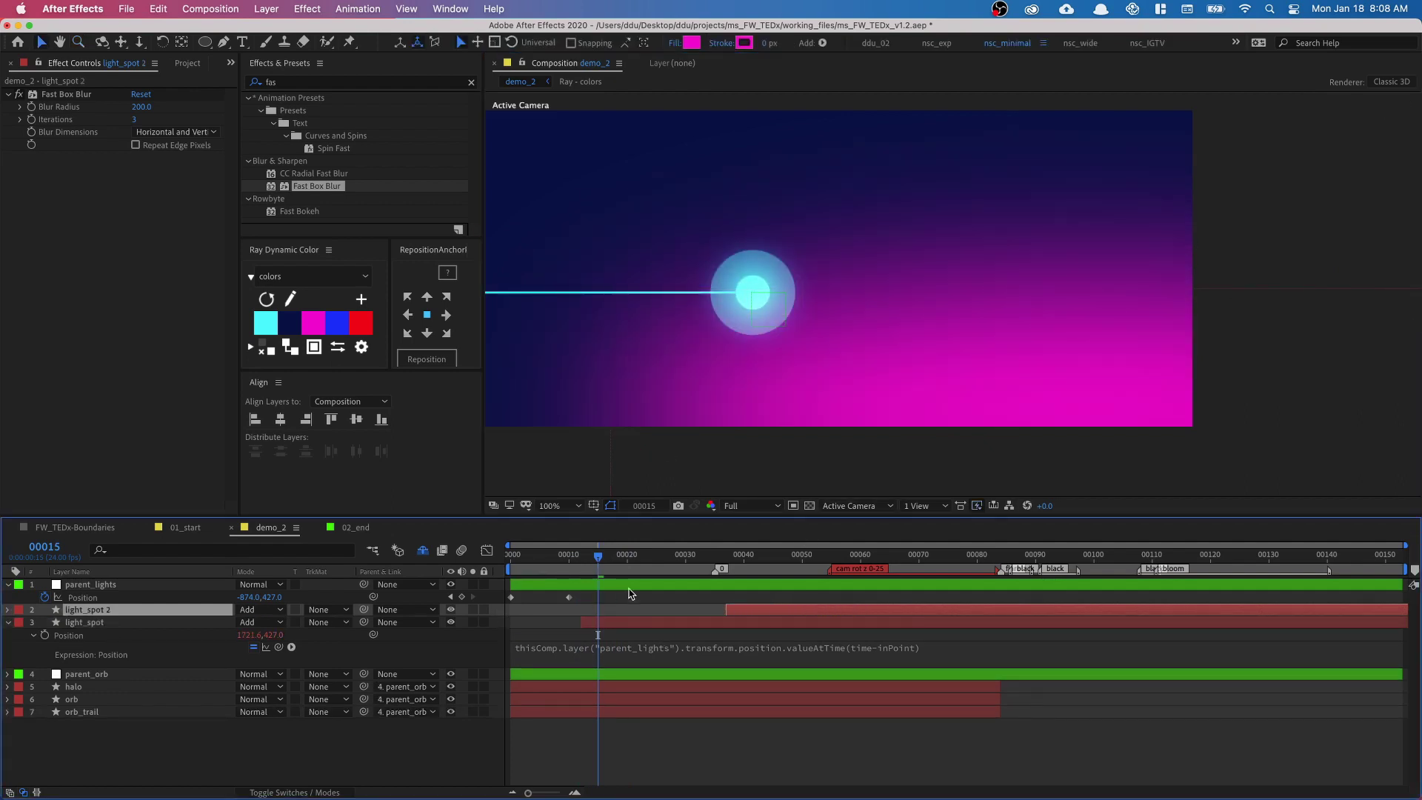
{"action": "left_click", "coordinate": [259, 322]}
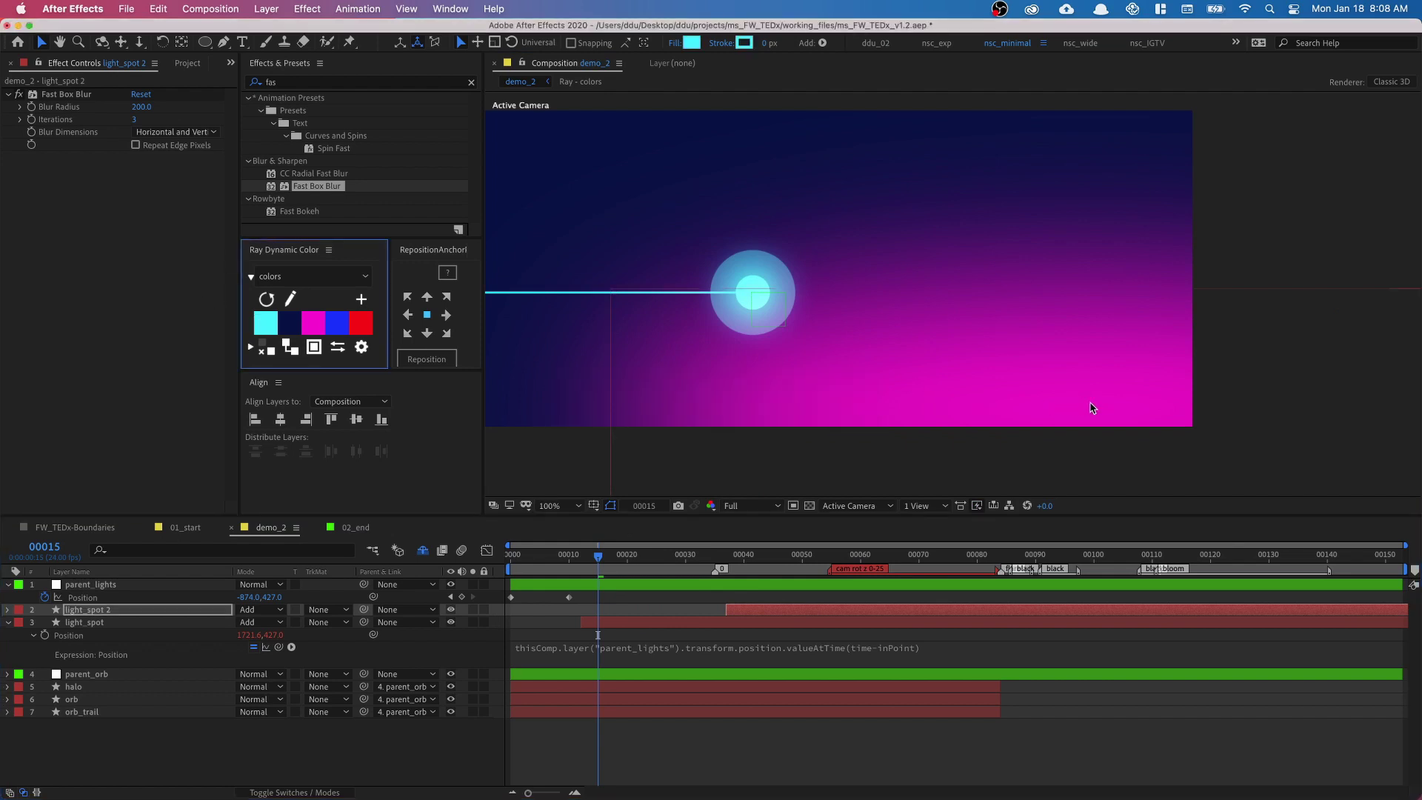
{"action": "left_click_drag", "start_coordinate": [1093, 406], "coordinate": [1052, 401]}
{"action": "left_click_drag", "start_coordinate": [770, 609], "coordinate": [677, 609]}
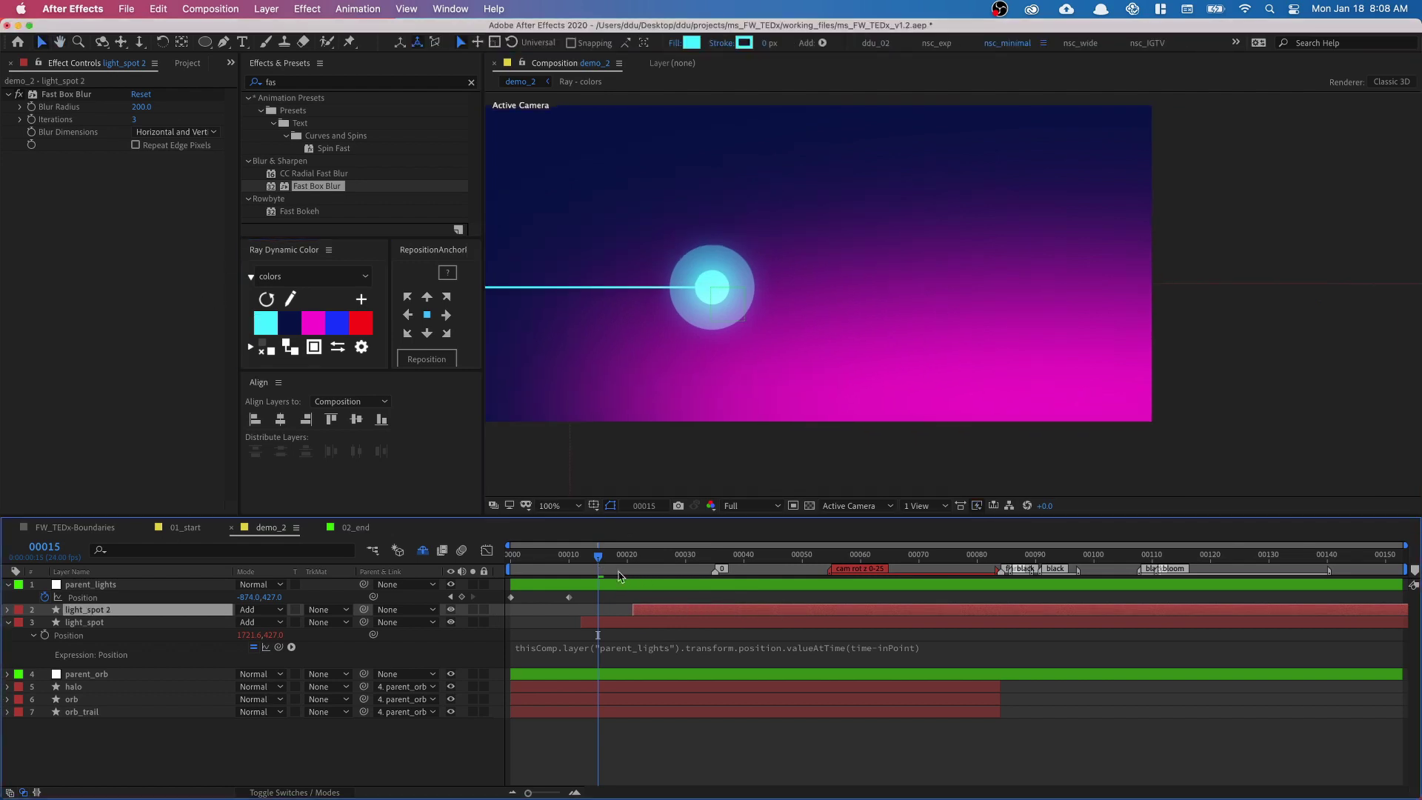
{"action": "mouse_move", "coordinate": [604, 563]}
{"action": "left_mouse_down"}
{"action": "mouse_move", "coordinate": [687, 567]}
{"action": "mouse_move", "coordinate": [622, 580]}
{"action": "mouse_move", "coordinate": [643, 575]}
{"action": "mouse_move", "coordinate": [600, 567]}
{"action": "left_mouse_up"}
Edit light_spot's Position expression so the parent_lights valueAtTime result is assigned to x, ending the line with a semicolon
{"action": "left_click", "coordinate": [977, 337]}
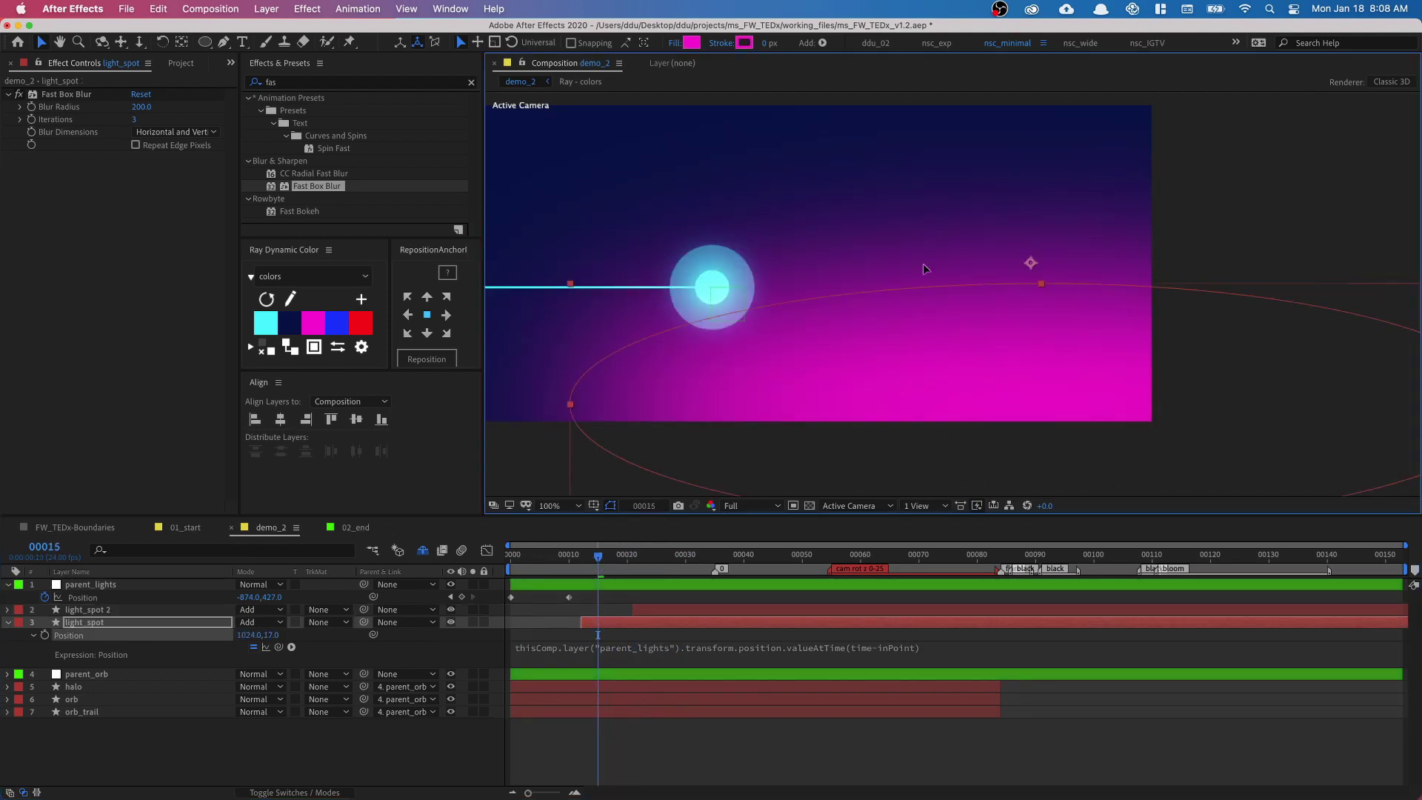
{"action": "left_click", "coordinate": [756, 645]}
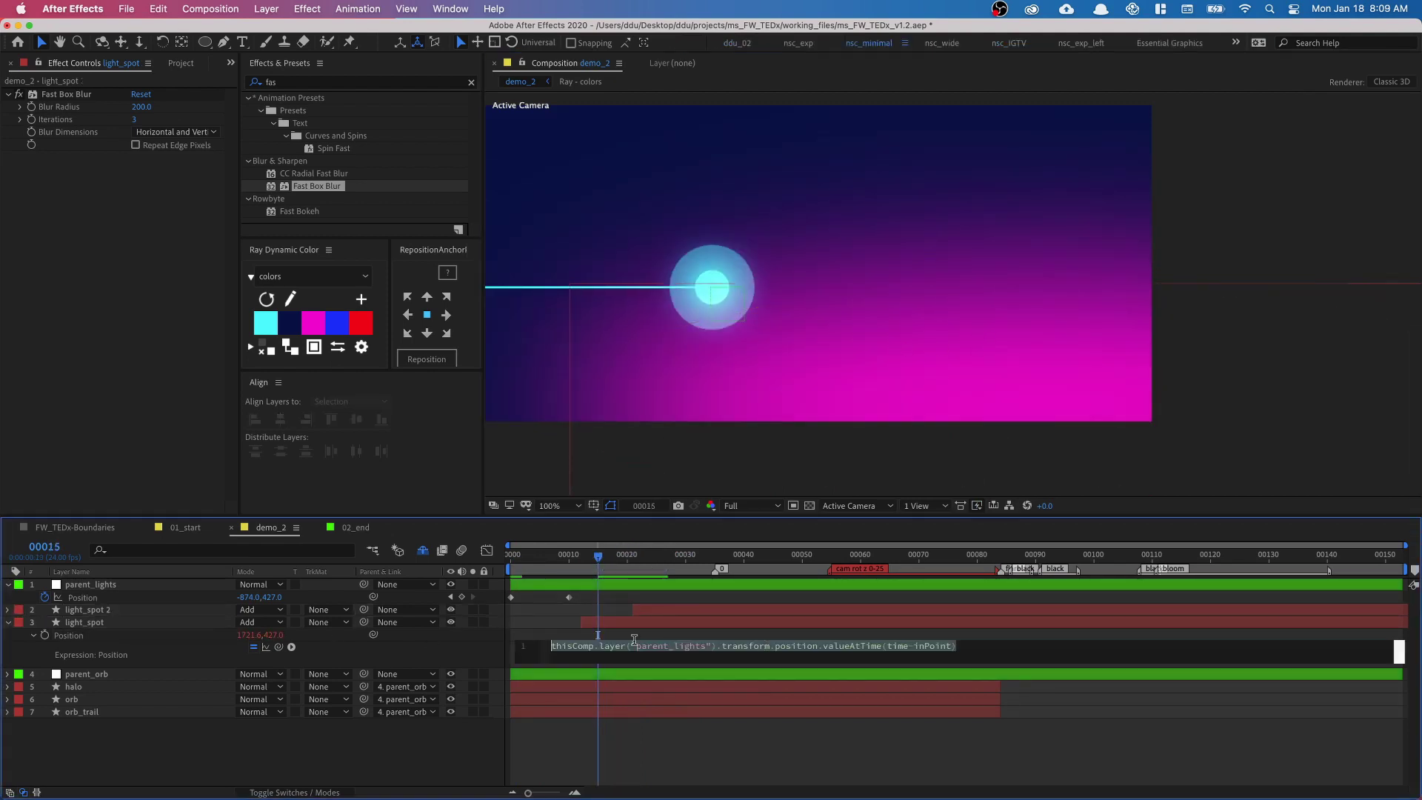
{"action": "left_click", "coordinate": [546, 644]}
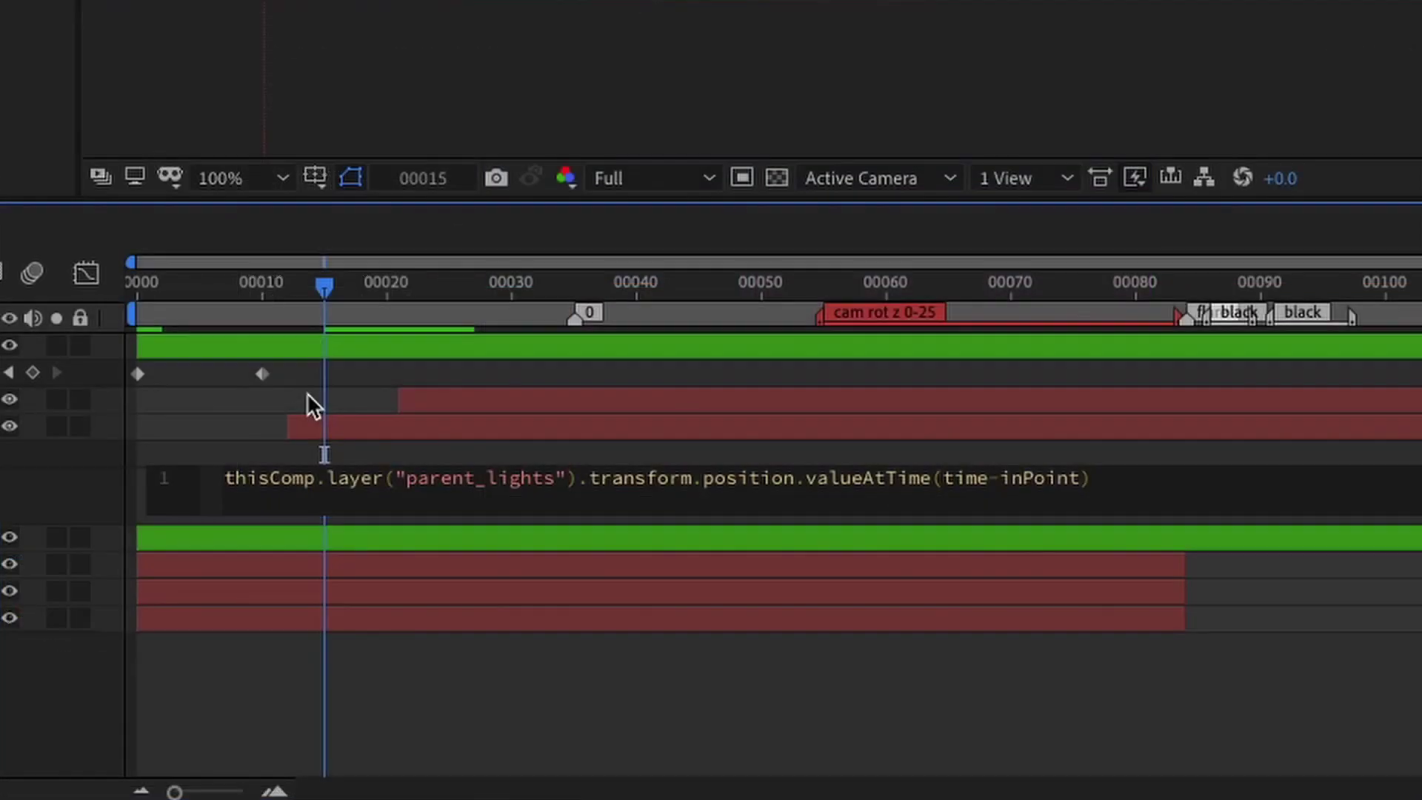
{"action": "type", "text": "x "}
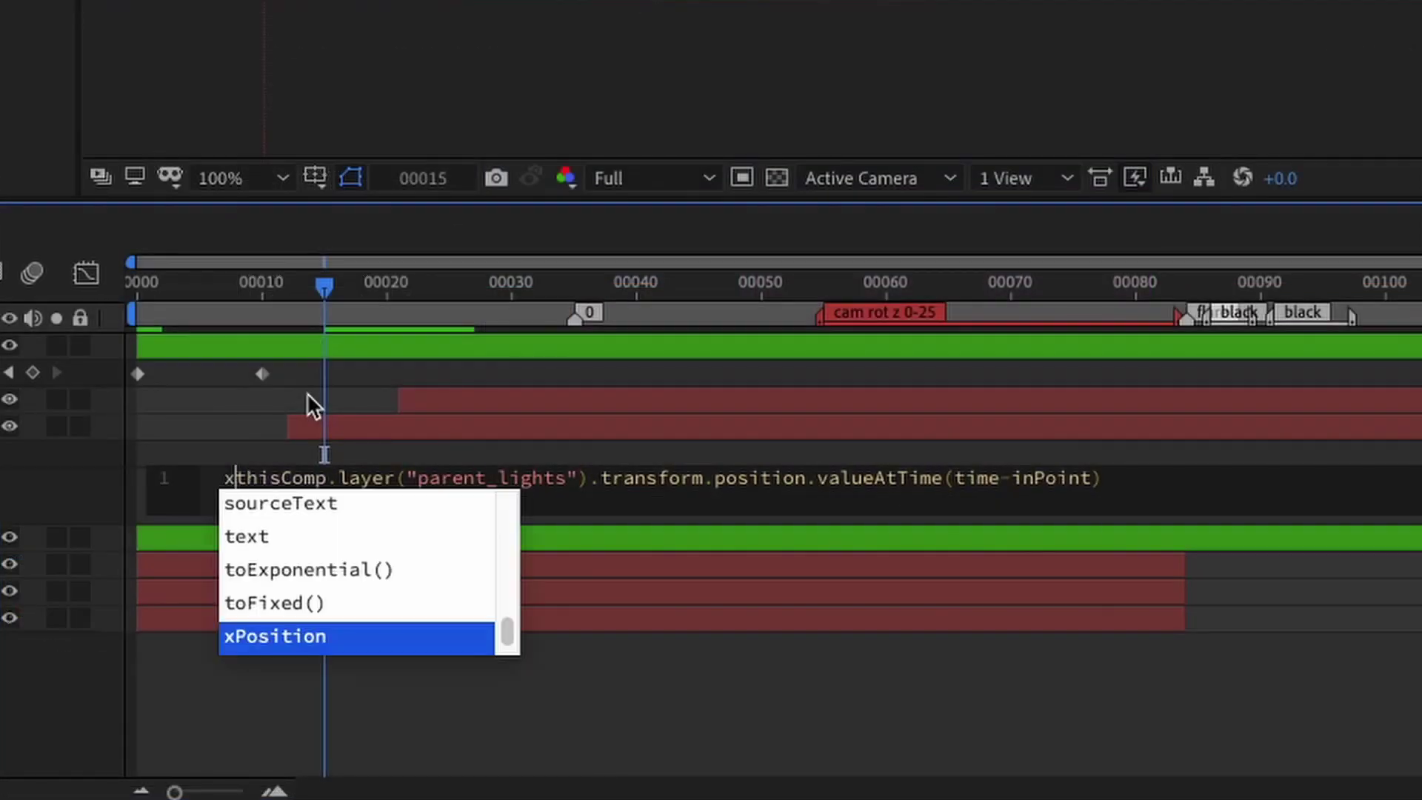
{"action": "type", "text": "= "}
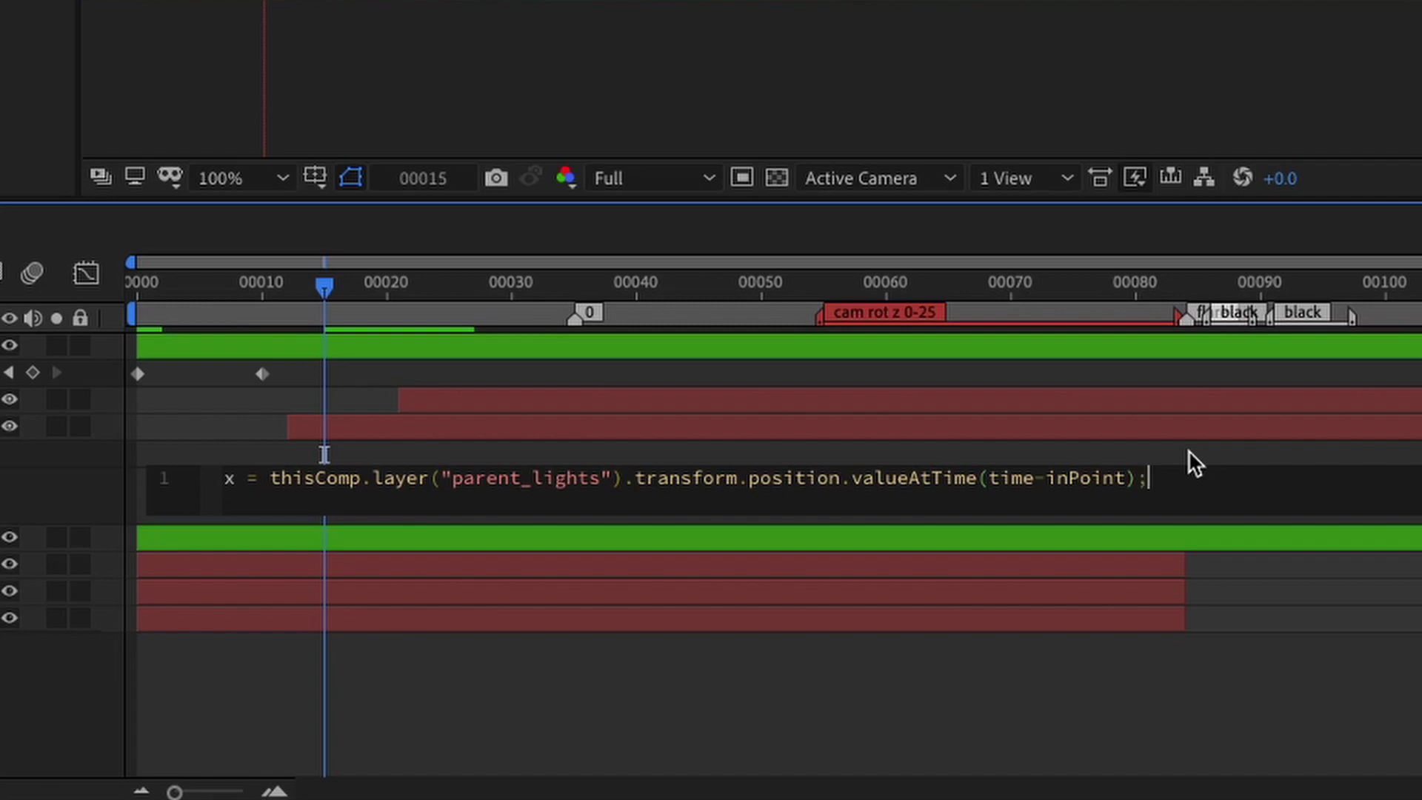
Complete light_spot's Position expression with y = value[1]; and a final [x,y] line, and commit it
{"action": "type", "text": "t"}
{"action": "key", "text": "BackSpace"}
{"action": "type", "text": "y = value"}
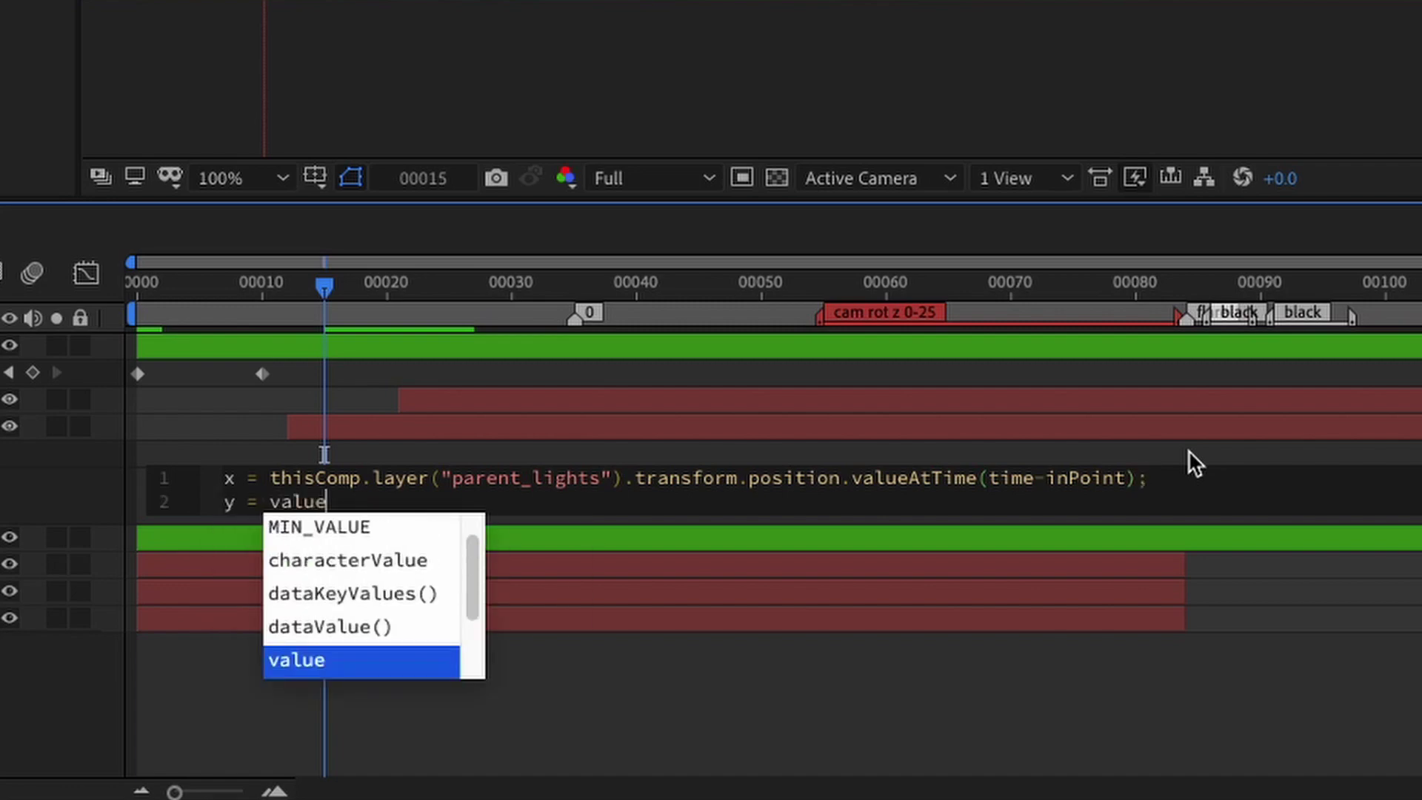
{"action": "type", "text": "["}
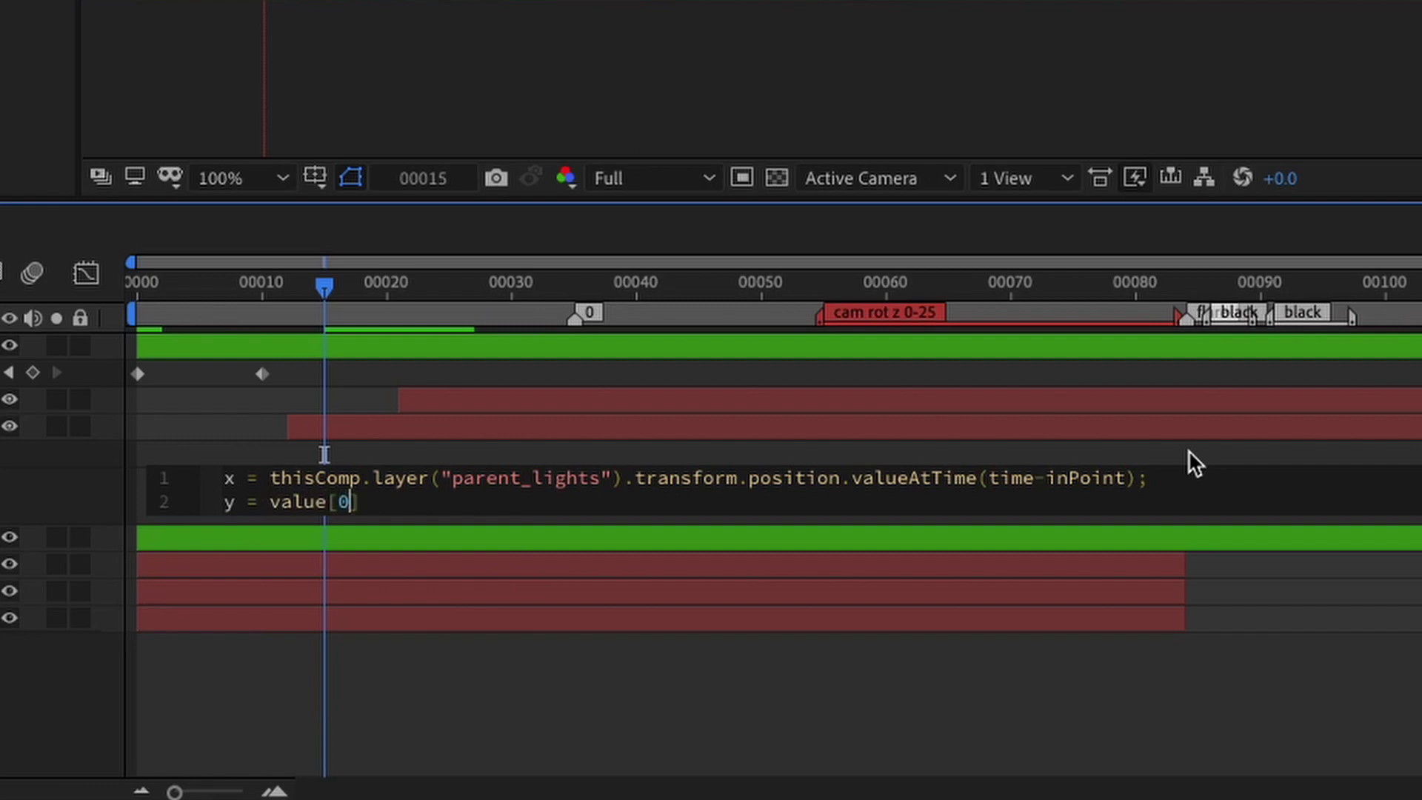
{"action": "type", "text": "1];"}
{"action": "key", "text": "Return"}
{"action": "key", "text": "Return"}
{"action": "key", "text": "Return"}
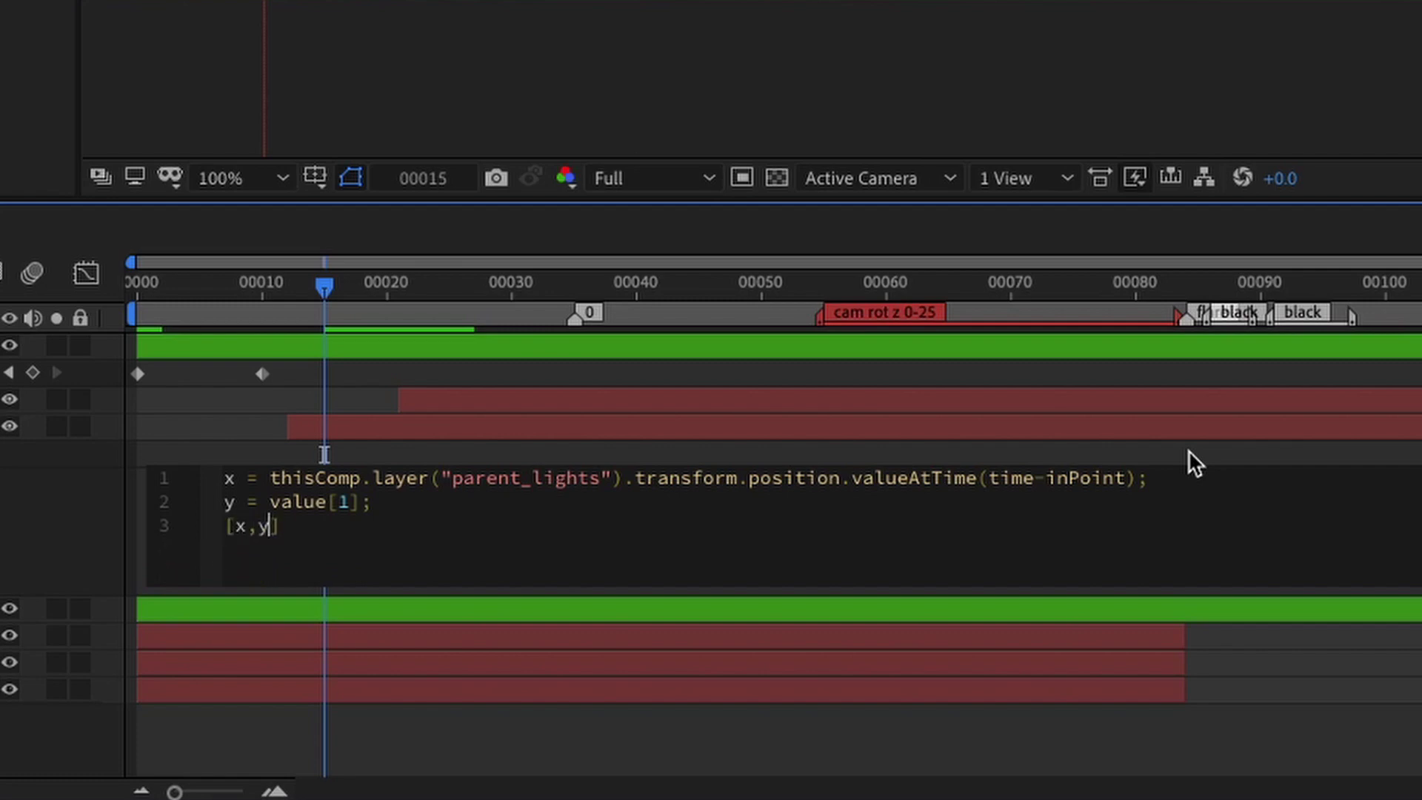
{"action": "left_click", "coordinate": [648, 157]}
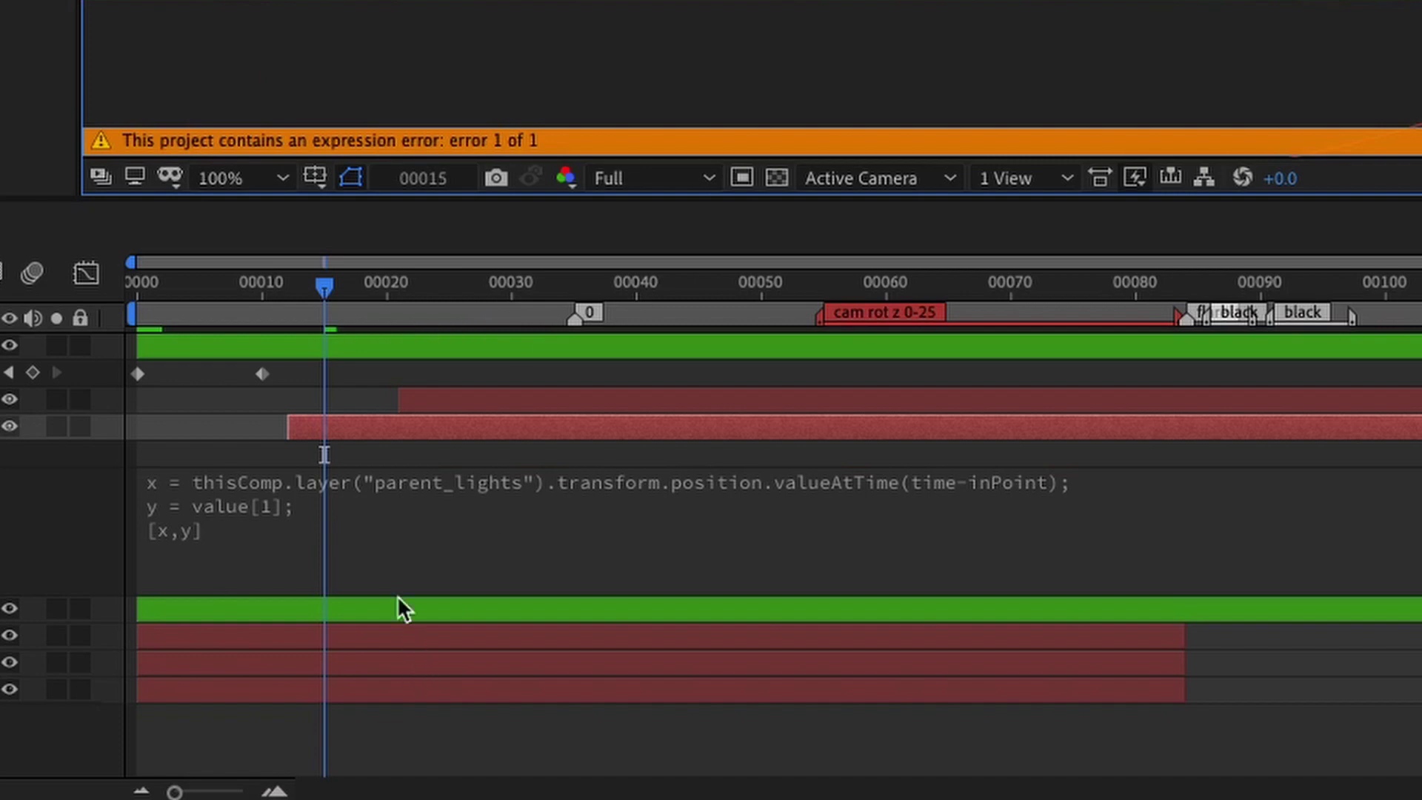
Append [0] to the valueAtTime(time-inPoint) call in light_spot's Position expression and commit the edit
{"action": "left_click", "coordinate": [430, 507]}
{"action": "left_click", "coordinate": [505, 477]}
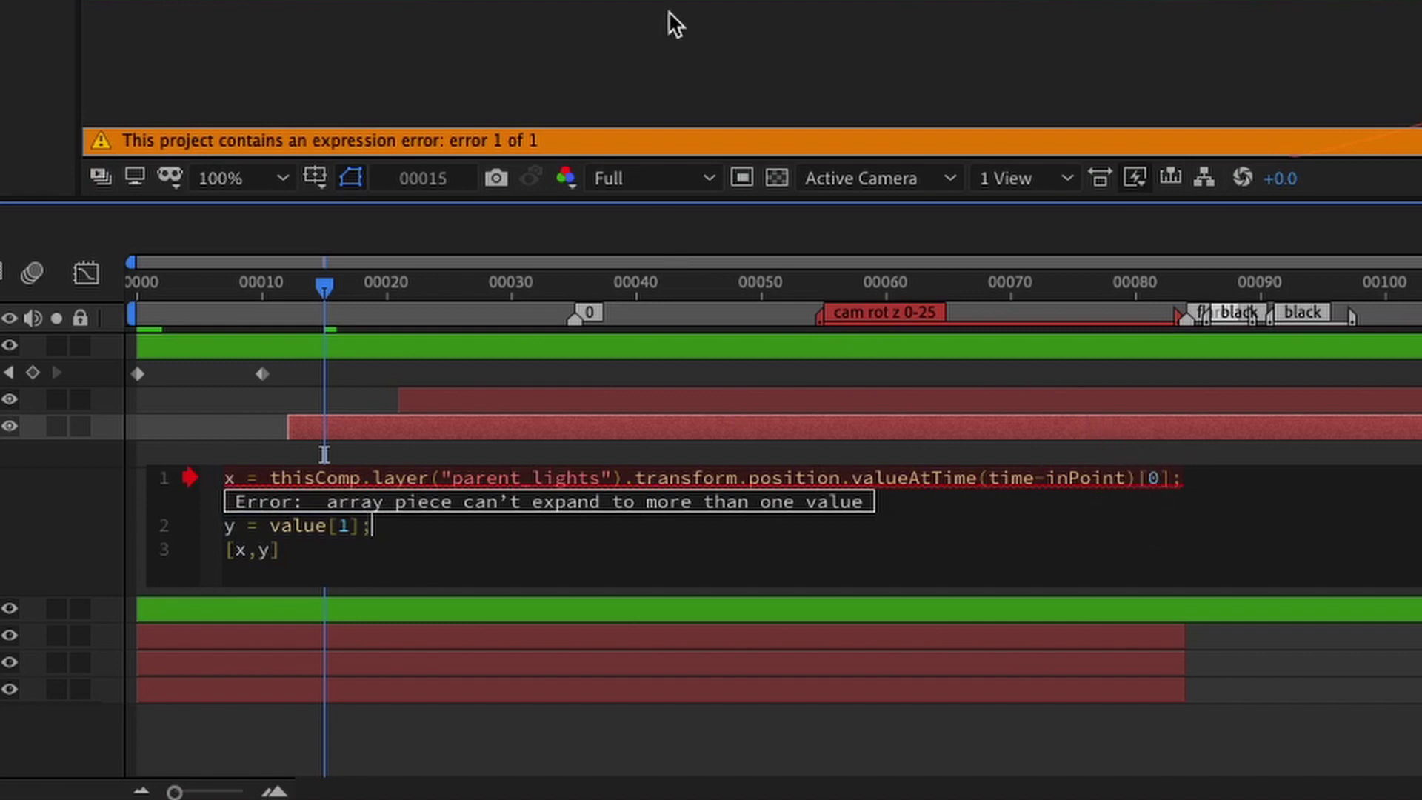
{"action": "key", "text": "KP_Enter"}
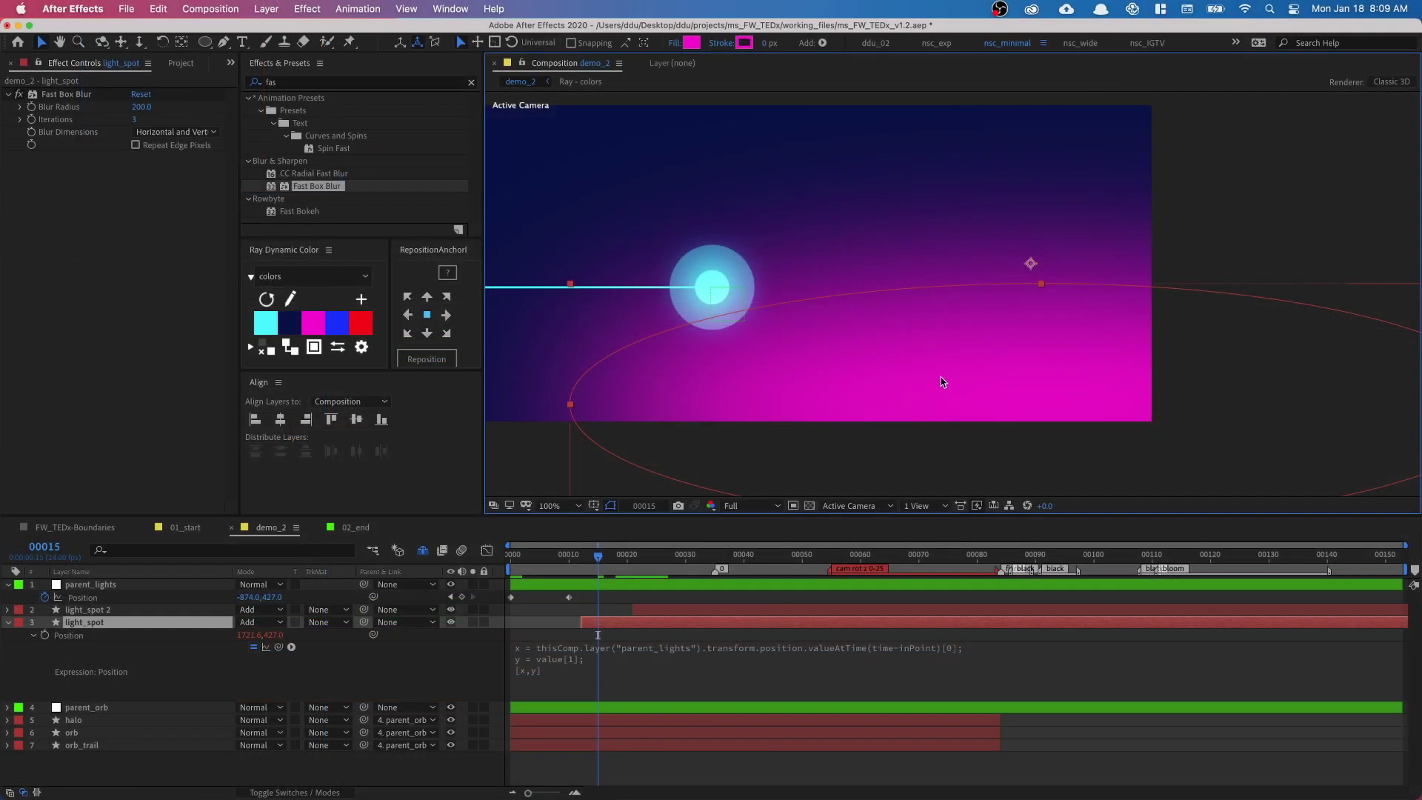
Move light_spot upward in the composition to a Y position of about 285 and compare its Position with parent_lights
{"action": "left_click_drag", "start_coordinate": [943, 382], "coordinate": [916, 394]}
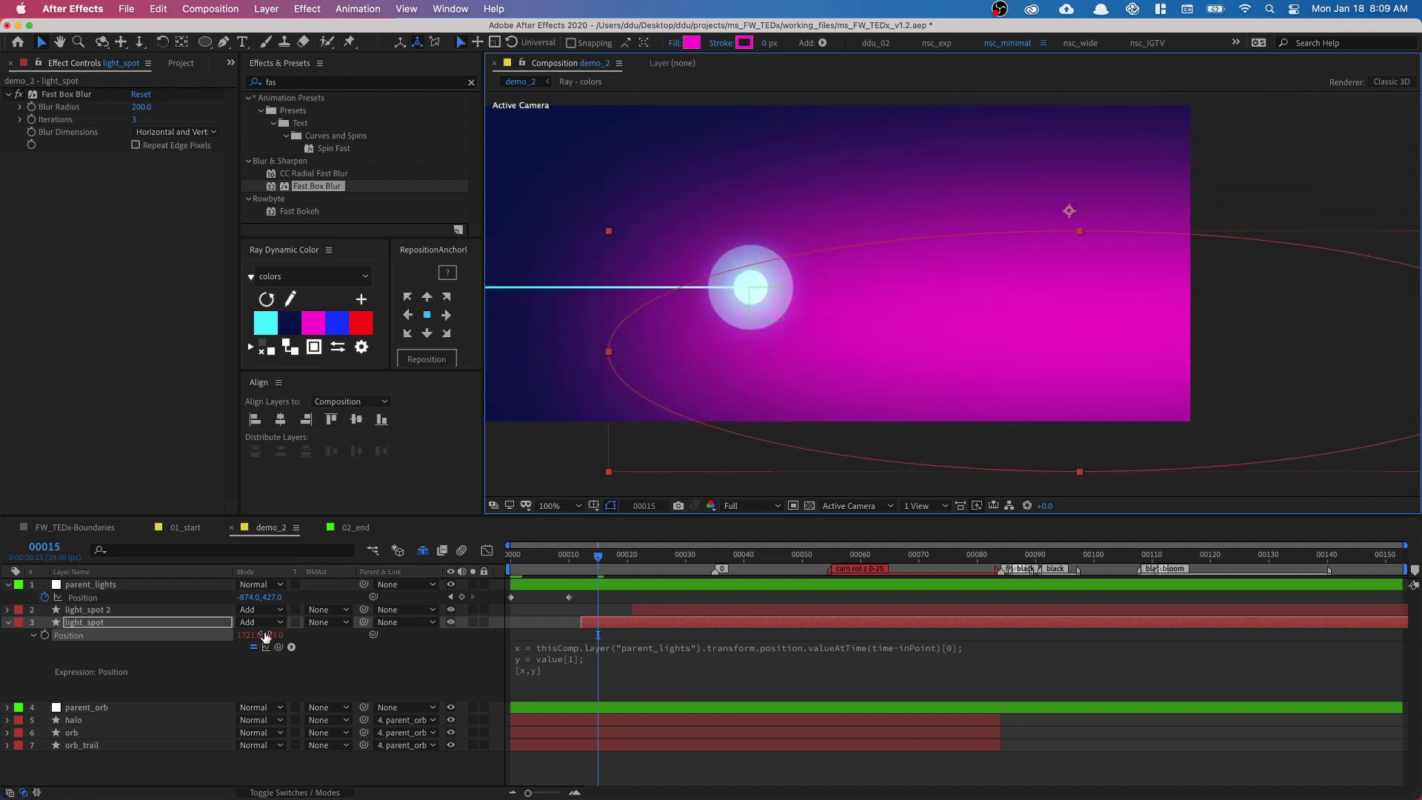
{"action": "left_click", "coordinate": [113, 598]}
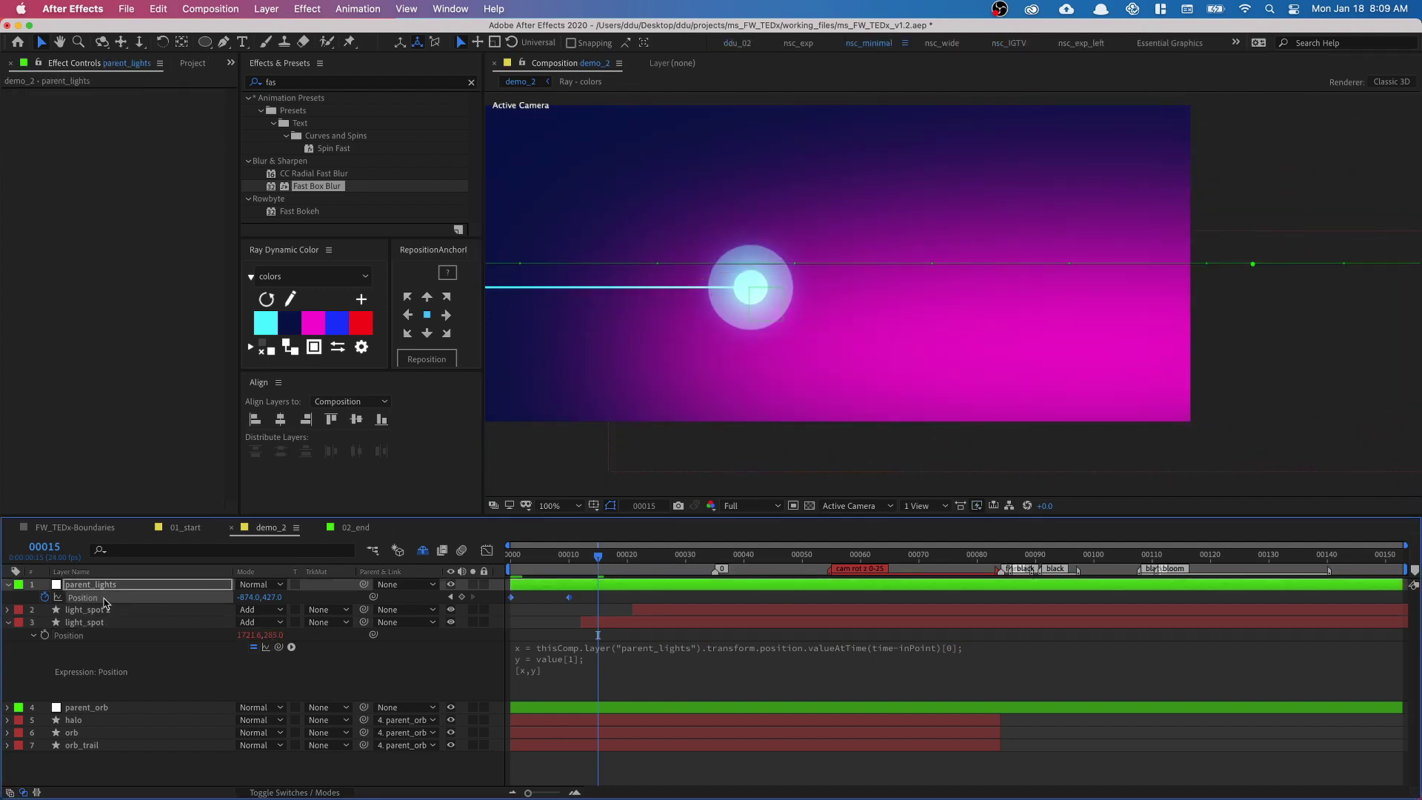
{"action": "left_click", "coordinate": [131, 636]}
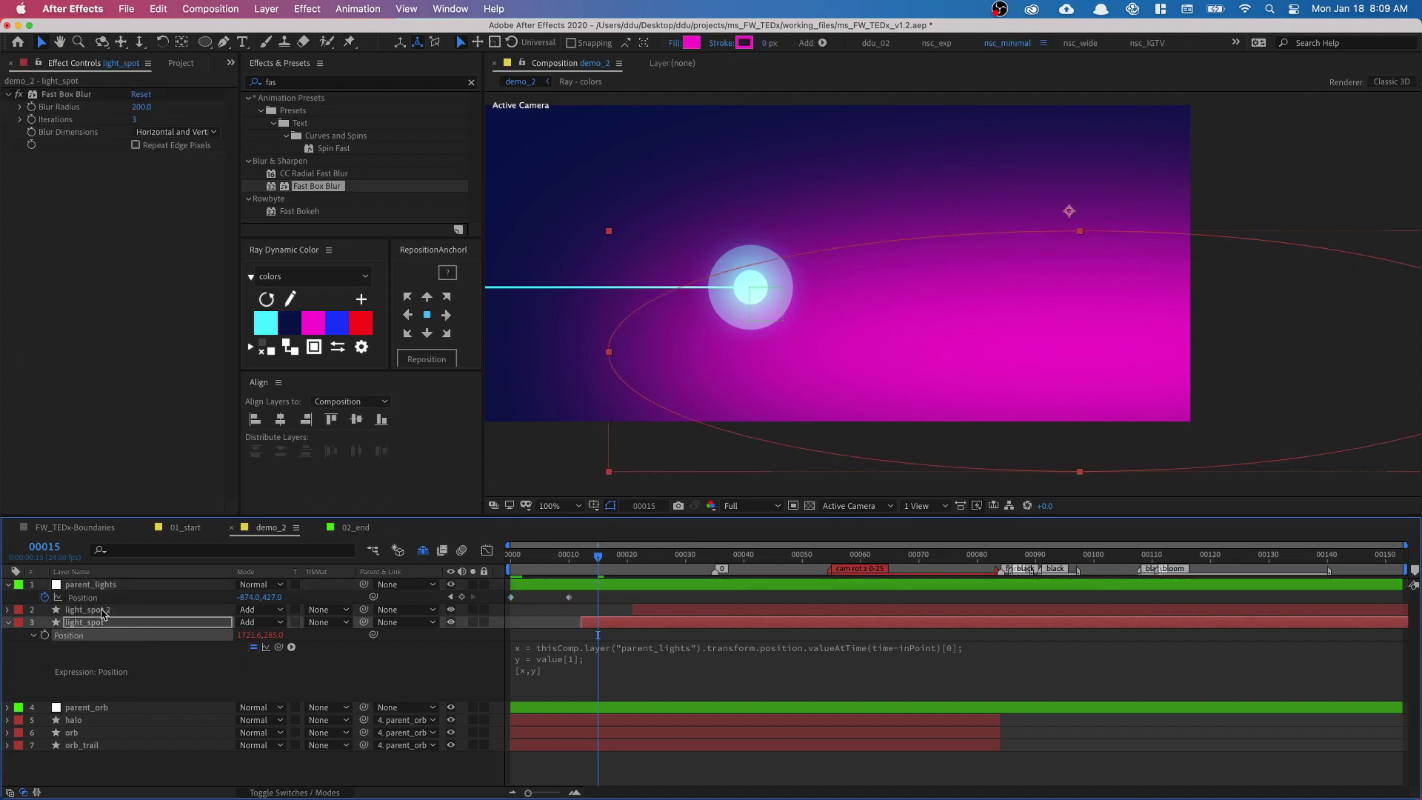
Preview the light sweep from the first frame and move light_spot 2 up to the composition's upper edge
{"action": "left_click", "coordinate": [104, 610]}
{"action": "key", "text": "Return"}
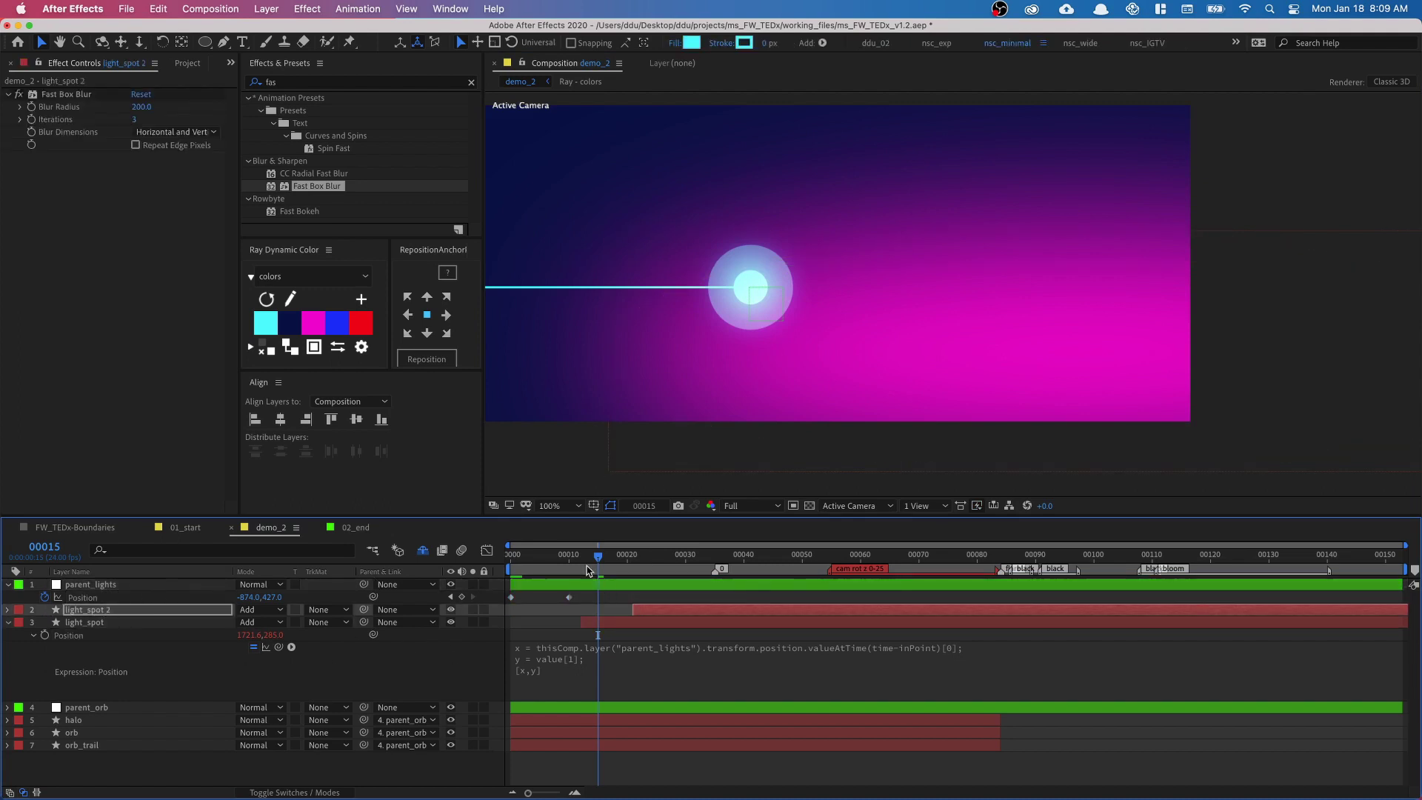
{"action": "key", "text": "Home"}
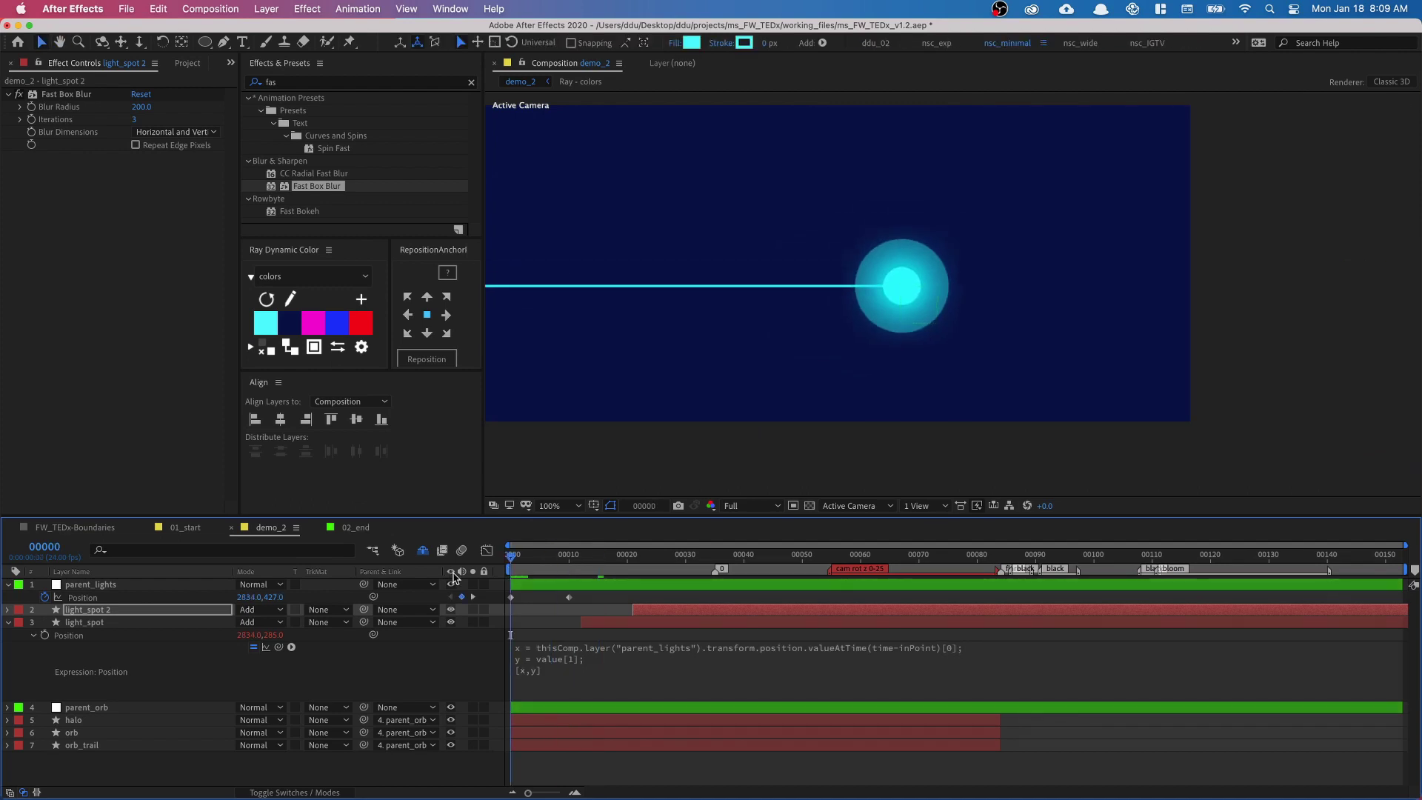
{"action": "key", "text": "space"}
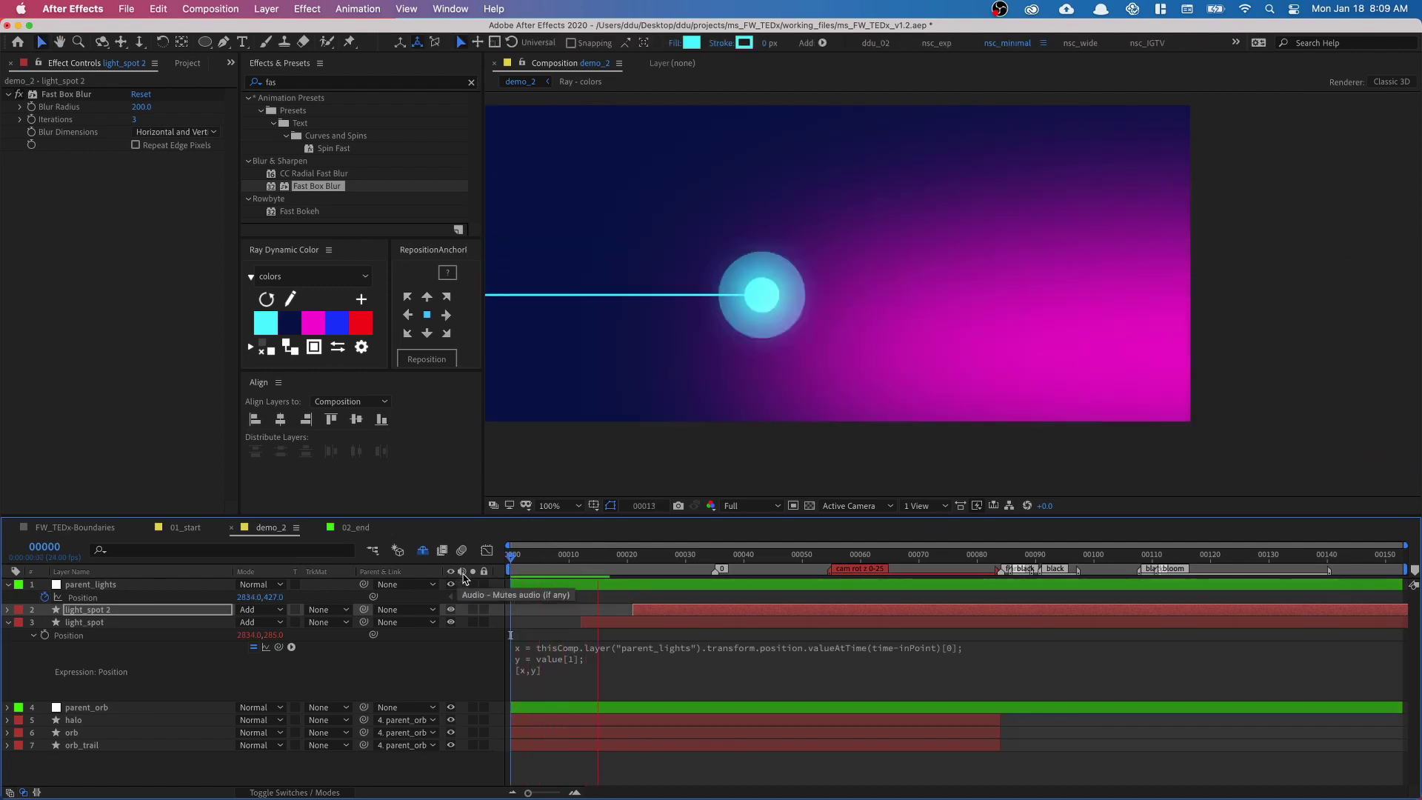
{"action": "key", "text": "space"}
{"action": "left_click_drag", "start_coordinate": [1180, 314], "coordinate": [1190, 141]}
Set parent_lights' X position at frame 10 to -1500, extending the end of its path past the composition's edge
{"action": "left_click_drag", "start_coordinate": [638, 555], "coordinate": [565, 568]}
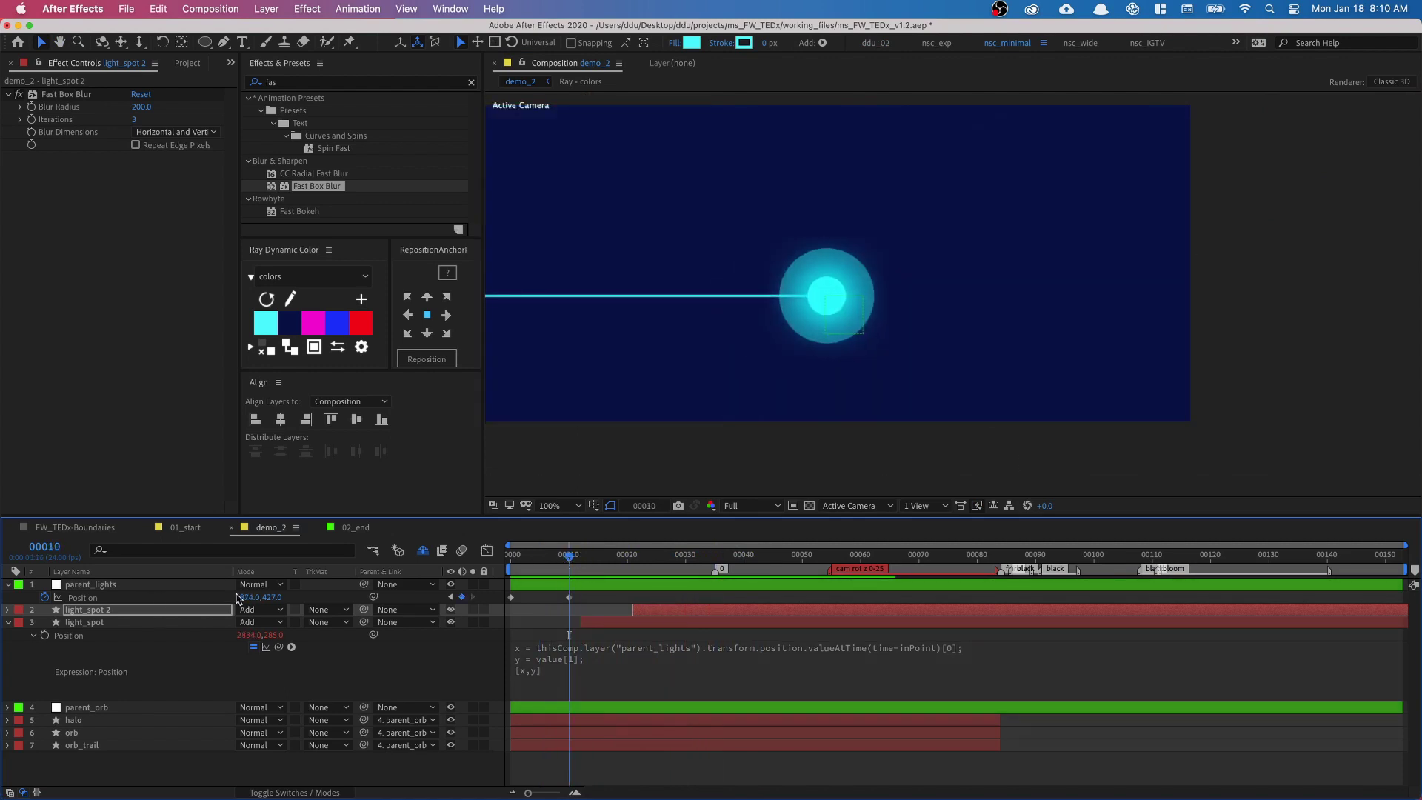
{"action": "left_click_drag", "start_coordinate": [237, 597], "coordinate": [14, 587]}
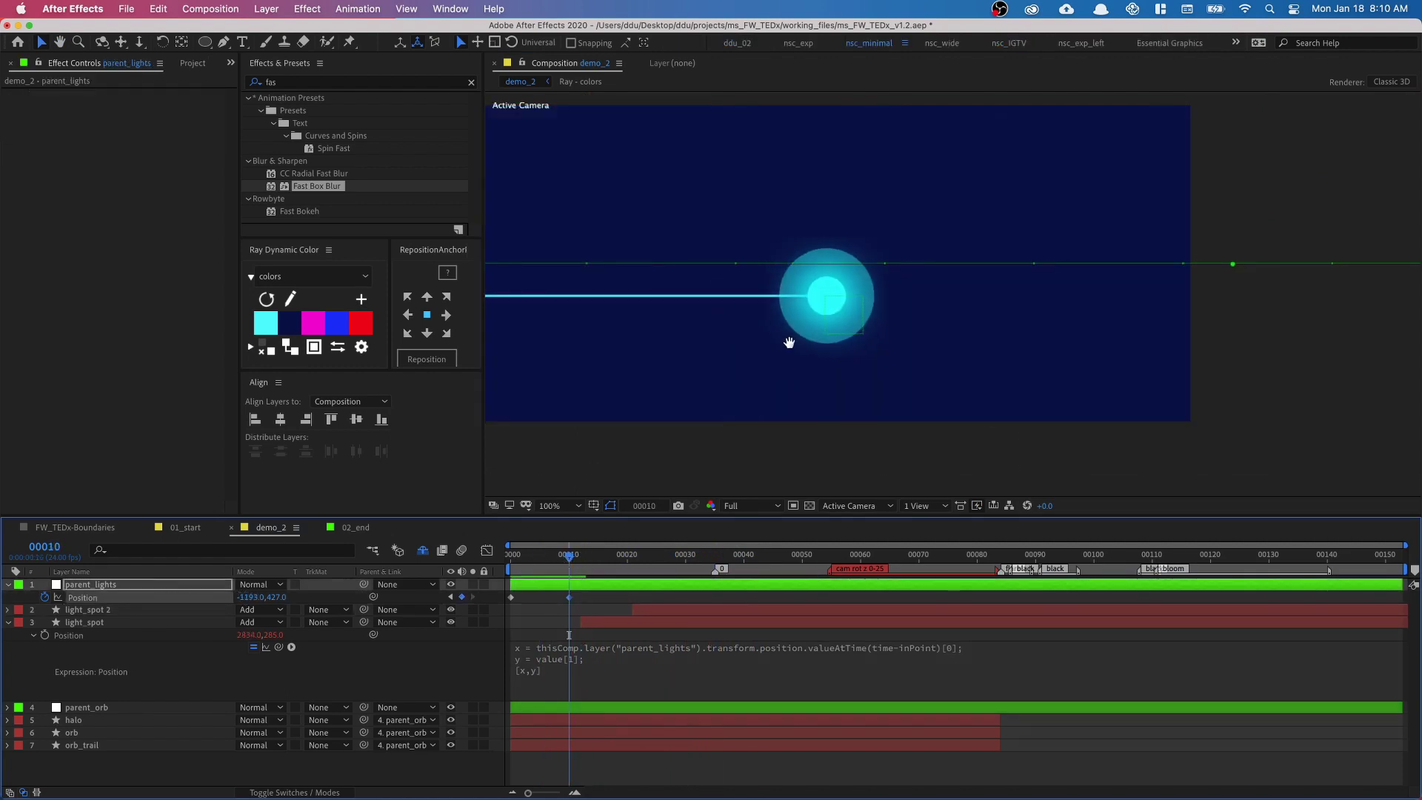
{"action": "left_click_drag", "start_coordinate": [789, 342], "coordinate": [1168, 355]}
{"action": "left_click_drag", "start_coordinate": [787, 381], "coordinate": [963, 384]}
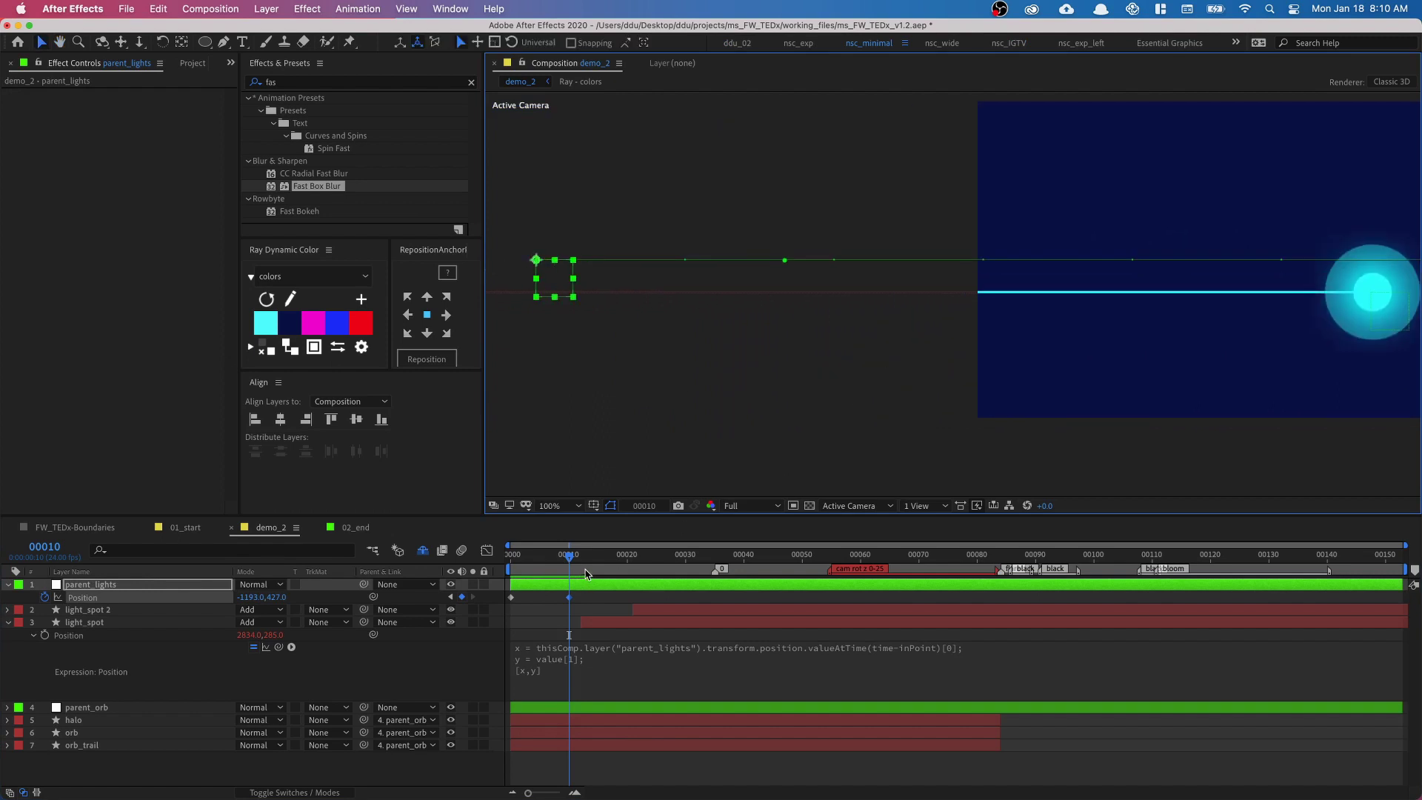
{"action": "key", "text": "comma"}
{"action": "key", "text": "comma"}
{"action": "key", "text": "comma"}
{"action": "key", "text": "comma"}
{"action": "left_click_drag", "start_coordinate": [1171, 324], "coordinate": [1151, 335]}
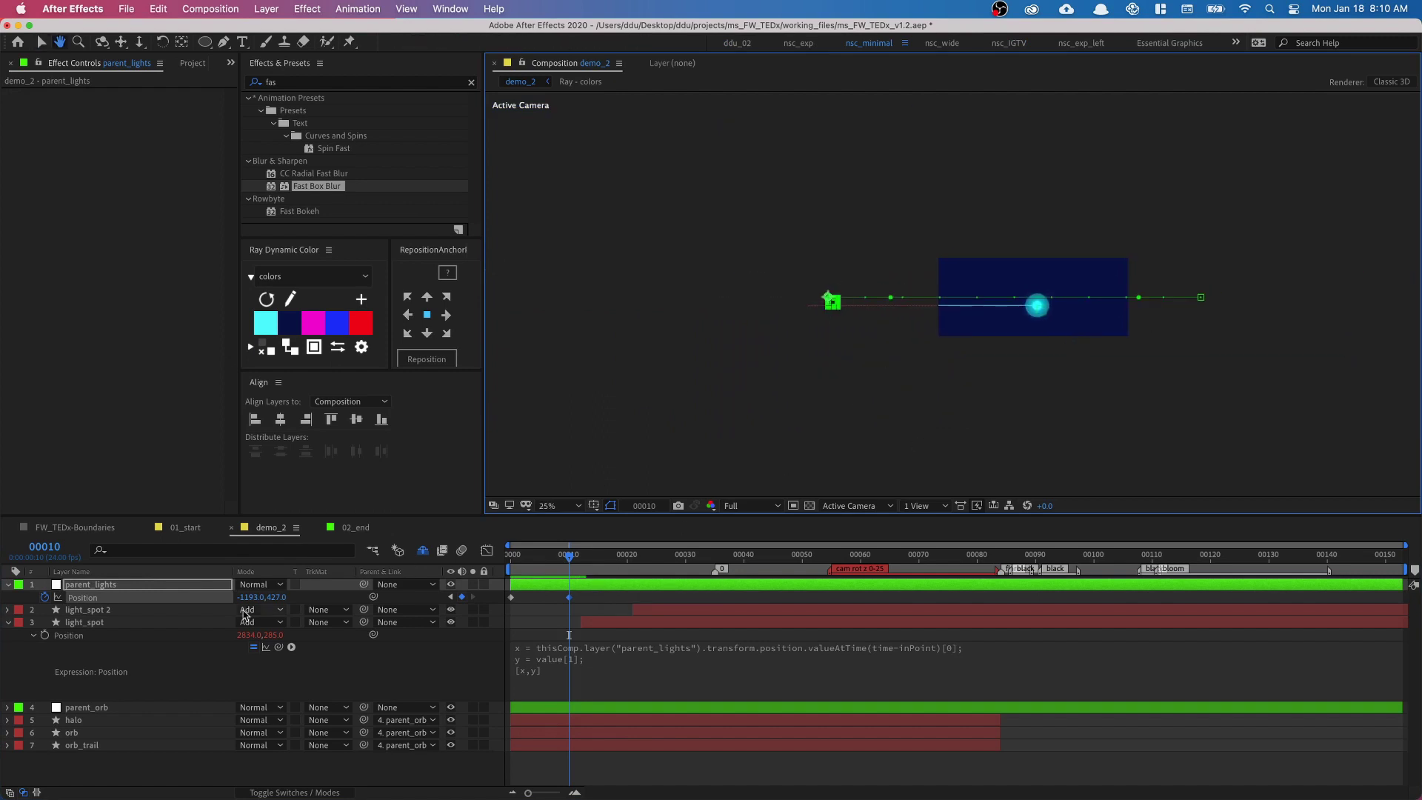
{"action": "left_click", "coordinate": [251, 596]}
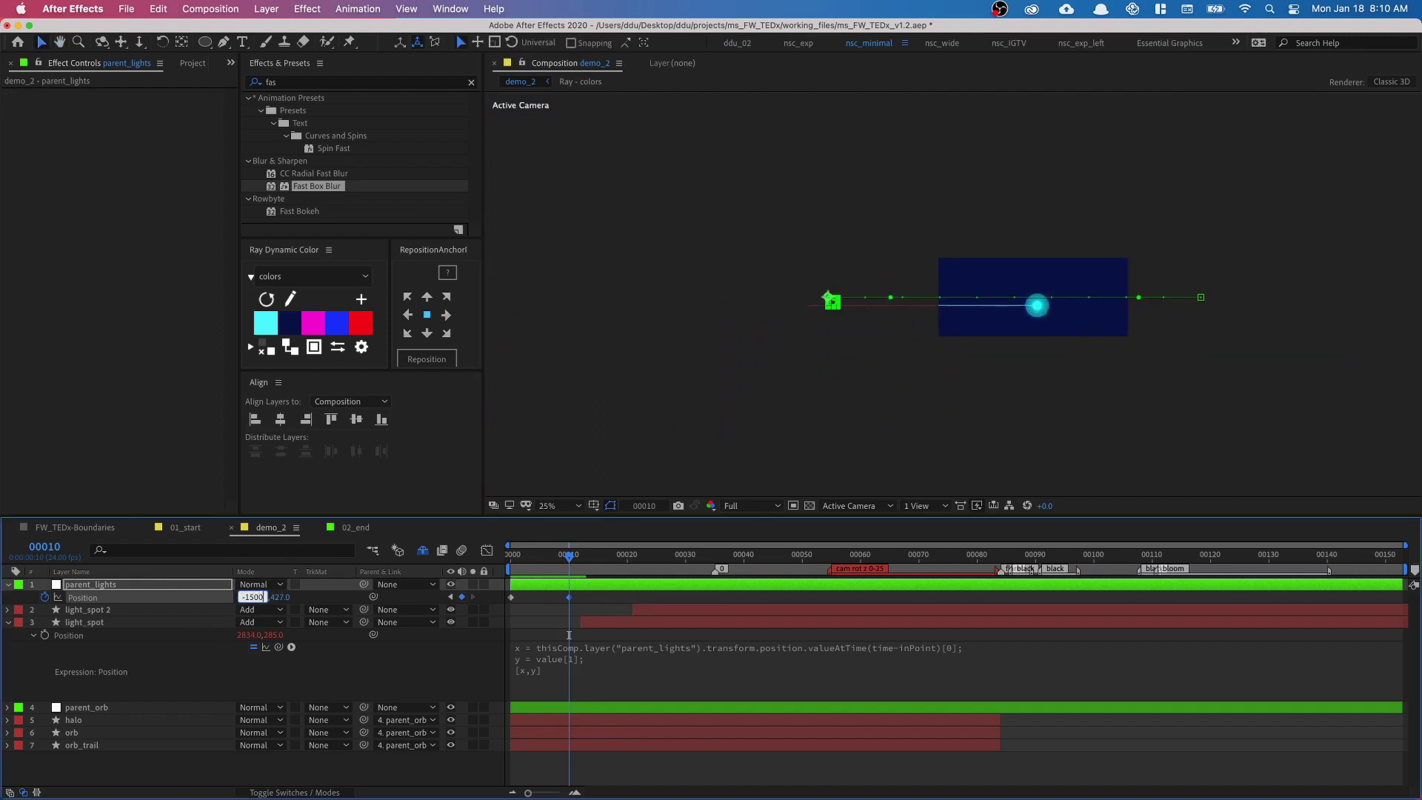
{"action": "type", "text": "-1500"}
{"action": "key", "text": "Return"}
Preview the extended sweep and shift light_spot 2 to start at about frame 34, checking its pass
{"action": "left_click", "coordinate": [564, 641]}
{"action": "key", "text": "space"}
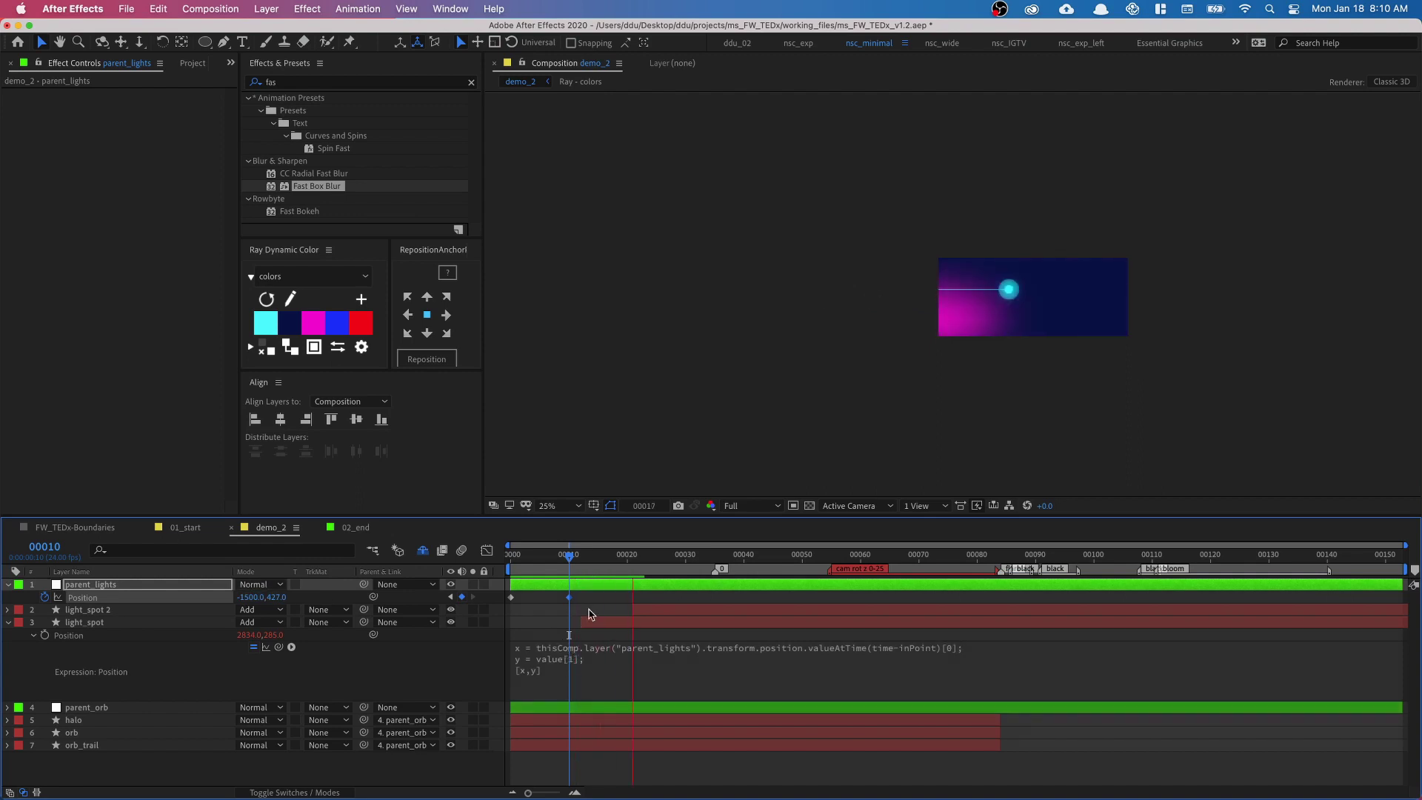
{"action": "key", "text": "space"}
{"action": "left_click", "coordinate": [902, 350]}
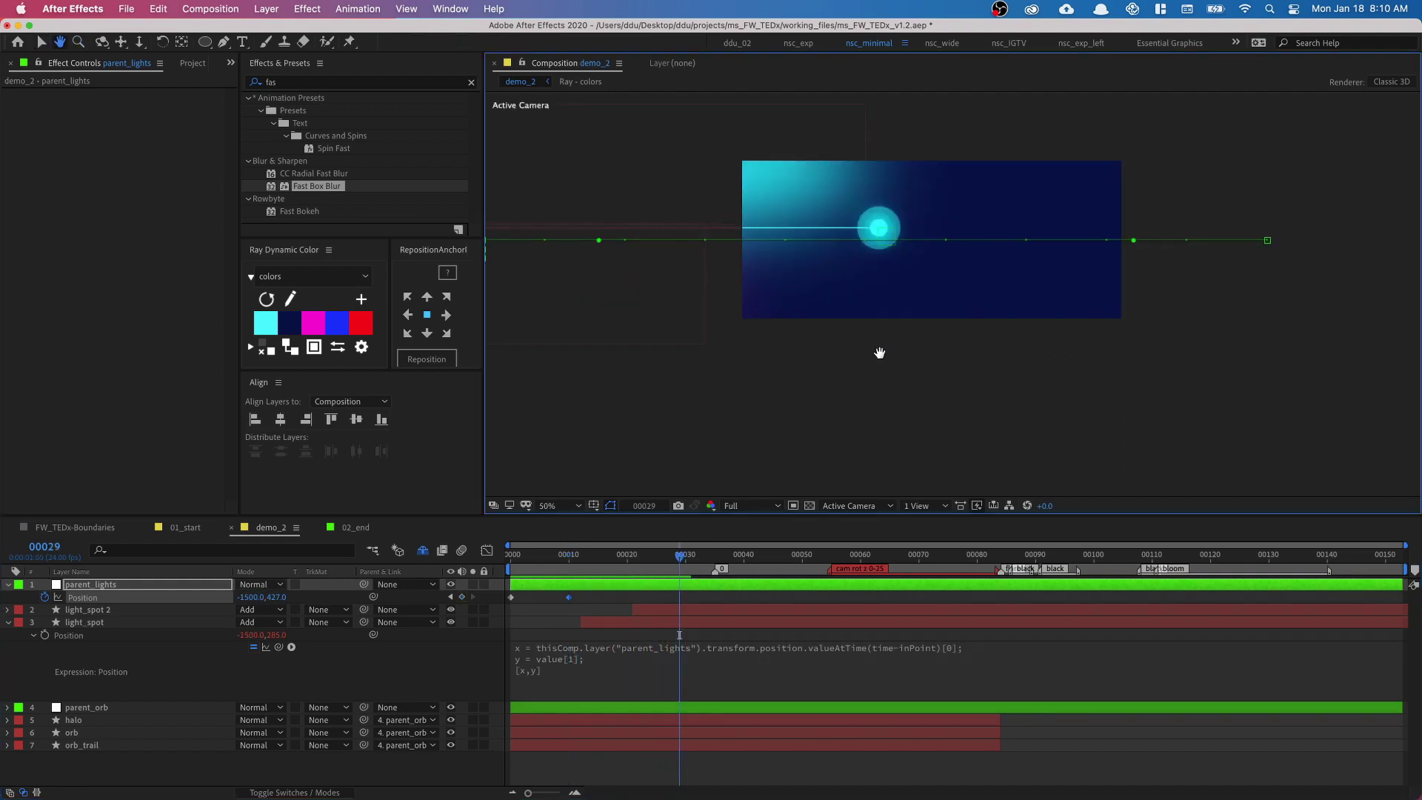
{"action": "key", "text": "v"}
{"action": "left_click_drag", "start_coordinate": [689, 609], "coordinate": [782, 610]}
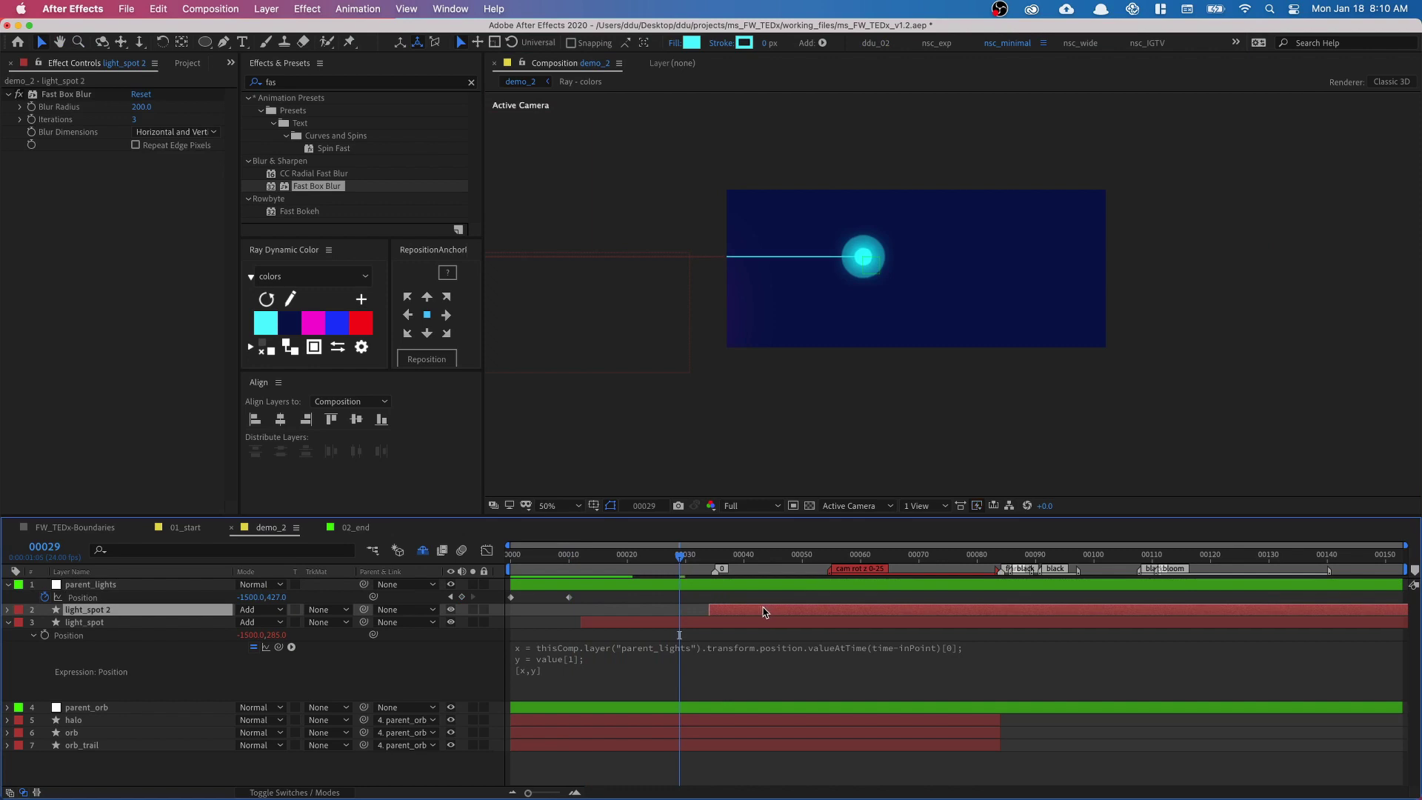
{"action": "left_click_drag", "start_coordinate": [680, 569], "coordinate": [732, 575]}
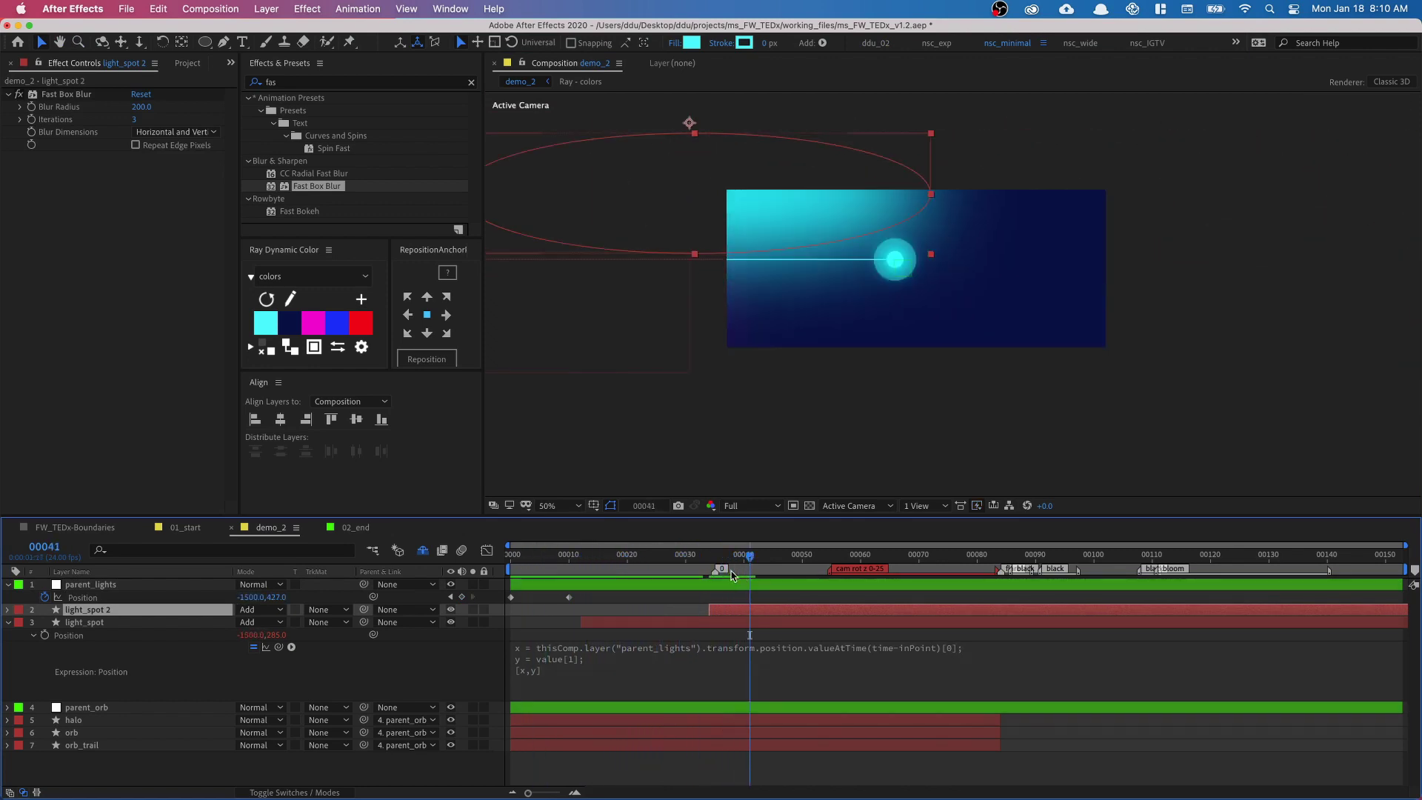
Duplicate light_spot and light_spot 2 together and offset the copies to start at about frames 23 and 45
{"action": "left_click", "coordinate": [847, 257], "text": "shift"}
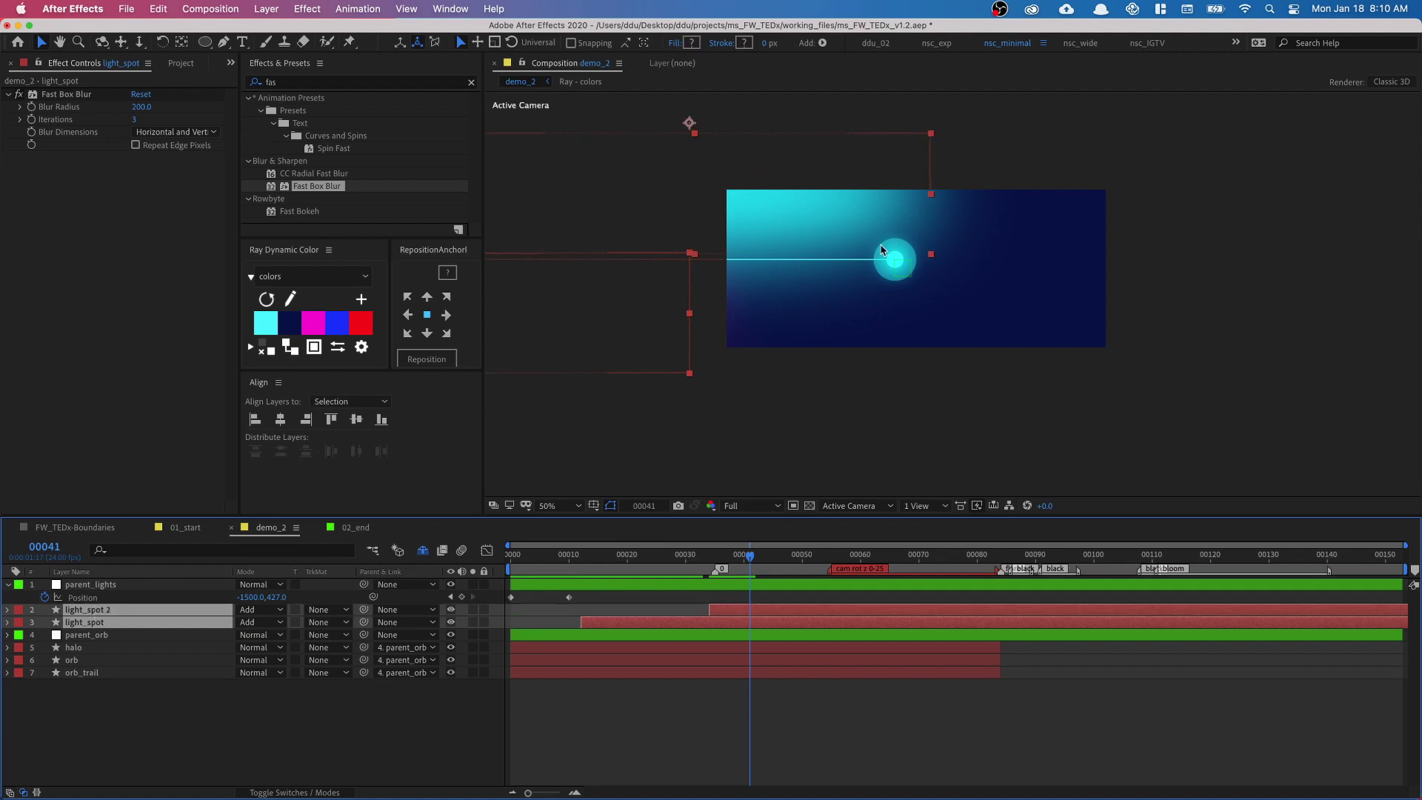
{"action": "key", "text": "ctrl+d"}
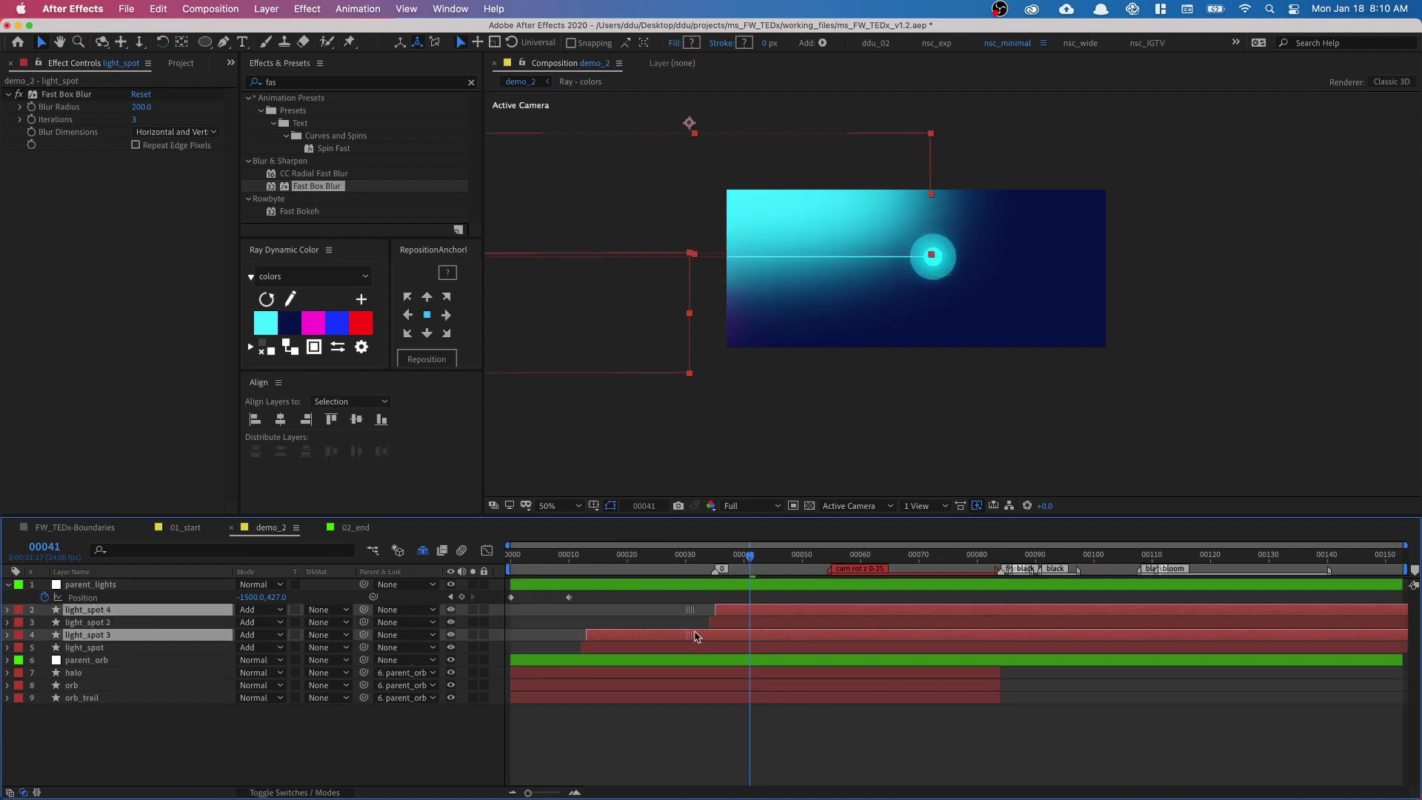
{"action": "left_click_drag", "start_coordinate": [695, 635], "coordinate": [750, 635]}
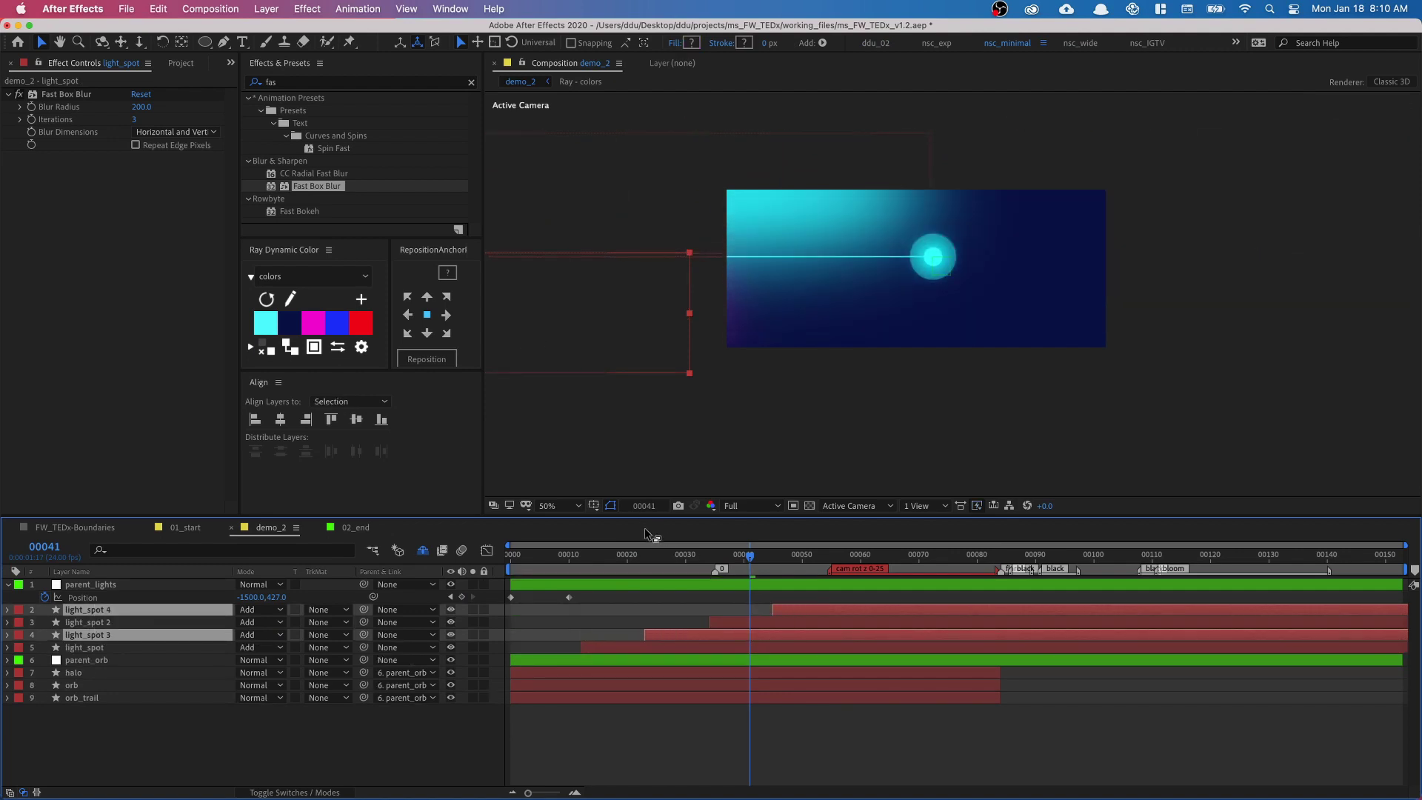
Scrub through the sweeps and retime light_spot 2 to start at about frame 20 and light_spot 3 at about frame 33
{"action": "left_click", "coordinate": [663, 557]}
{"action": "left_click", "coordinate": [647, 586]}
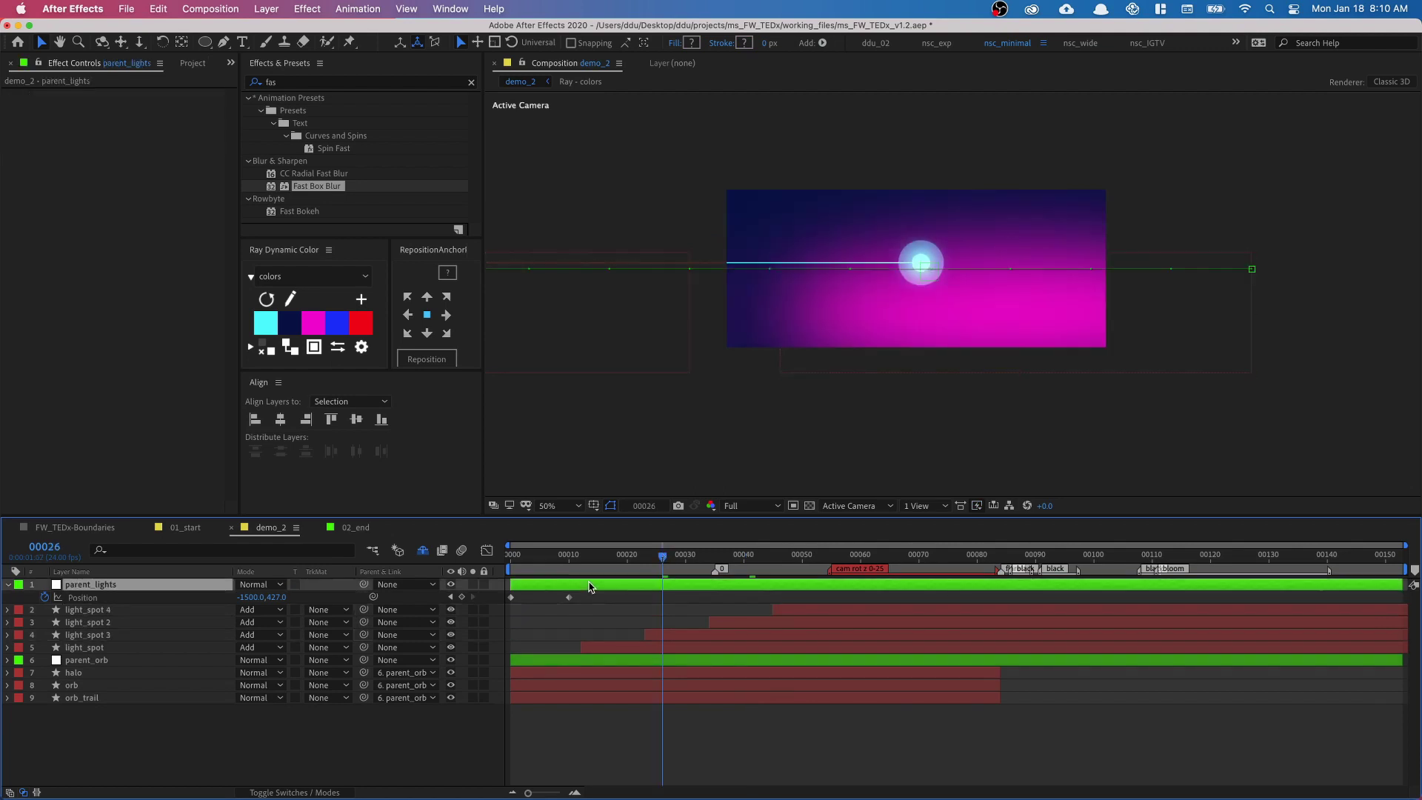
{"action": "left_click", "coordinate": [523, 570]}
{"action": "left_click", "coordinate": [621, 573]}
{"action": "left_click_drag", "start_coordinate": [621, 573], "coordinate": [656, 572]}
{"action": "left_click", "coordinate": [627, 612]}
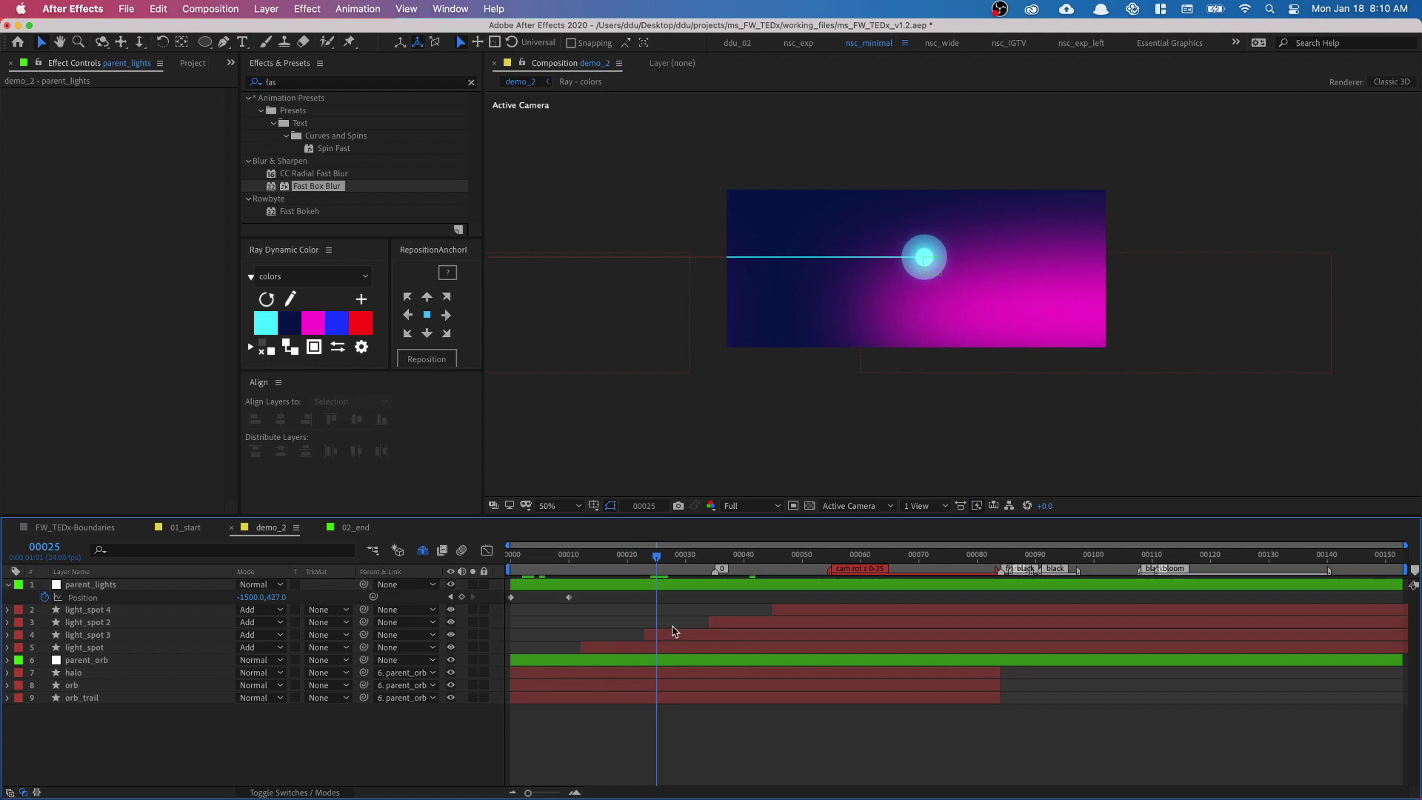
{"action": "mouse_move", "coordinate": [680, 636]}
{"action": "left_mouse_down"}
{"action": "mouse_move", "coordinate": [791, 637]}
{"action": "mouse_move", "coordinate": [681, 625]}
{"action": "left_mouse_up"}
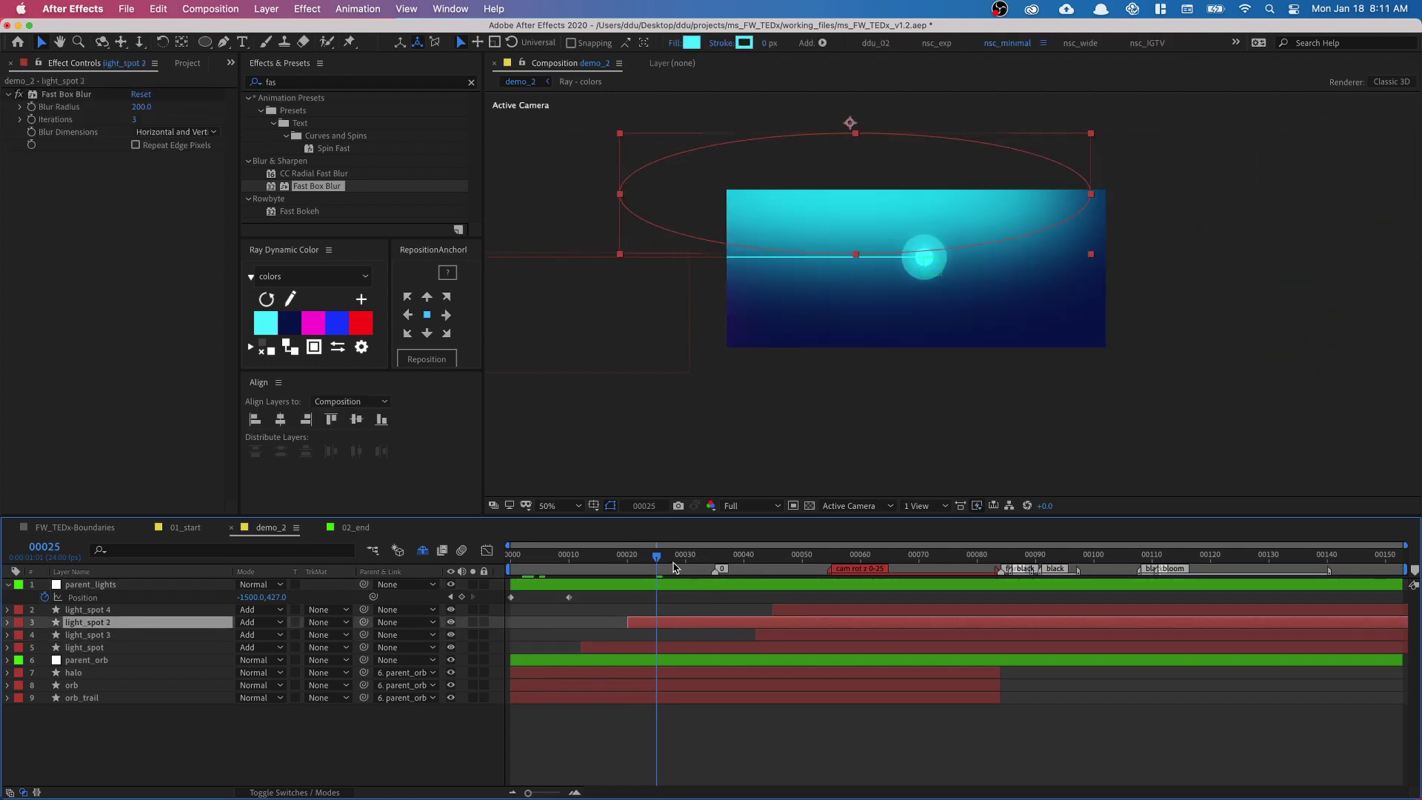
{"action": "left_click_drag", "start_coordinate": [674, 567], "coordinate": [715, 567]}
{"action": "left_click_drag", "start_coordinate": [793, 635], "coordinate": [743, 634]}
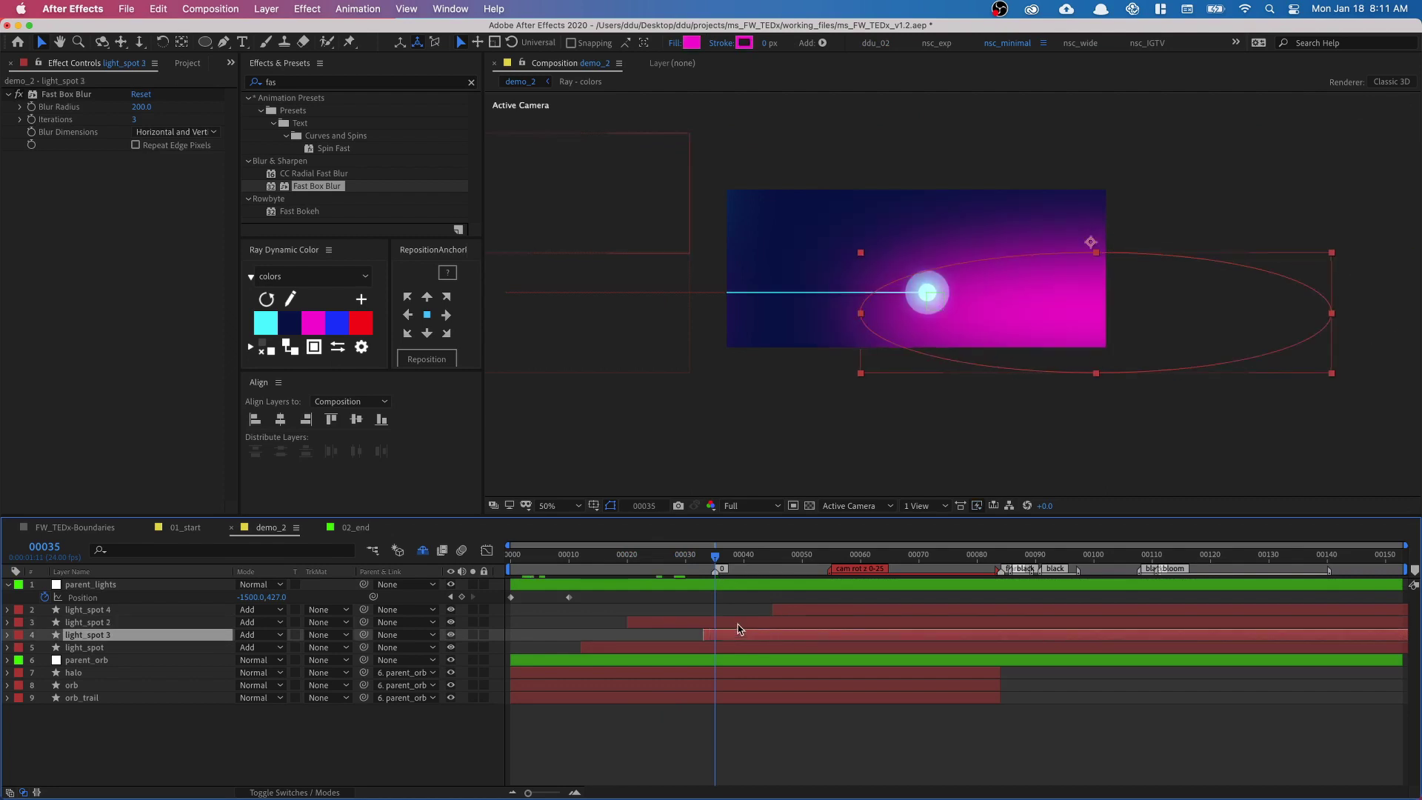
Shift light_spot 4 to start at about frame 61 and preview the staggered lights from the first frame, fitted to the viewer
{"action": "left_click_drag", "start_coordinate": [744, 568], "coordinate": [889, 561]}
{"action": "left_click_drag", "start_coordinate": [823, 611], "coordinate": [916, 611]}
{"action": "key", "text": "Home"}
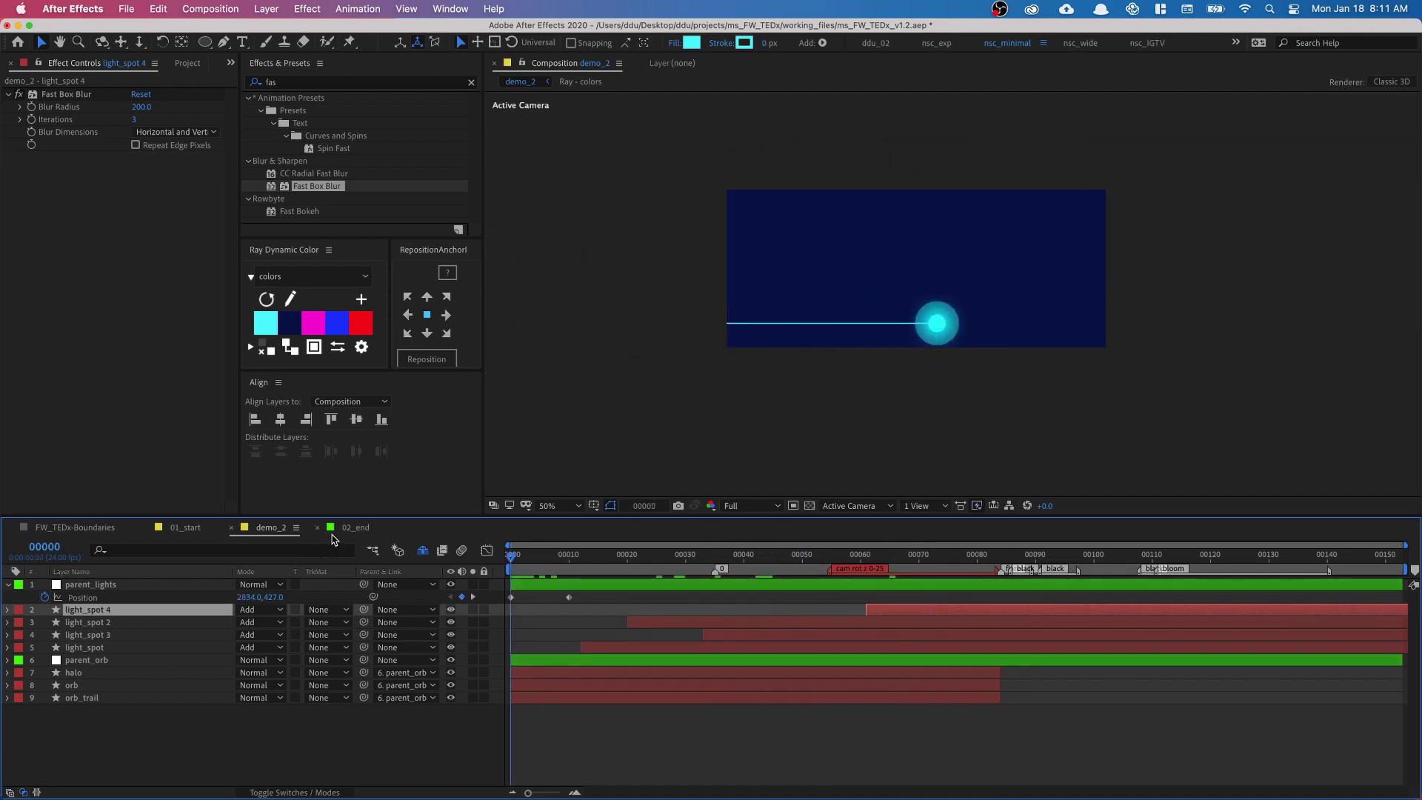
{"action": "key", "text": "space"}
{"action": "key", "text": "shift+/"}
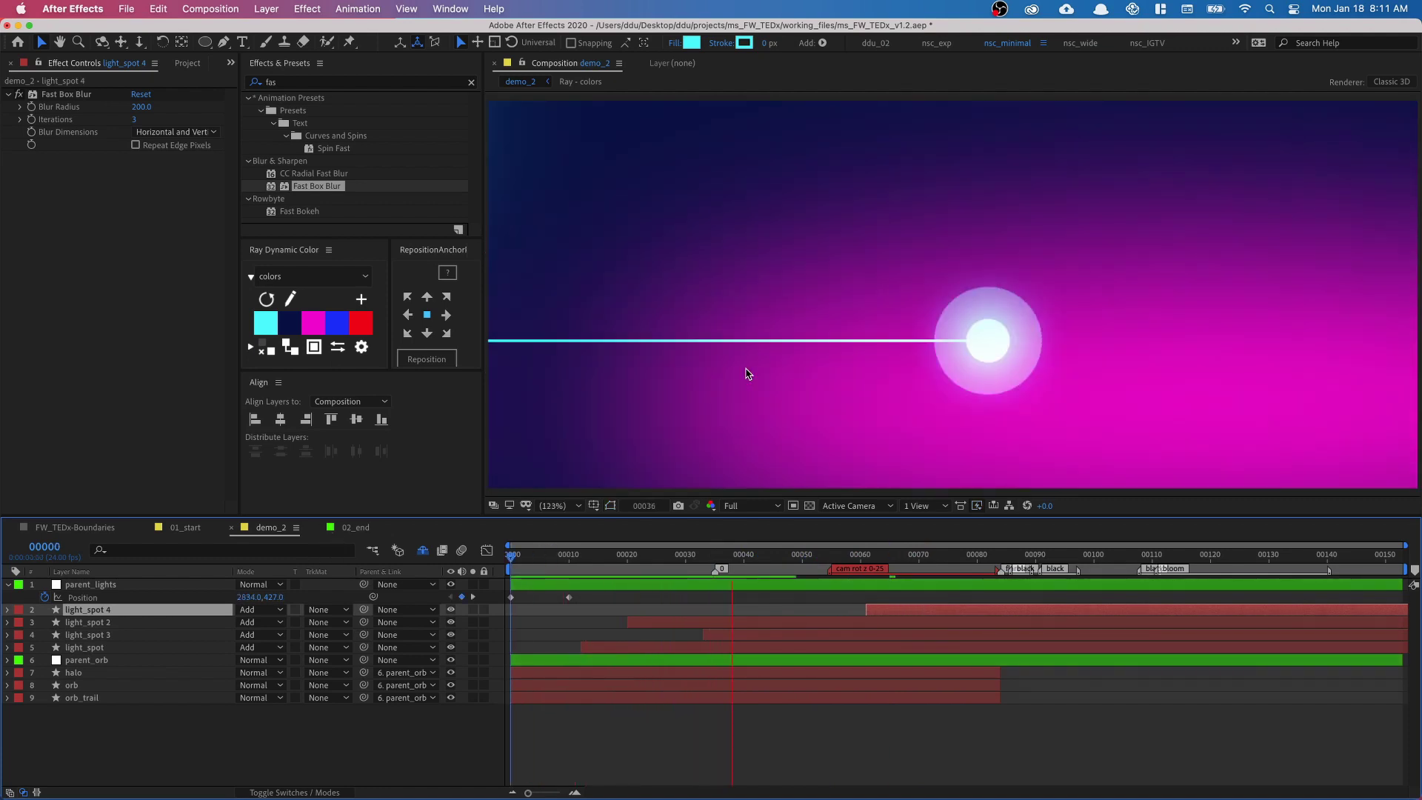
Move light_spot 3 to start at about frame 50 and light_spot 2 at about frame 33, and preview the timing
{"action": "left_click_drag", "start_coordinate": [722, 636], "coordinate": [866, 622]}
{"action": "key", "text": "space"}
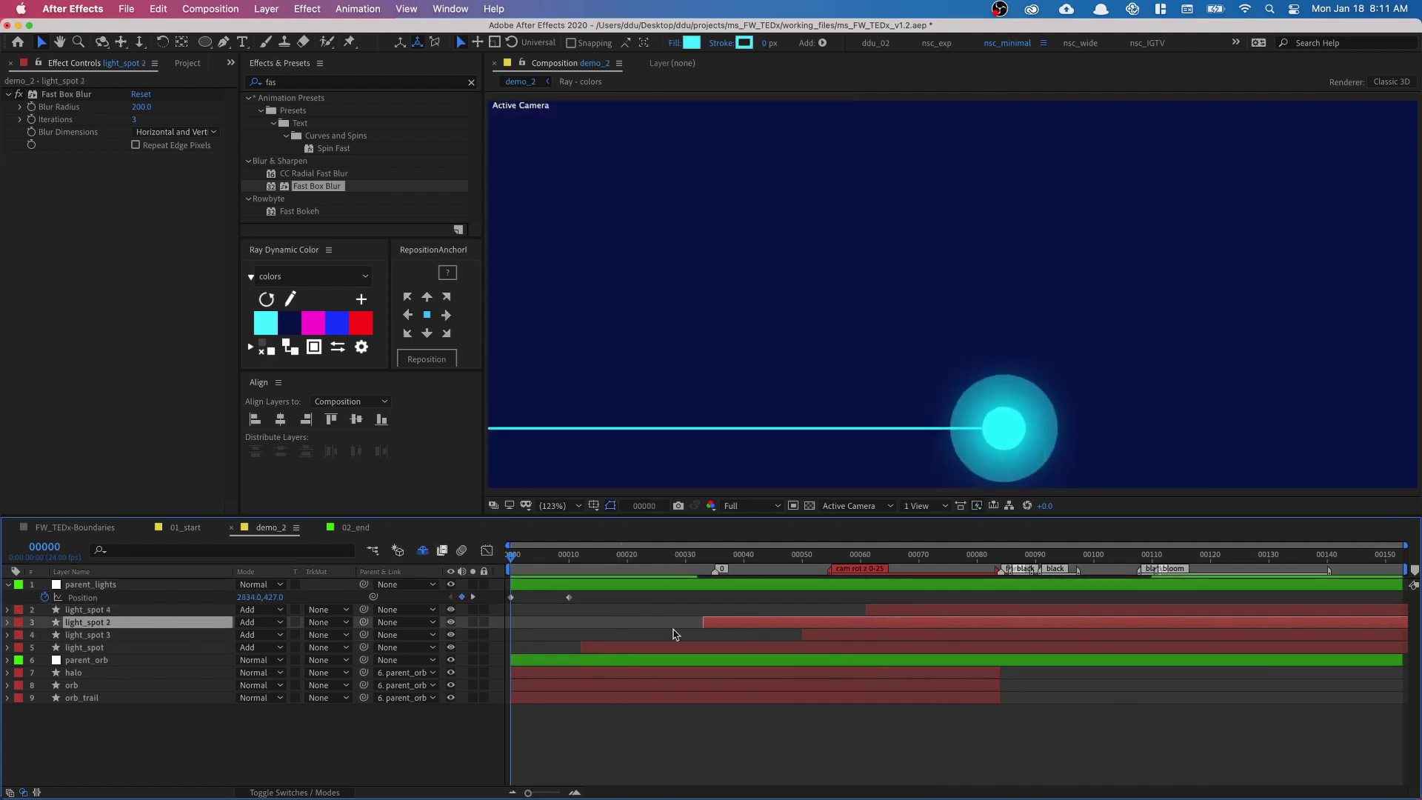
{"action": "key", "text": "space"}
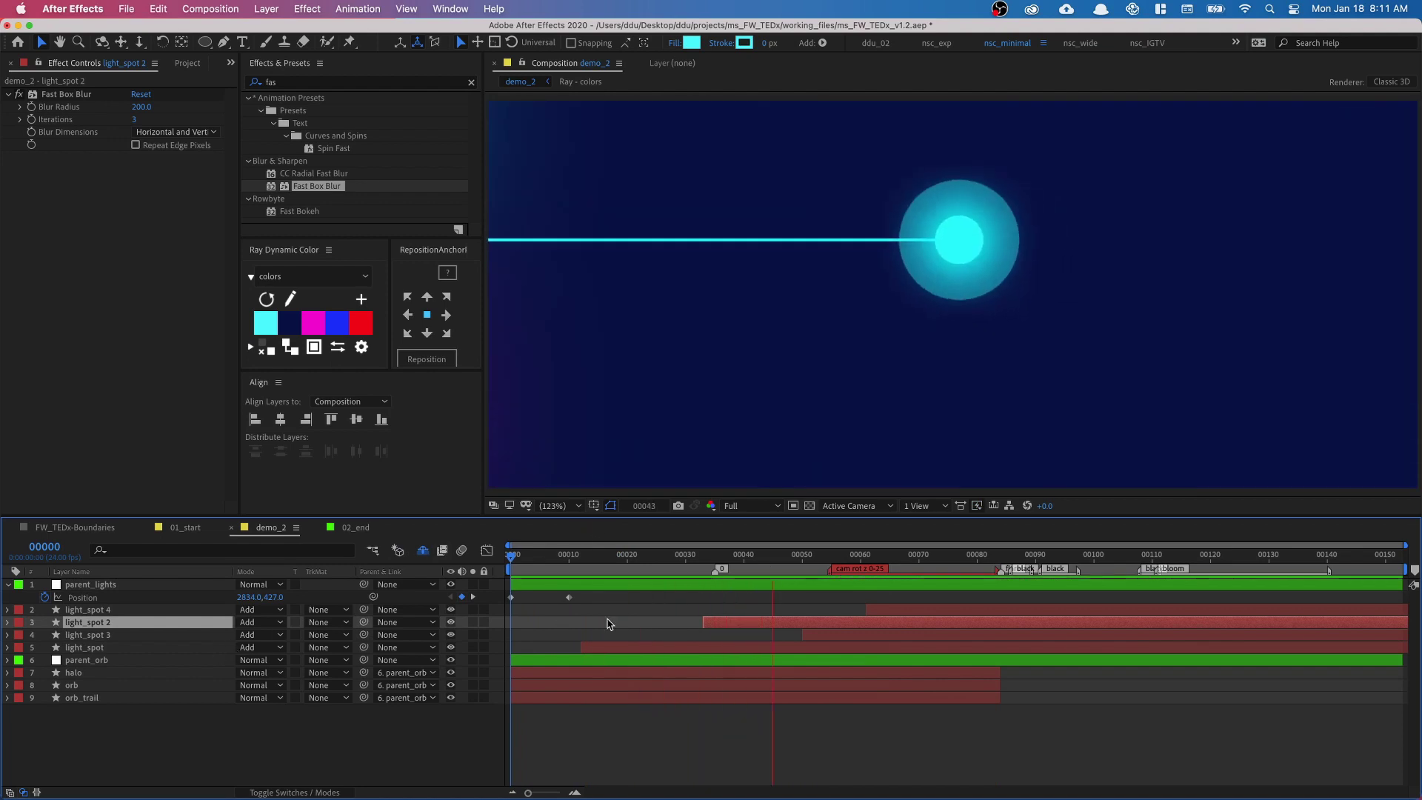
Retime parent_lights' second Position keyframe, previewing it at about frame 5 and settling on about frame 9
{"action": "left_click_drag", "start_coordinate": [568, 597], "coordinate": [539, 601]}
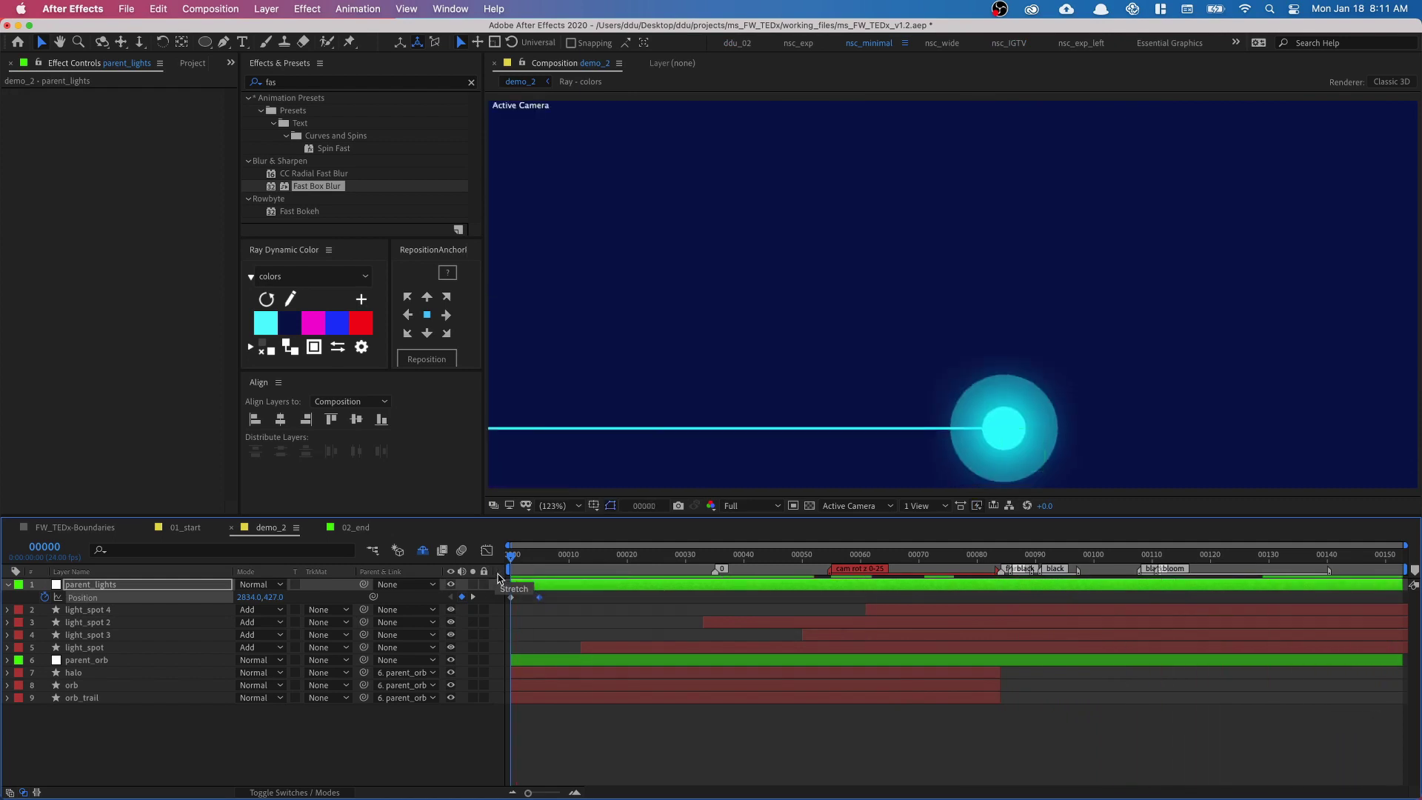
{"action": "key", "text": "space"}
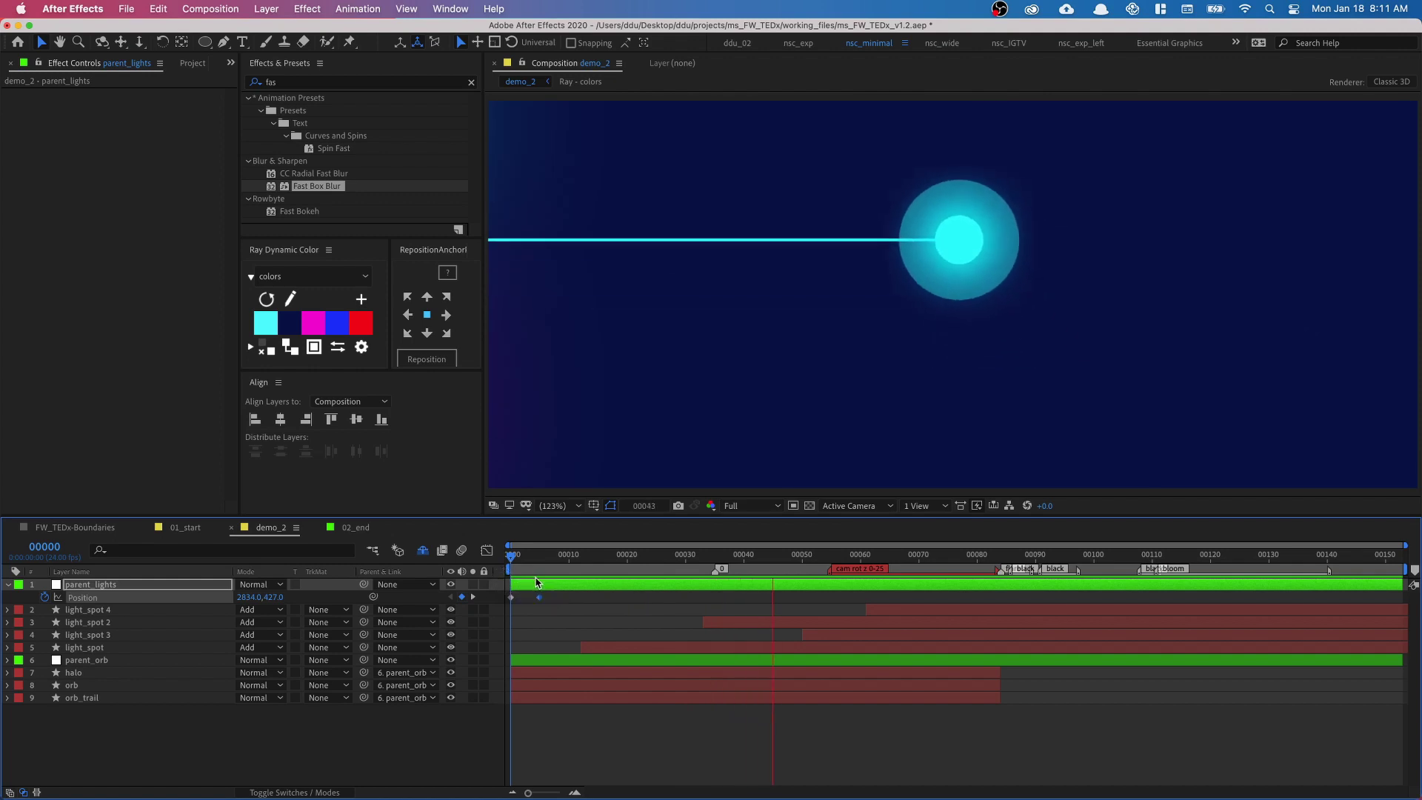
{"action": "left_click", "coordinate": [557, 600]}
{"action": "left_click", "coordinate": [564, 599]}
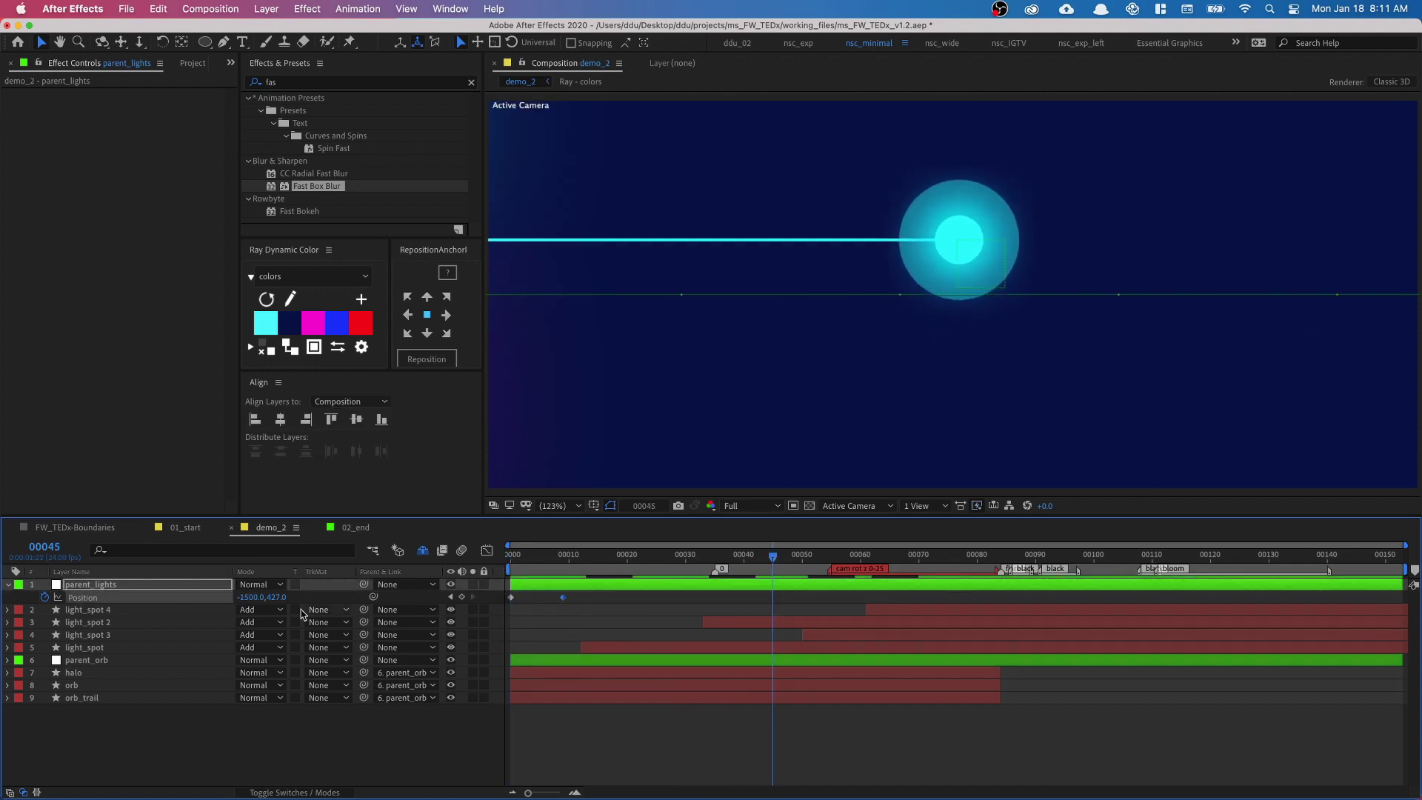
Move light_spot down in the frame at frame 15, and move light_spot 2 up at frame 38
{"action": "left_click", "coordinate": [8, 585]}
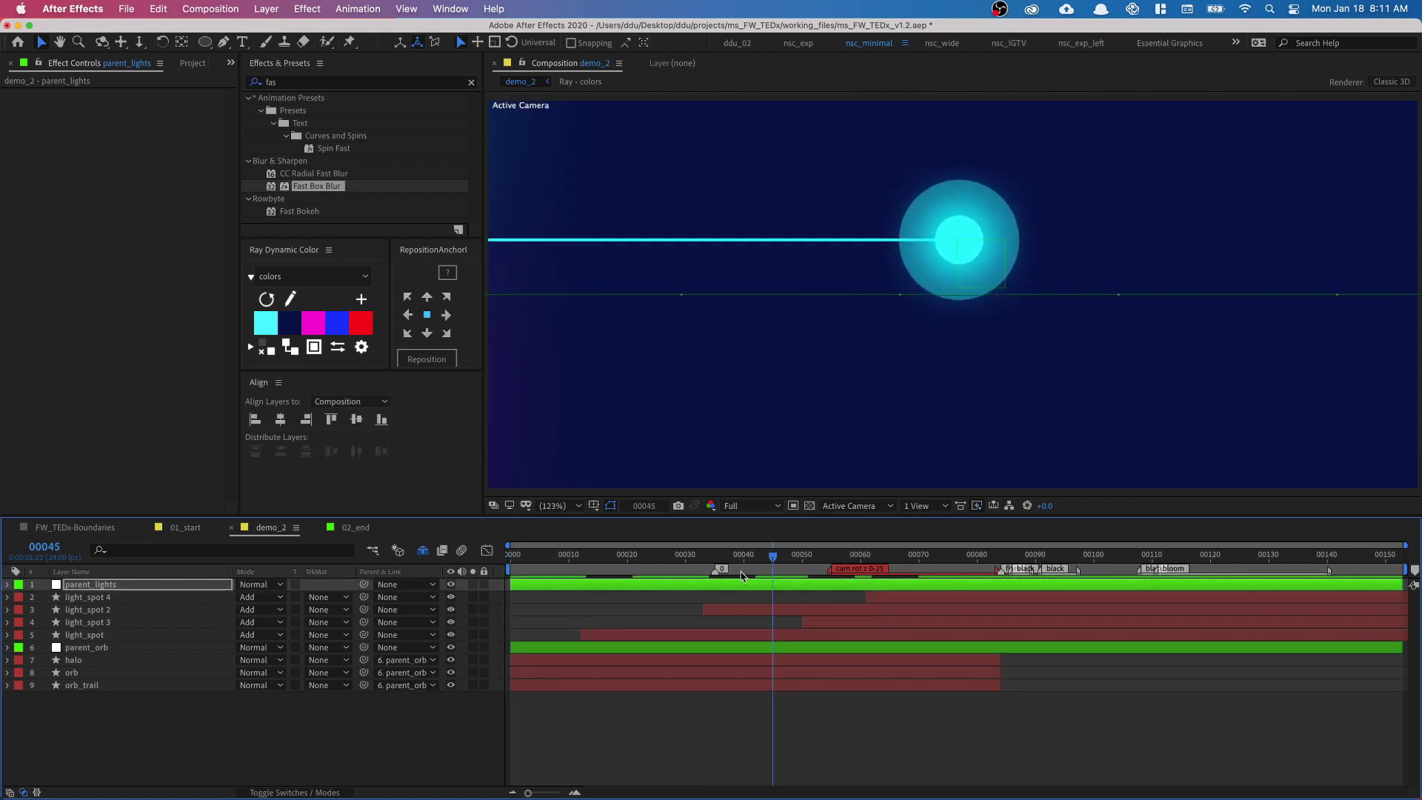
{"action": "mouse_move", "coordinate": [615, 557]}
{"action": "left_mouse_down"}
{"action": "mouse_move", "coordinate": [552, 557]}
{"action": "mouse_move", "coordinate": [597, 568]}
{"action": "left_mouse_up"}
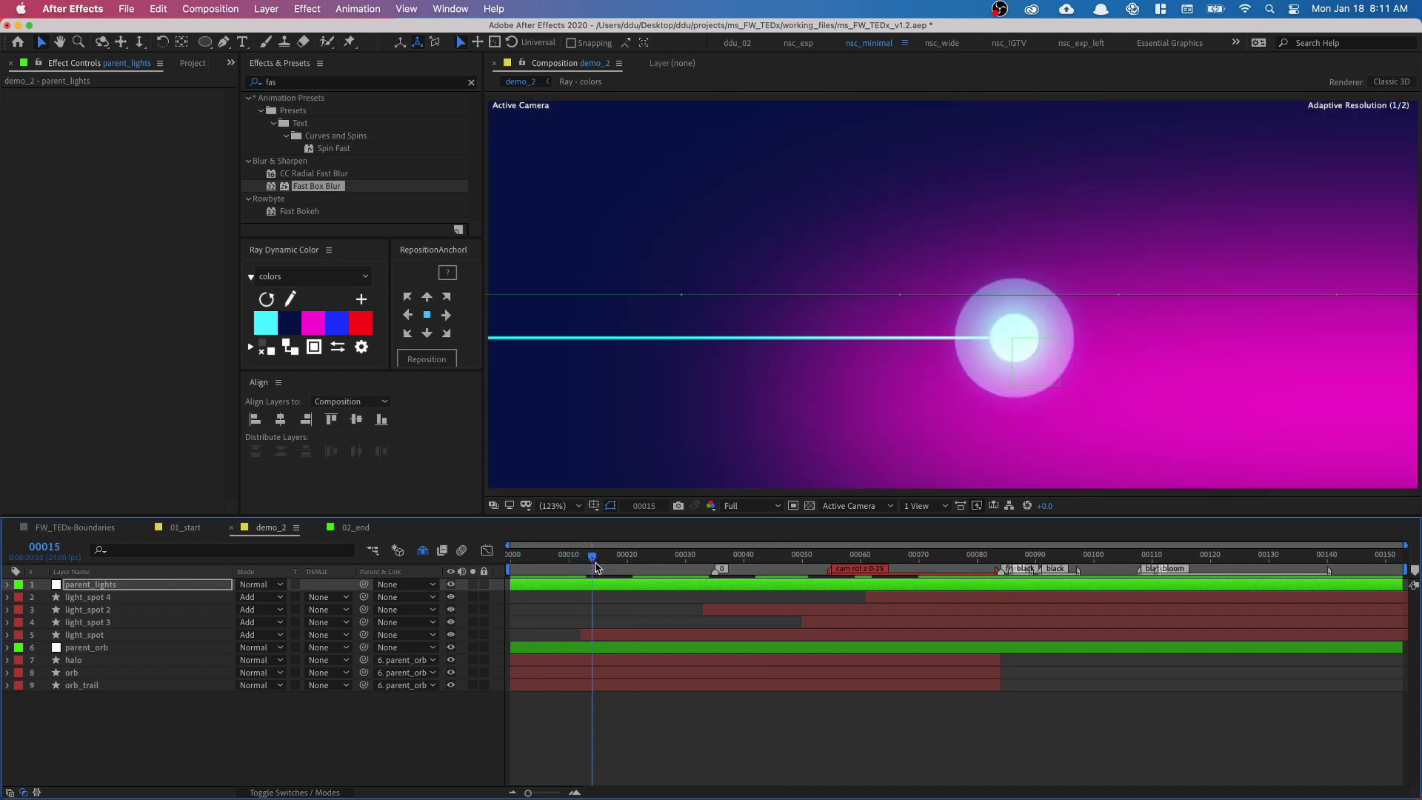
{"action": "left_click", "coordinate": [904, 418]}
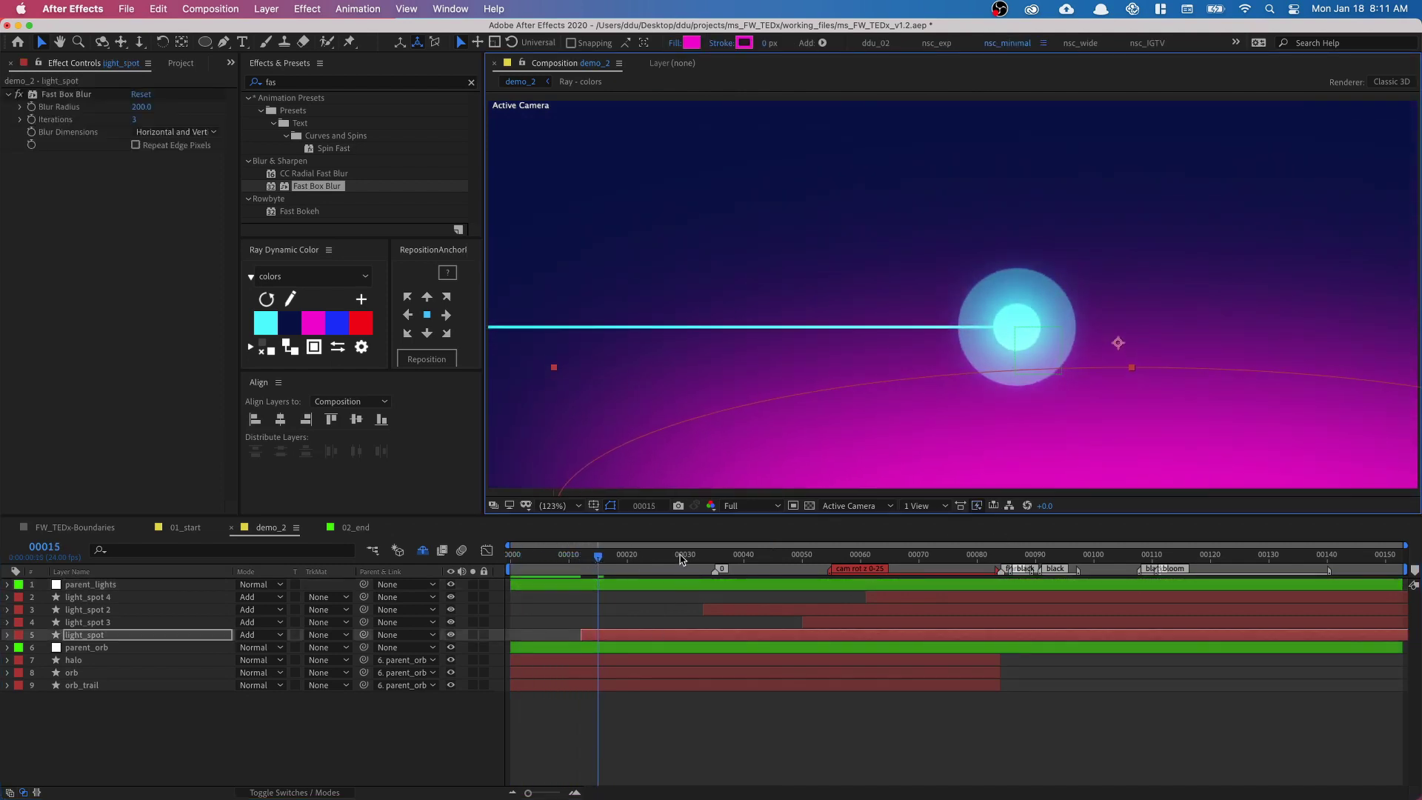
{"action": "left_click_drag", "start_coordinate": [681, 557], "coordinate": [732, 557]}
{"action": "left_click", "coordinate": [918, 191]}
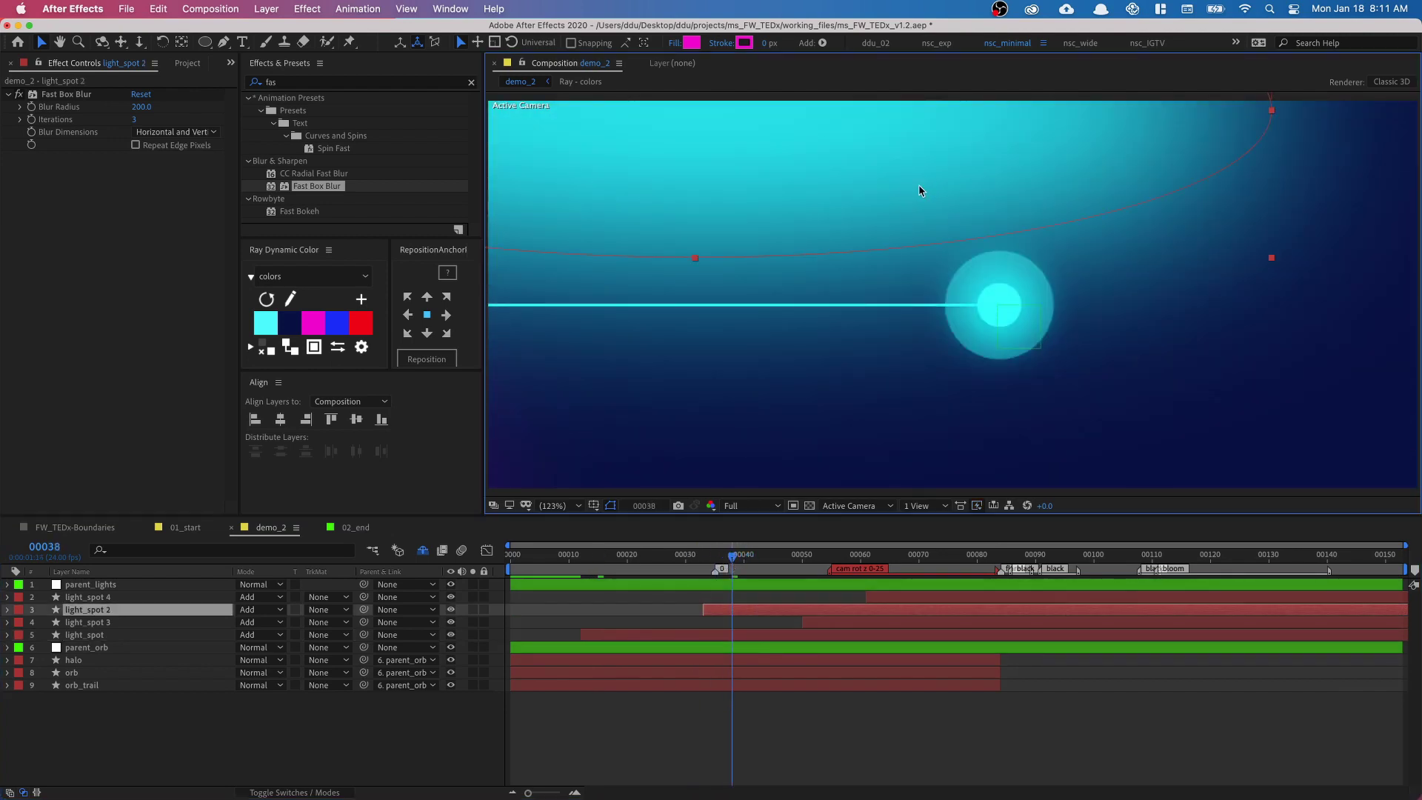
Move light_spot 3 down in the frame at frame 54, and move light_spot 4 up at about frame 65
{"action": "key", "text": "space"}
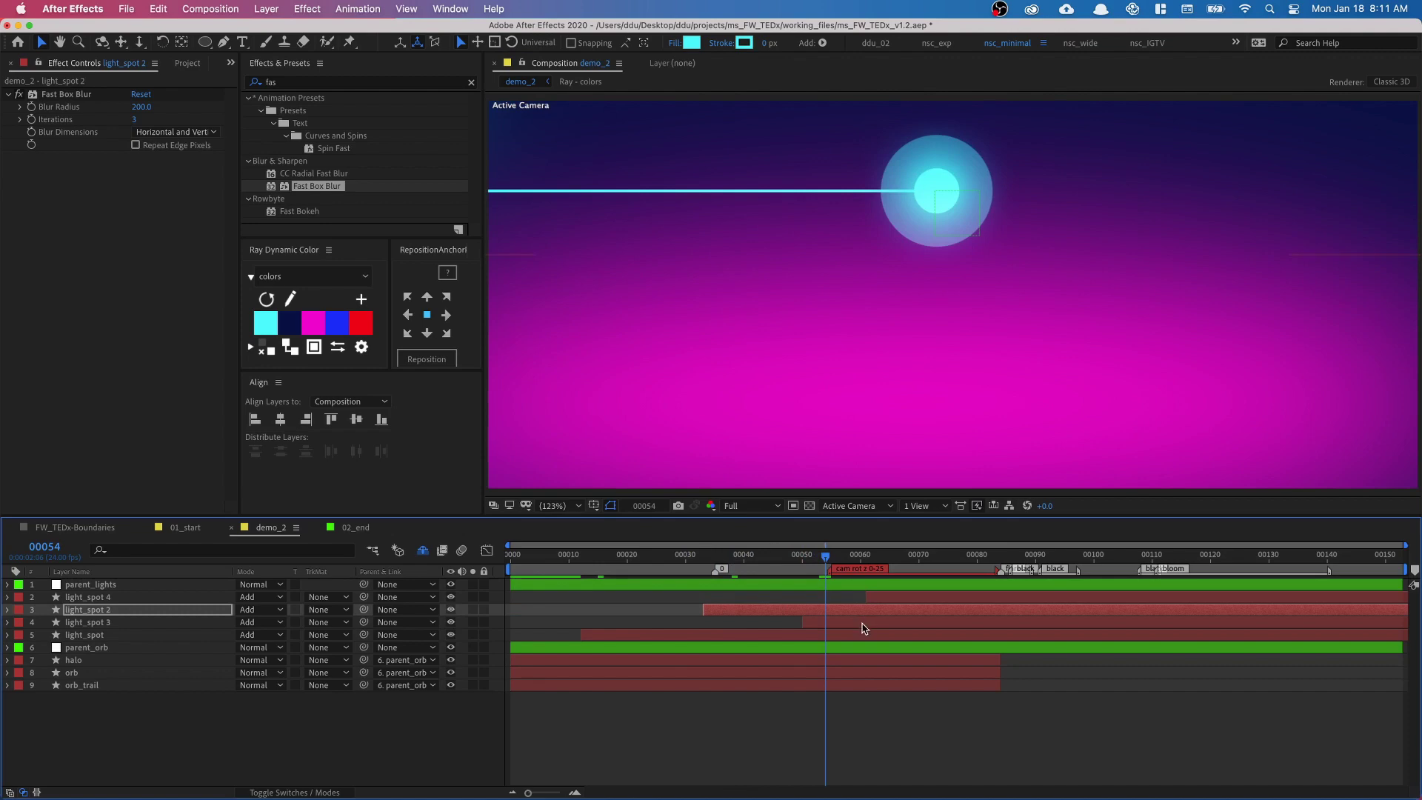
{"action": "left_click", "coordinate": [864, 626]}
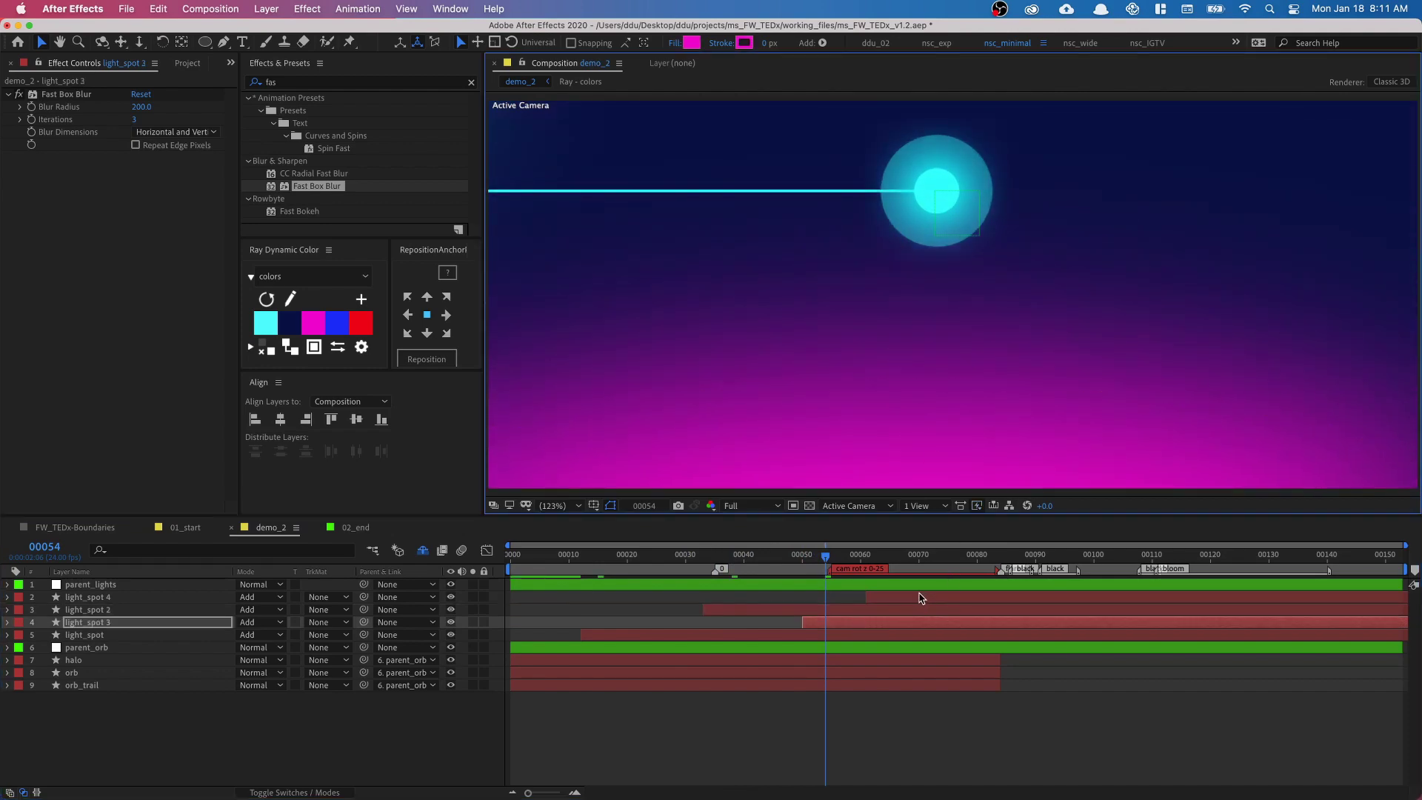
{"action": "left_click", "coordinate": [921, 598]}
{"action": "left_click", "coordinate": [889, 566]}
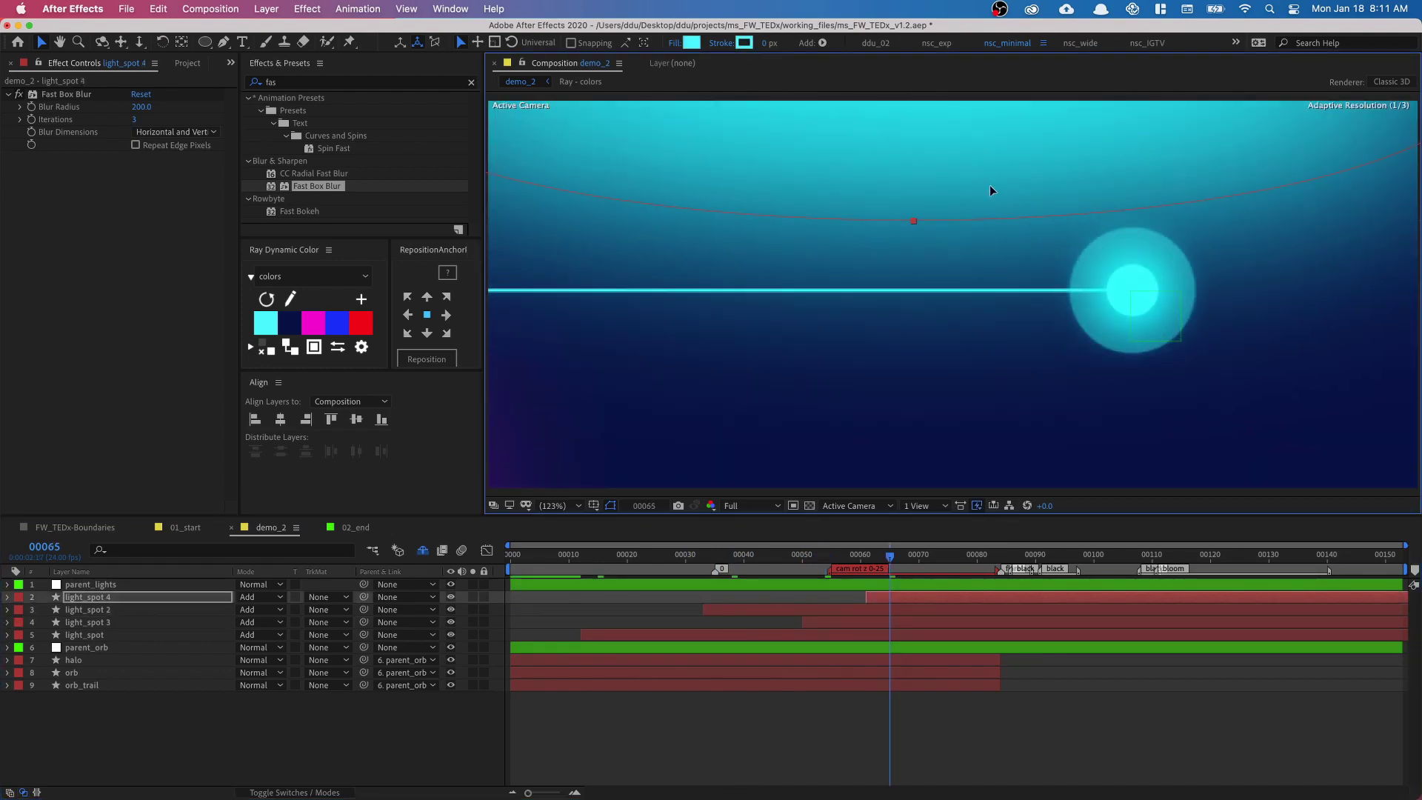
Preview the repositioned light sweeps from frame 5 with the viewer at 100%, and check them up to frame 83
{"action": "left_click", "coordinate": [543, 567]}
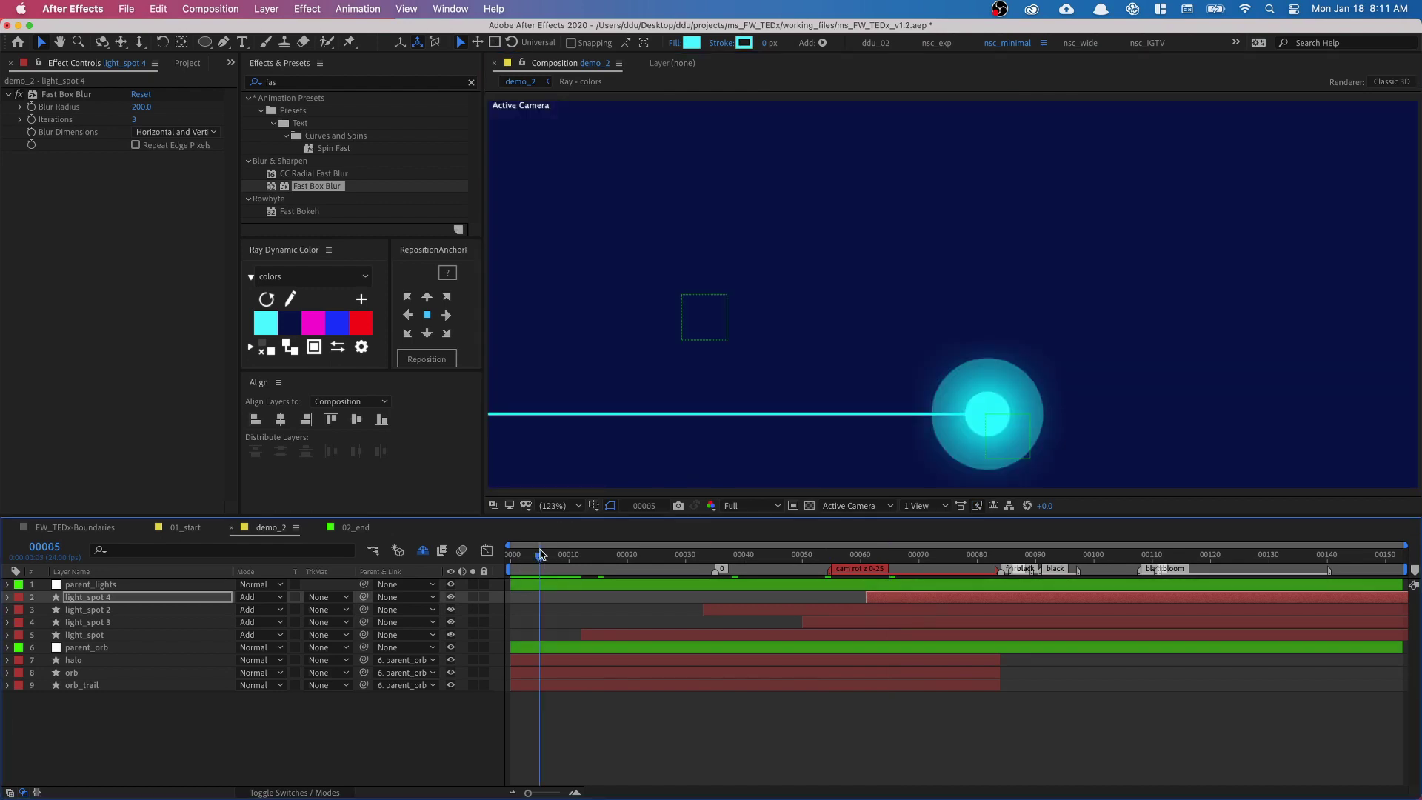
{"action": "key", "text": "space"}
{"action": "key", "text": "comma"}
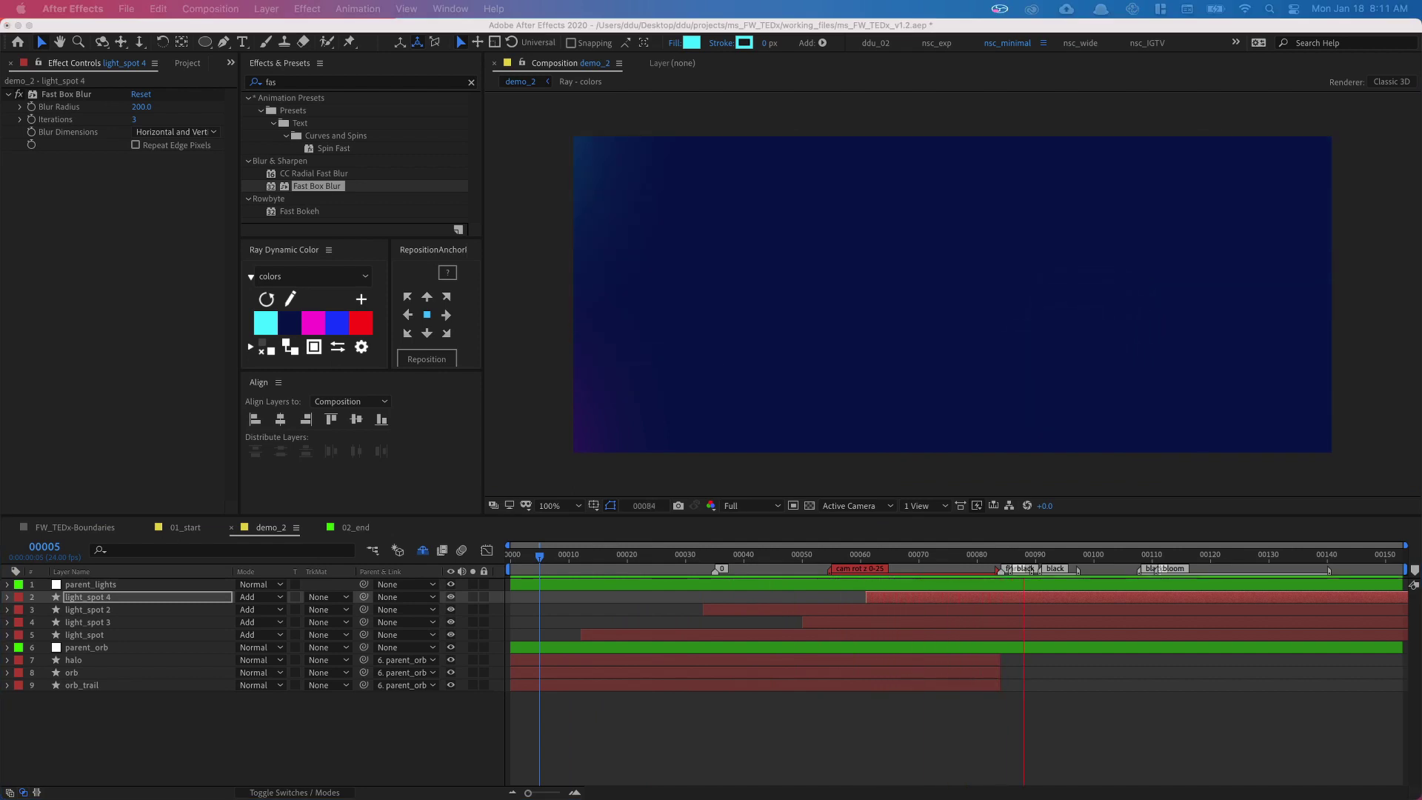
{"action": "left_click", "coordinate": [892, 568]}
{"action": "mouse_move", "coordinate": [993, 556]}
{"action": "left_mouse_down"}
{"action": "mouse_move", "coordinate": [983, 563]}
{"action": "mouse_move", "coordinate": [995, 557]}
{"action": "left_mouse_up"}
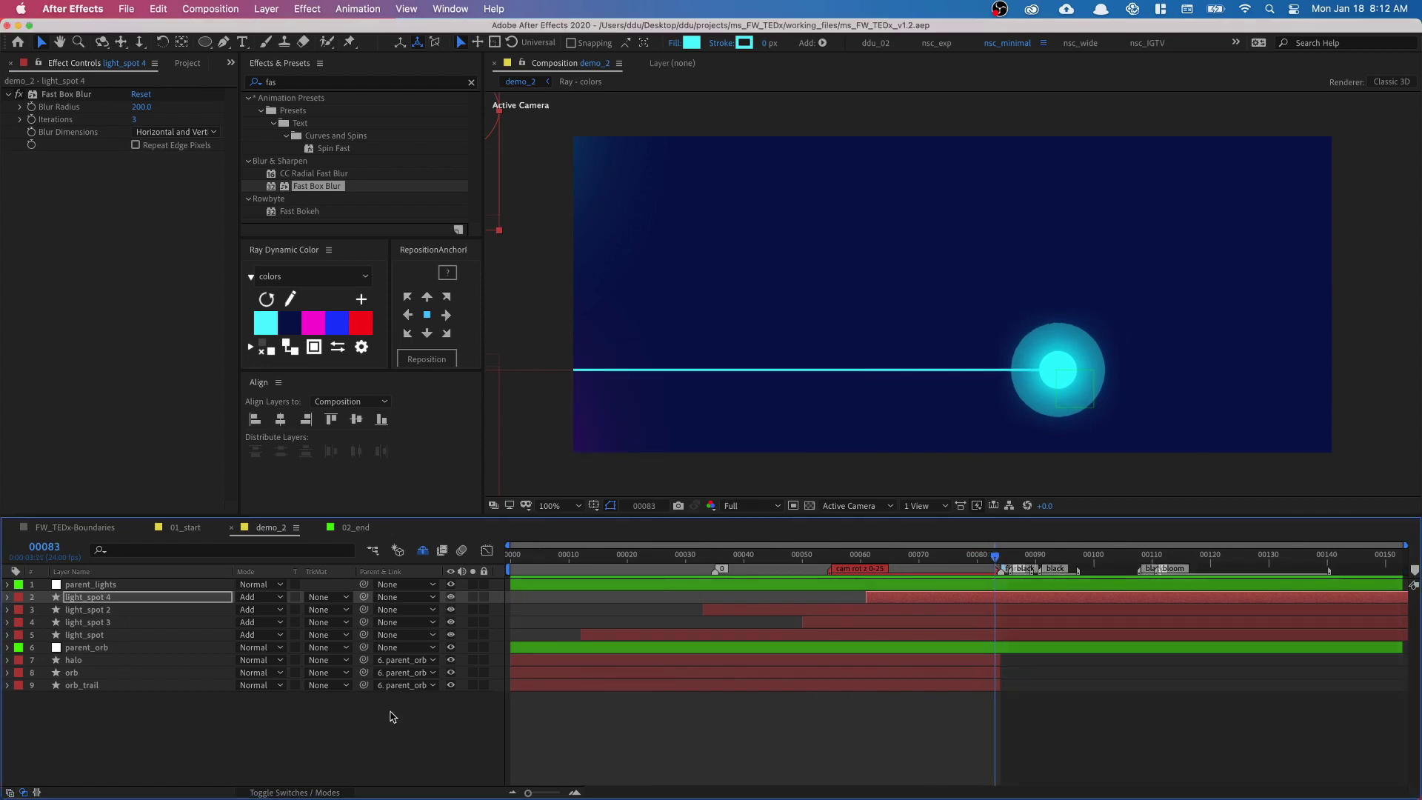
Create a new solid named p in demo_2 at the full composition size
{"action": "left_click", "coordinate": [164, 720]}
{"action": "right_click", "coordinate": [165, 715]}
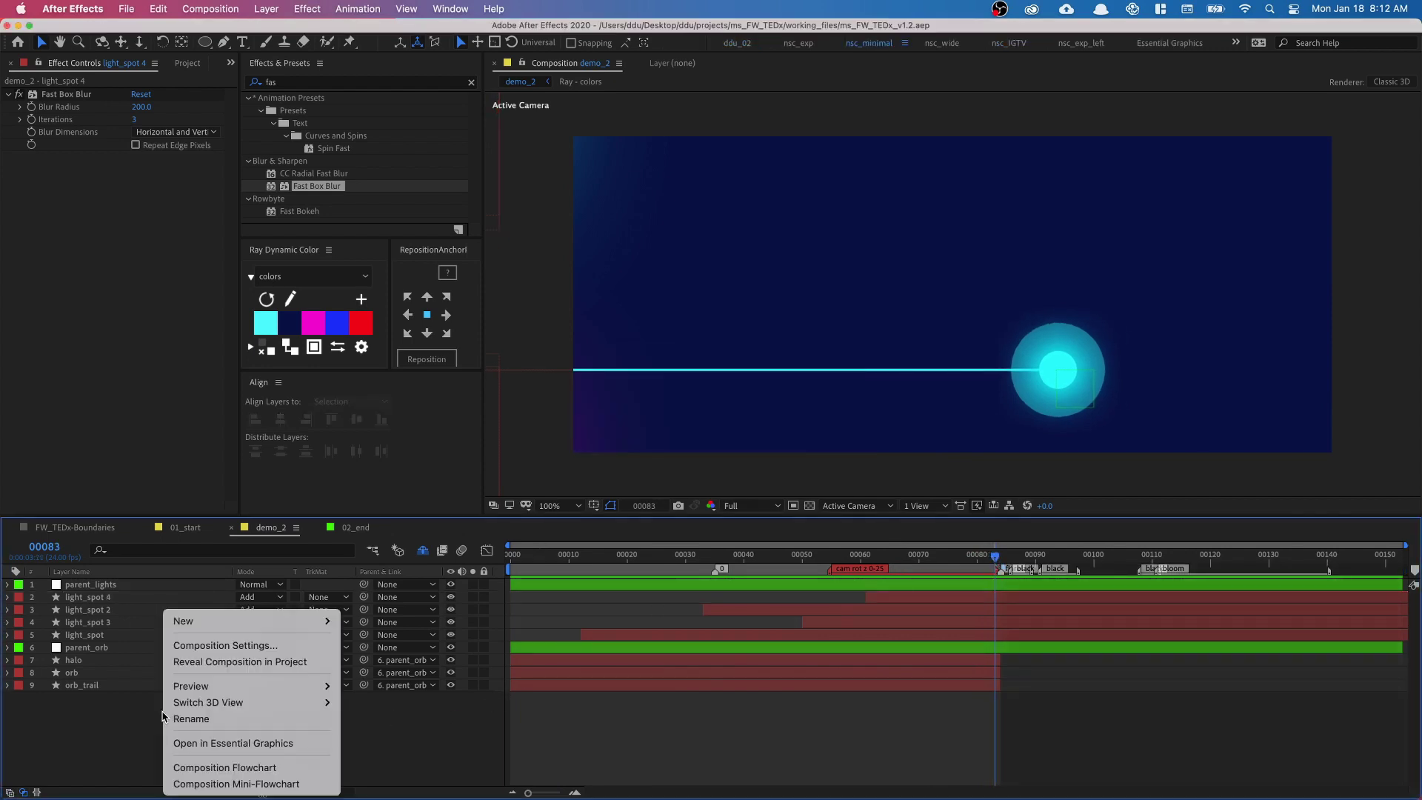
{"action": "mouse_move", "coordinate": [218, 621]}
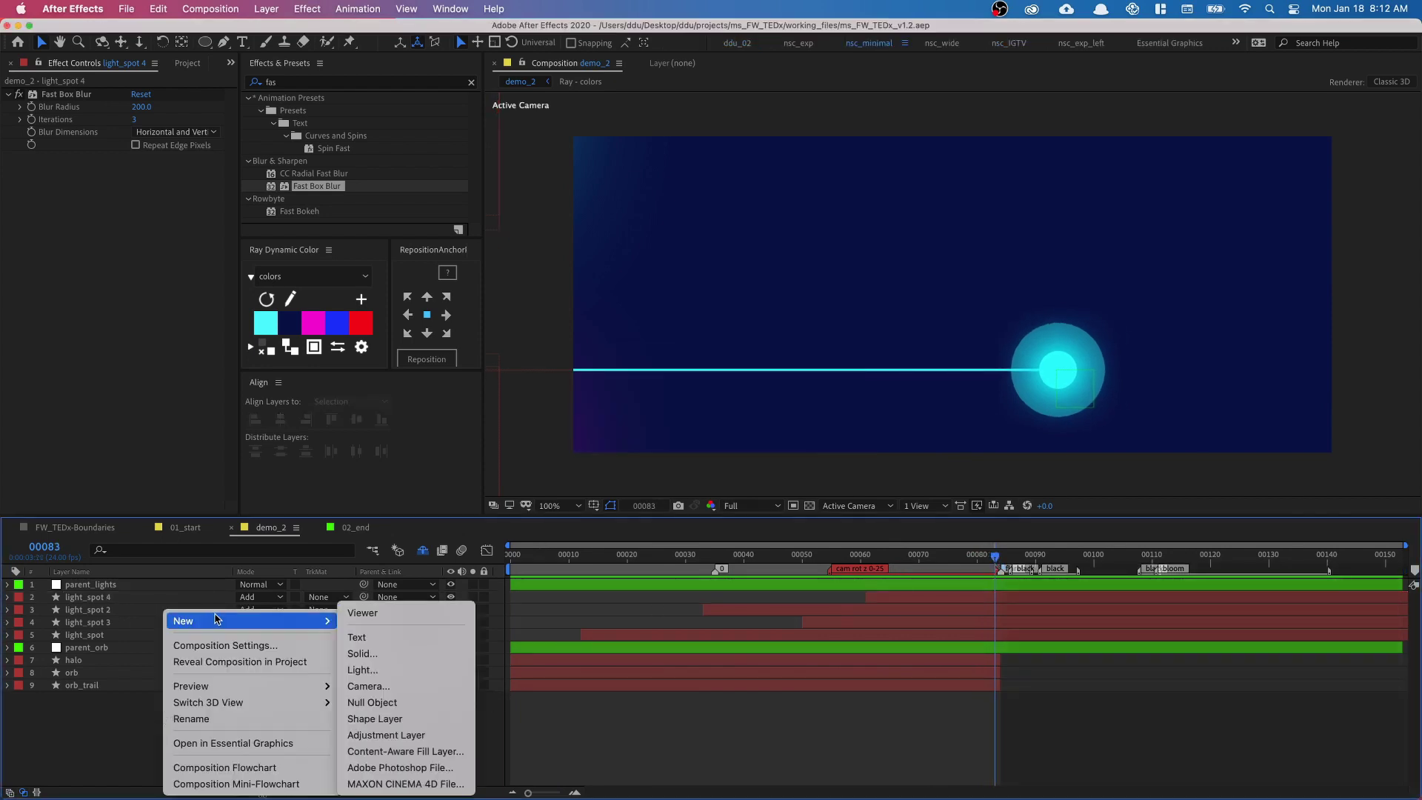
{"action": "left_click", "coordinate": [452, 653]}
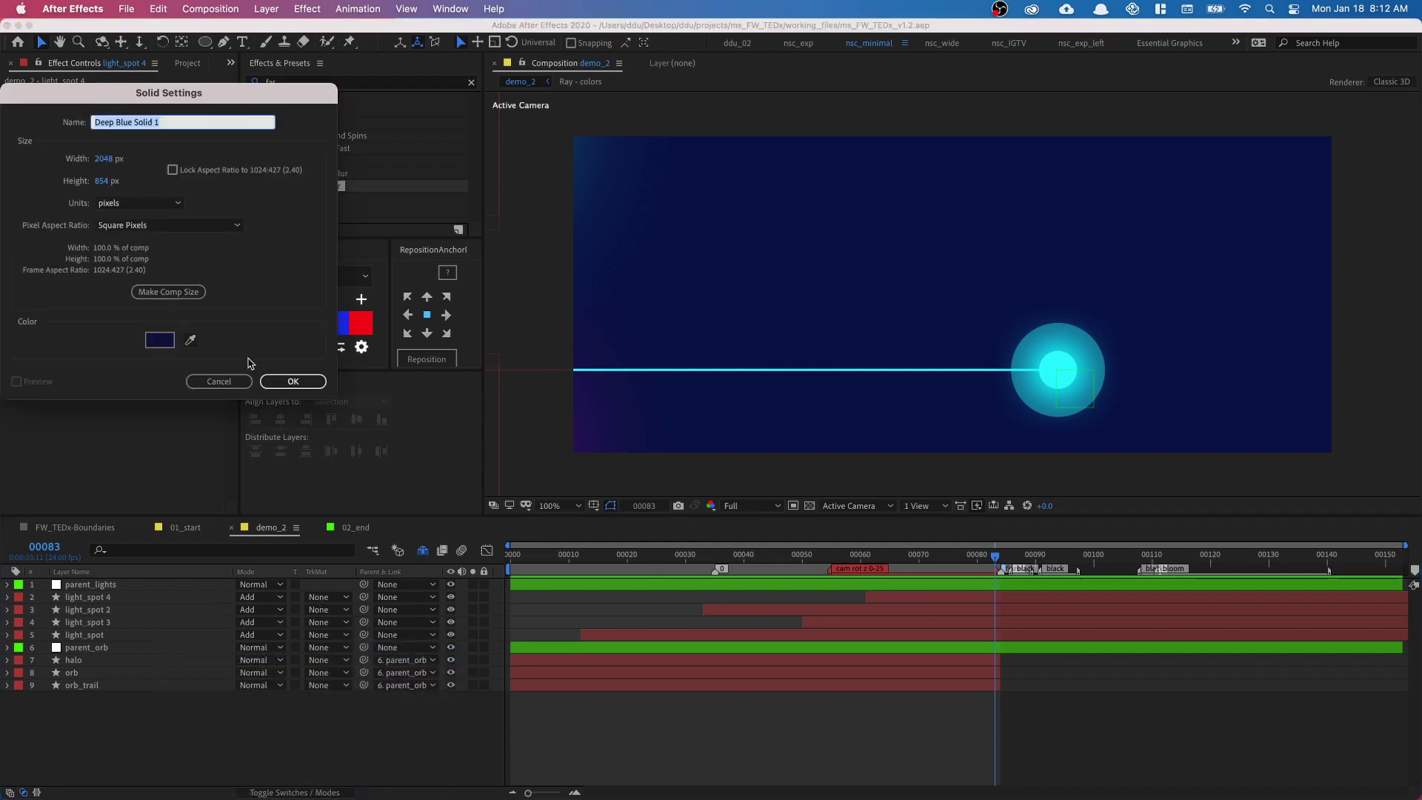
{"action": "type", "text": "p"}
{"action": "key", "text": "Return"}
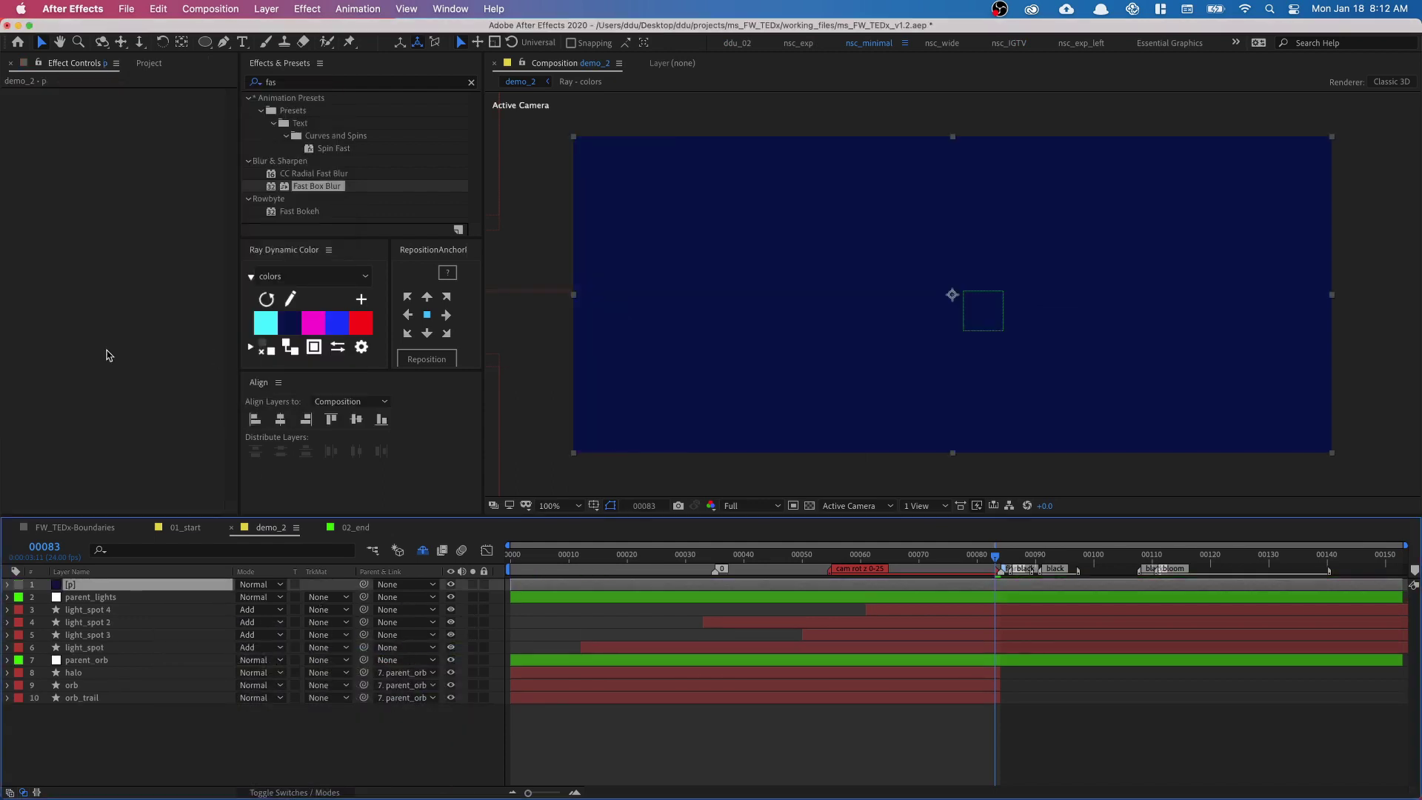
Apply the Trapcode Particular effect to the p solid and save the project with that layer soloed
{"action": "left_click", "coordinate": [294, 84]}
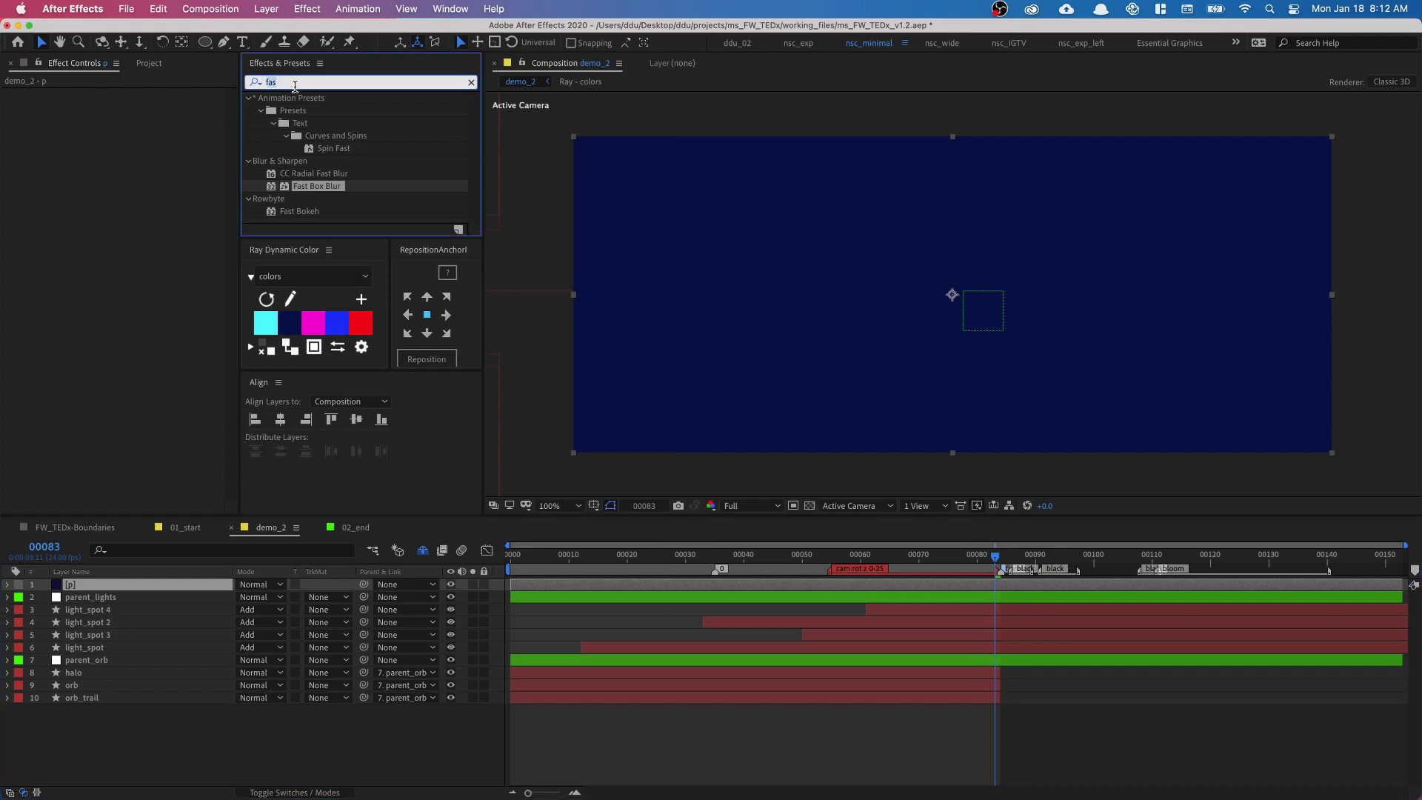
{"action": "key", "text": "BackSpace"}
{"action": "key", "text": "BackSpace"}
{"action": "key", "text": "BackSpace"}
{"action": "type", "text": "particu"}
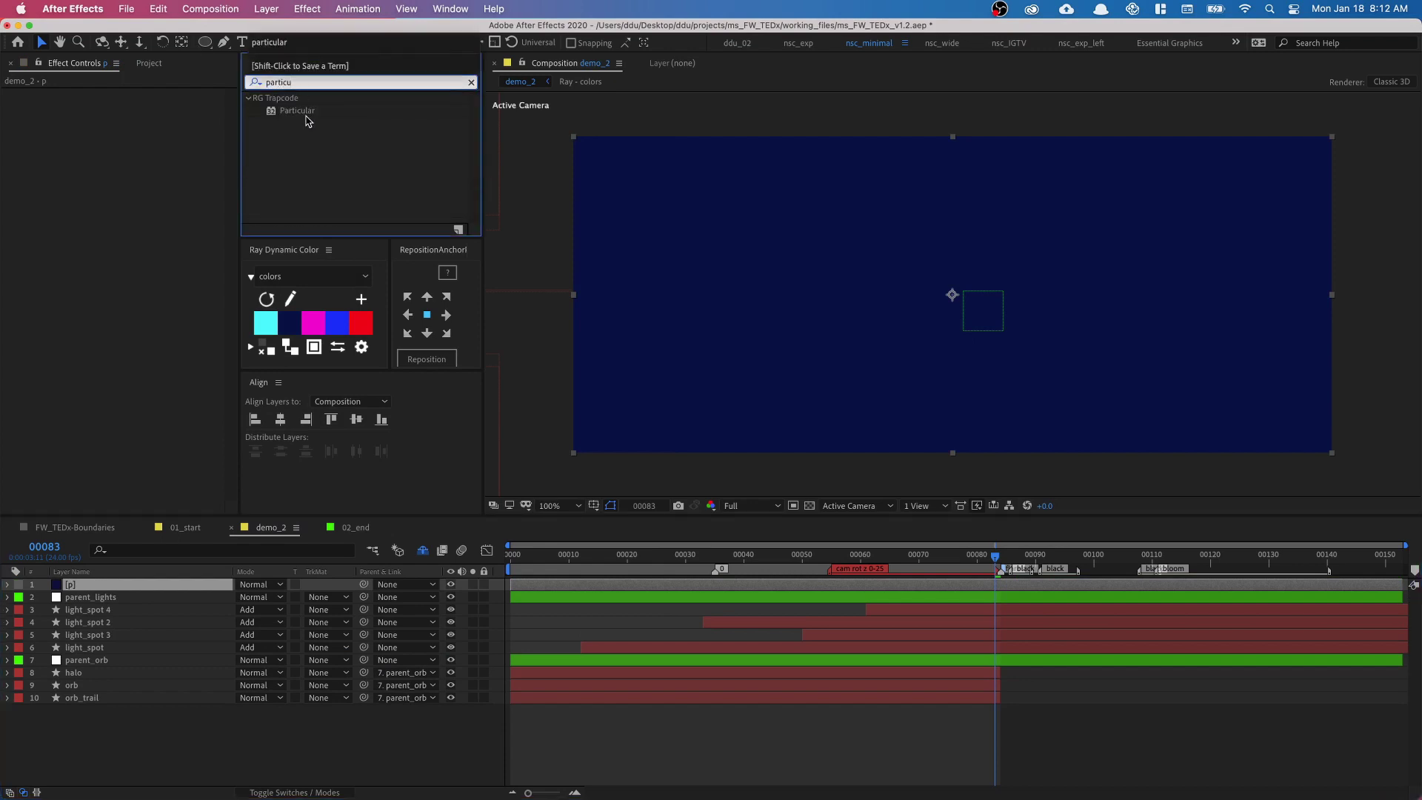
{"action": "left_click", "coordinate": [307, 111]}
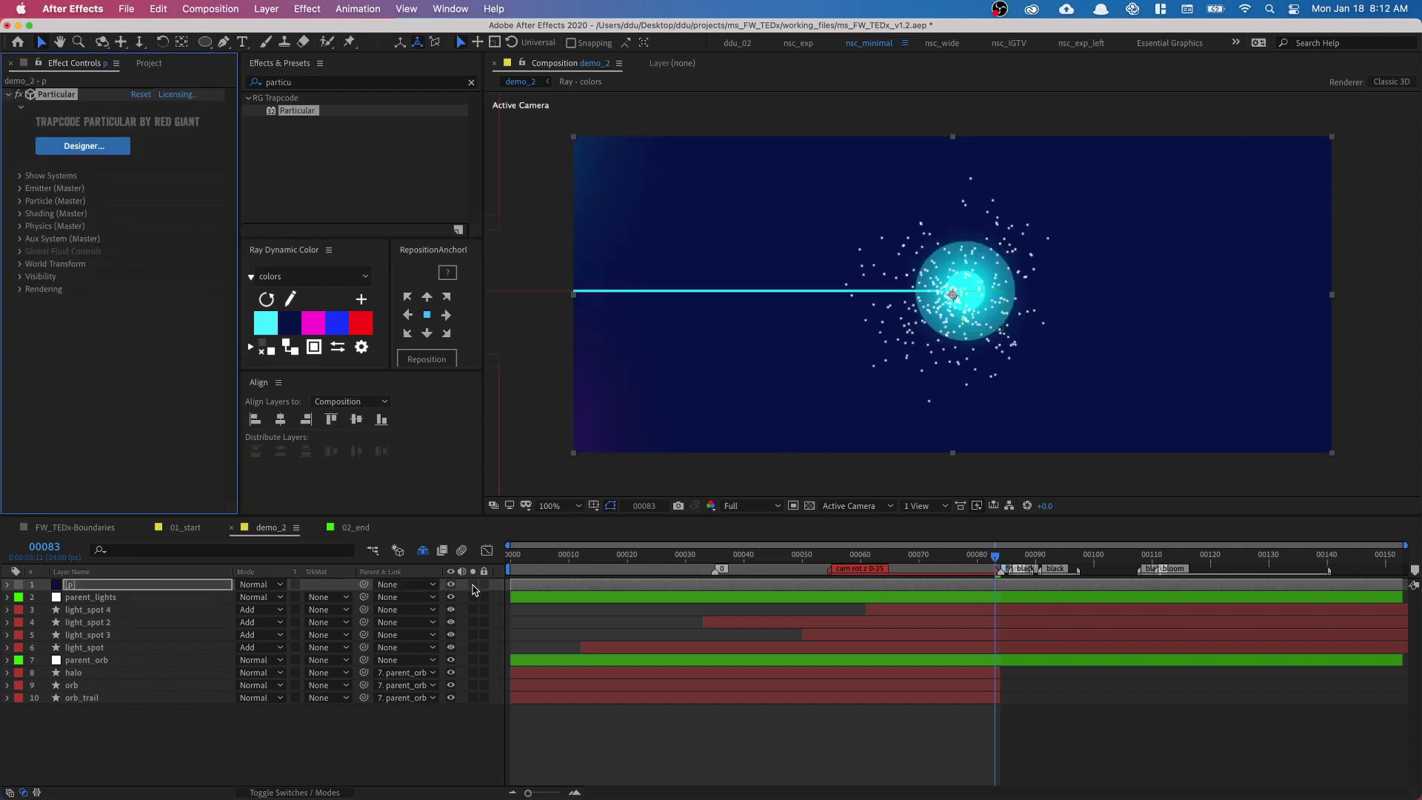
{"action": "left_click", "coordinate": [473, 584]}
{"action": "key", "text": "ctrl+s"}
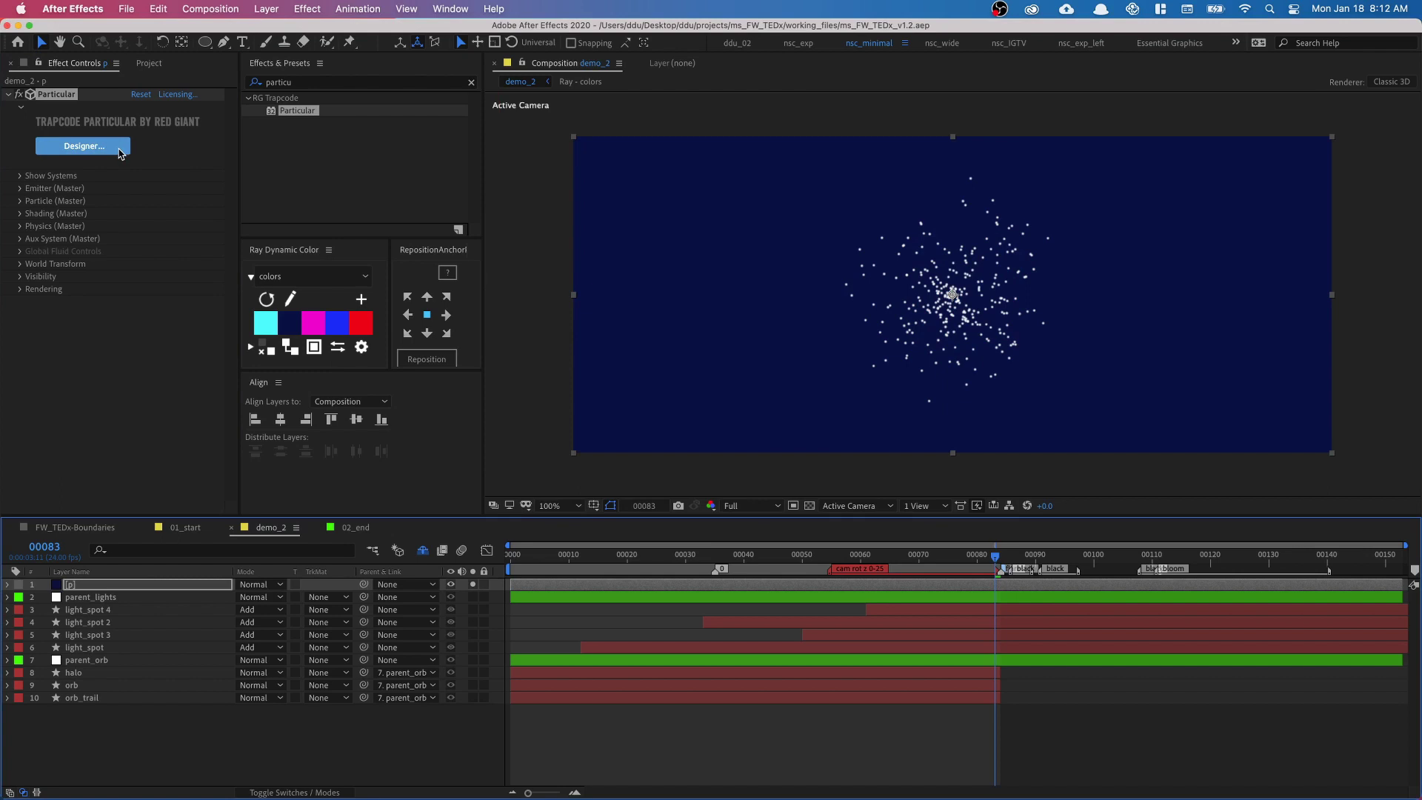
In Particular's Designer, set the Emitter Type to Box with its Emitter Size as XYZ Individual
{"action": "left_click", "coordinate": [83, 146]}
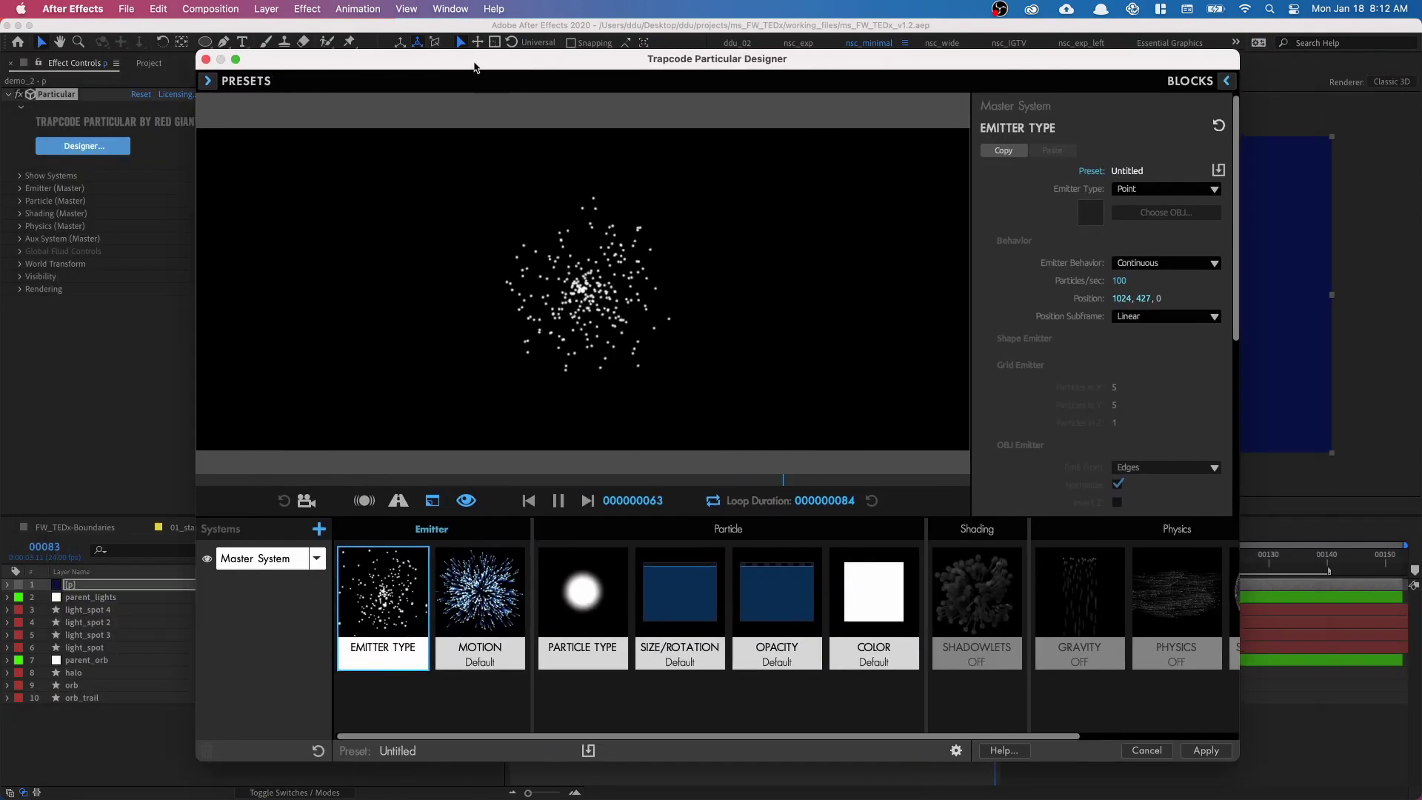
{"action": "left_click_drag", "start_coordinate": [475, 65], "coordinate": [420, 58]}
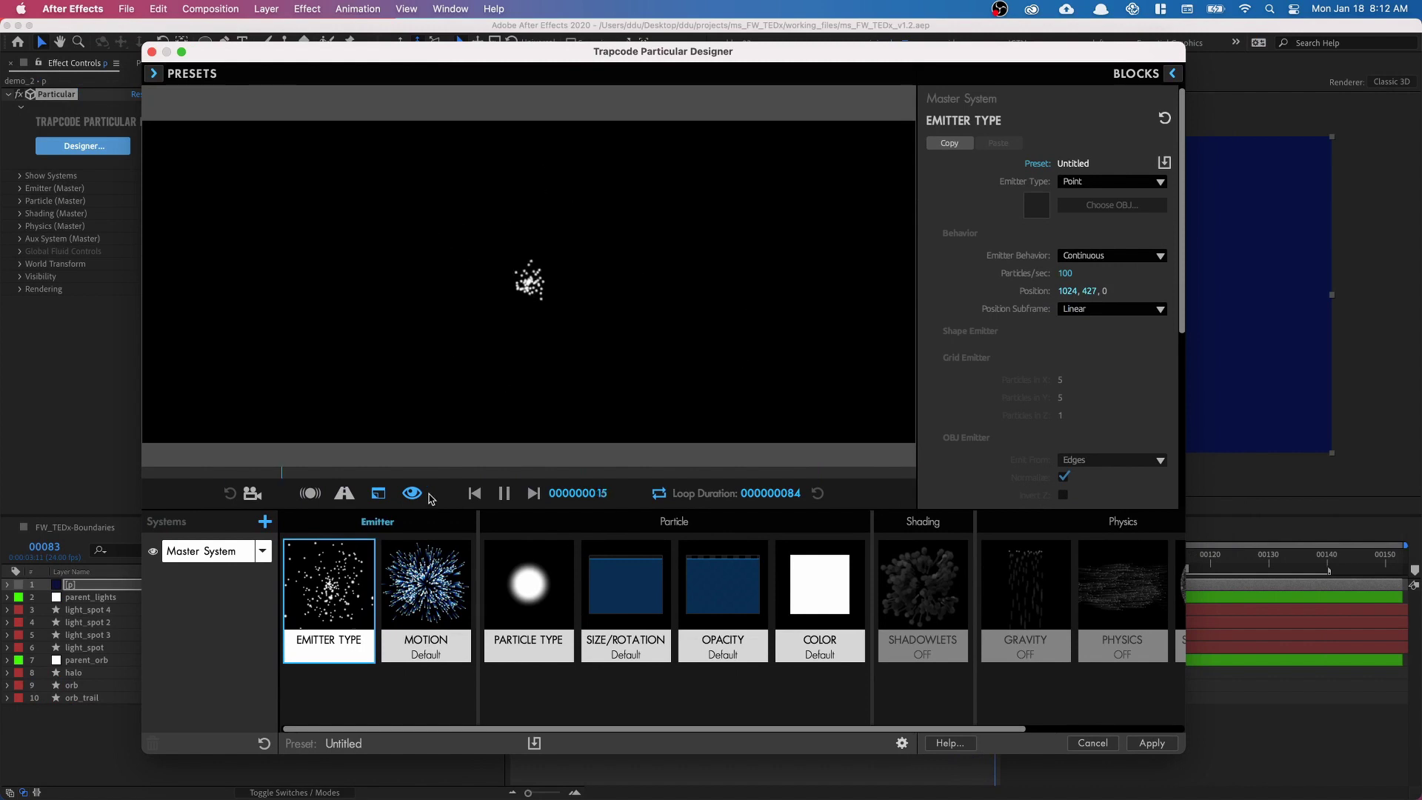
{"action": "left_click", "coordinate": [1078, 182]}
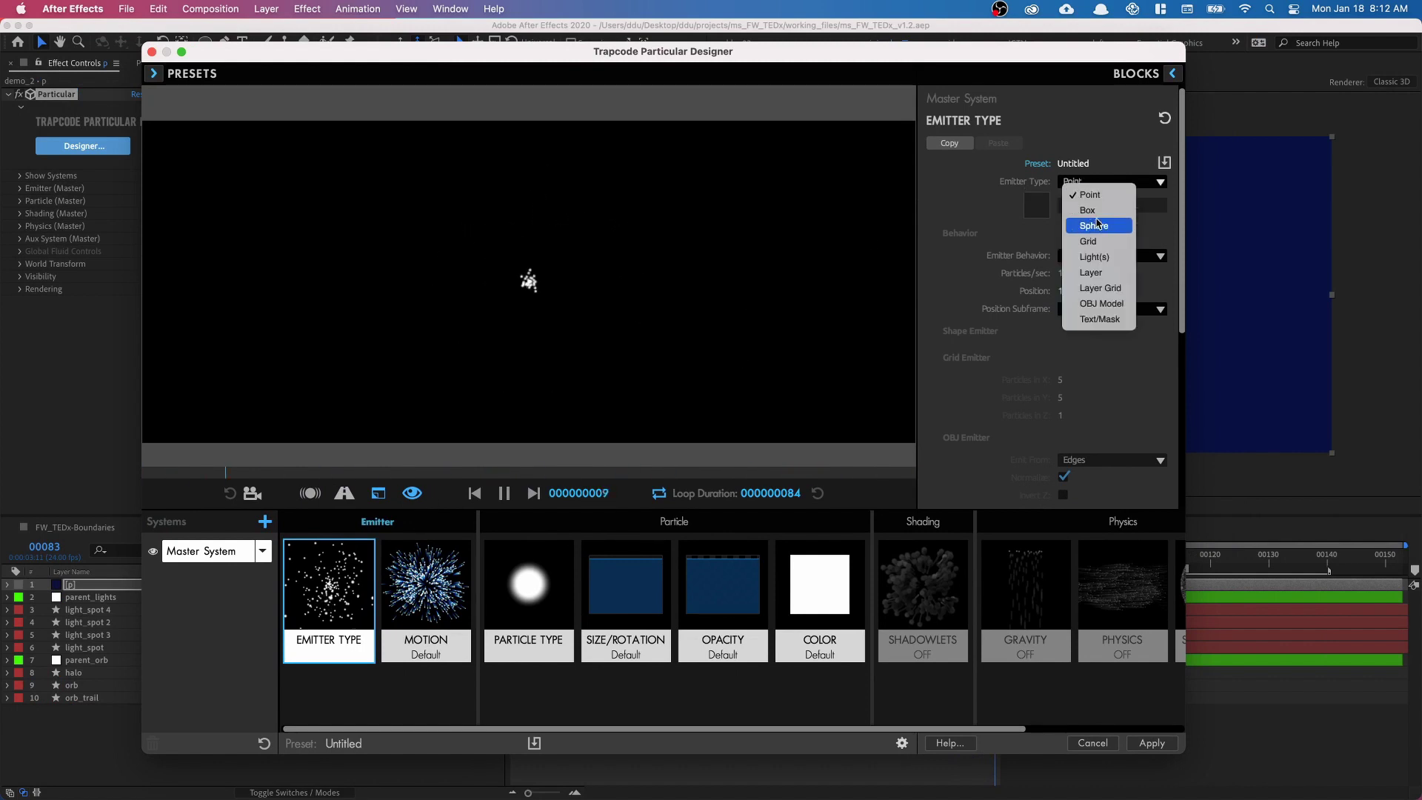
{"action": "left_click", "coordinate": [1089, 211]}
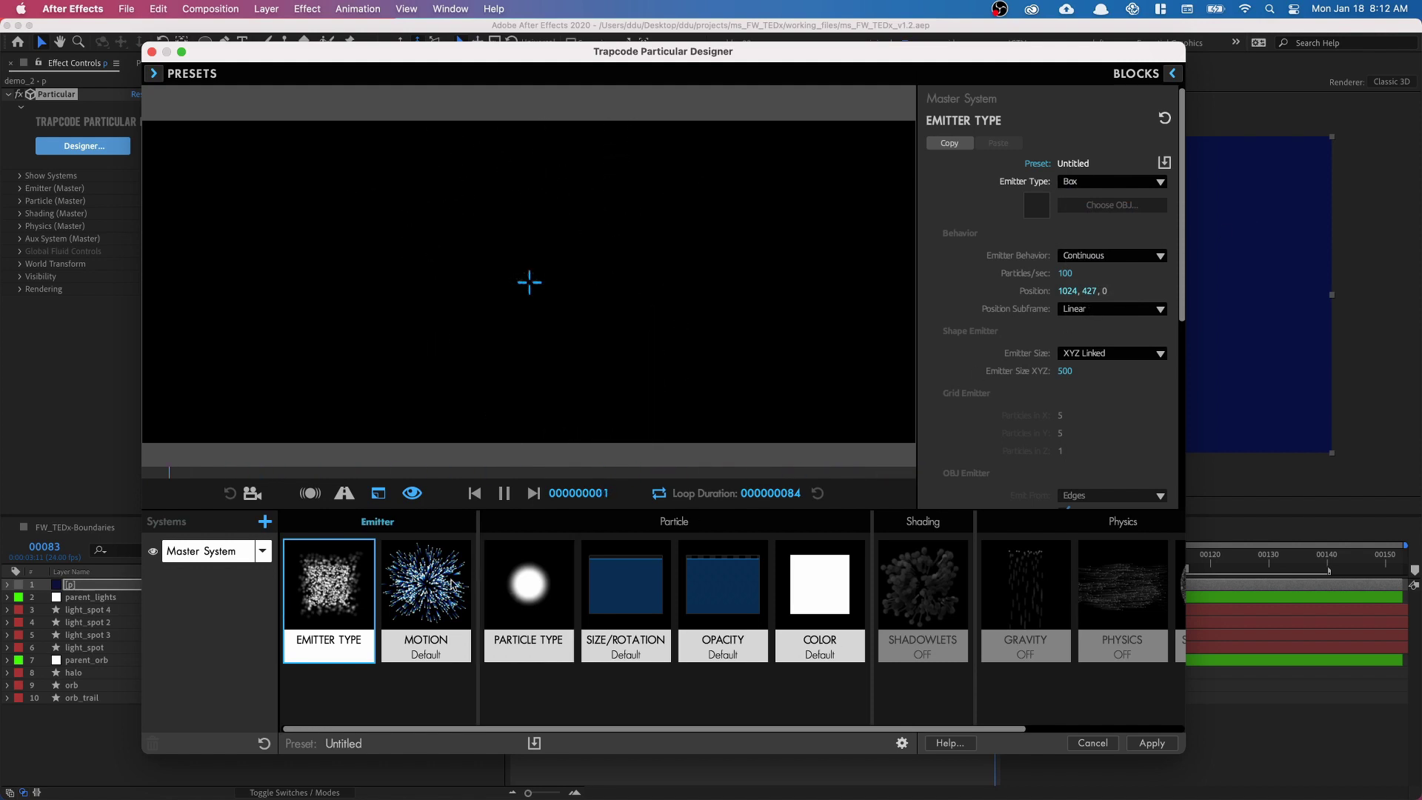
{"action": "left_click", "coordinate": [1103, 356]}
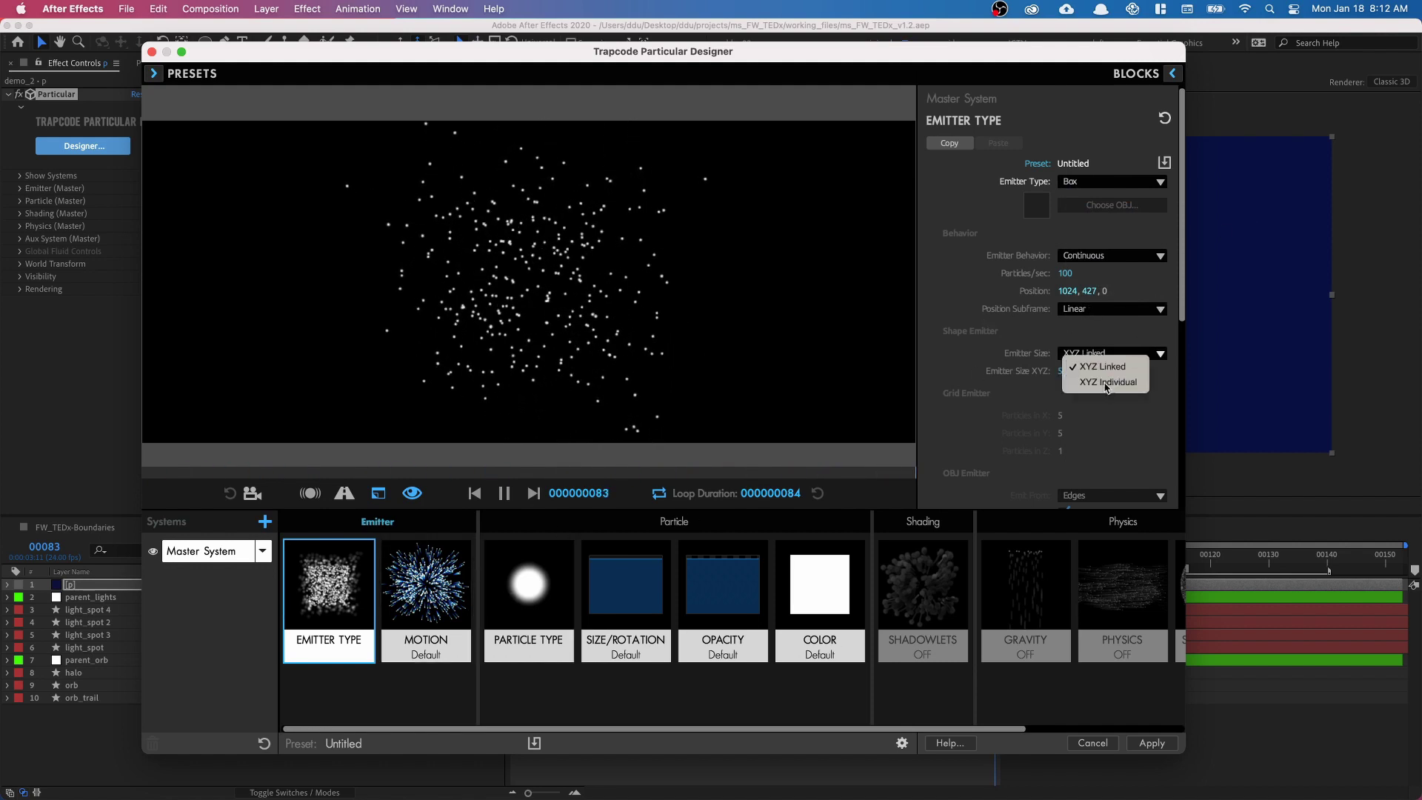
{"action": "left_click", "coordinate": [1089, 385]}
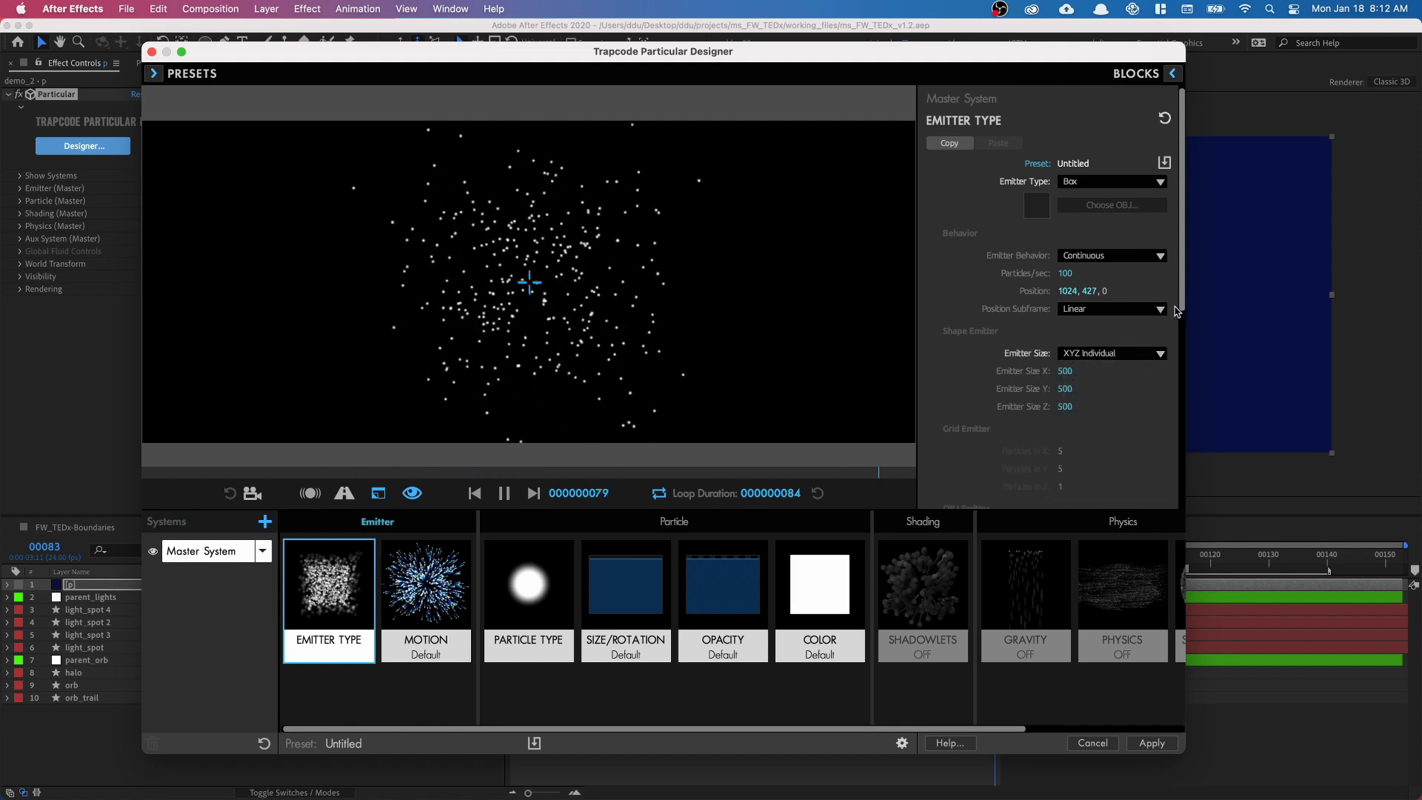
Set the box emitter's size to 600 in X, 2000 in Y and 3000 in Z
{"action": "scroll", "coordinate": [1155, 311], "scroll_direction": "down", "scroll_amount": 3}
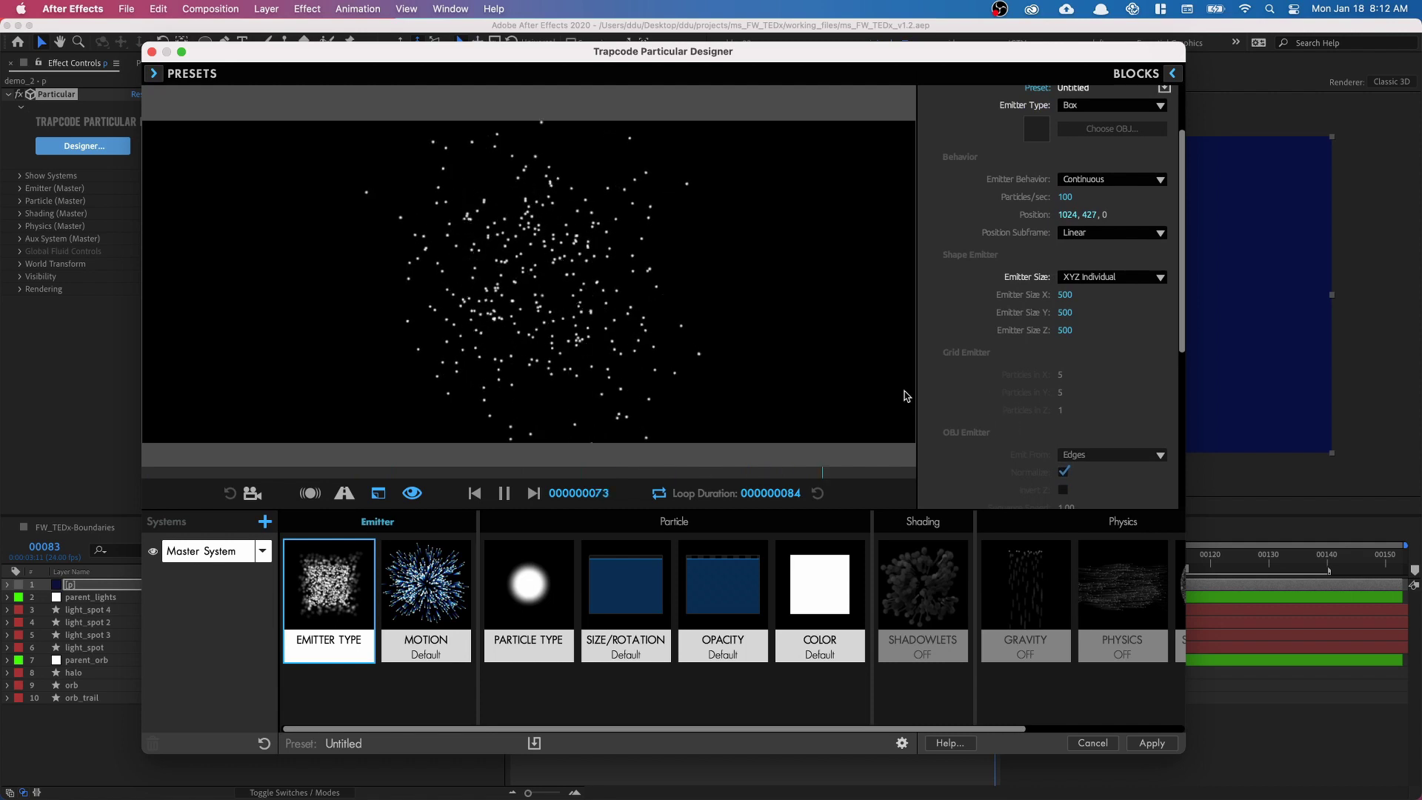
{"action": "left_click", "coordinate": [1062, 295]}
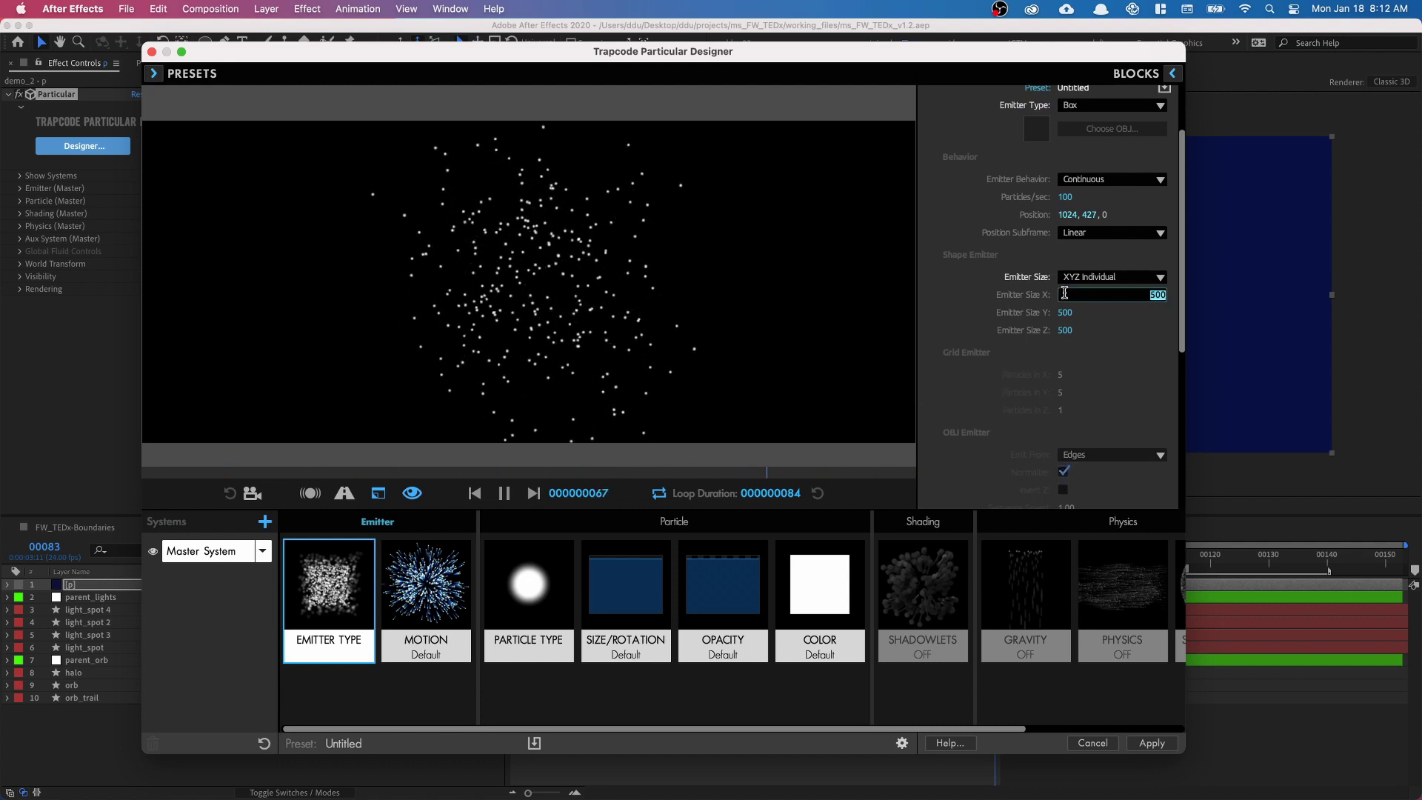
{"action": "type", "text": "5"}
{"action": "type", "text": "00"}
{"action": "key", "text": "Tab"}
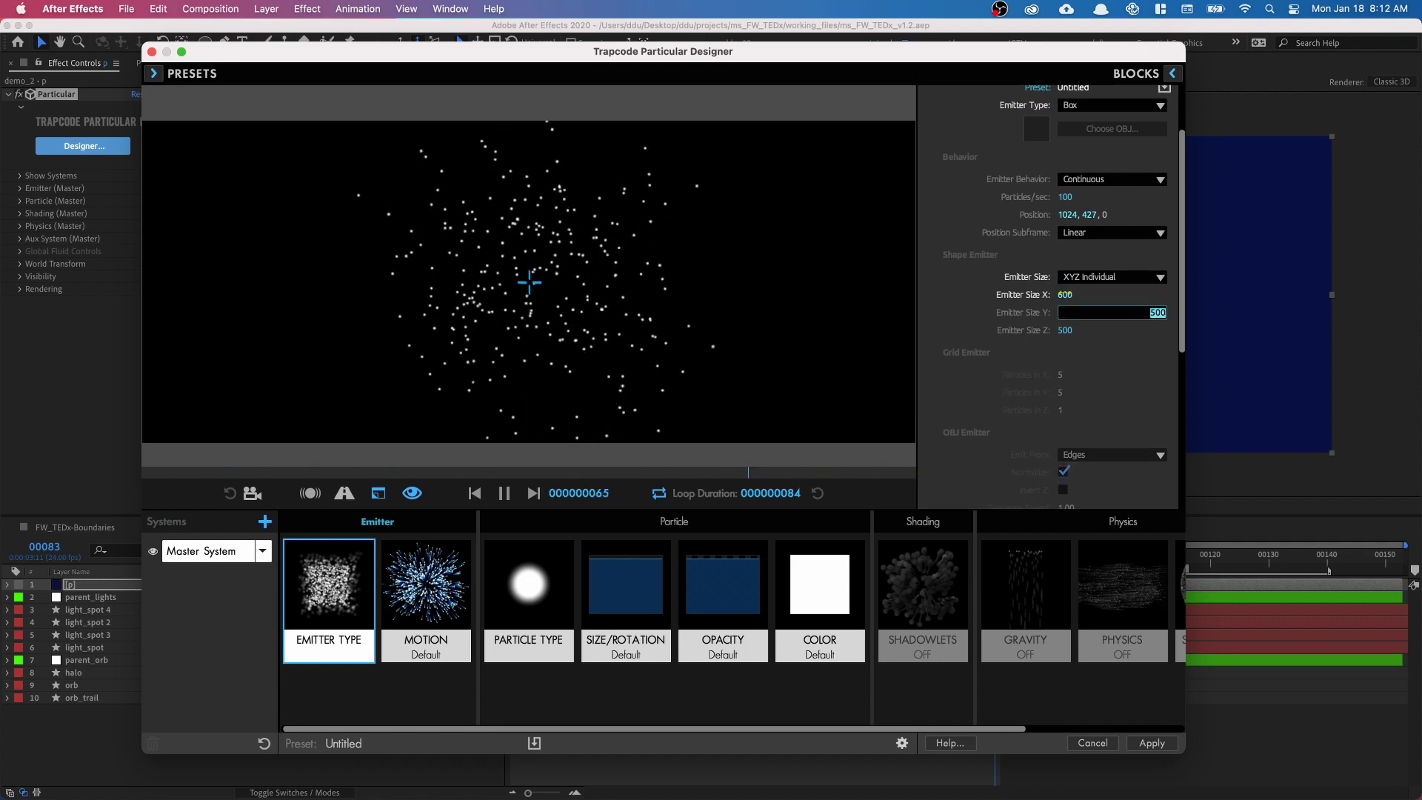
{"action": "type", "text": "2000"}
{"action": "key", "text": "Tab"}
{"action": "type", "text": "30"}
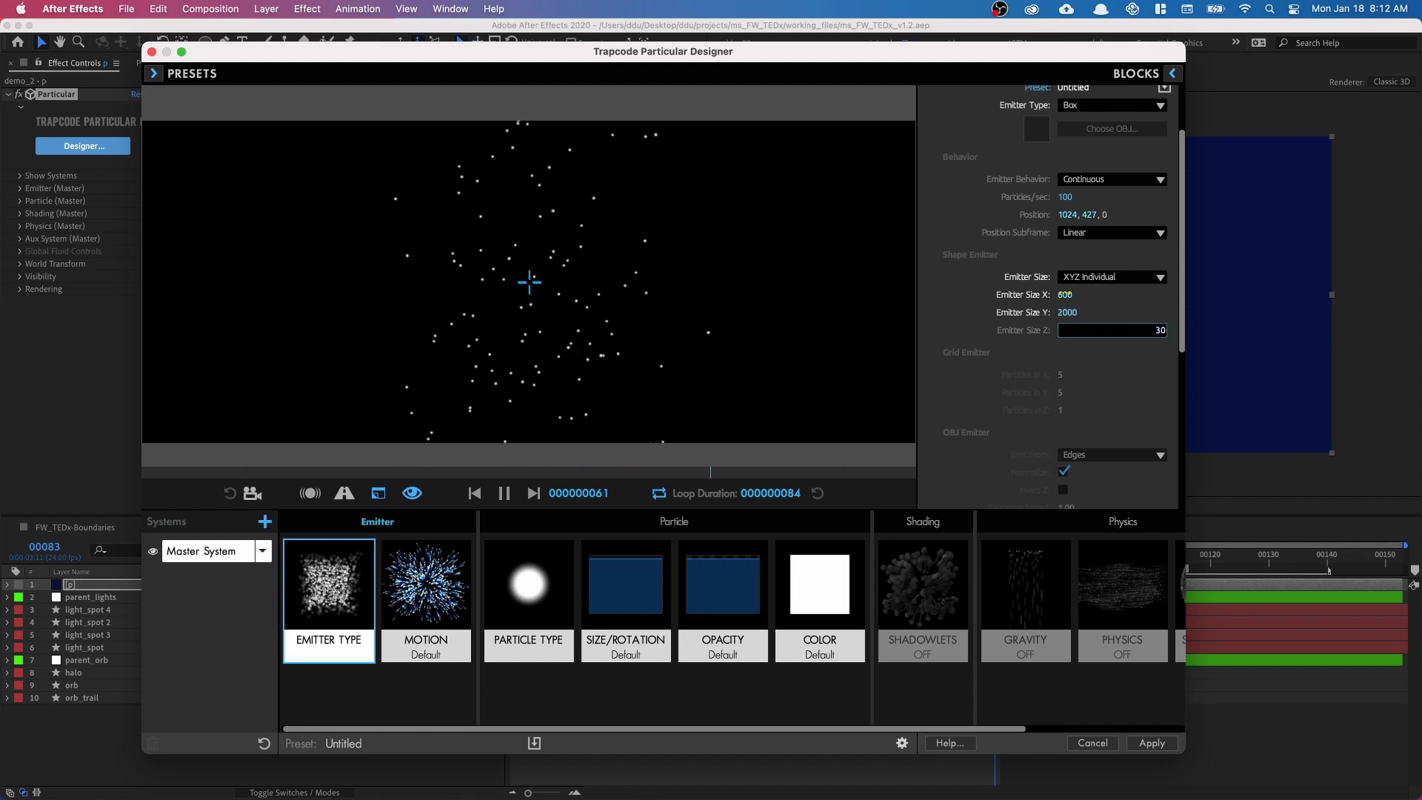
{"action": "key", "text": "Return"}
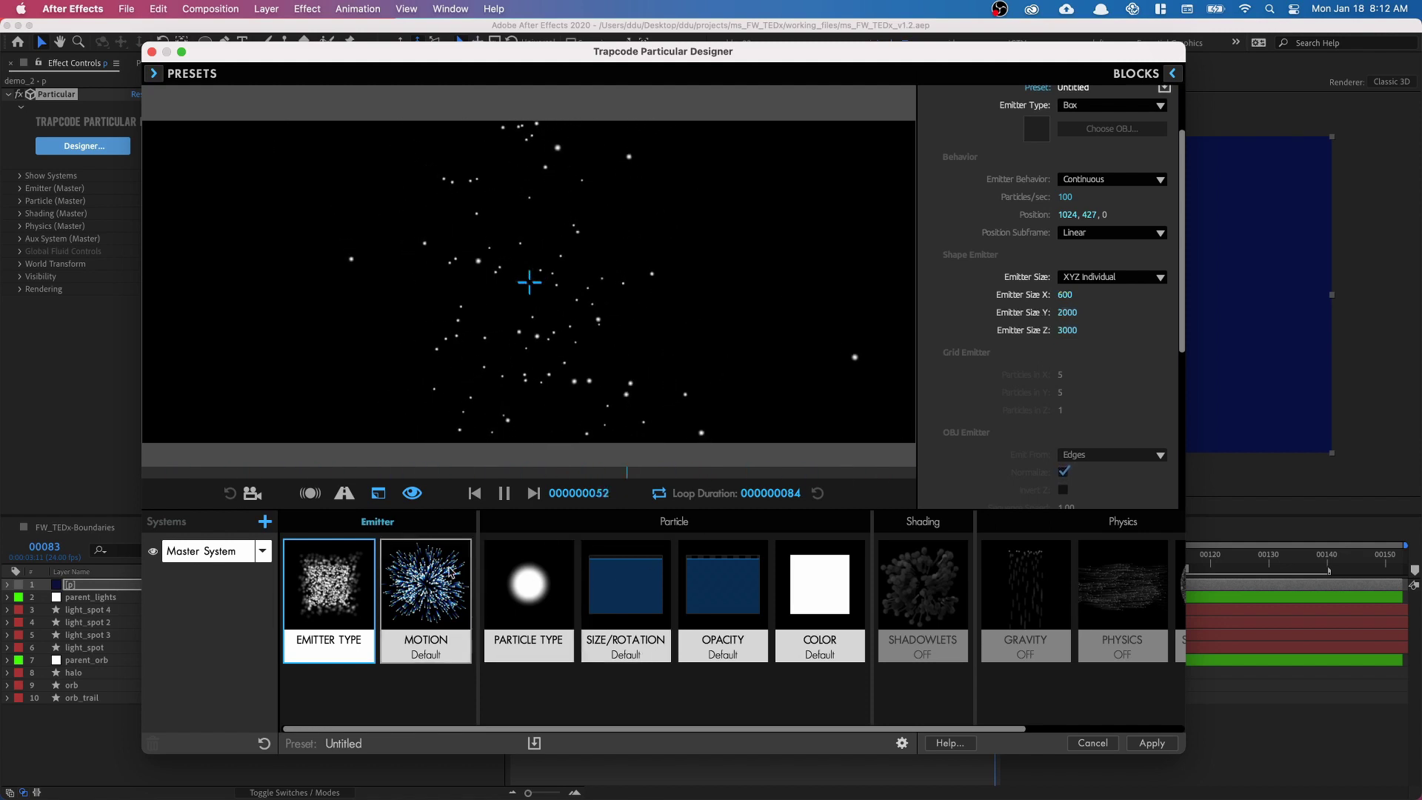
Set the emitter's Particles/sec to 30
{"action": "left_click", "coordinate": [1070, 197]}
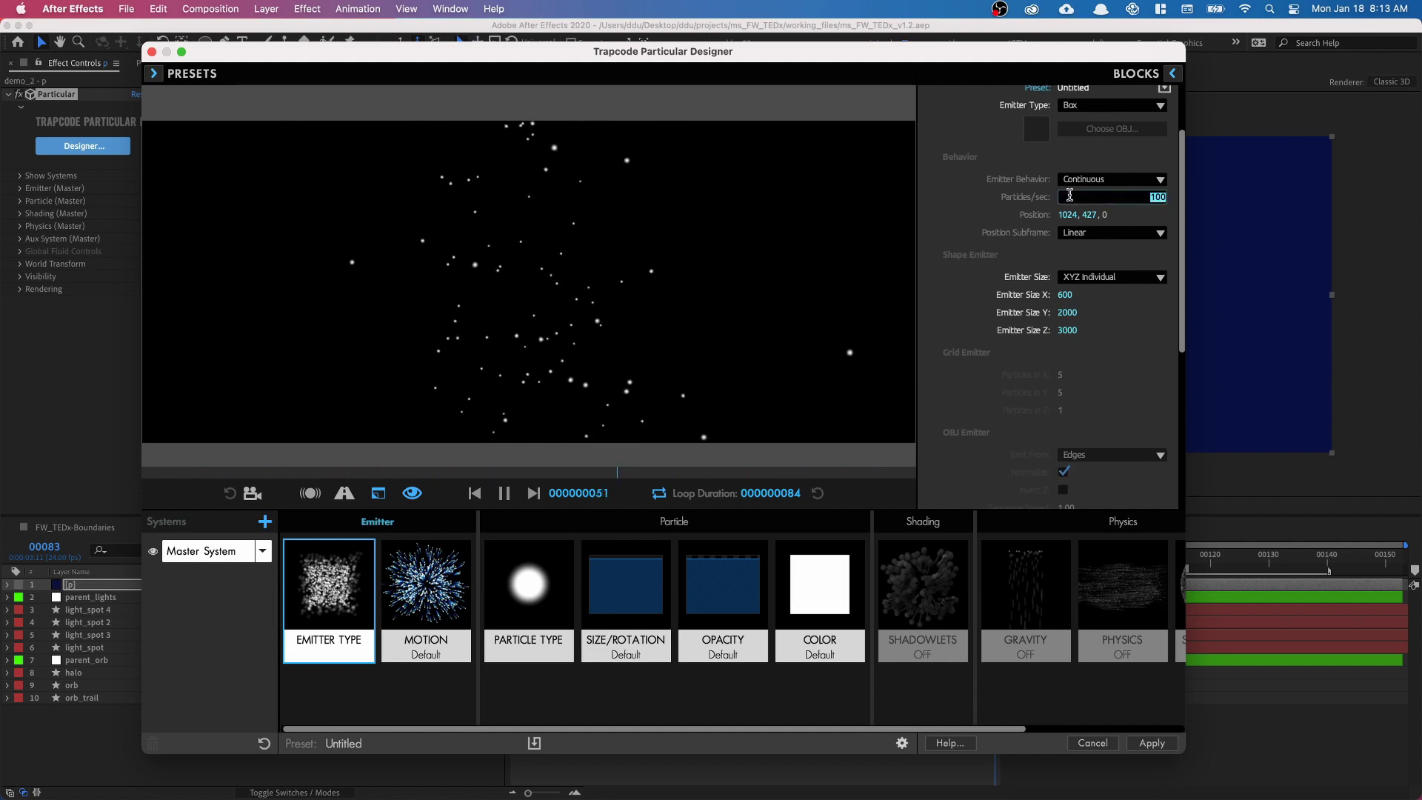
{"action": "type", "text": "30"}
{"action": "key", "text": "Return"}
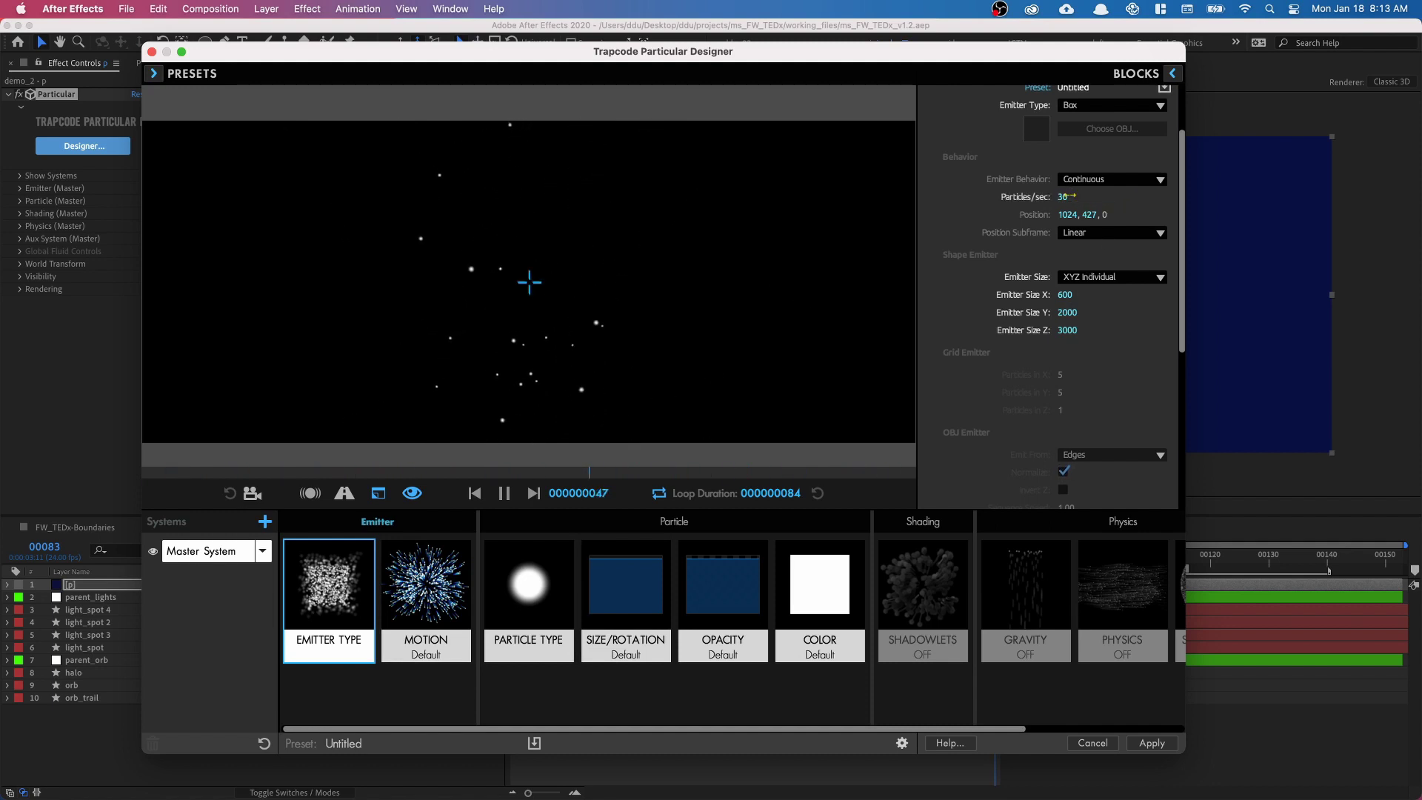
Set the Y Rotation of the emitter's Motion block to -90°
{"action": "left_click", "coordinate": [427, 621]}
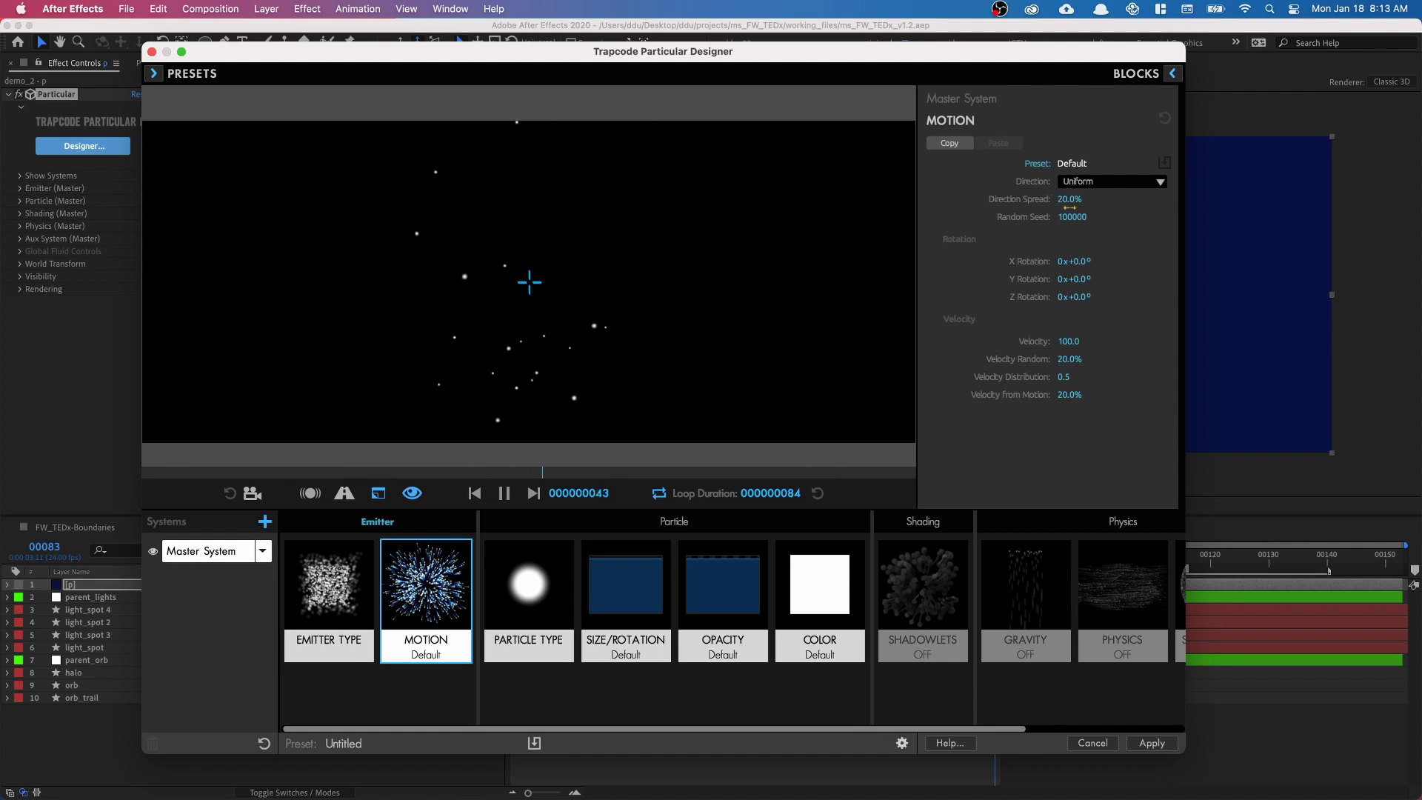
{"action": "left_click", "coordinate": [1081, 281]}
{"action": "type", "text": "-90"}
{"action": "key", "text": "Return"}
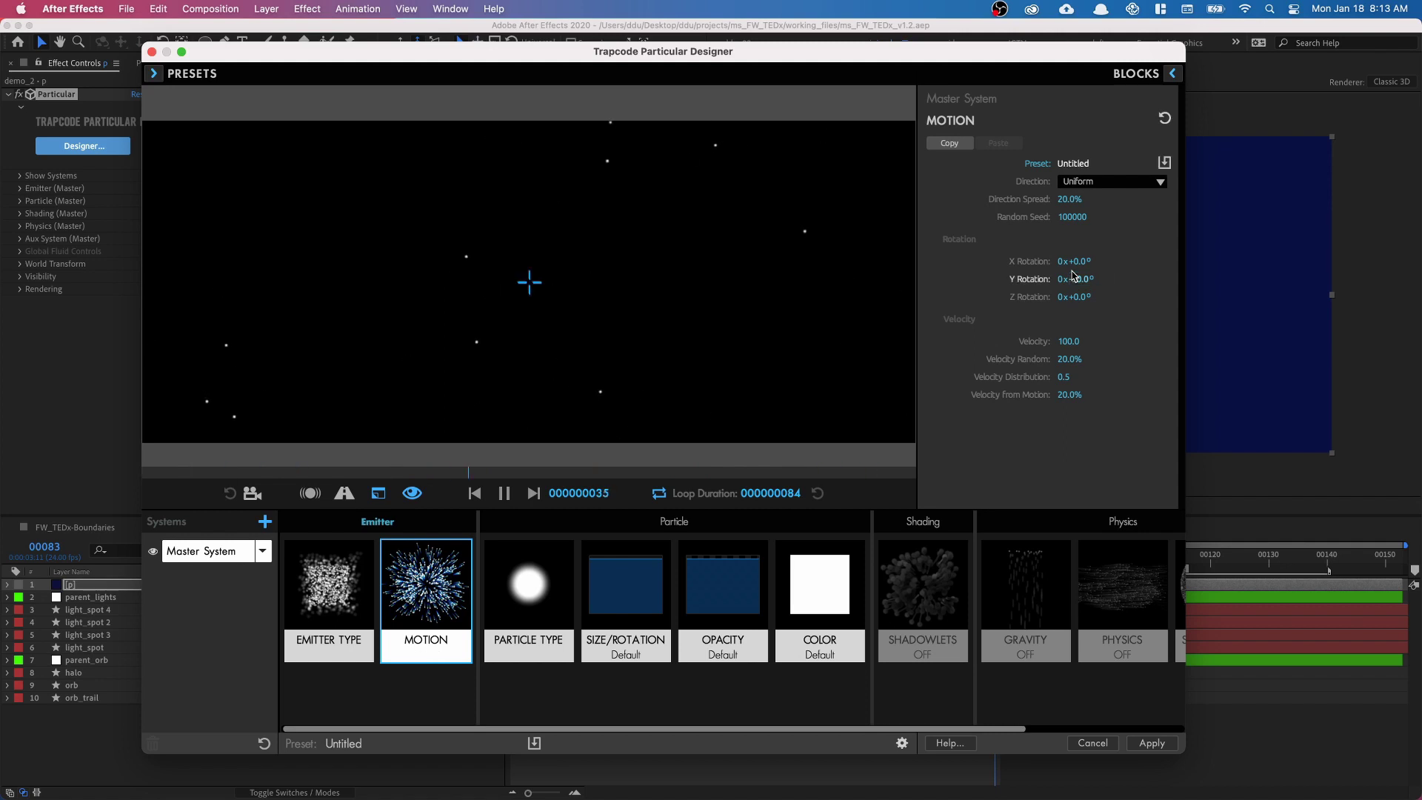
Set the particle Velocity to -500 and Velocity Random to 0% in the Motion block
{"action": "left_click", "coordinate": [1072, 341]}
{"action": "type", "text": "-"}
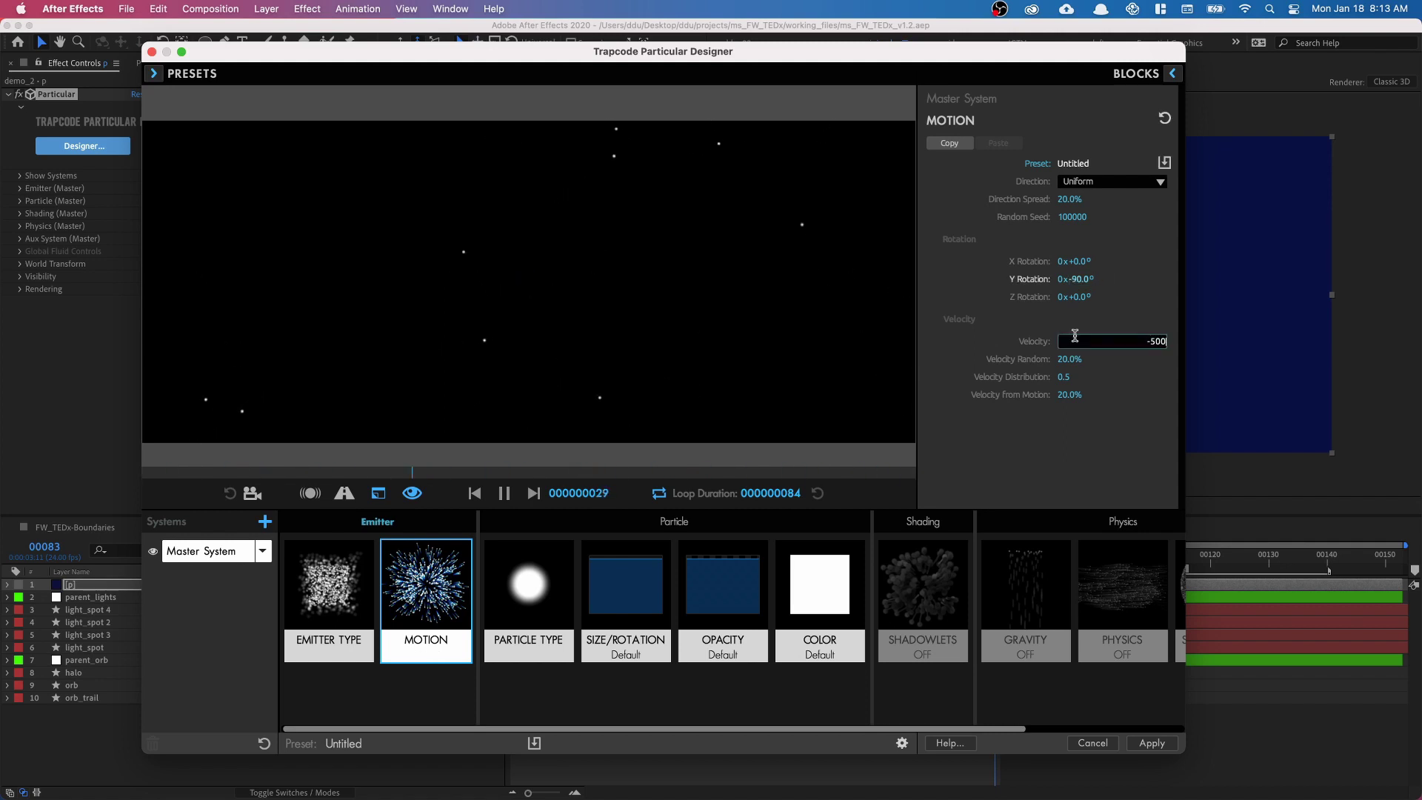
{"action": "key", "text": "Return"}
{"action": "left_click_drag", "start_coordinate": [1072, 365], "coordinate": [1052, 366]}
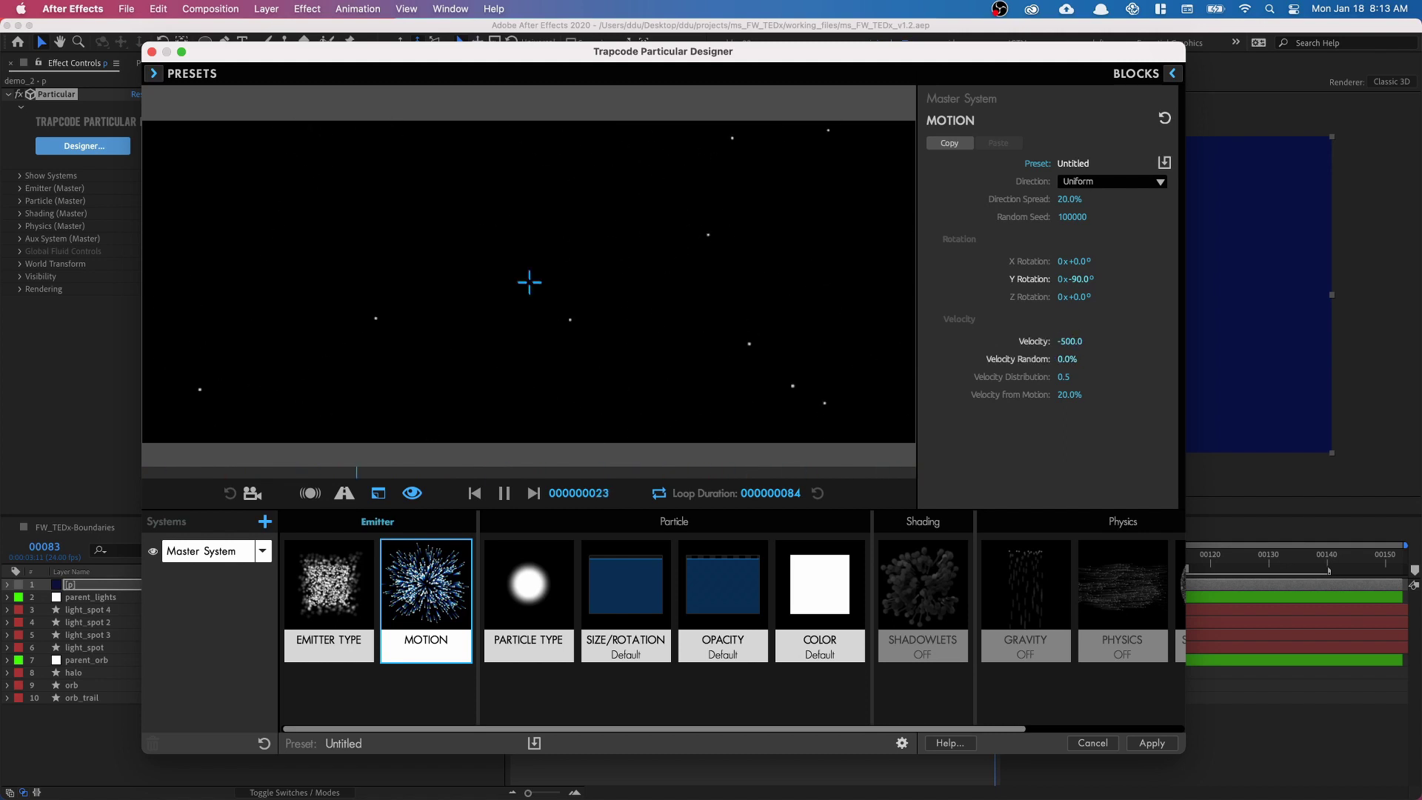
Set the particle motion's Direction to Directional and its Y Rotation to 90°
{"action": "left_click", "coordinate": [1109, 183]}
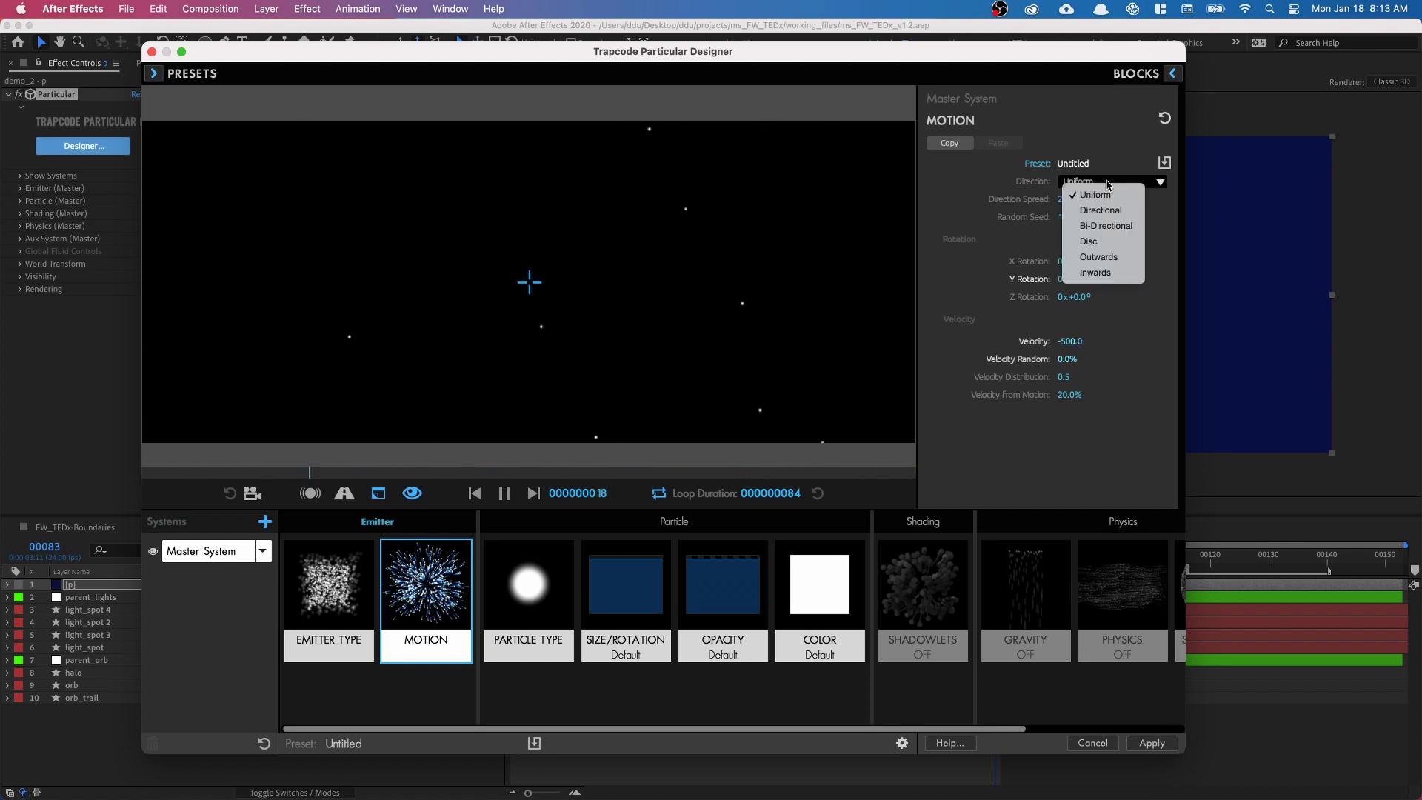
{"action": "left_click", "coordinate": [1105, 213]}
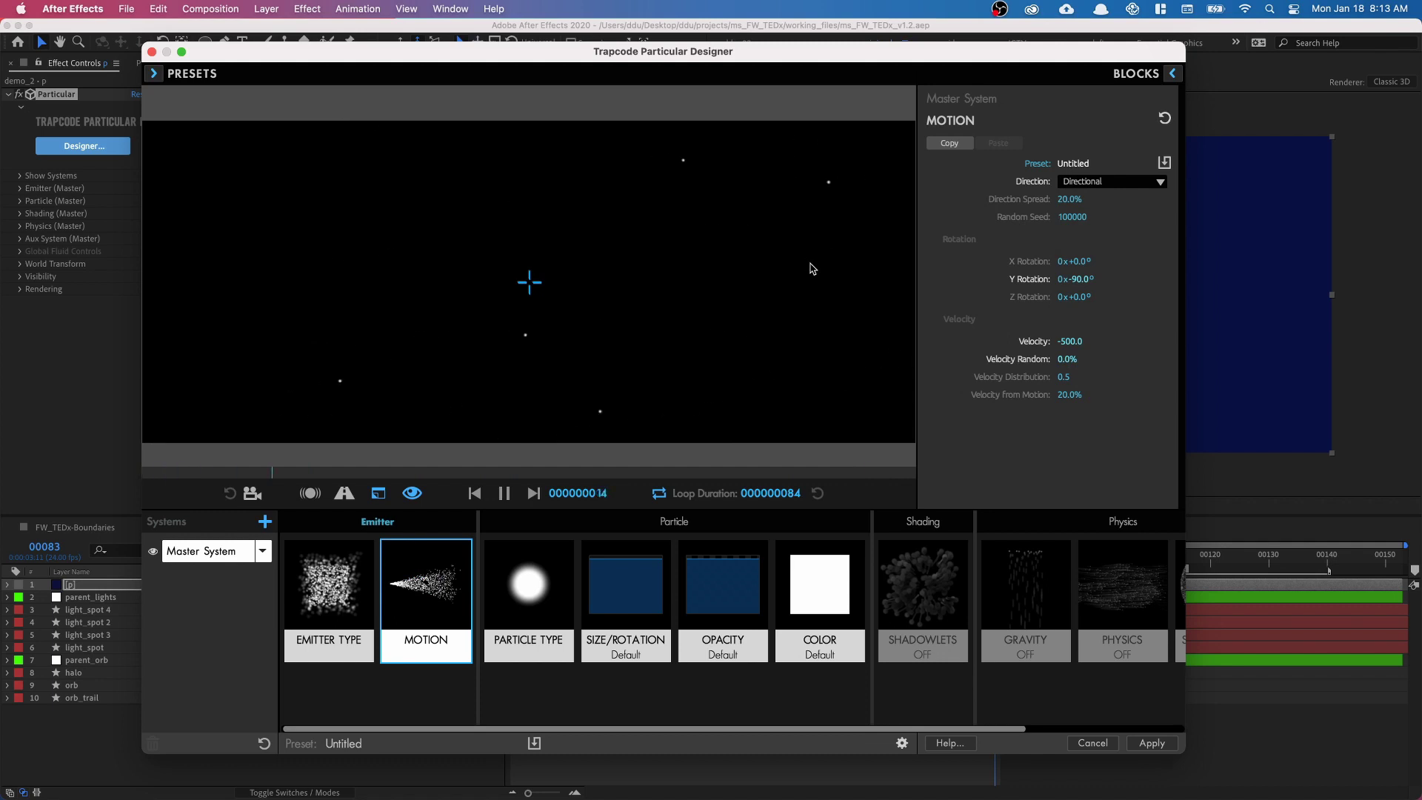
{"action": "left_click", "coordinate": [1088, 277]}
{"action": "type", "text": "90"}
{"action": "key", "text": "Return"}
Set Velocity from Motion to 0% and Velocity Distribution to 0, and adjust Direction Spread in the Motion block
{"action": "left_click_drag", "start_coordinate": [1067, 395], "coordinate": [1022, 395]}
{"action": "left_click", "coordinate": [1060, 395]}
{"action": "type", "text": "0"}
{"action": "key", "text": "shift+Tab"}
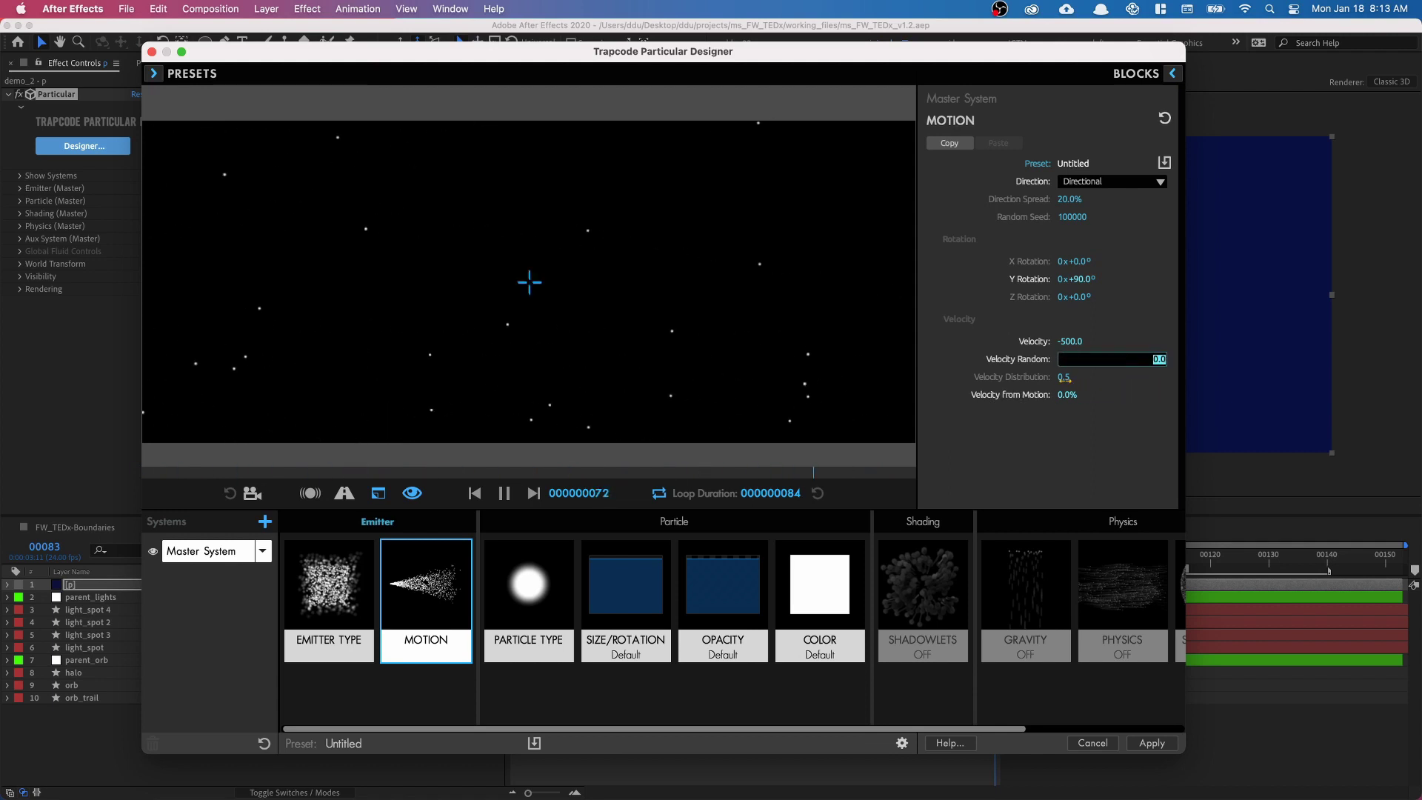
{"action": "left_click", "coordinate": [1064, 378]}
{"action": "type", "text": "0"}
{"action": "key", "text": "Return"}
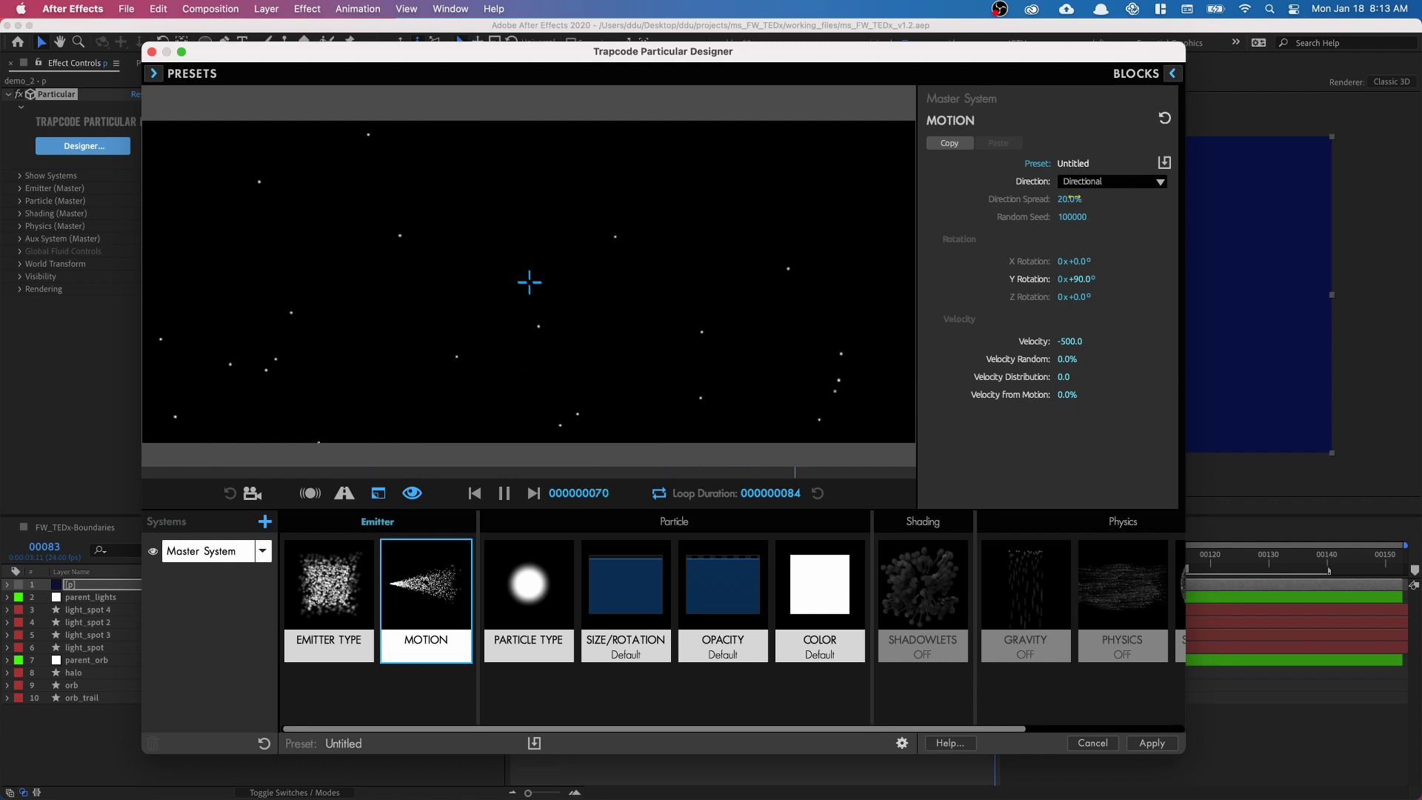
{"action": "left_click_drag", "start_coordinate": [1069, 197], "coordinate": [1063, 197]}
Set the Particle Feather of the sphere particles to 0
{"action": "left_click", "coordinate": [548, 580]}
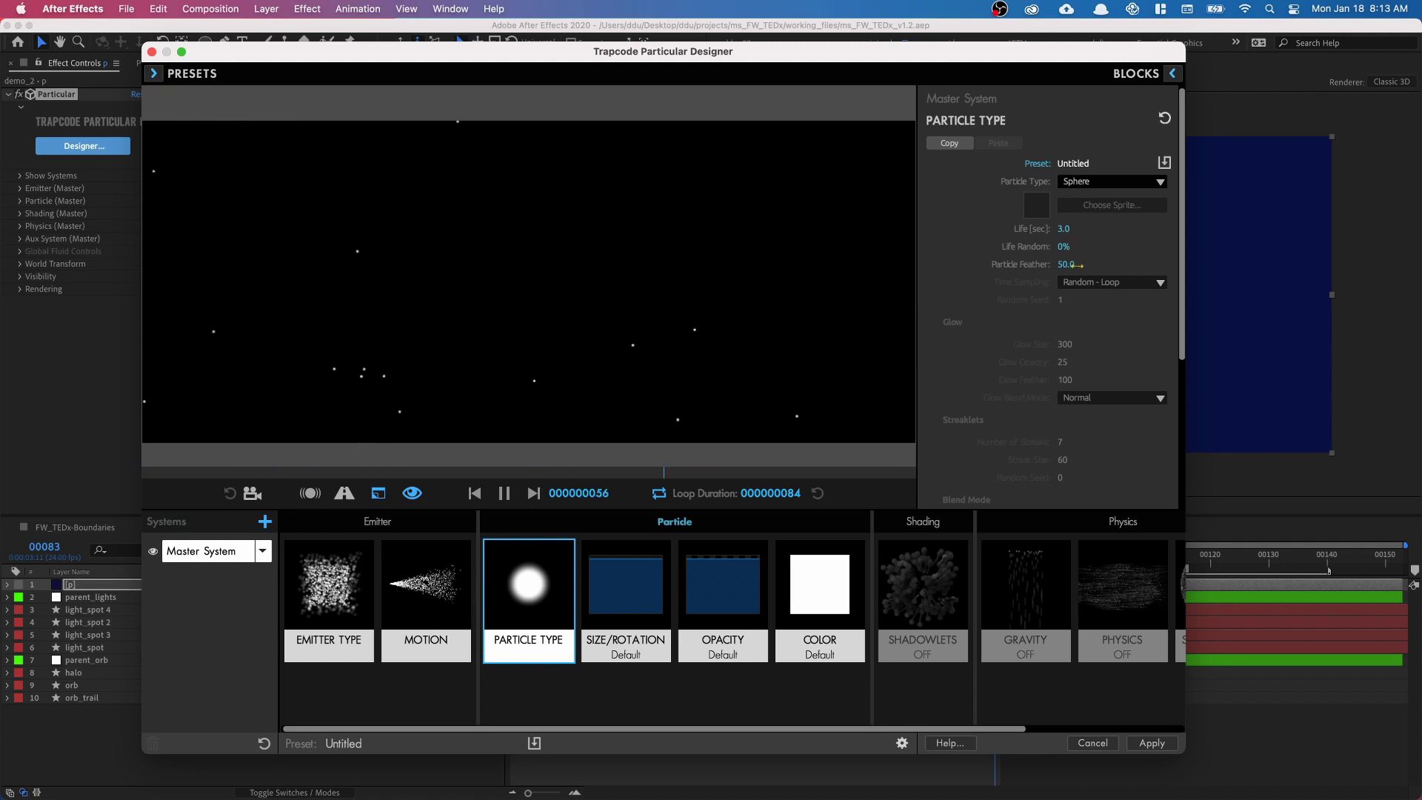
{"action": "left_click_drag", "start_coordinate": [1071, 264], "coordinate": [1033, 265]}
{"action": "left_click_drag", "start_coordinate": [1182, 346], "coordinate": [1175, 450]}
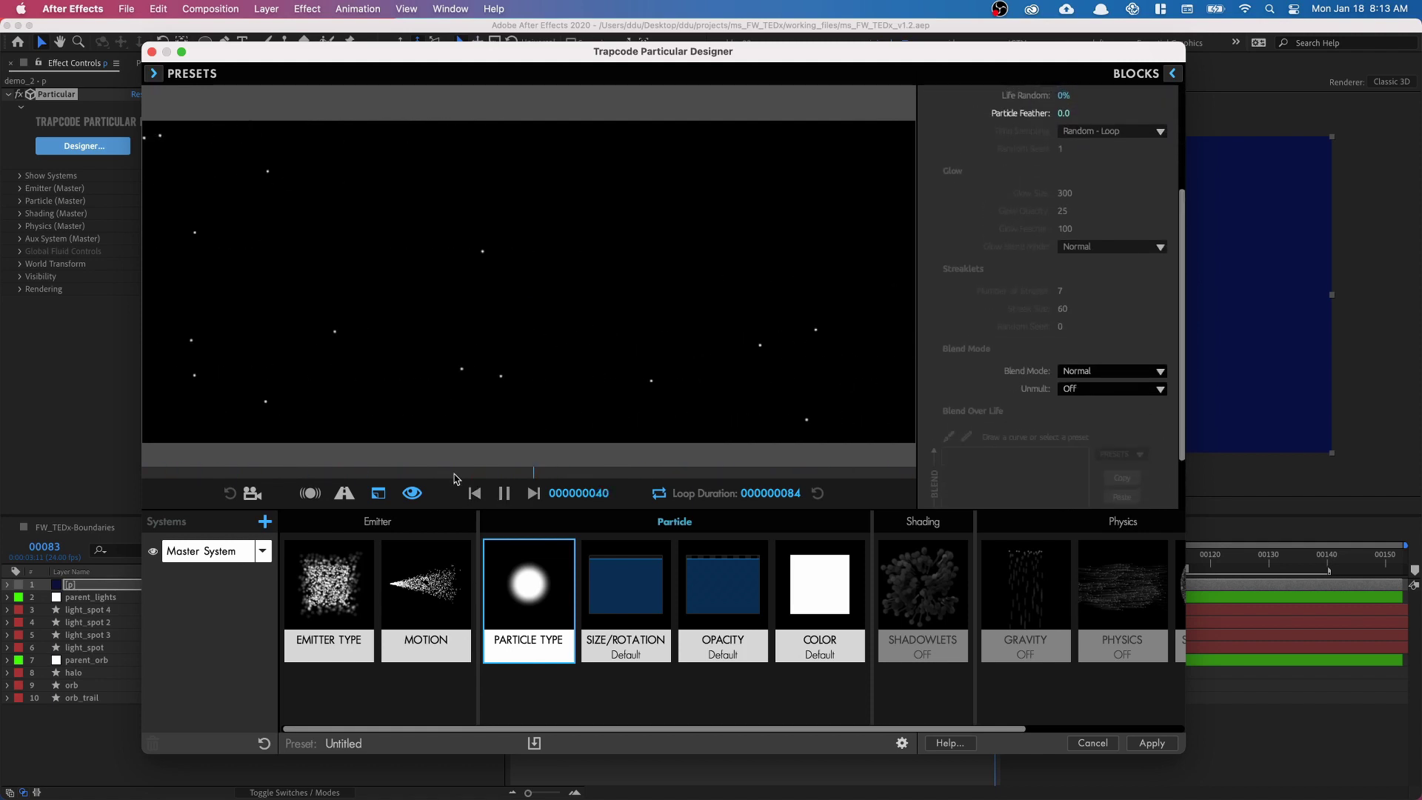
Set the particle color to Random from Gradient and apply the white-to-black gradient preset
{"action": "left_click", "coordinate": [778, 585]}
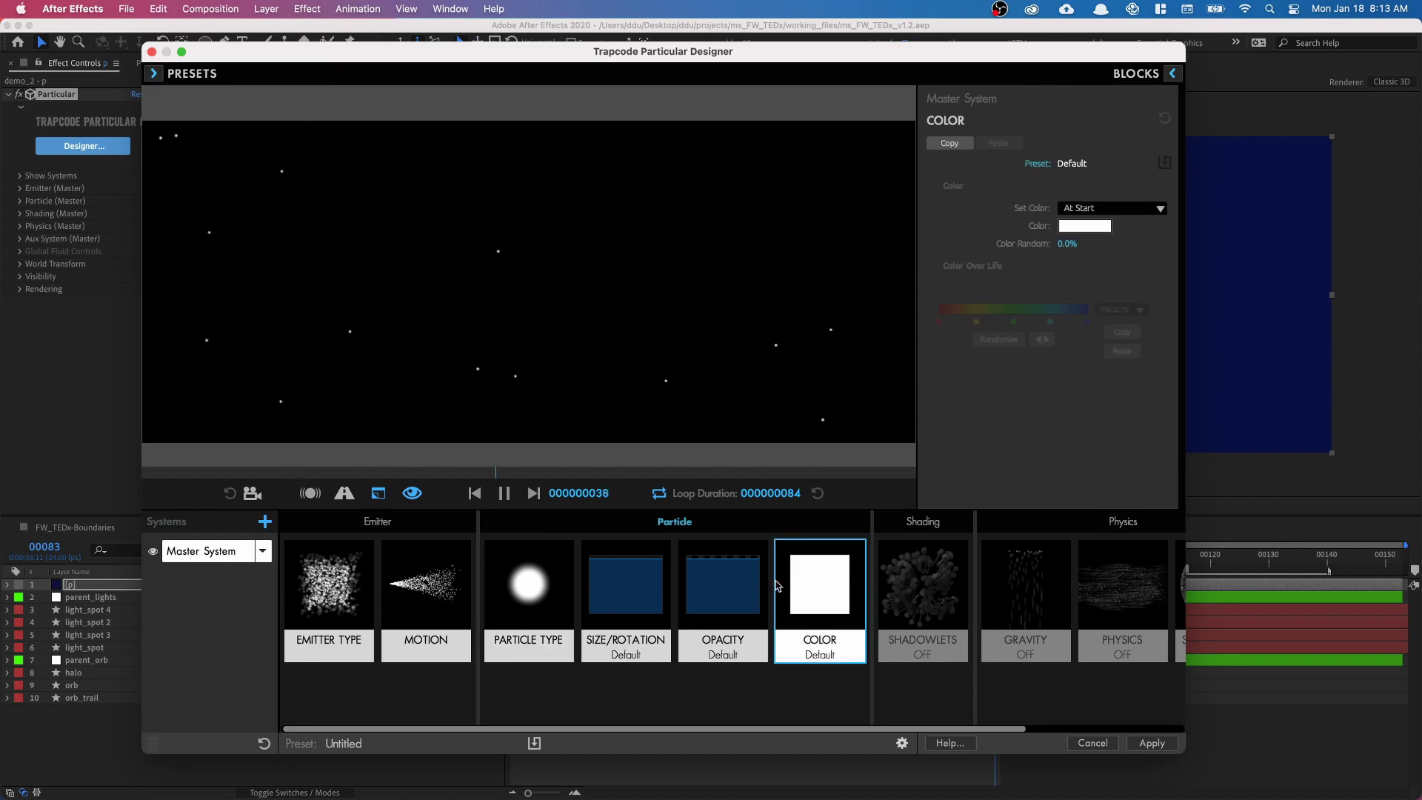
{"action": "left_click", "coordinate": [1093, 211]}
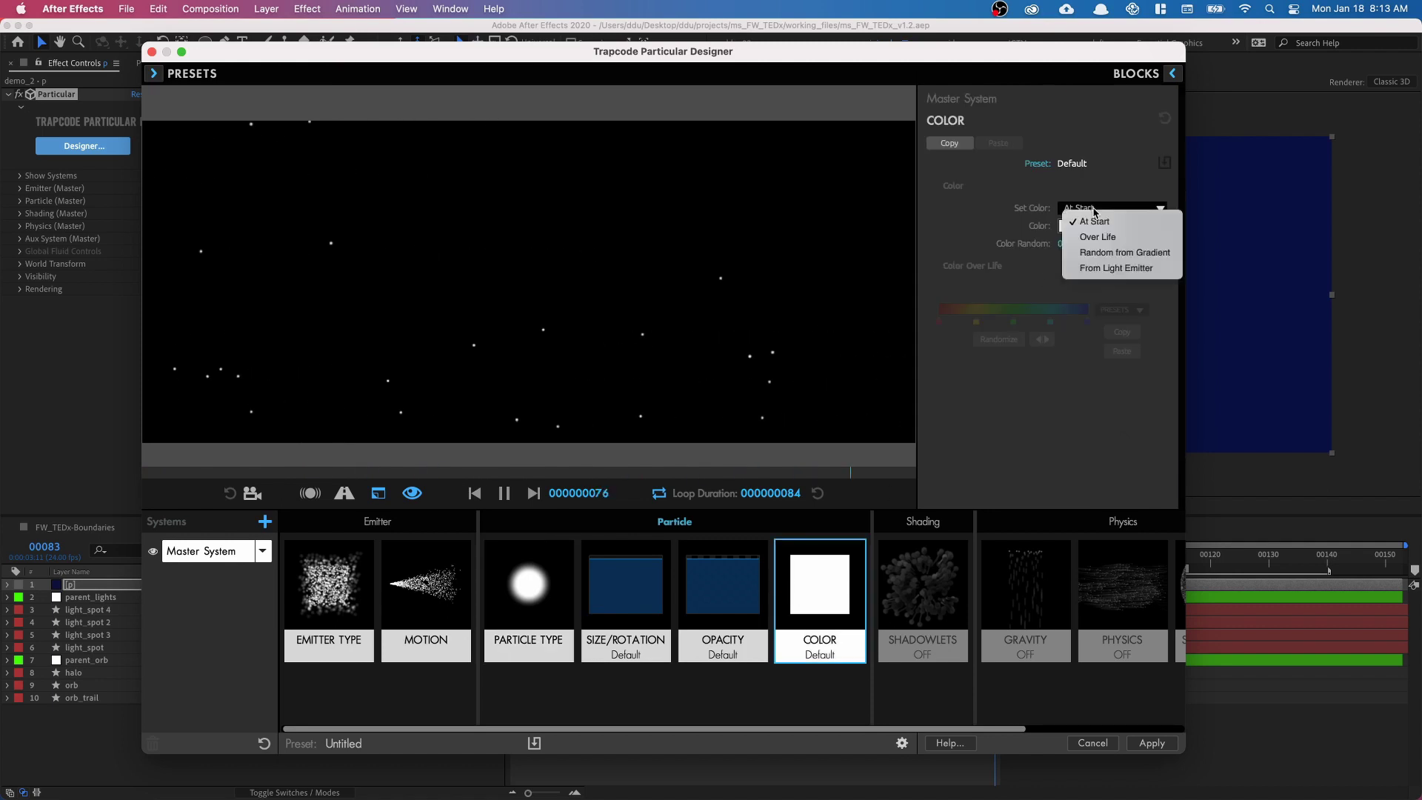
{"action": "left_click", "coordinate": [1104, 254]}
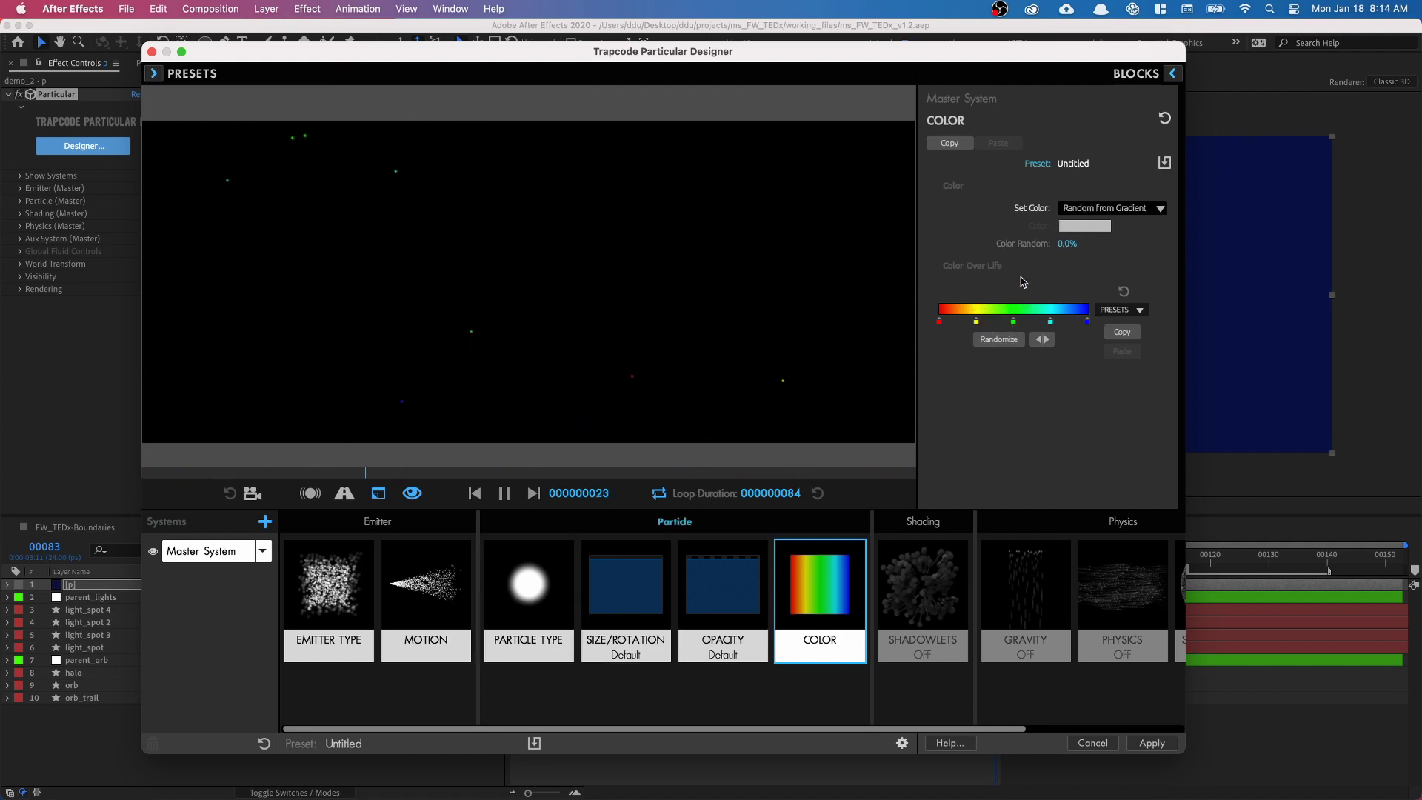
{"action": "left_click", "coordinate": [1113, 308]}
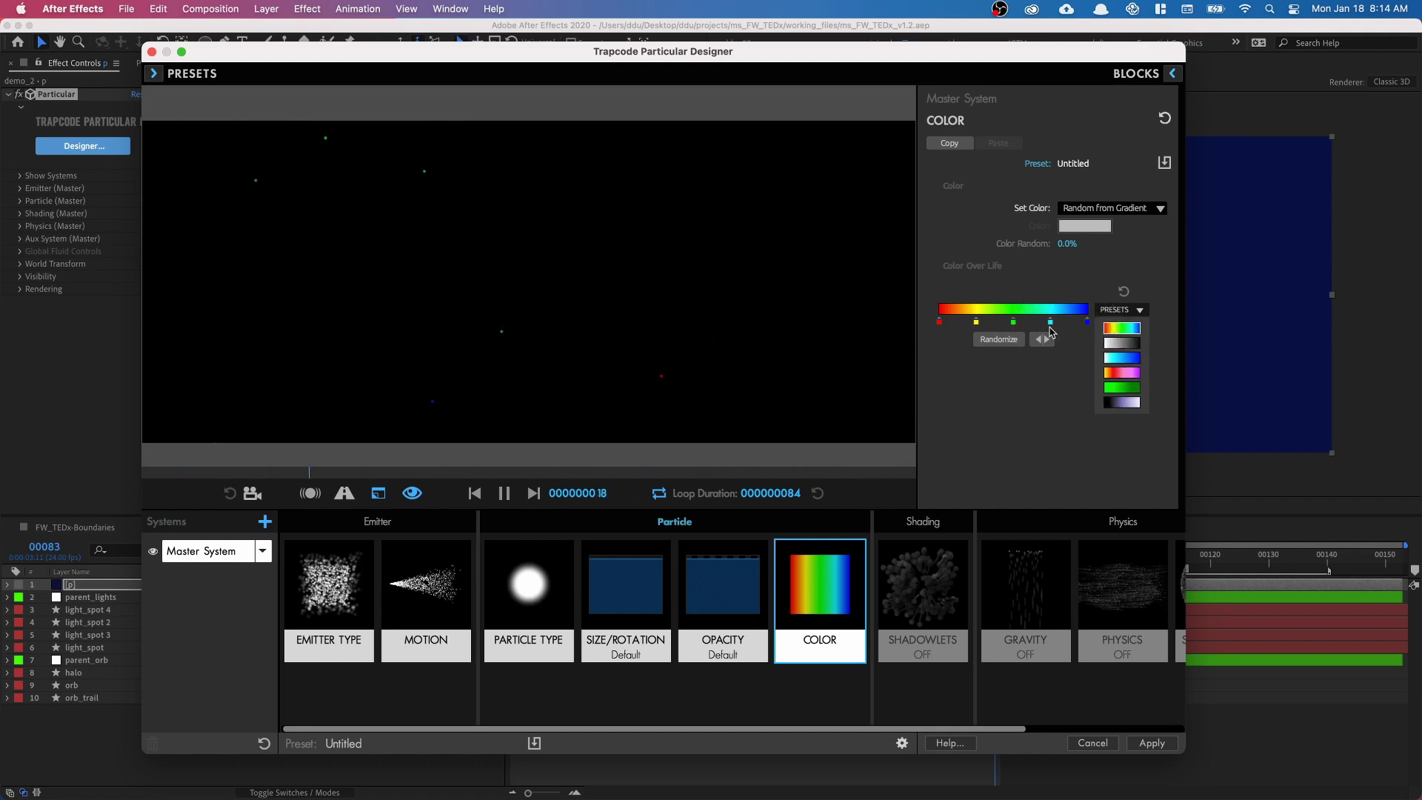
{"action": "left_click", "coordinate": [1121, 343]}
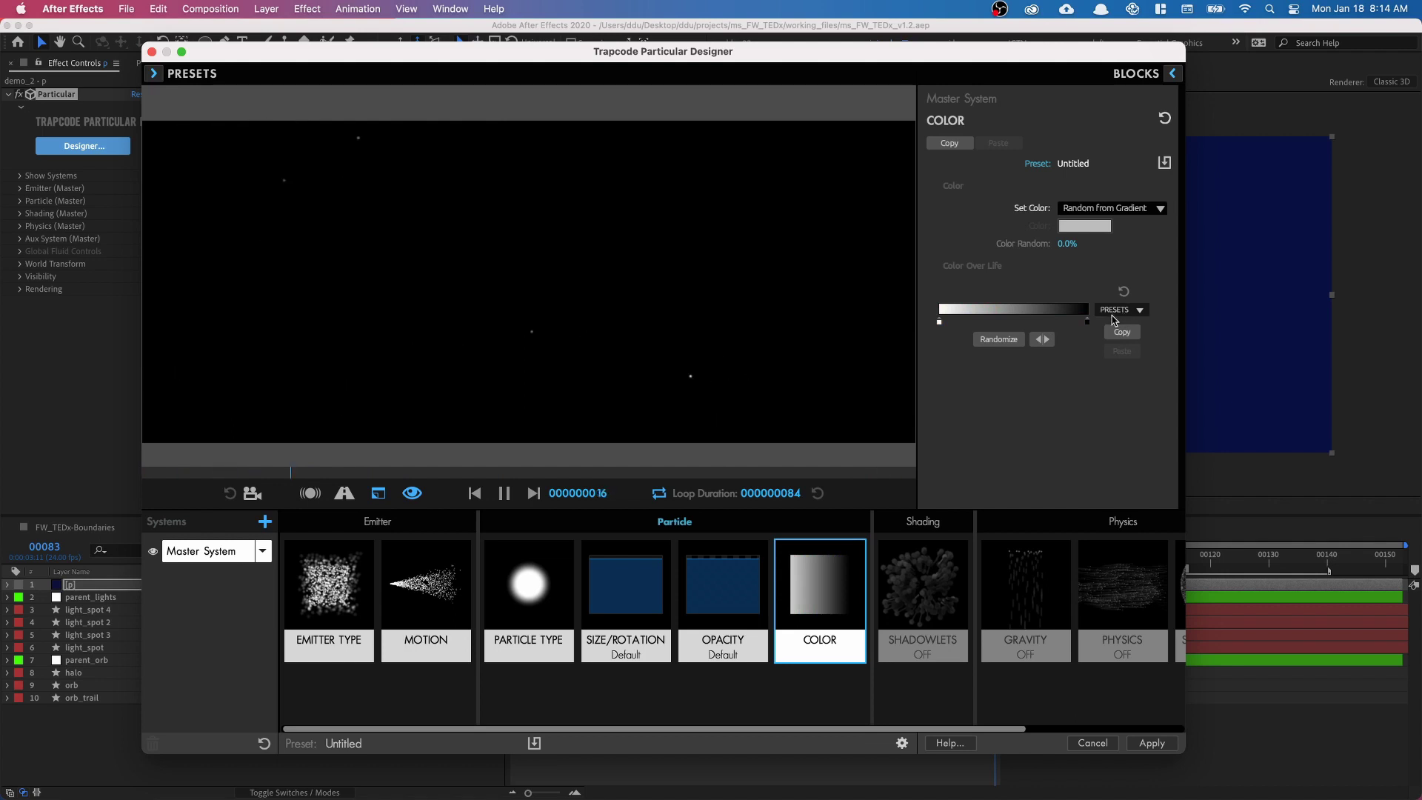
Move the gradient's black stop to about the middle and recolor it cyan, 00FFFF
{"action": "left_click_drag", "start_coordinate": [1086, 321], "coordinate": [1016, 324]}
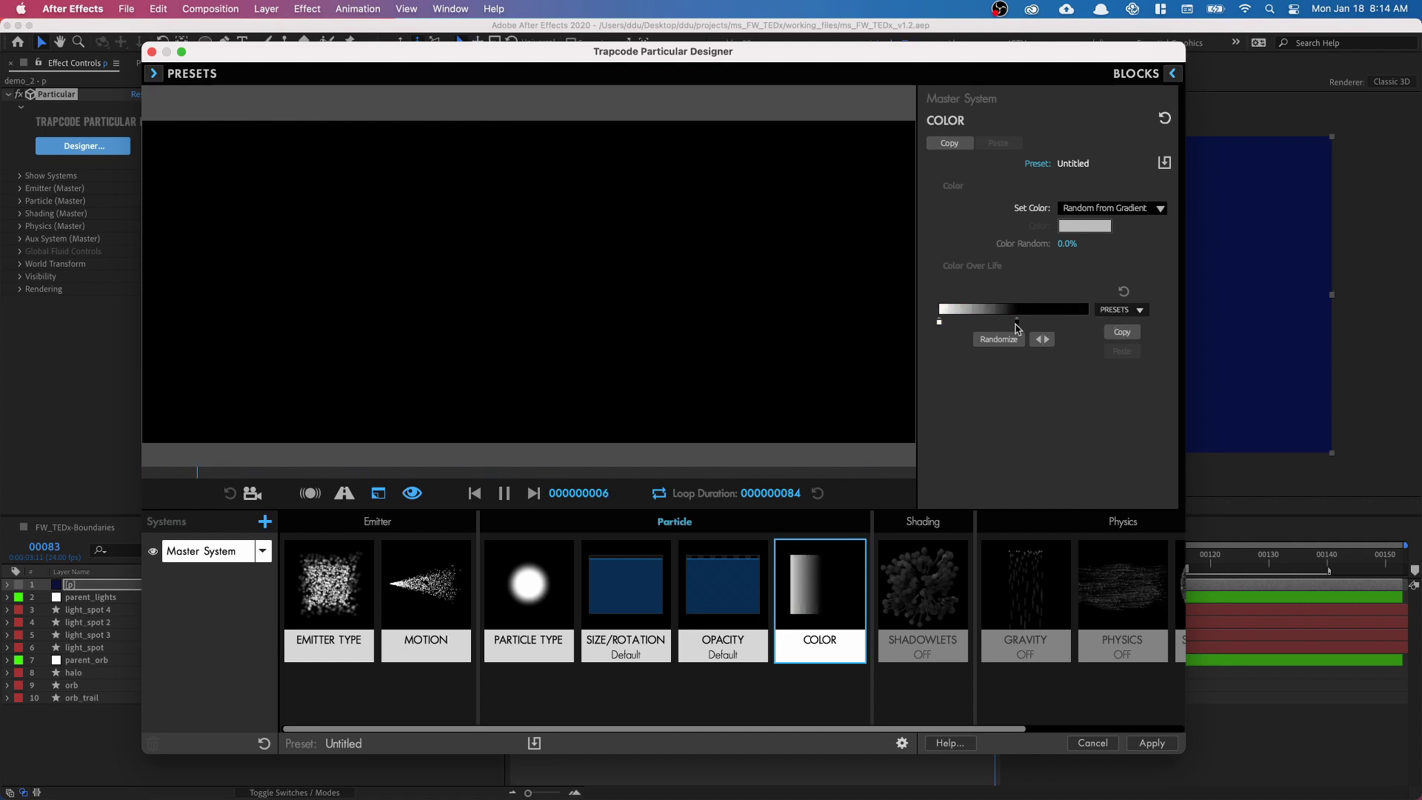
{"action": "double_click", "coordinate": [1016, 323]}
{"action": "left_click_drag", "start_coordinate": [693, 272], "coordinate": [768, 299]}
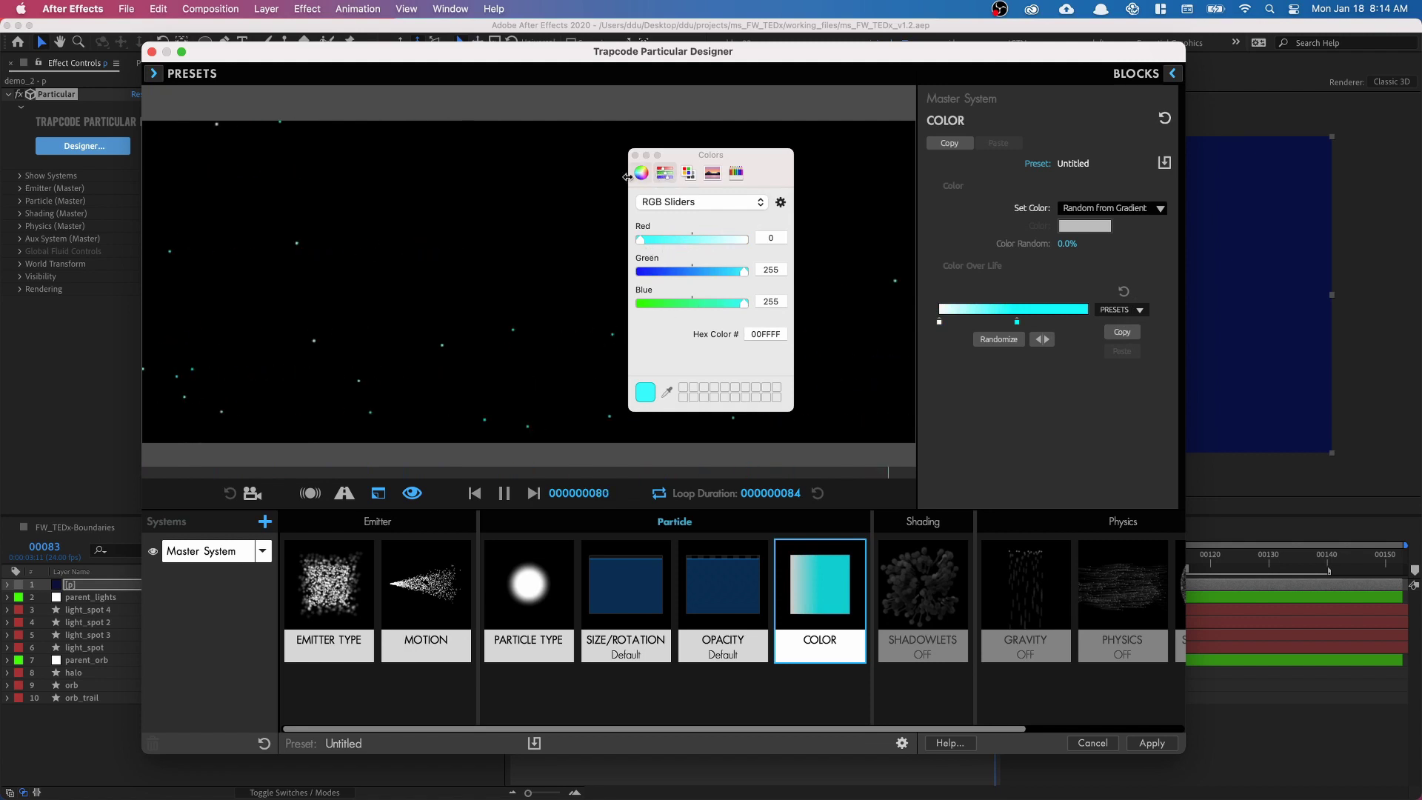
{"action": "left_click", "coordinate": [635, 156]}
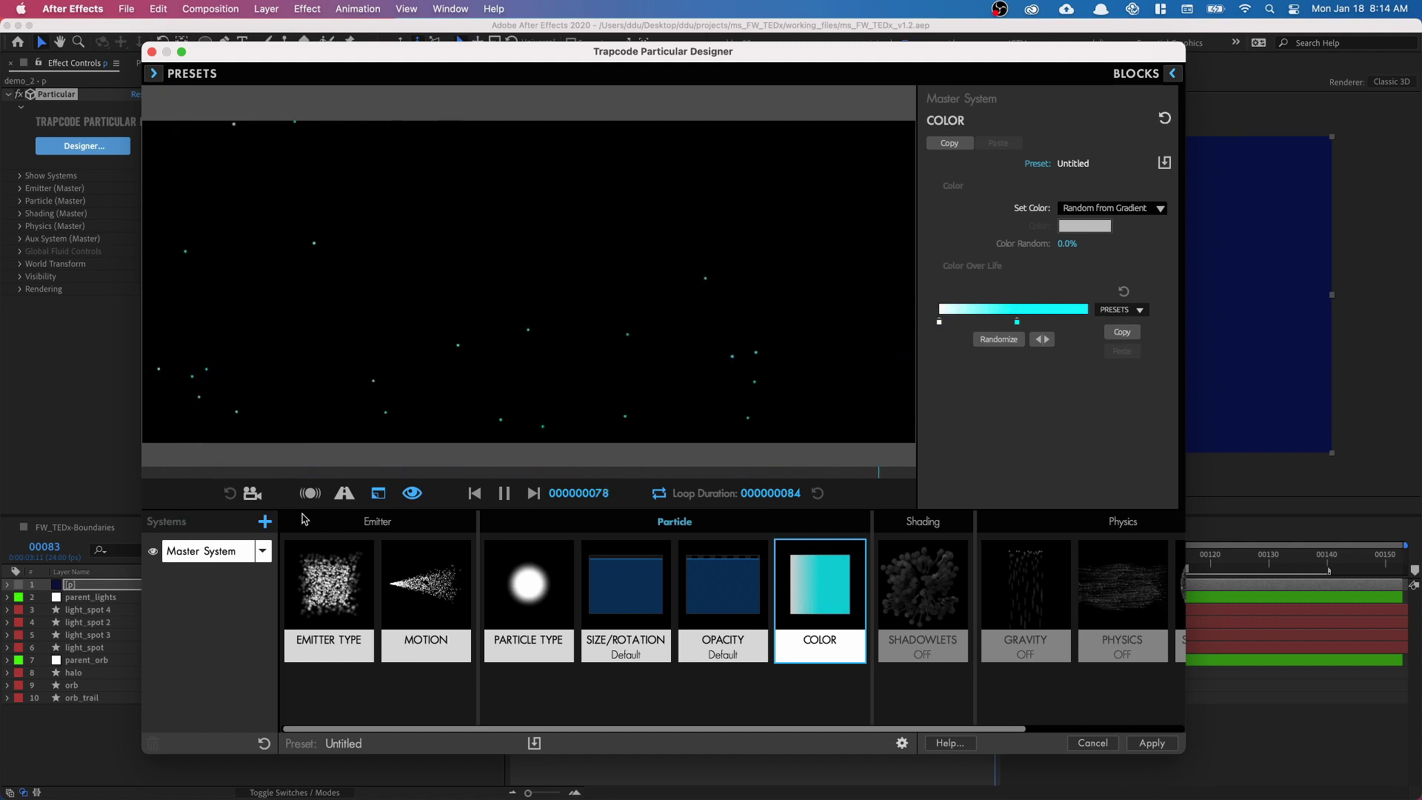
Set the emitter's Particles/sec to 105
{"action": "left_click", "coordinate": [329, 585]}
{"action": "left_click_drag", "start_coordinate": [1064, 273], "coordinate": [1096, 273]}
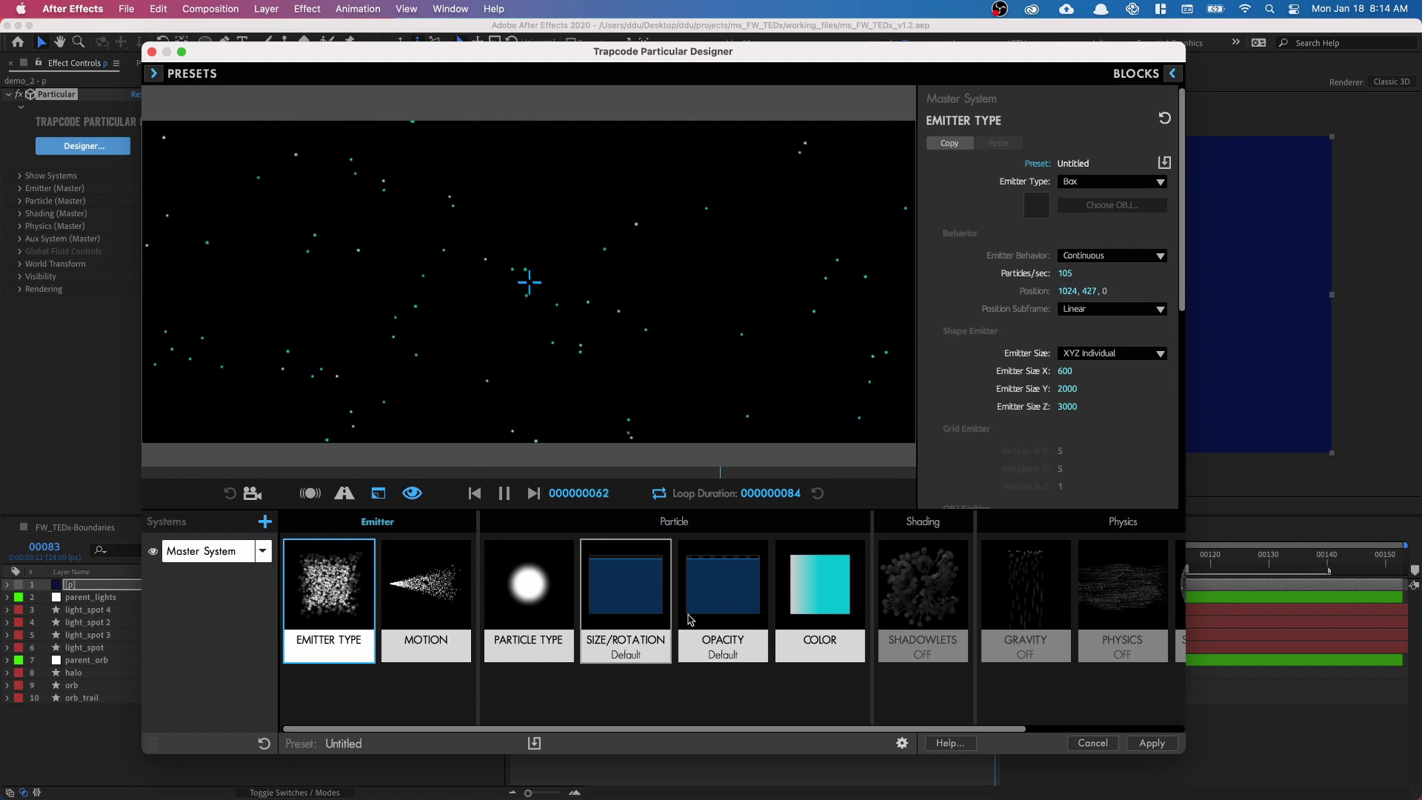
Recolor the gradient's white stop purple, BA01FF
{"action": "left_click", "coordinate": [795, 593]}
{"action": "double_click", "coordinate": [939, 323]}
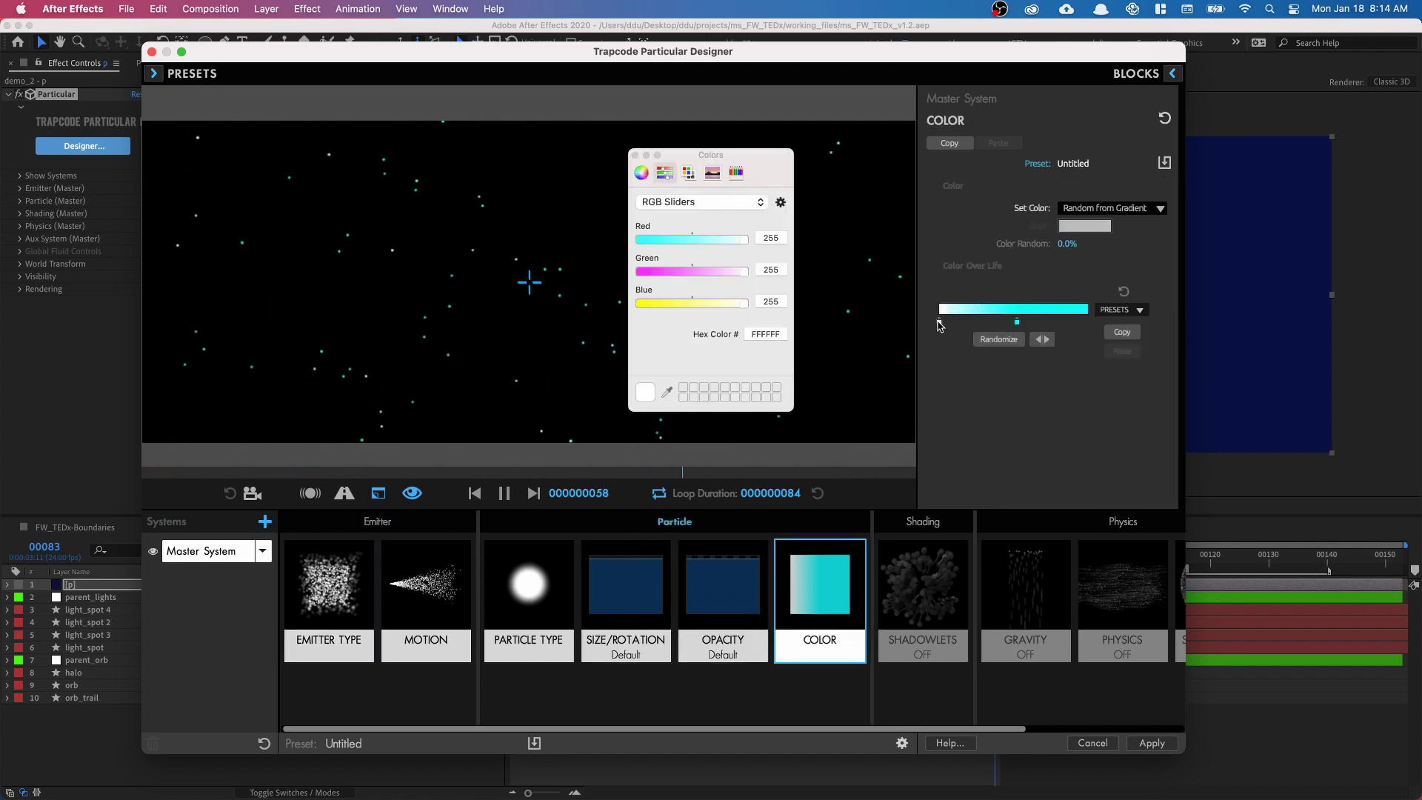
{"action": "left_click_drag", "start_coordinate": [674, 272], "coordinate": [745, 304]}
{"action": "left_click_drag", "start_coordinate": [721, 241], "coordinate": [697, 242]}
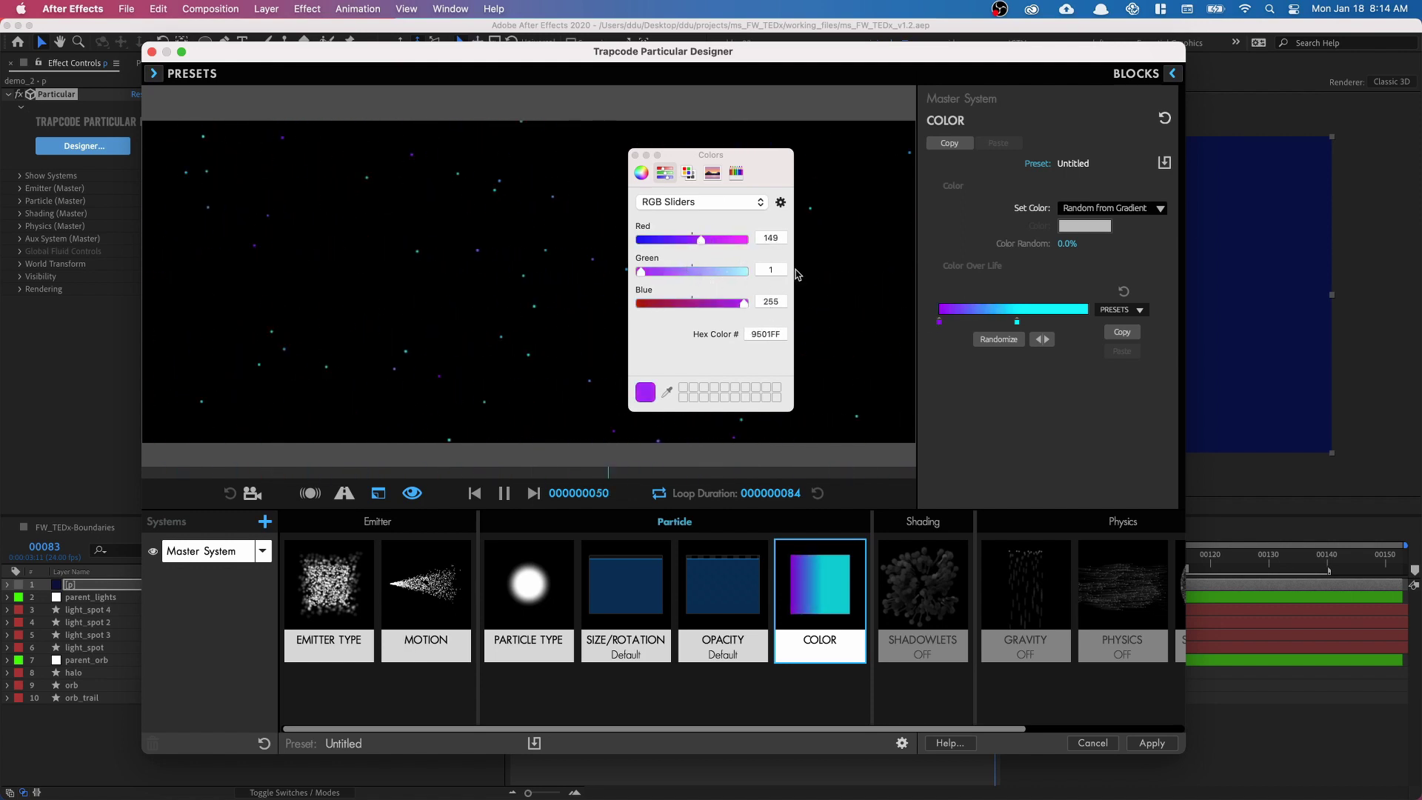
{"action": "left_click_drag", "start_coordinate": [707, 247], "coordinate": [723, 246]}
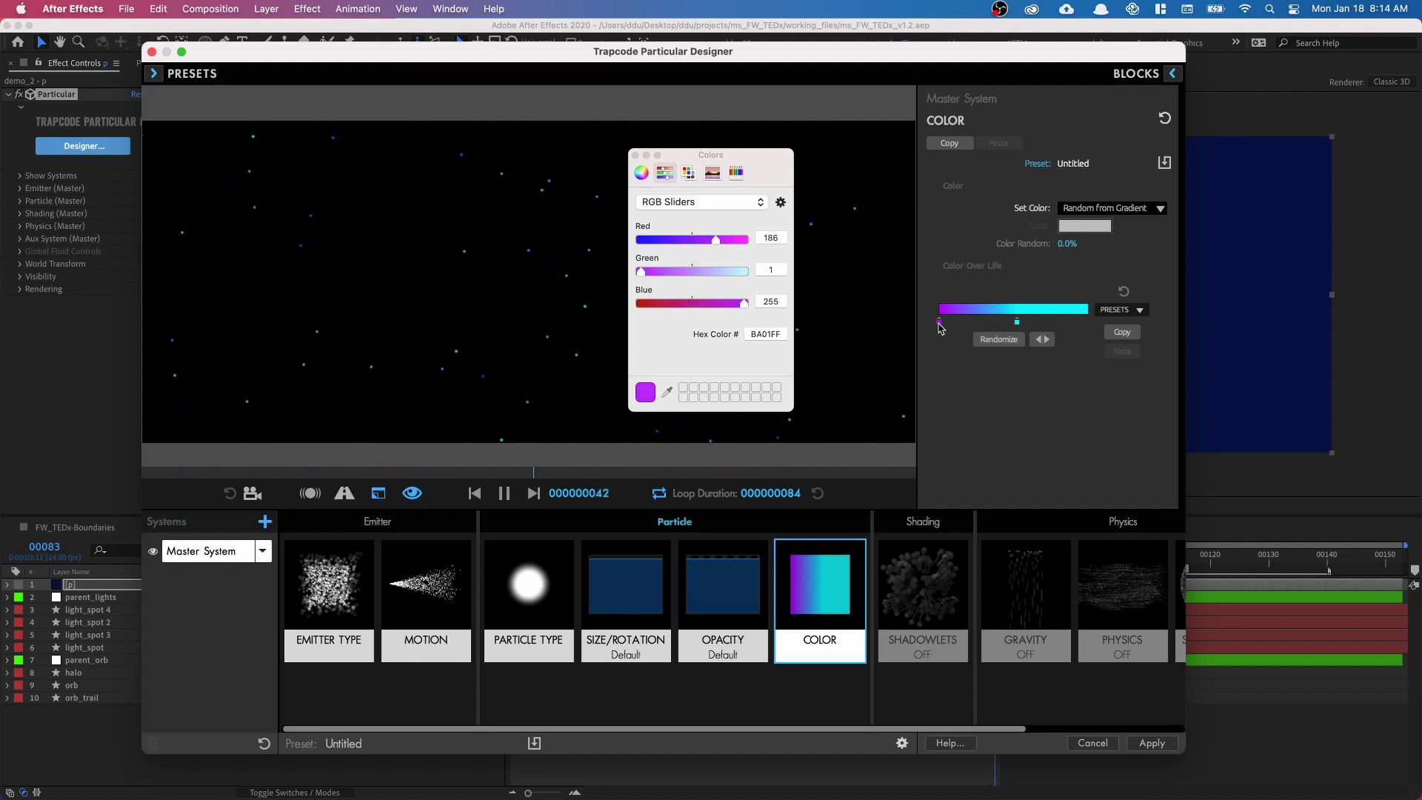
{"action": "left_click", "coordinate": [969, 325]}
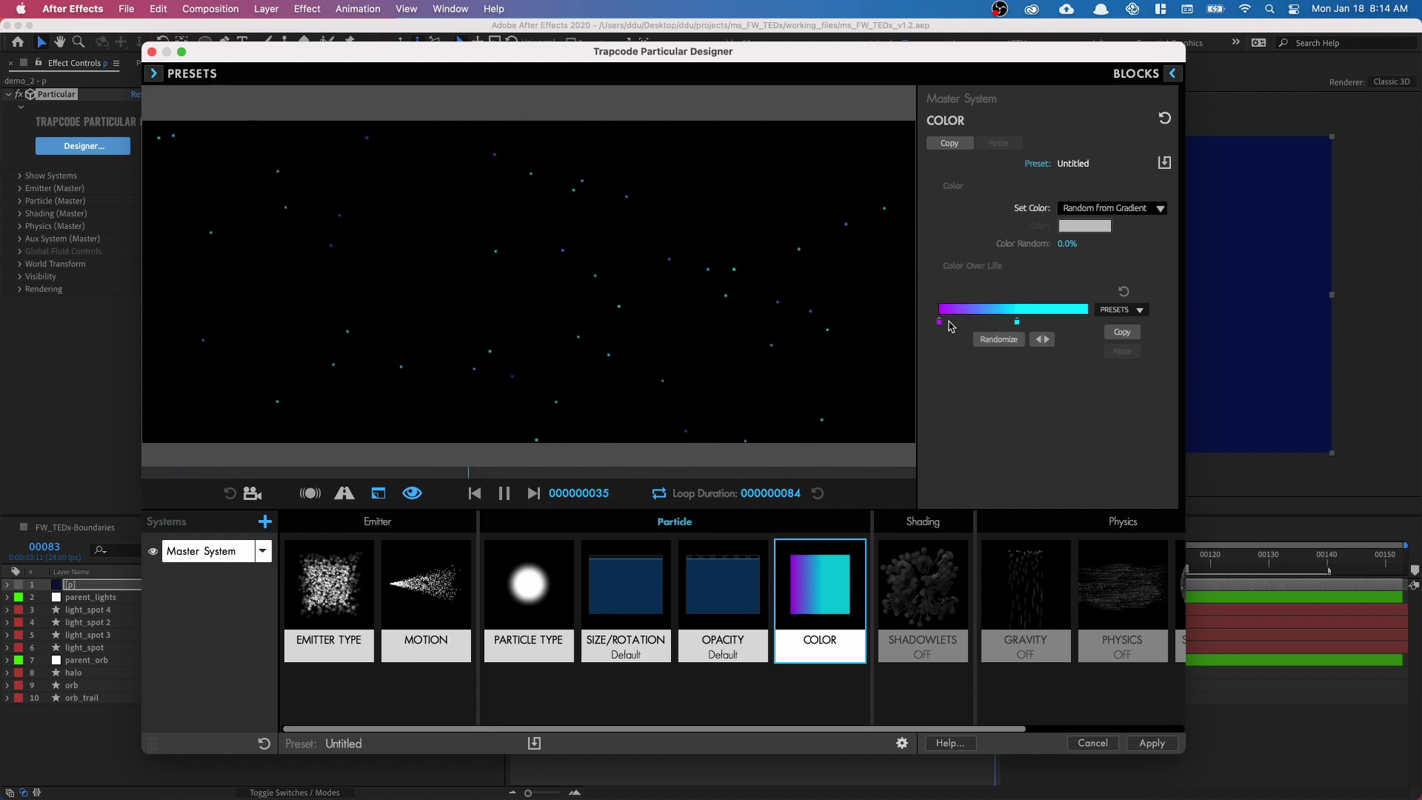
Move the purple stop against the cyan stop for a hard edge, and place two more purple stops near the gradient's start
{"action": "left_click_drag", "start_coordinate": [939, 321], "coordinate": [1015, 323]}
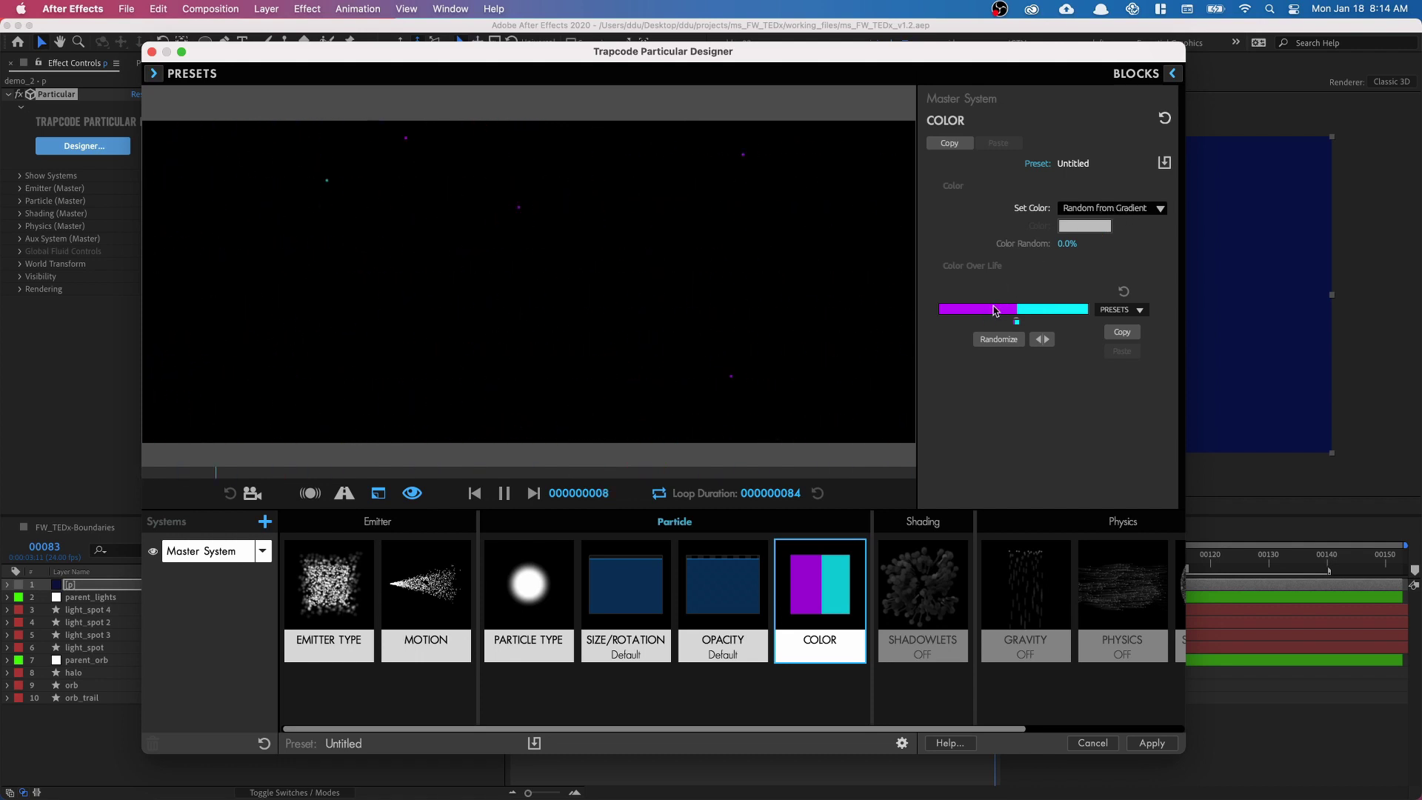
{"action": "left_click", "coordinate": [974, 320]}
{"action": "left_click_drag", "start_coordinate": [975, 323], "coordinate": [837, 326]}
{"action": "left_click_drag", "start_coordinate": [943, 326], "coordinate": [953, 326]}
{"action": "left_click_drag", "start_coordinate": [975, 323], "coordinate": [960, 326]}
Recolor the gradient's first purple stop white, FFFFFF, and move it against the neighbouring purple stop for a hard edge
{"action": "double_click", "coordinate": [950, 323]}
{"action": "left_click", "coordinate": [742, 271]}
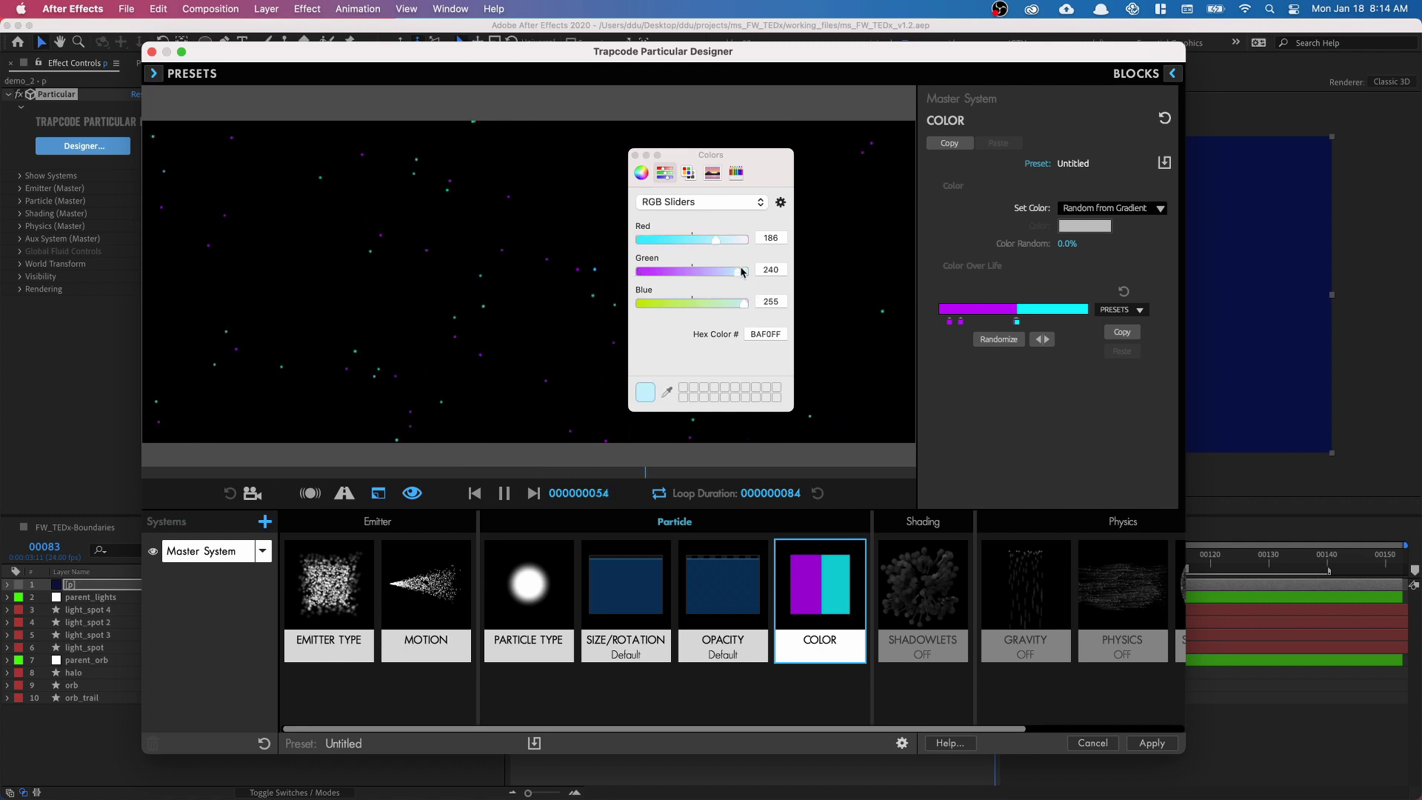
{"action": "left_click_drag", "start_coordinate": [742, 271], "coordinate": [749, 271]}
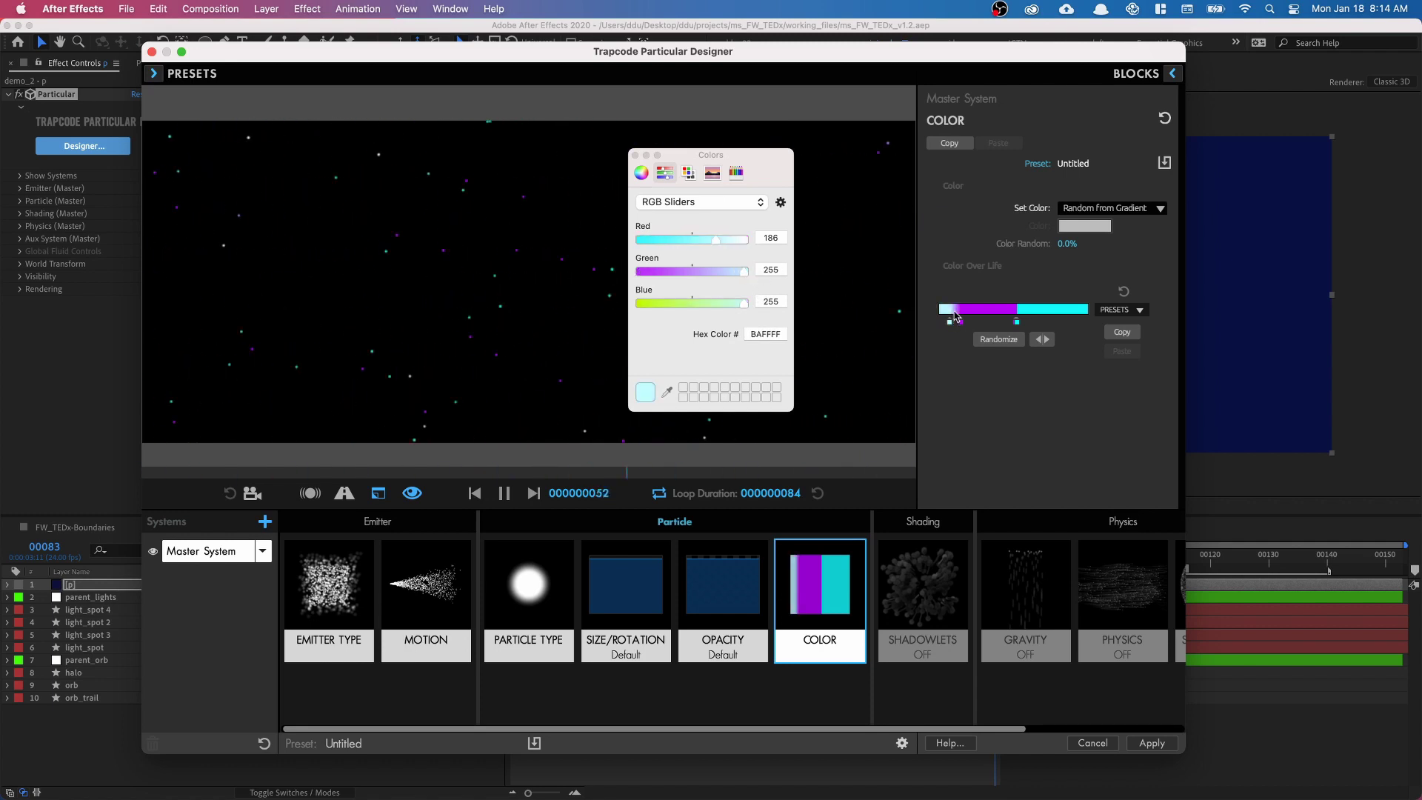
{"action": "left_click", "coordinate": [742, 240]}
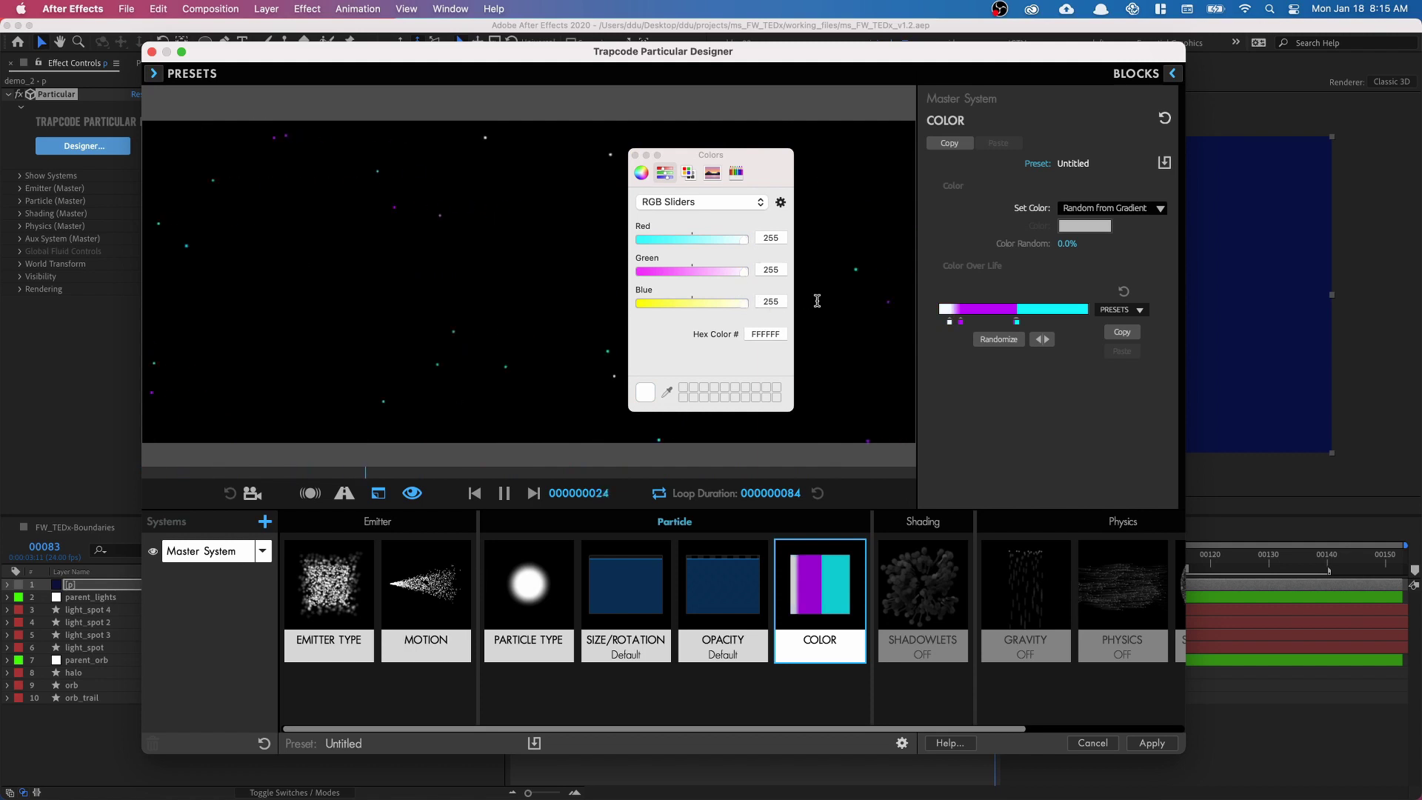
{"action": "left_click", "coordinate": [950, 323]}
{"action": "left_click_drag", "start_coordinate": [951, 328], "coordinate": [959, 327]}
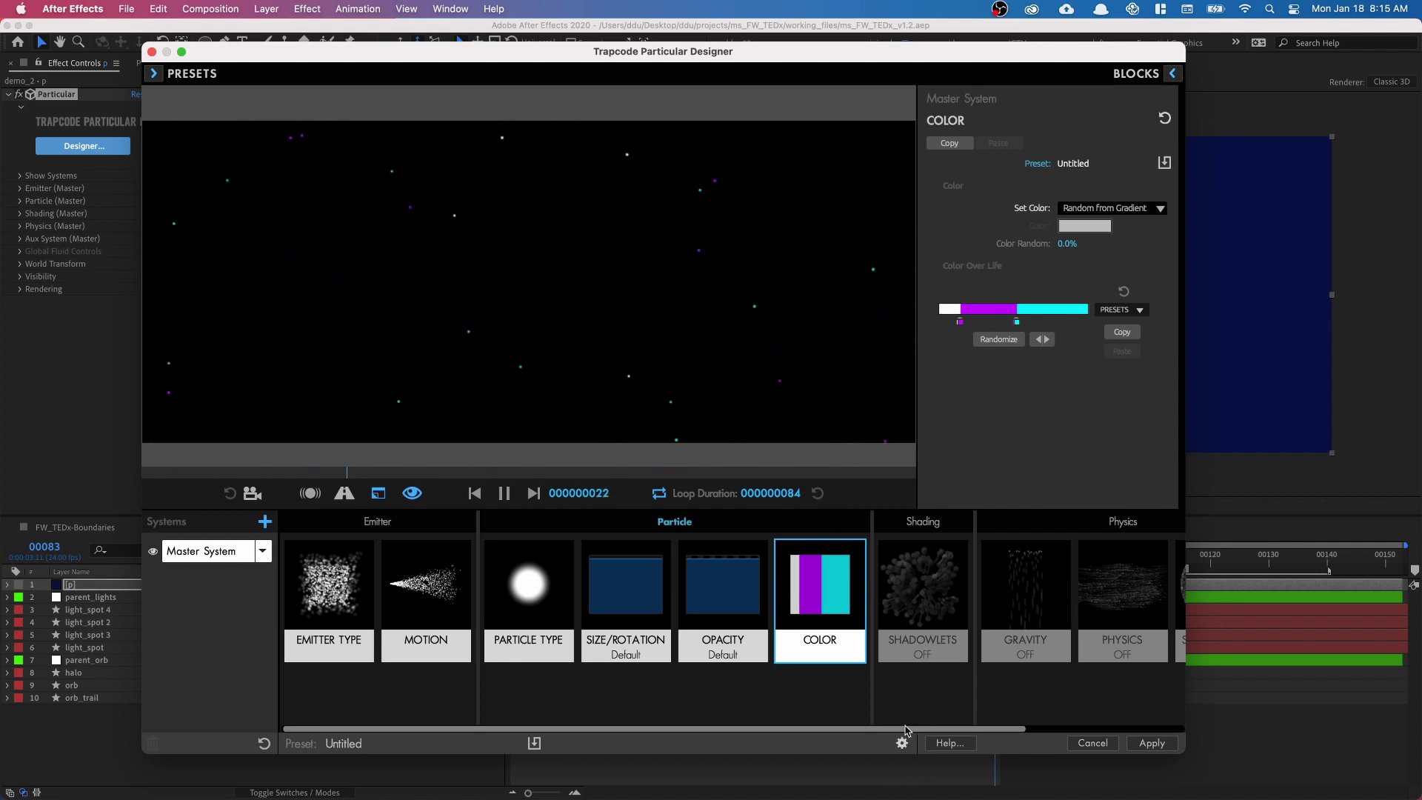
Widen the Designer window and set the Aux system's Emit to Continuously
{"action": "left_click_drag", "start_coordinate": [908, 729], "coordinate": [1057, 723]}
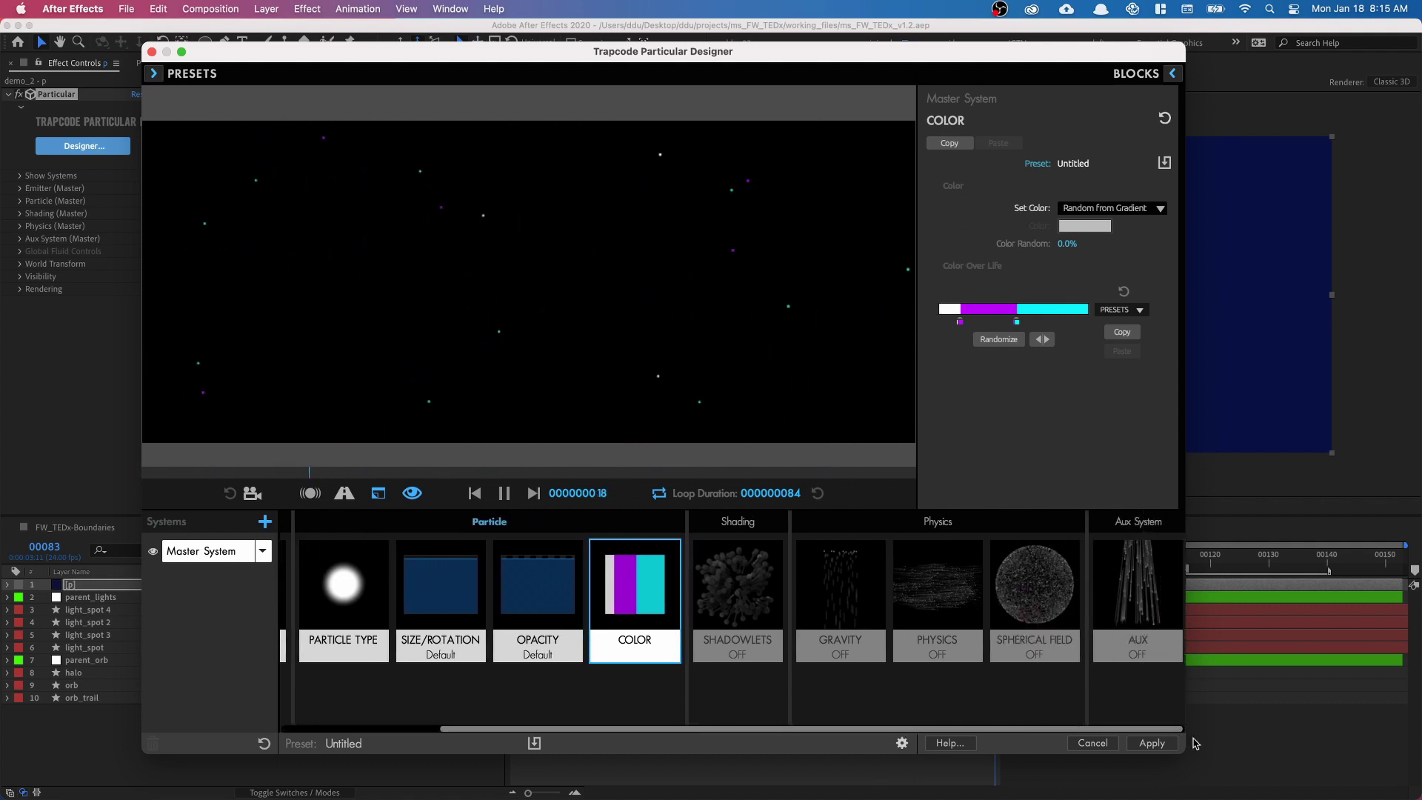
{"action": "left_click_drag", "start_coordinate": [1184, 695], "coordinate": [1409, 682]}
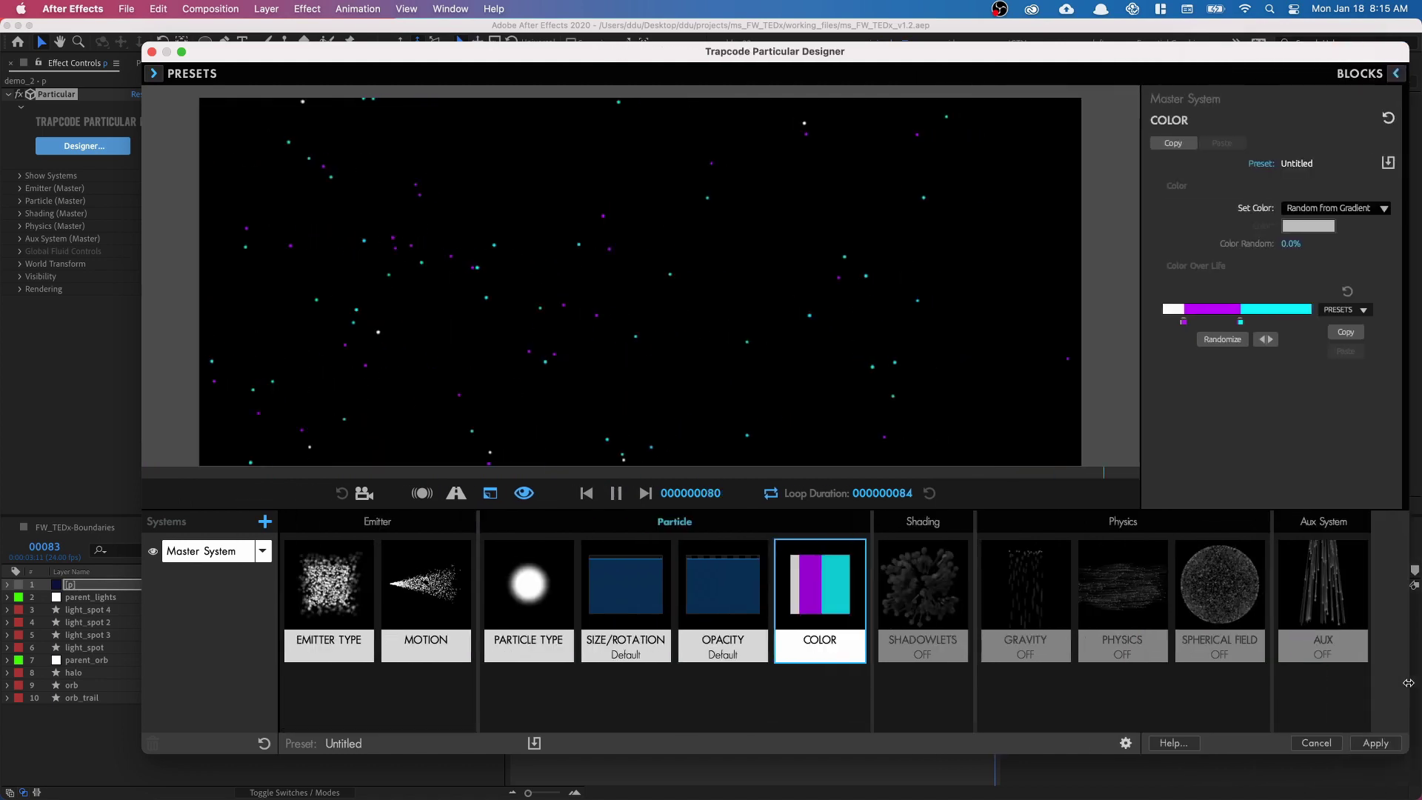
{"action": "left_click", "coordinate": [1326, 598]}
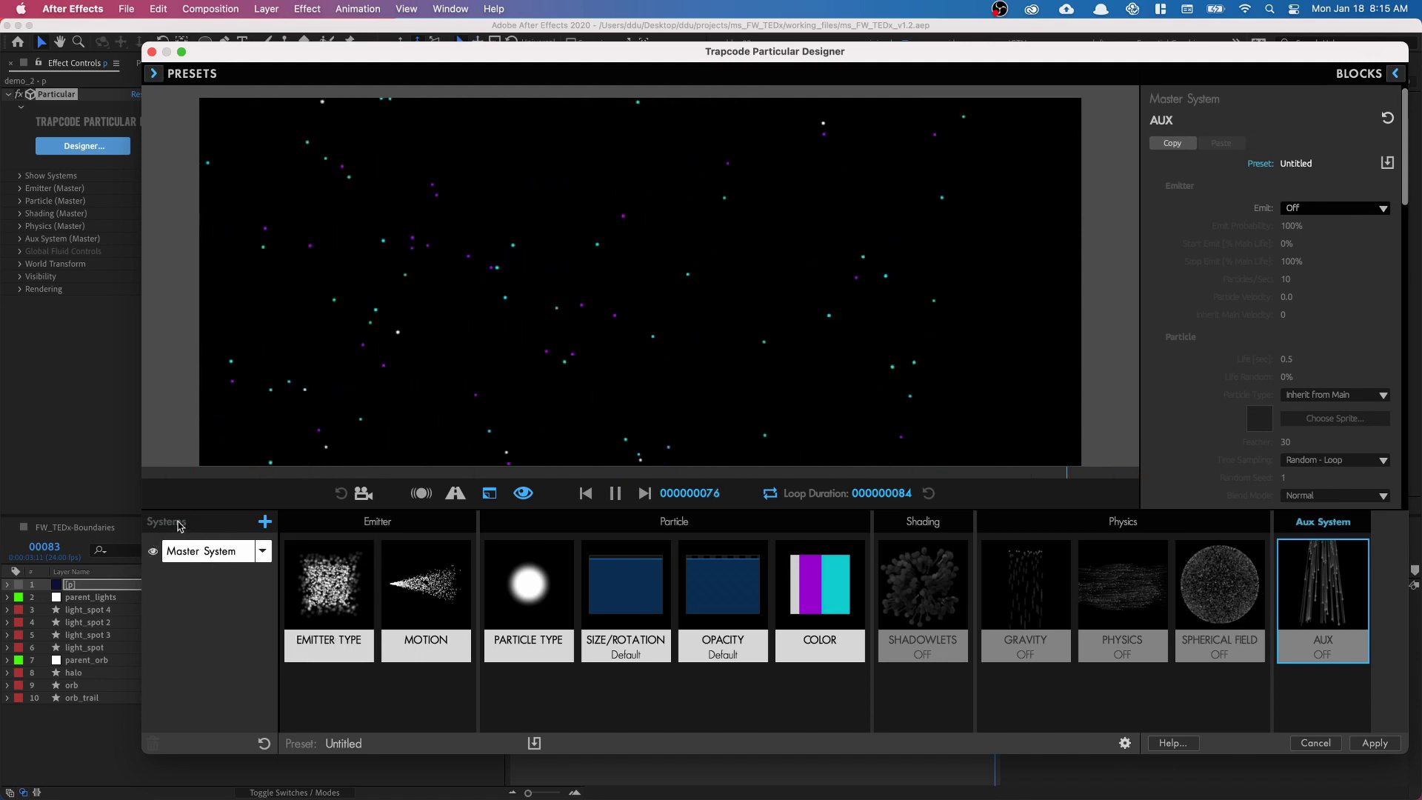
{"action": "left_click", "coordinate": [1343, 211]}
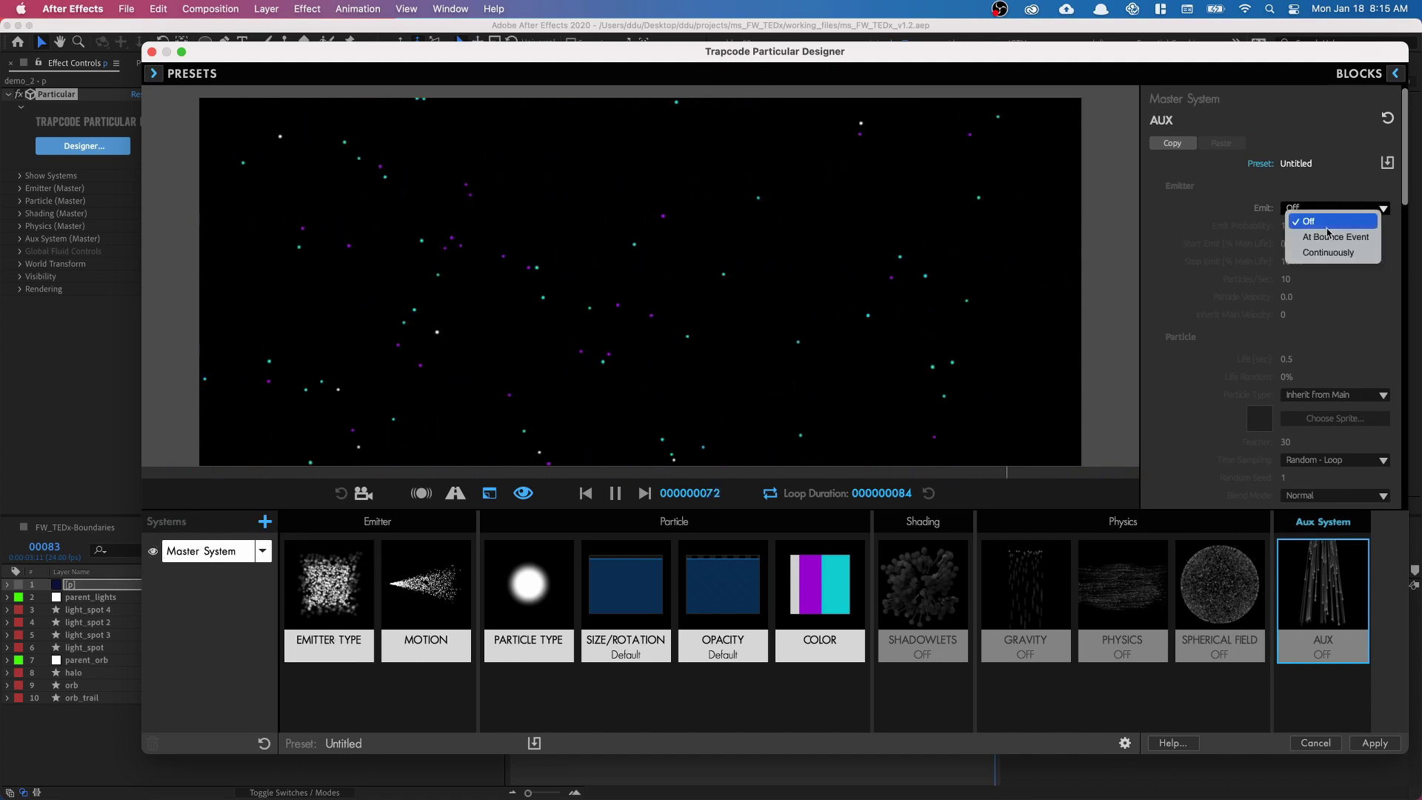
{"action": "left_click", "coordinate": [1328, 252]}
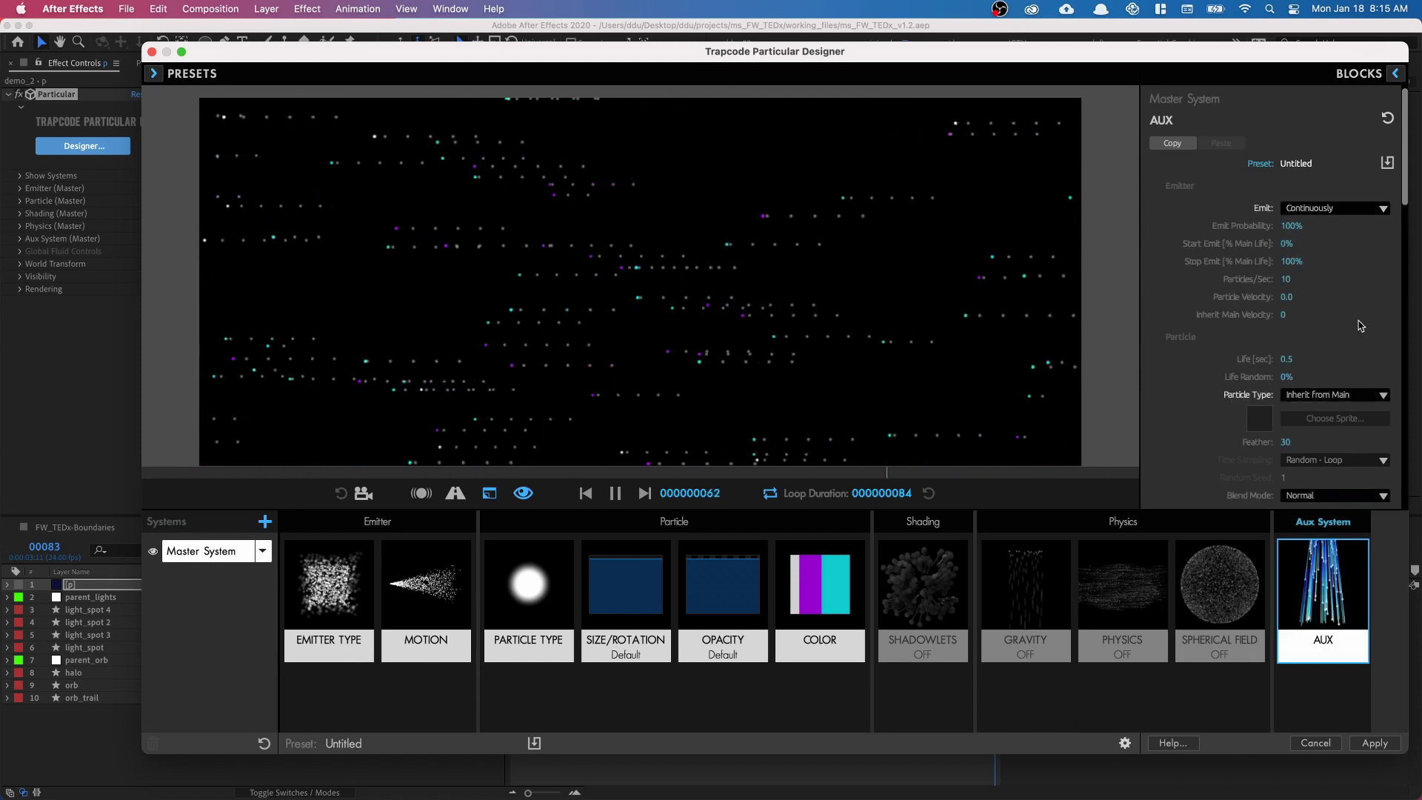
Set the Aux particles' Life to 3 seconds and their Feather to 0
{"action": "scroll", "coordinate": [1406, 207], "scroll_direction": "down", "scroll_amount": 1}
{"action": "scroll", "coordinate": [1406, 207], "scroll_direction": "up", "scroll_amount": 1}
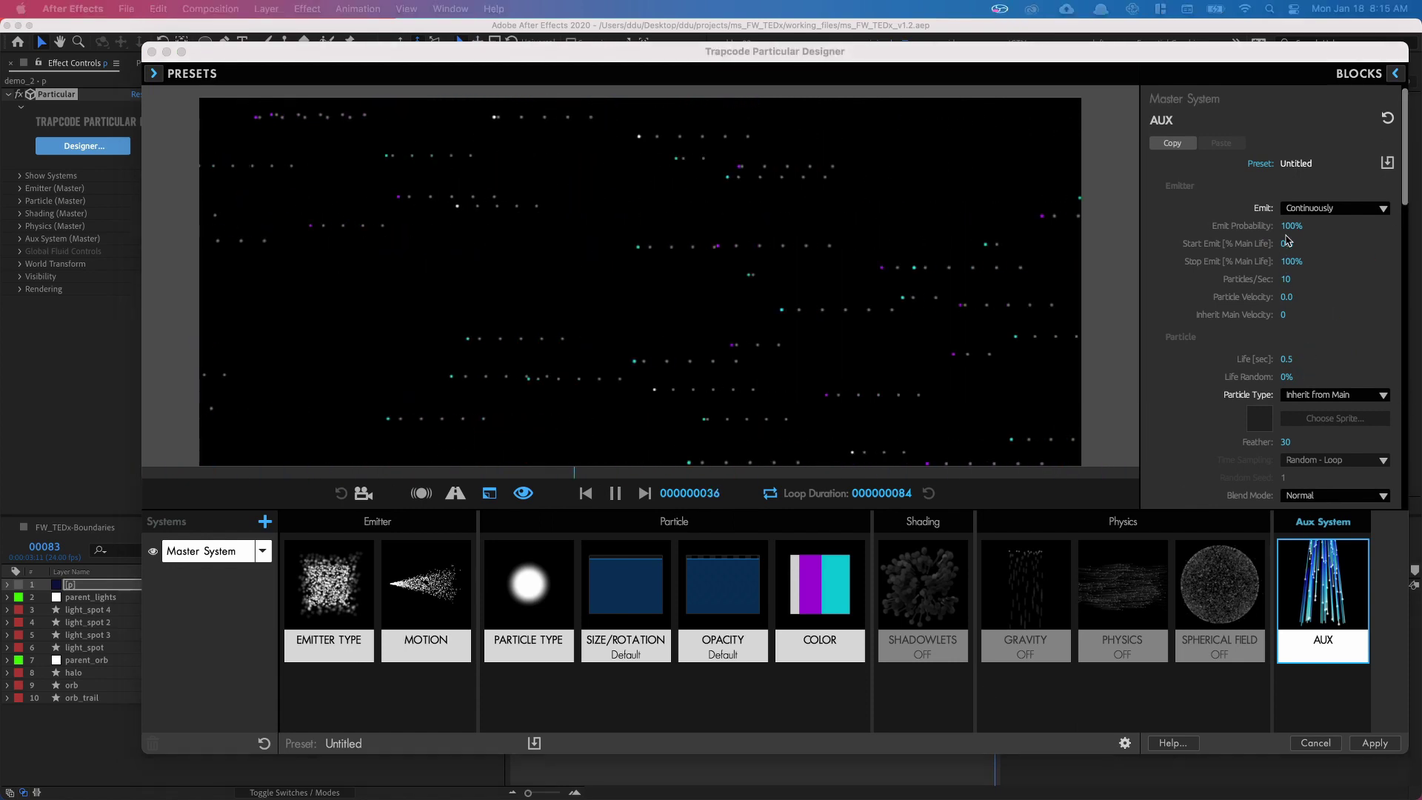
{"action": "left_click", "coordinate": [1293, 359]}
{"action": "key", "text": "super+a"}
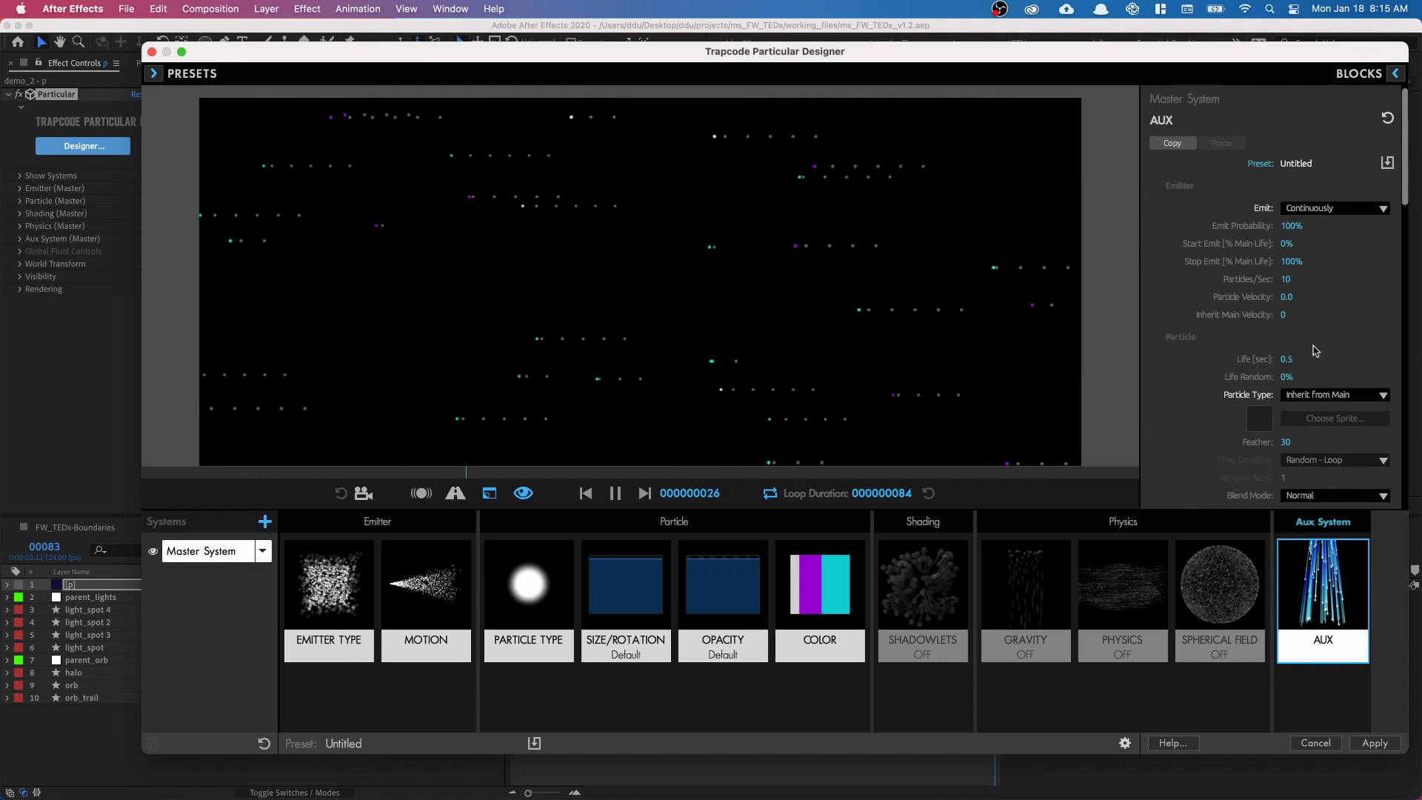
{"action": "type", "text": "3"}
{"action": "key", "text": "Return"}
{"action": "left_click_drag", "start_coordinate": [1405, 207], "coordinate": [1407, 259]}
{"action": "left_click_drag", "start_coordinate": [1212, 244], "coordinate": [1293, 245]}
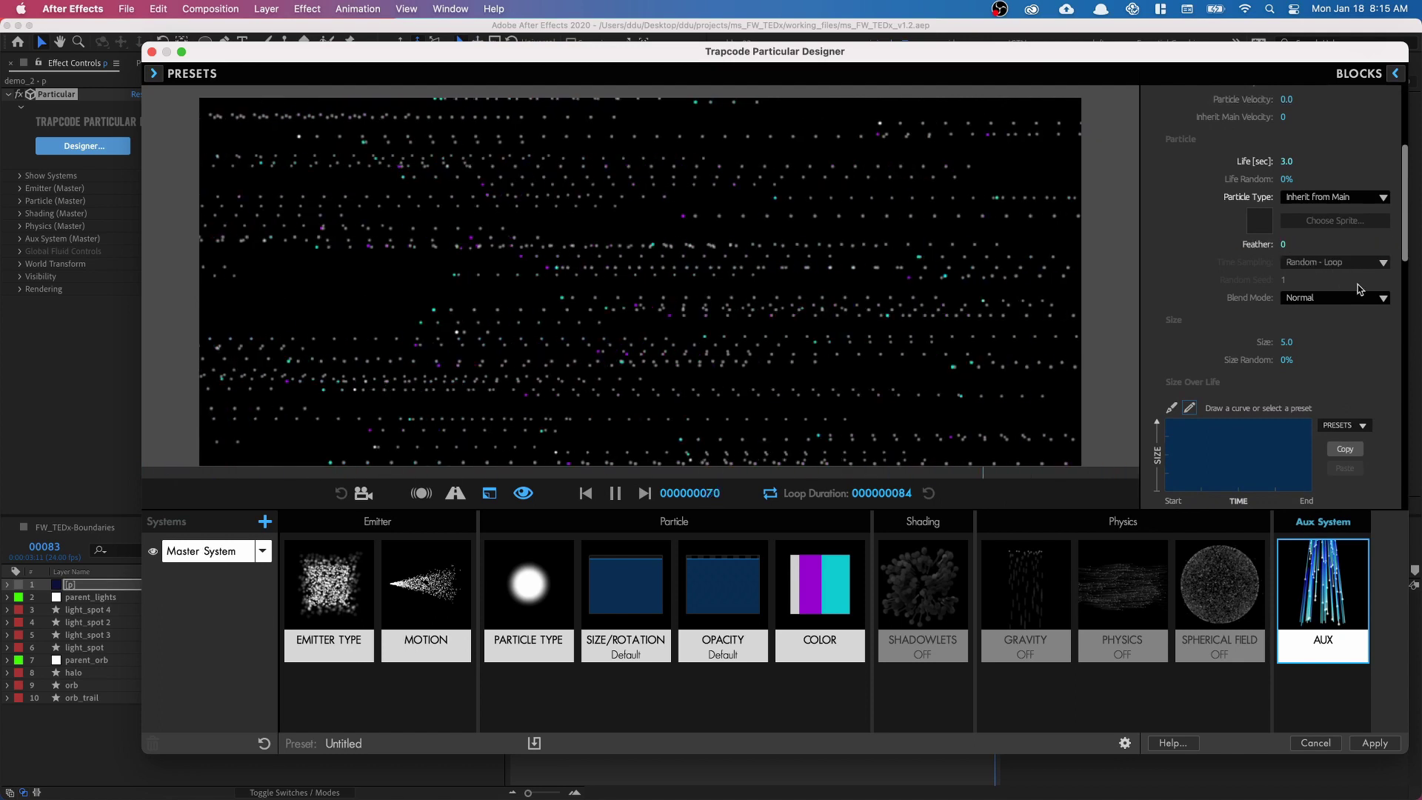
Set the Aux system's Color From Main to 100%
{"action": "scroll", "coordinate": [1406, 279], "scroll_direction": "down", "scroll_amount": 10}
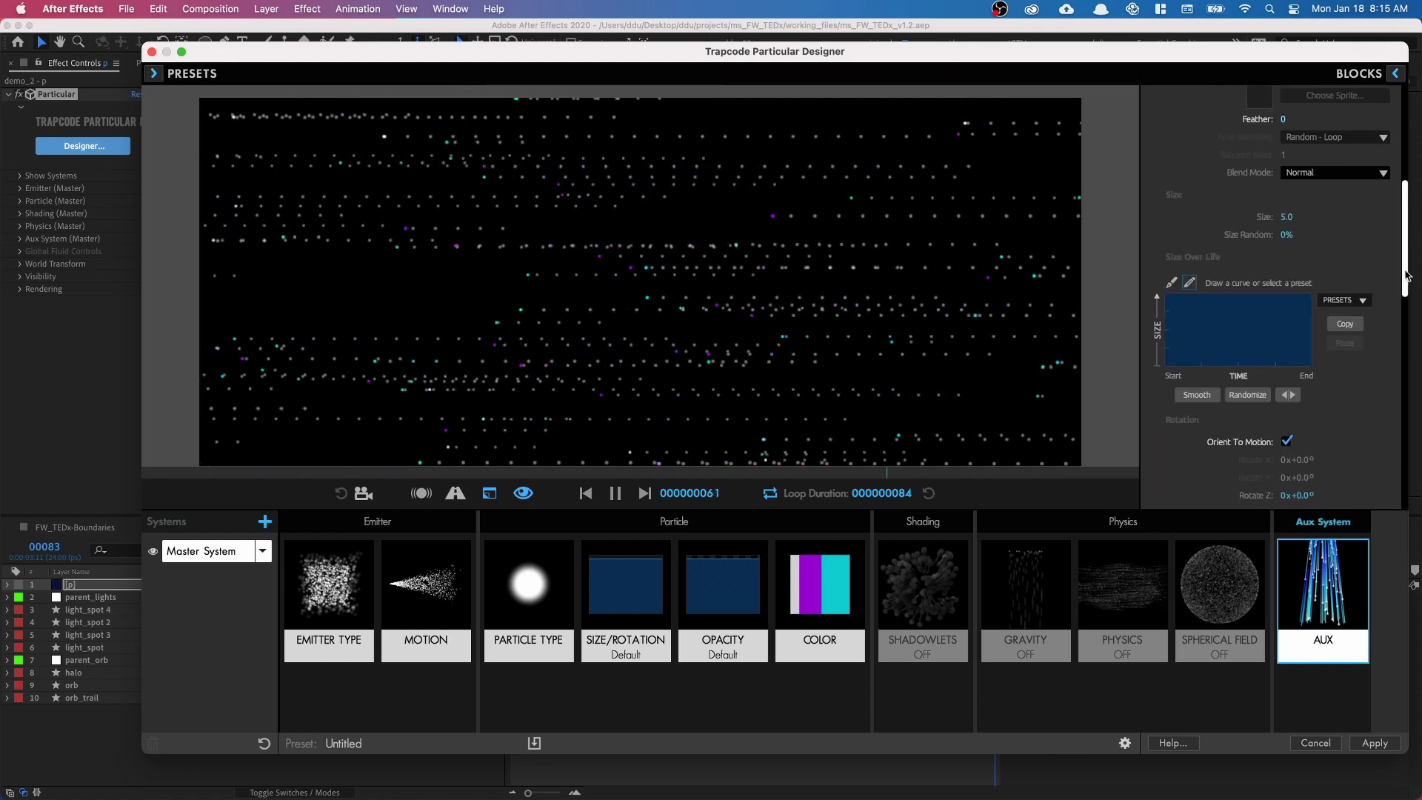
{"action": "scroll", "coordinate": [1389, 409], "scroll_direction": "down", "scroll_amount": 3}
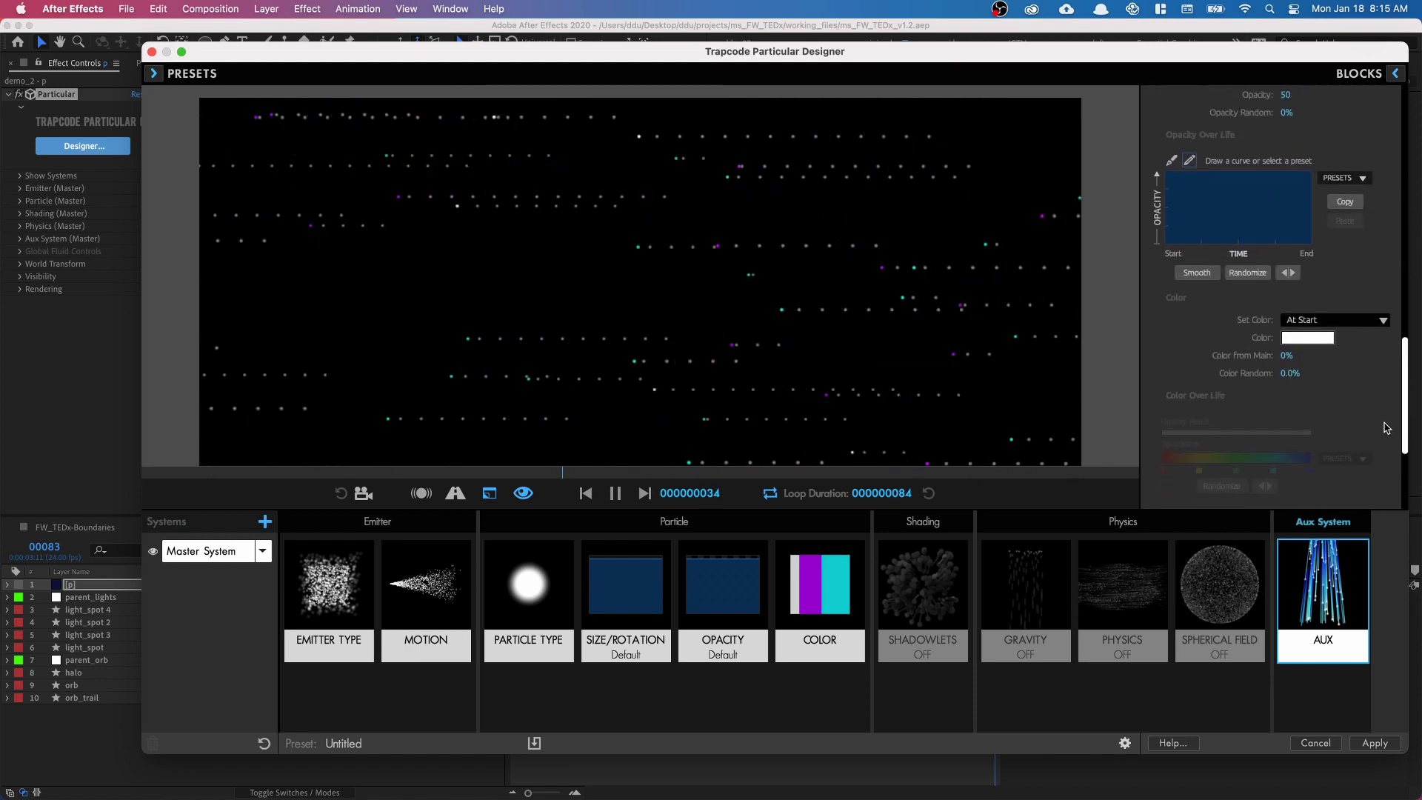
{"action": "left_click", "coordinate": [1347, 310]}
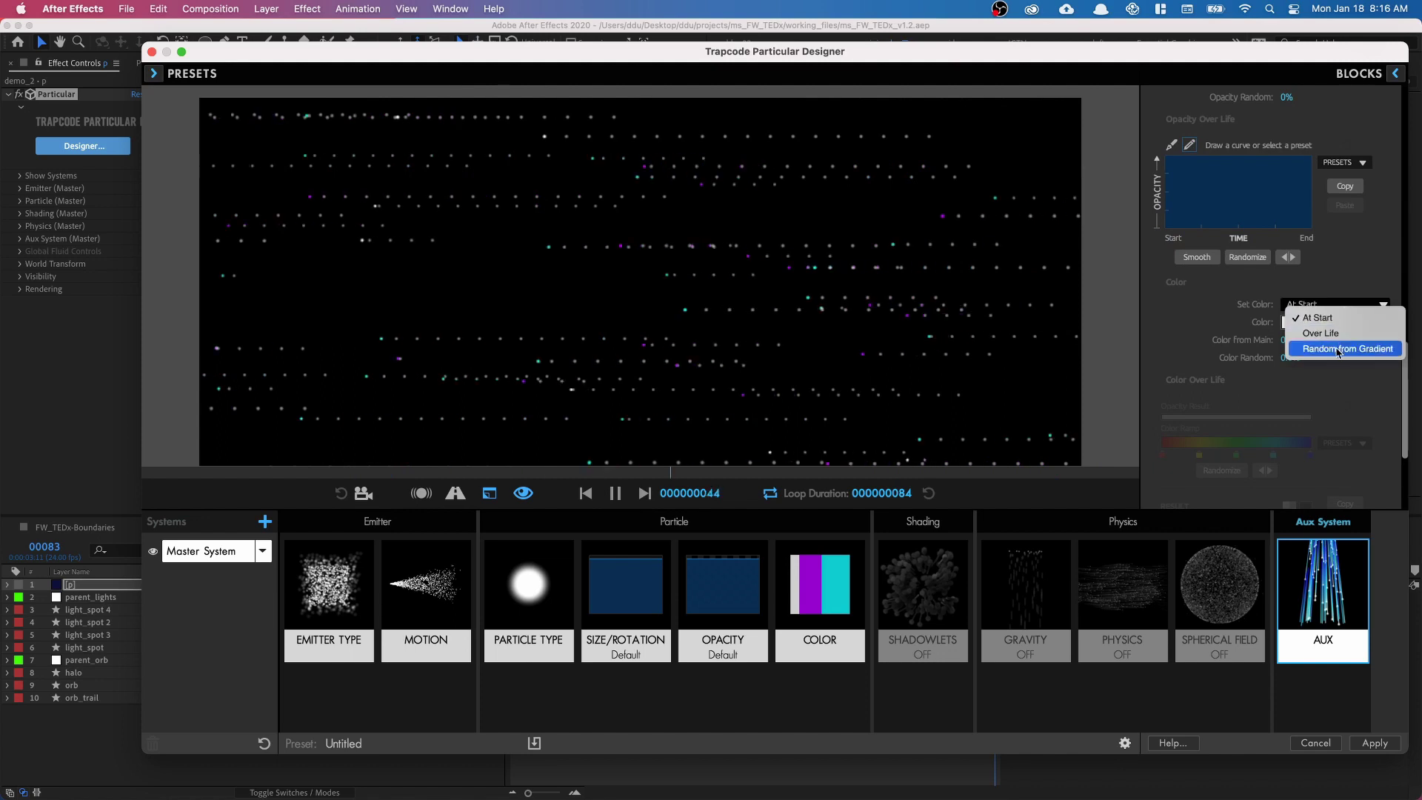
{"action": "left_click", "coordinate": [1336, 302]}
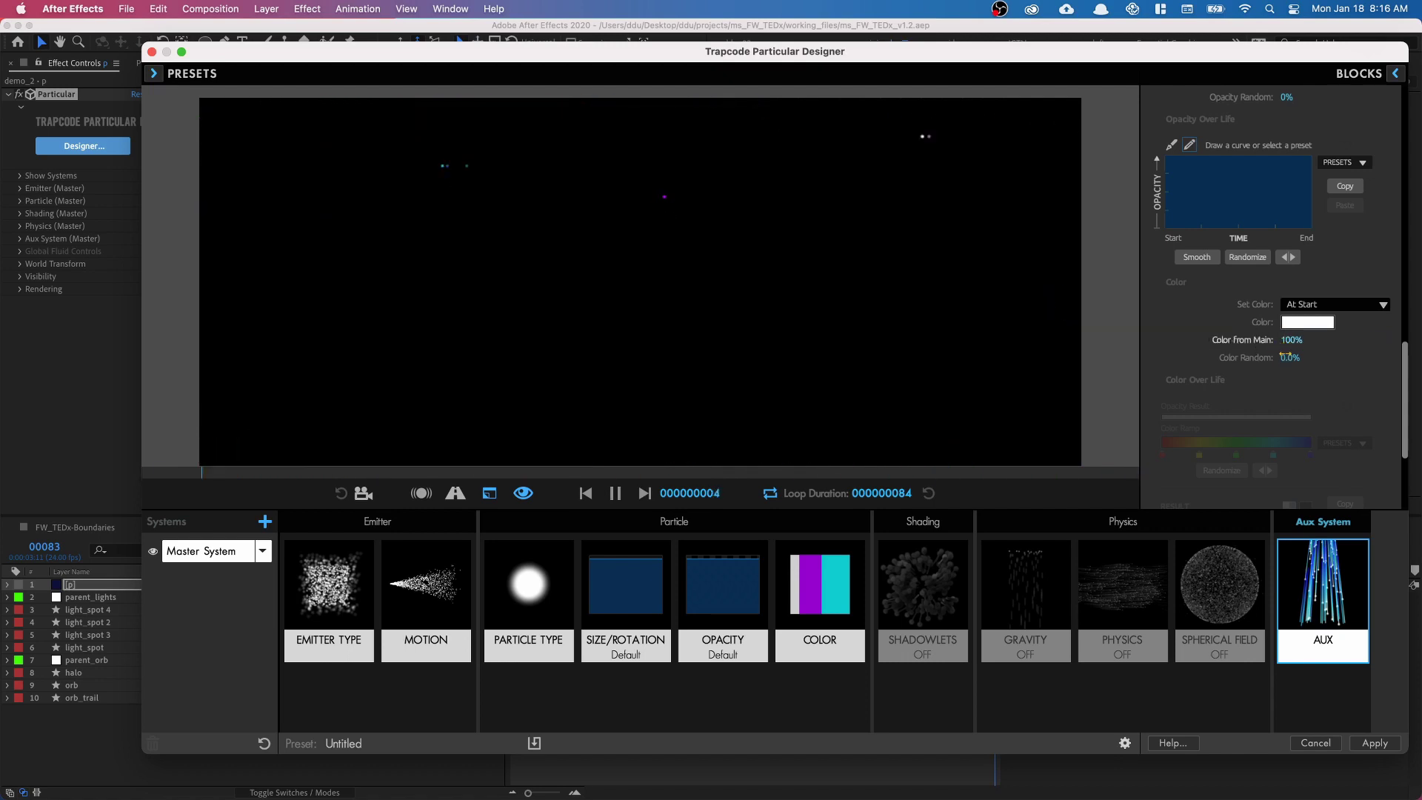
Set the Aux system's Particles/Sec to 150 so the trails read as continuous lines
{"action": "left_click_drag", "start_coordinate": [1407, 378], "coordinate": [1406, 365]}
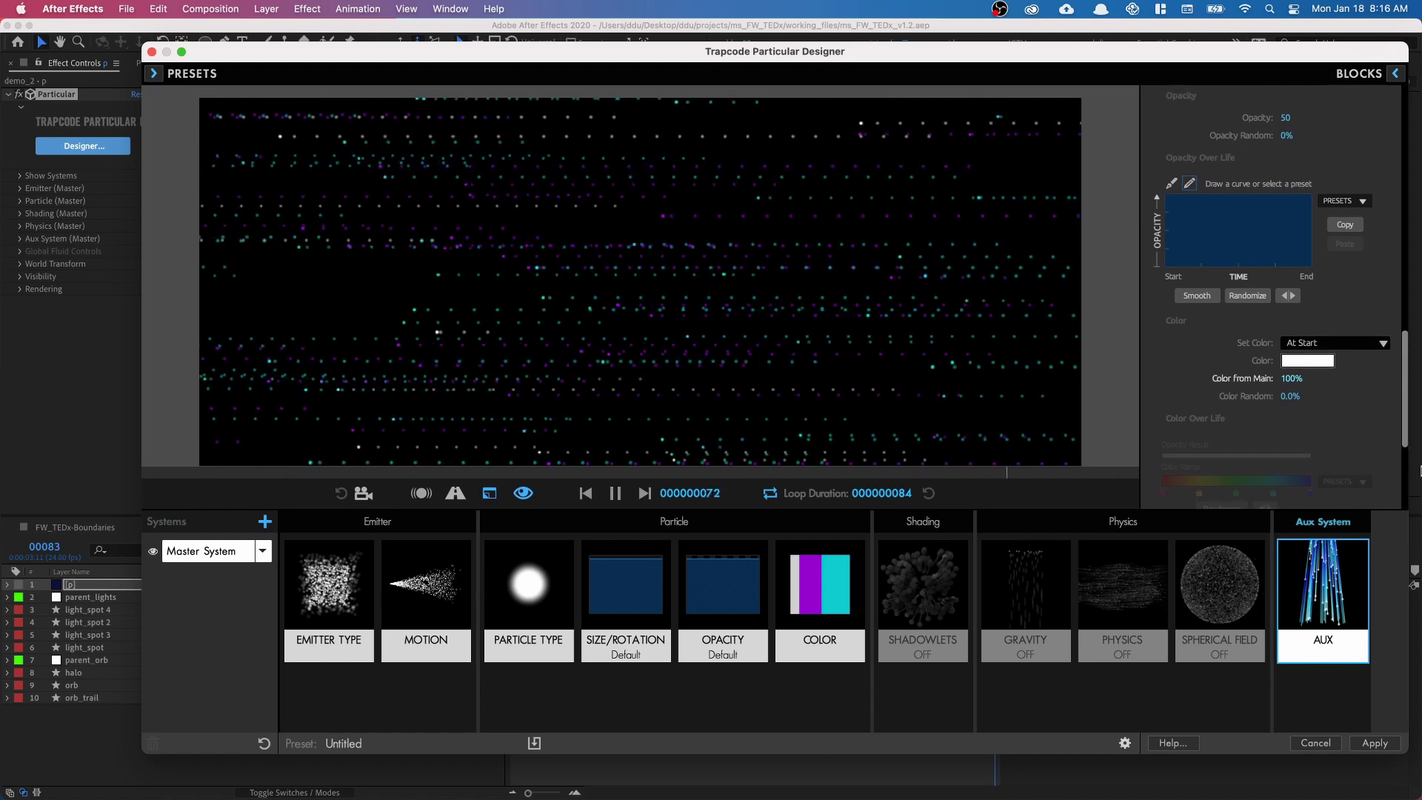
{"action": "left_click_drag", "start_coordinate": [1404, 428], "coordinate": [1356, 205]}
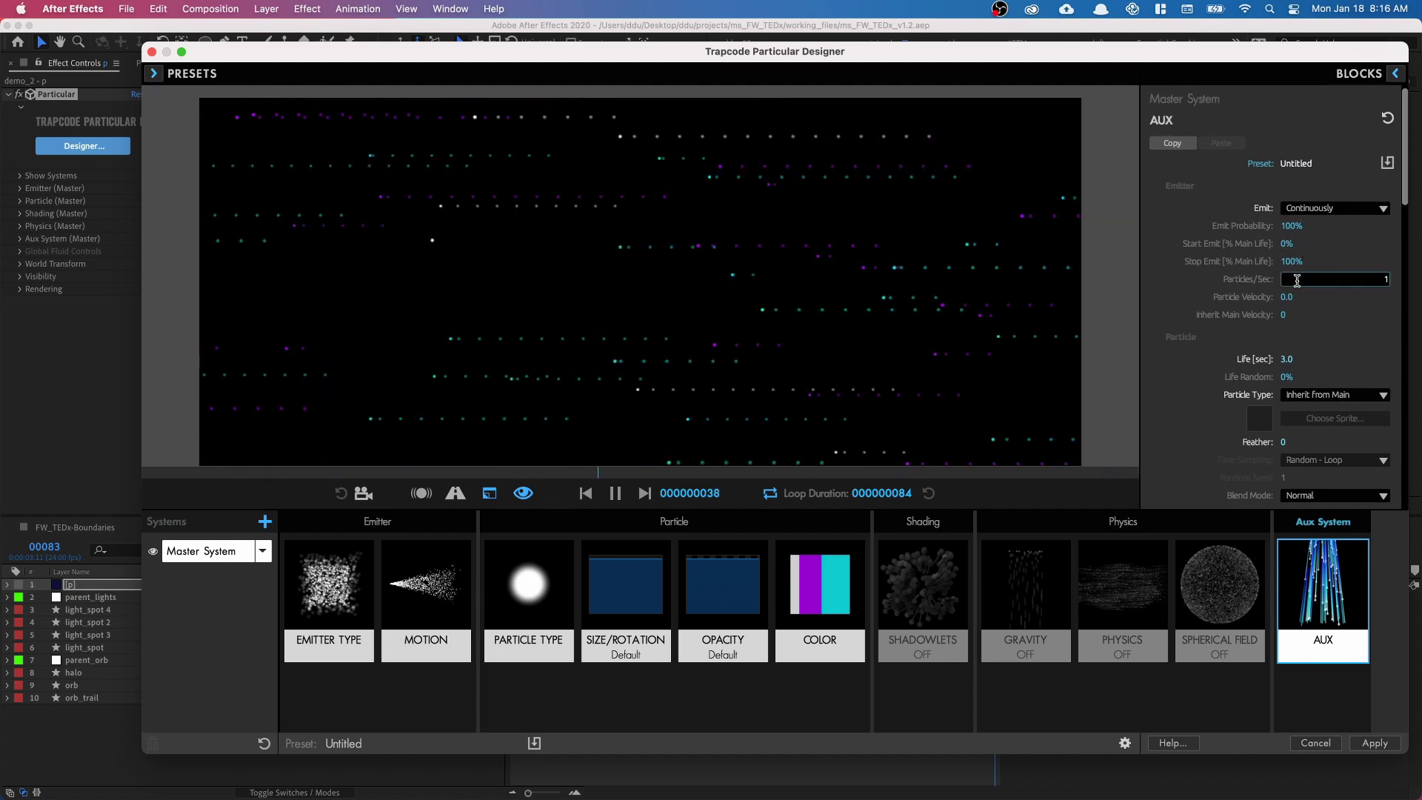
{"action": "key", "text": "Return"}
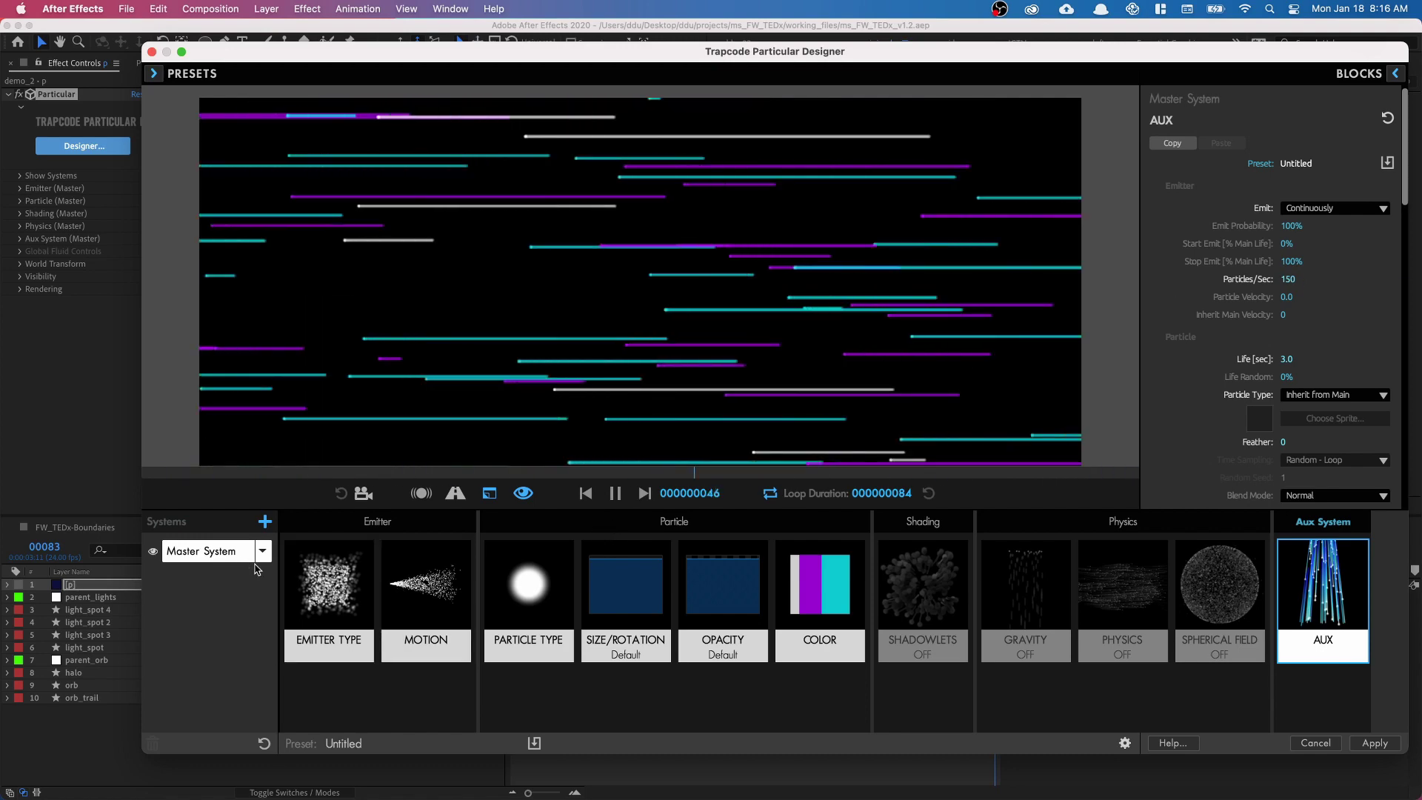
Try a main emitter rate of 1 particle per second and undo the change
{"action": "left_click", "coordinate": [308, 592]}
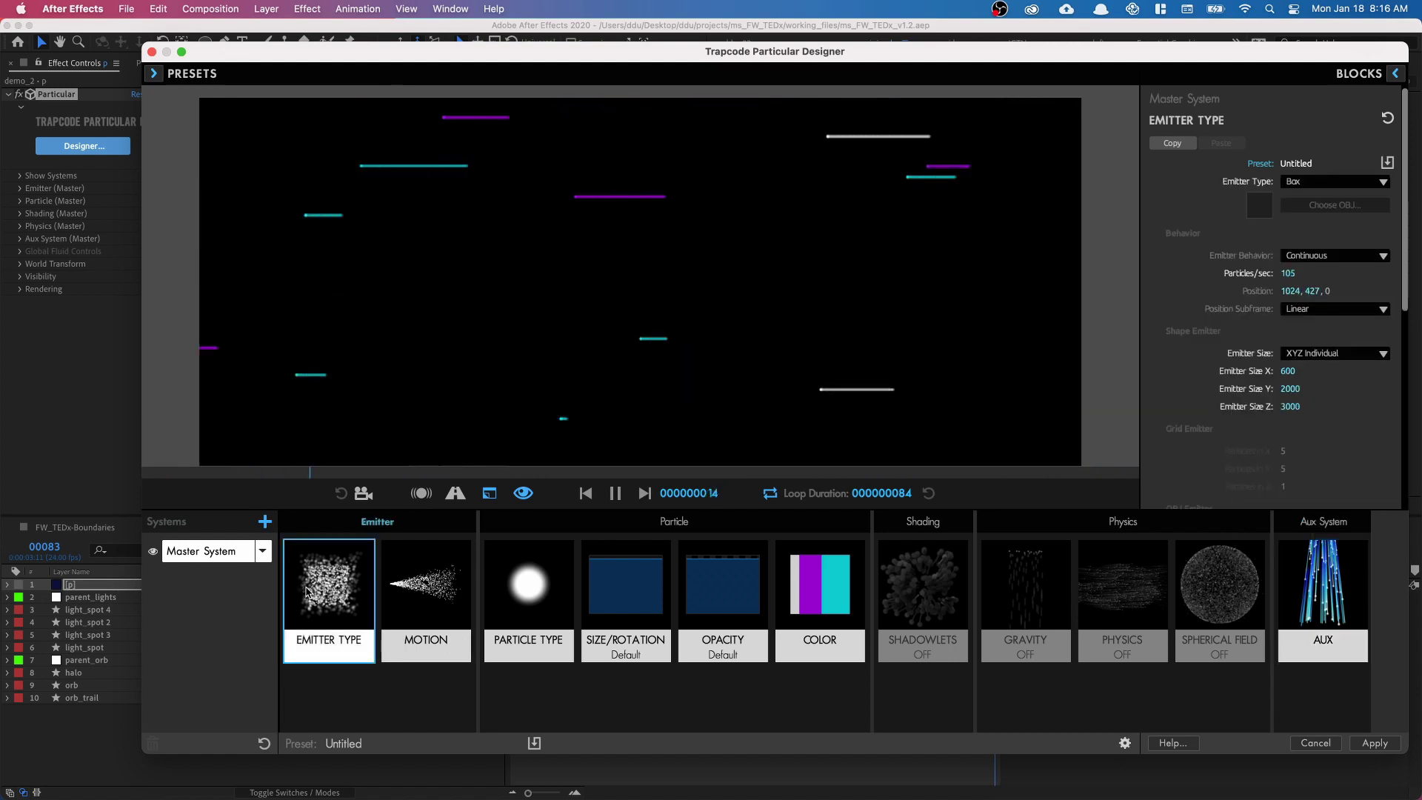
{"action": "left_click", "coordinate": [1300, 273]}
{"action": "type", "text": "1"}
{"action": "key", "text": "Return"}
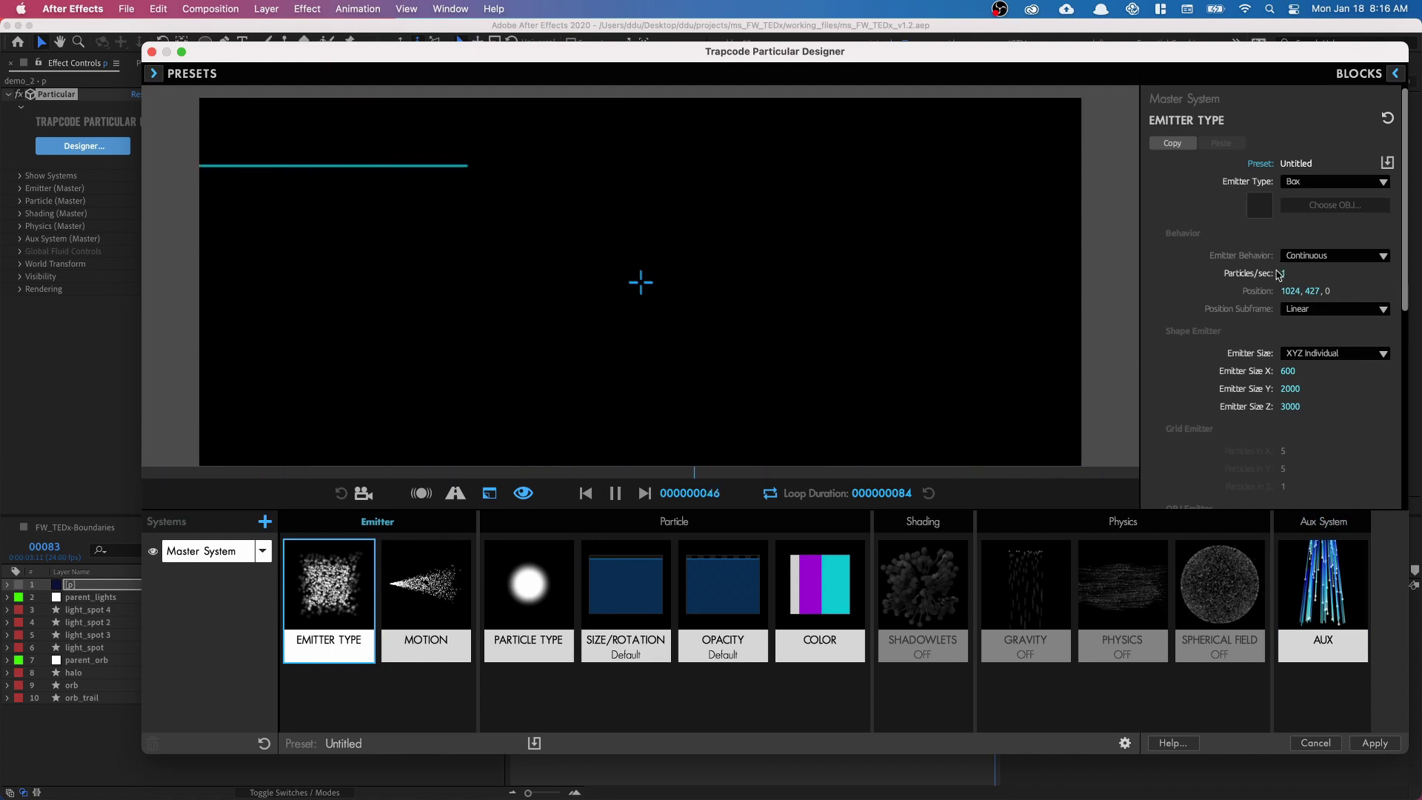
{"action": "key", "text": "super+z"}
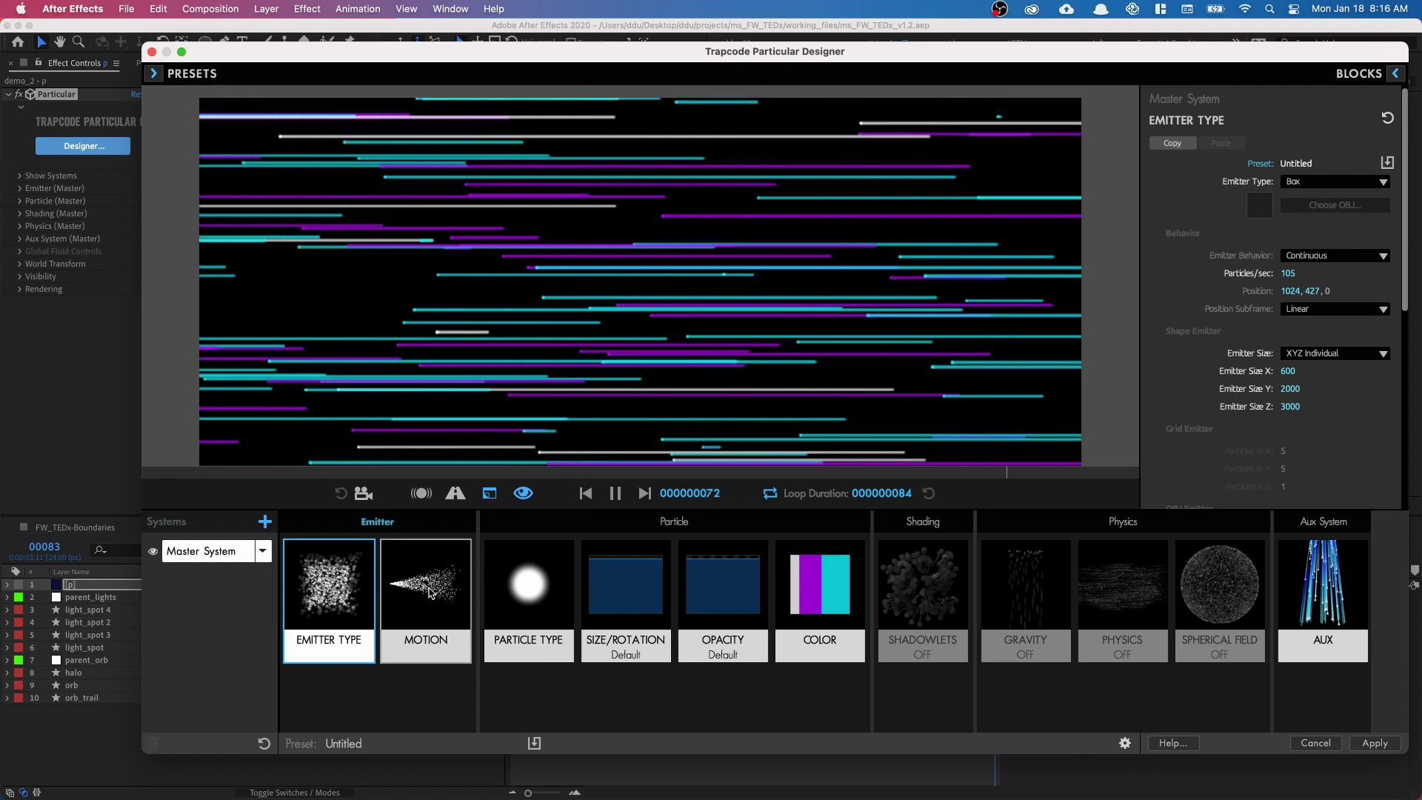
Set the main particles' Size to 0 and the Physics Time Factor in the Gravity block to 100
{"action": "left_click", "coordinate": [430, 593]}
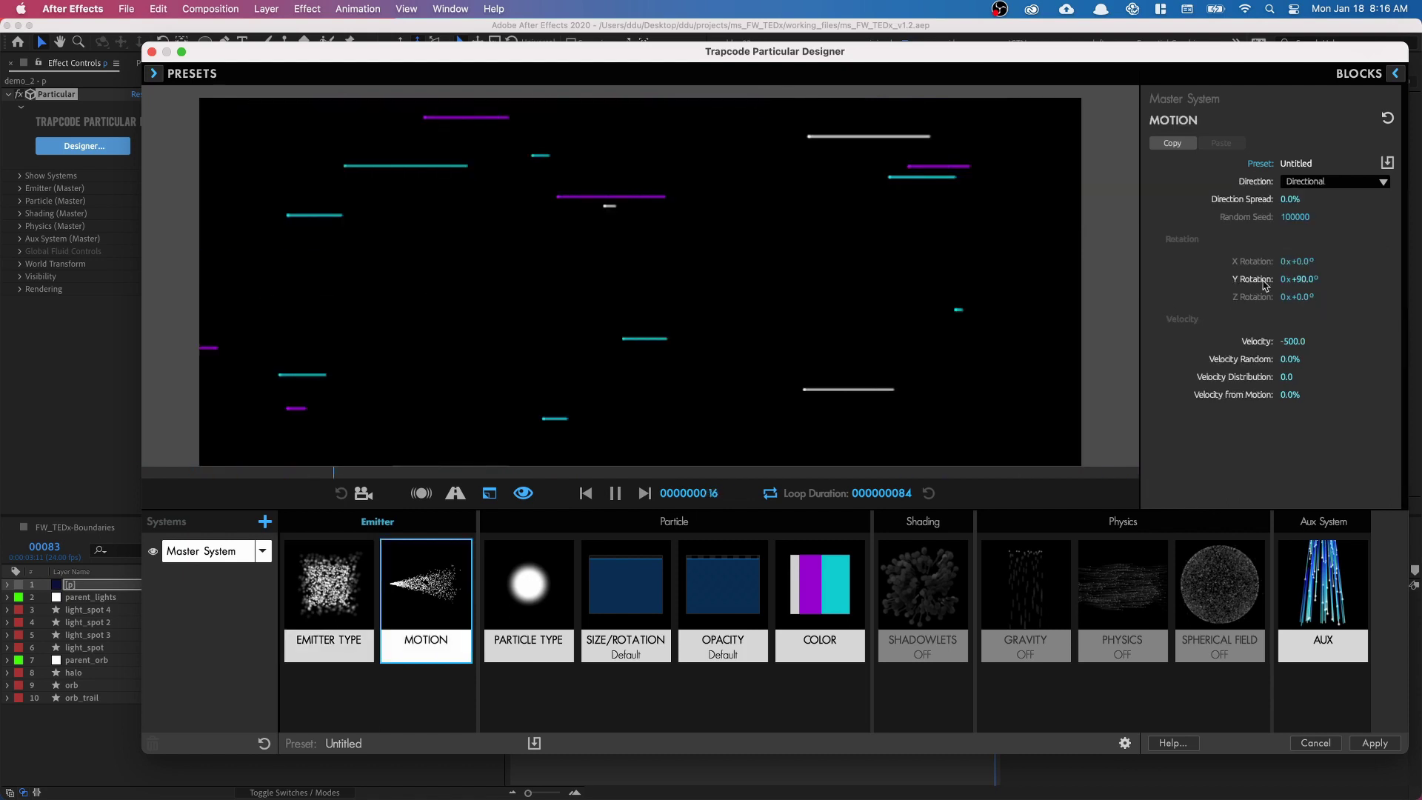
{"action": "left_click", "coordinate": [628, 595]}
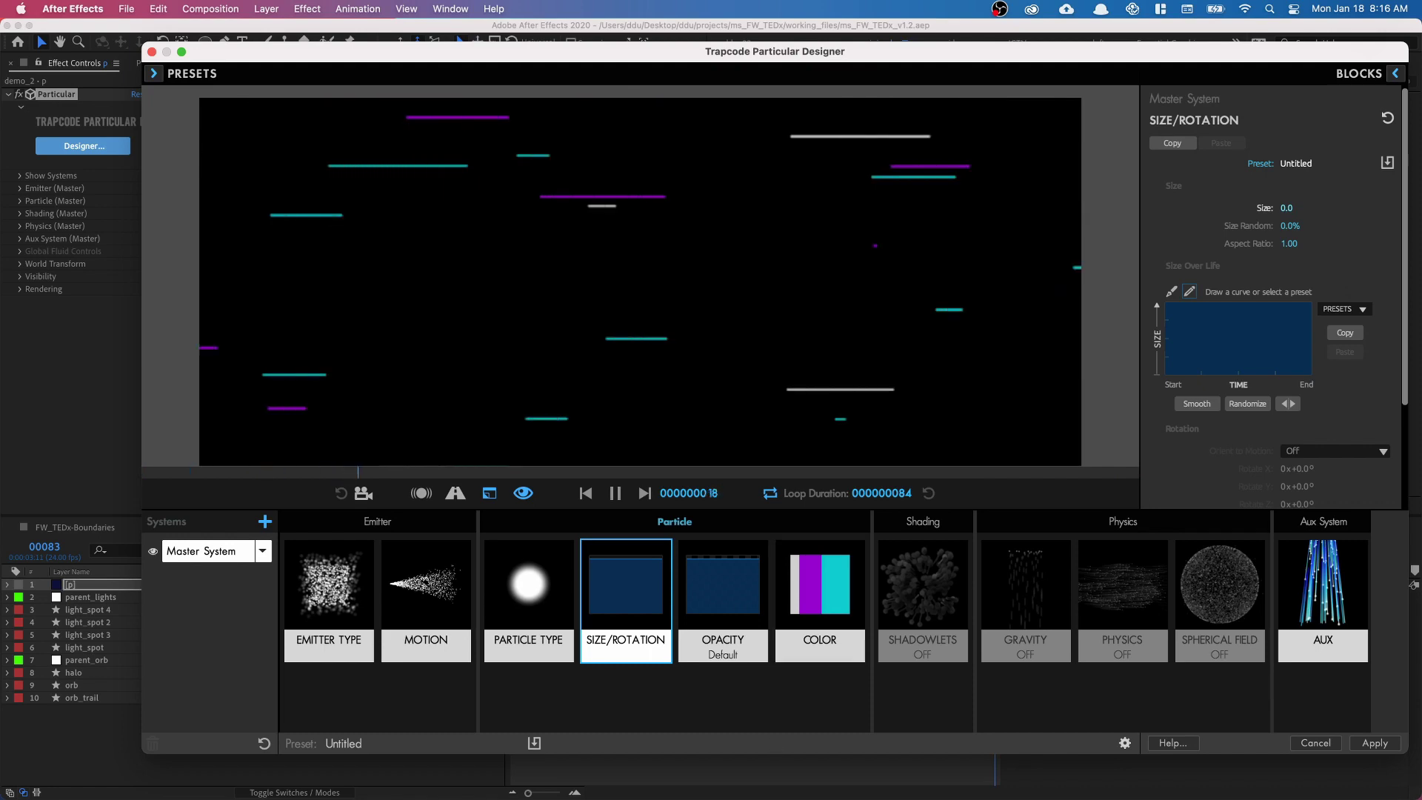
{"action": "left_click", "coordinate": [1008, 597]}
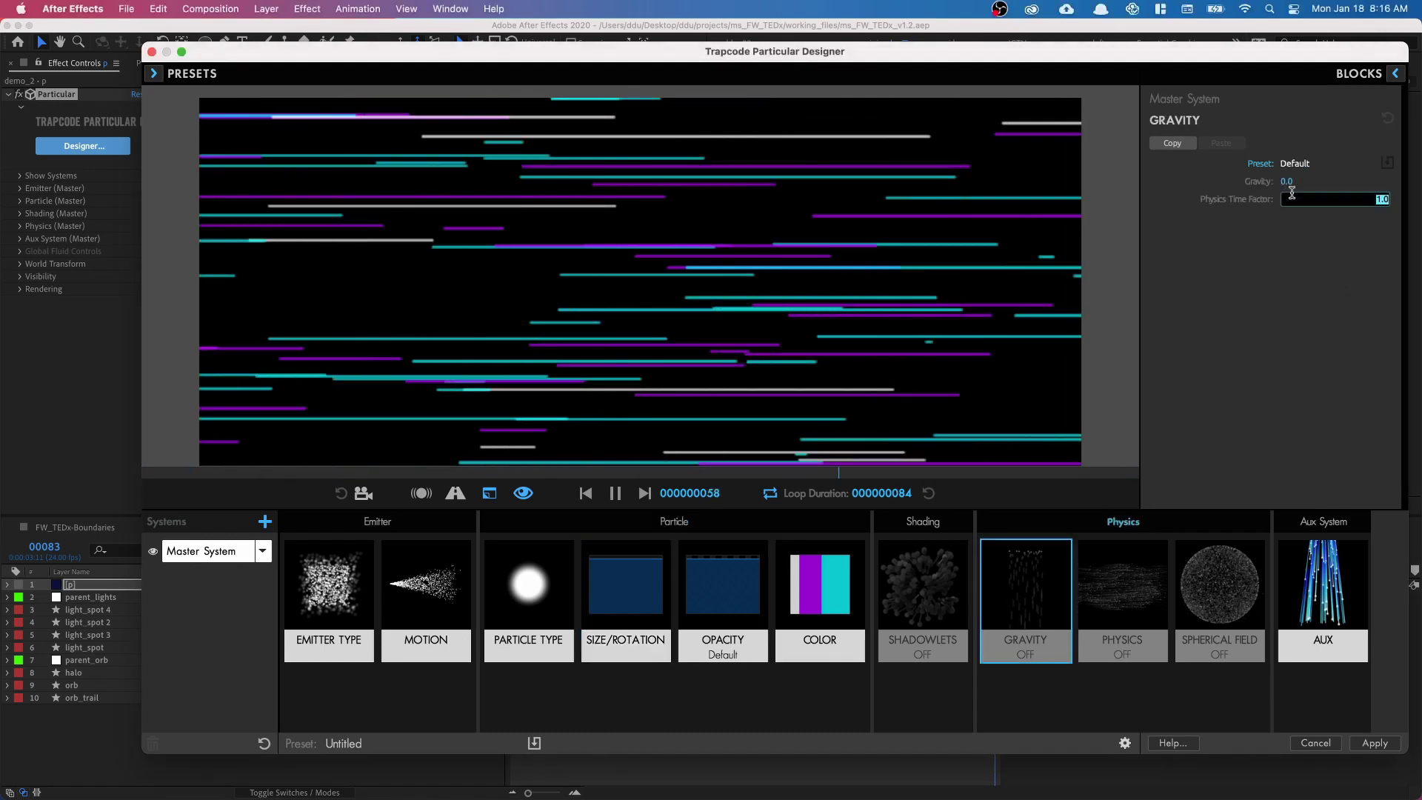
{"action": "key", "text": "Return"}
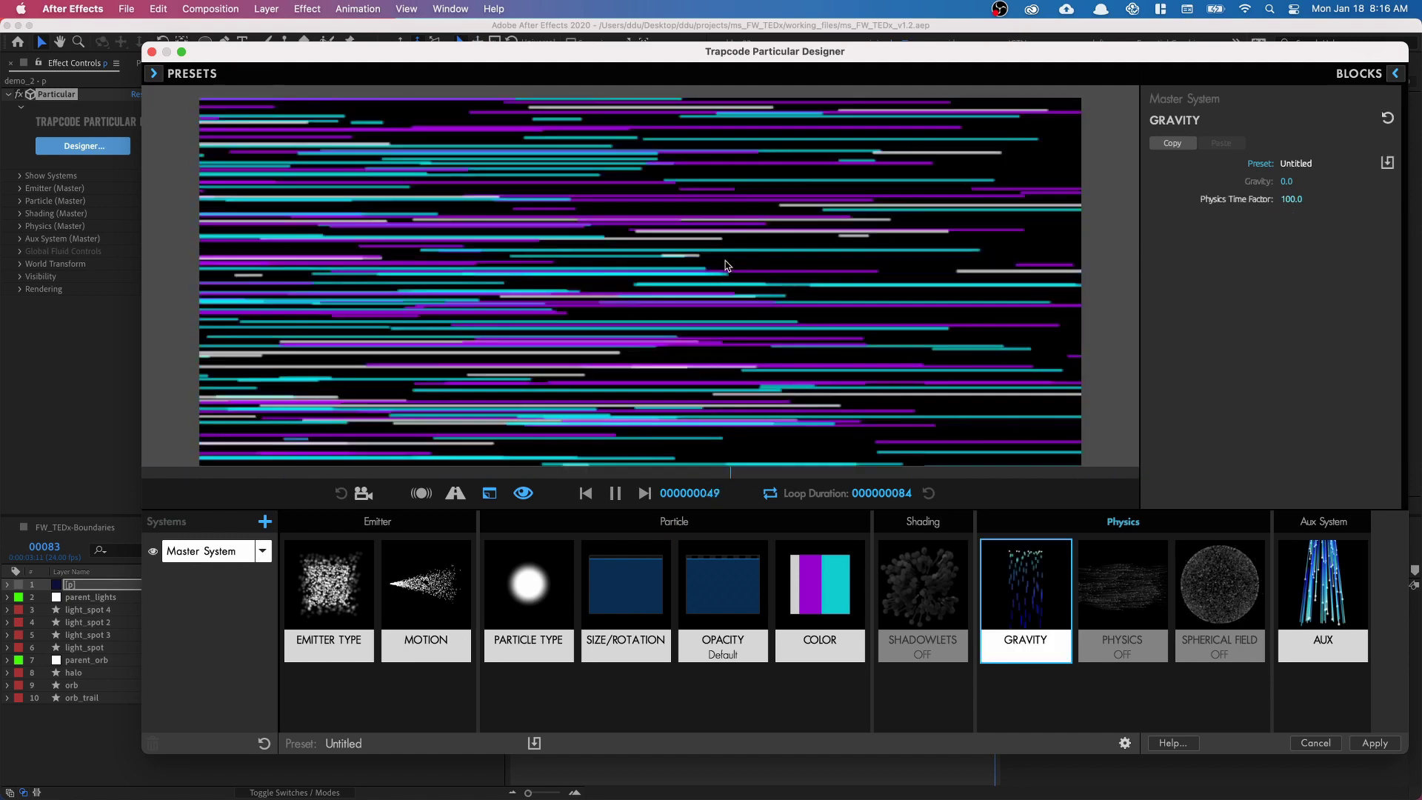
Set the Master System emitter's Position to 2000, 500 and its Particles/sec to 2
{"action": "left_click", "coordinate": [329, 607]}
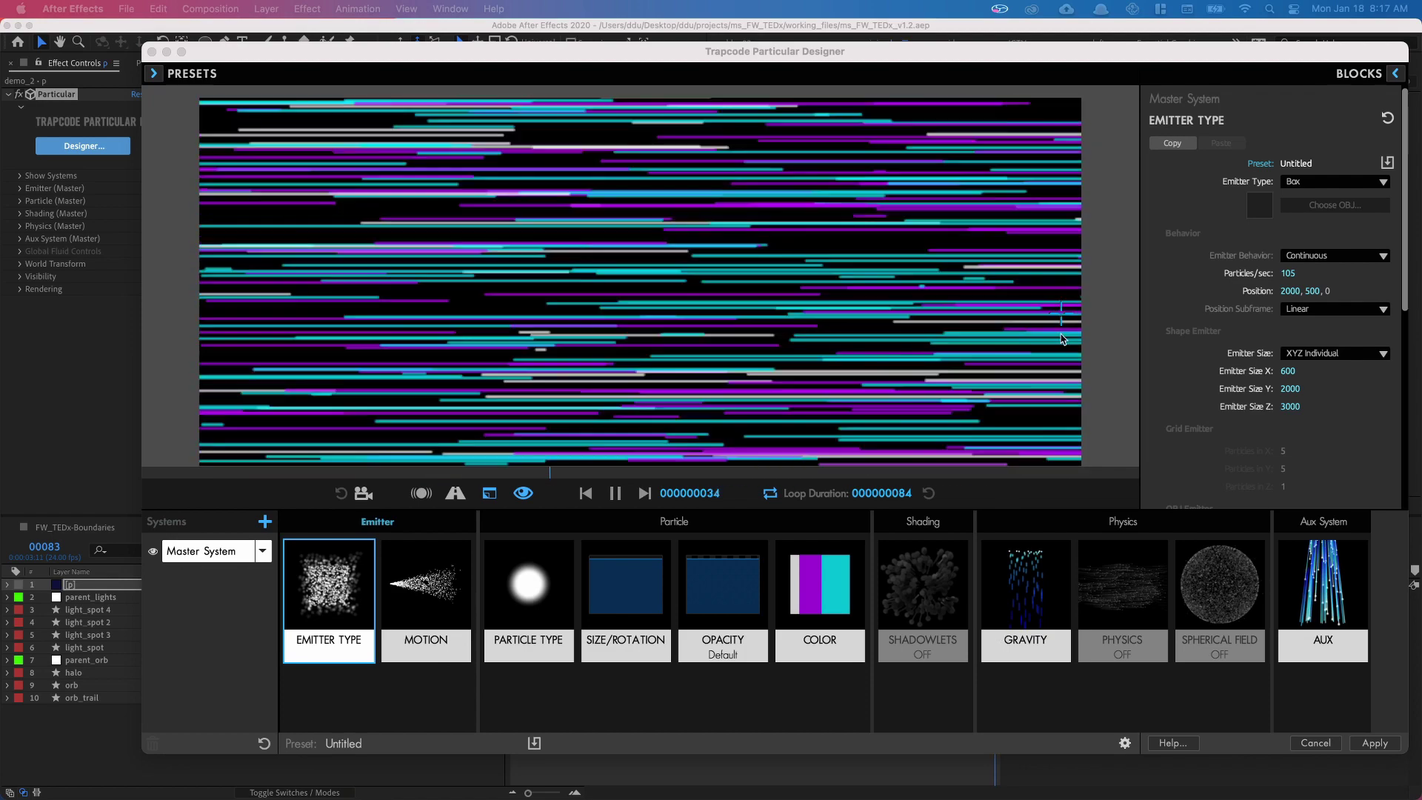
{"action": "left_click", "coordinate": [1262, 276]}
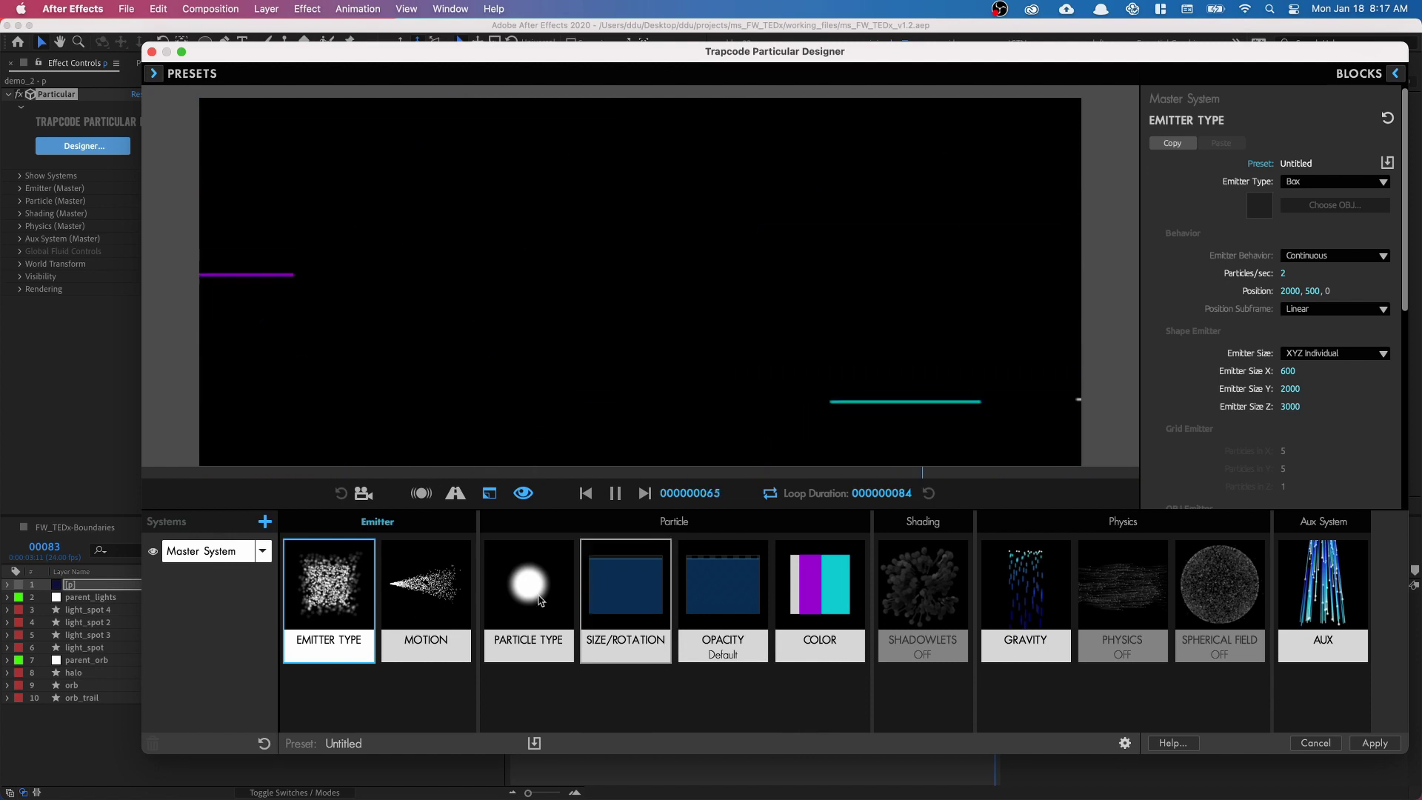
Duplicate the Master System, check the copy's Color settings, and apply the Designer changes to the layer
{"action": "right_click", "coordinate": [212, 552]}
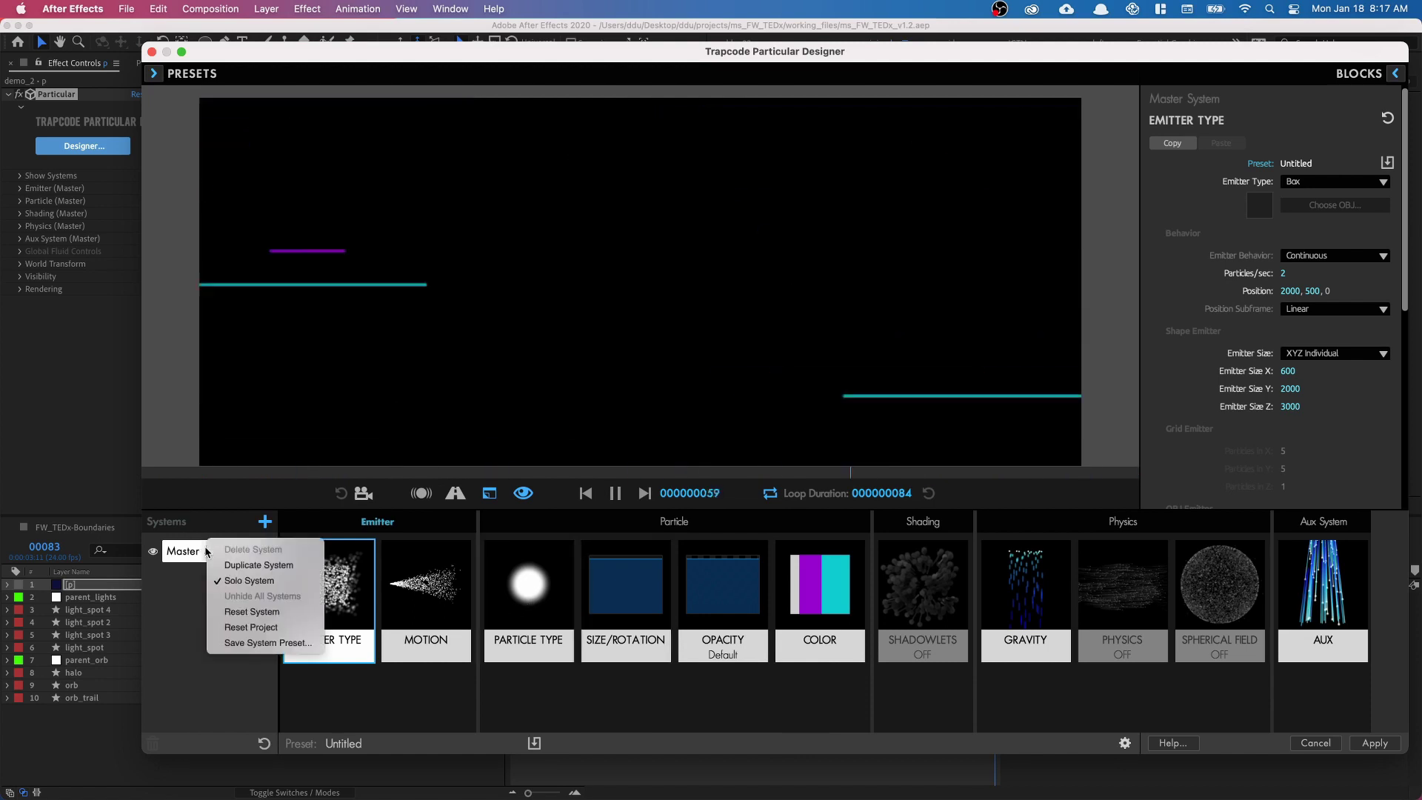
{"action": "left_click", "coordinate": [256, 566]}
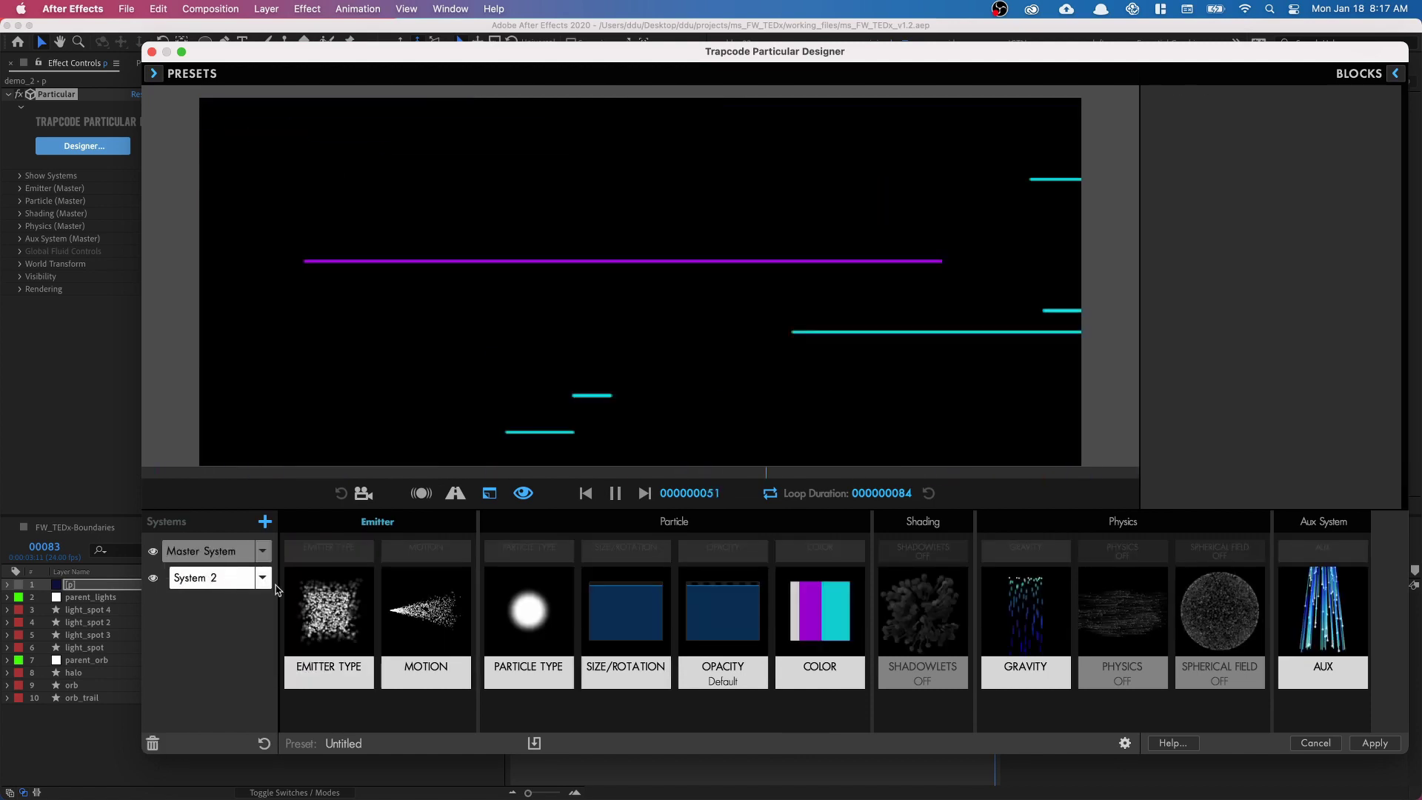
{"action": "left_click", "coordinate": [814, 615]}
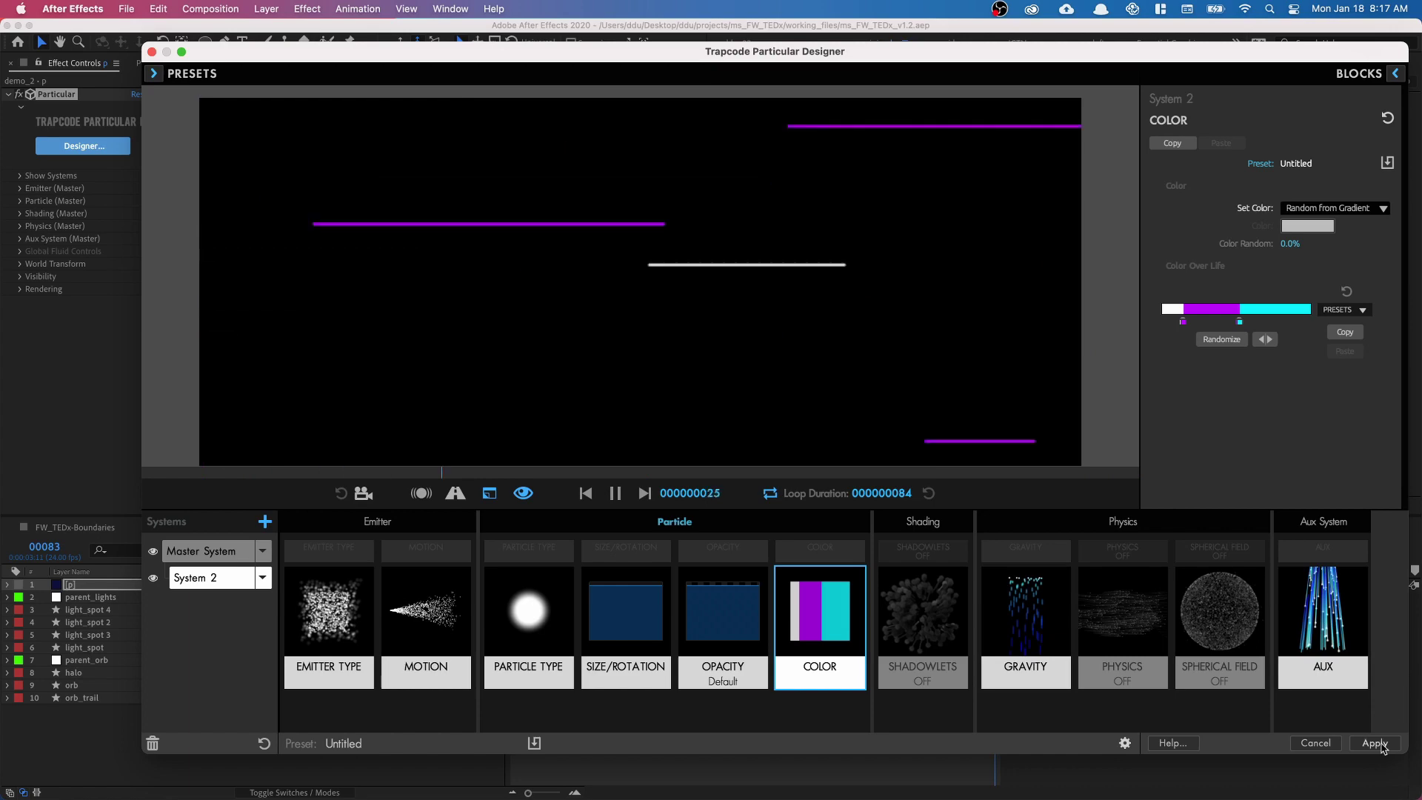
{"action": "key", "text": "Return"}
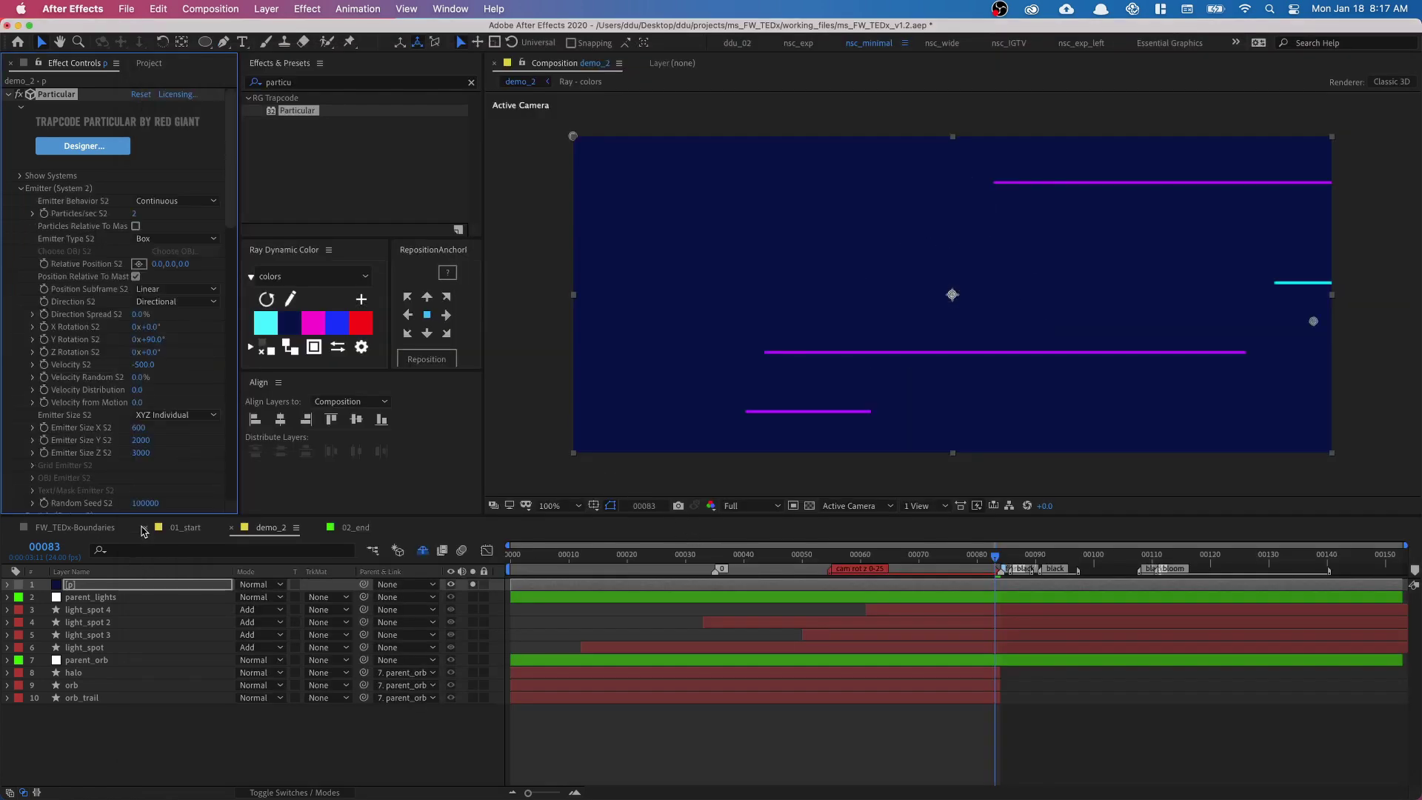
Review the style frames in the FW_TEDx-Boundaries composition as reference for the lines, and return to demo_2
{"action": "left_click", "coordinate": [81, 527]}
{"action": "left_click_drag", "start_coordinate": [611, 557], "coordinate": [671, 554]}
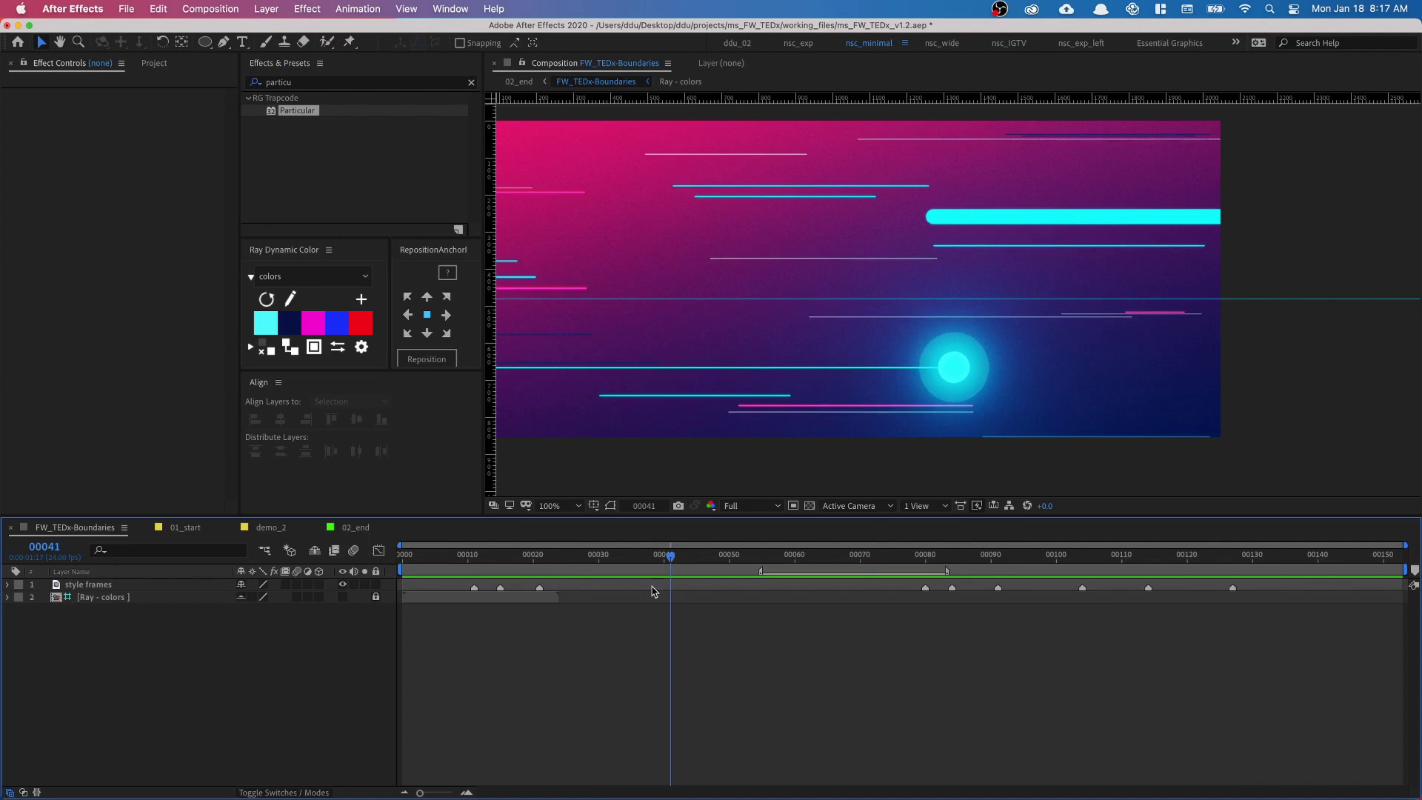
{"action": "left_click_drag", "start_coordinate": [670, 554], "coordinate": [763, 555]}
{"action": "left_click", "coordinate": [271, 528]}
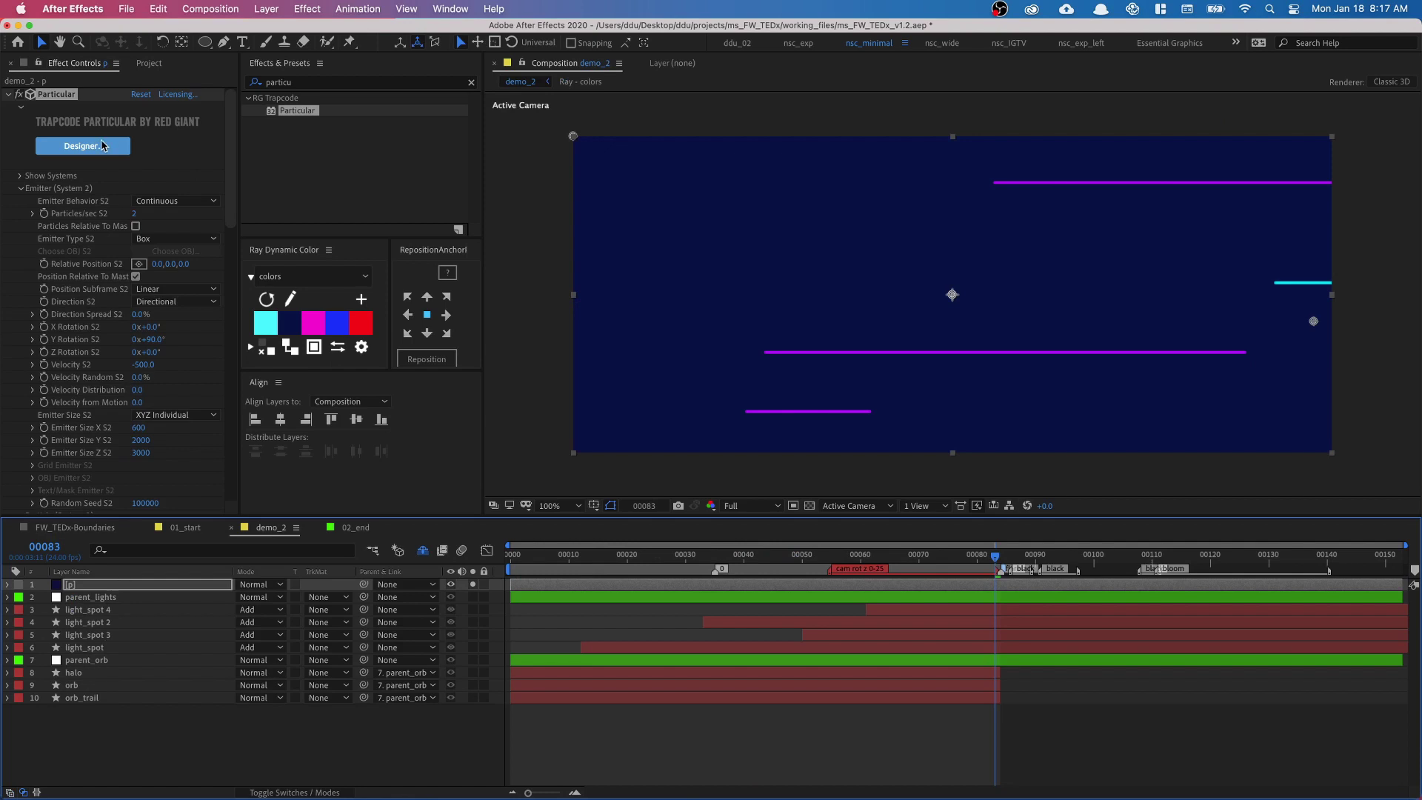
Solo System 2 in the Particular Designer and set its Physics Time Factor to 75
{"action": "left_click", "coordinate": [104, 152]}
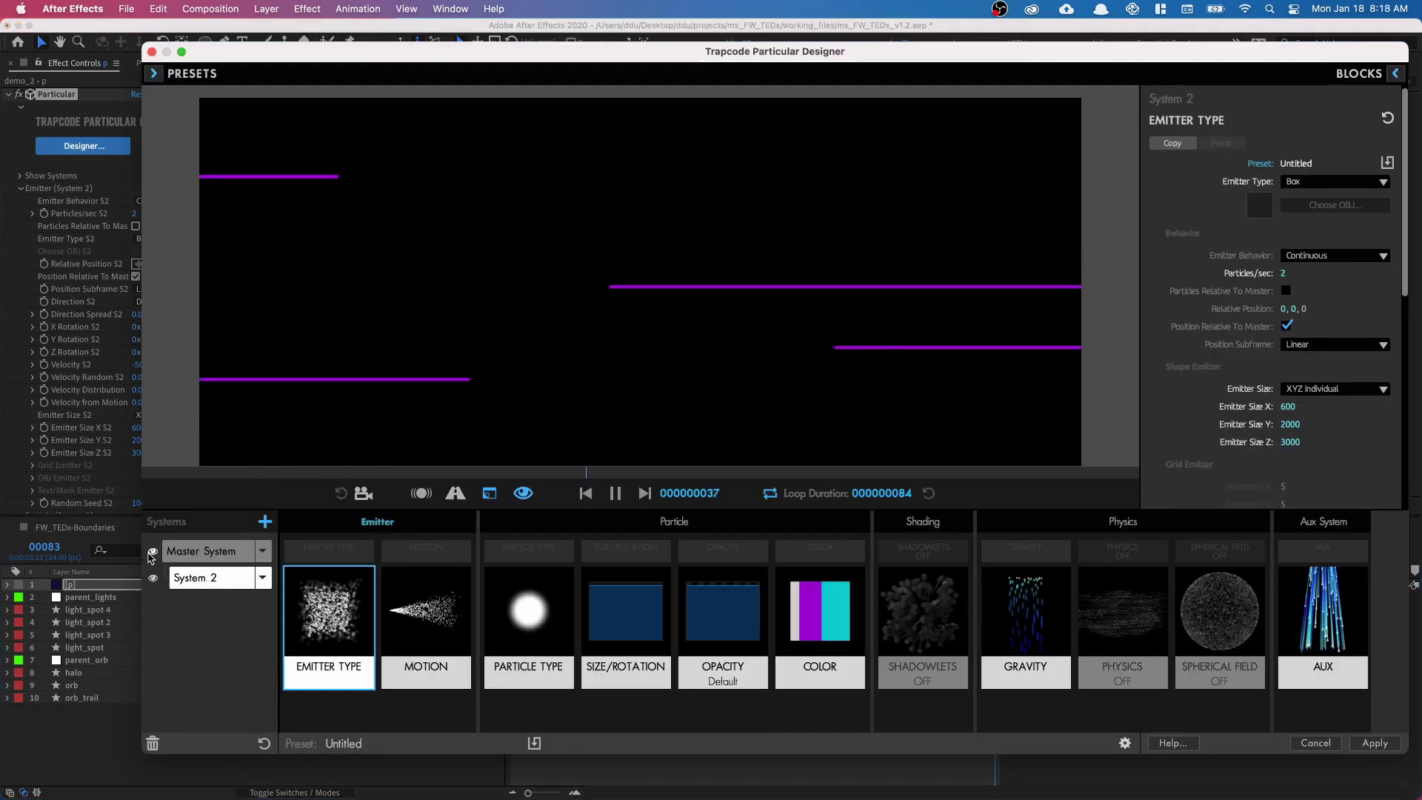
{"action": "left_click", "coordinate": [153, 578], "text": "alt"}
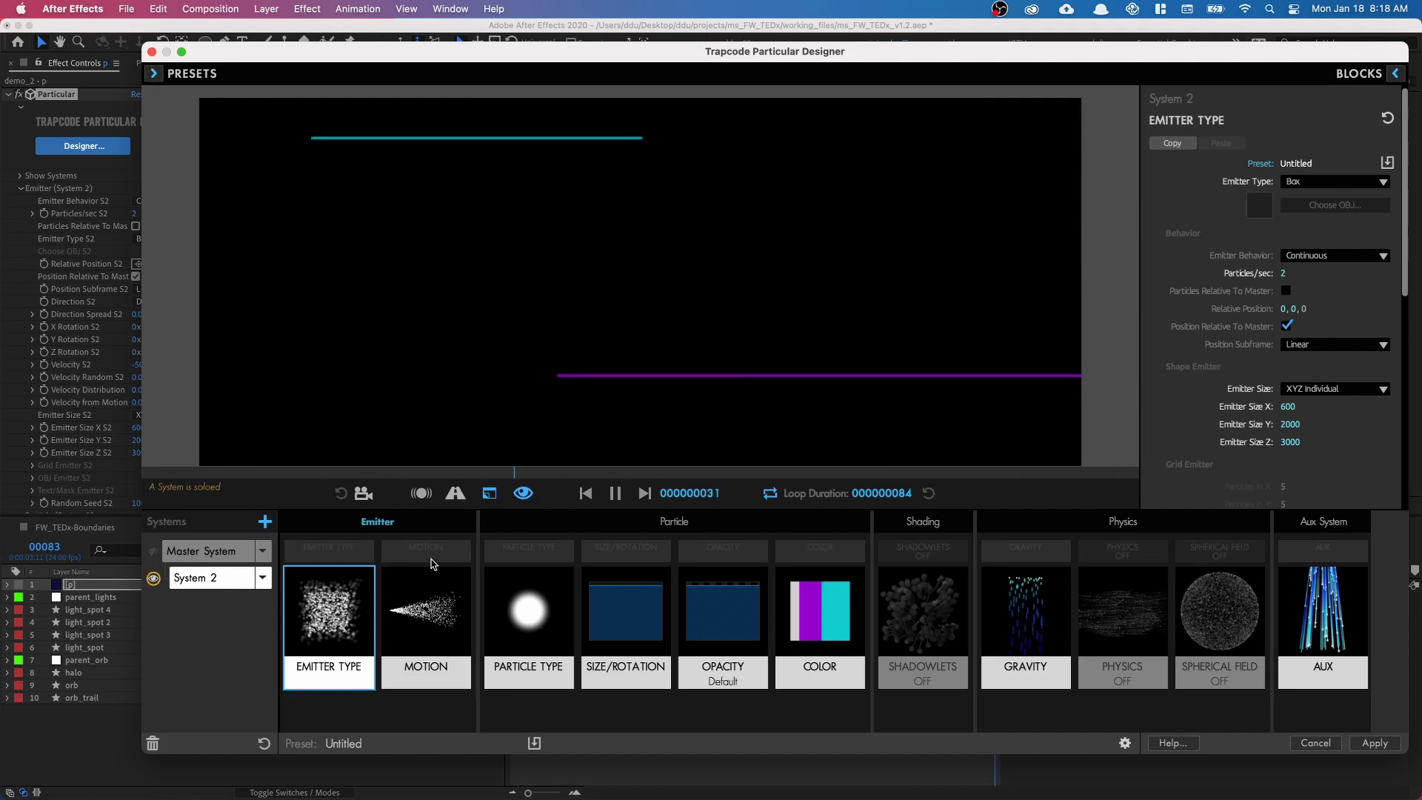
{"action": "left_click", "coordinate": [1031, 615]}
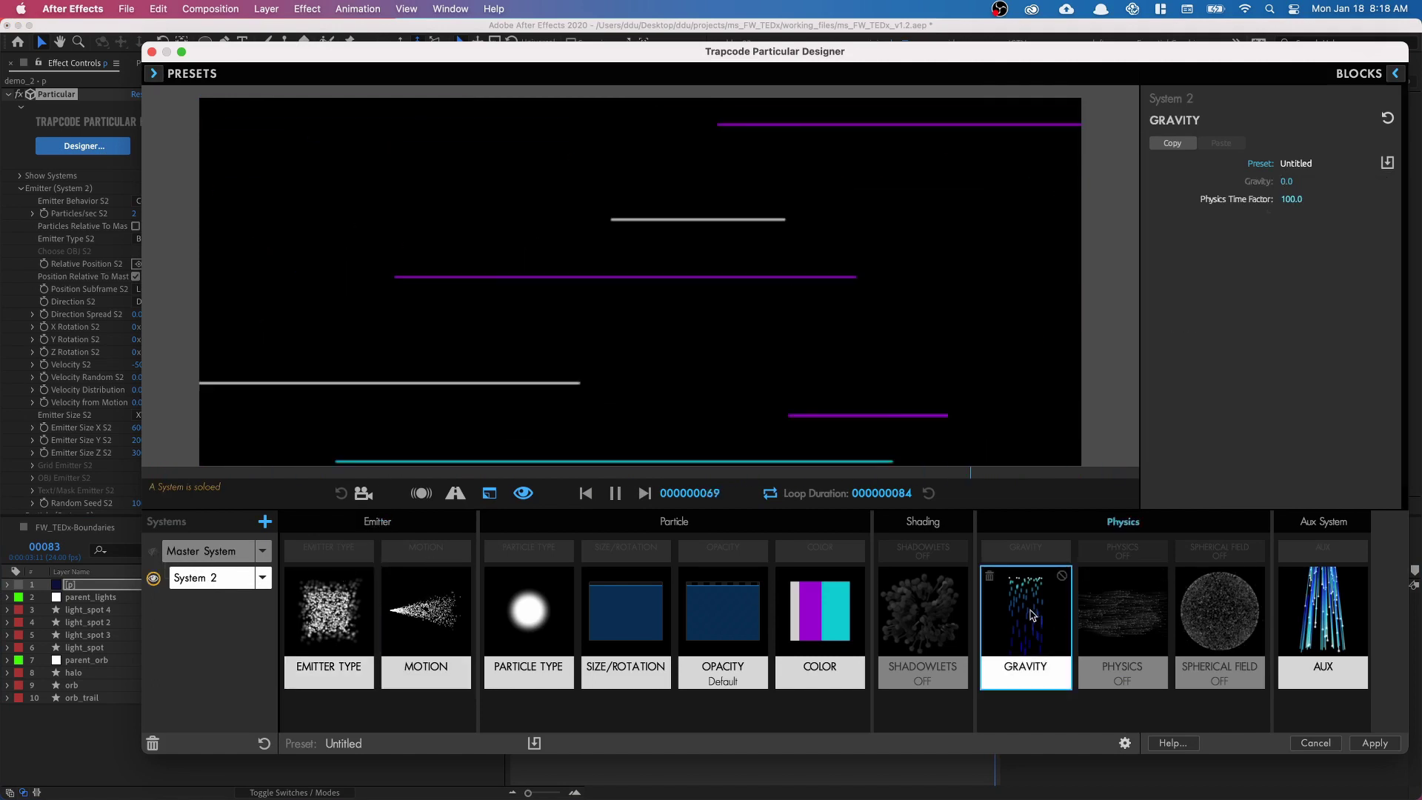
{"action": "left_click", "coordinate": [1294, 199]}
{"action": "type", "text": "75"}
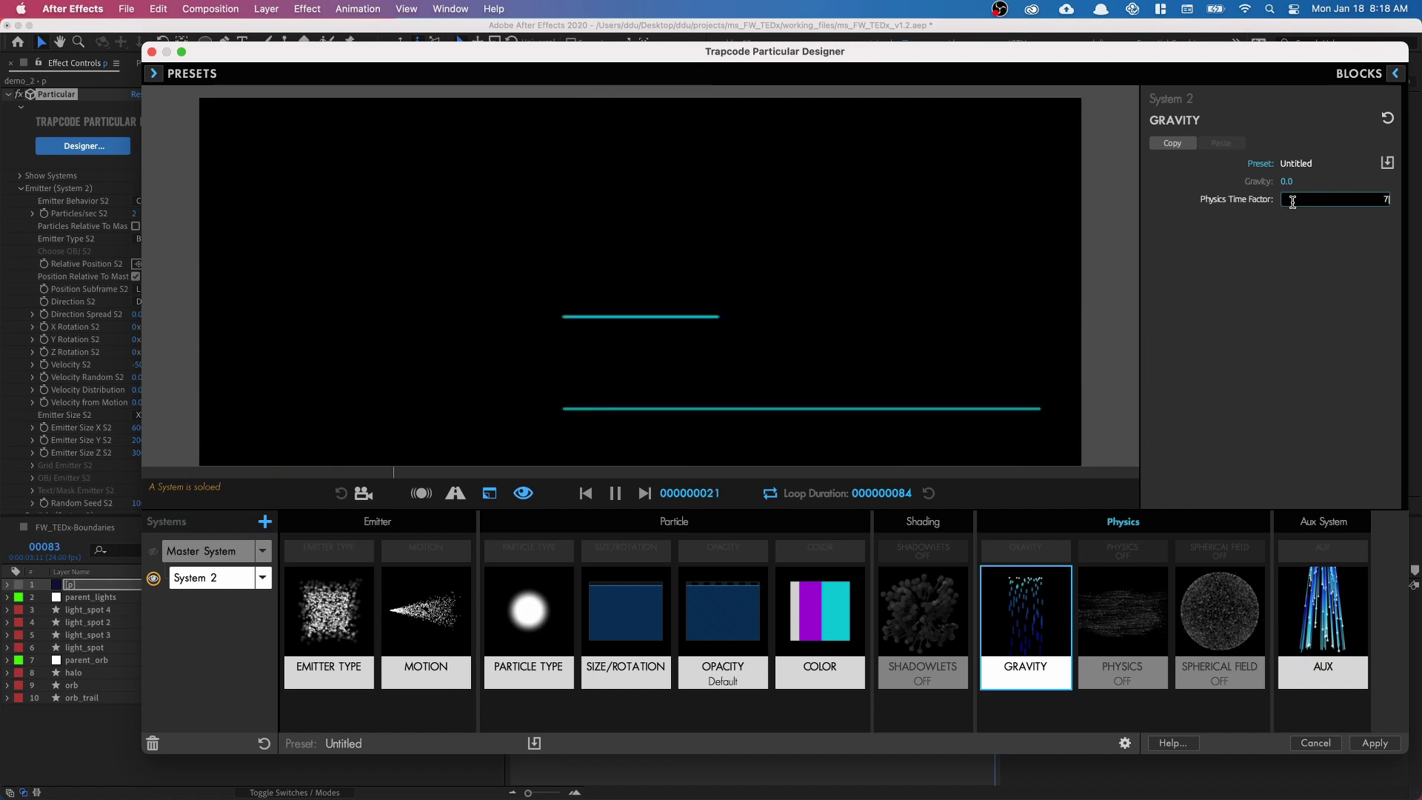
{"action": "key", "text": "Return"}
Change System 2's Set Color to At Start and make its color cyan, 00FFFF
{"action": "left_click", "coordinate": [820, 611]}
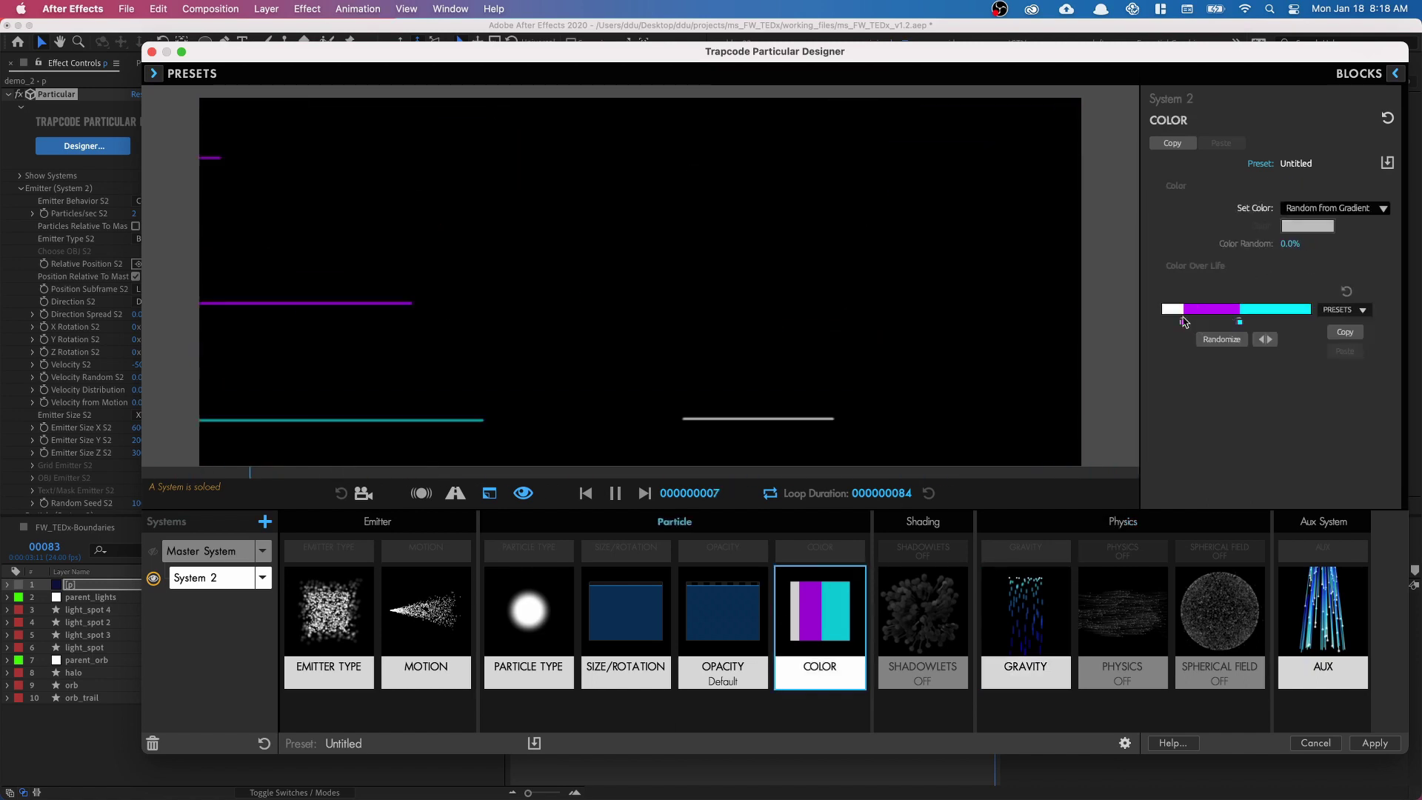
{"action": "left_click", "coordinate": [1311, 209]}
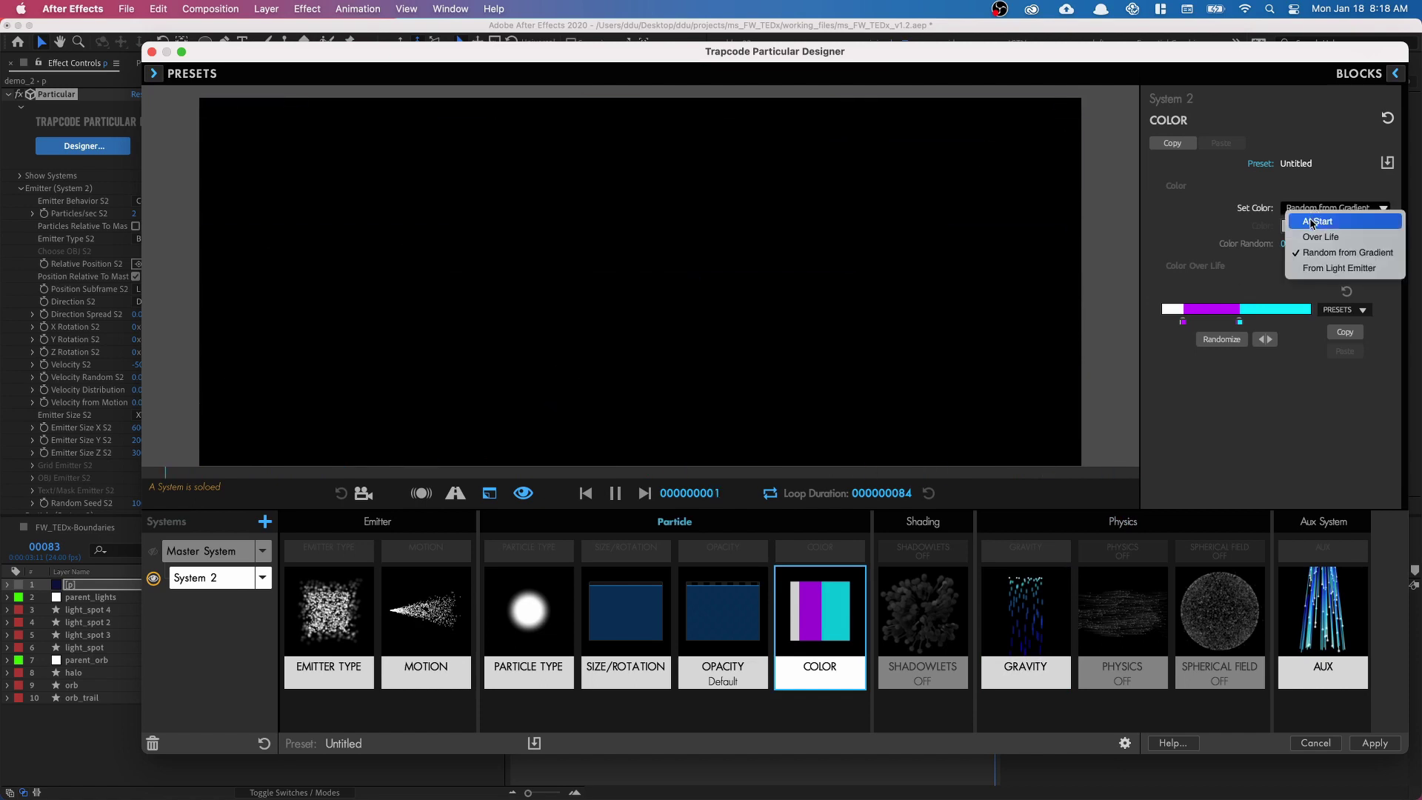
{"action": "left_click", "coordinate": [1311, 222]}
{"action": "left_click", "coordinate": [1310, 225]}
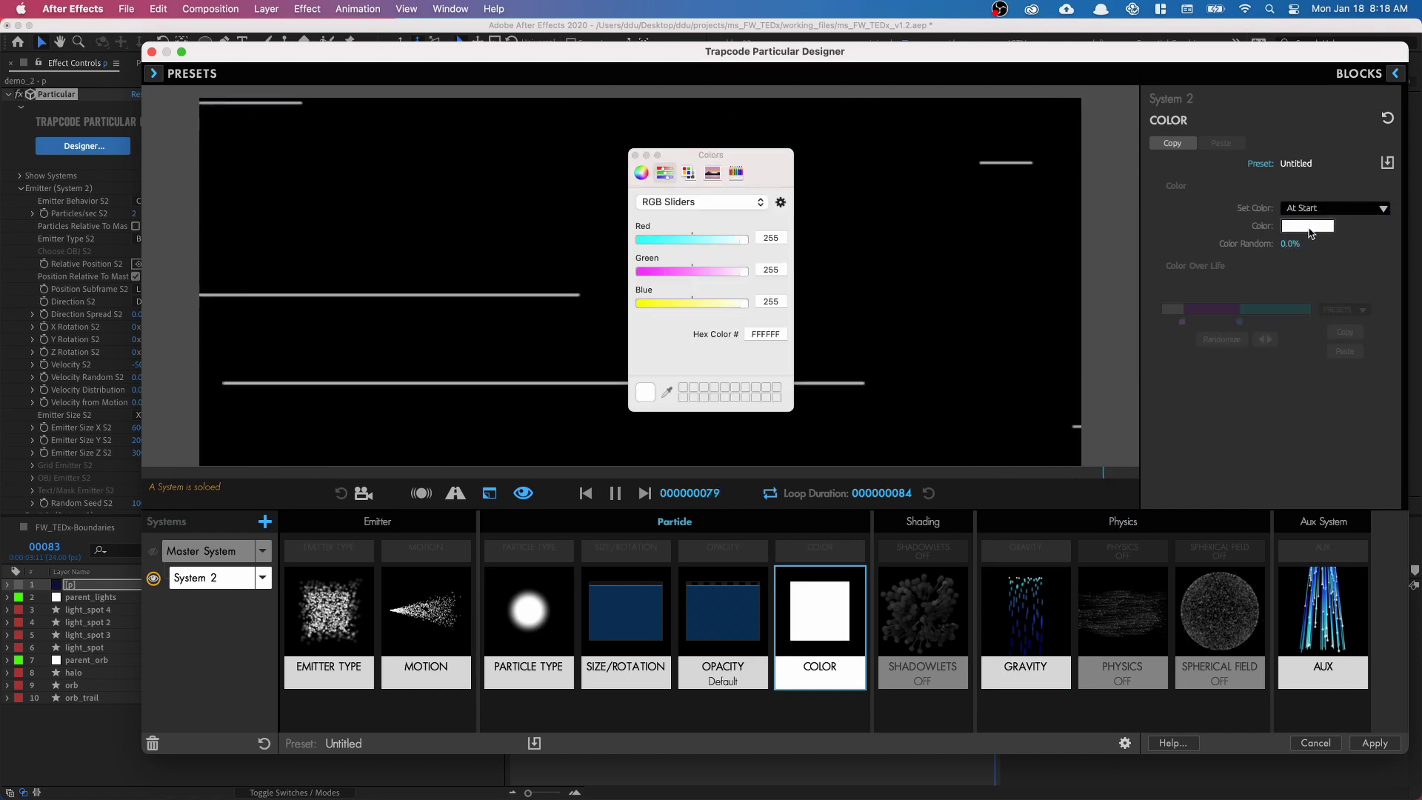
{"action": "left_click_drag", "start_coordinate": [697, 240], "coordinate": [638, 240]}
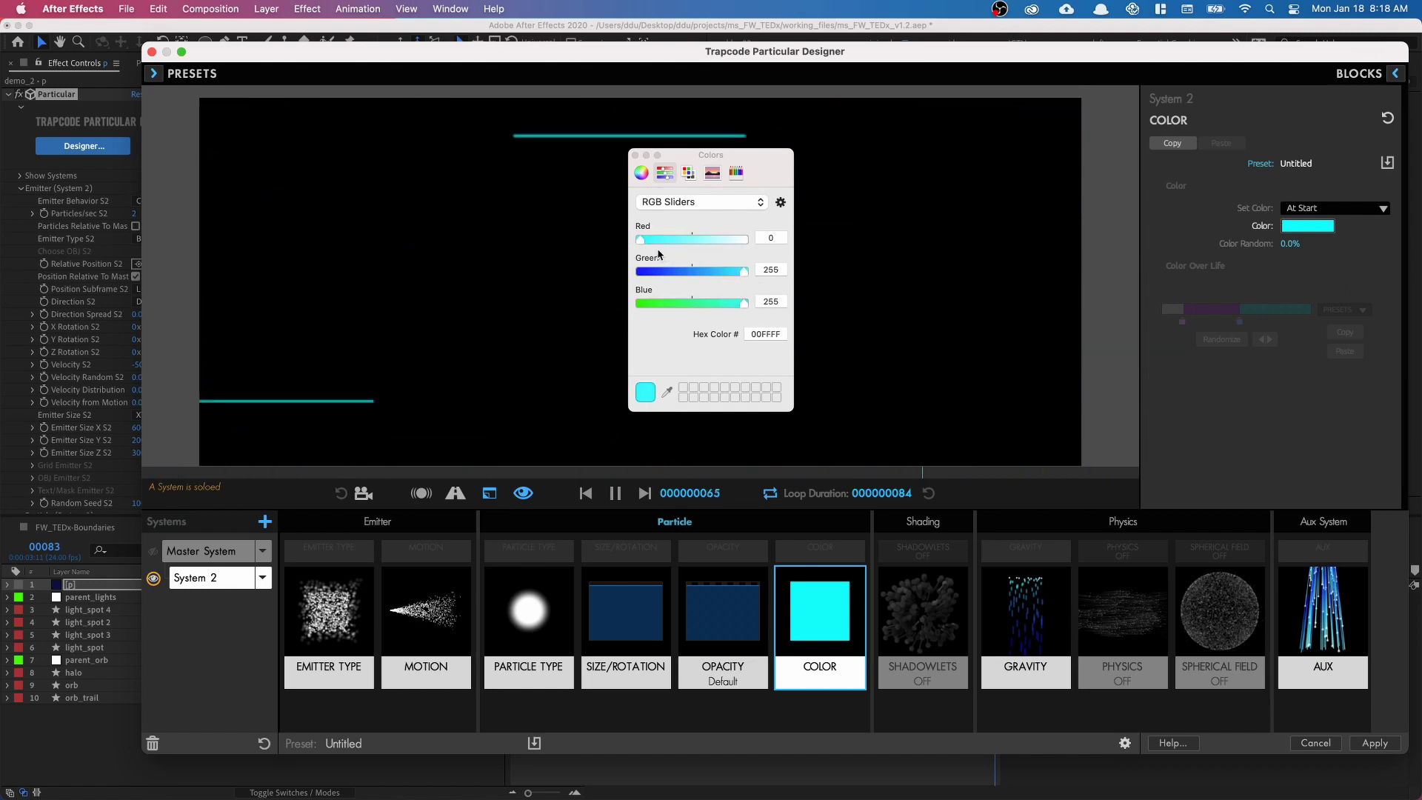
{"action": "left_click", "coordinate": [635, 154]}
Set the Size of System 2's Aux particles to 15
{"action": "mouse_move", "coordinate": [1055, 650]}
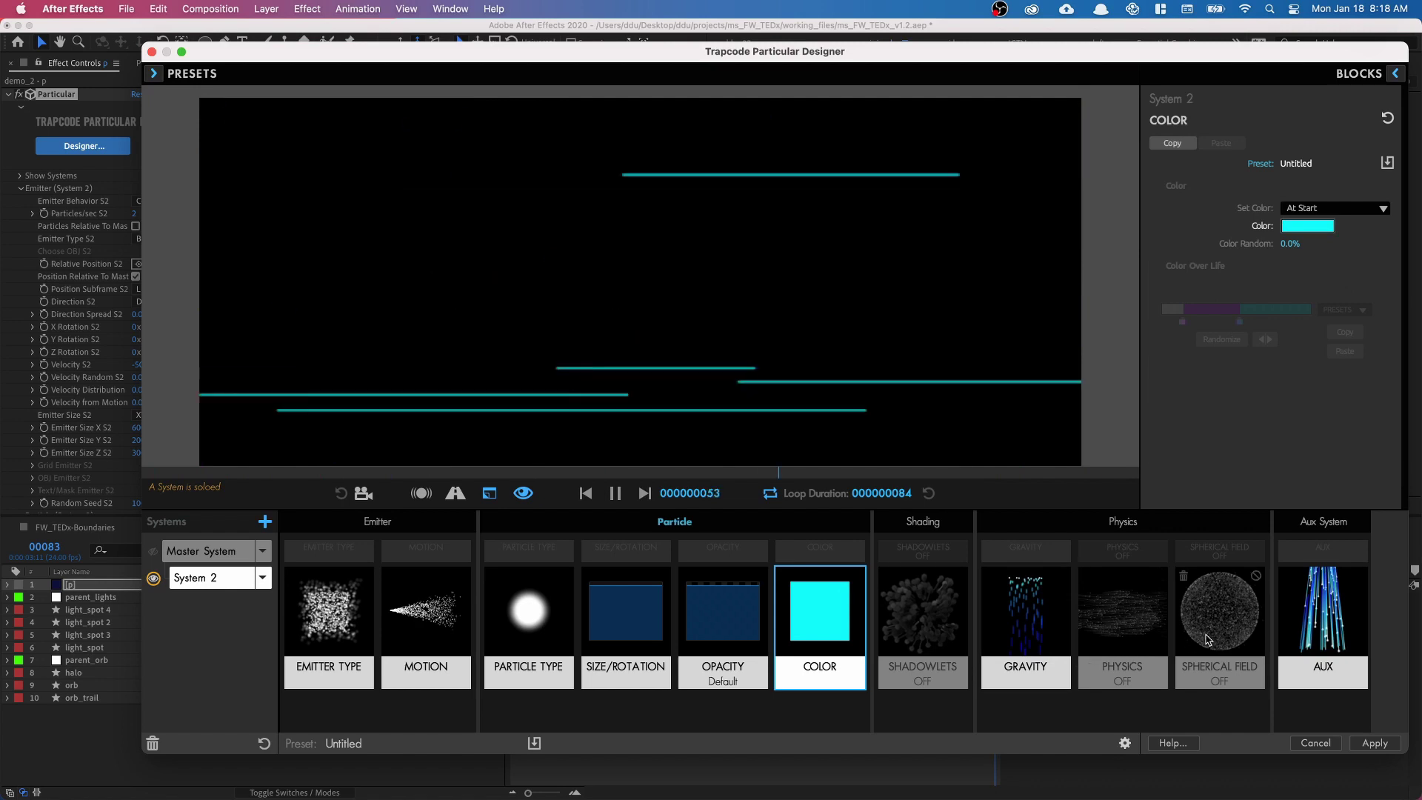
{"action": "left_click", "coordinate": [1289, 644]}
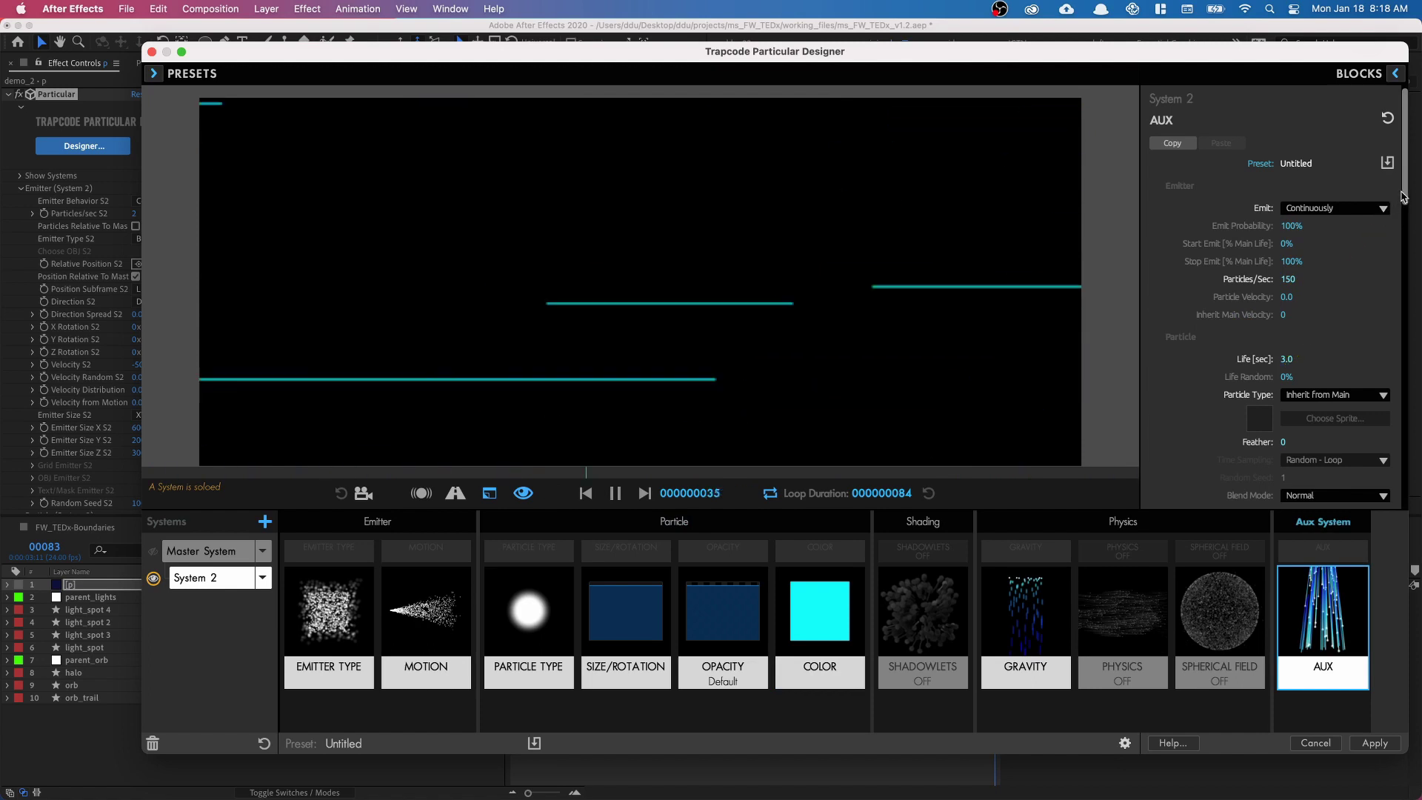
{"action": "scroll", "coordinate": [1303, 237], "scroll_direction": "down", "scroll_amount": 8}
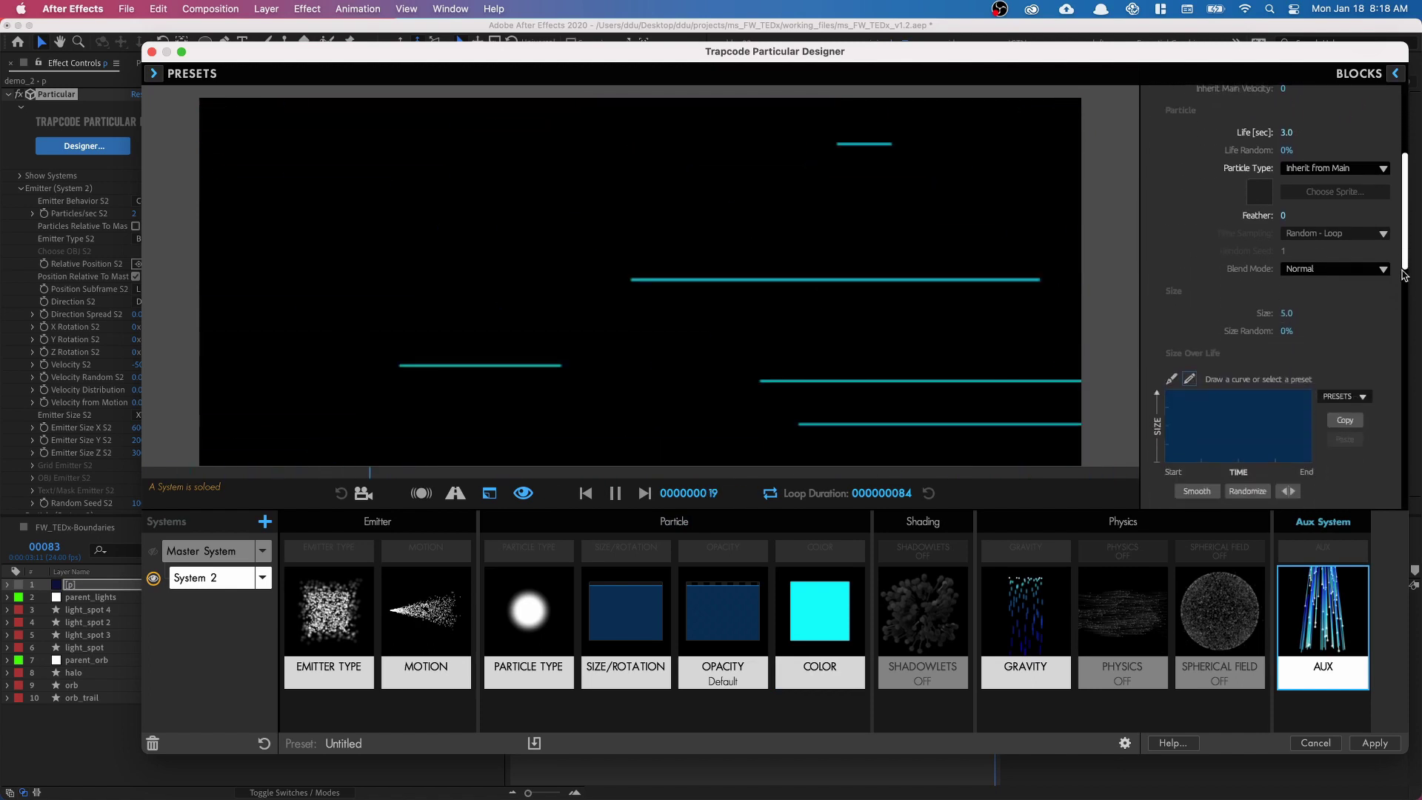
{"action": "left_click", "coordinate": [1292, 224]}
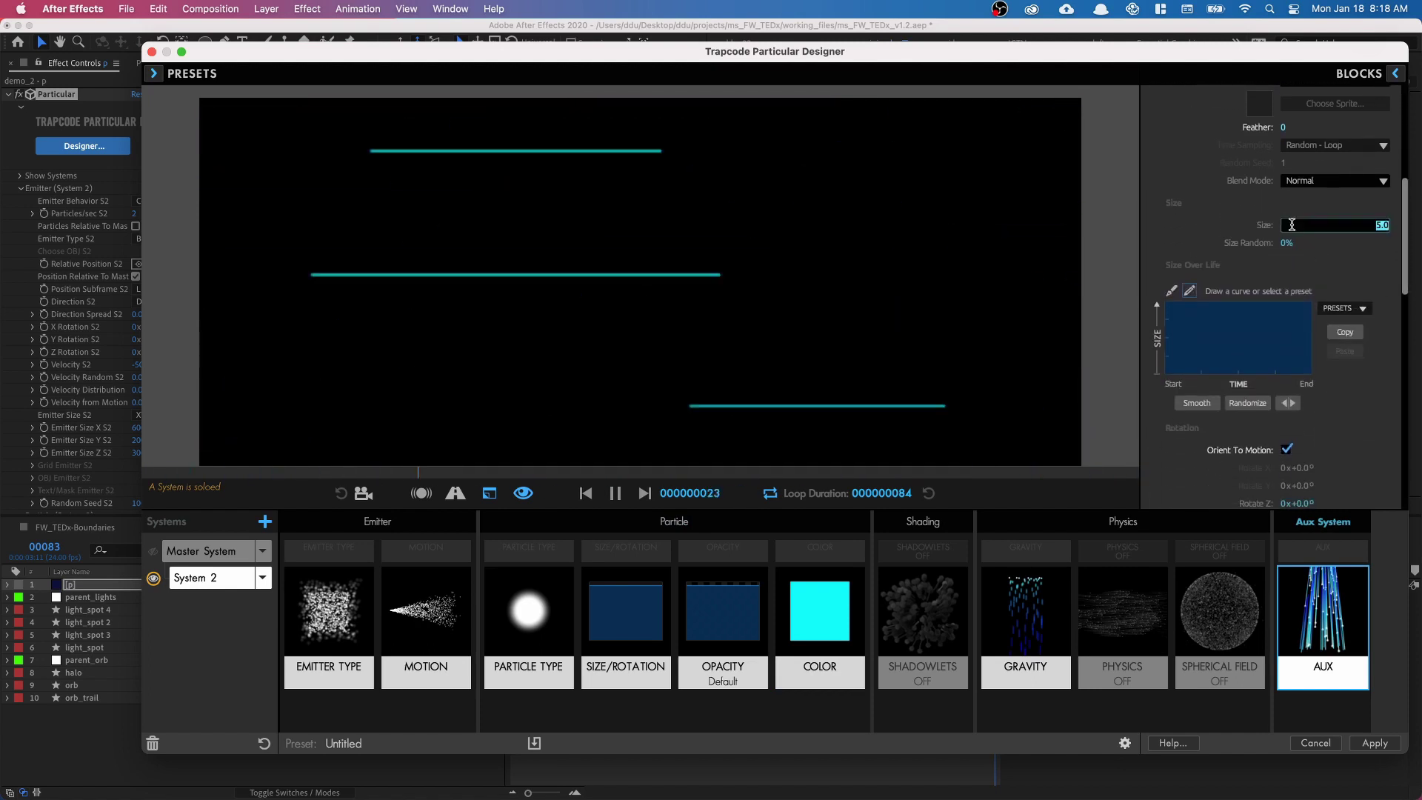
{"action": "type", "text": "15"}
{"action": "key", "text": "Return"}
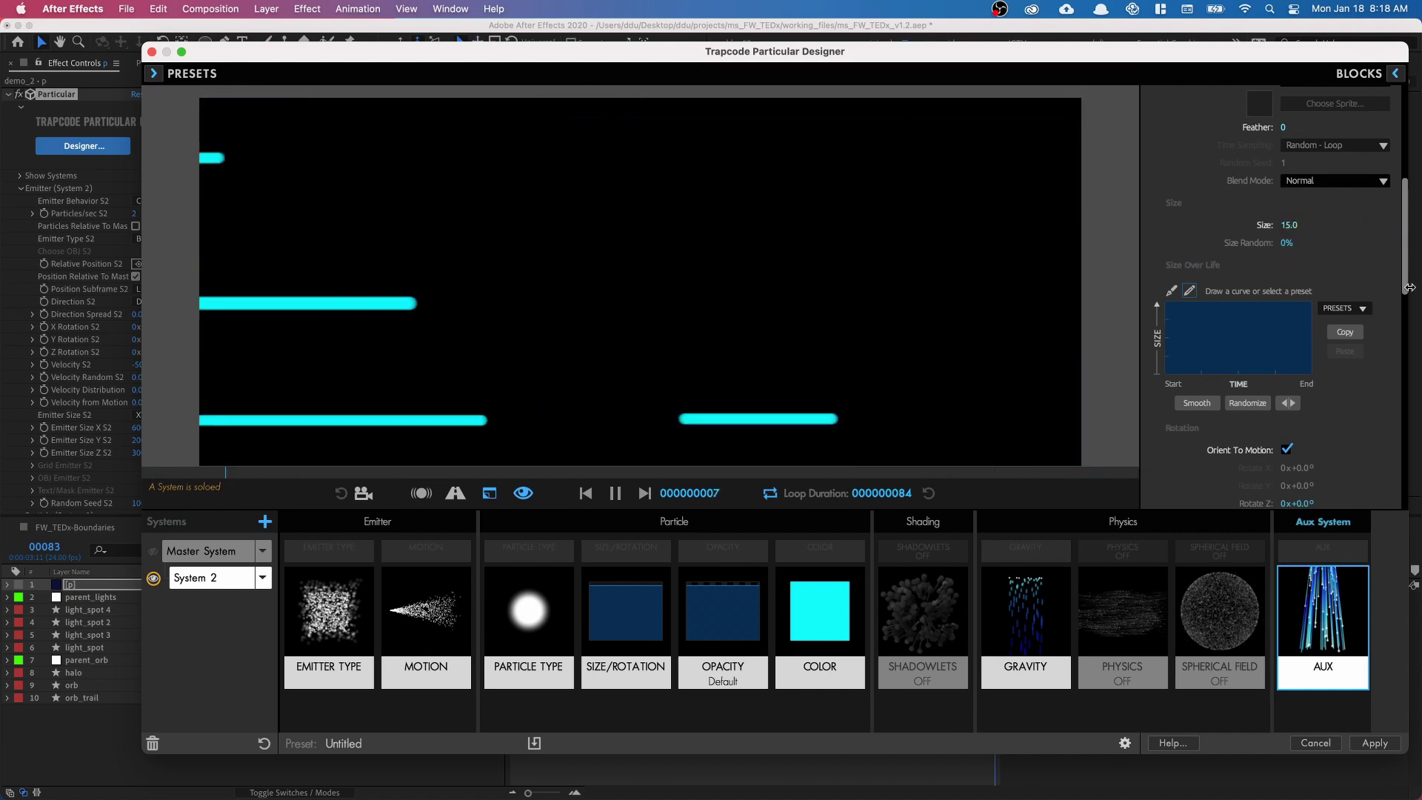
Reduce the Emit Probability of System 2's Aux particles to 10%
{"action": "scroll", "coordinate": [1399, 207], "scroll_direction": "up", "scroll_amount": 5}
{"action": "scroll", "coordinate": [1399, 208], "scroll_direction": "up", "scroll_amount": 2}
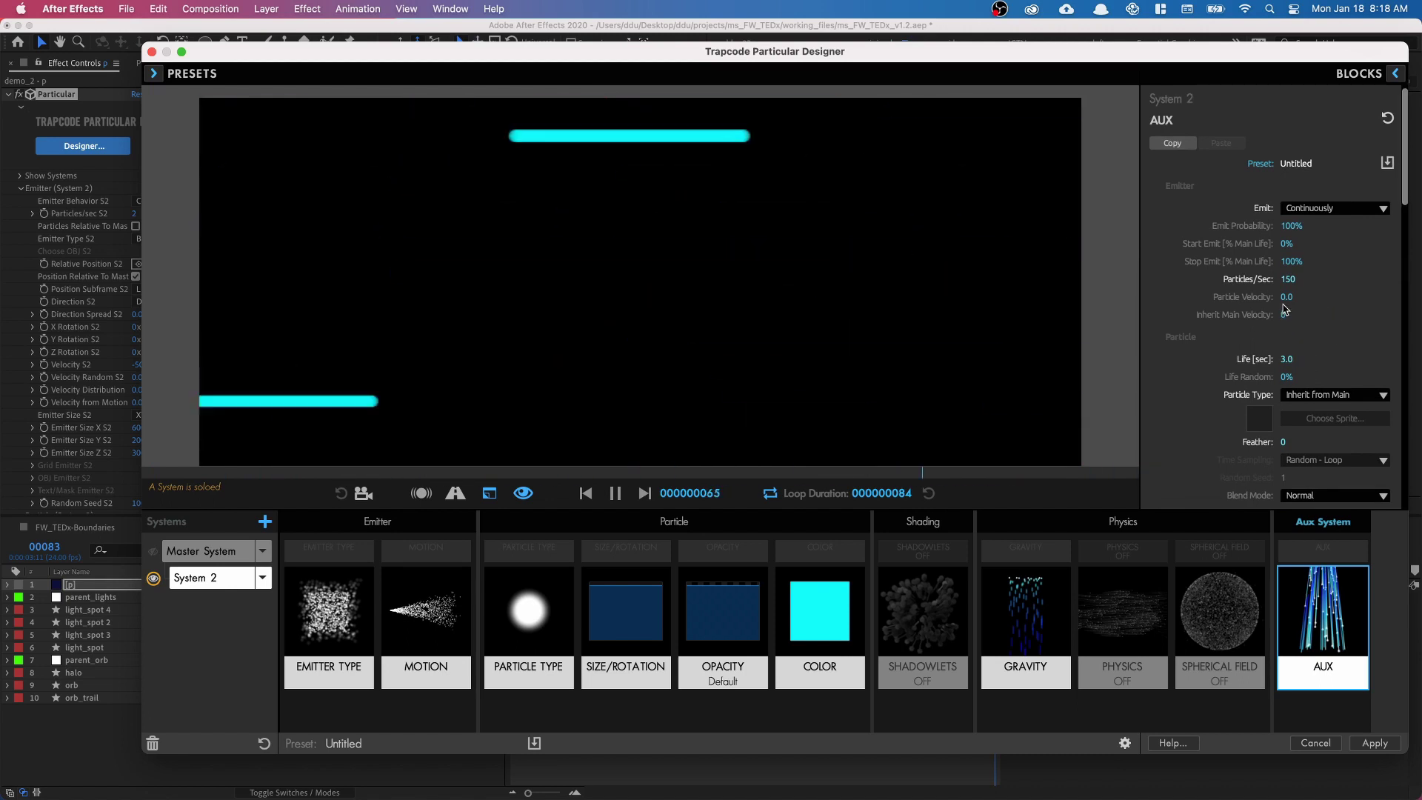
{"action": "left_click", "coordinate": [1285, 226]}
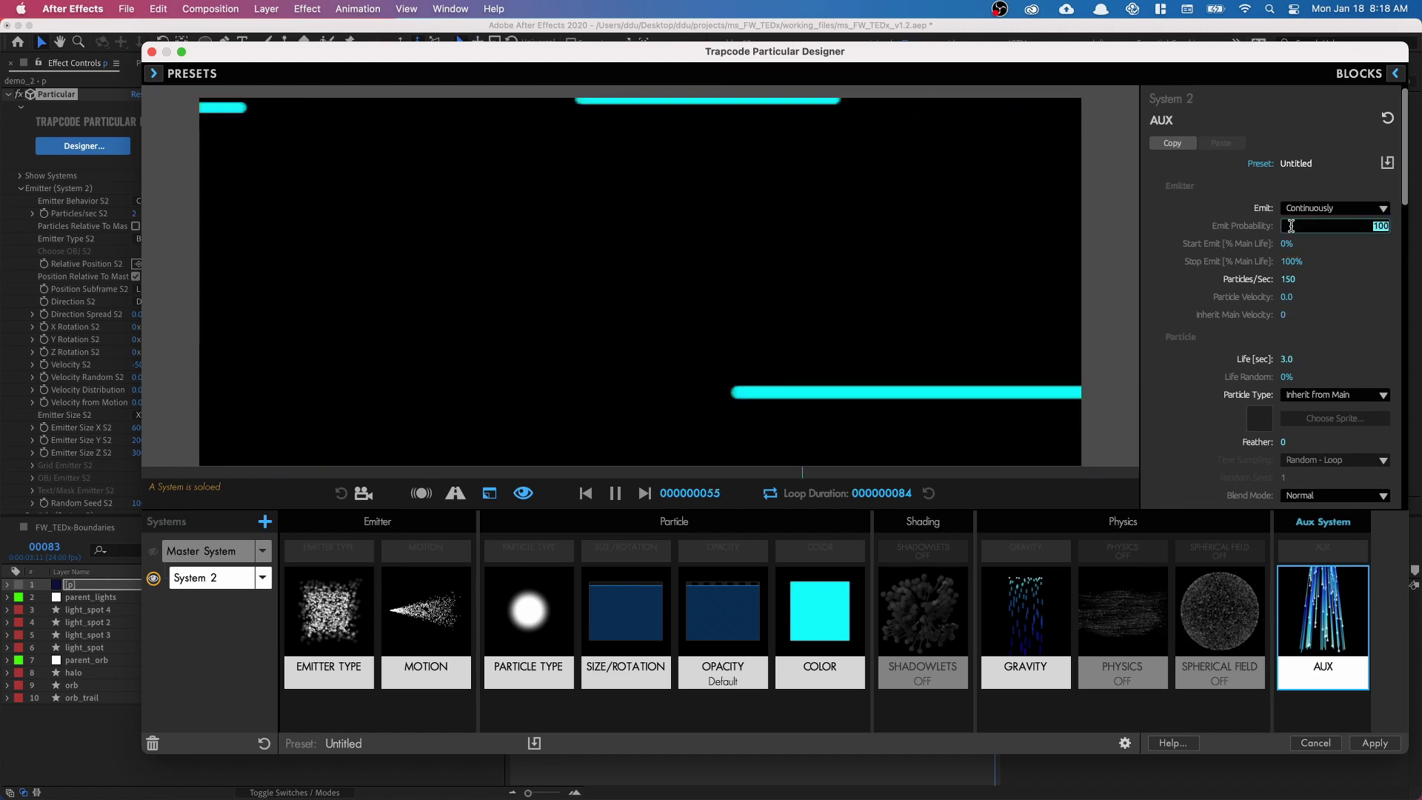
{"action": "type", "text": "120"}
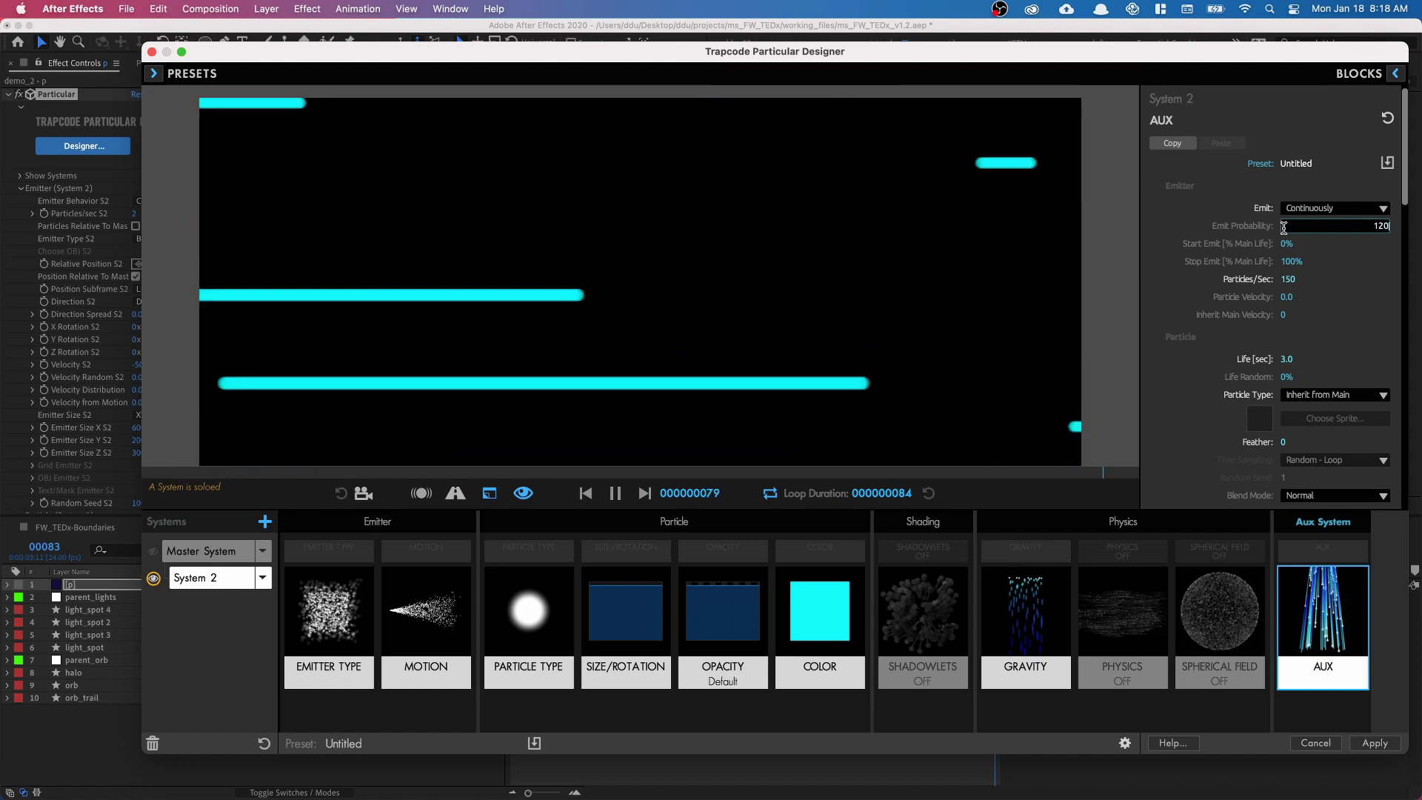
{"action": "key", "text": "Return"}
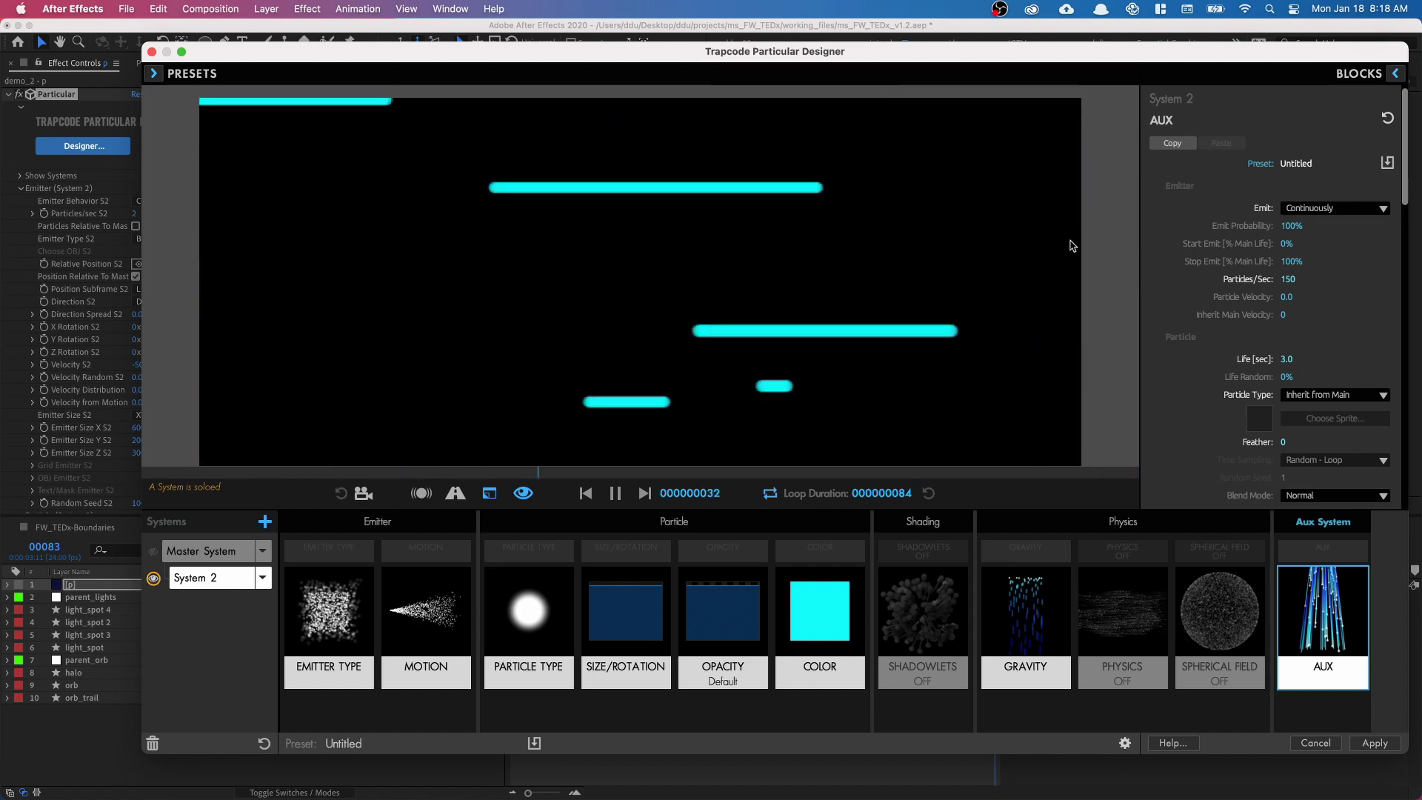
{"action": "left_click", "coordinate": [1296, 225]}
{"action": "type", "text": "20"}
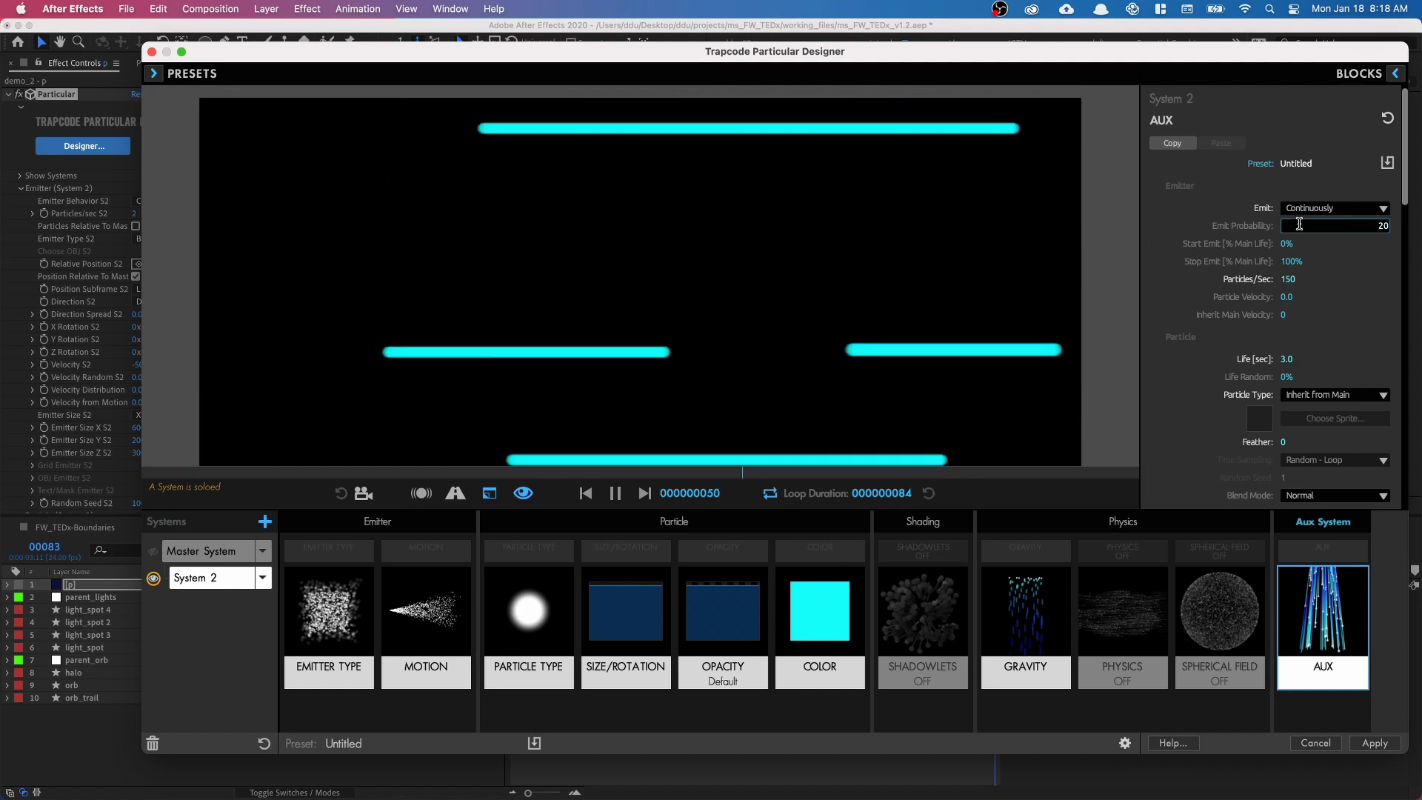
{"action": "key", "text": "Return"}
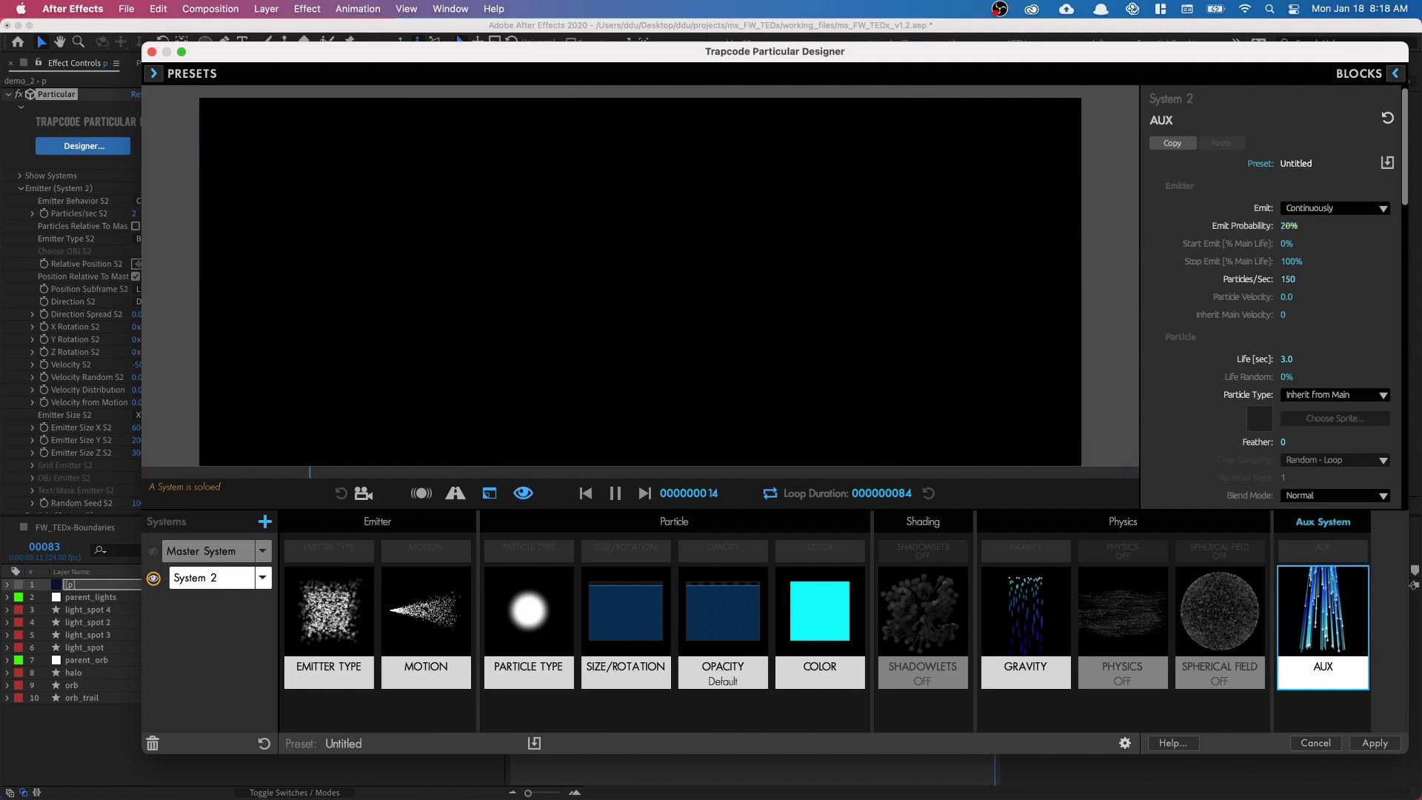
{"action": "left_click_drag", "start_coordinate": [1305, 226], "coordinate": [1298, 226]}
{"action": "left_click", "coordinate": [342, 618]}
{"action": "left_click", "coordinate": [1284, 273]}
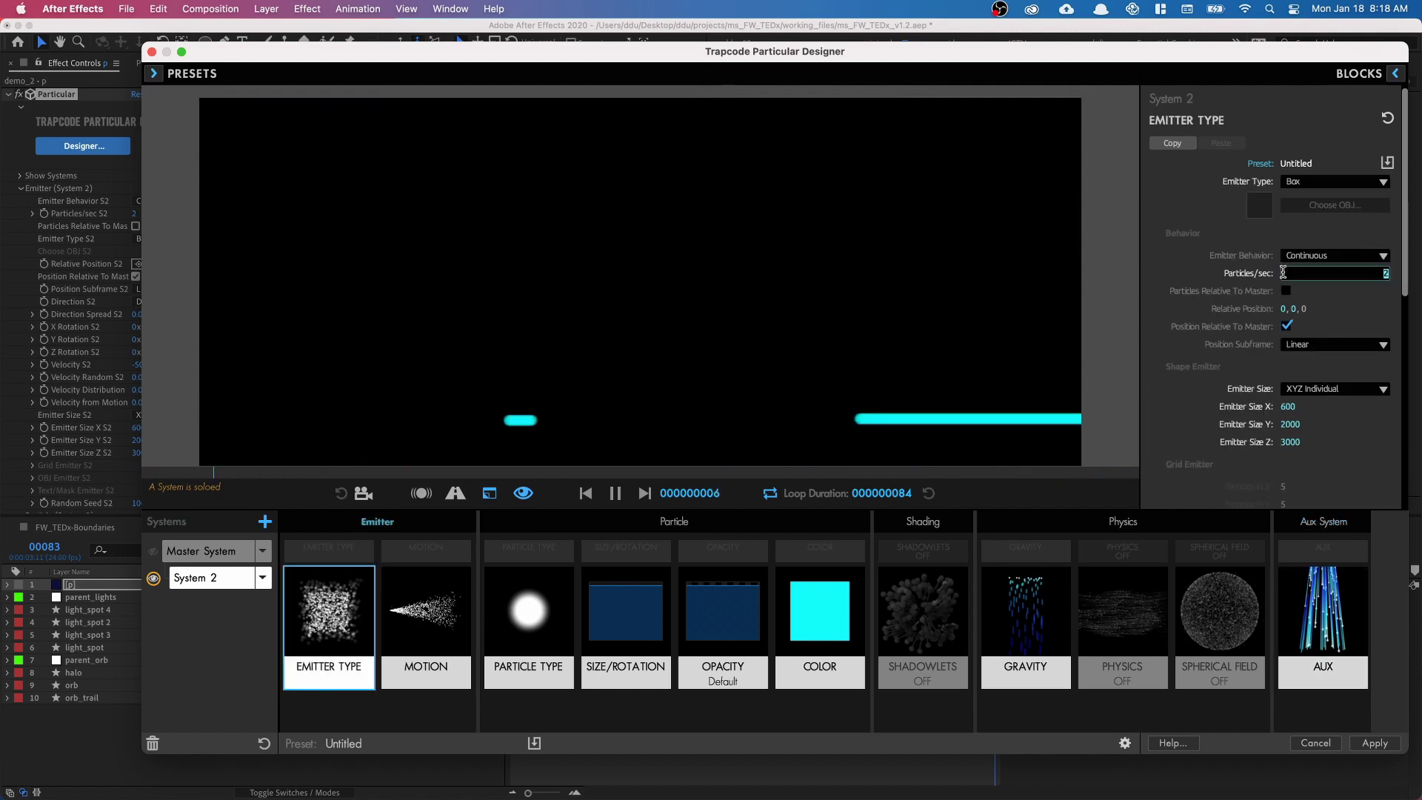
{"action": "left_click", "coordinate": [1323, 622]}
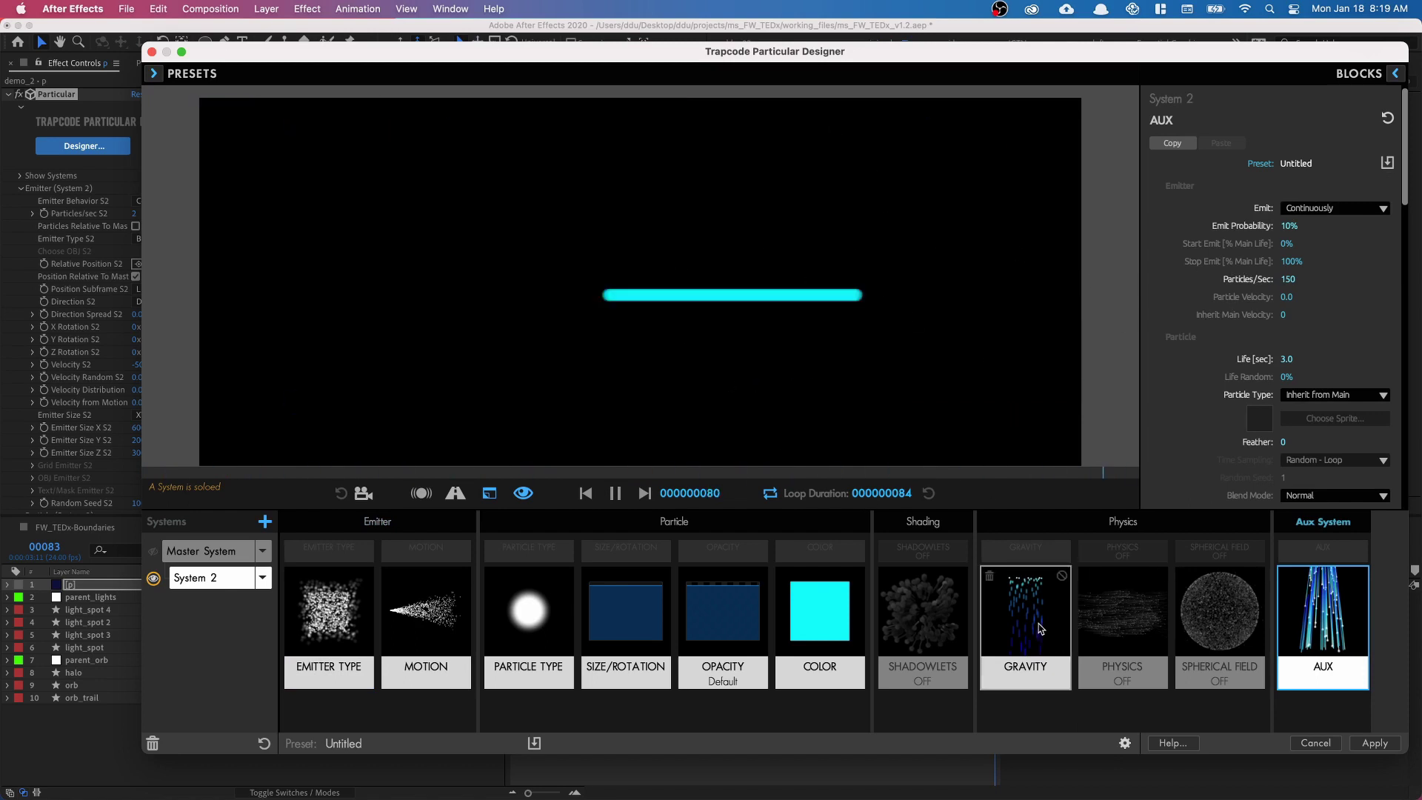
{"action": "left_click", "coordinate": [538, 629]}
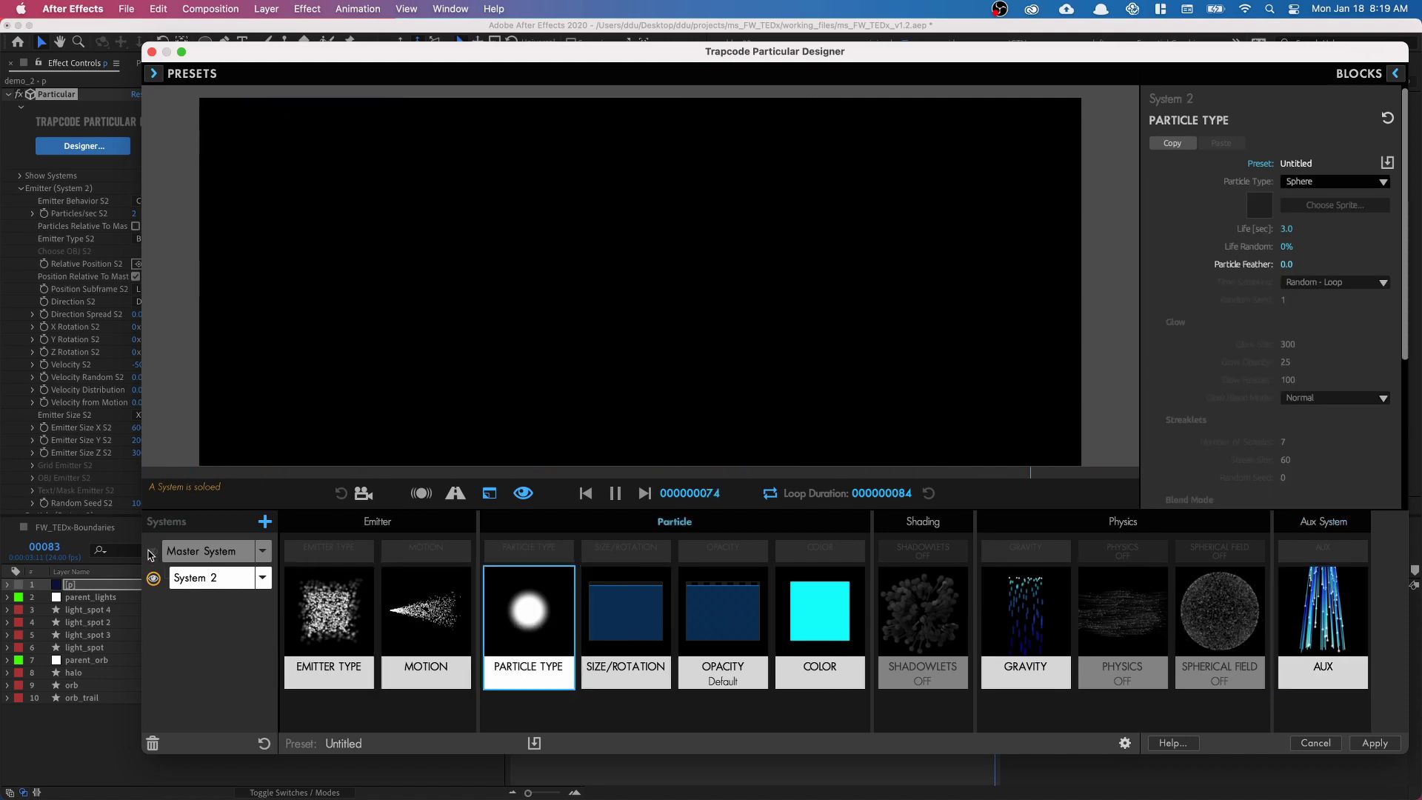
Show the Master System together with System 2 and apply the Designer settings to the Particular layer
{"action": "left_click", "coordinate": [151, 552]}
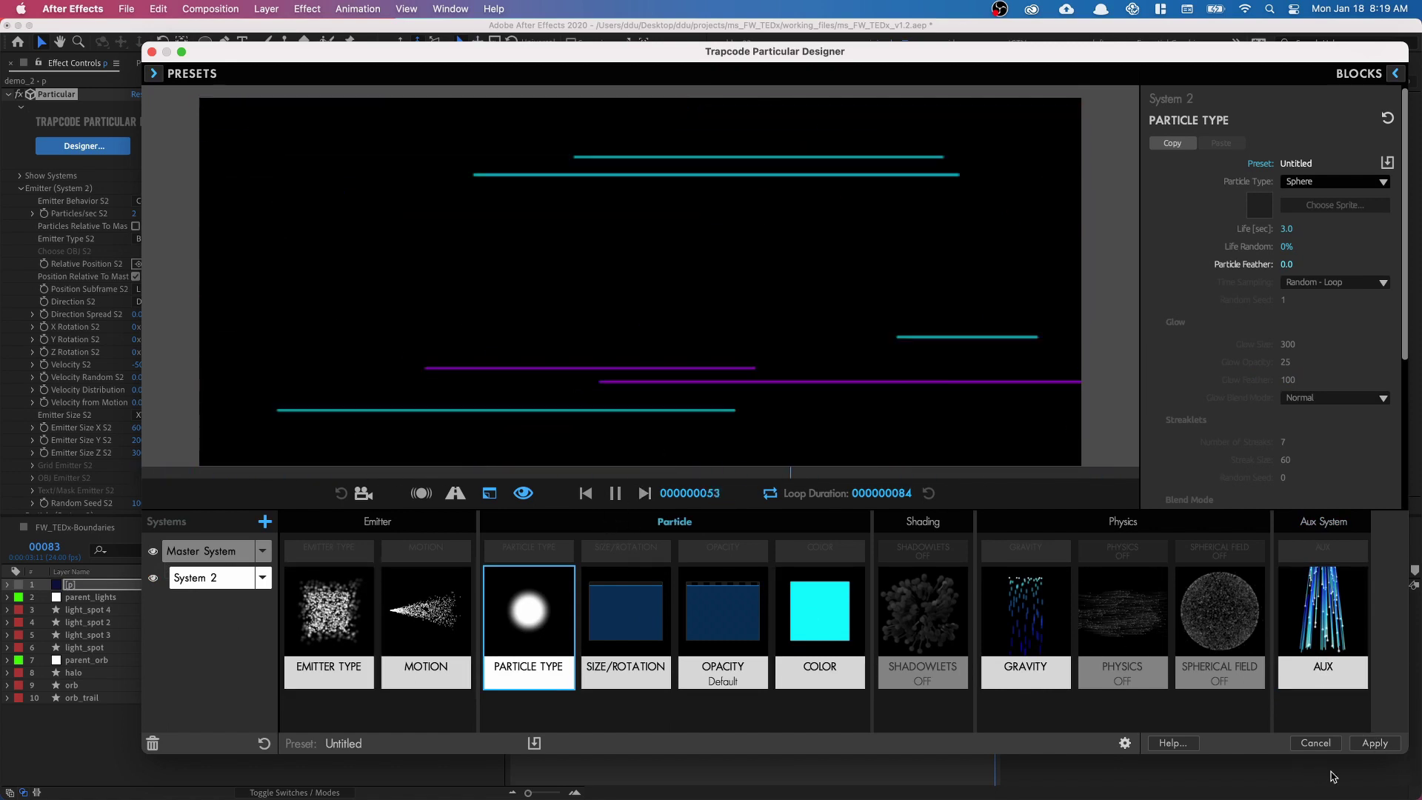
{"action": "left_click", "coordinate": [1377, 745]}
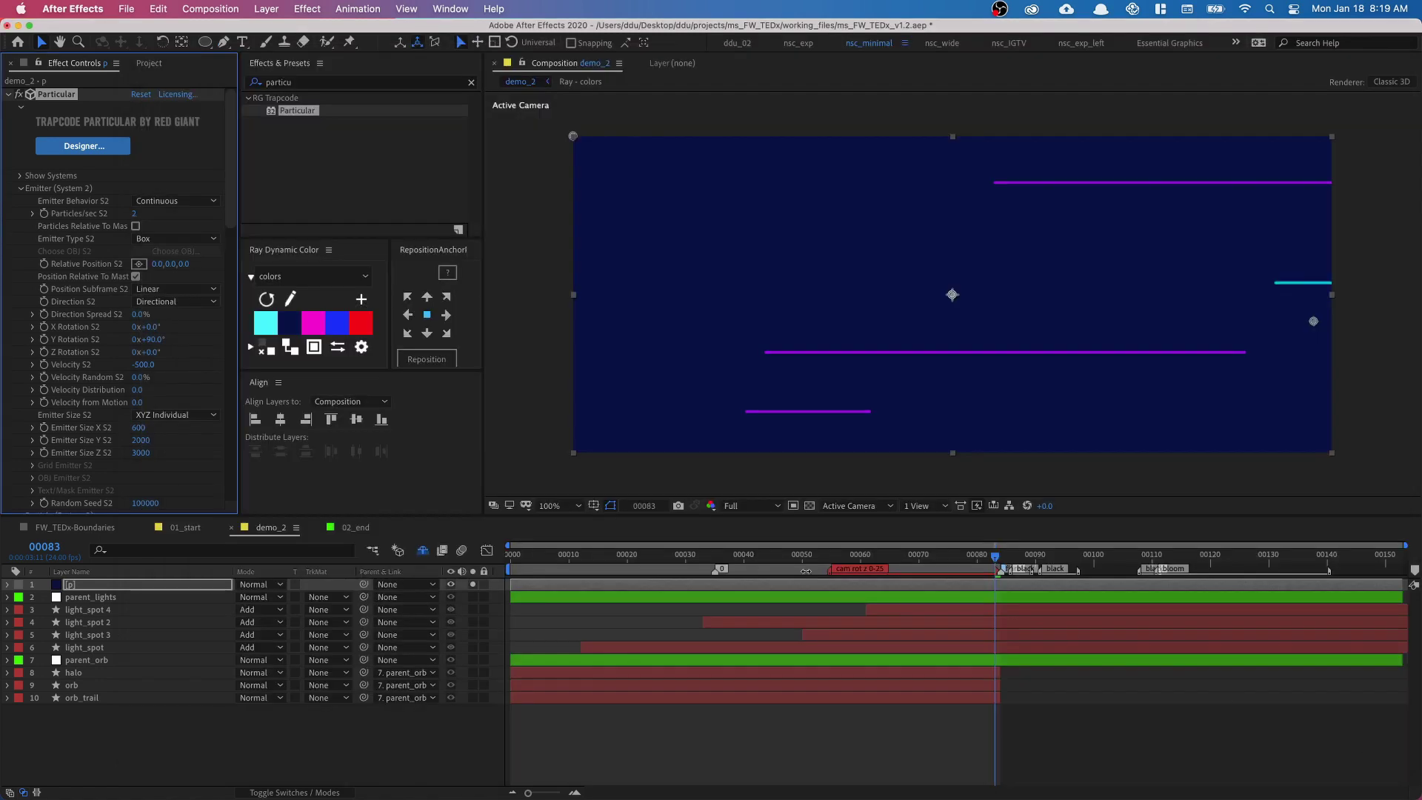
Preview demo_2 and switch the viewer to Custom View 1 to inspect the particle lines in 3D space with the camera tool
{"action": "key", "text": "space"}
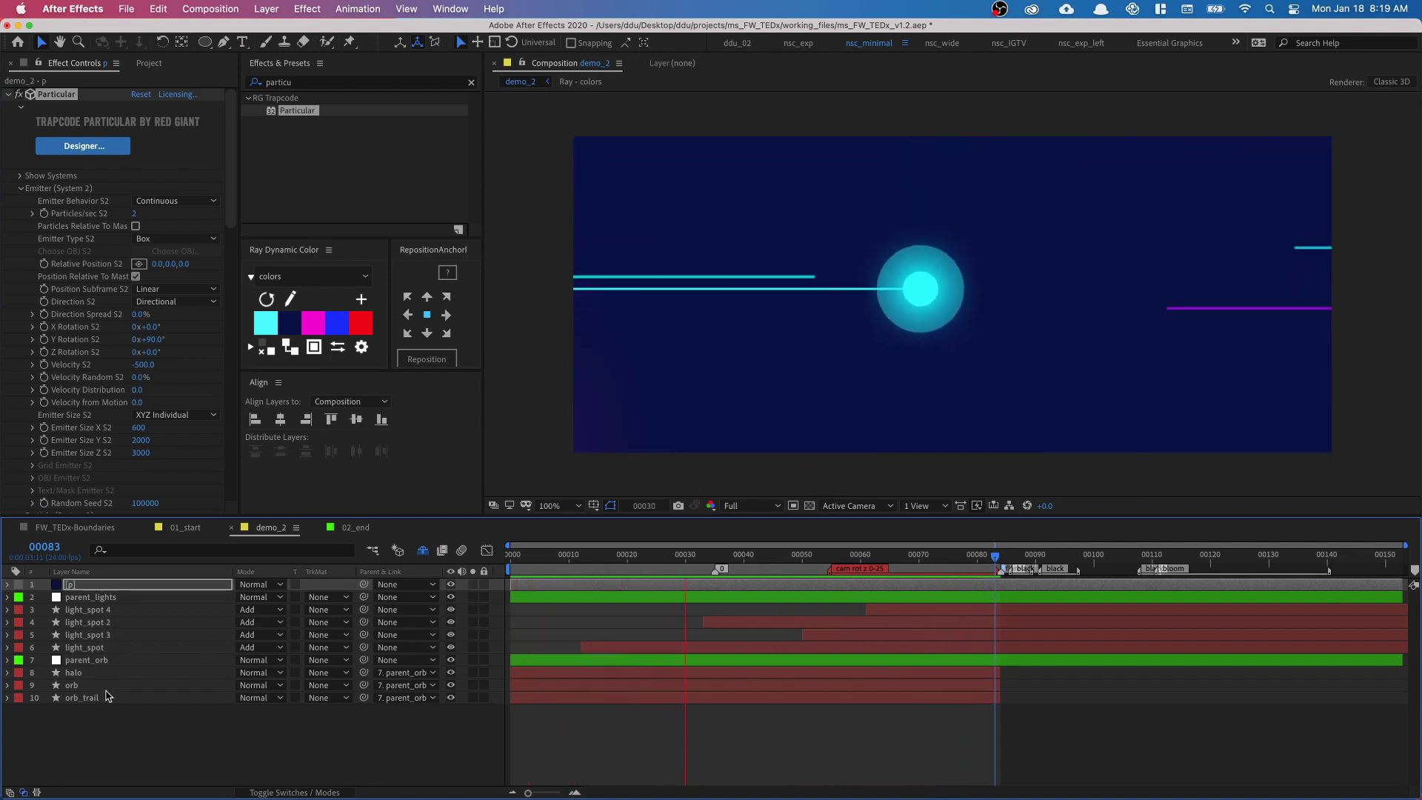
{"action": "left_click", "coordinate": [851, 506]}
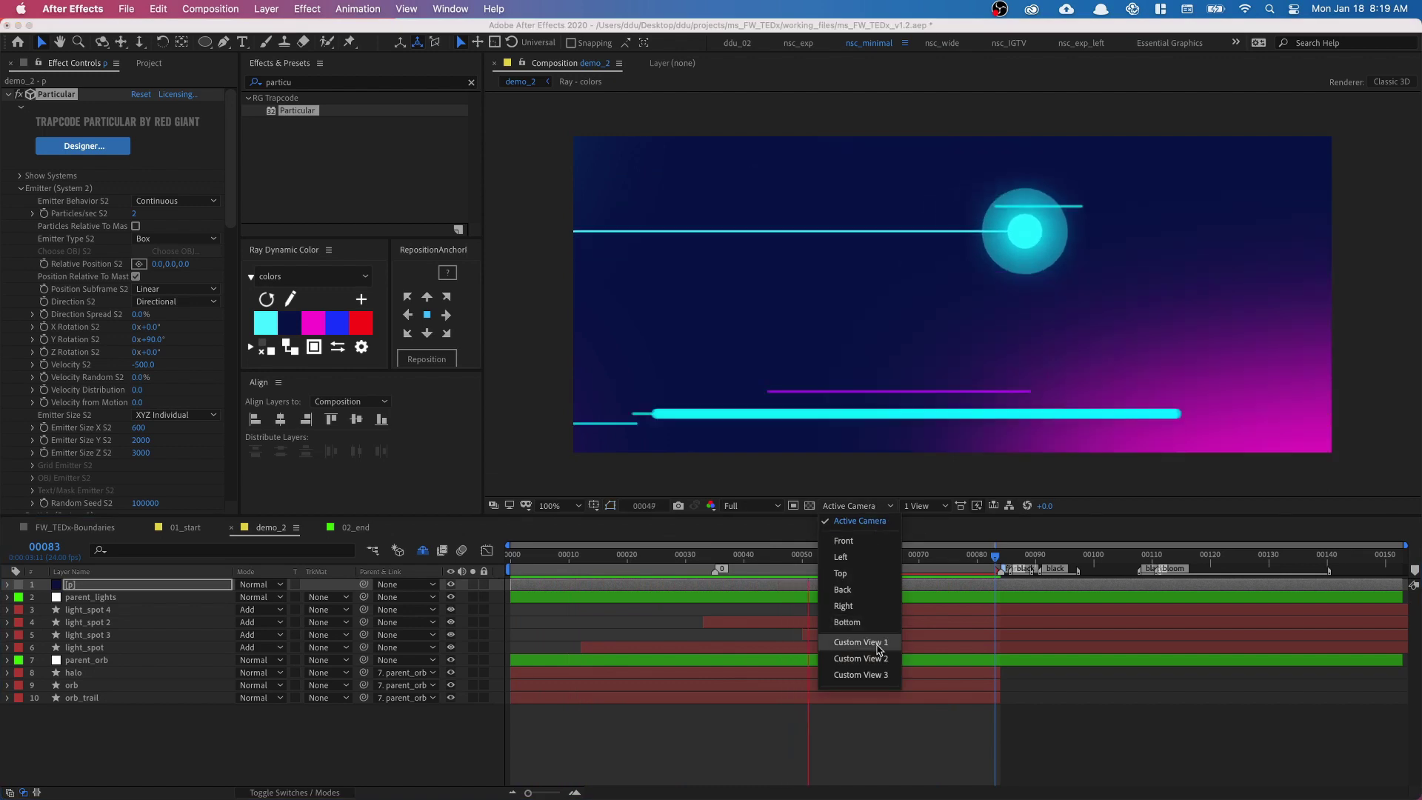
{"action": "left_click", "coordinate": [878, 649]}
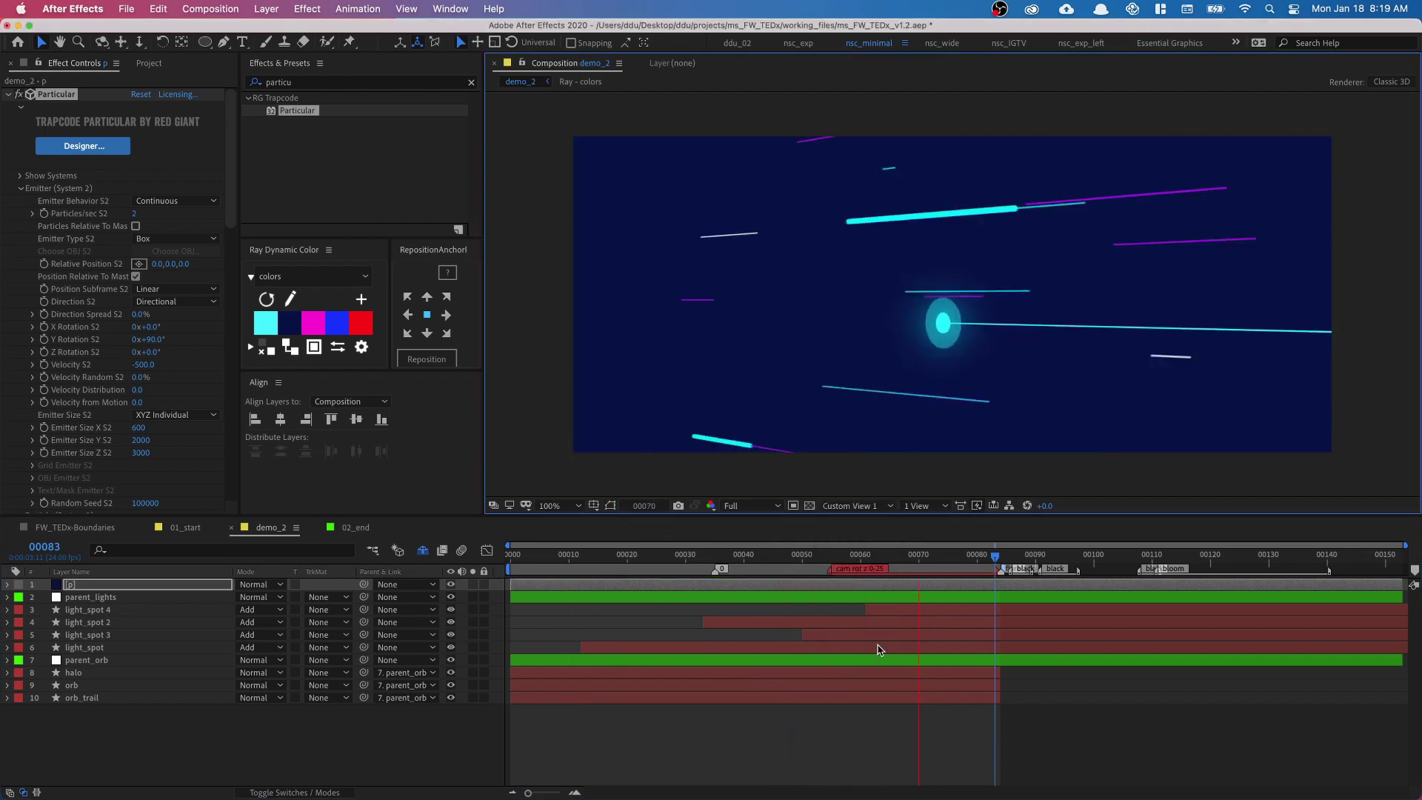
{"action": "key", "text": "space"}
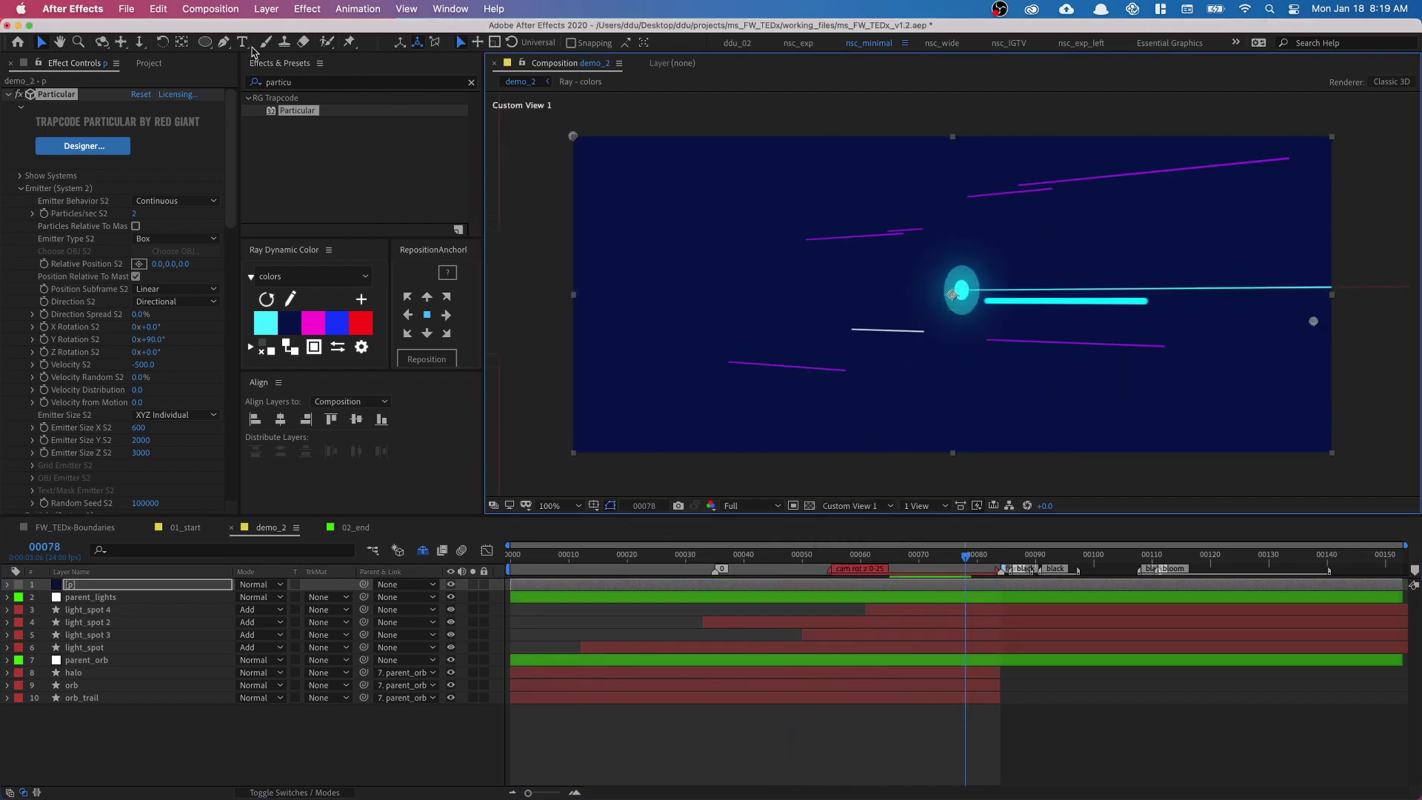
{"action": "key", "text": "c"}
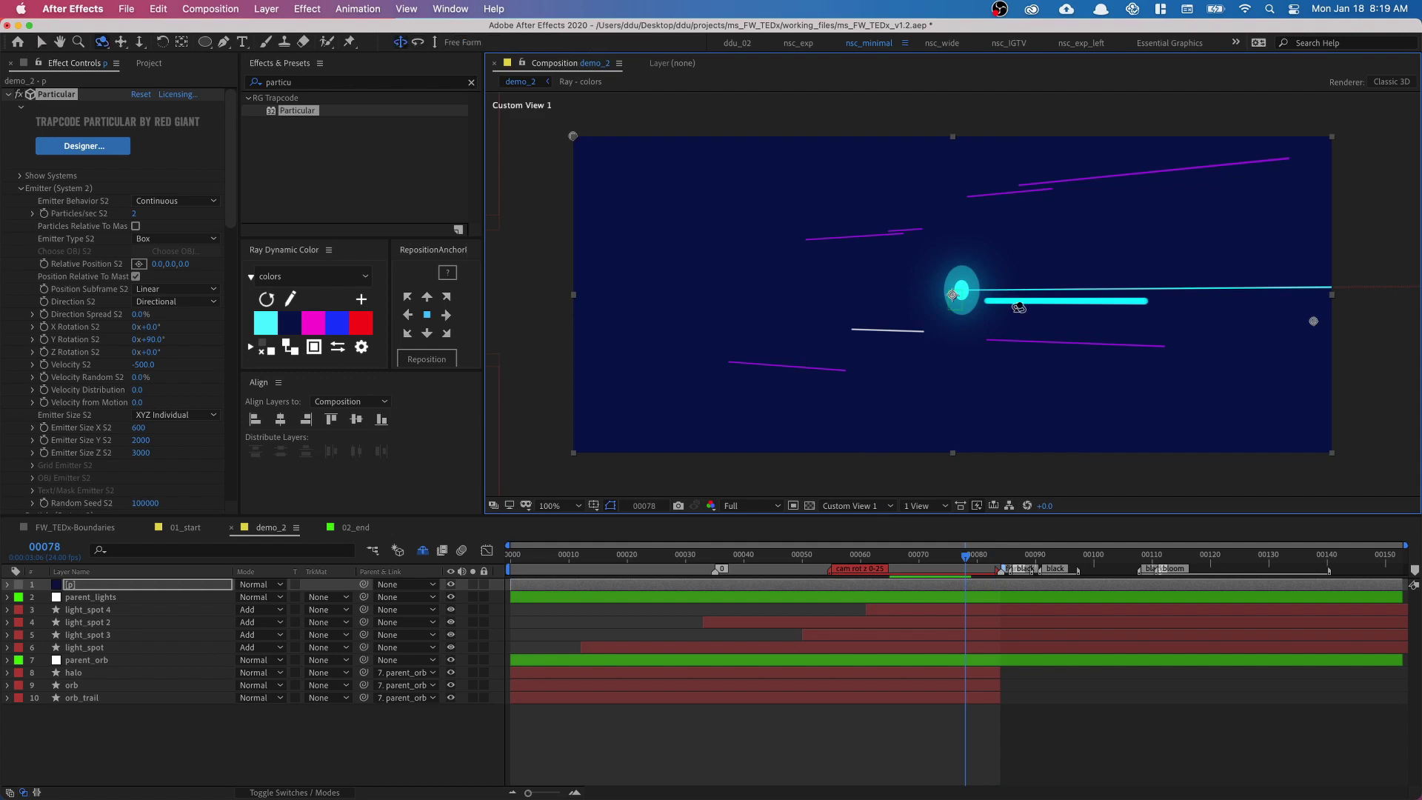
Inspect the particle streaks from several angles in Custom View 1, scrub back to frame 54, and return to the Active Camera view
{"action": "left_click_drag", "start_coordinate": [1010, 308], "coordinate": [927, 400]}
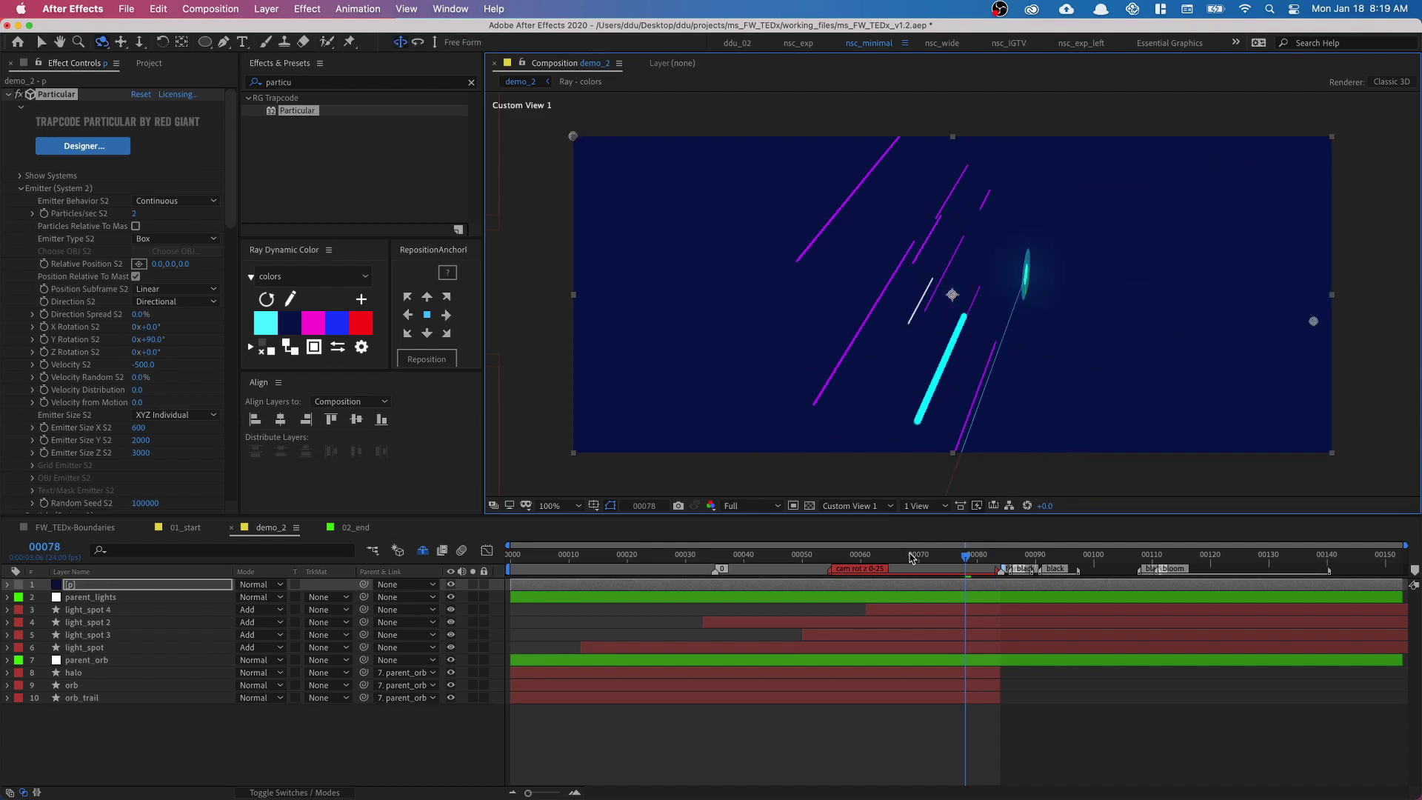
{"action": "left_click_drag", "start_coordinate": [912, 557], "coordinate": [825, 558]}
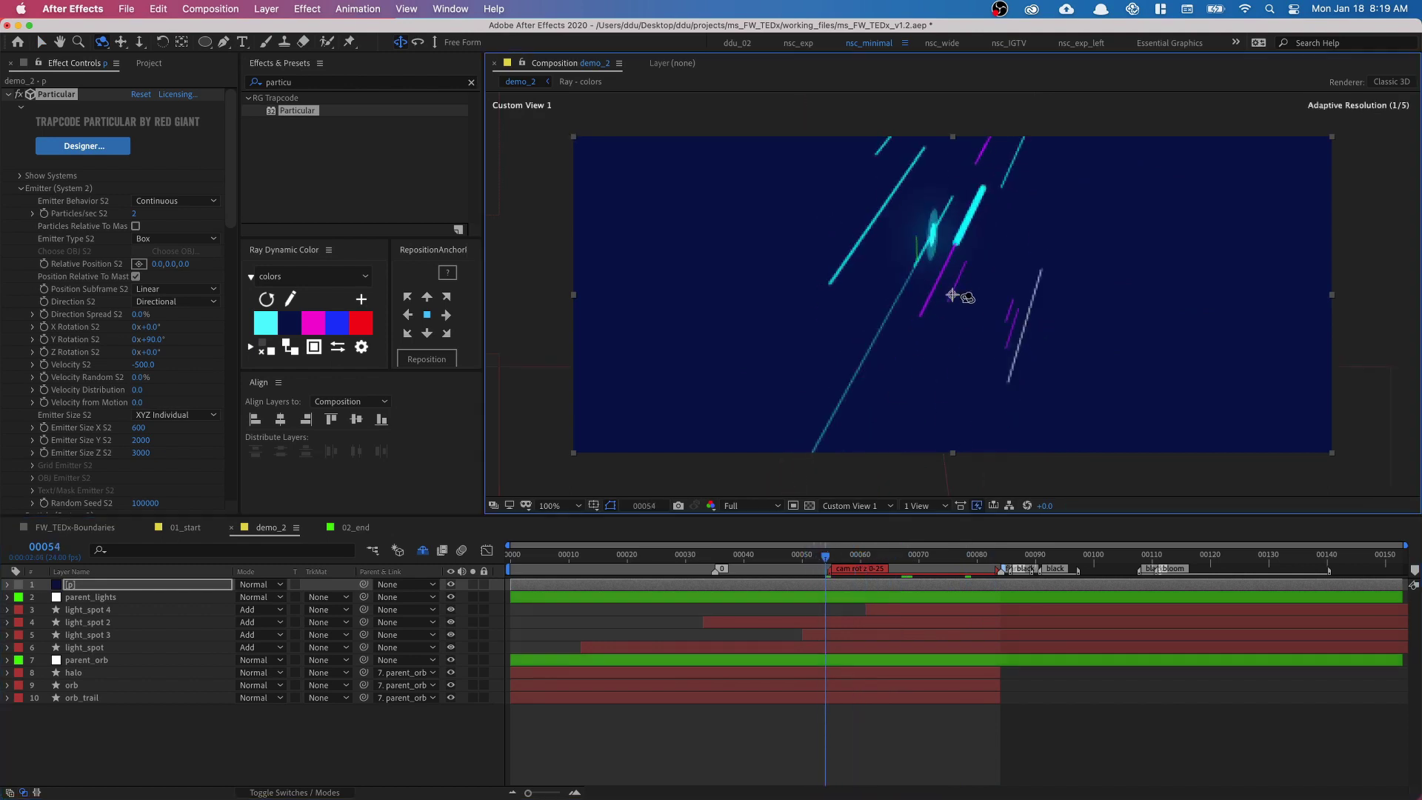
{"action": "left_click_drag", "start_coordinate": [953, 296], "coordinate": [928, 314]}
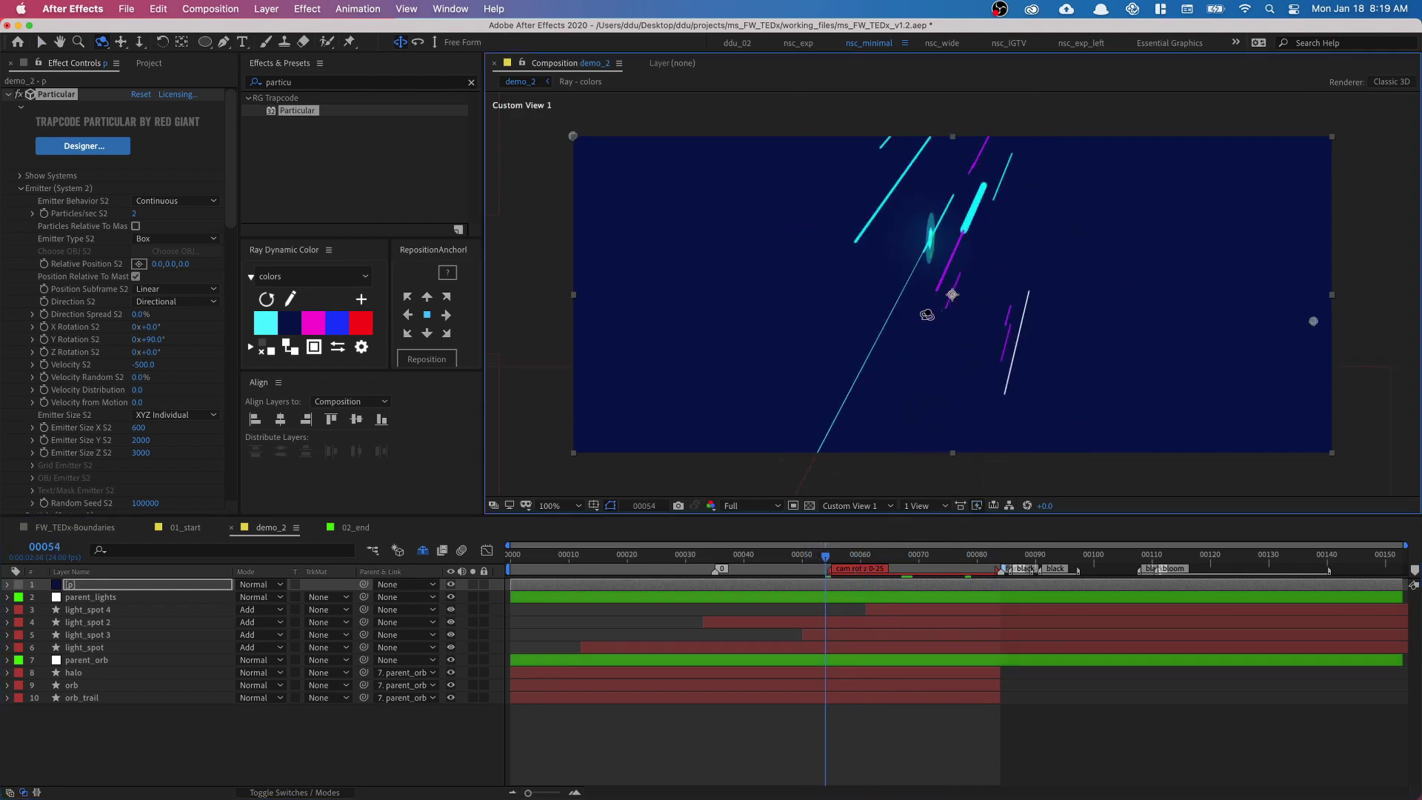
{"action": "left_click", "coordinate": [859, 506]}
{"action": "left_click", "coordinate": [852, 544]}
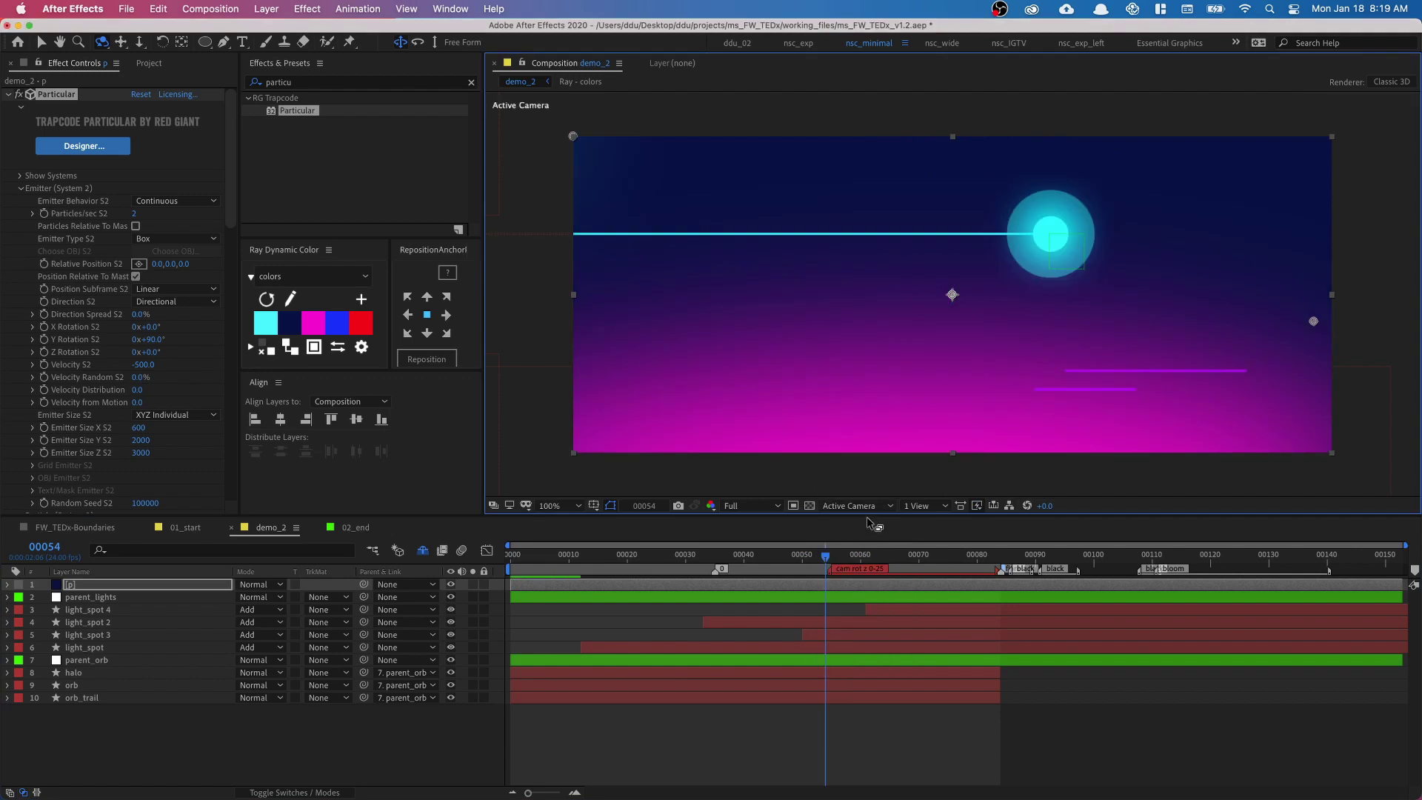
Preview the demo_2 animation to check the particle streaks around the orb's exit
{"action": "key", "text": "space"}
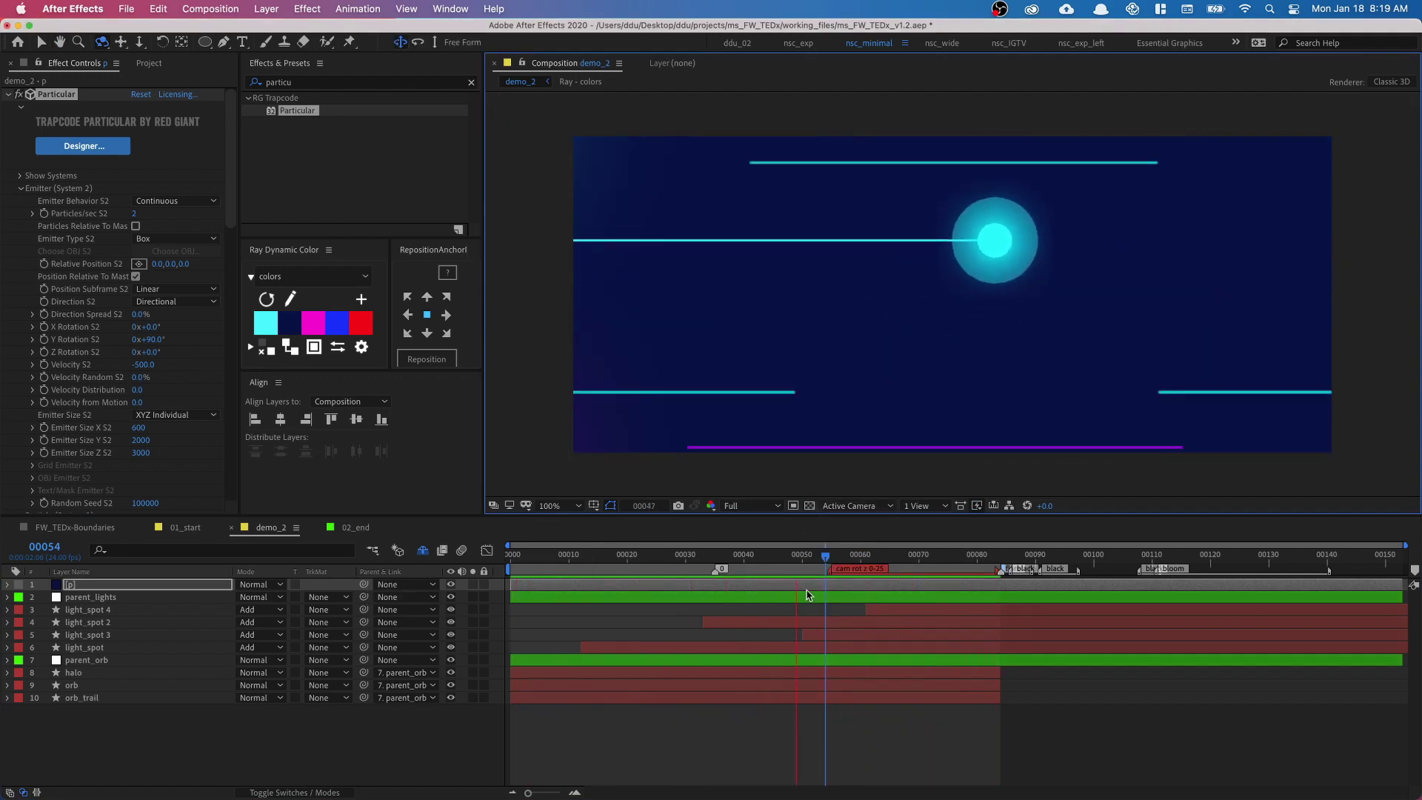
{"action": "key", "text": "space"}
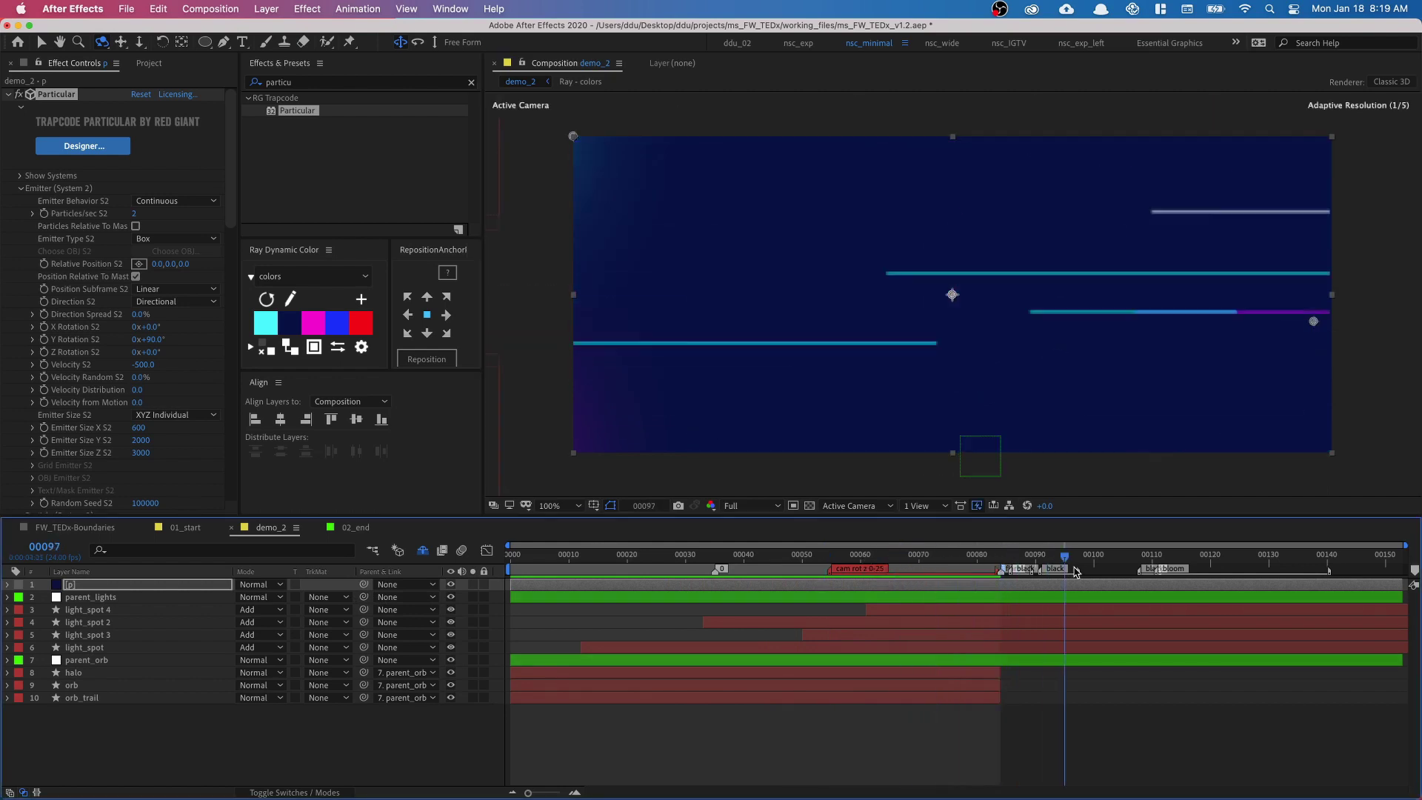
{"action": "key", "text": "space"}
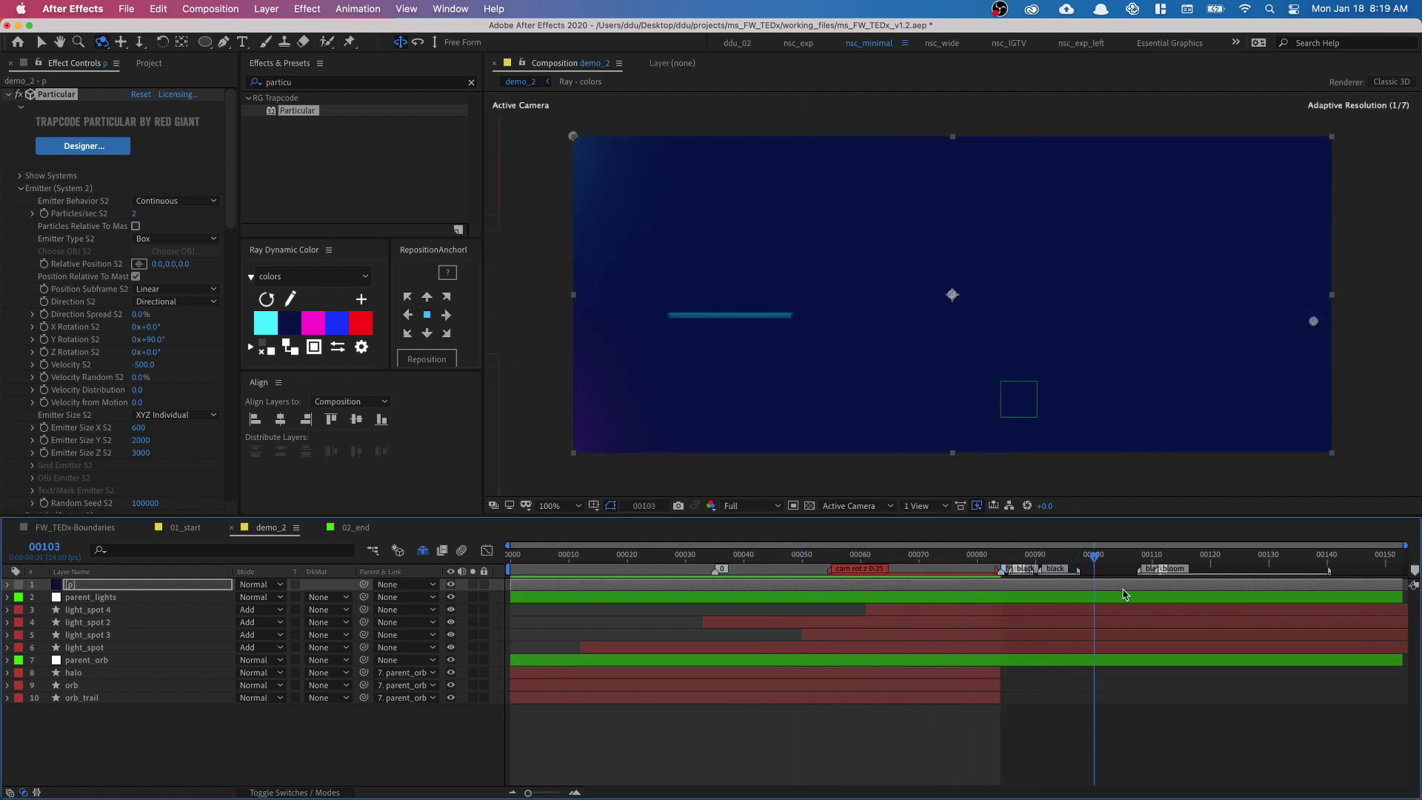
Go to frame 112 and reveal all modified properties of the p layer in an enlarged timeline
{"action": "left_click_drag", "start_coordinate": [1005, 606], "coordinate": [1167, 599]}
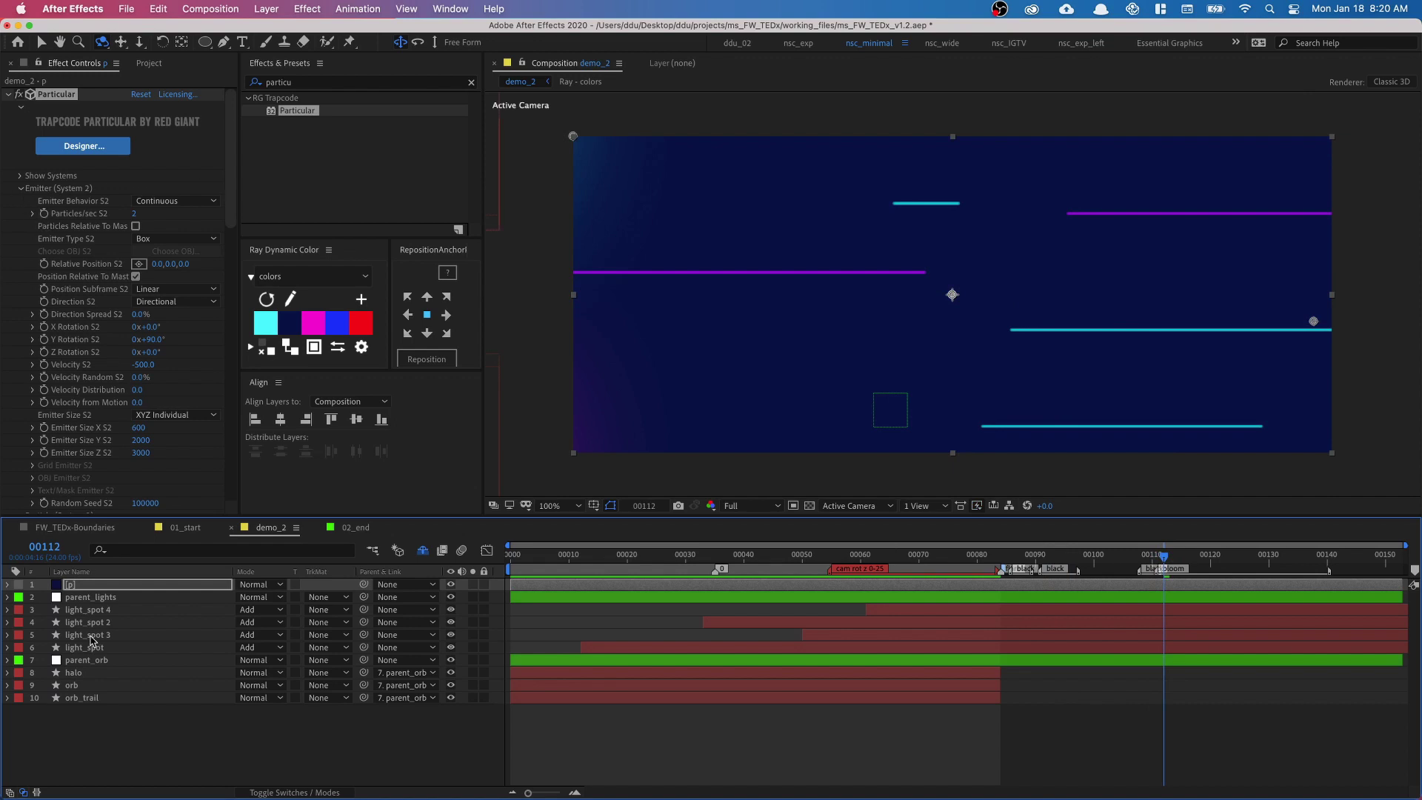
{"action": "key", "text": "Return"}
{"action": "key", "text": "grave"}
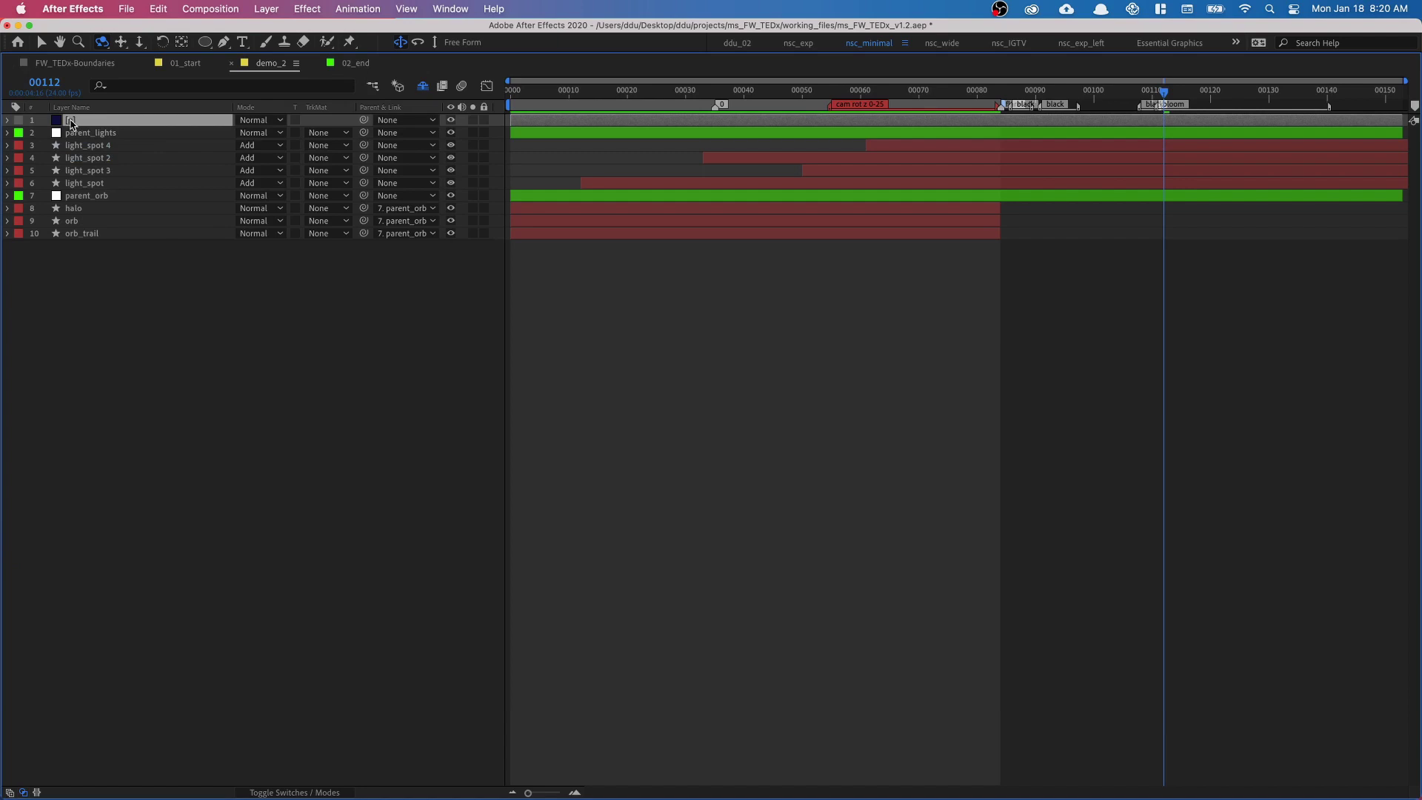
{"action": "key", "text": "u"}
{"action": "key", "text": "u"}
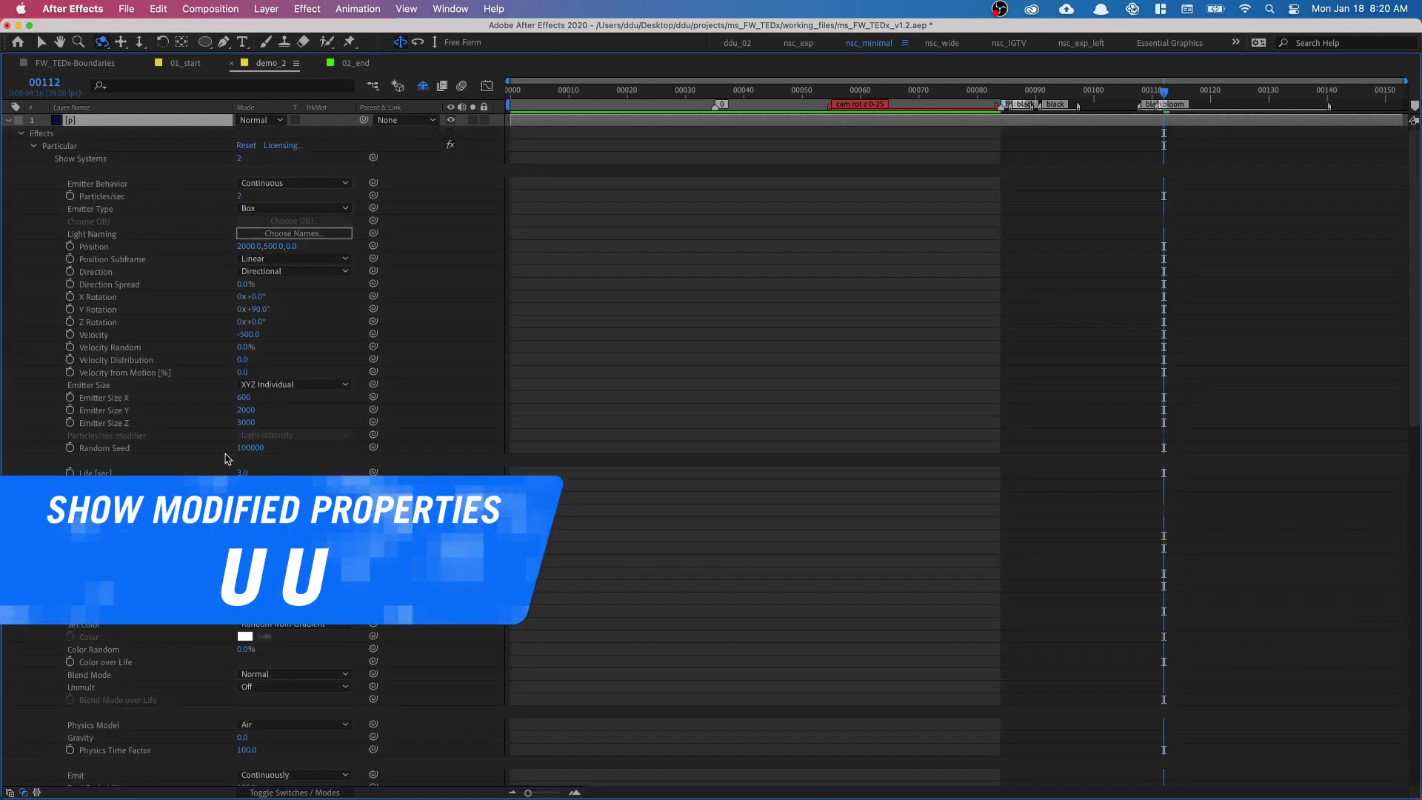
{"action": "scroll", "coordinate": [226, 459], "scroll_direction": "down", "scroll_amount": 20}
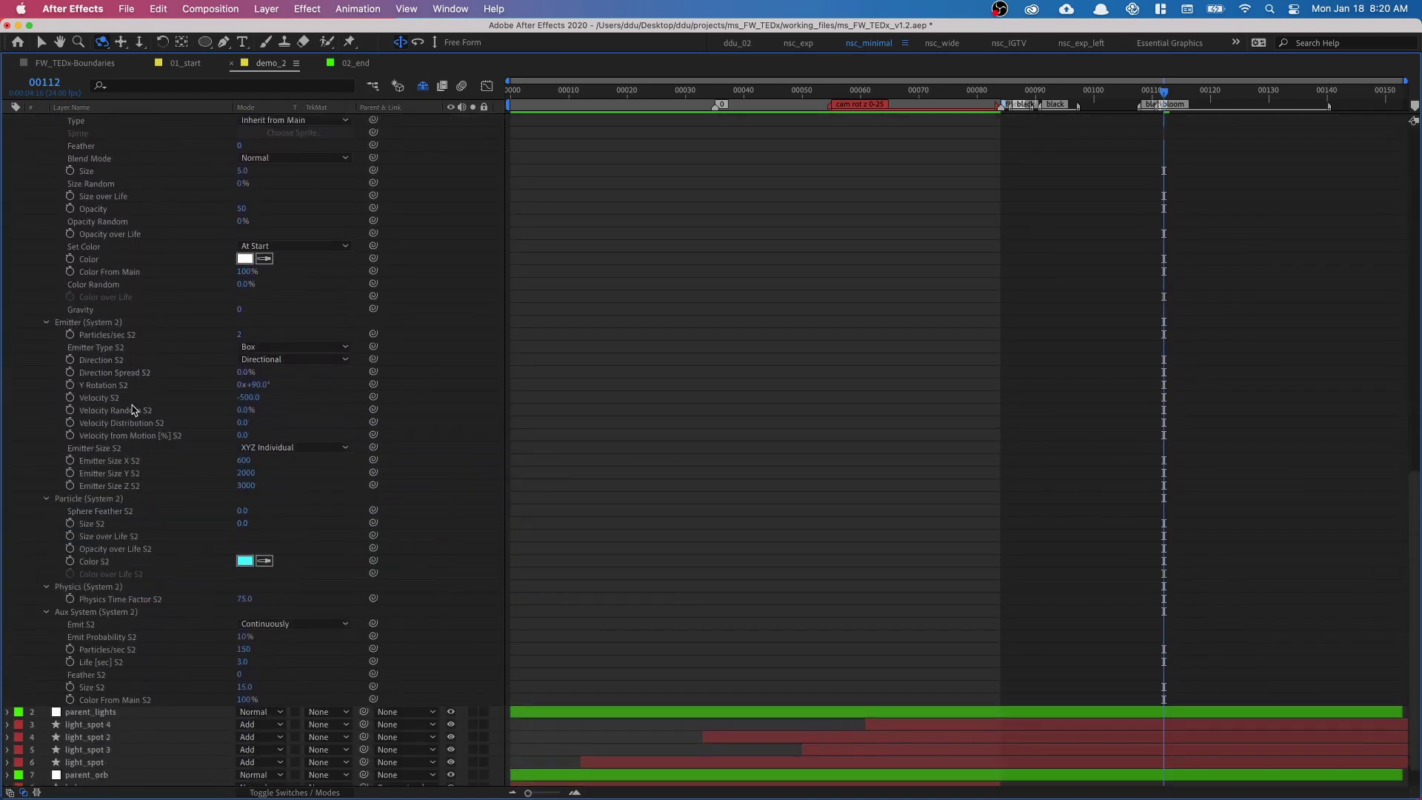
{"action": "scroll", "coordinate": [133, 411], "scroll_direction": "up", "scroll_amount": 20}
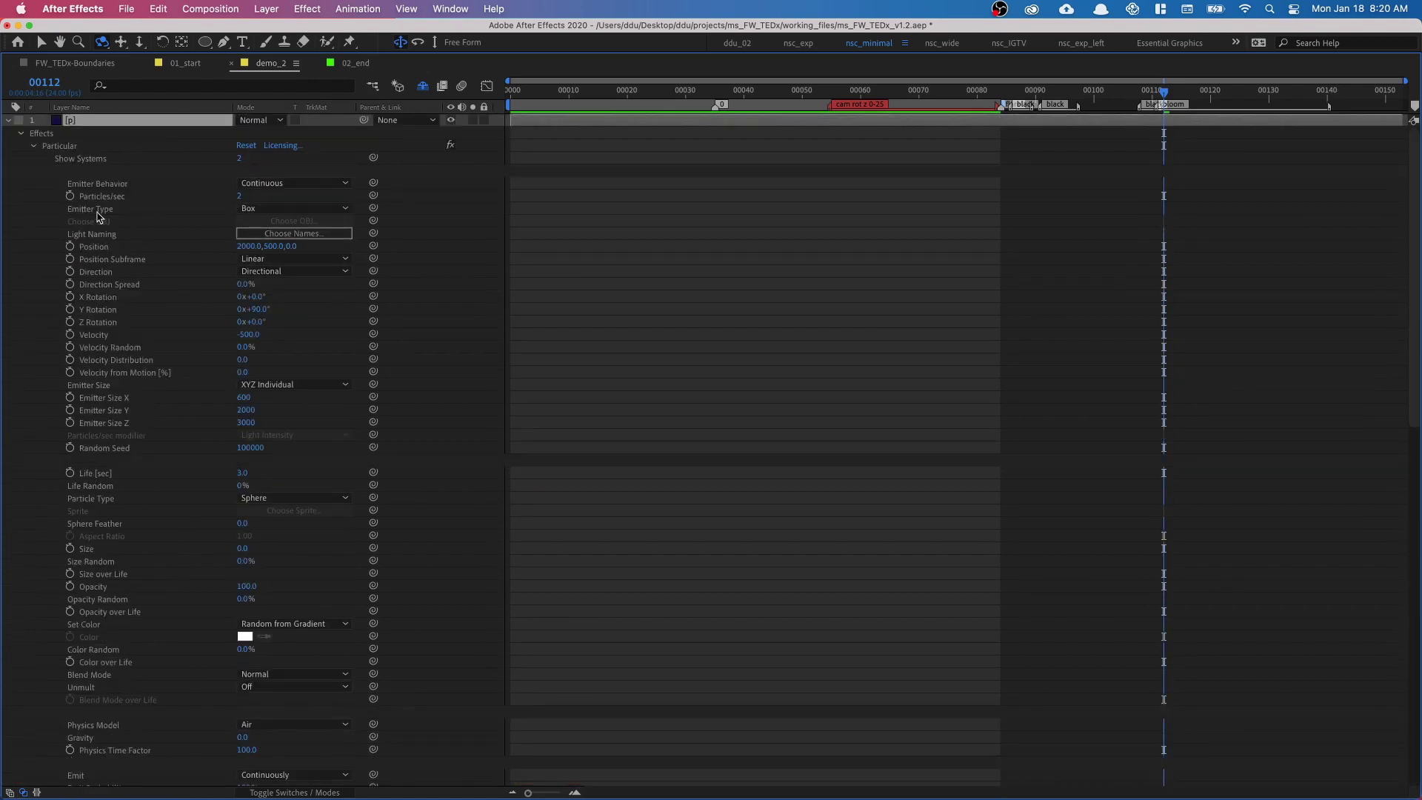
Set keyframes at frame 112 for the main emitter's Particles/sec and the main particle's Color over Life
{"action": "left_click", "coordinate": [70, 195]}
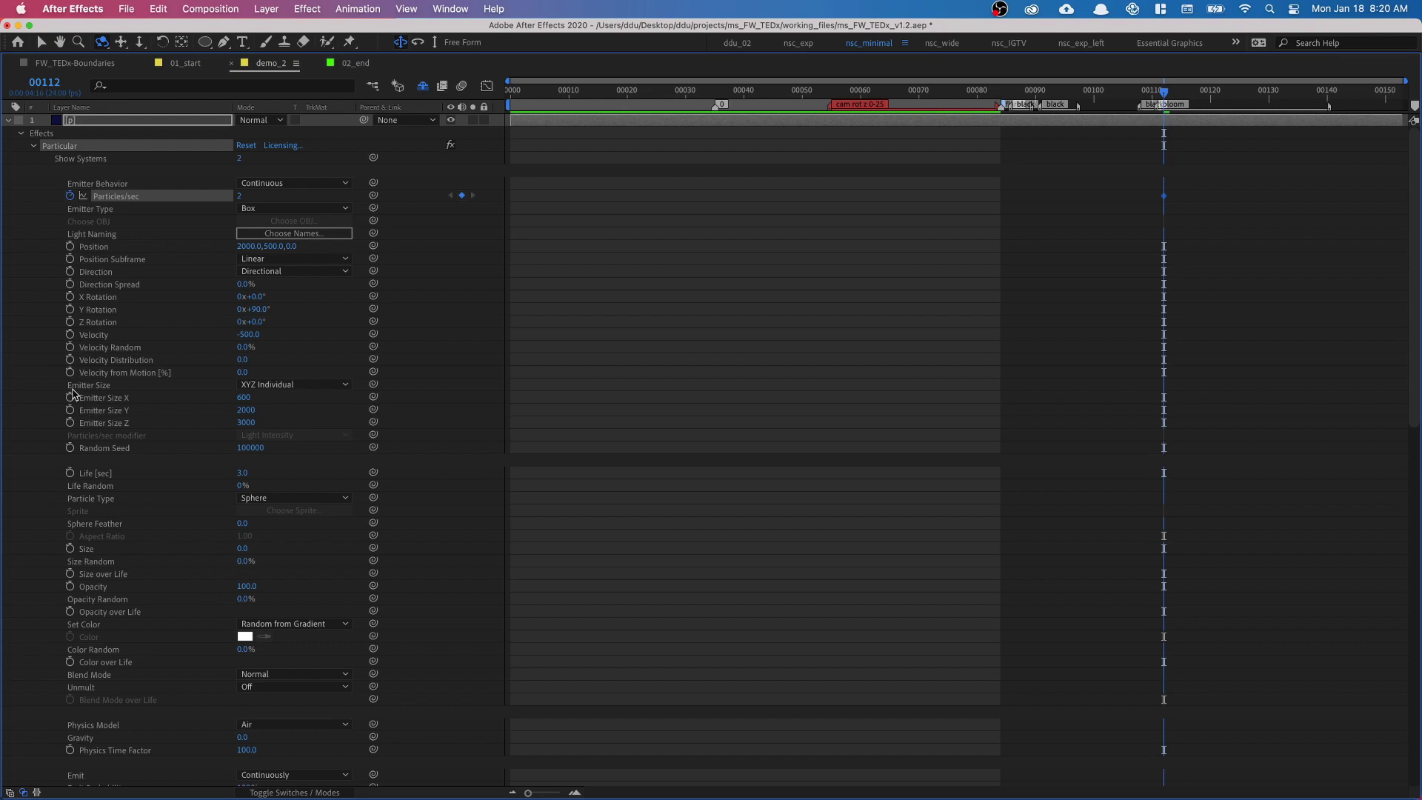
{"action": "left_click", "coordinate": [69, 626]}
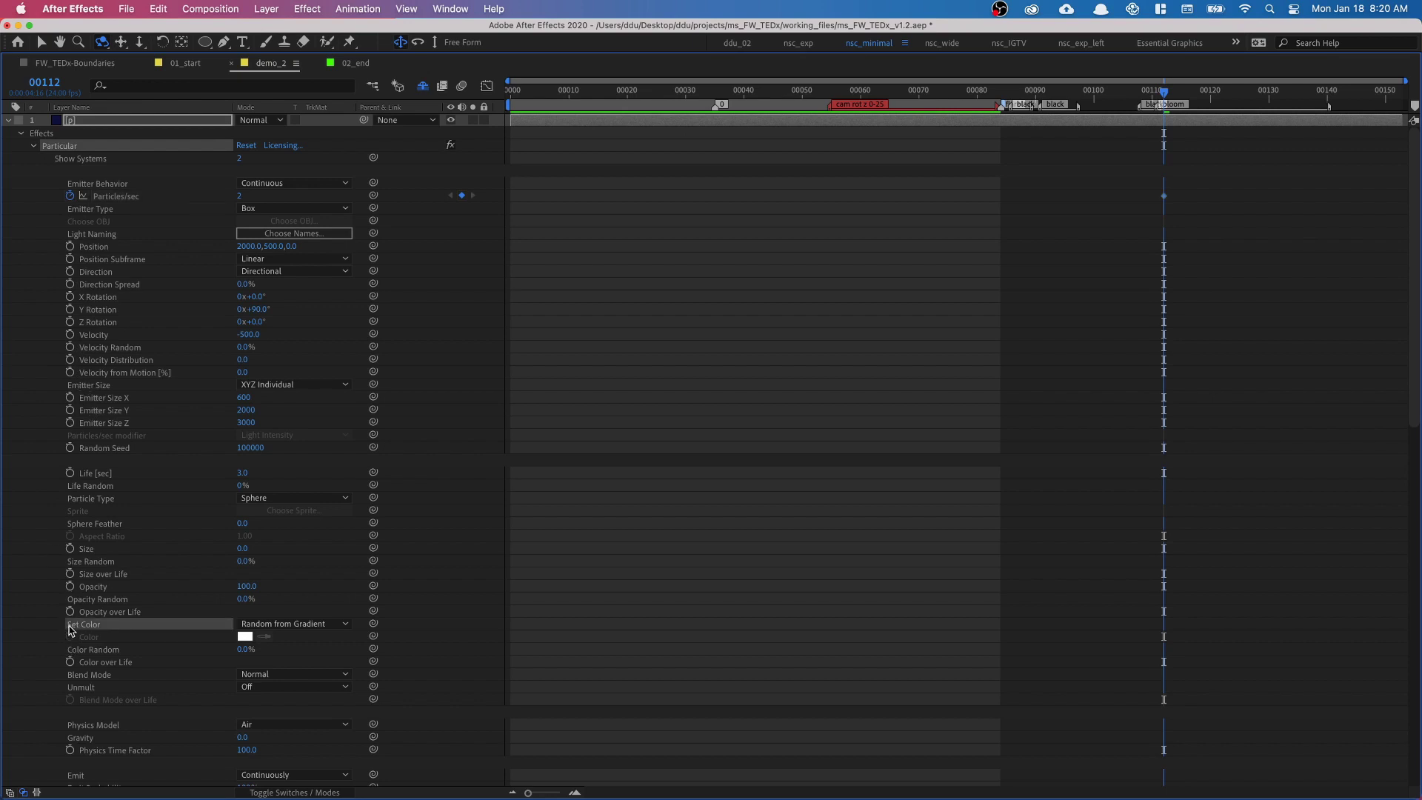
{"action": "left_click", "coordinate": [69, 661]}
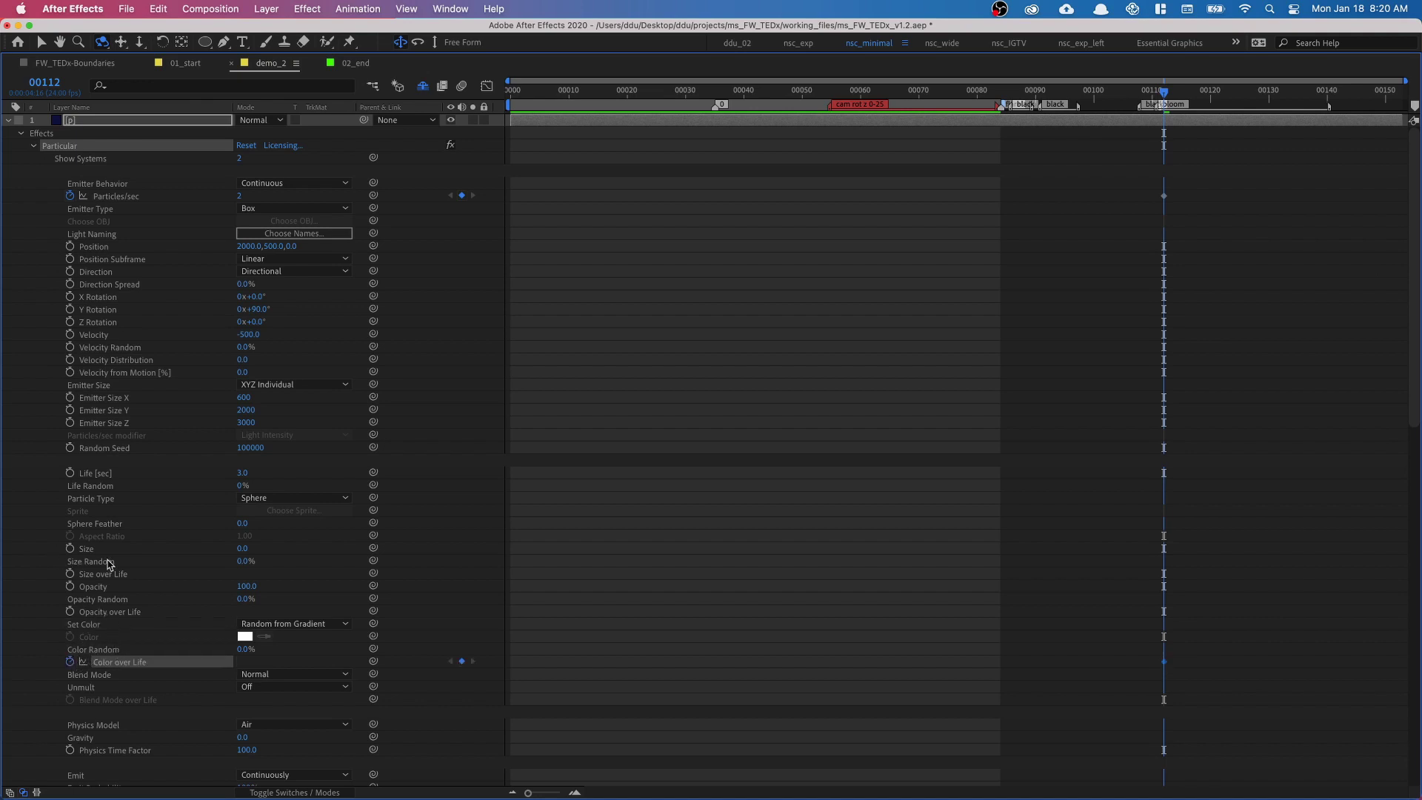
Look through the layer's modified Particular properties, from the main particle and auxiliary settings to System 2, for others to animate
{"action": "scroll", "coordinate": [115, 570], "scroll_direction": "down", "scroll_amount": 3}
{"action": "scroll", "coordinate": [153, 591], "scroll_direction": "down", "scroll_amount": 4}
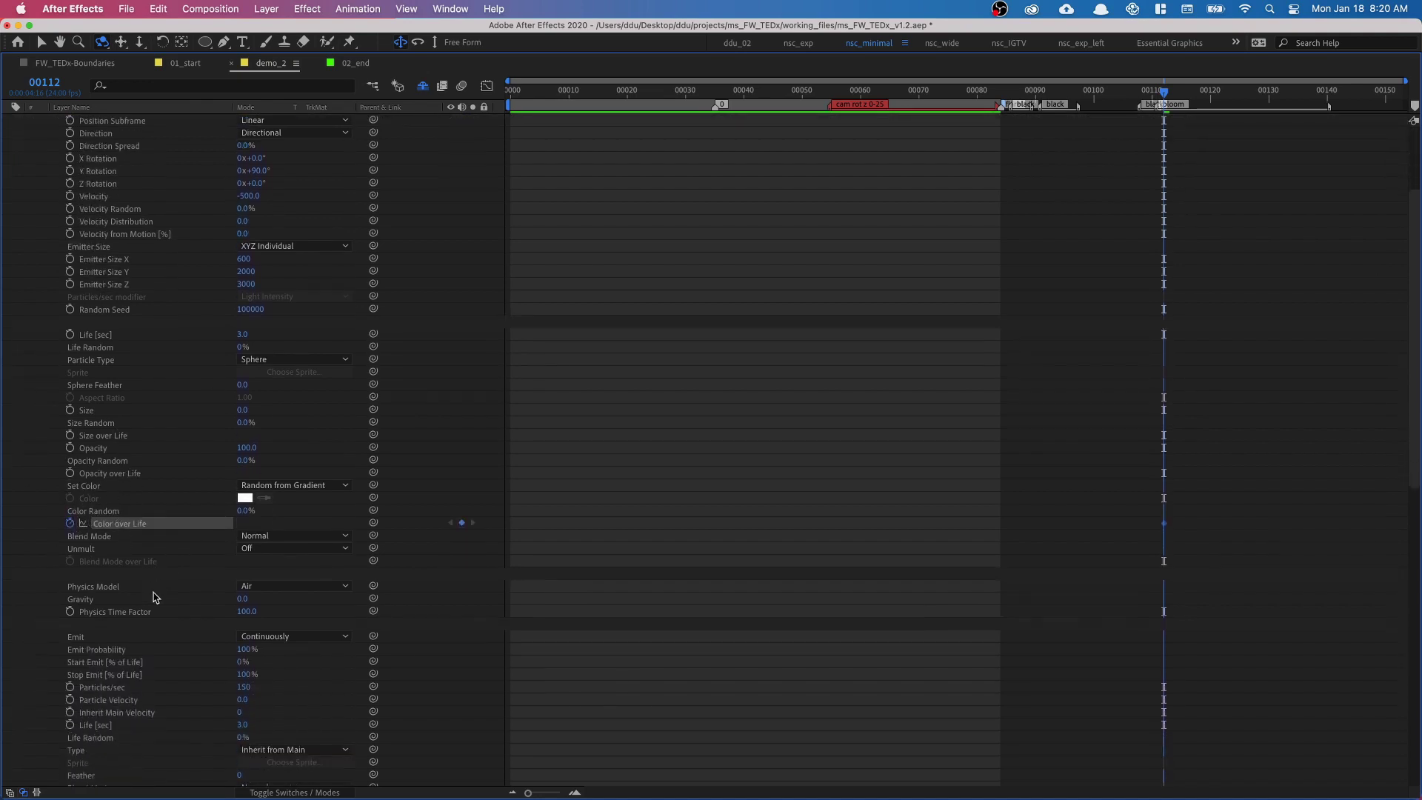
{"action": "scroll", "coordinate": [140, 577], "scroll_direction": "down", "scroll_amount": 2}
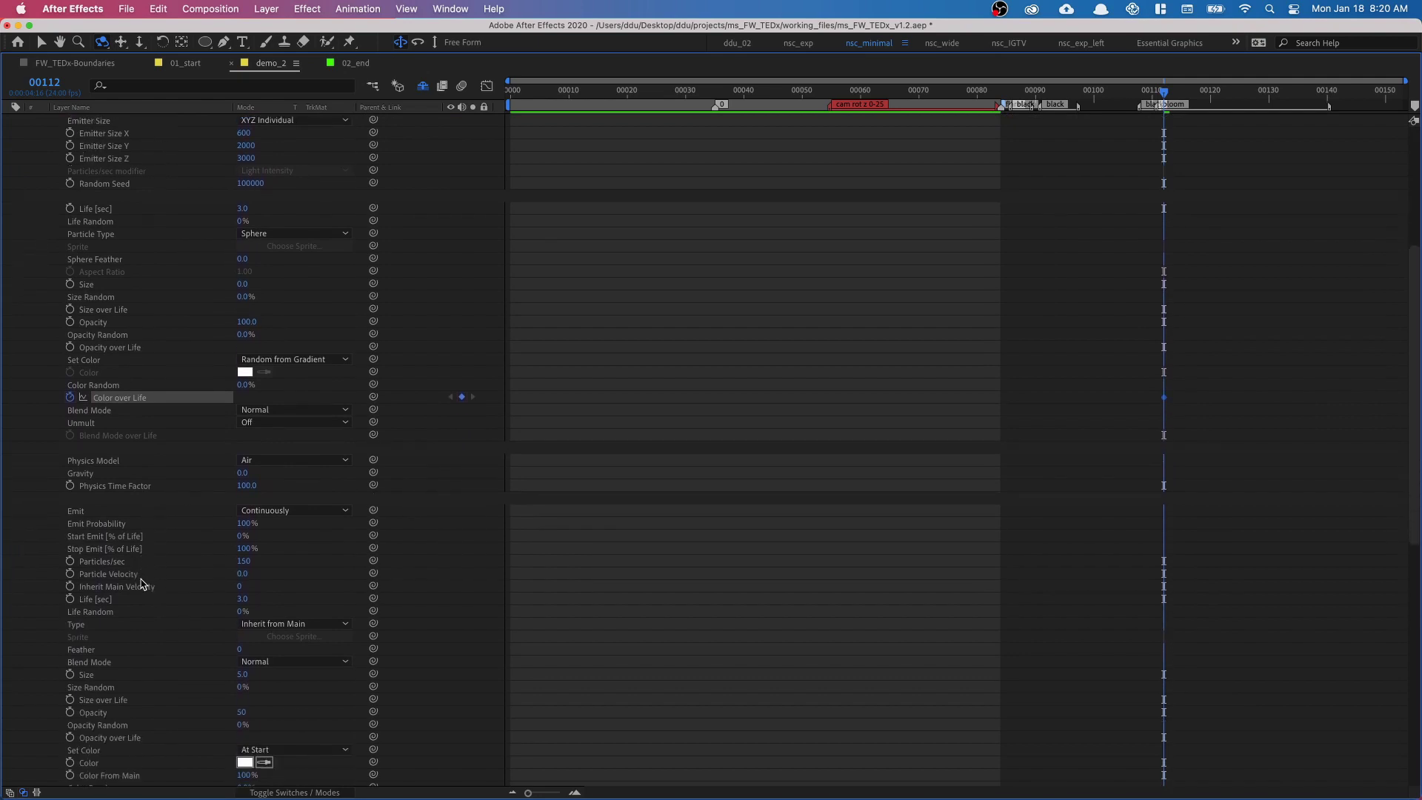
{"action": "scroll", "coordinate": [95, 533], "scroll_direction": "down", "scroll_amount": 2}
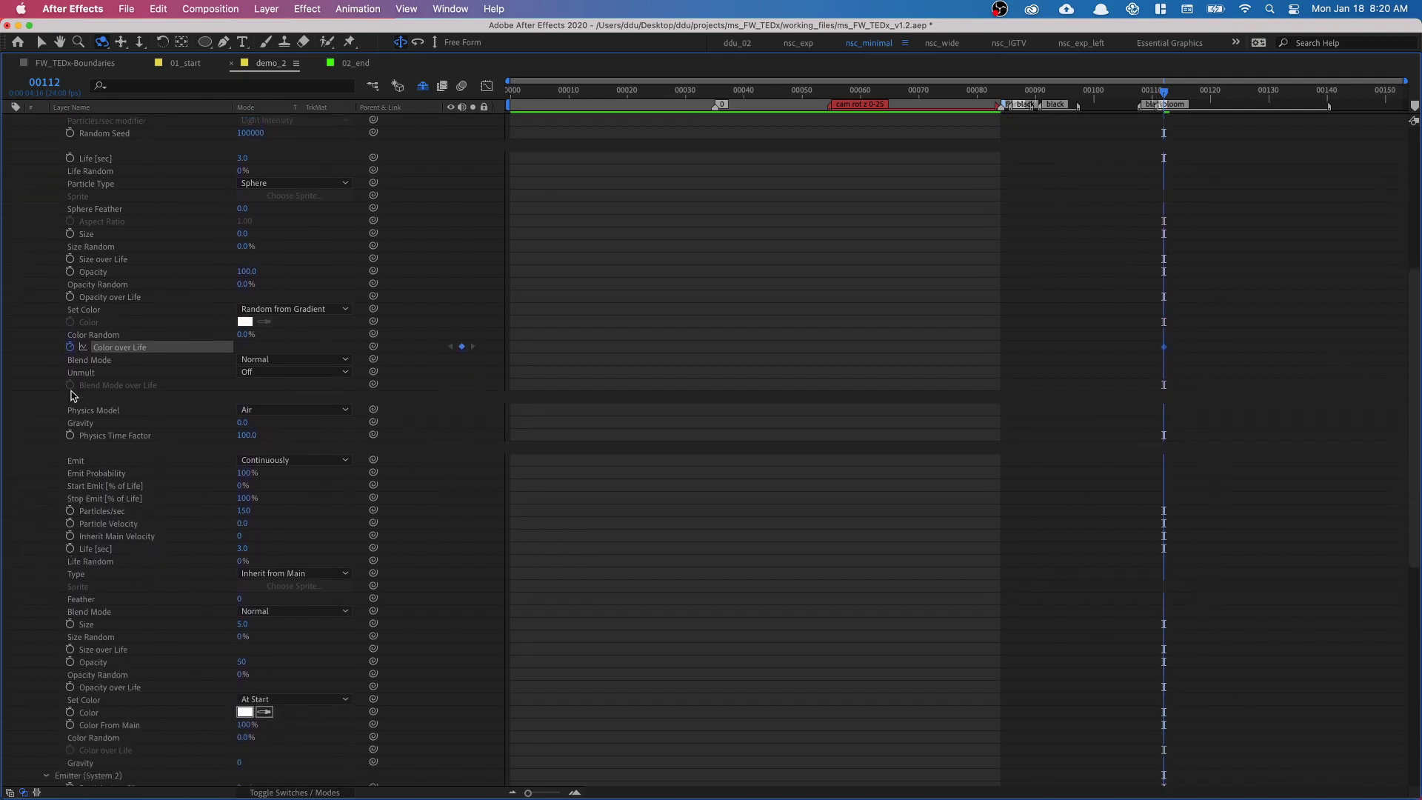
{"action": "scroll", "coordinate": [71, 396], "scroll_direction": "down", "scroll_amount": 8}
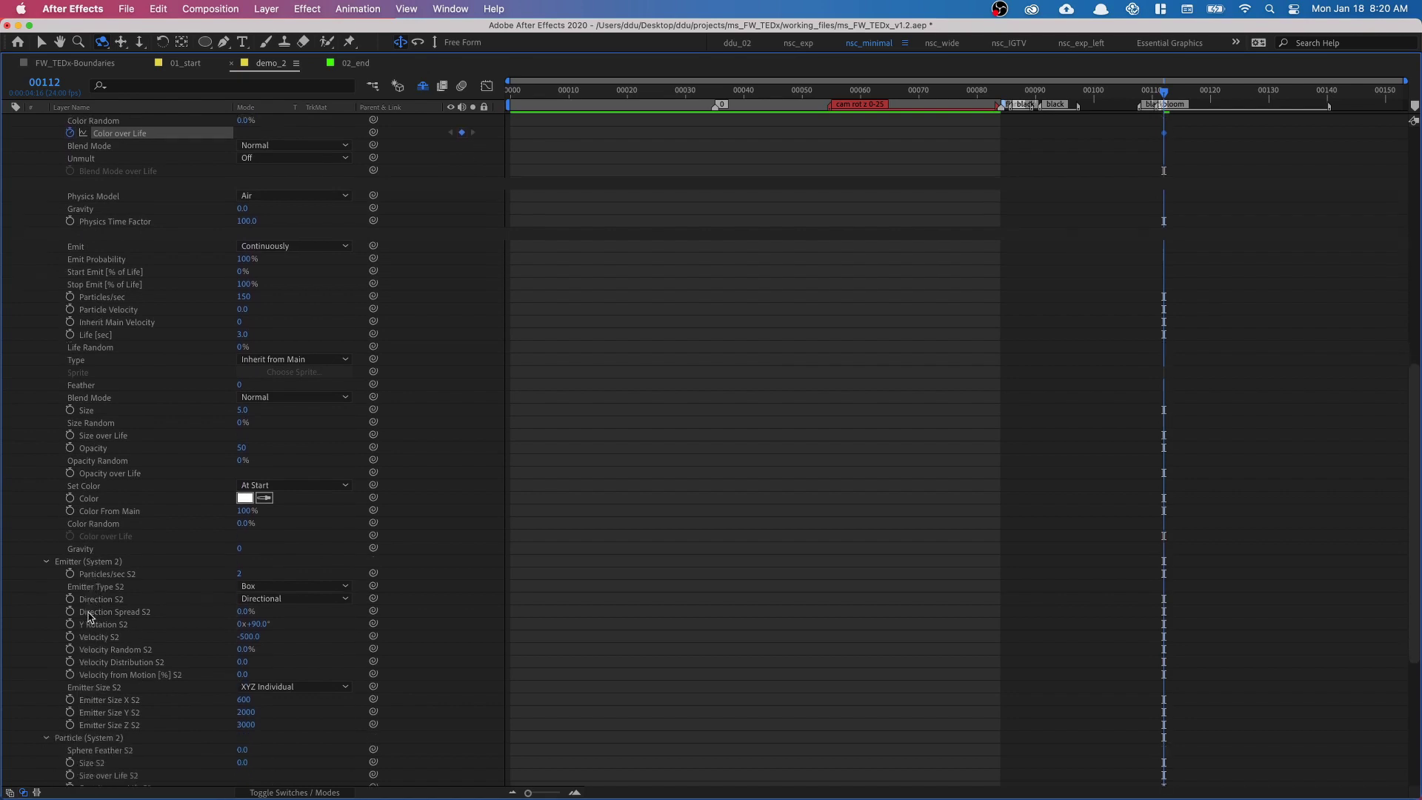
{"action": "scroll", "coordinate": [88, 617], "scroll_direction": "up", "scroll_amount": 18}
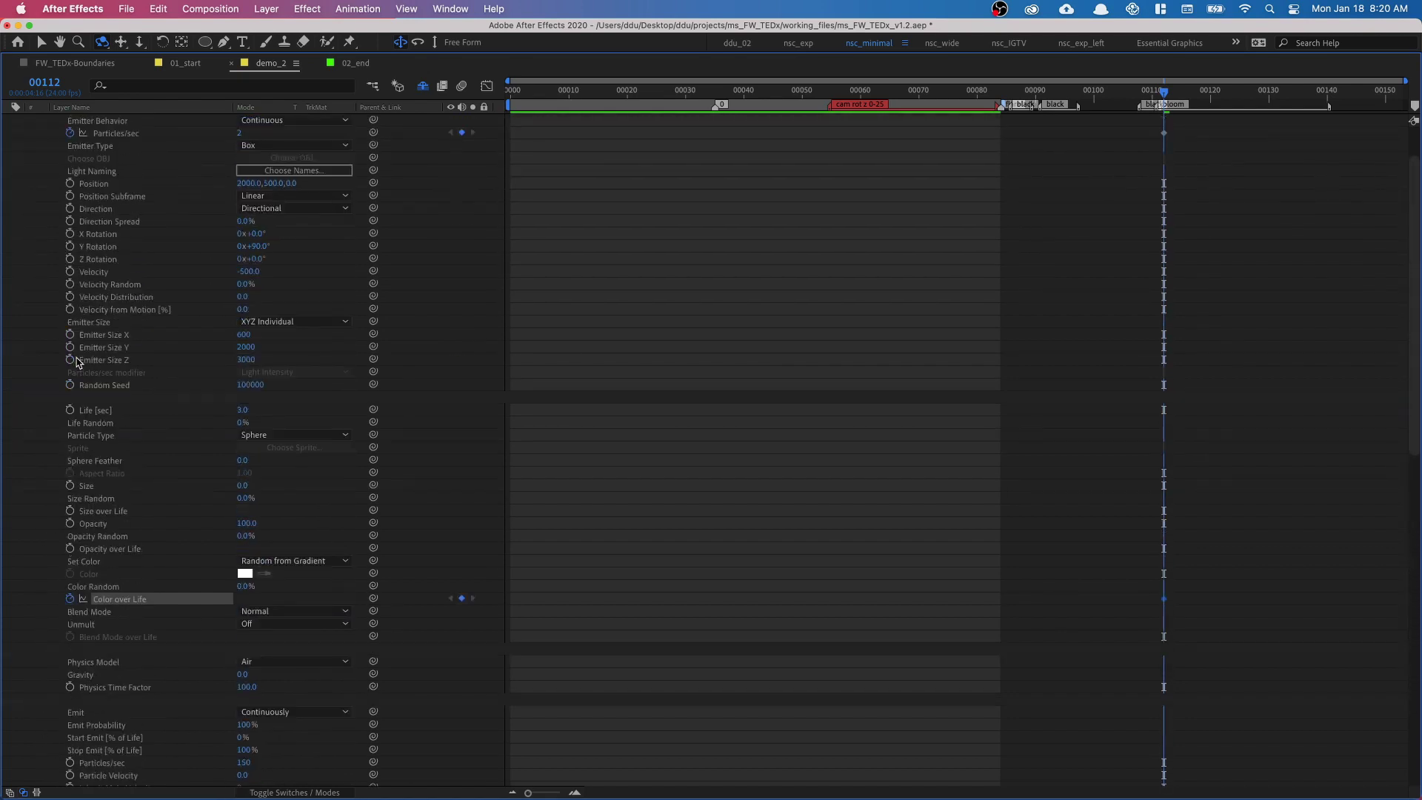
{"action": "scroll", "coordinate": [67, 242], "scroll_direction": "up", "scroll_amount": 2}
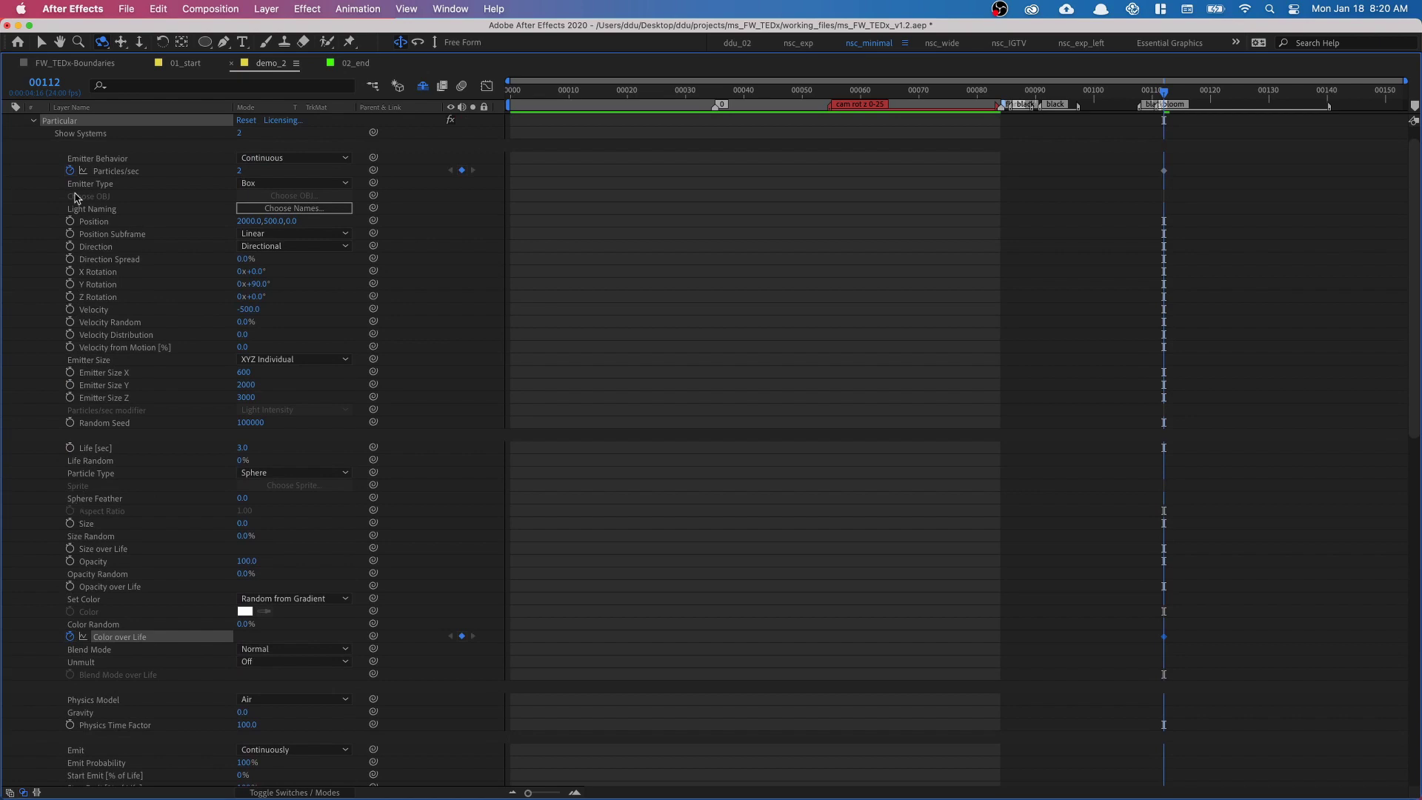
{"action": "scroll", "coordinate": [43, 152], "scroll_direction": "up", "scroll_amount": 1}
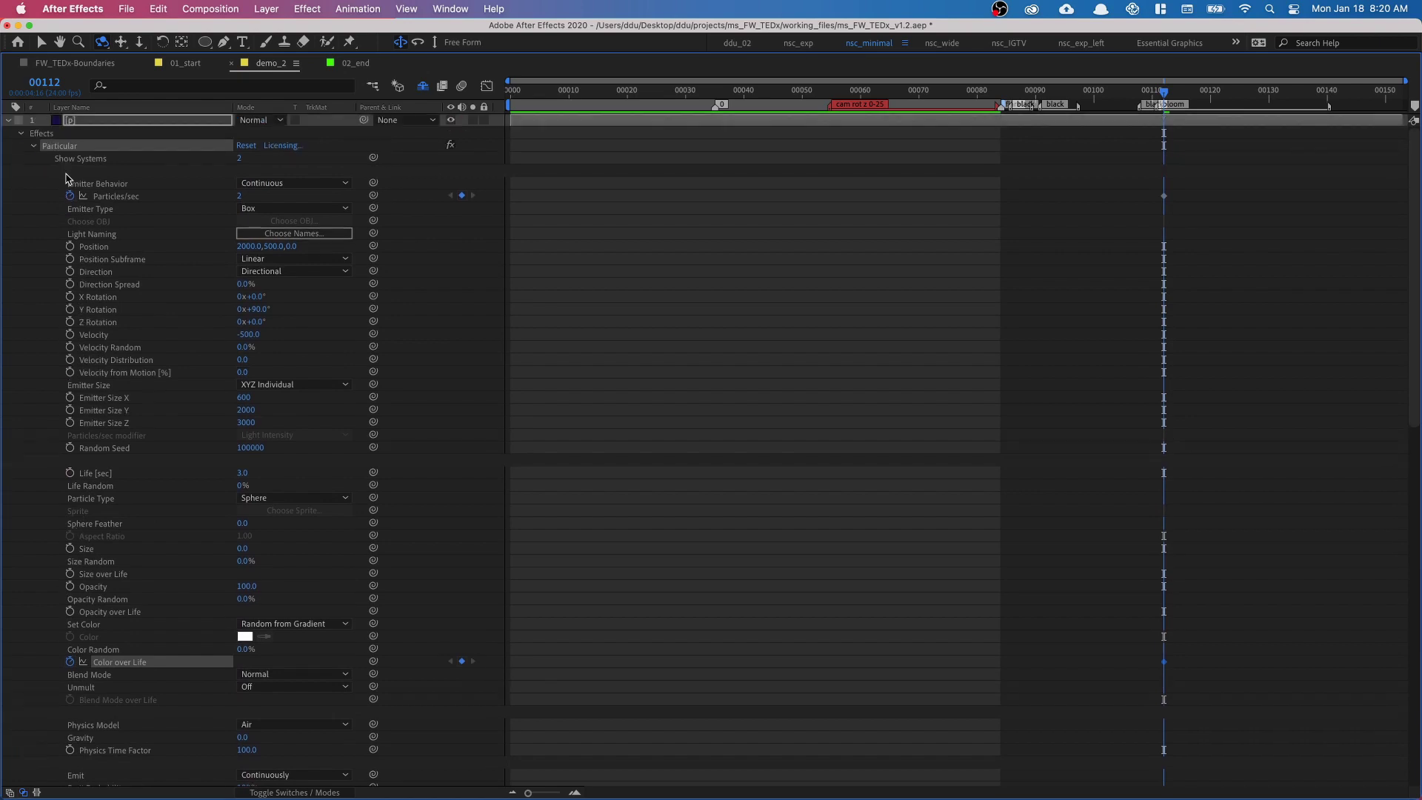
Restore the full workspace, switch Particular to the Master System, and keyframe Life [sec] under Aux System (Master) at frame 112
{"action": "key", "text": "grave"}
{"action": "left_click", "coordinate": [18, 190]}
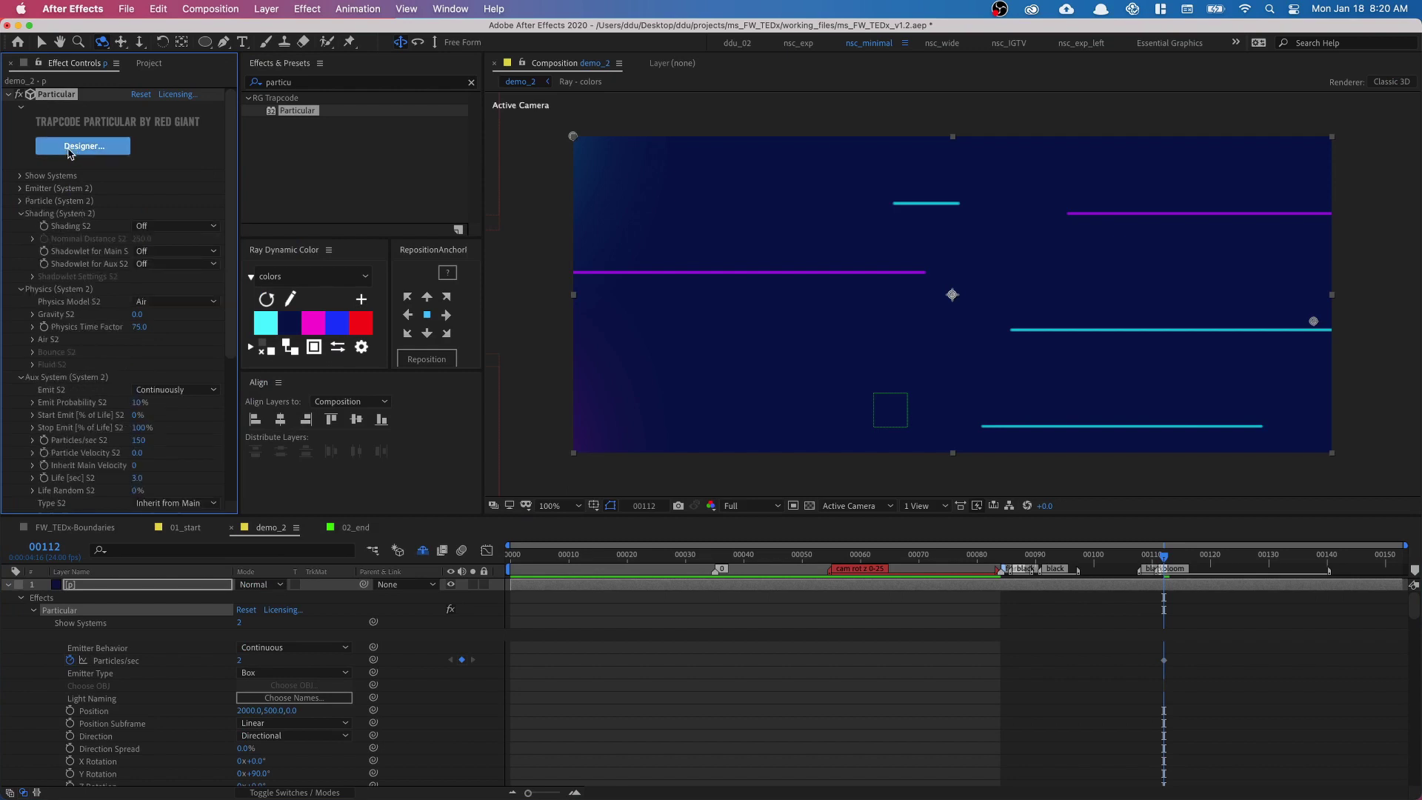
{"action": "left_click", "coordinate": [20, 176]}
{"action": "left_click", "coordinate": [68, 191]}
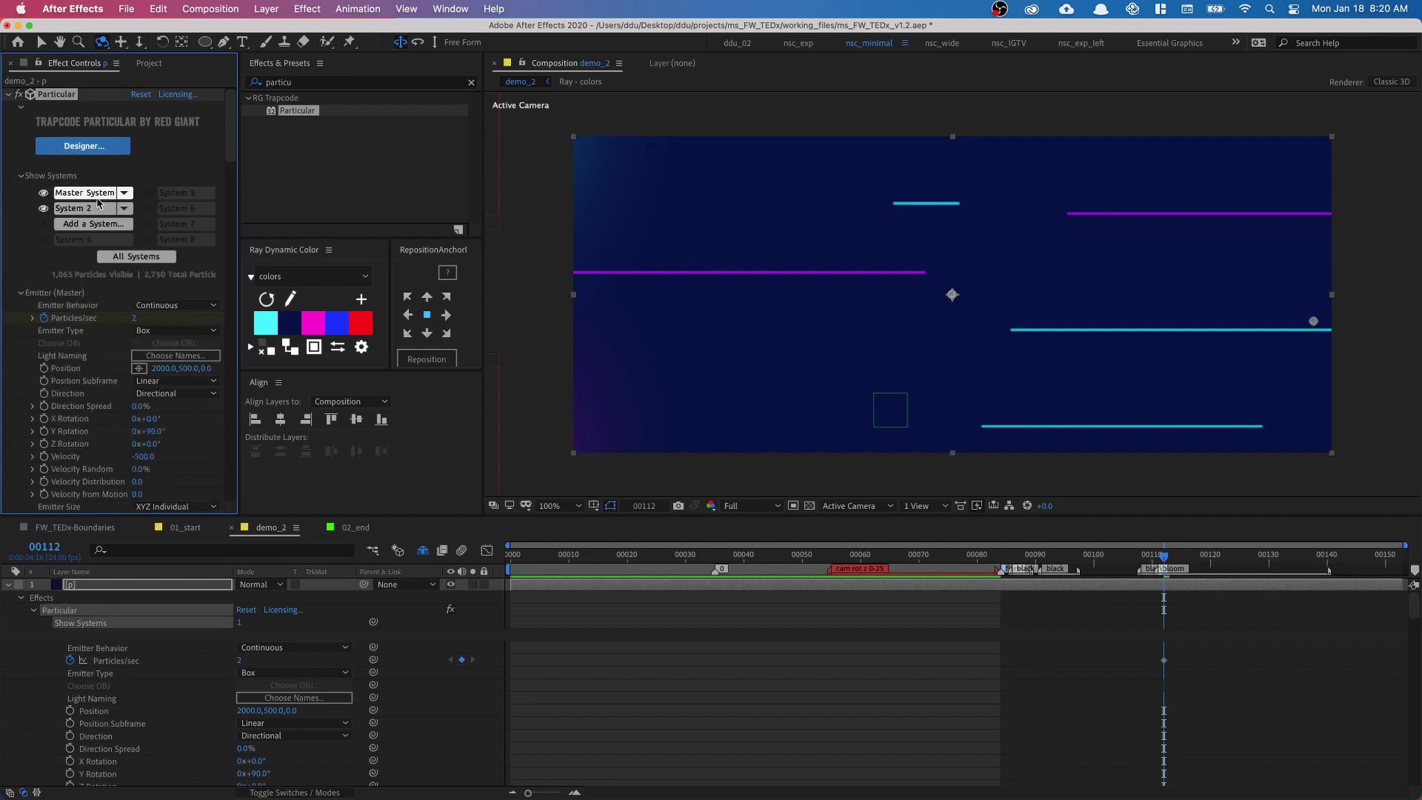
{"action": "left_click", "coordinate": [21, 294]}
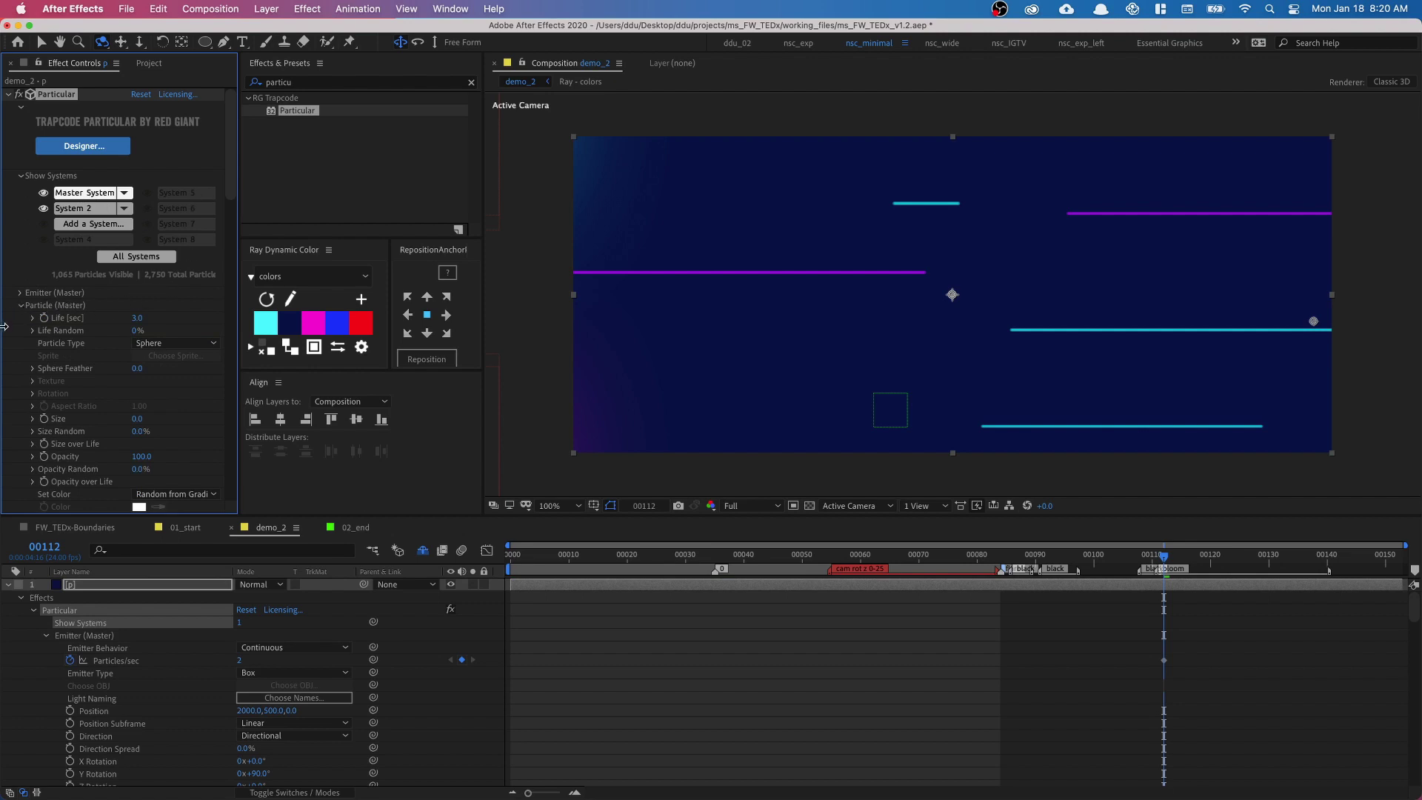
{"action": "left_click", "coordinate": [21, 305]}
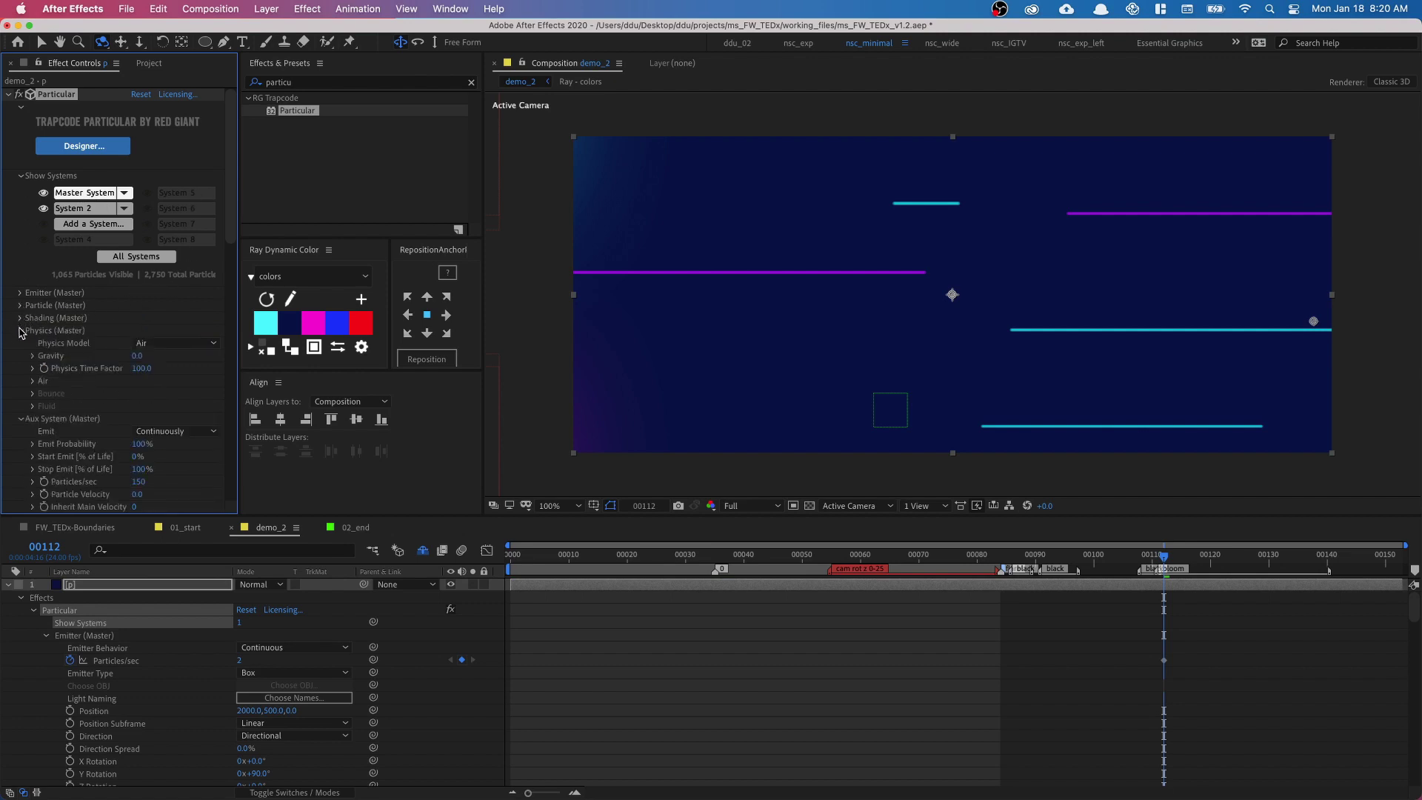
{"action": "left_click", "coordinate": [20, 330]}
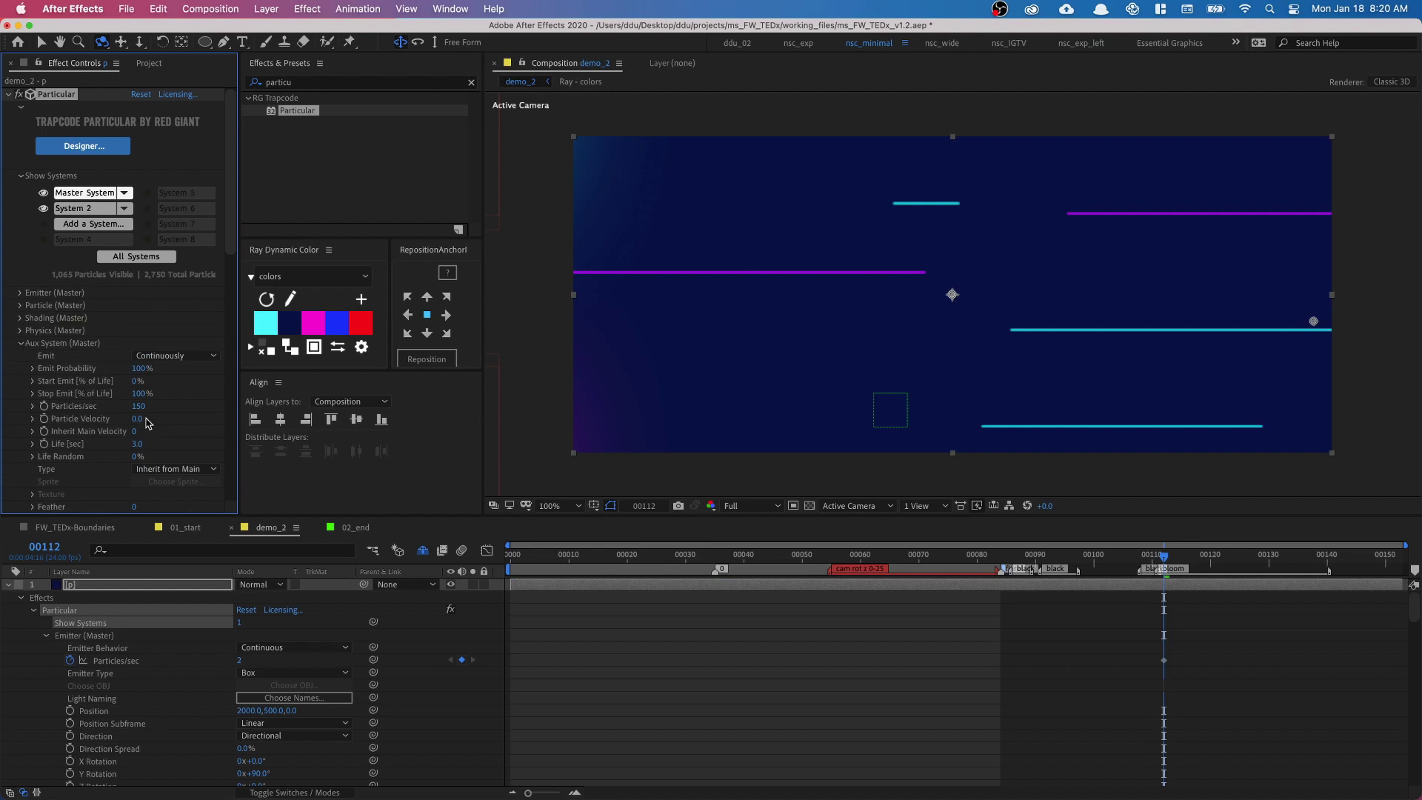
{"action": "left_click", "coordinate": [44, 444]}
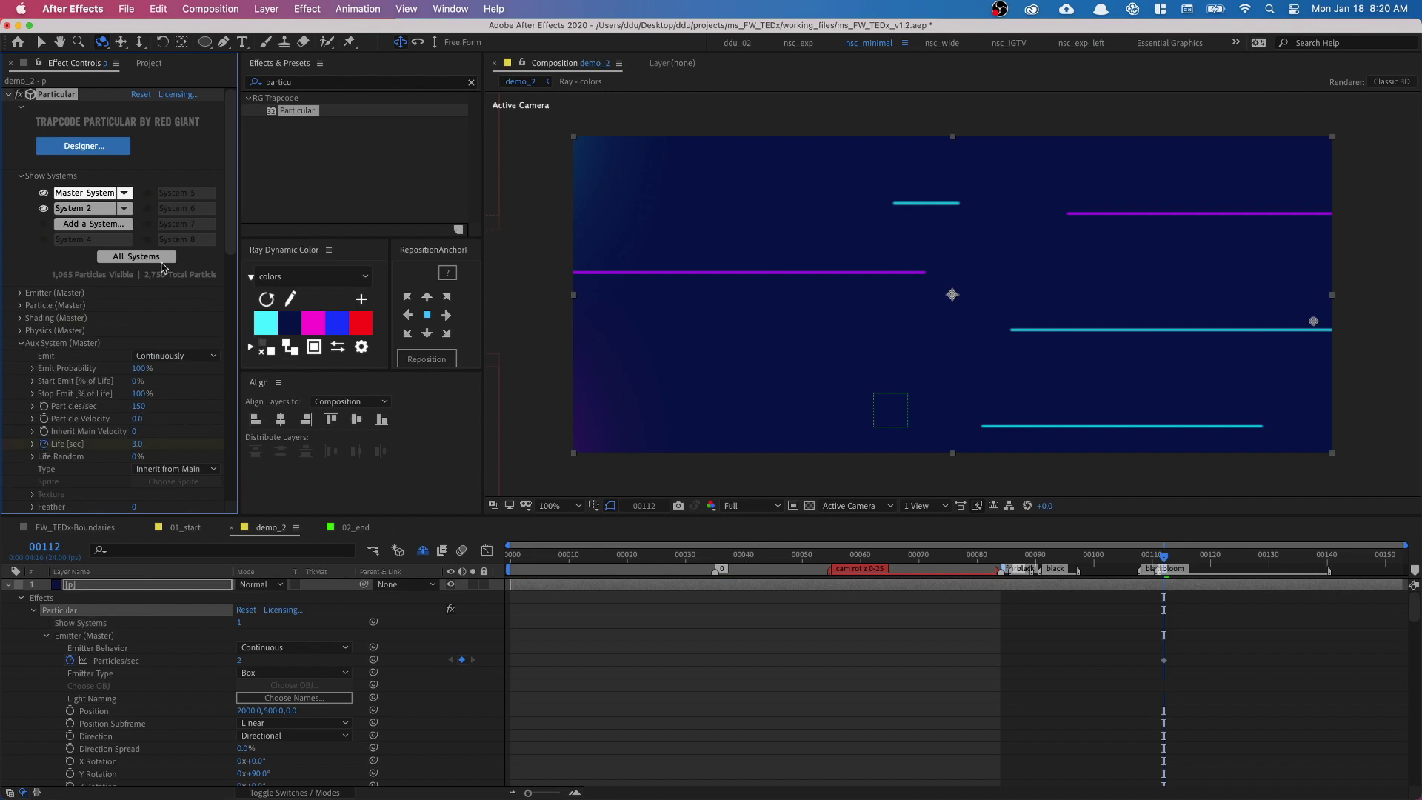
Show only the keyframed properties of the p layer in the timeline
{"action": "left_click_drag", "start_coordinate": [236, 238], "coordinate": [232, 254]}
{"action": "scroll", "coordinate": [231, 254], "scroll_direction": "up", "scroll_amount": 2}
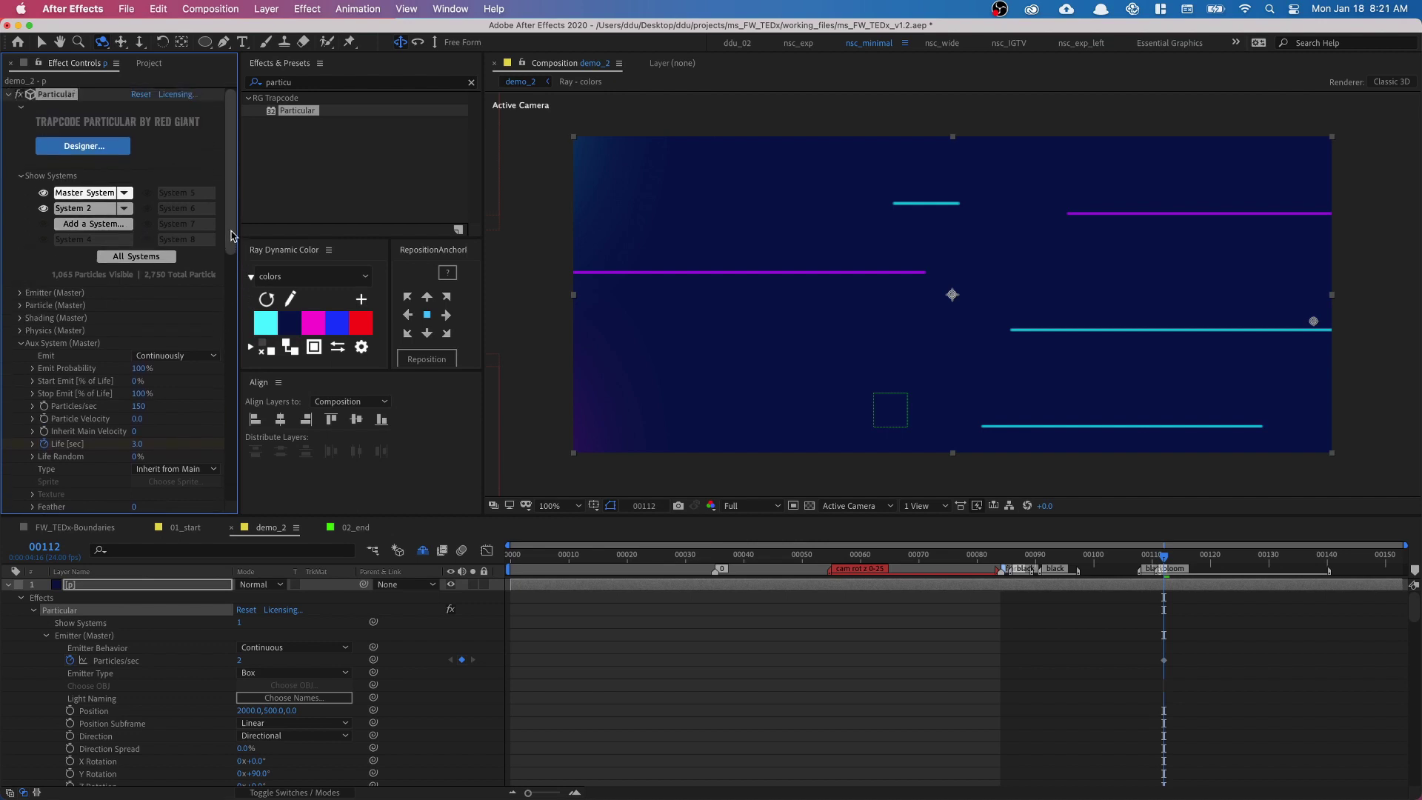
{"action": "key", "text": "u"}
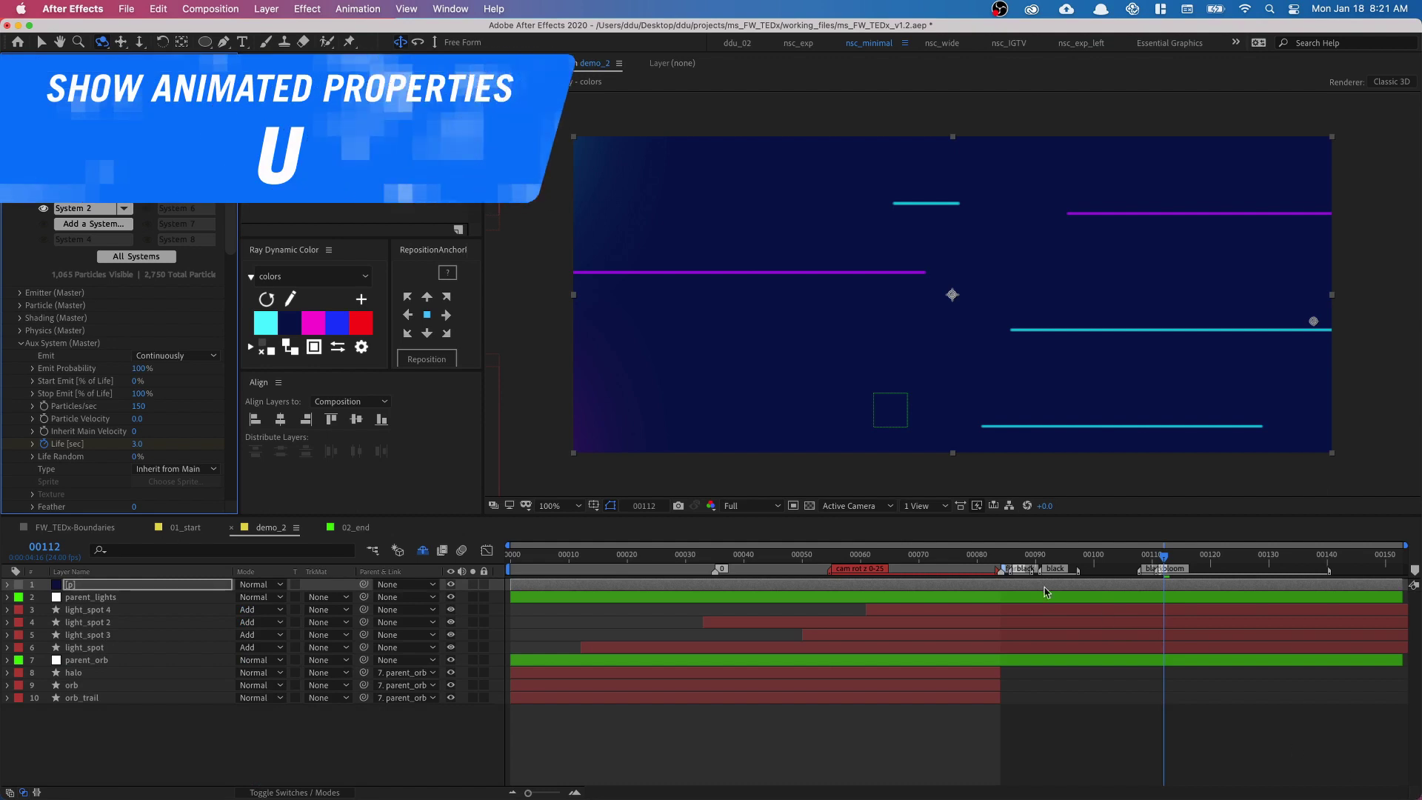
{"action": "key", "text": "u"}
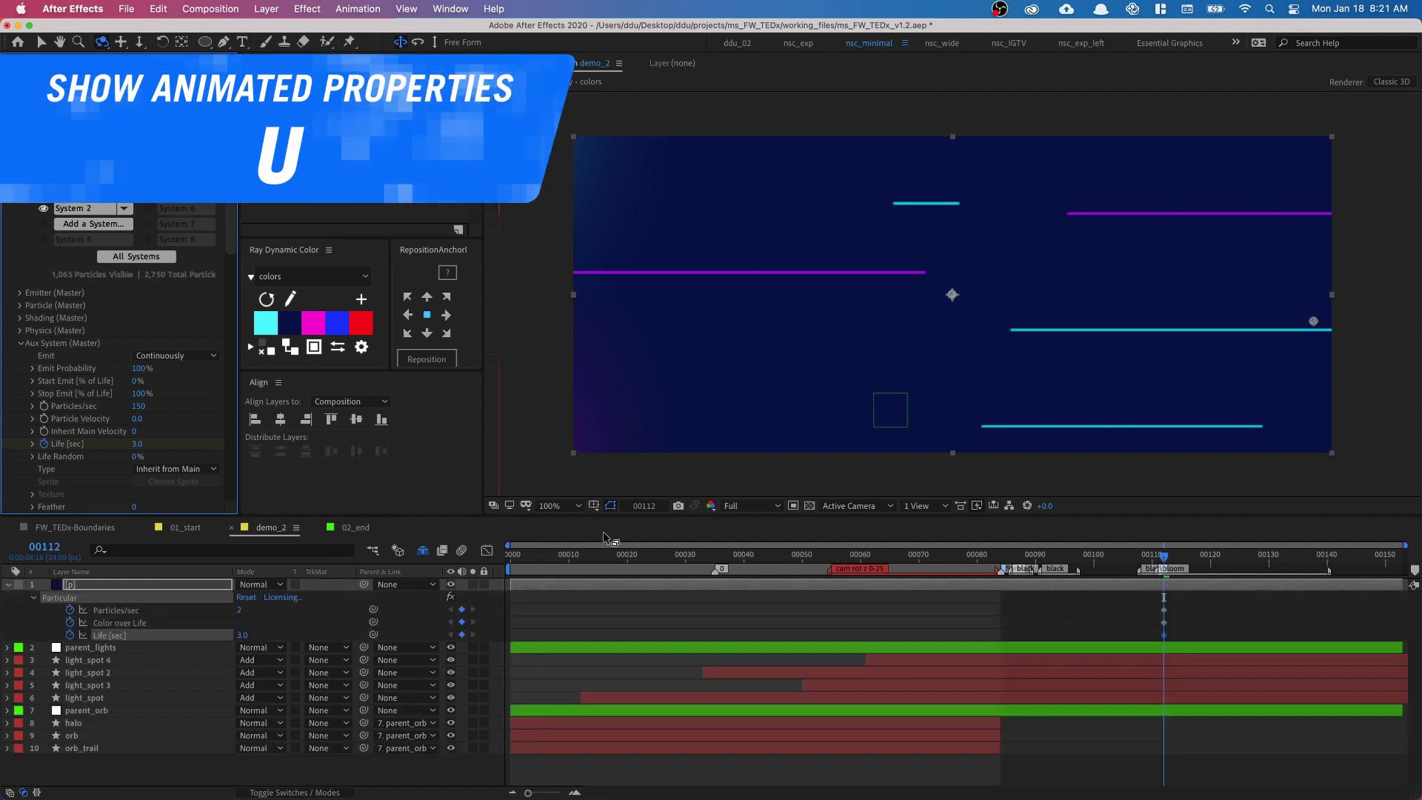
Move the Particles/sec, Color over Life and Life [sec] keyframes to frame 111, aligned with the bloom marker
{"action": "left_click", "coordinate": [1174, 615]}
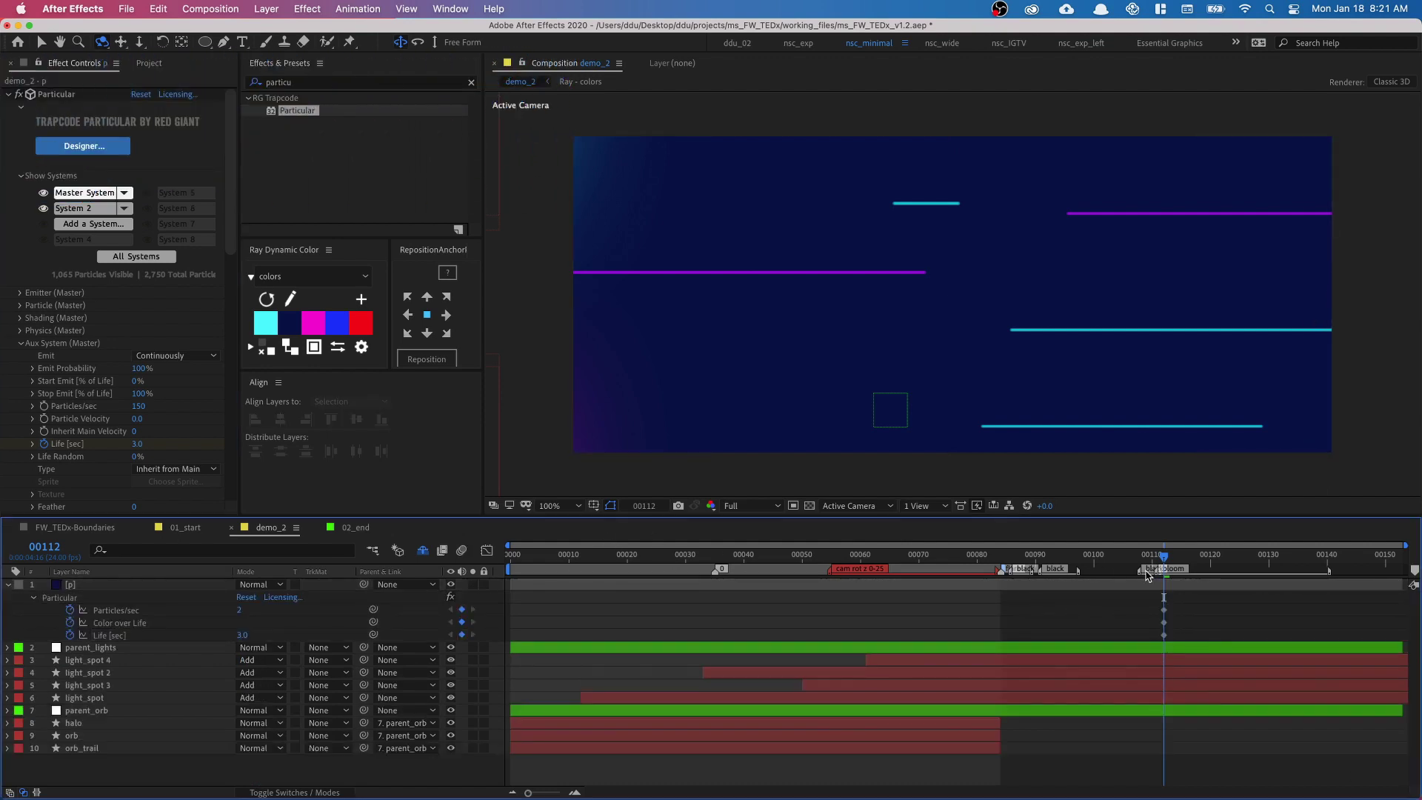
{"action": "scroll", "coordinate": [1148, 579], "scroll_direction": "up", "scroll_amount": 4}
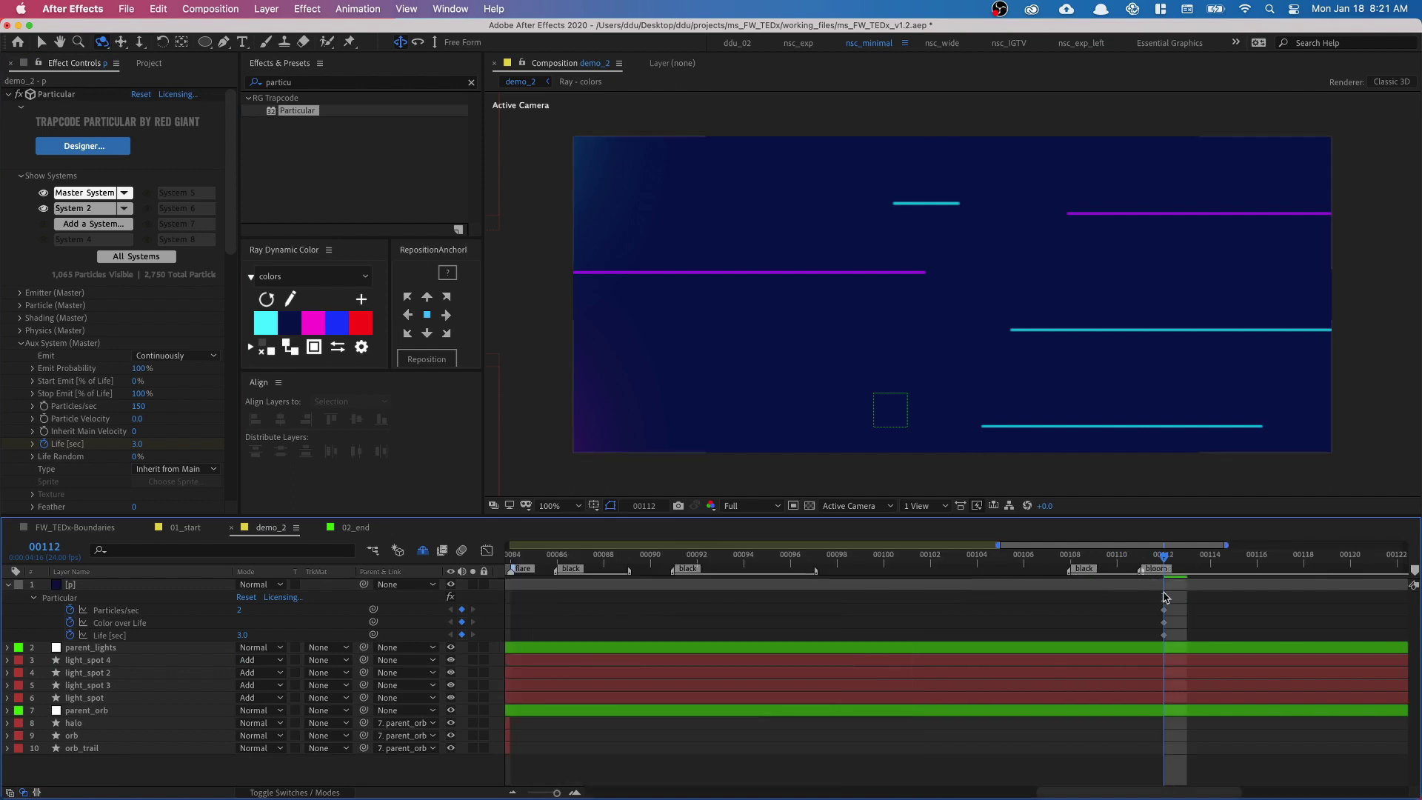
{"action": "key", "text": "Page_Up"}
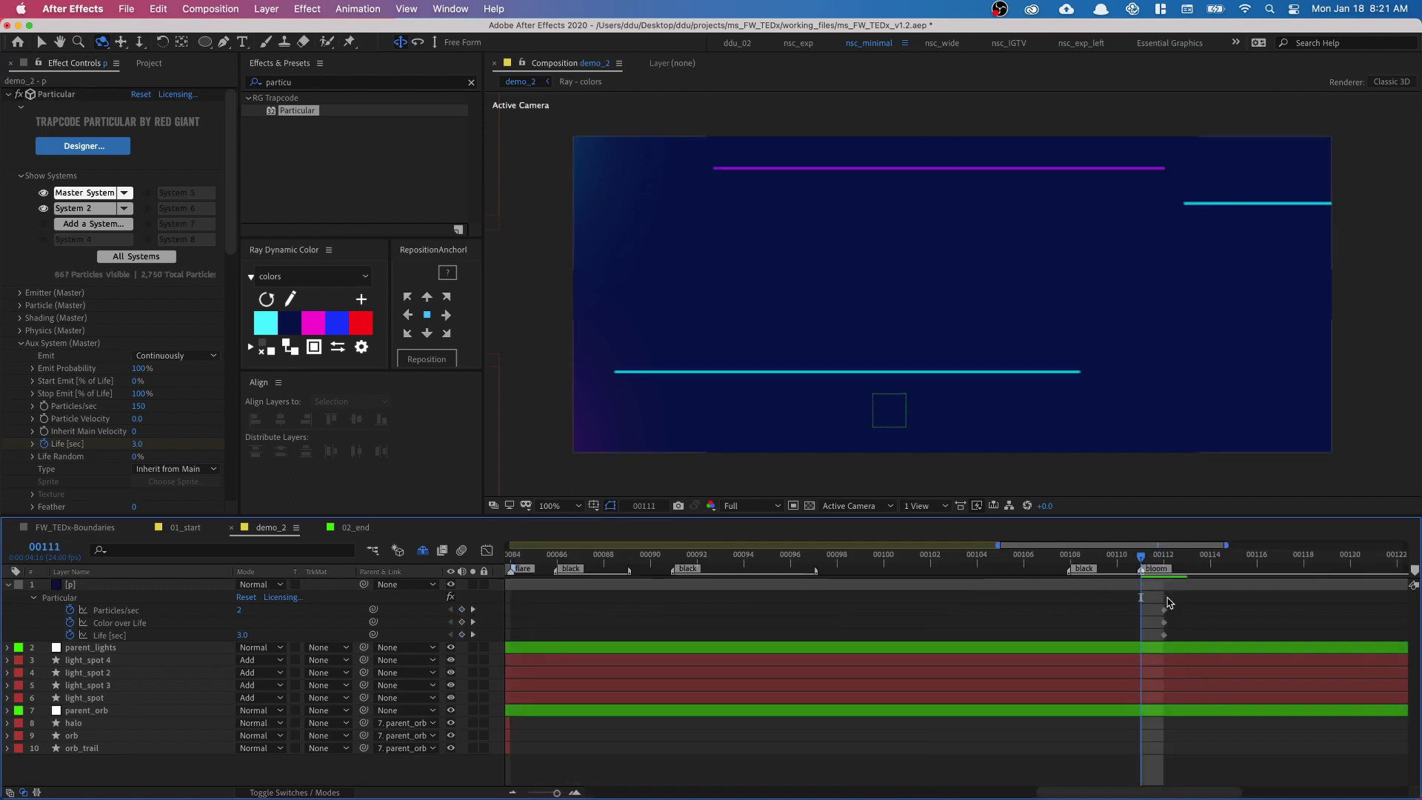
{"action": "left_click_drag", "start_coordinate": [1169, 602], "coordinate": [1161, 639]}
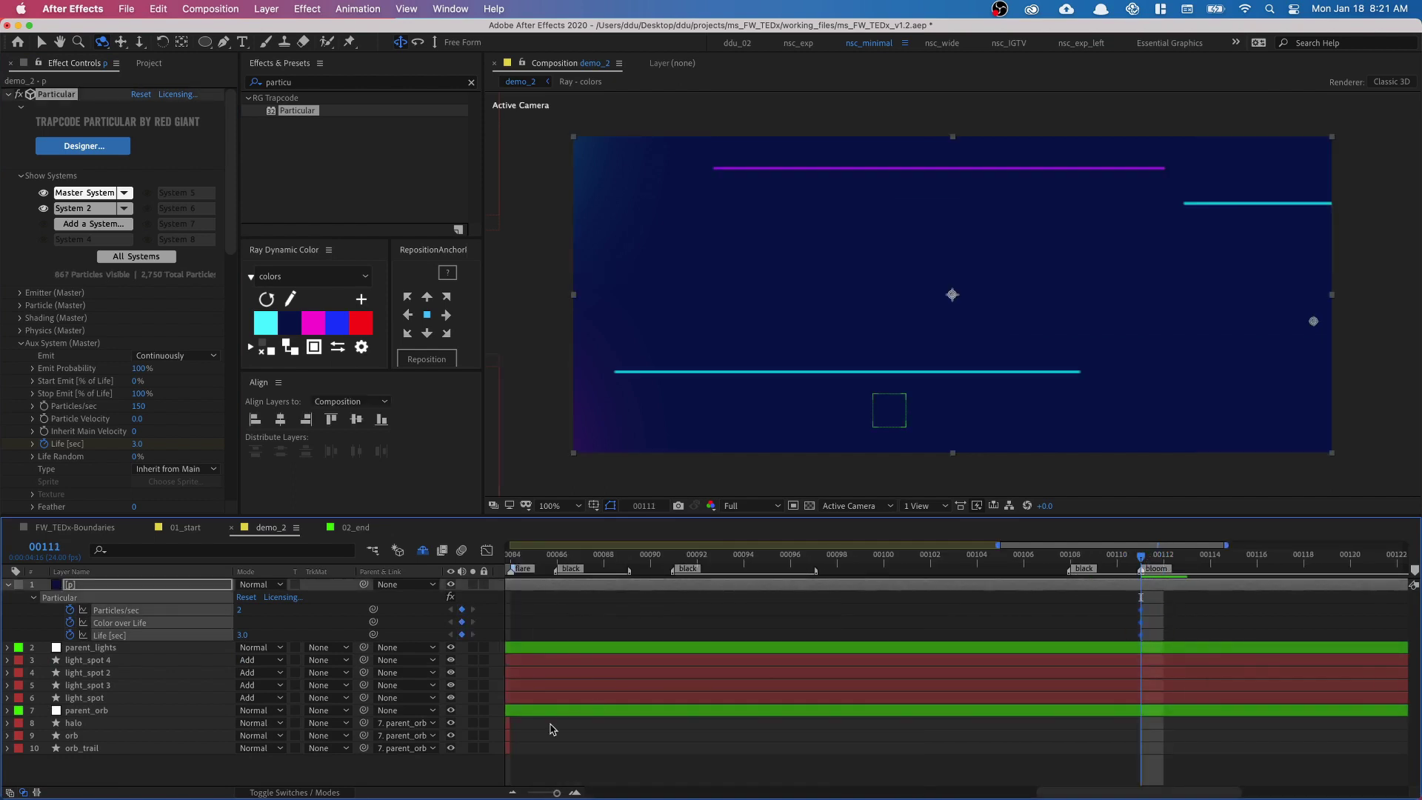
Save the project and keyframe Particles/sec at 100 on the p layer at frame 140
{"action": "left_click_drag", "start_coordinate": [557, 792], "coordinate": [548, 792]}
{"action": "left_click_drag", "start_coordinate": [1202, 574], "coordinate": [1291, 569]}
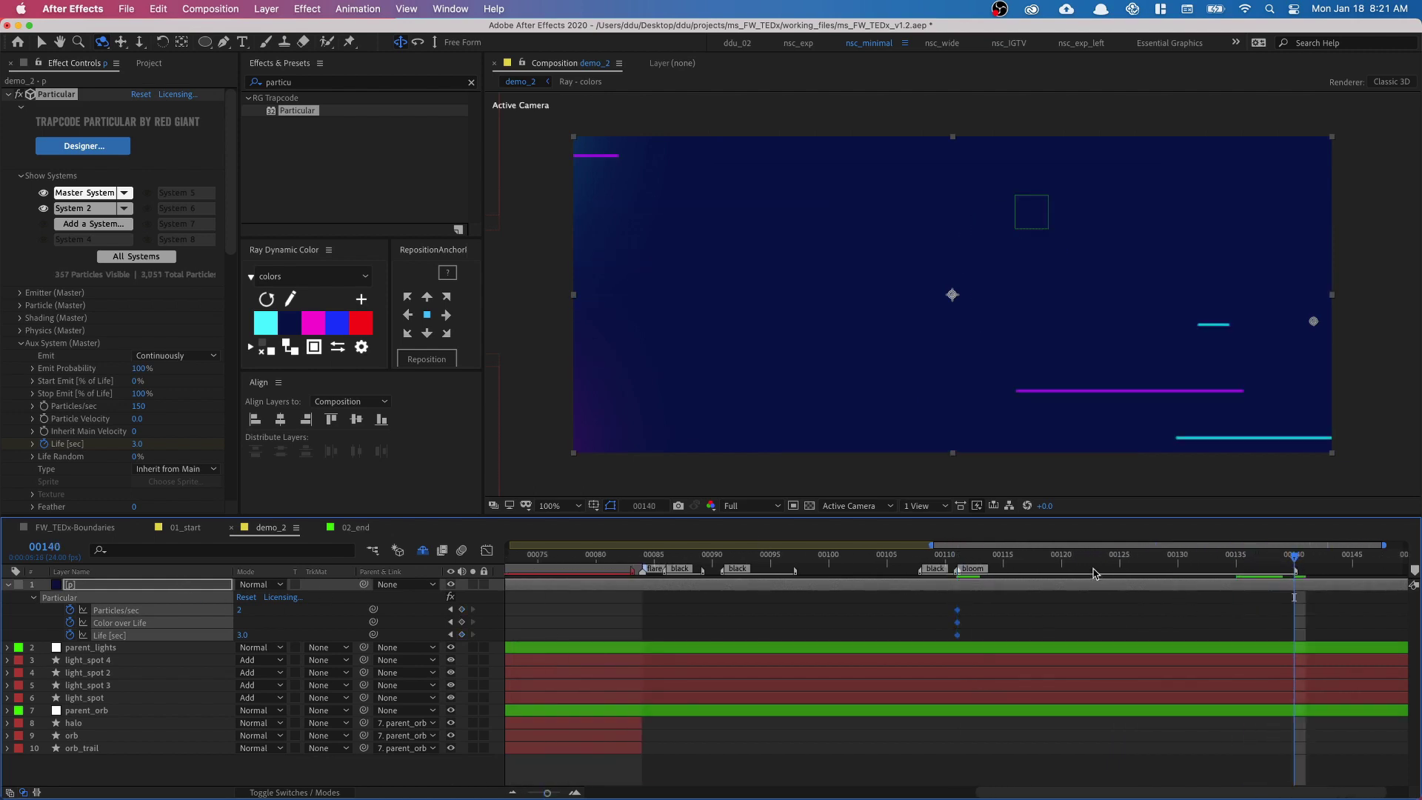
{"action": "left_click_drag", "start_coordinate": [1095, 574], "coordinate": [1297, 585]}
{"action": "left_click", "coordinate": [271, 613]}
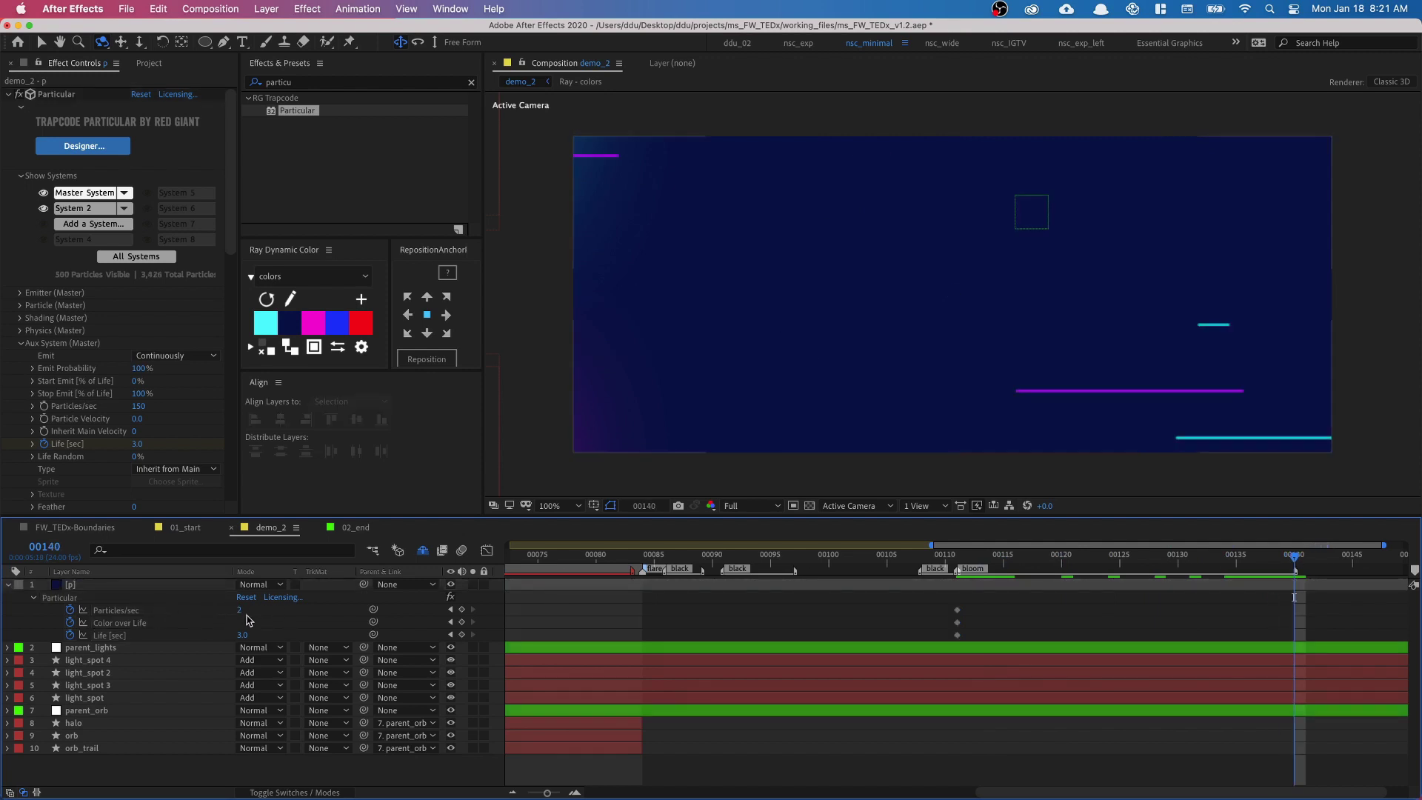
{"action": "key", "text": "super+s"}
{"action": "left_click", "coordinate": [239, 610]}
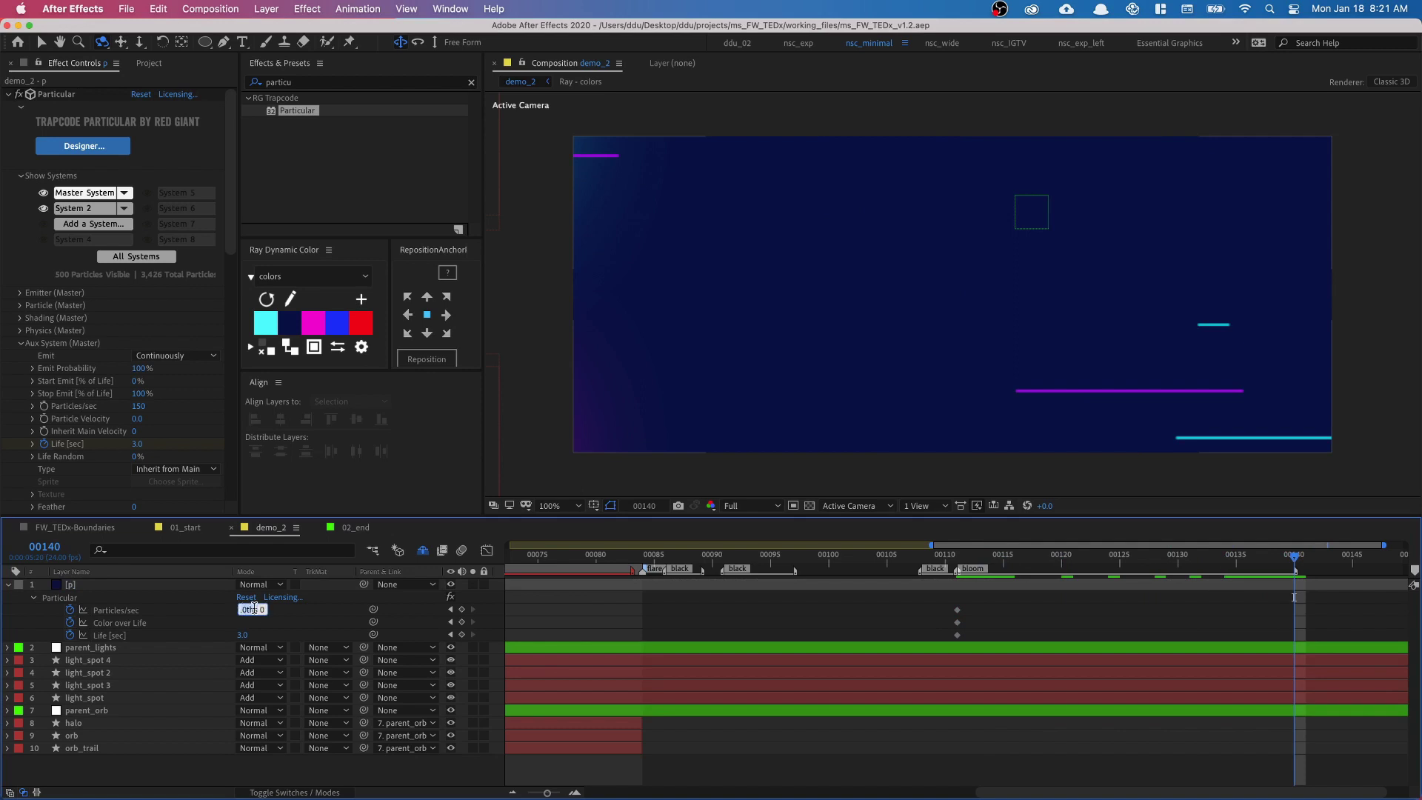
{"action": "type", "text": "100"}
{"action": "key", "text": "Return"}
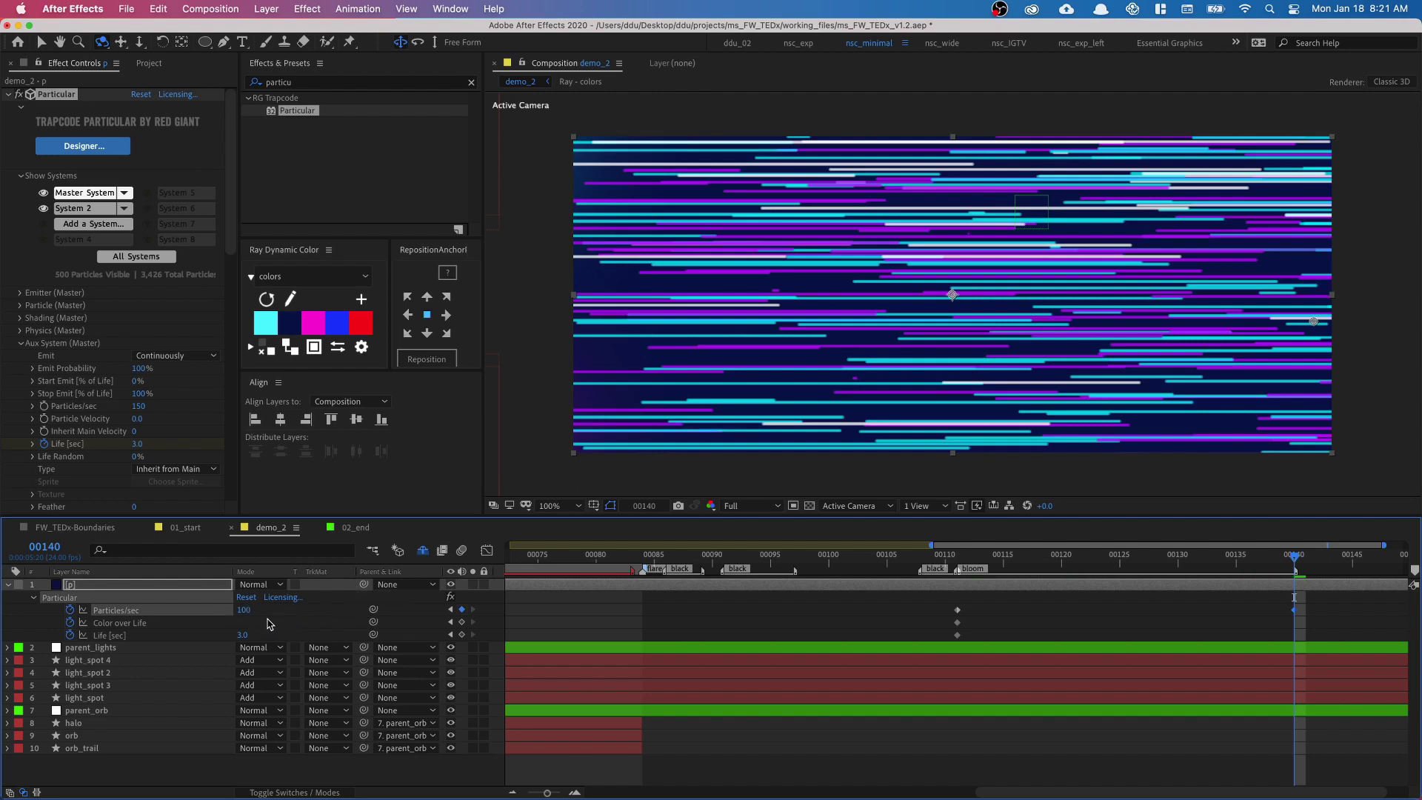
Raise Particles/sec to 300 and set the auxiliary Life [sec] to 10 at frame 140
{"action": "left_click", "coordinate": [245, 610]}
{"action": "type", "text": "3"}
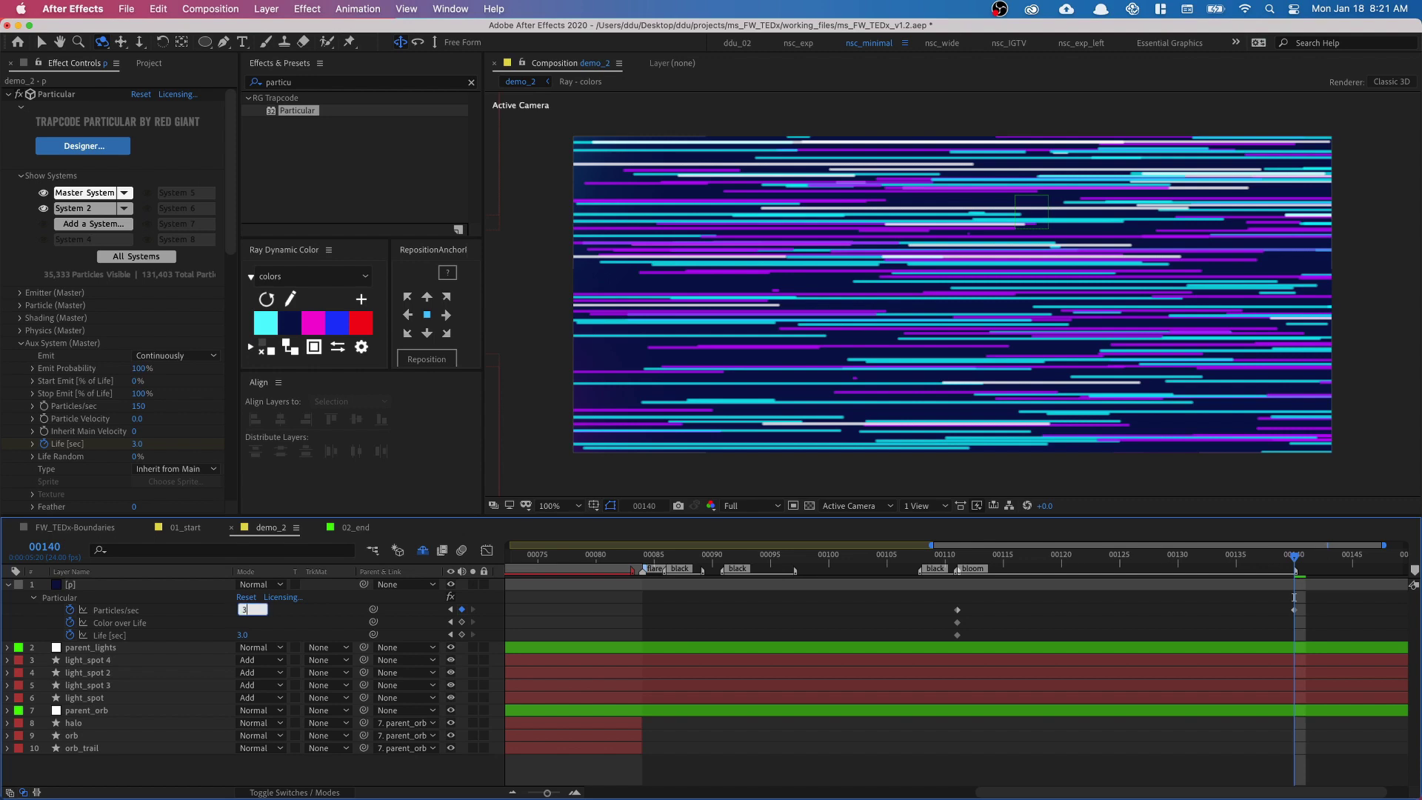
{"action": "key", "text": "Return"}
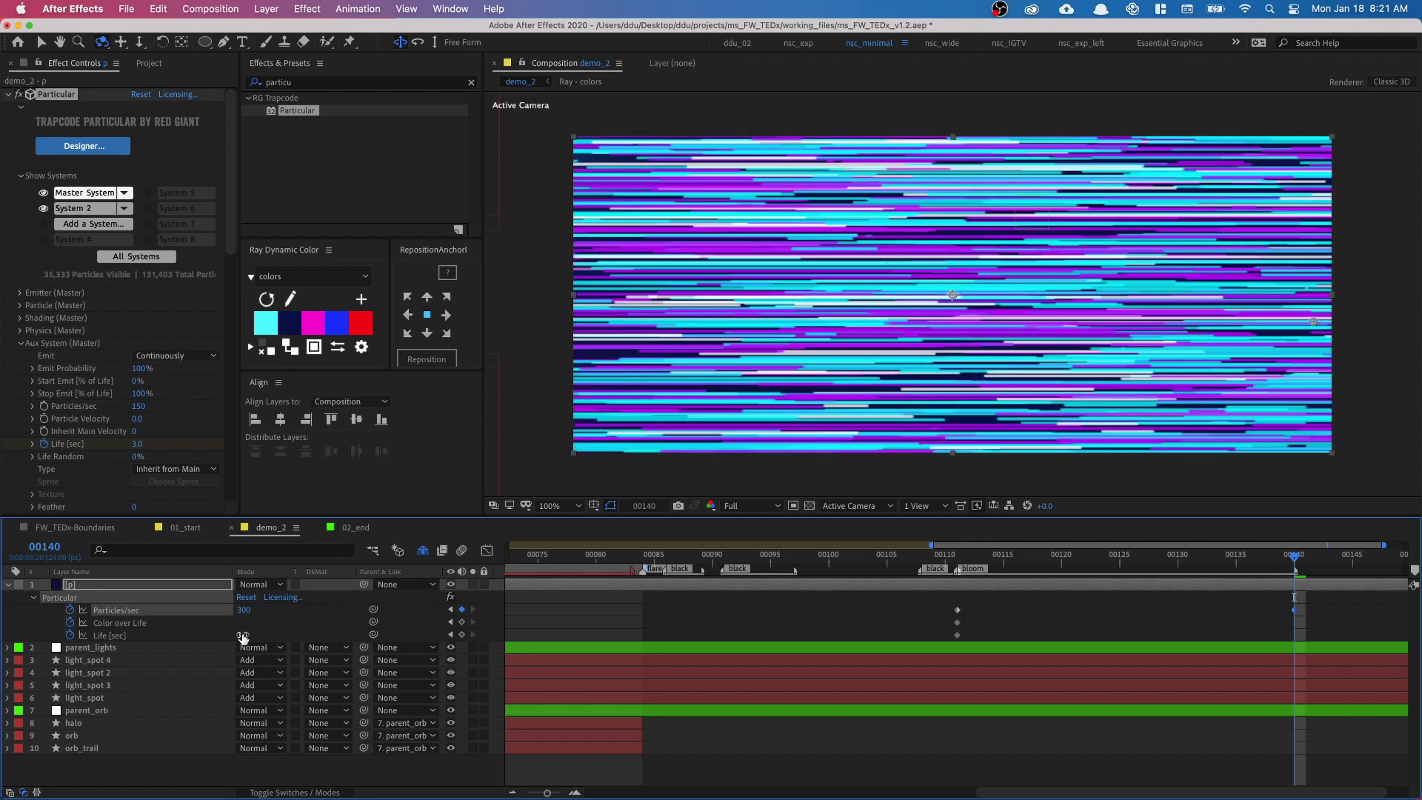
{"action": "left_click", "coordinate": [243, 635]}
{"action": "type", "text": "10"}
{"action": "key", "text": "Return"}
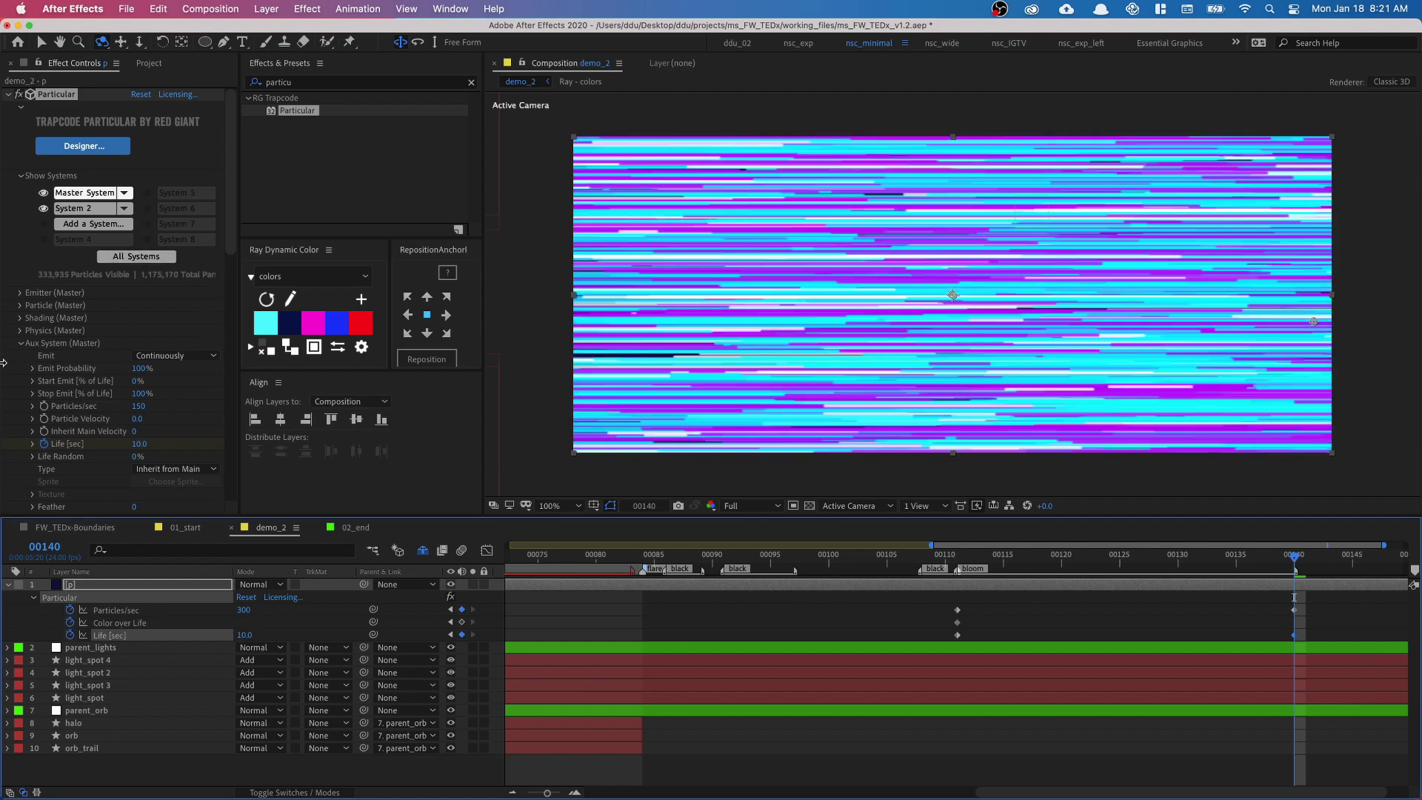
Make the Master System's Color over Life ramp solid white at frame 140
{"action": "left_click", "coordinate": [21, 343]}
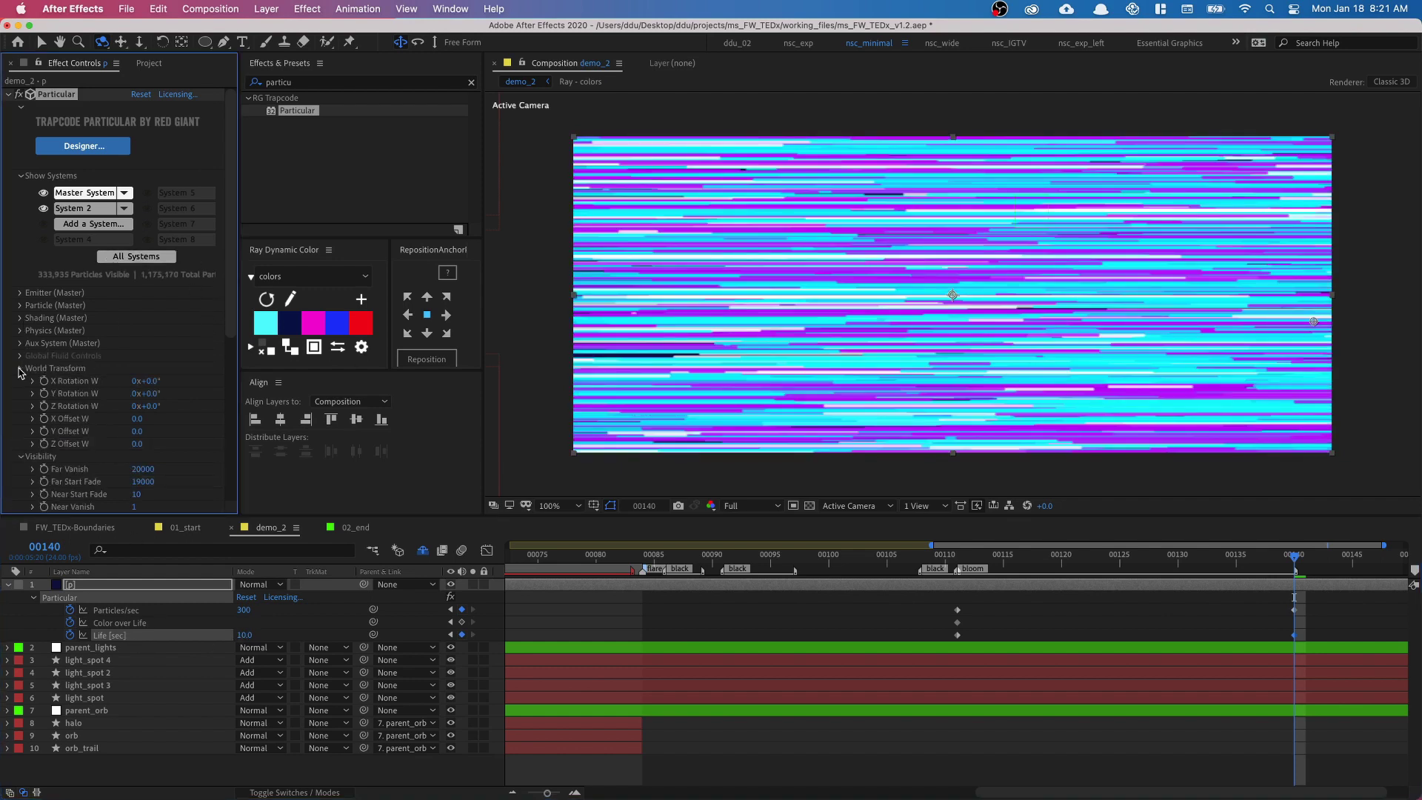
{"action": "left_click", "coordinate": [20, 305]}
{"action": "scroll", "coordinate": [22, 307], "scroll_direction": "down", "scroll_amount": 3}
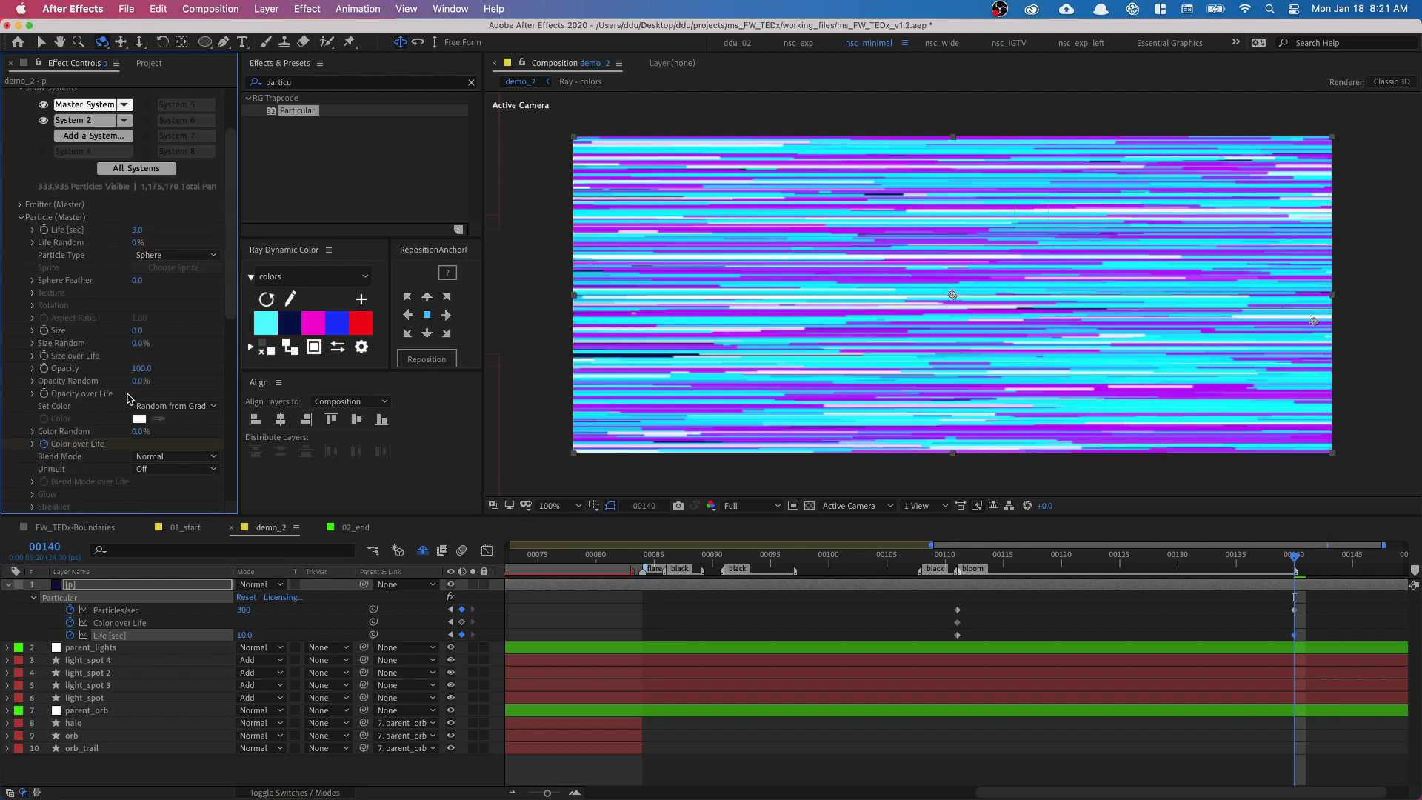
{"action": "left_click", "coordinate": [32, 443]}
{"action": "scroll", "coordinate": [32, 448], "scroll_direction": "down", "scroll_amount": 3}
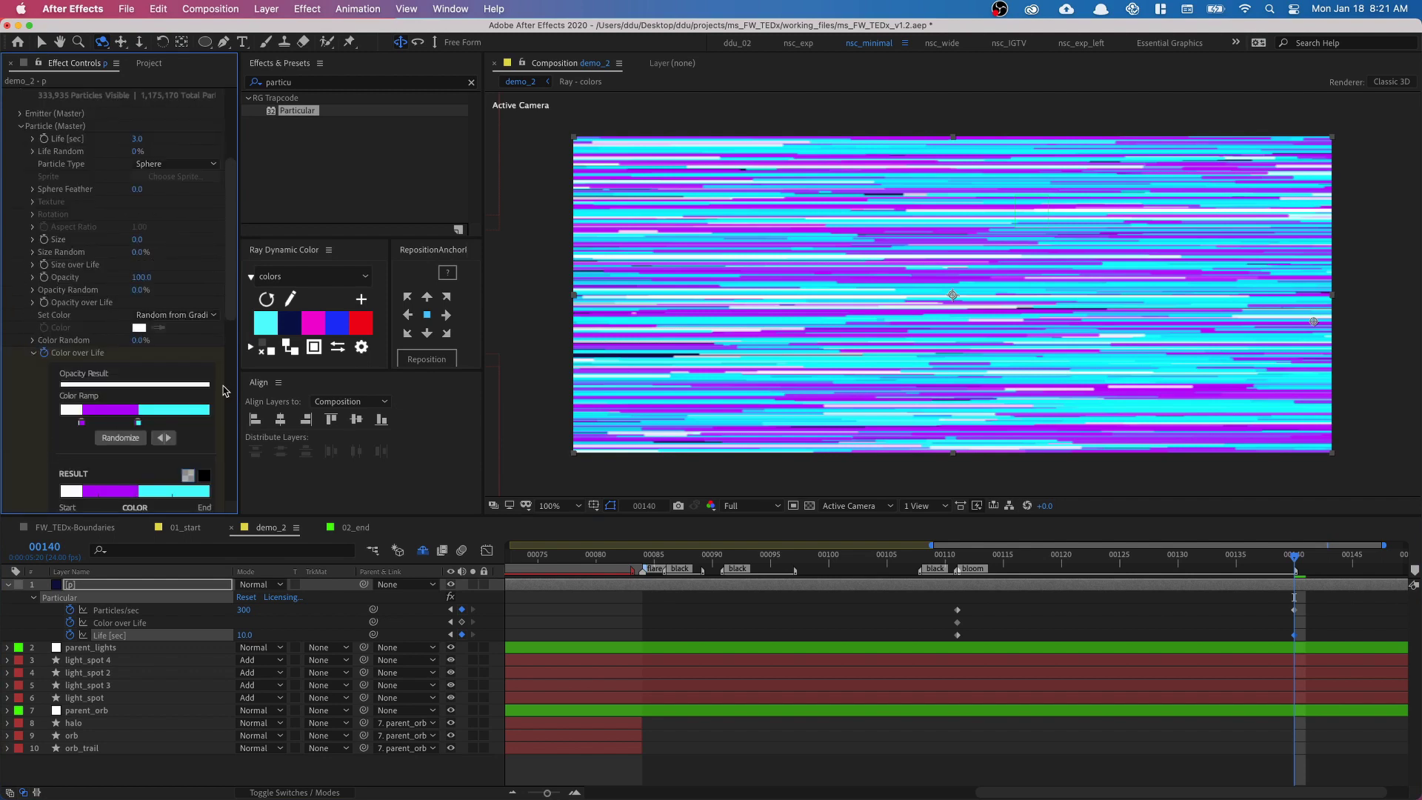
{"action": "left_click_drag", "start_coordinate": [238, 382], "coordinate": [370, 367]}
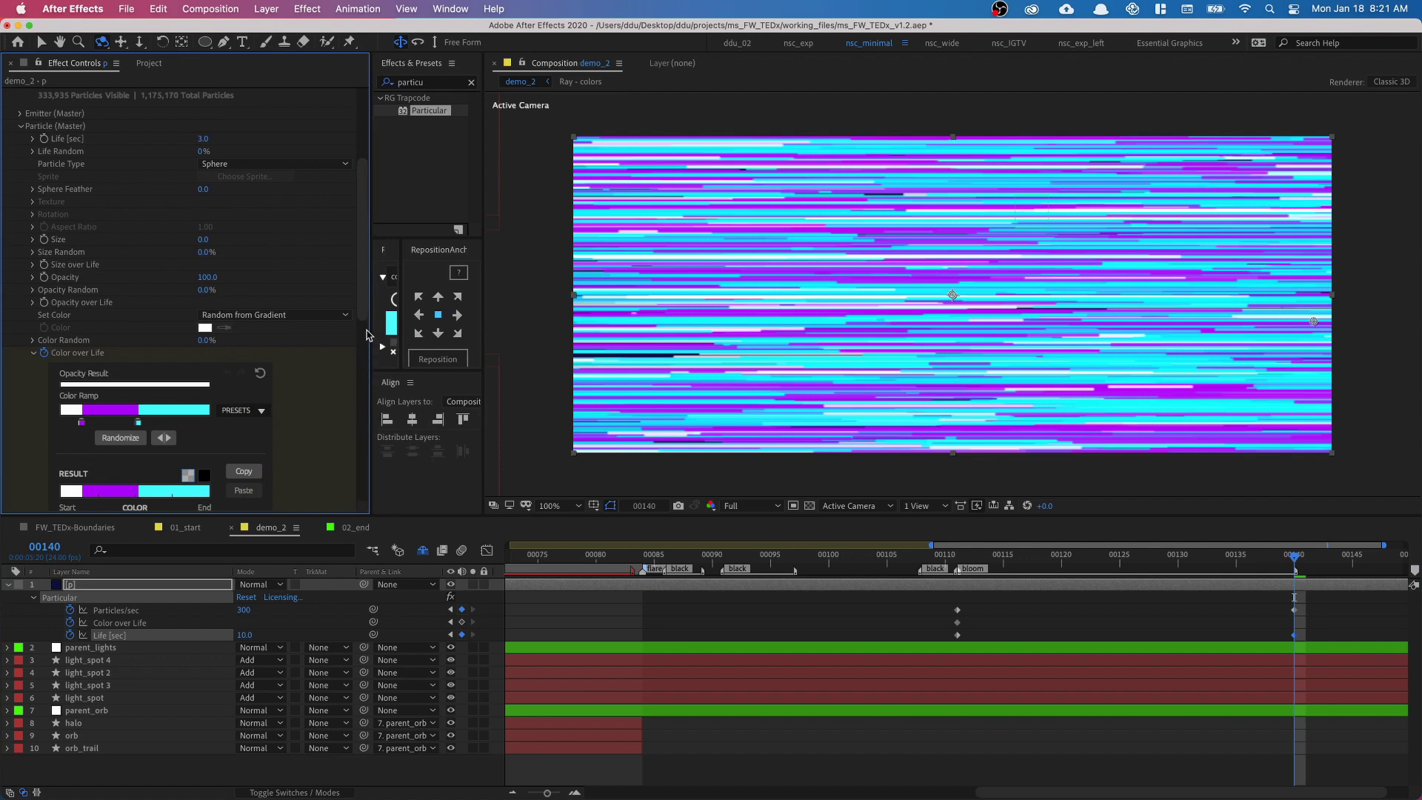
{"action": "scroll", "coordinate": [361, 326], "scroll_direction": "down", "scroll_amount": 1}
{"action": "scroll", "coordinate": [361, 326], "scroll_direction": "down", "scroll_amount": 4}
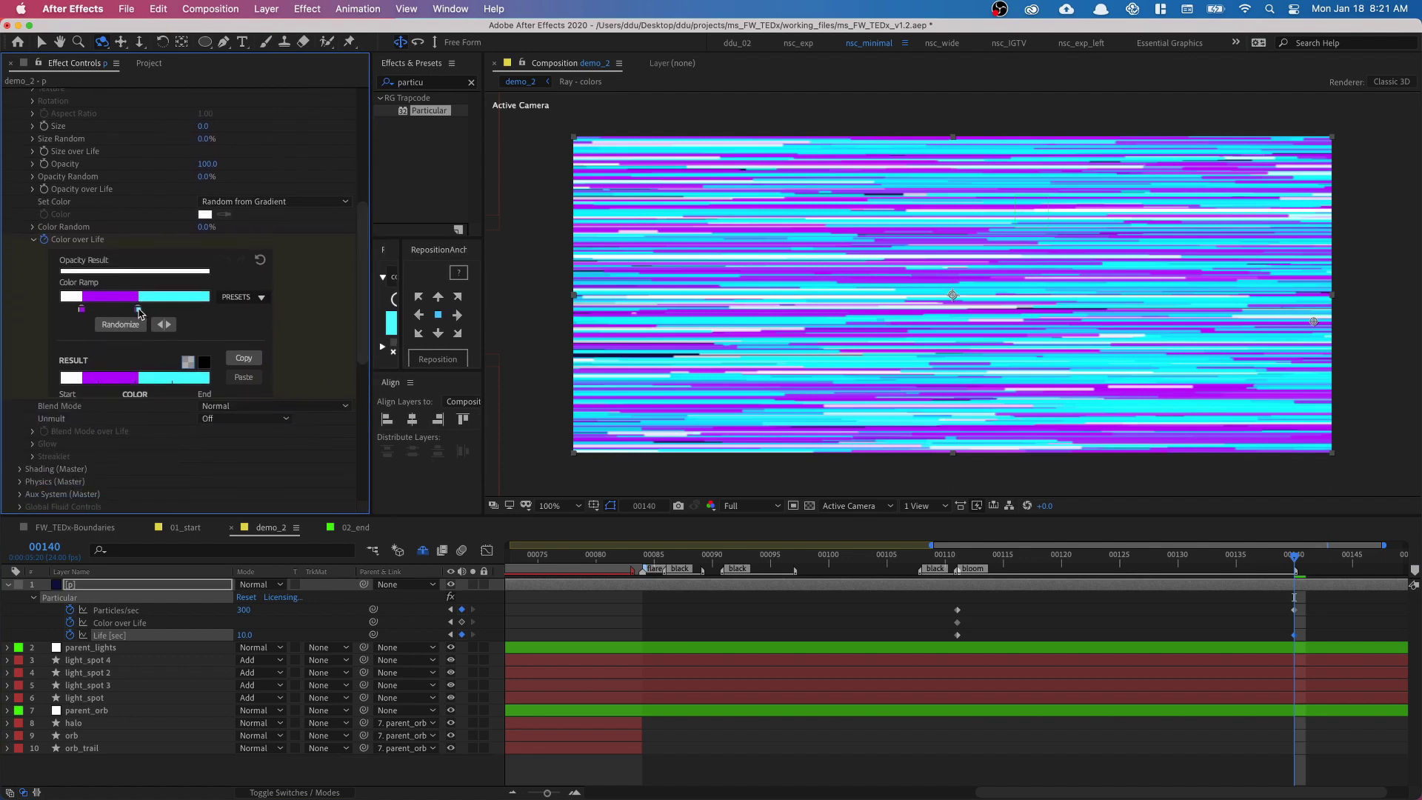
{"action": "left_click_drag", "start_coordinate": [139, 308], "coordinate": [176, 347]}
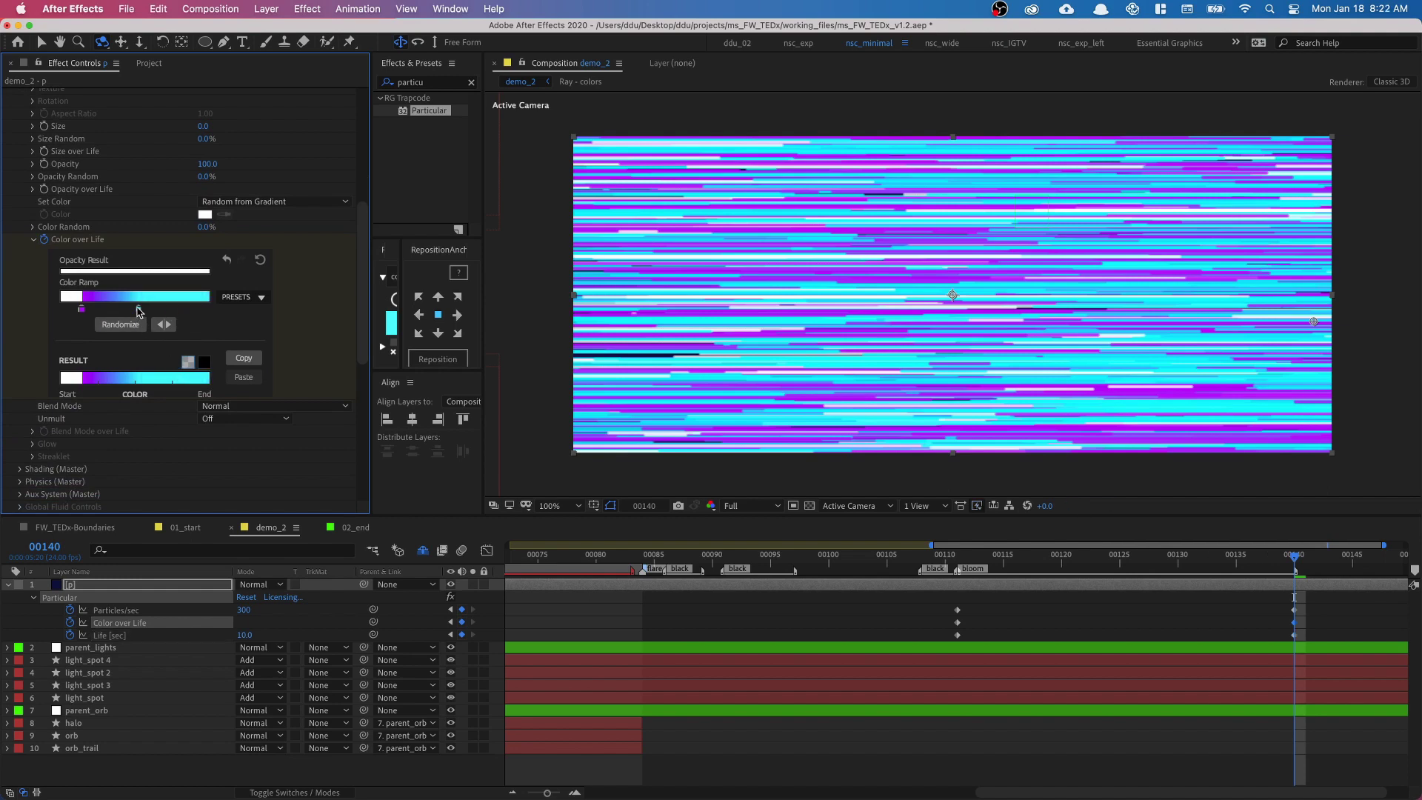
{"action": "left_click_drag", "start_coordinate": [138, 309], "coordinate": [89, 359]}
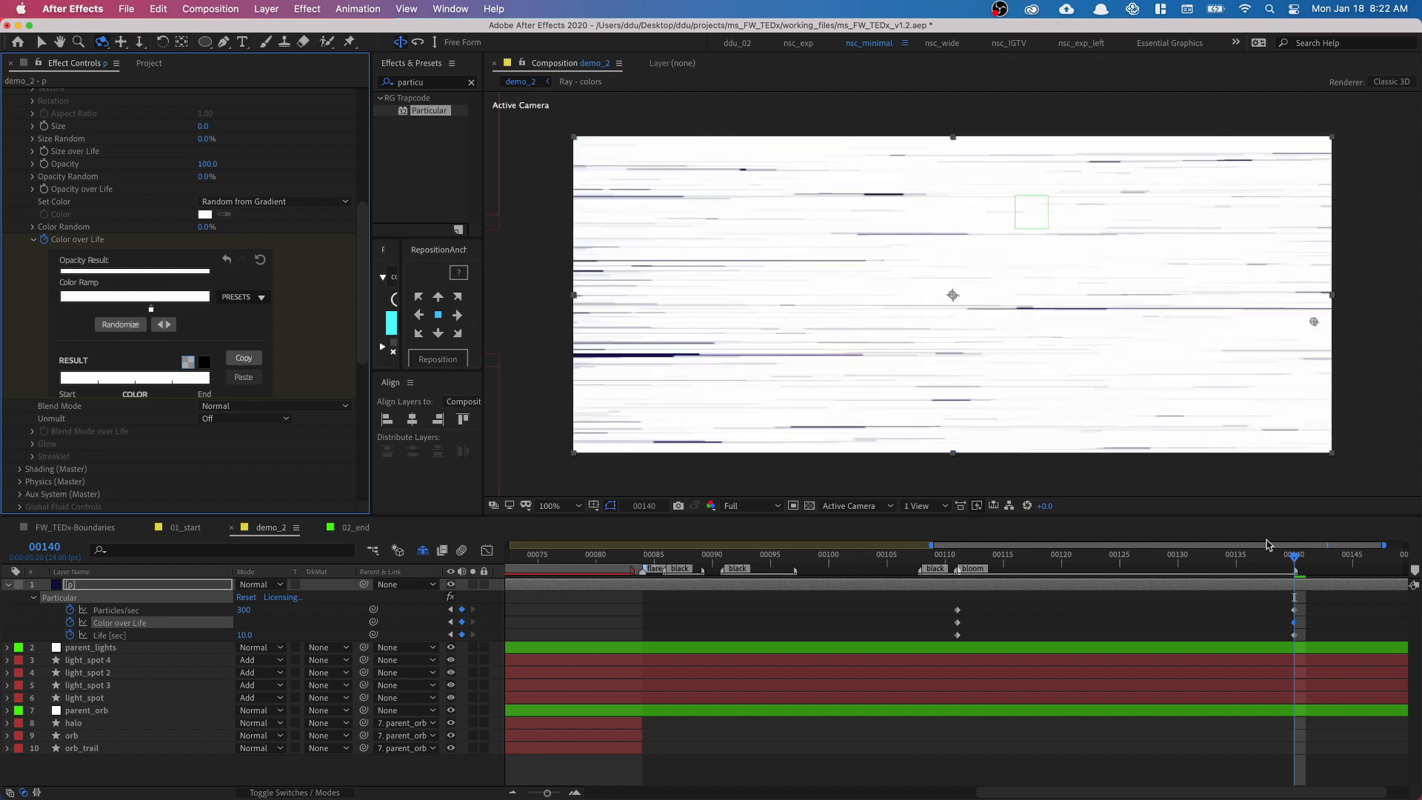
Add a new 2048 x 854 px solid named whiteOut to demo_2
{"action": "left_click", "coordinate": [1297, 562]}
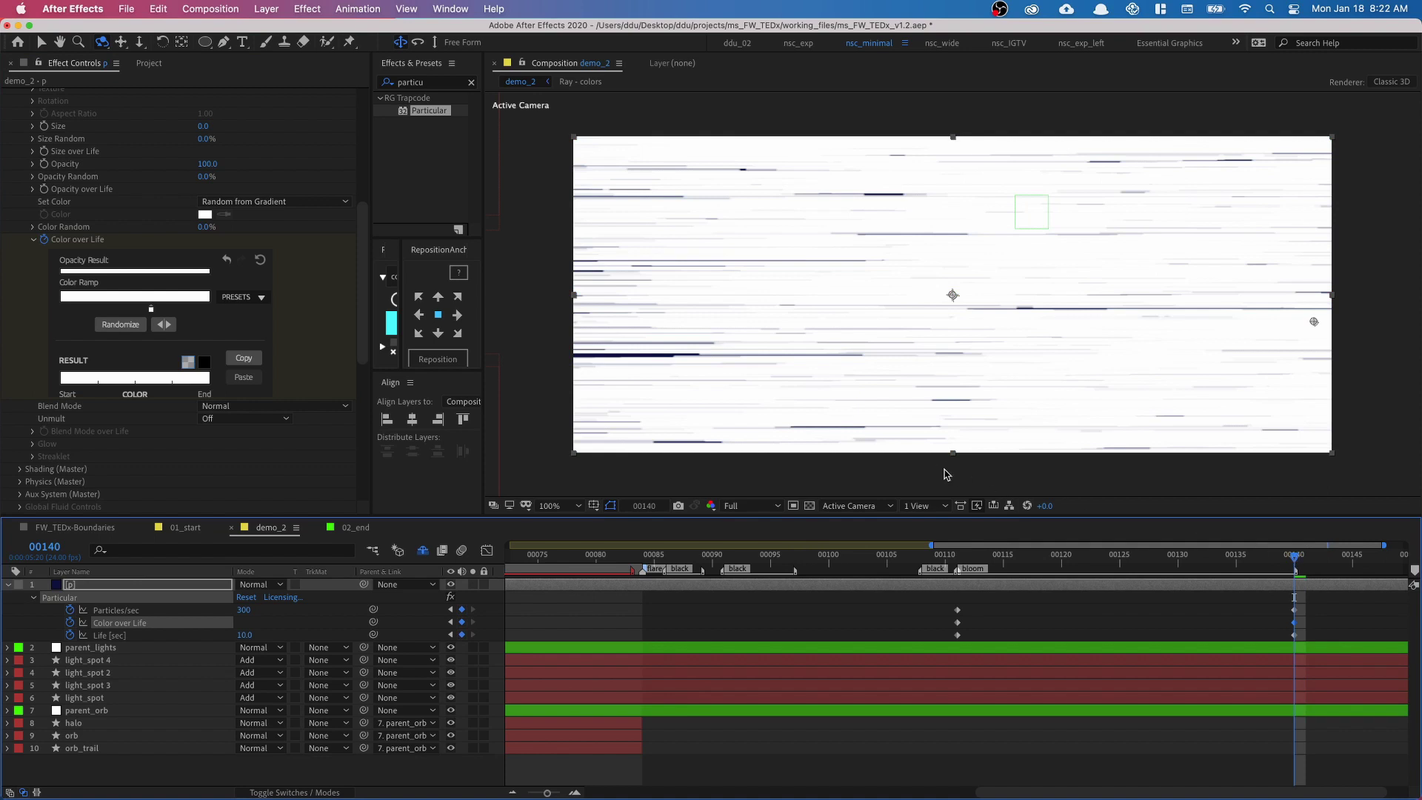
{"action": "key", "text": "super+y"}
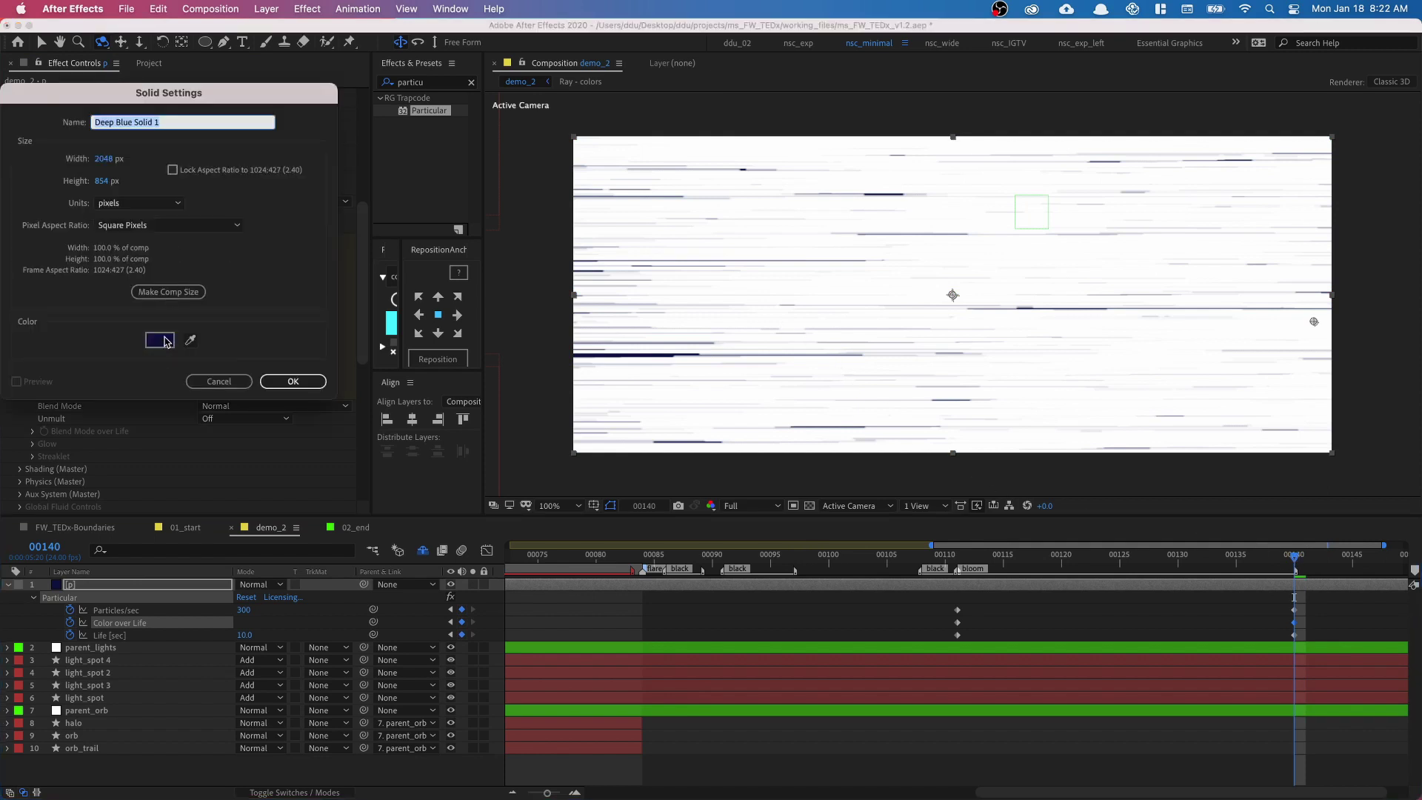
{"action": "type", "text": "whiteOut"}
{"action": "key", "text": "Return"}
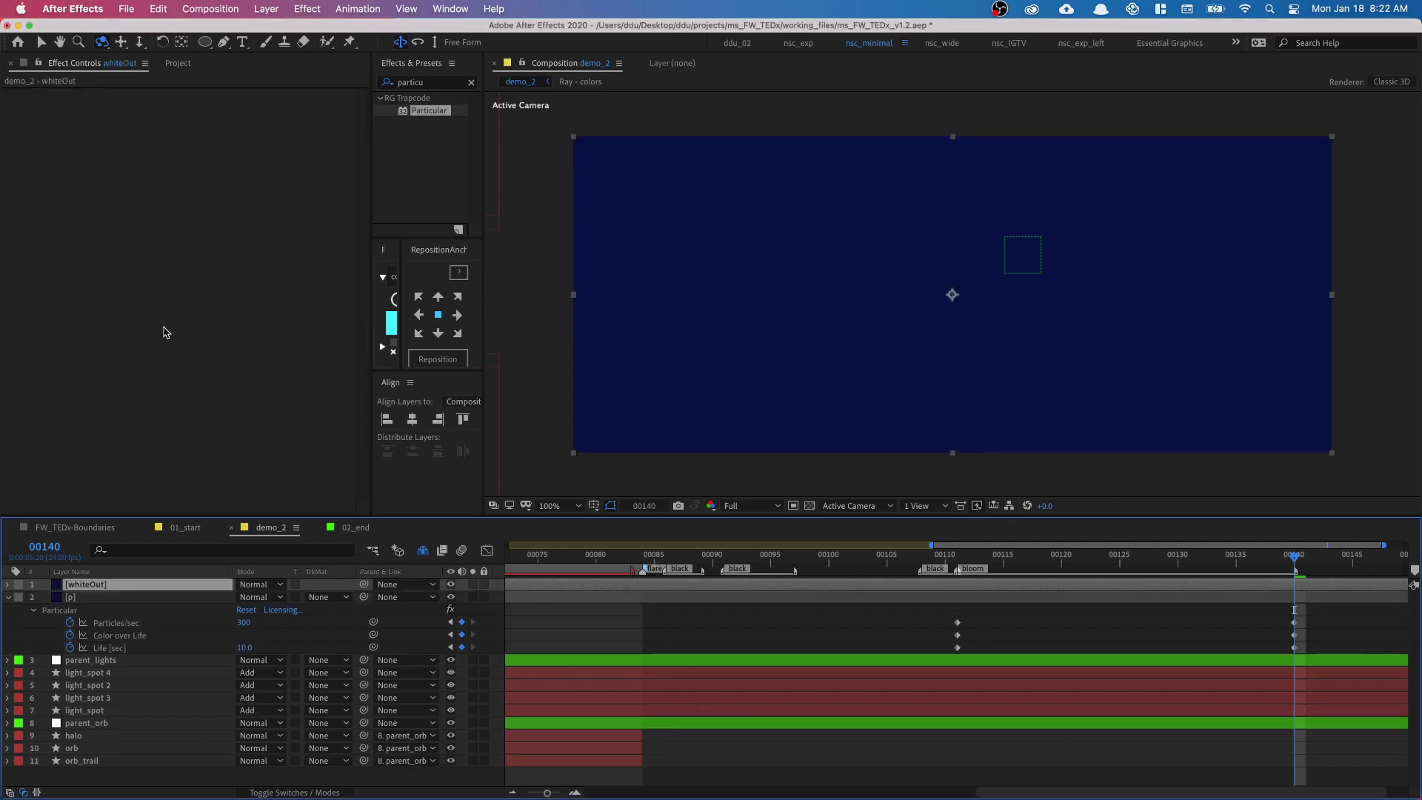
Recolor the whiteOut solid to white (FFFFFF) and place it directly beneath the p layer, starting at frame 140
{"action": "key", "text": "super+shift+y"}
{"action": "left_click_drag", "start_coordinate": [254, 96], "coordinate": [715, 186]}
{"action": "left_click", "coordinate": [604, 435]}
{"action": "left_click_drag", "start_coordinate": [414, 326], "coordinate": [285, 256]}
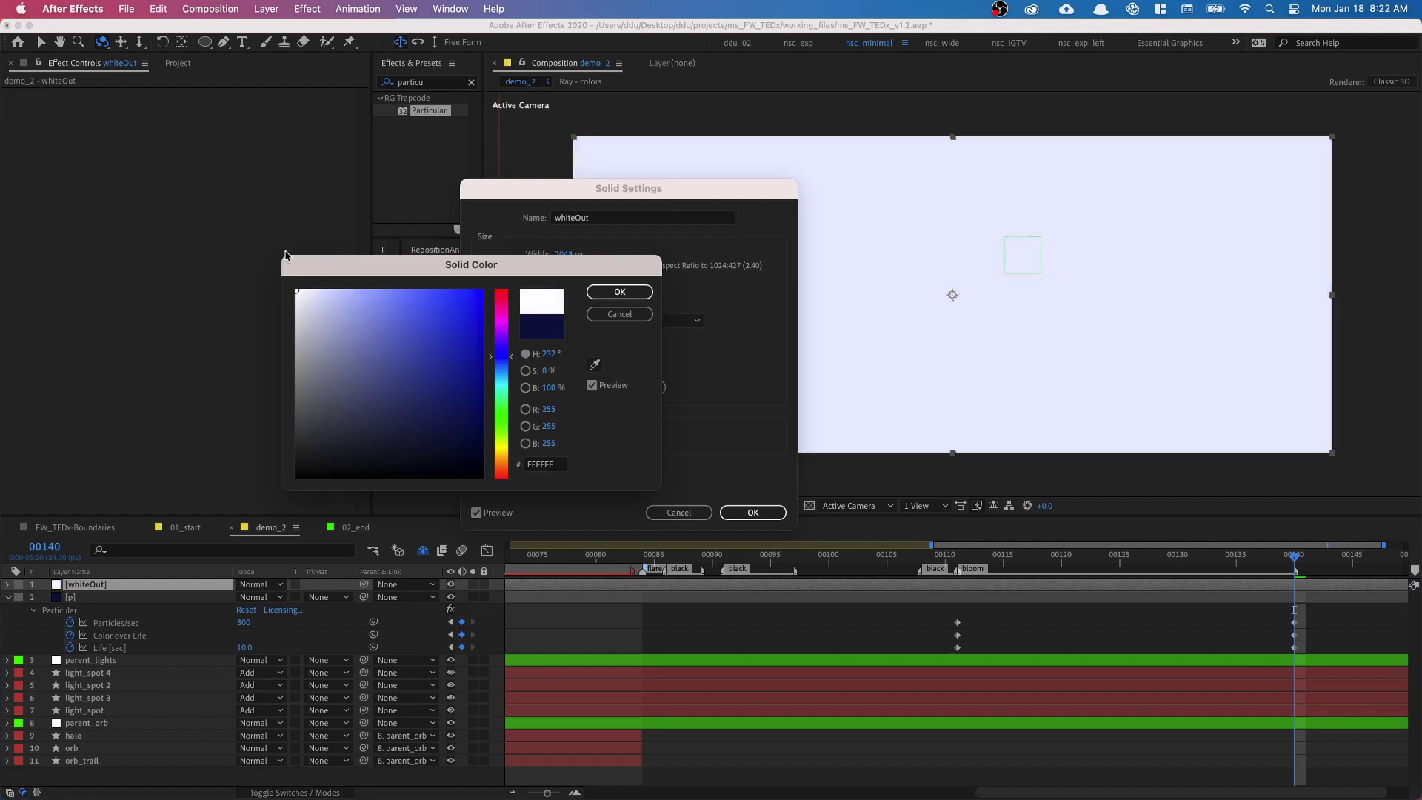
{"action": "left_click", "coordinate": [623, 292]}
{"action": "left_click", "coordinate": [779, 511]}
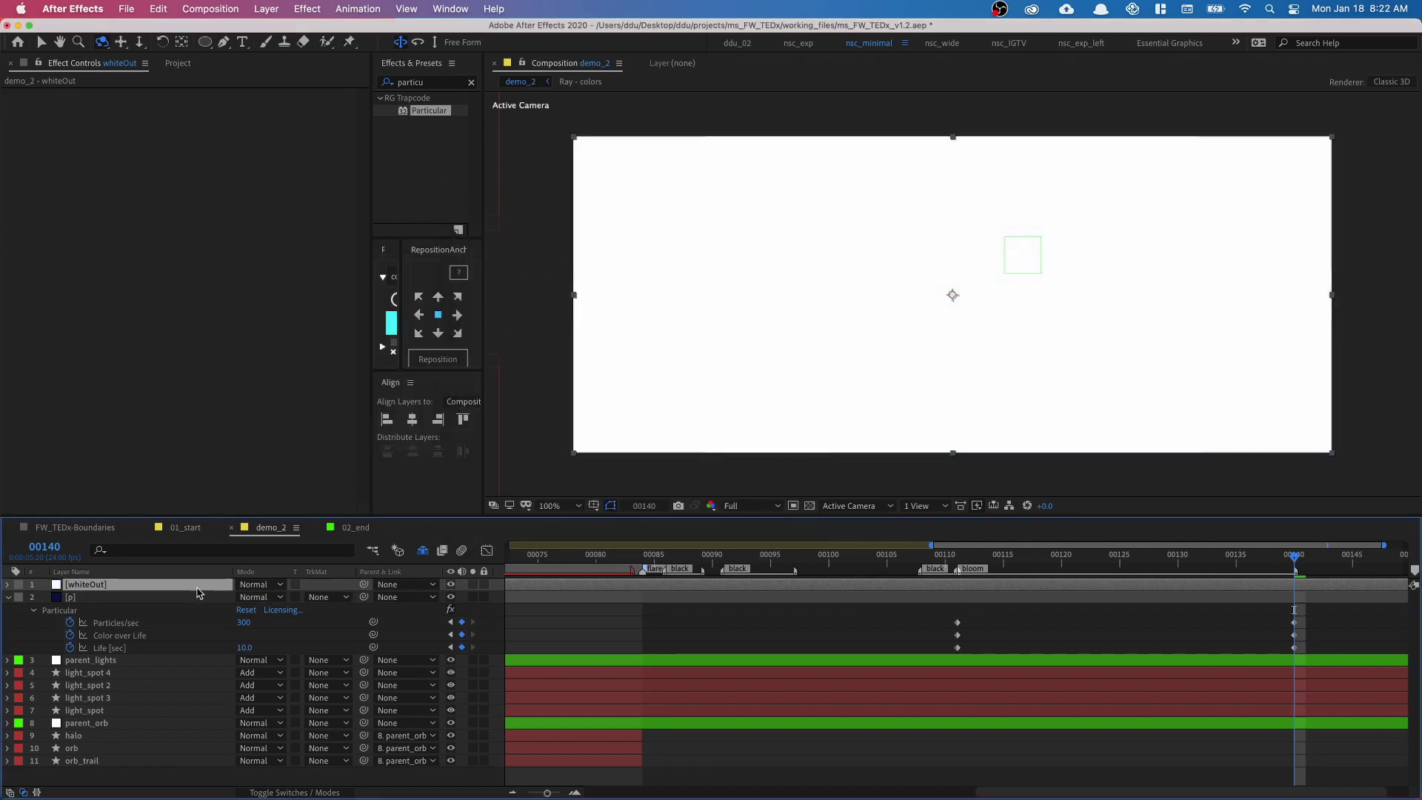
{"action": "left_click_drag", "start_coordinate": [196, 587], "coordinate": [178, 650]}
Preview the streaks building up into the white-out, playing from frame 108
{"action": "left_click_drag", "start_coordinate": [1294, 556], "coordinate": [922, 556]}
{"action": "key", "text": "space"}
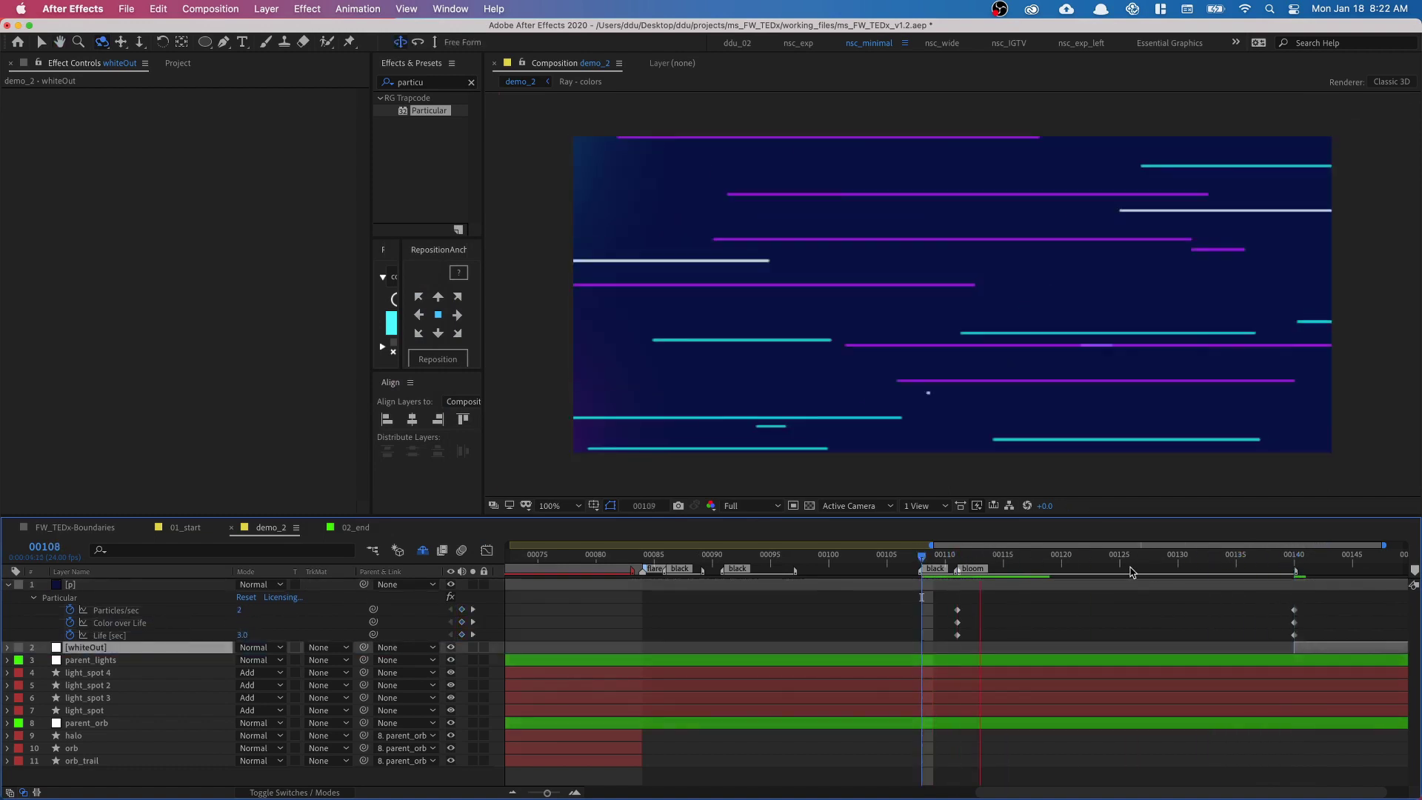
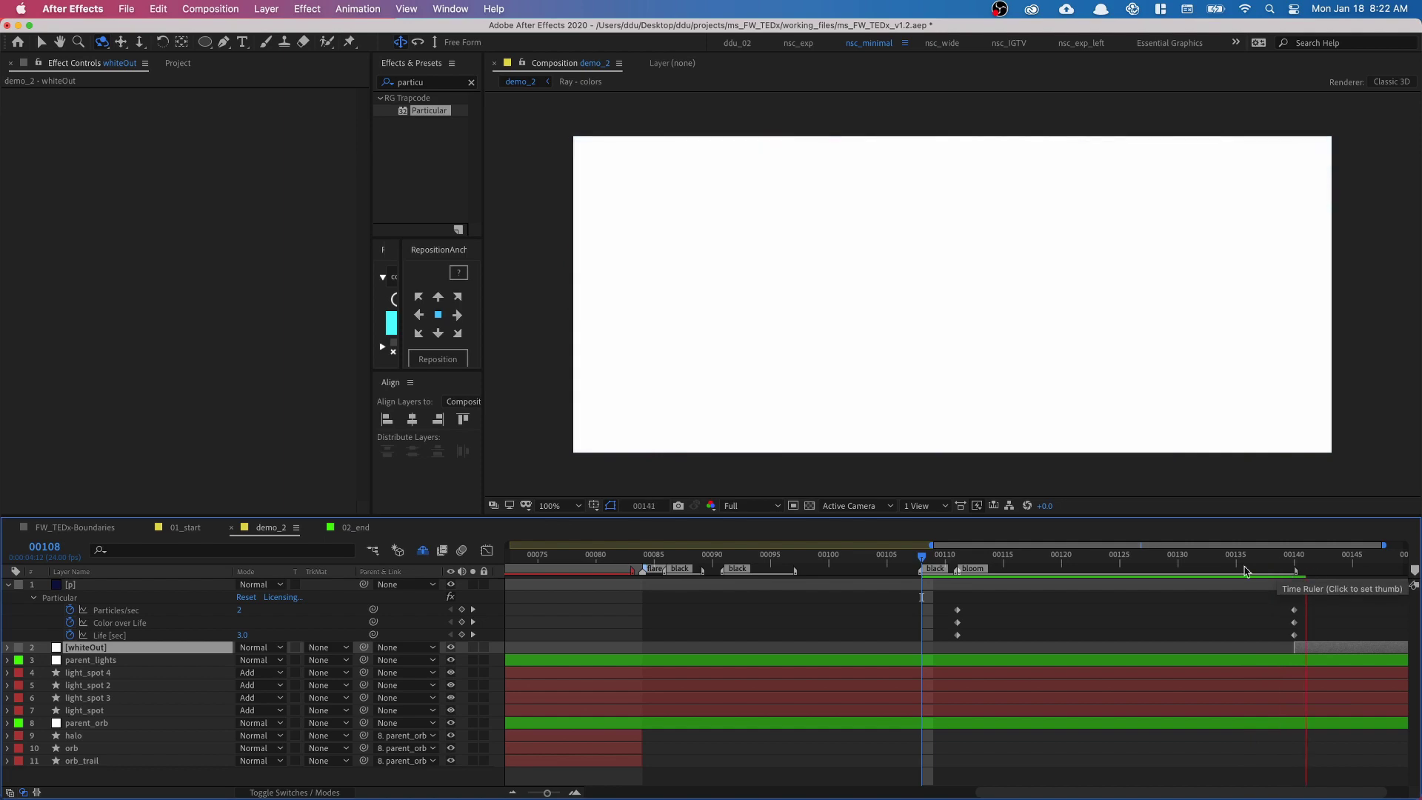
{"action": "key", "text": "space"}
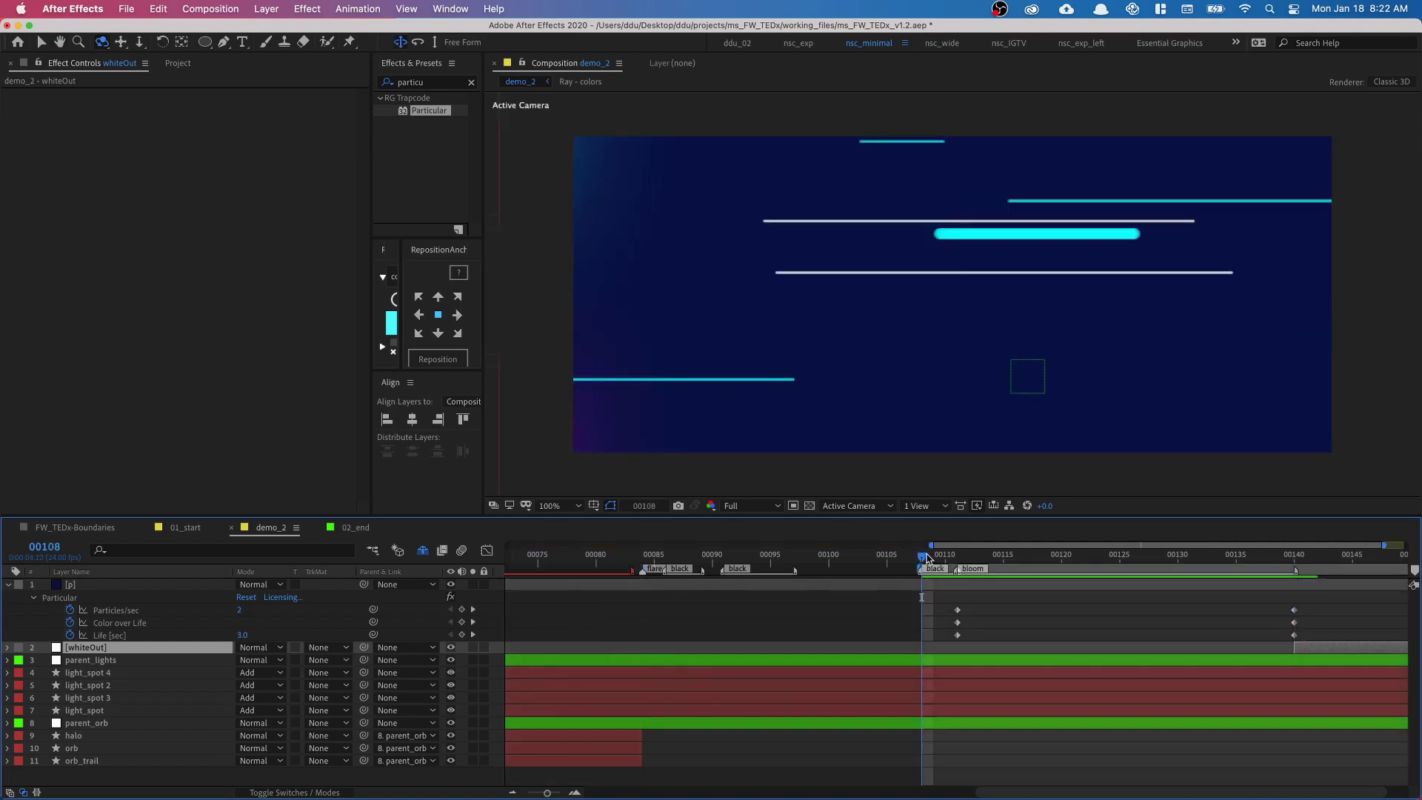
{"action": "key", "text": "space"}
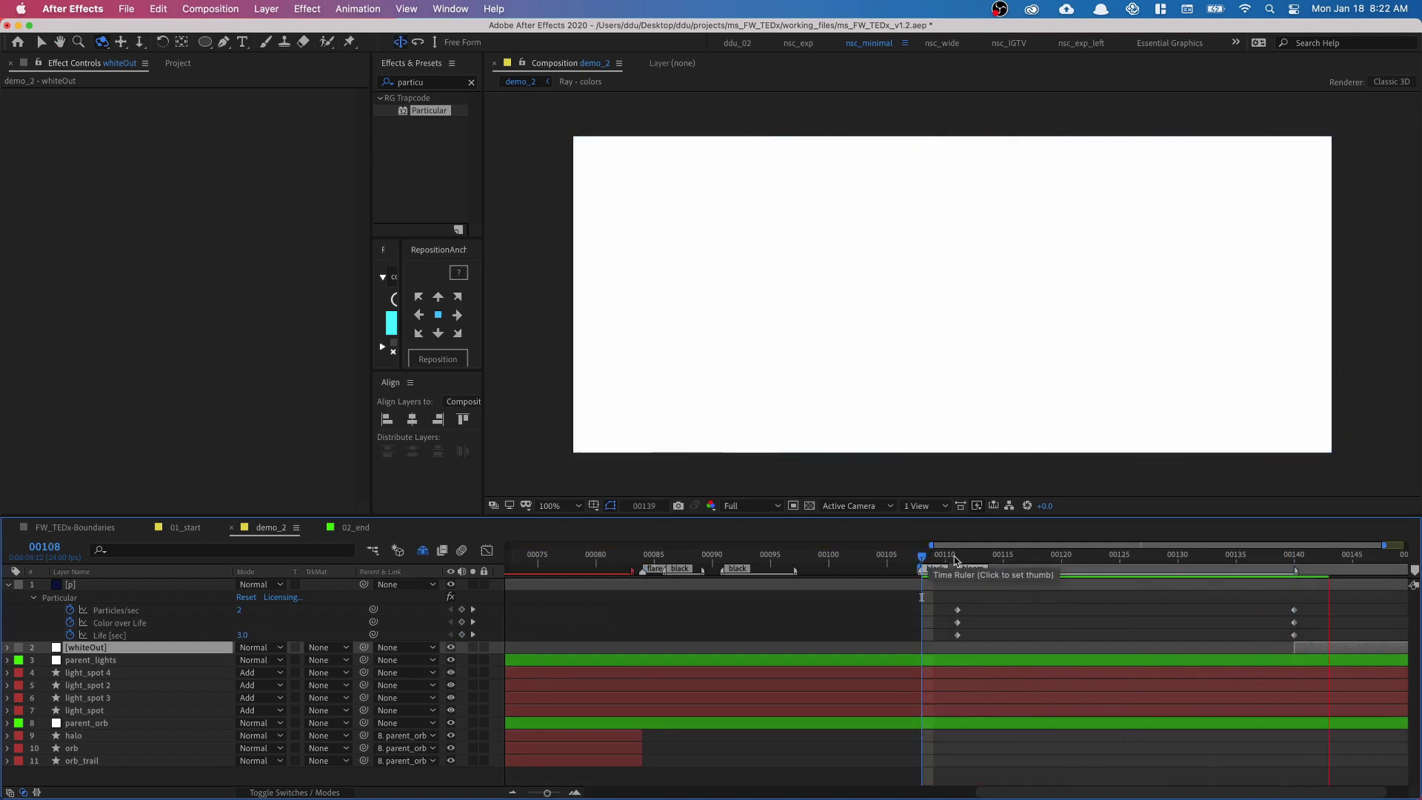
{"action": "left_click", "coordinate": [1316, 561]}
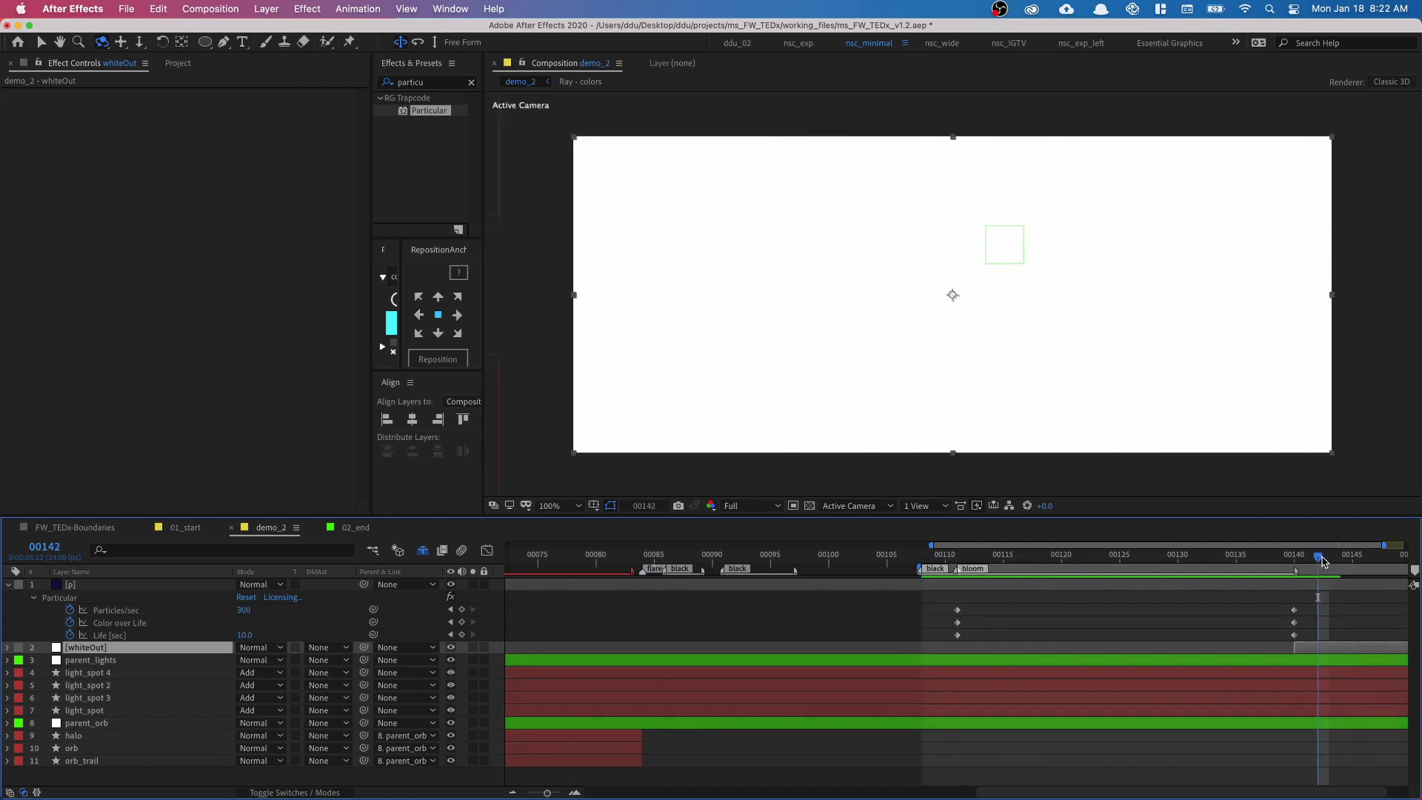
Return to frame 140, search the effects for glow, and apply the Stylize Glow effect to the p layer
{"action": "key", "text": "j"}
{"action": "left_click", "coordinate": [113, 661]}
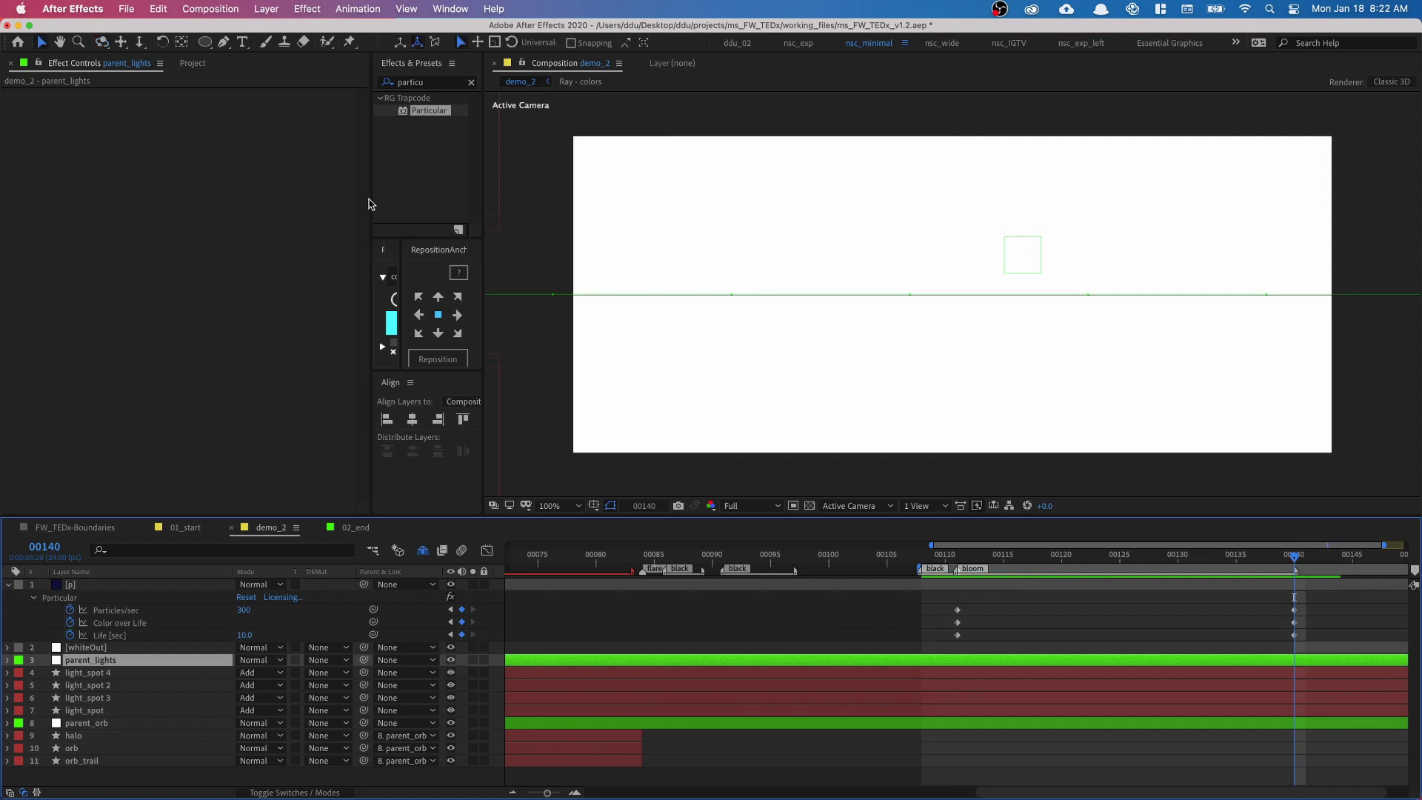
{"action": "left_click_drag", "start_coordinate": [372, 201], "coordinate": [205, 200]}
{"action": "left_click", "coordinate": [272, 84]}
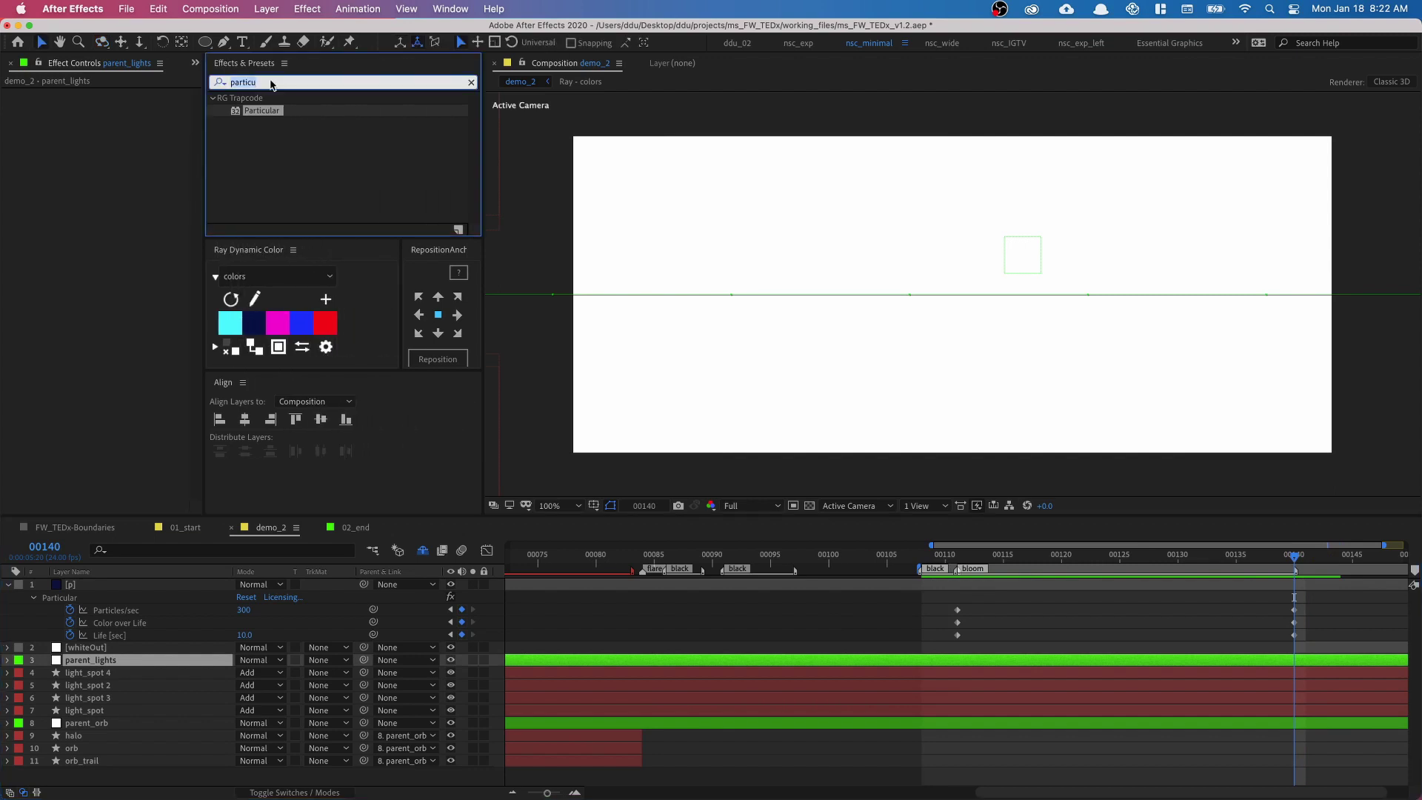
{"action": "left_click", "coordinate": [113, 574]}
{"action": "left_click", "coordinate": [121, 585]}
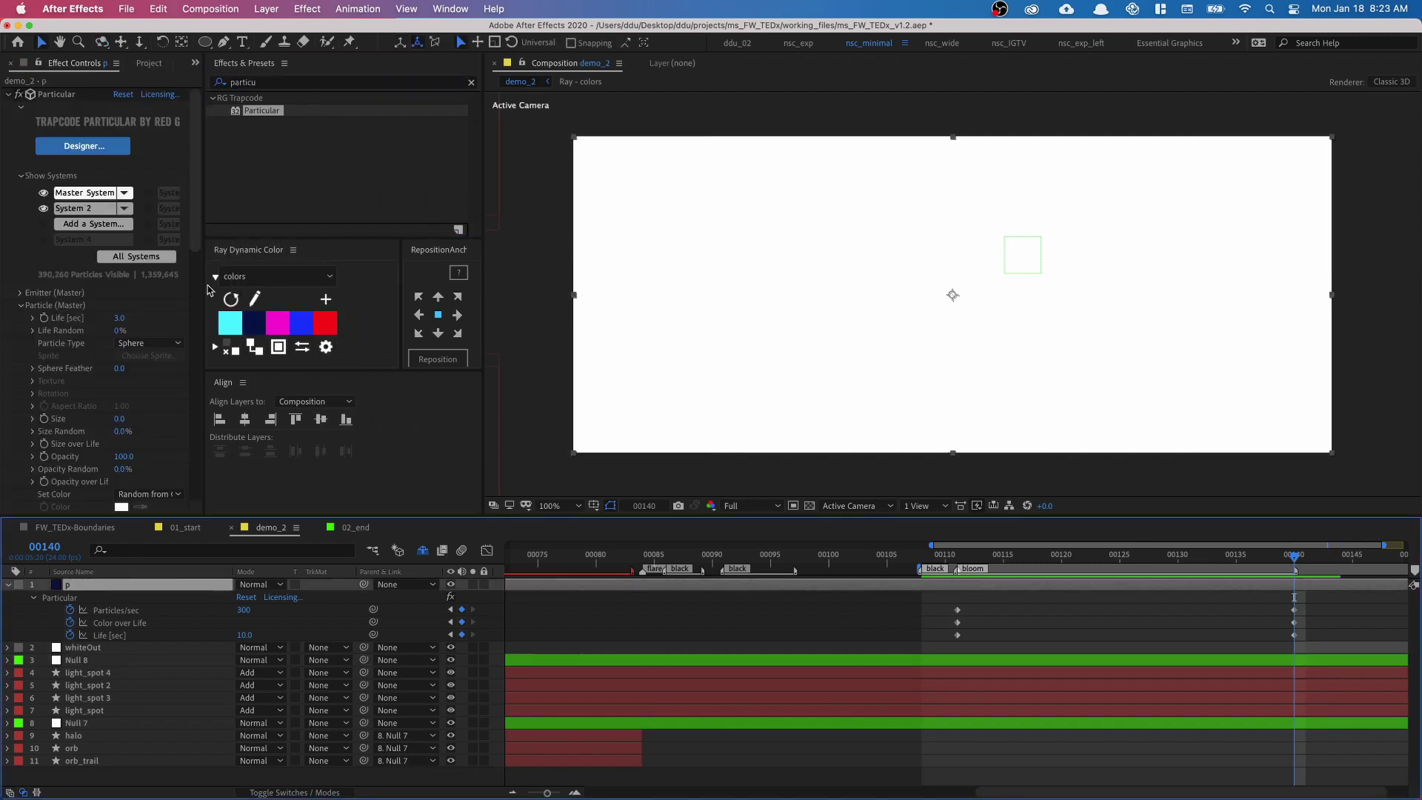
{"action": "left_click", "coordinate": [270, 85]}
{"action": "type", "text": "f"}
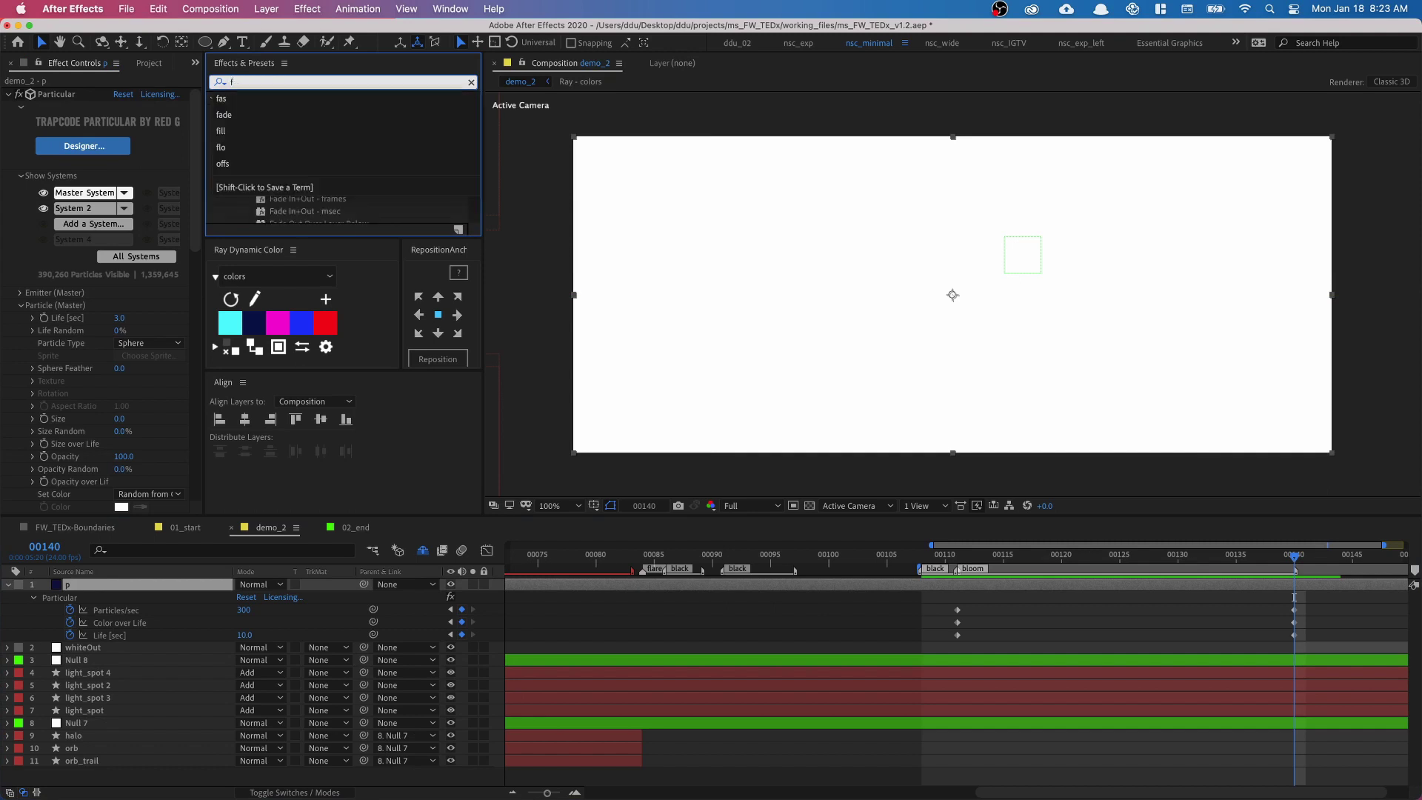
{"action": "key", "text": "BackSpace"}
{"action": "type", "text": "glow"}
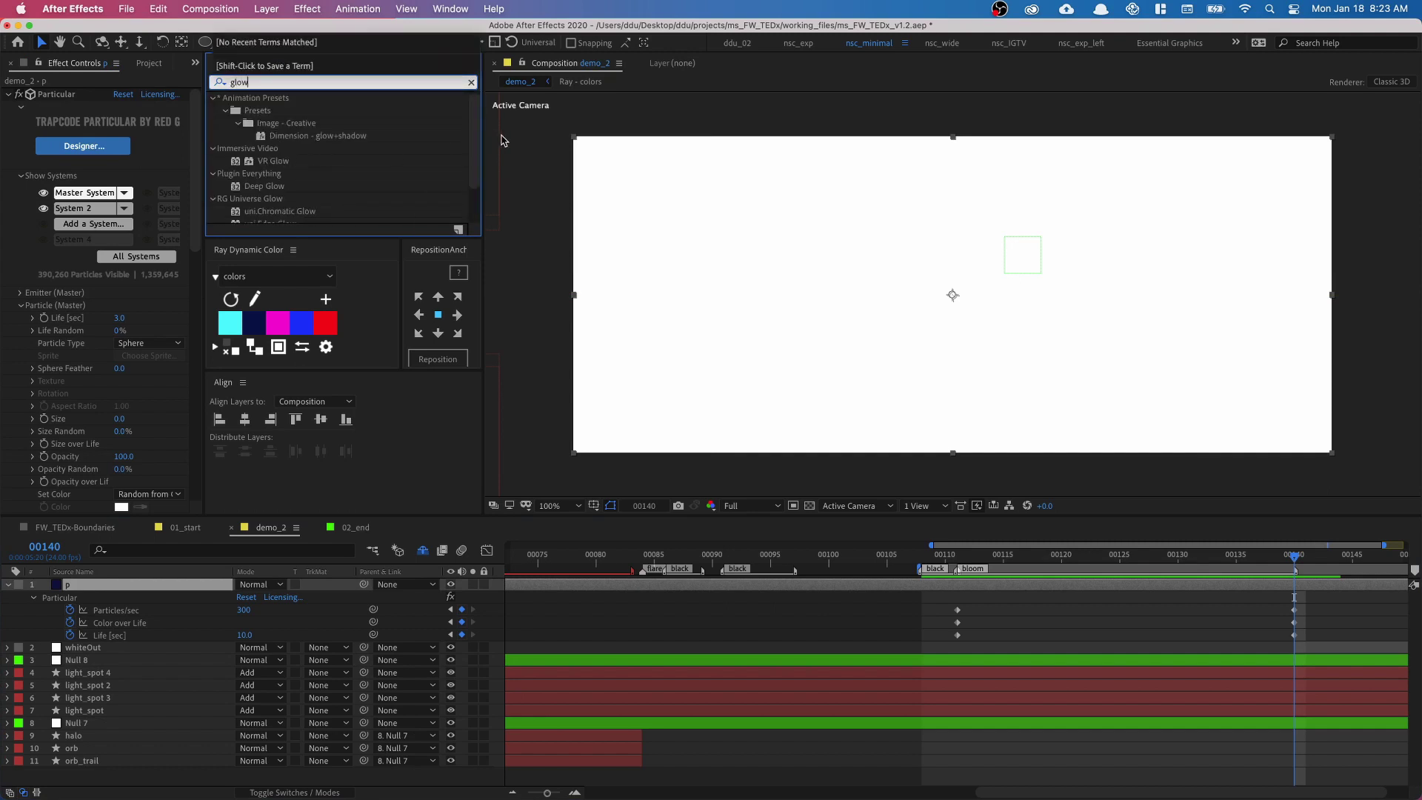
{"action": "scroll", "coordinate": [341, 170], "scroll_direction": "down", "scroll_amount": 2}
{"action": "double_click", "coordinate": [302, 222]}
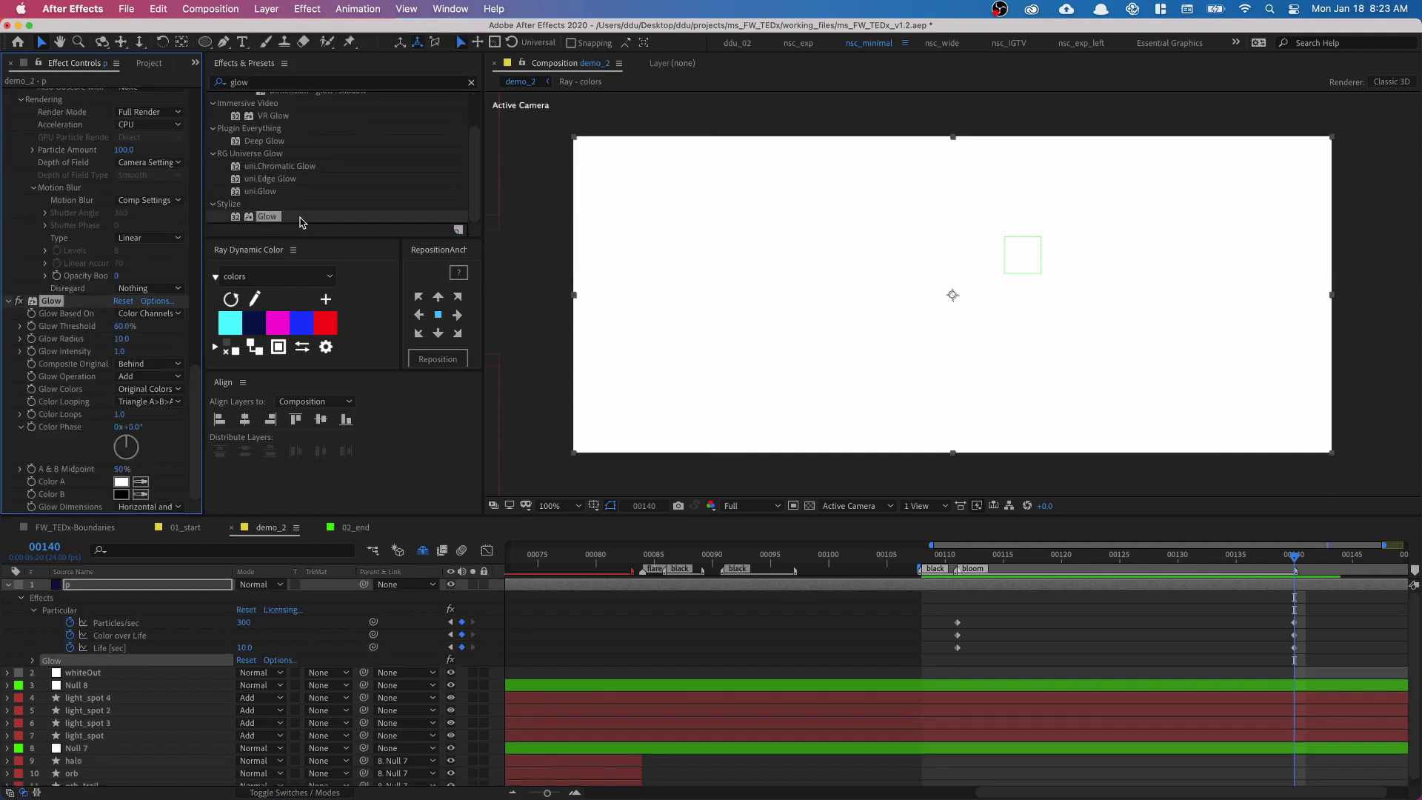
Keyframe the p layer's Glow Threshold at 0% at frame 140 and 100% at frame 111
{"action": "left_click_drag", "start_coordinate": [195, 415], "coordinate": [195, 140]}
{"action": "left_click", "coordinate": [11, 95]}
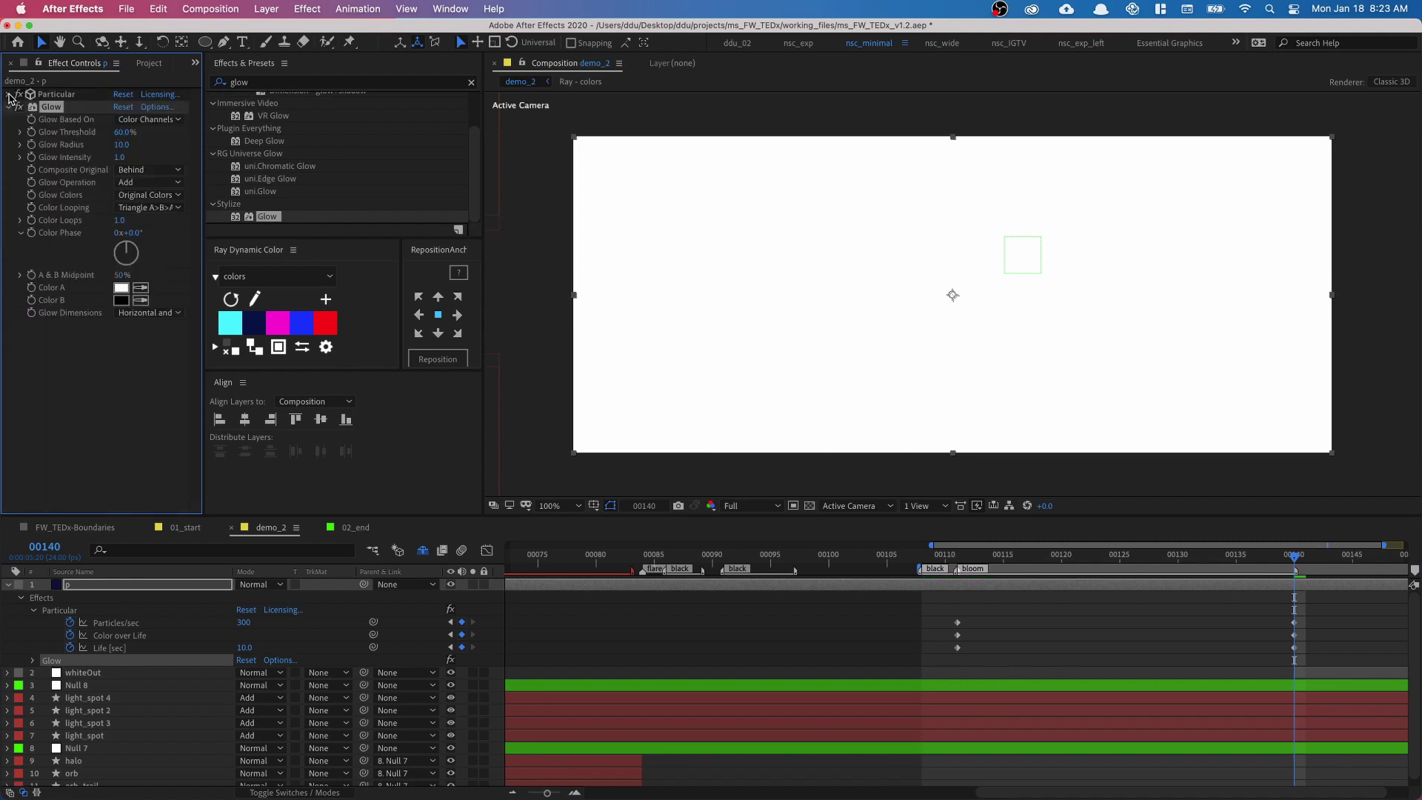
{"action": "left_click", "coordinate": [122, 133]}
{"action": "type", "text": "0"}
{"action": "left_click", "coordinate": [957, 557]}
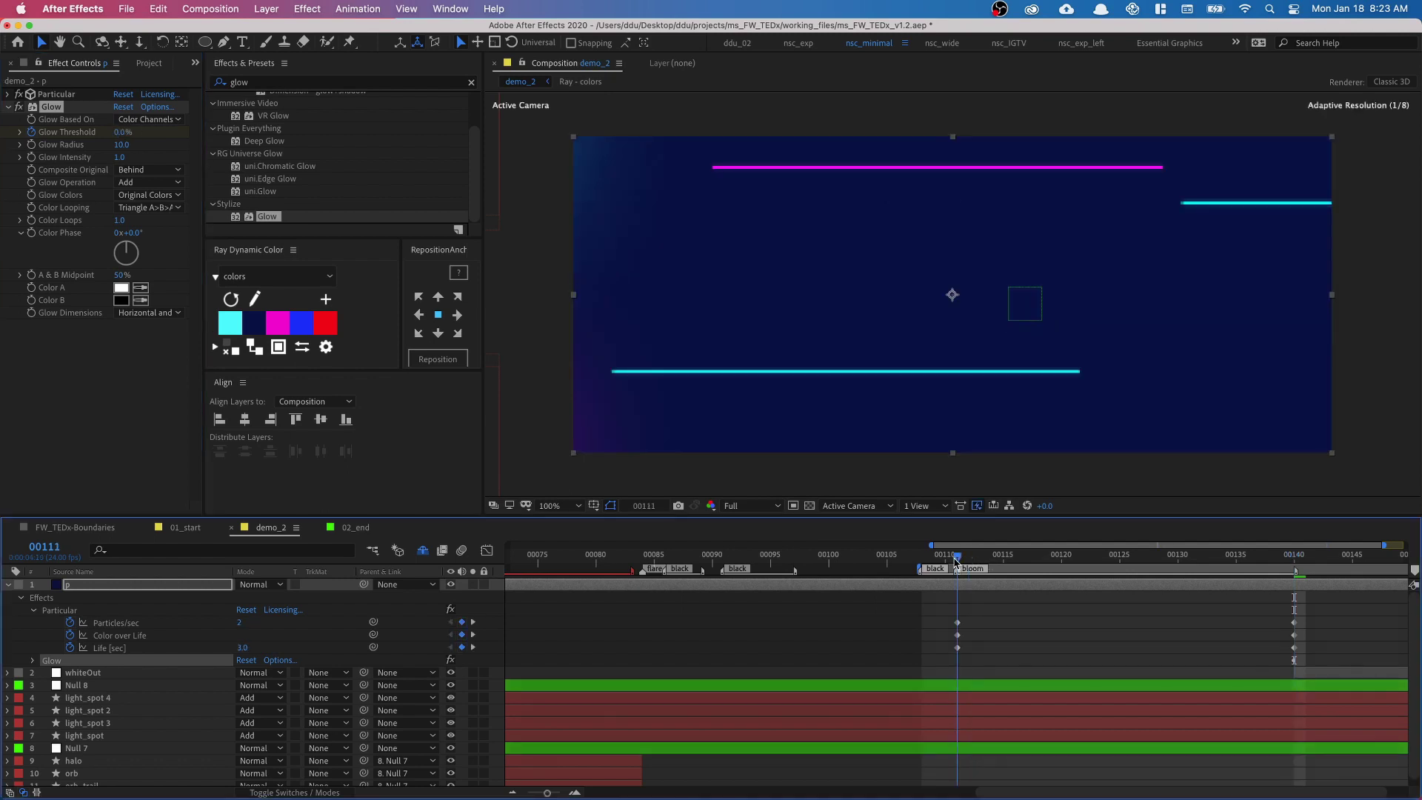
{"action": "left_click_drag", "start_coordinate": [118, 132], "coordinate": [822, 223]}
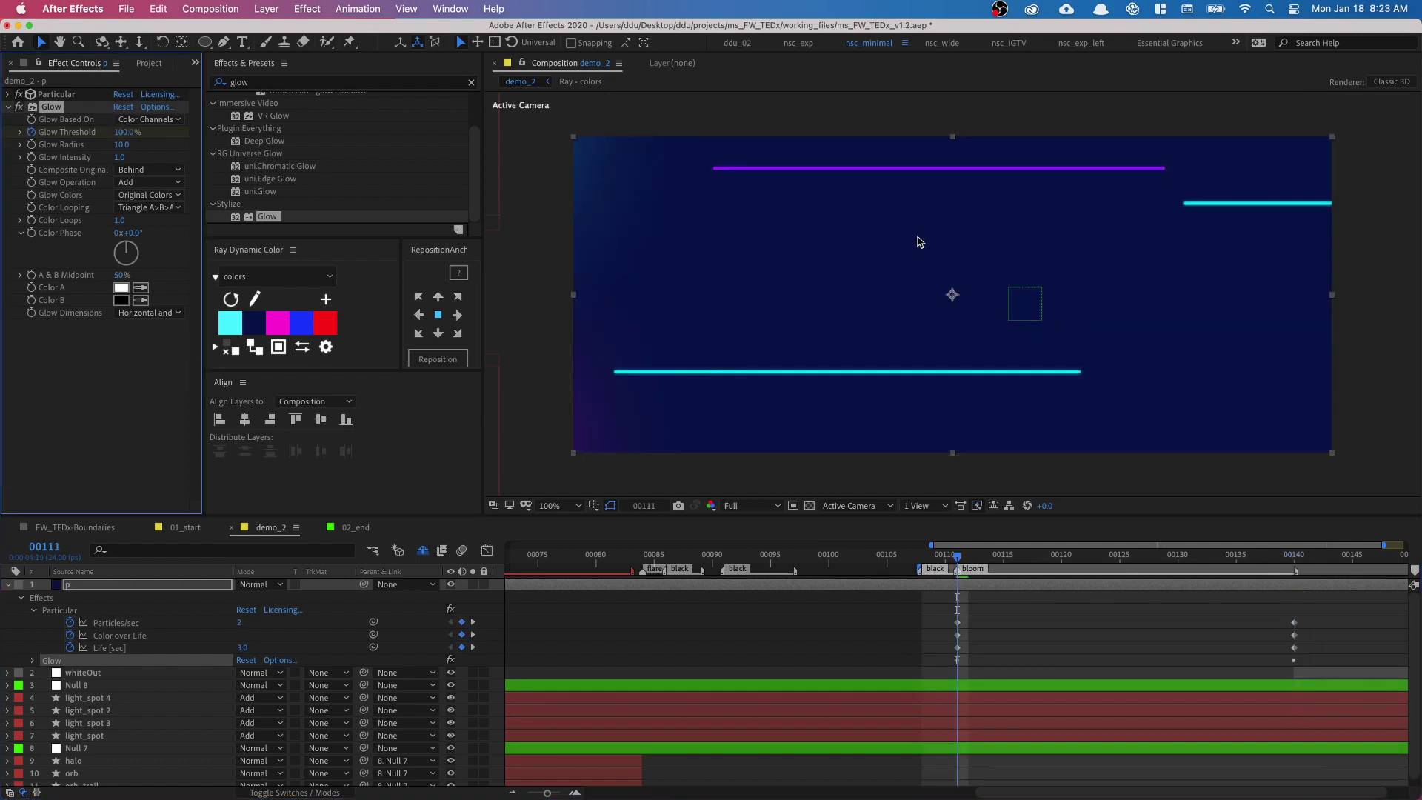
Preview the glowing bloom transition from frame 111 through the white-out
{"action": "mouse_move", "coordinate": [977, 557]}
{"action": "left_mouse_down"}
{"action": "mouse_move", "coordinate": [1141, 557]}
{"action": "mouse_move", "coordinate": [1089, 557]}
{"action": "mouse_move", "coordinate": [1159, 571]}
{"action": "mouse_move", "coordinate": [937, 557]}
{"action": "left_mouse_up"}
{"action": "key", "text": "space"}
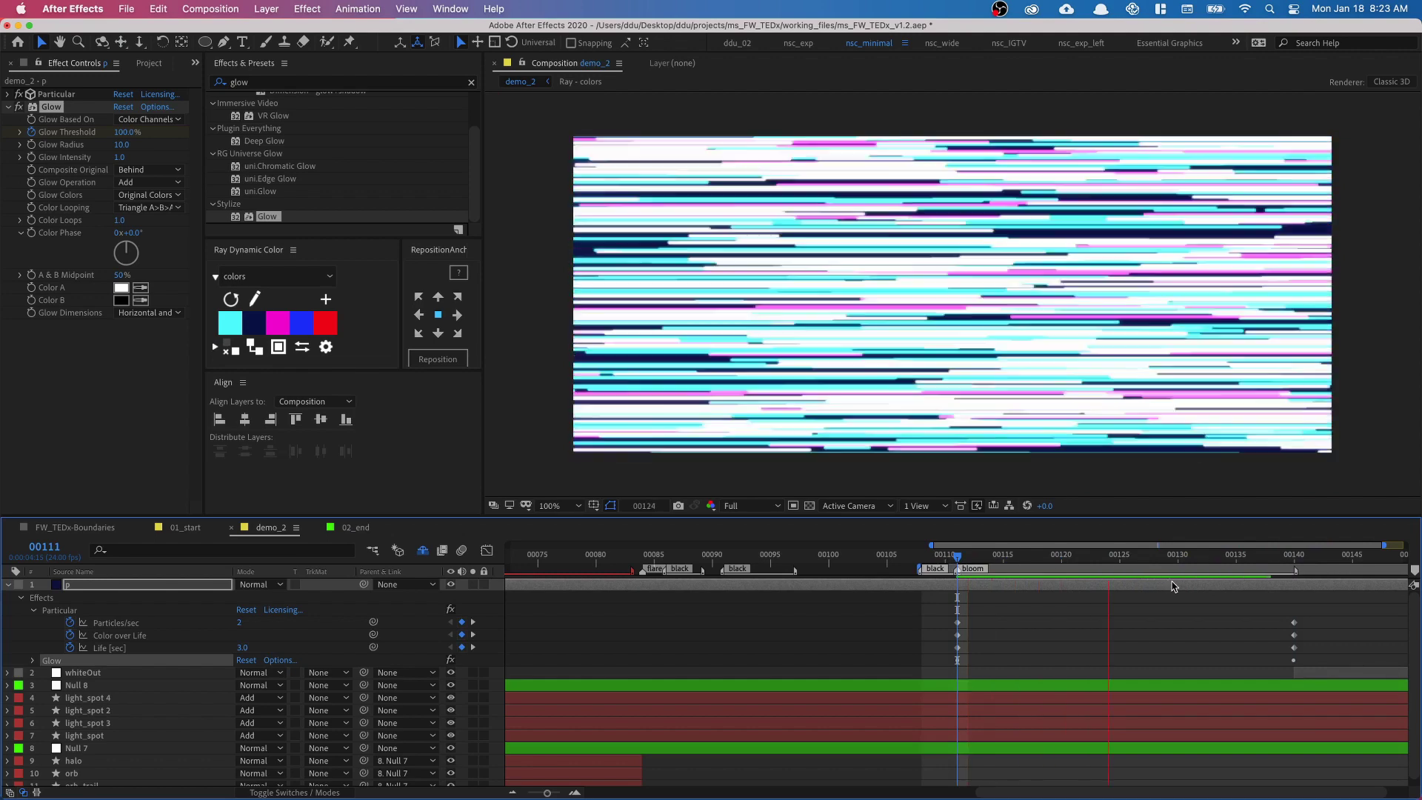
{"action": "key", "text": "space"}
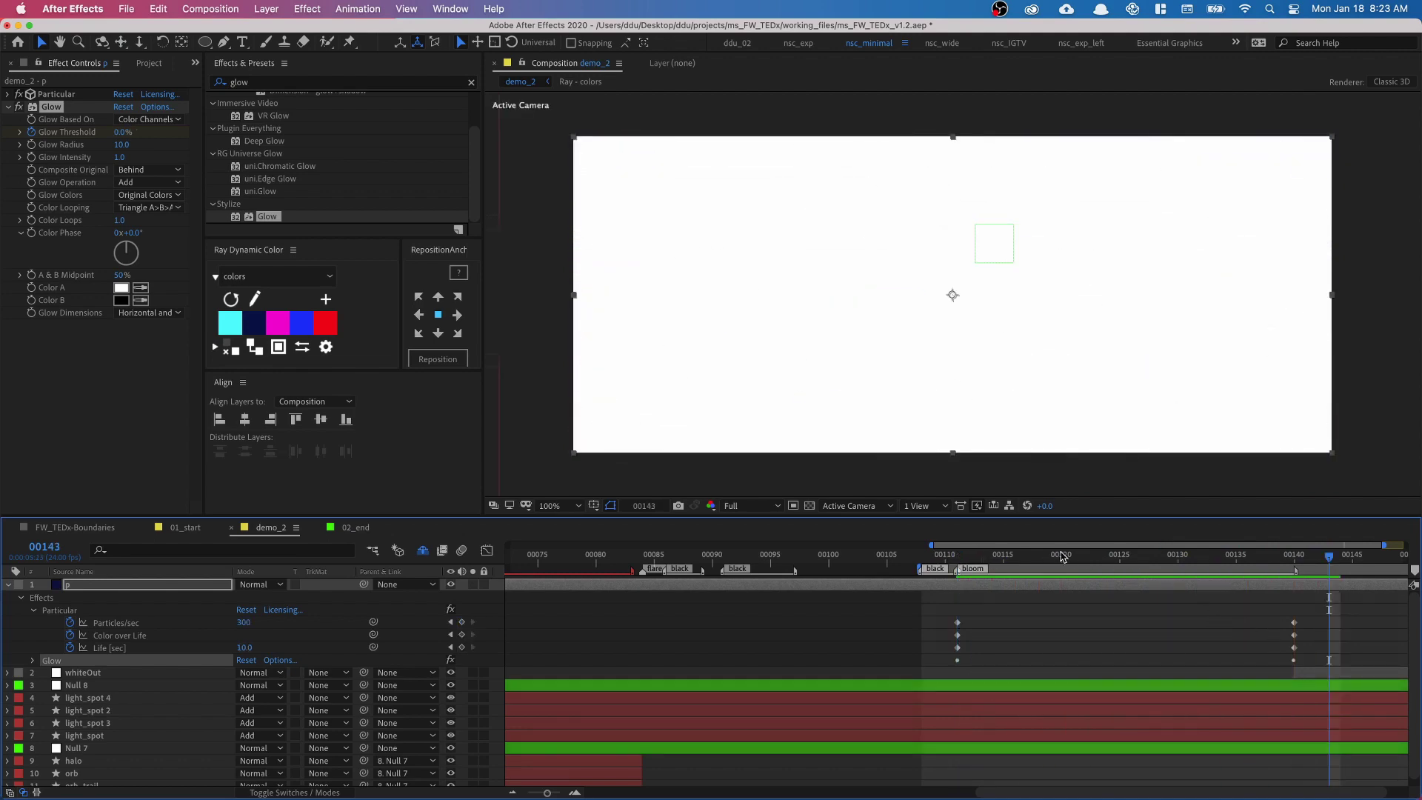
Collapse the p layer's properties and set its label color to Orange
{"action": "left_click_drag", "start_coordinate": [1030, 557], "coordinate": [864, 566]}
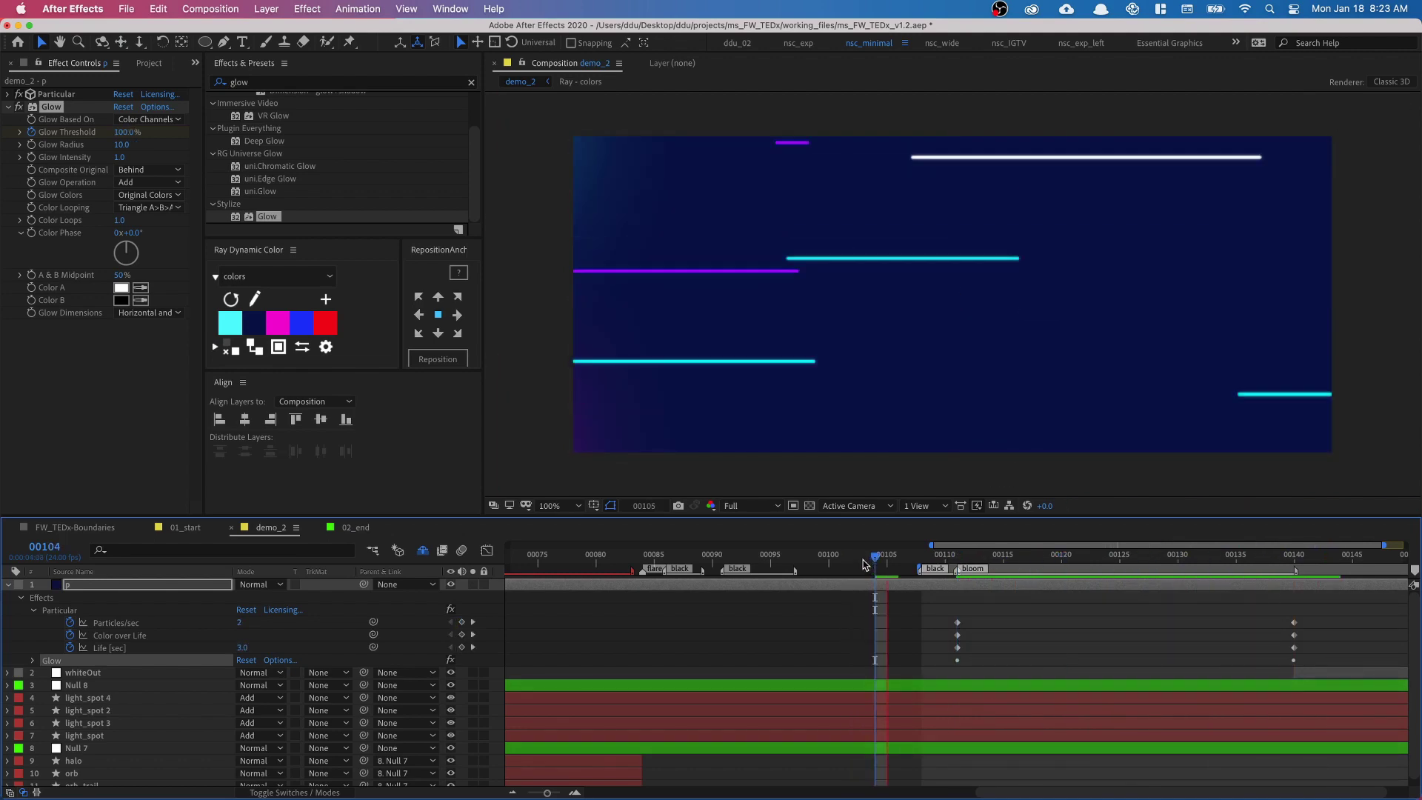
{"action": "left_click", "coordinate": [8, 584]}
{"action": "left_click", "coordinate": [20, 586]}
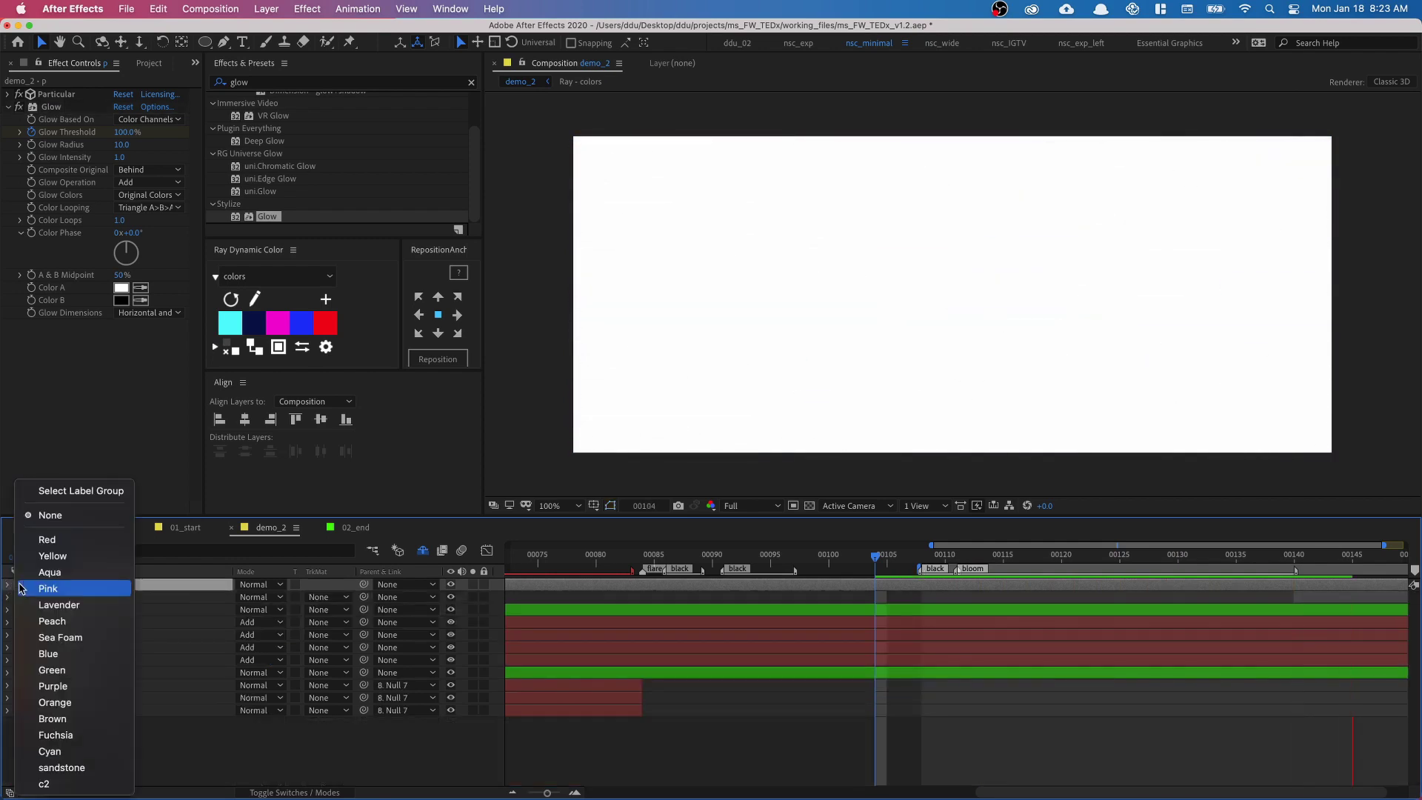
{"action": "left_click", "coordinate": [571, 661]}
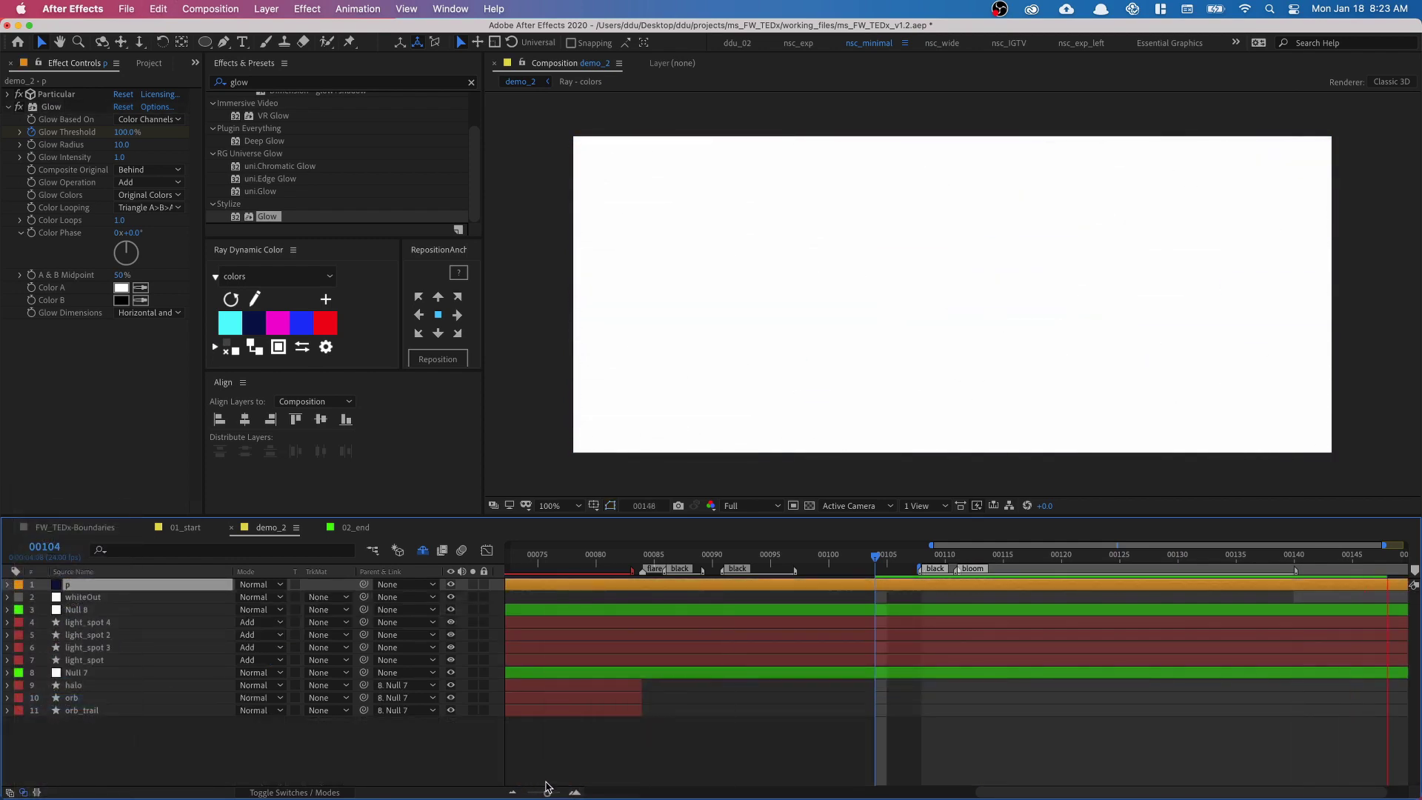
Examine the flash style frame at frame 84 in the FW_TEDx-Boundaries composition
{"action": "left_click_drag", "start_coordinate": [546, 788], "coordinate": [512, 785]}
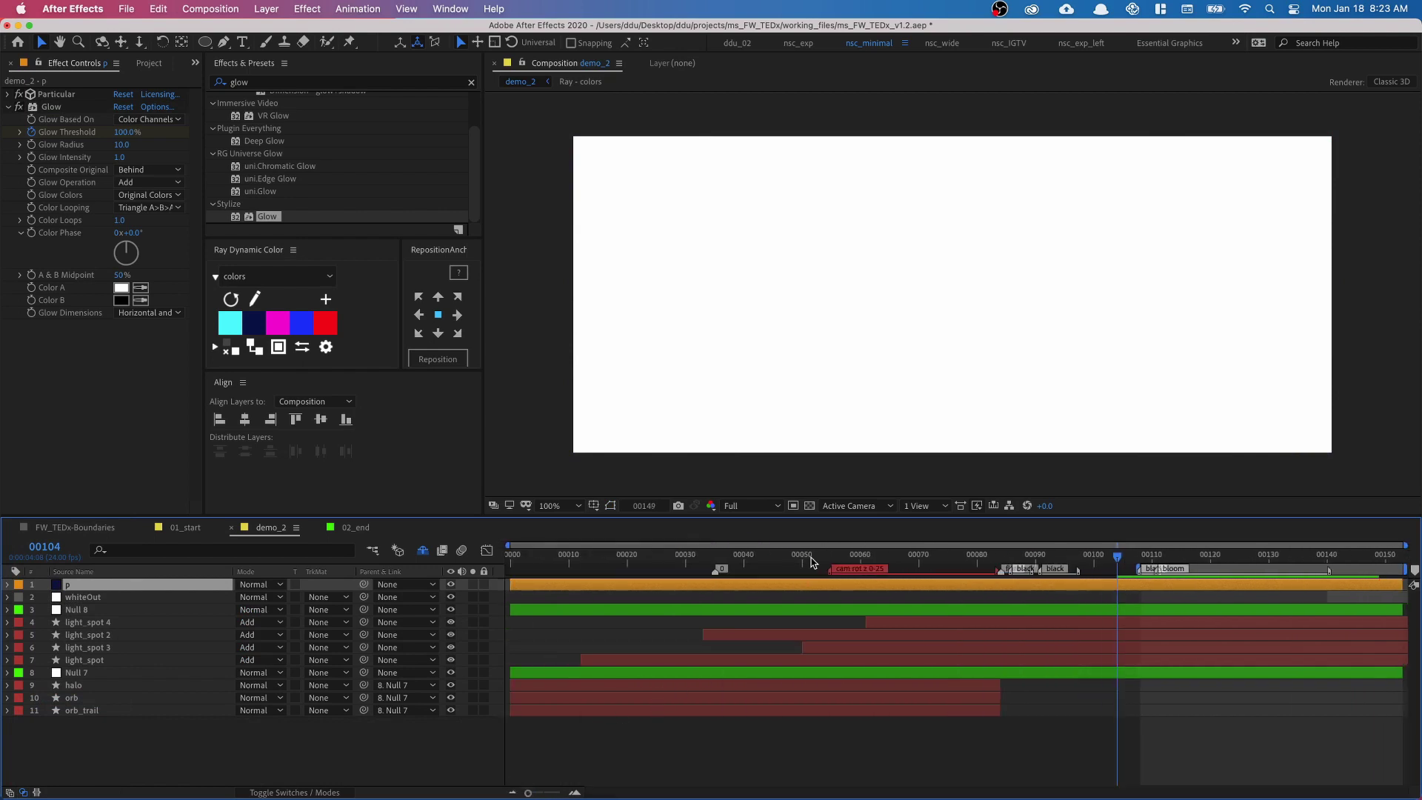
{"action": "left_click", "coordinate": [883, 556]}
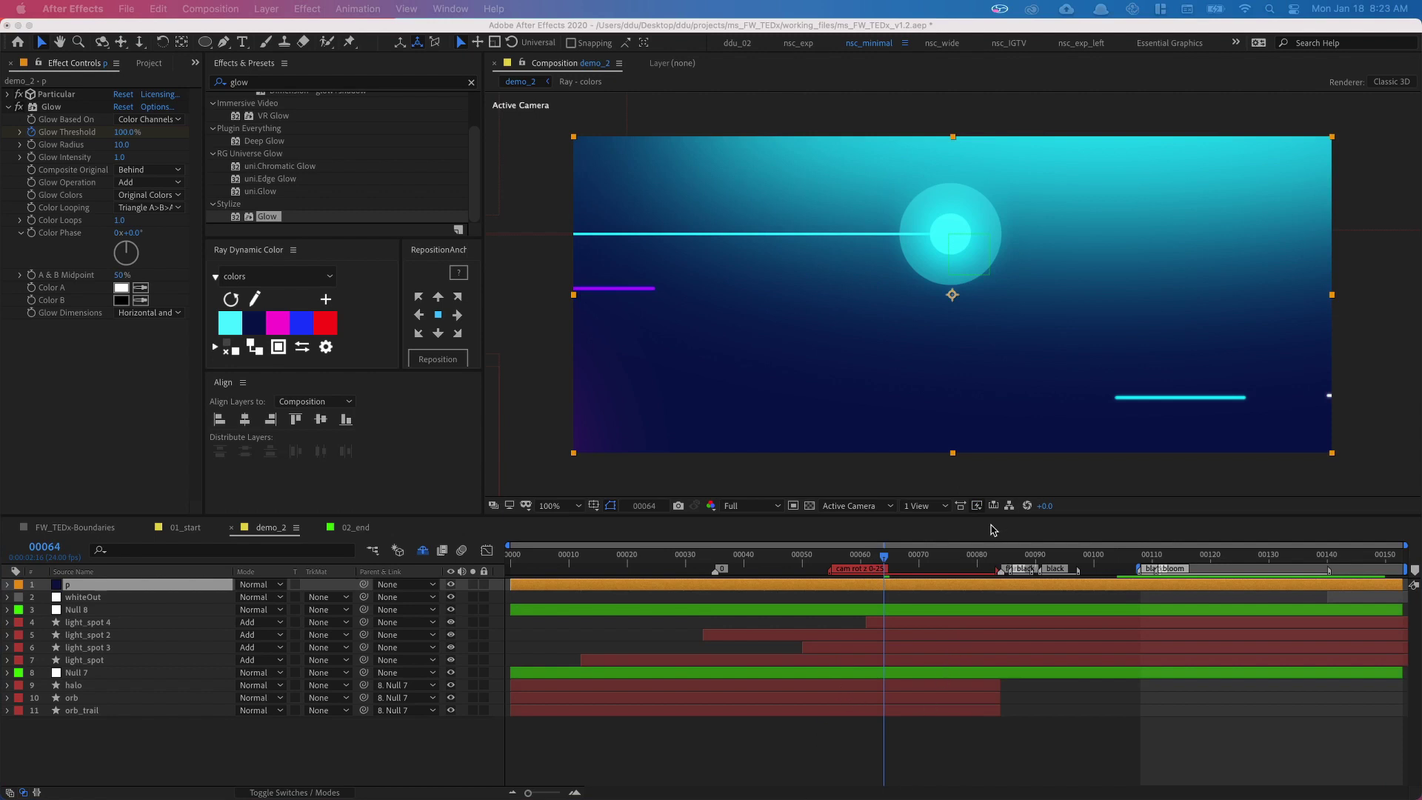
{"action": "left_click", "coordinate": [140, 529]}
{"action": "left_click_drag", "start_coordinate": [806, 567], "coordinate": [952, 574]}
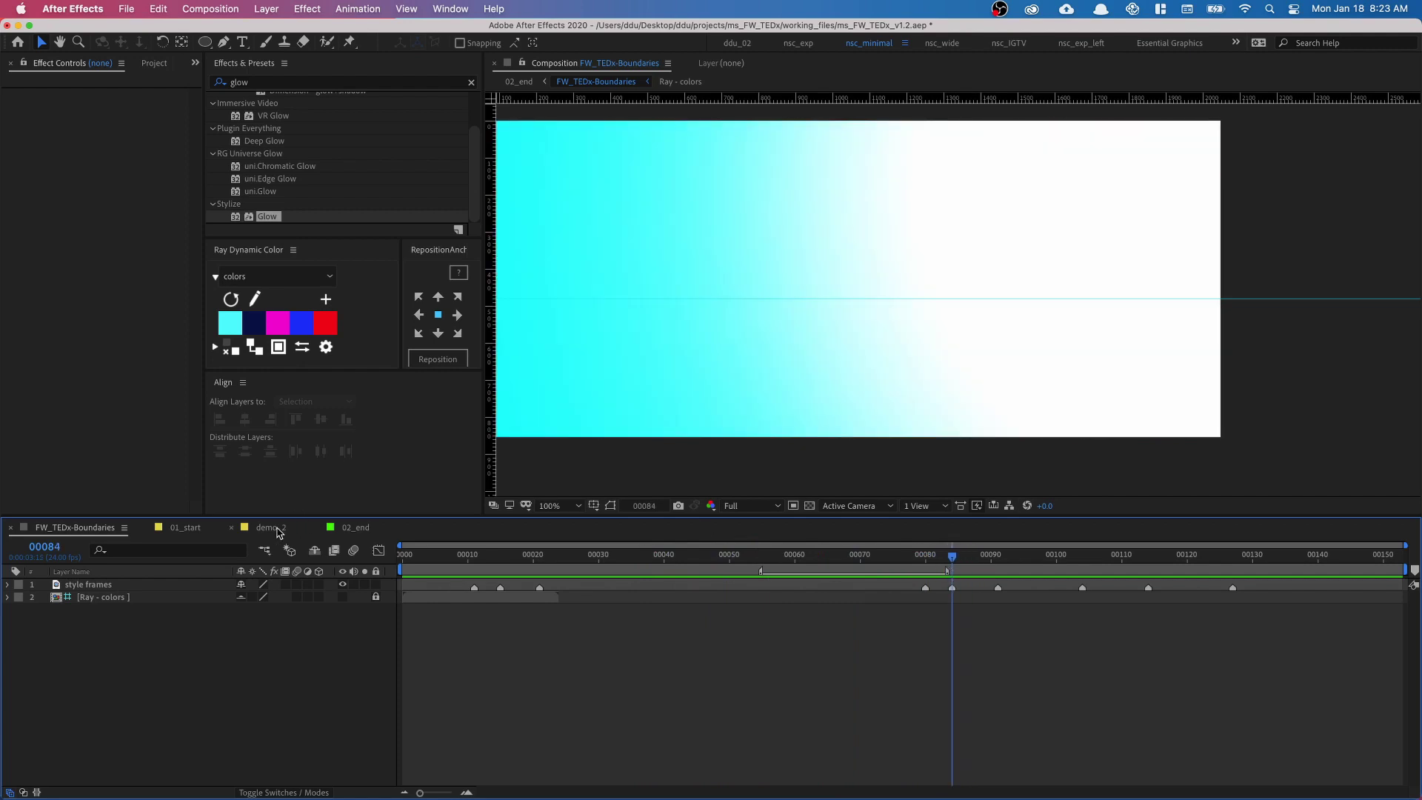
Return to demo_2 and create a bright cyan solid named flash
{"action": "left_click", "coordinate": [271, 528]}
{"action": "key", "text": "super+y"}
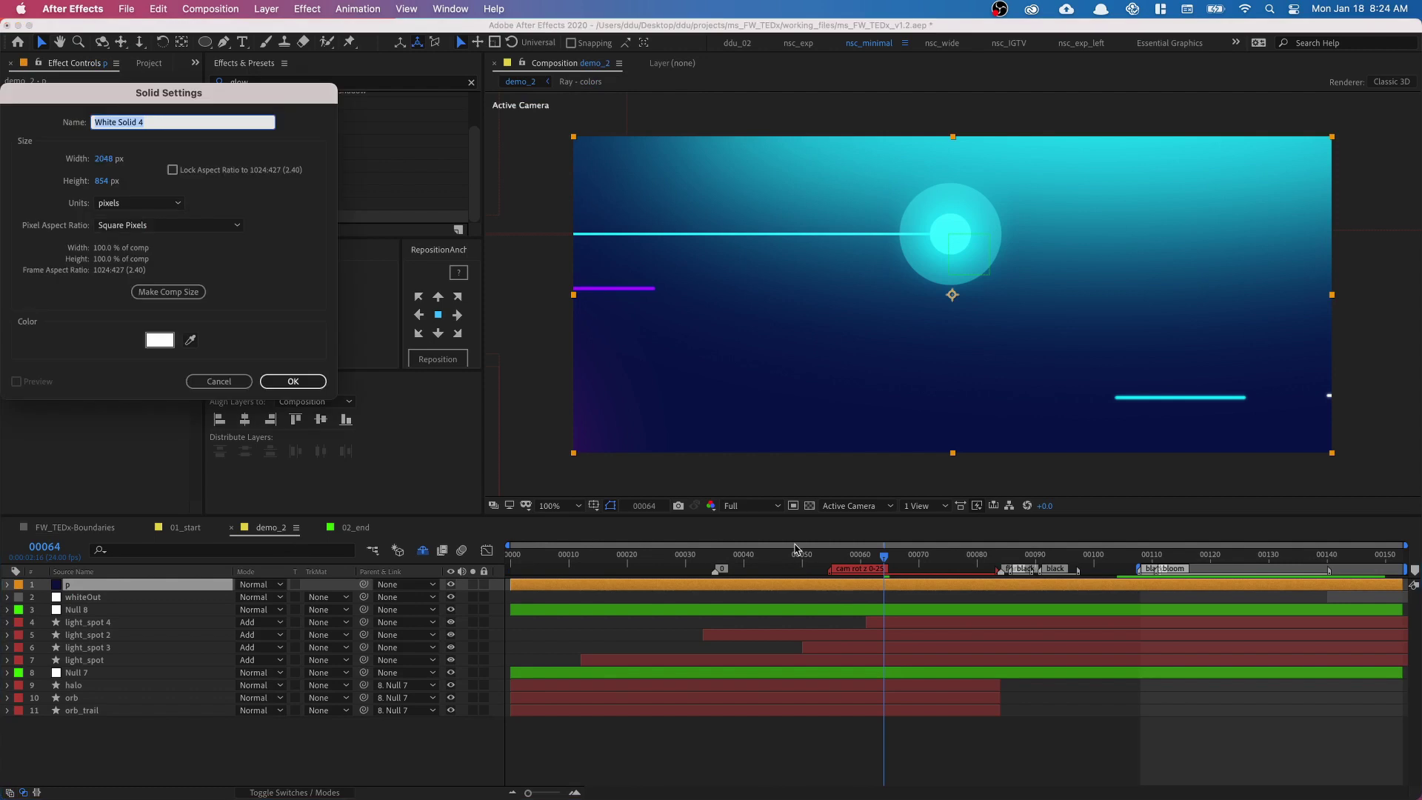
{"action": "type", "text": "flash"}
{"action": "left_click", "coordinate": [173, 343]}
{"action": "left_click", "coordinate": [502, 389]}
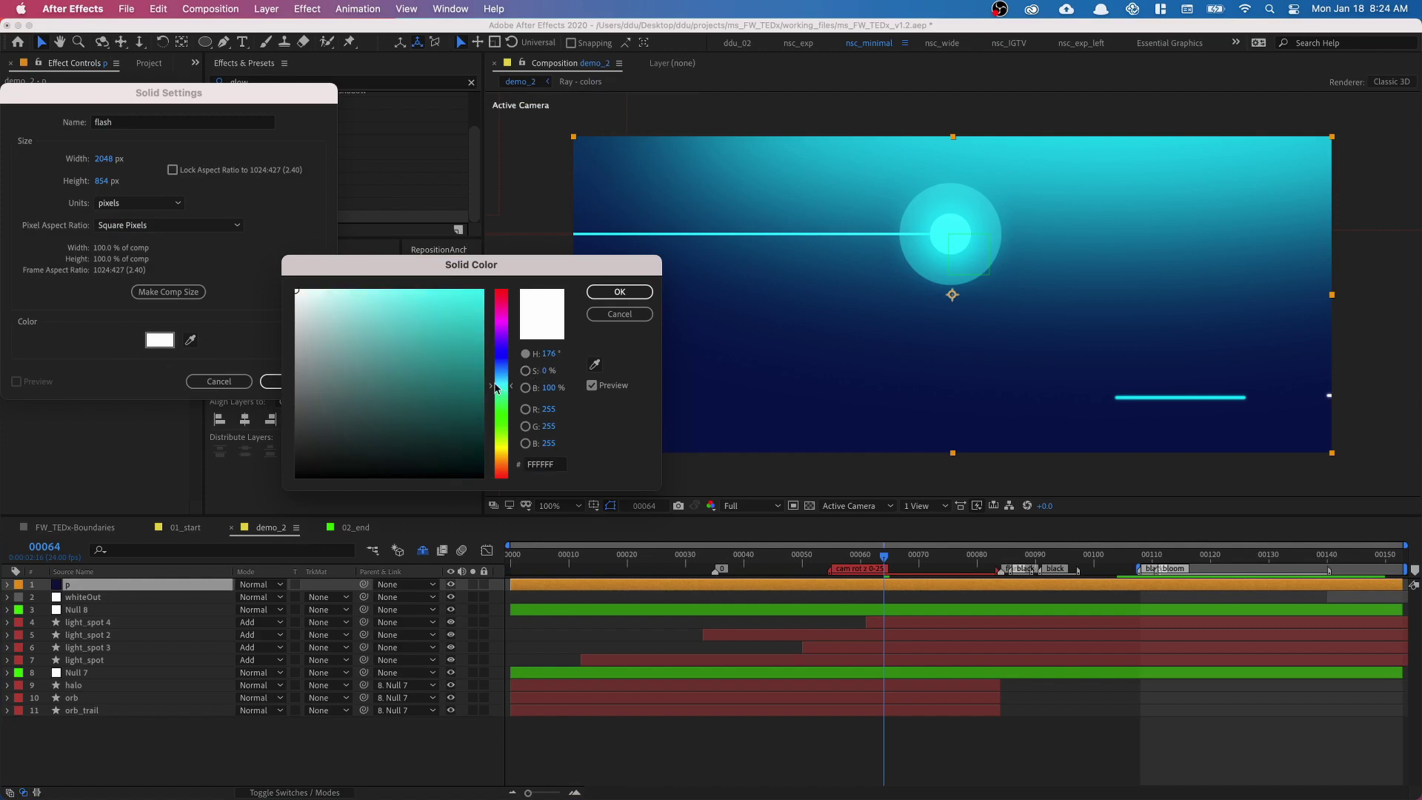
{"action": "left_click", "coordinate": [444, 300]}
{"action": "left_click", "coordinate": [619, 292]}
{"action": "left_click", "coordinate": [285, 382]}
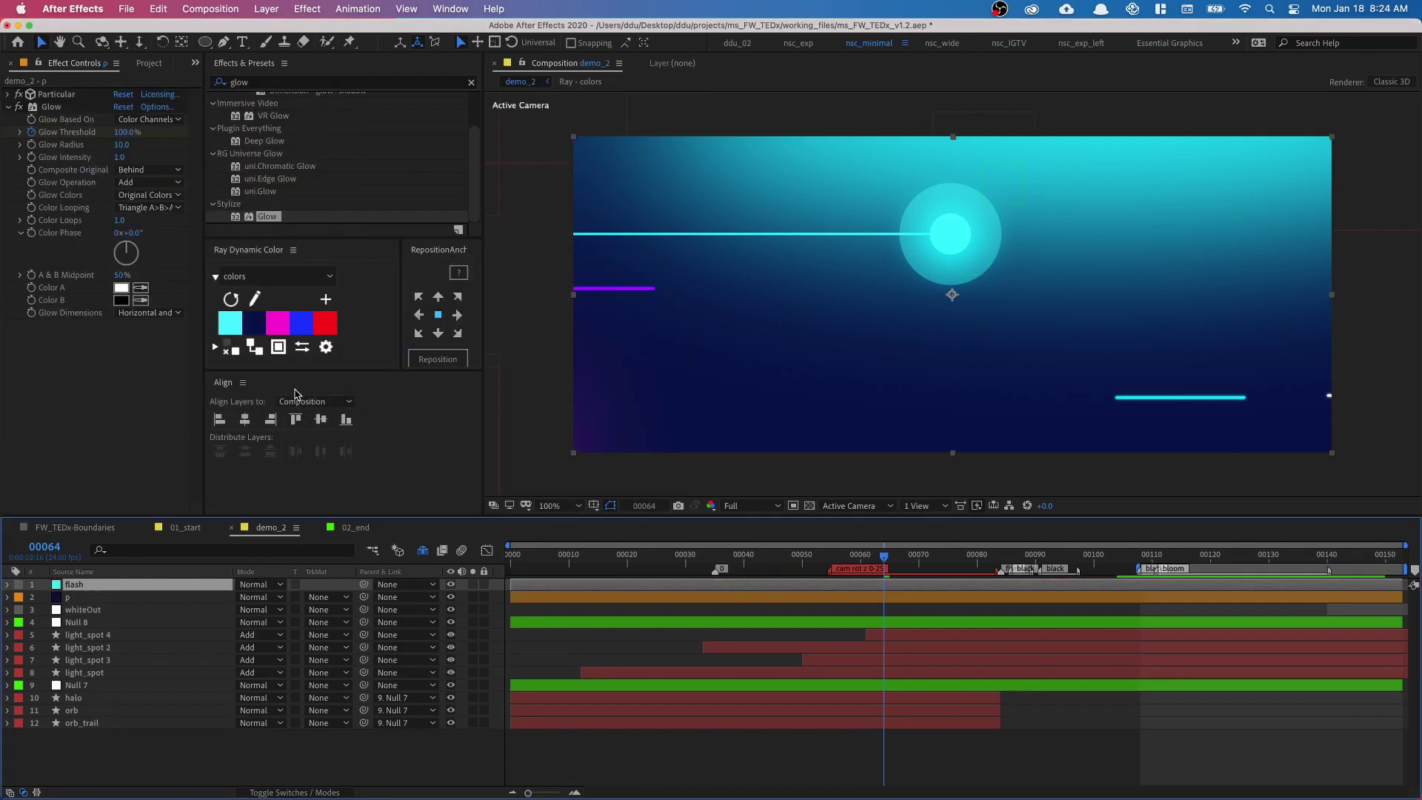
Draw a circular mask over the upper-right corner of the flash solid with the Ellipse tool
{"action": "left_click", "coordinate": [205, 42]}
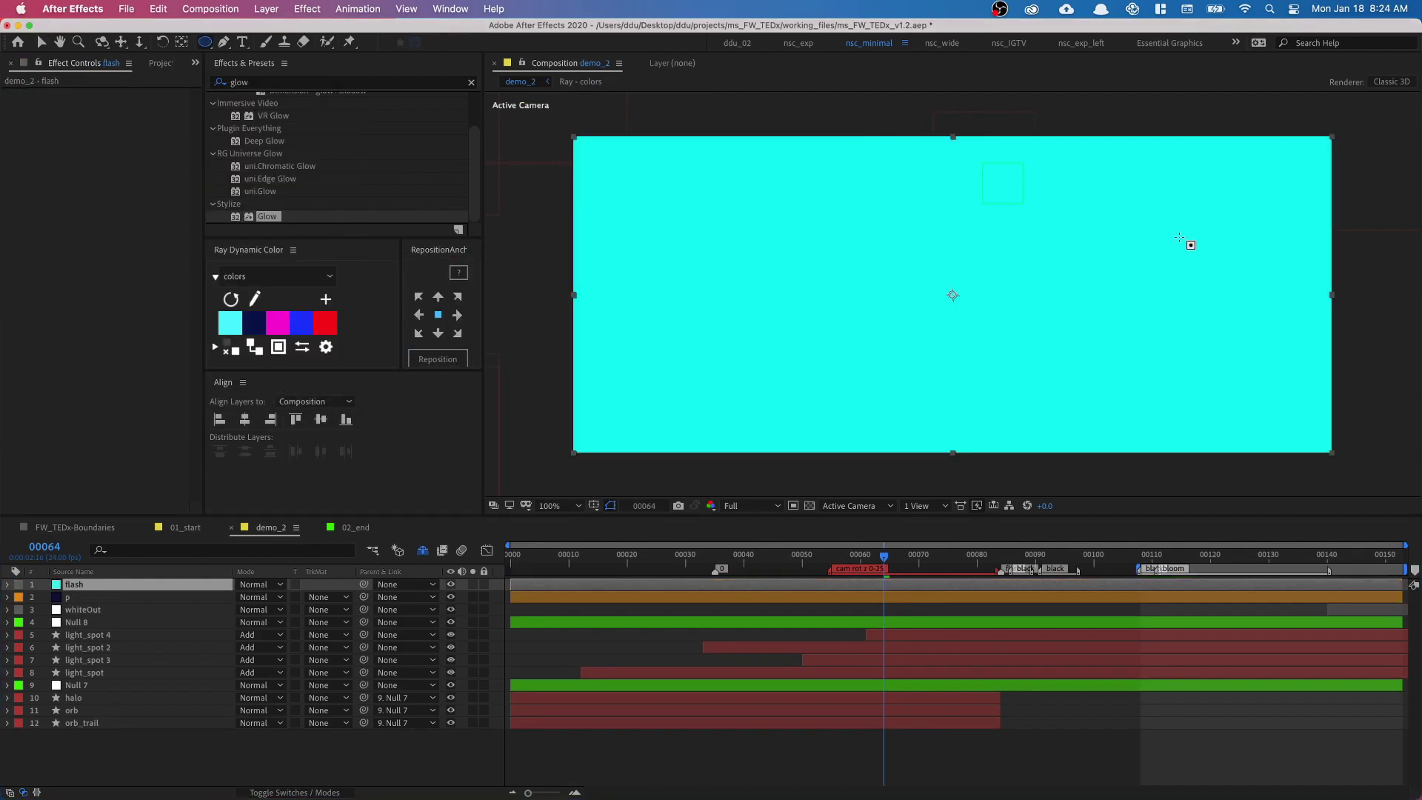
{"action": "left_click_drag", "start_coordinate": [1043, 154], "coordinate": [1399, 279]}
{"action": "left_click_drag", "start_coordinate": [1093, 206], "coordinate": [1016, 255]}
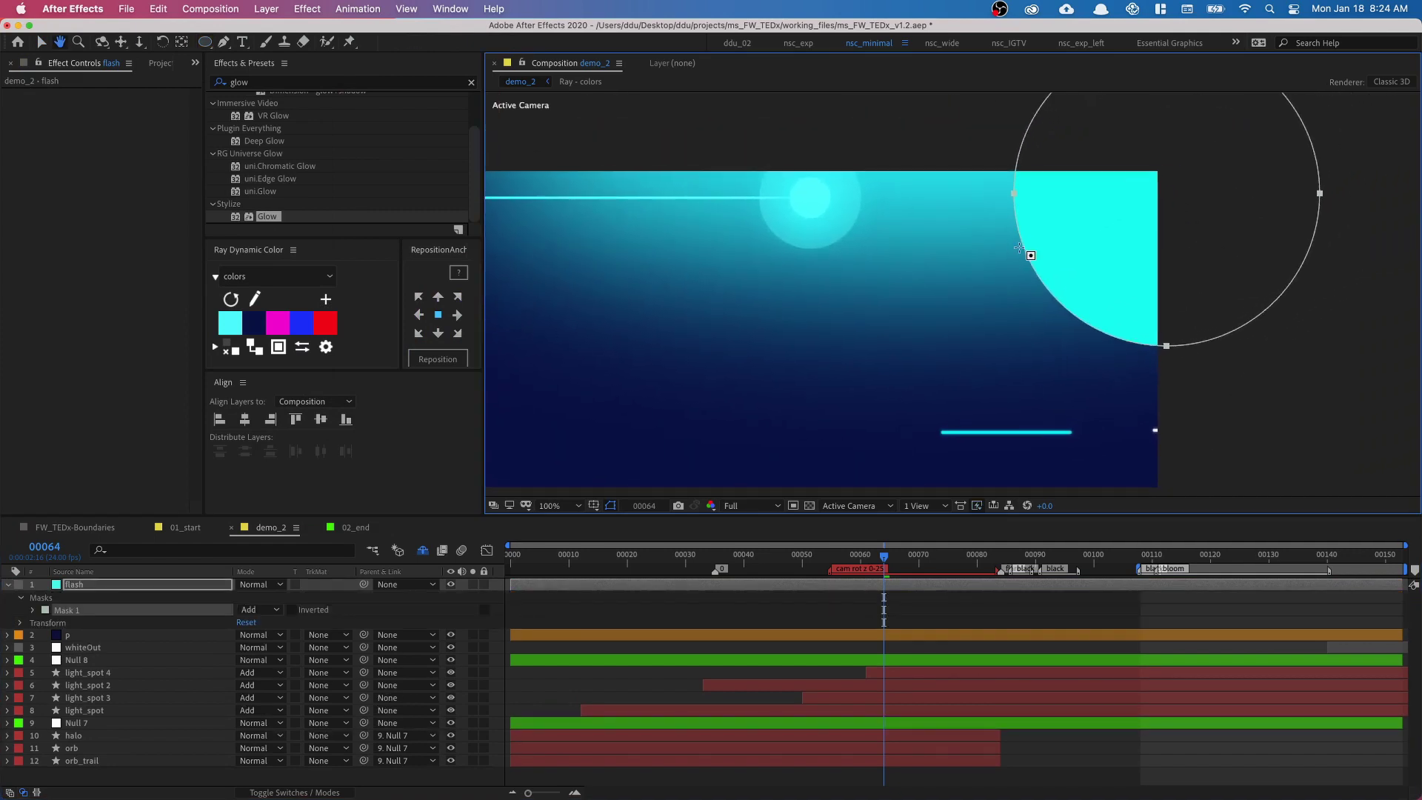
Pull a wide outer feather from the circle's lower-left edge towards the frame's lower left with the Mask Feather tool
{"action": "key", "text": "g"}
{"action": "left_click", "coordinate": [224, 43]}
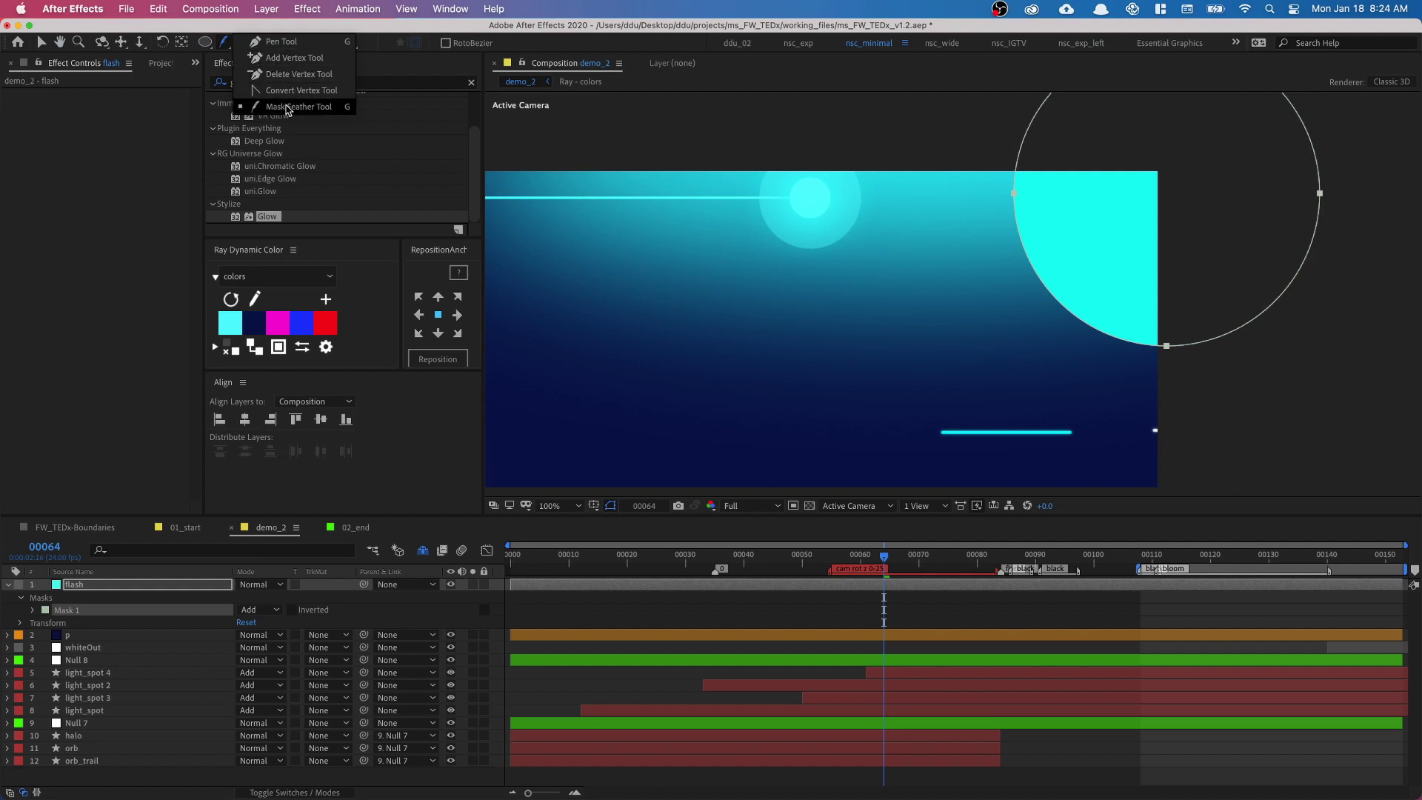
{"action": "left_click", "coordinate": [1042, 280]}
{"action": "left_click_drag", "start_coordinate": [1041, 280], "coordinate": [626, 416]}
{"action": "key", "text": "space"}
{"action": "left_click_drag", "start_coordinate": [845, 346], "coordinate": [927, 302]}
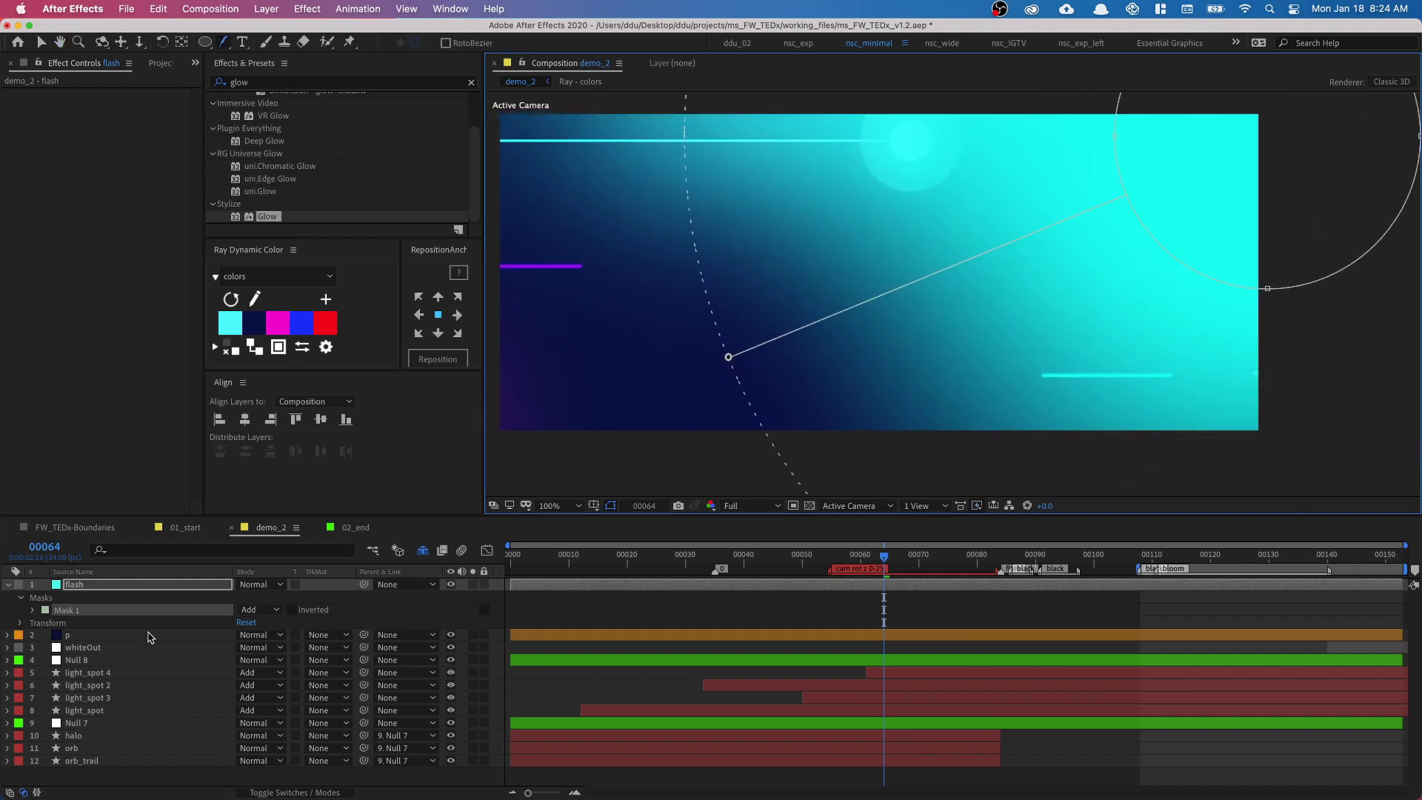
Expand Mask 1 on the flash layer and set its mask mode to None
{"action": "left_click", "coordinate": [164, 600]}
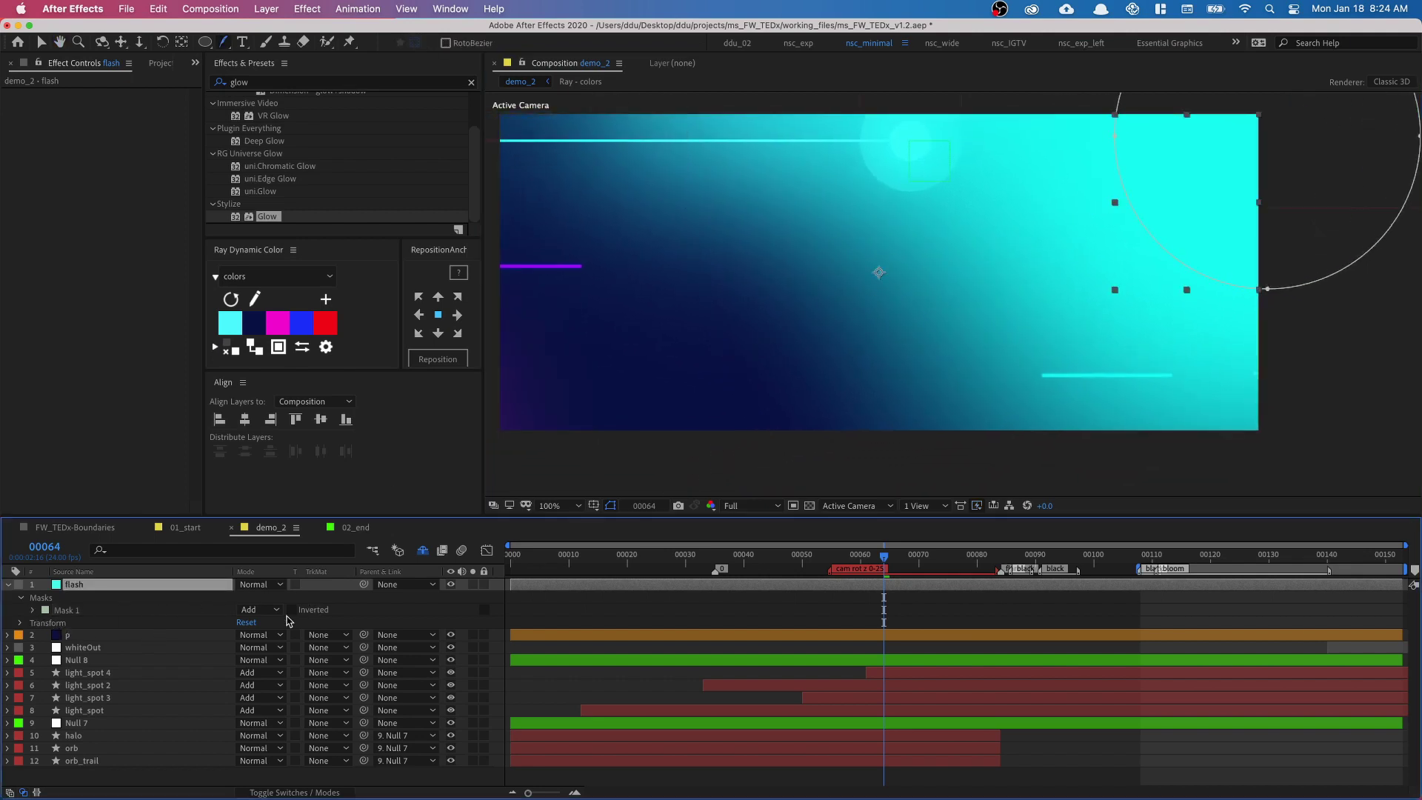
{"action": "left_click", "coordinate": [33, 609]}
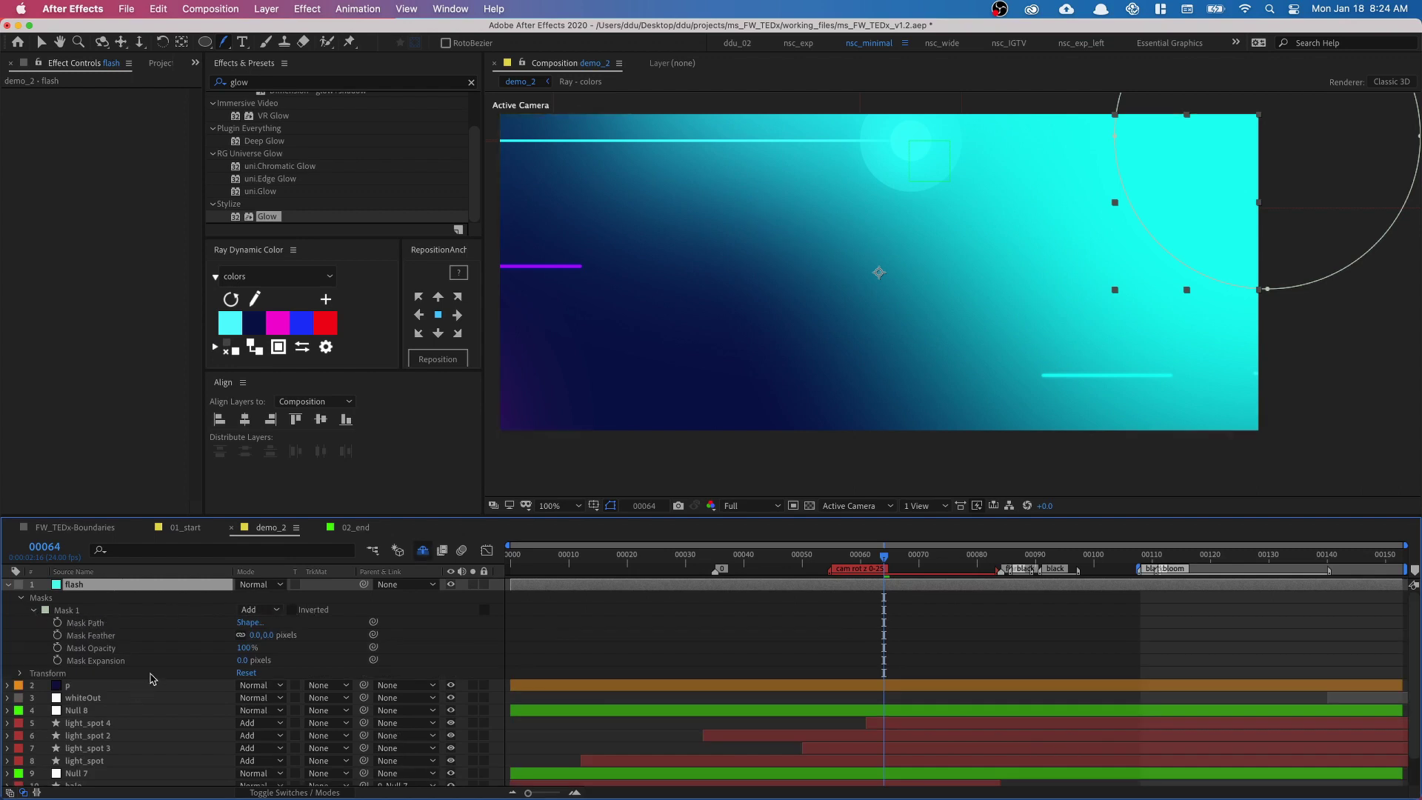
{"action": "left_click", "coordinate": [267, 609]}
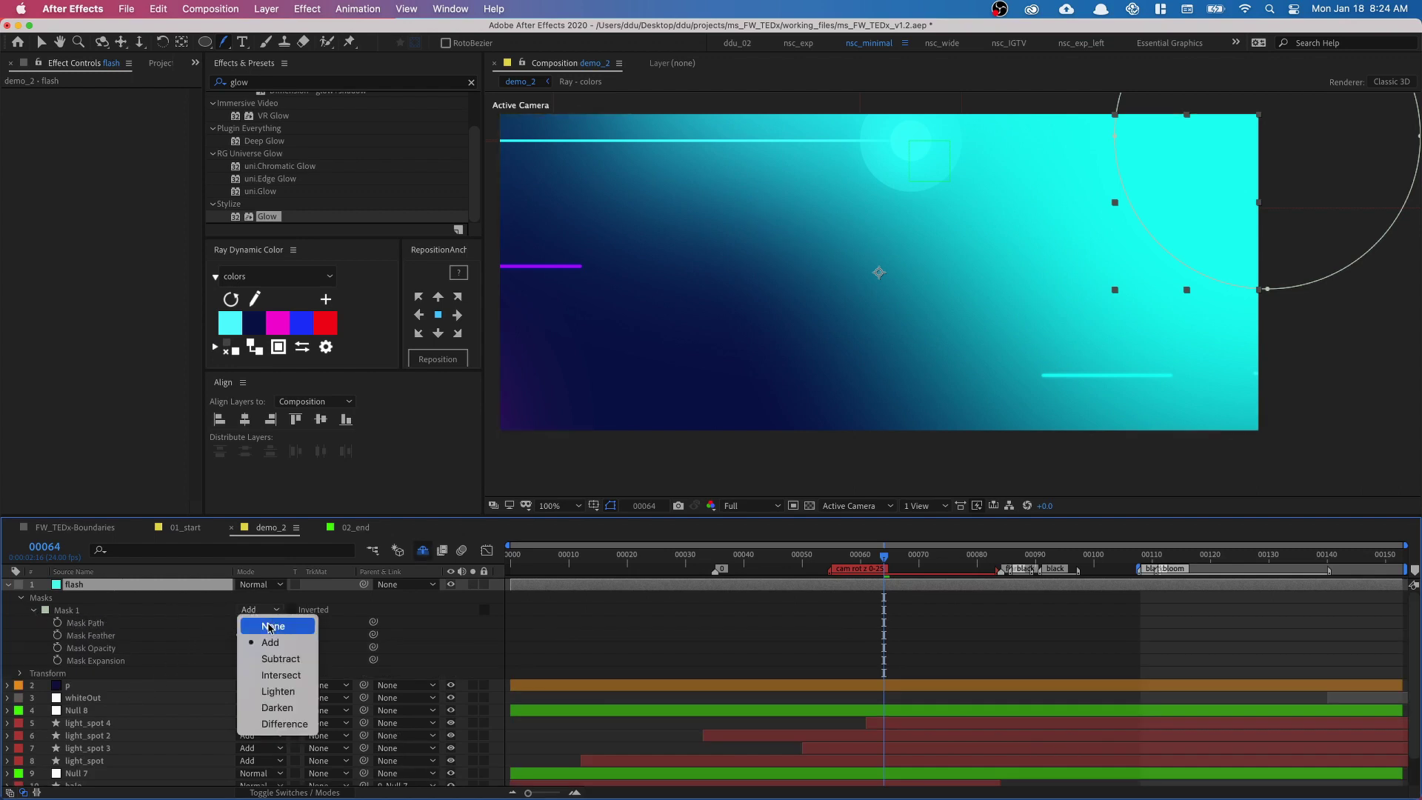
{"action": "left_click", "coordinate": [269, 627]}
Search the effects for fill, apply the Generate Fill effect to flash, and set its Fill Mask to Mask 1
{"action": "left_click", "coordinate": [276, 82]}
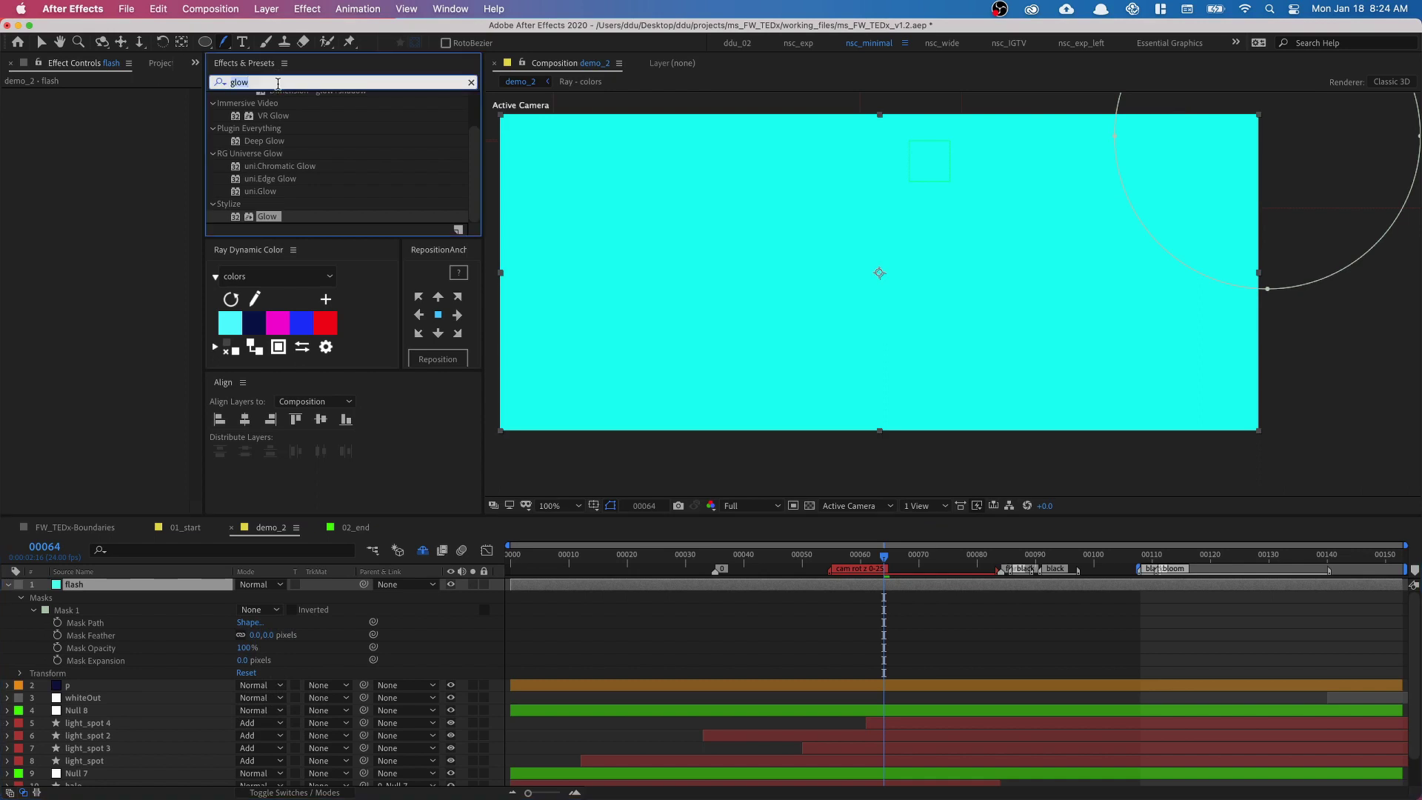
{"action": "type", "text": "fill"}
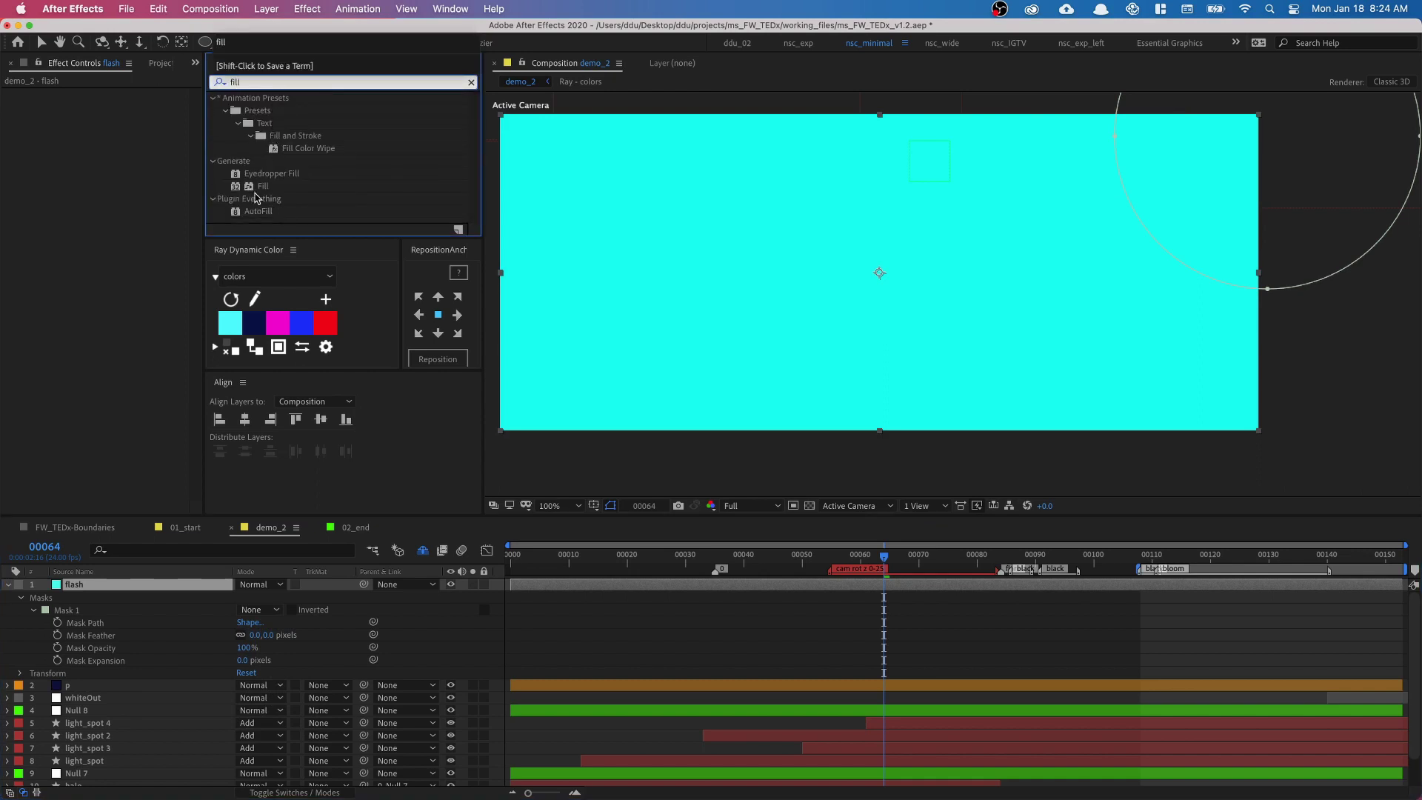
{"action": "double_click", "coordinate": [259, 186]}
{"action": "left_click", "coordinate": [159, 107]}
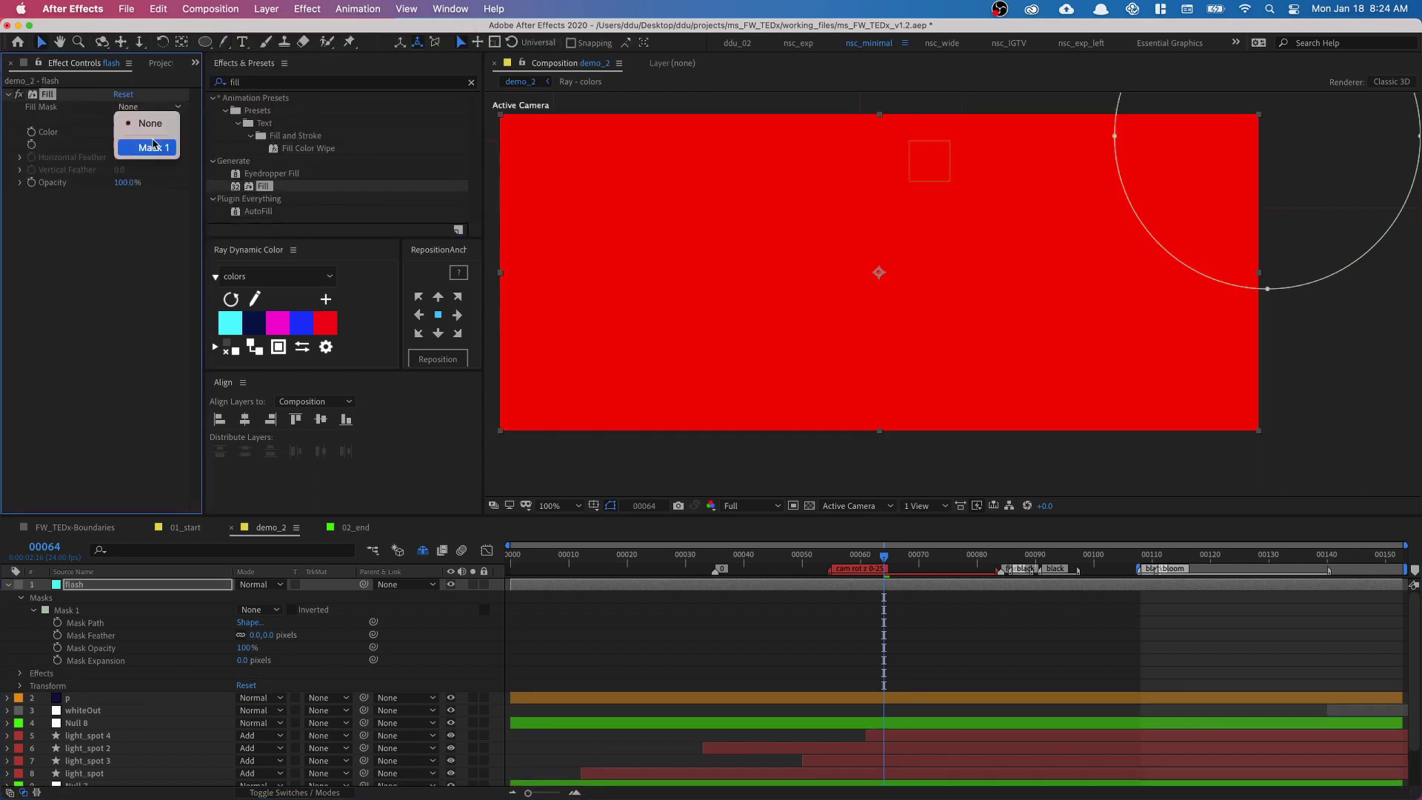
{"action": "left_click", "coordinate": [158, 148]}
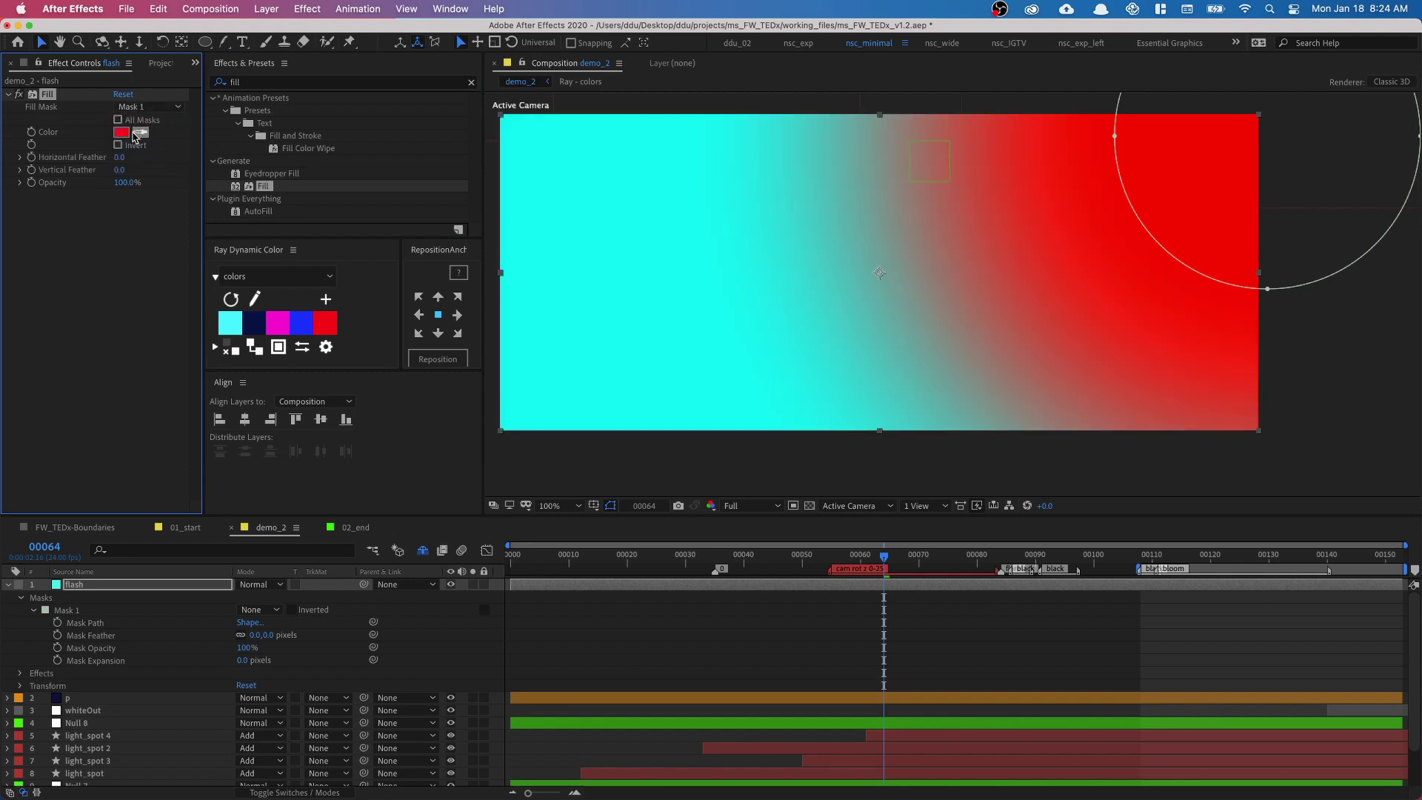
Set the flash layer's Fill color to white and collapse the layer's properties
{"action": "left_click", "coordinate": [121, 133]}
{"action": "left_click", "coordinate": [296, 291]}
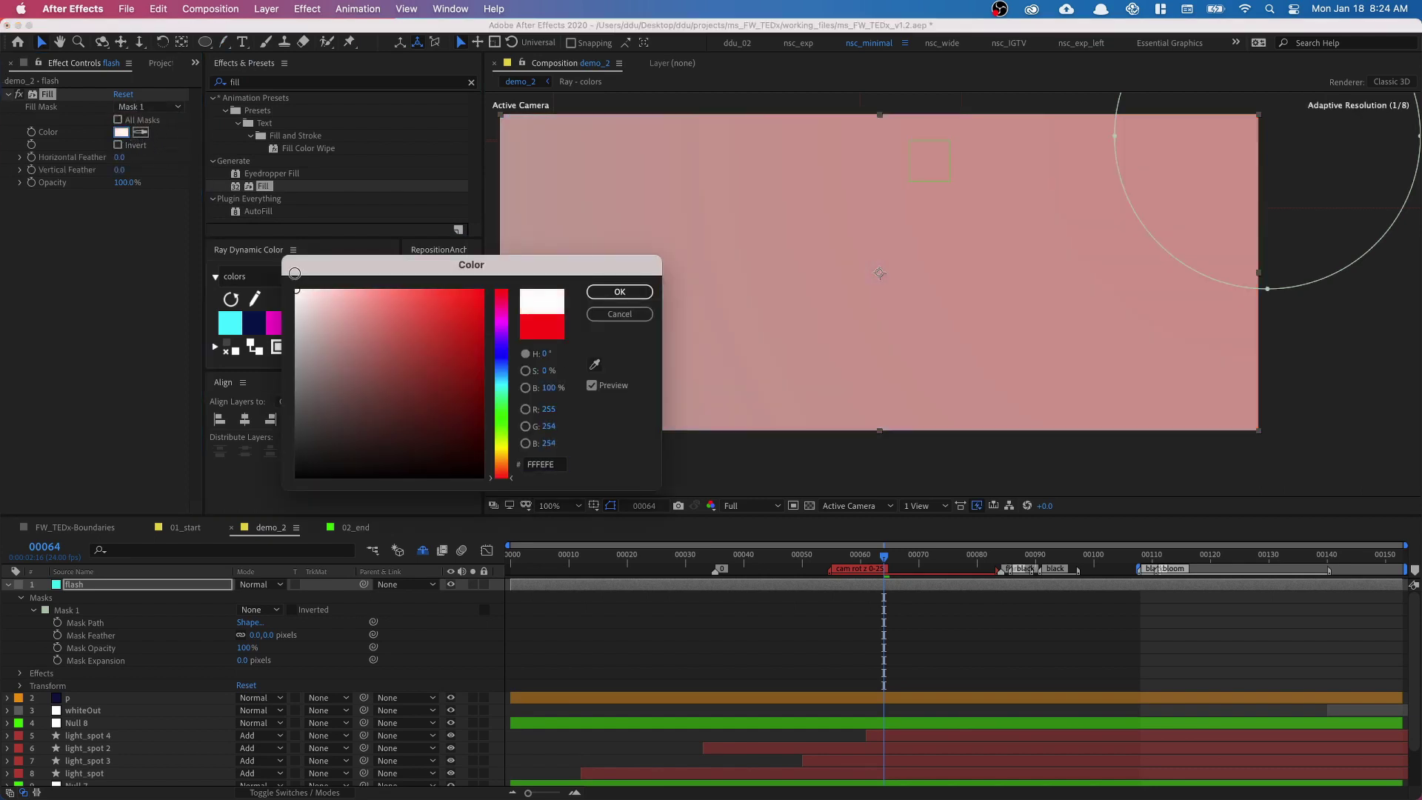
{"action": "left_click", "coordinate": [633, 292]}
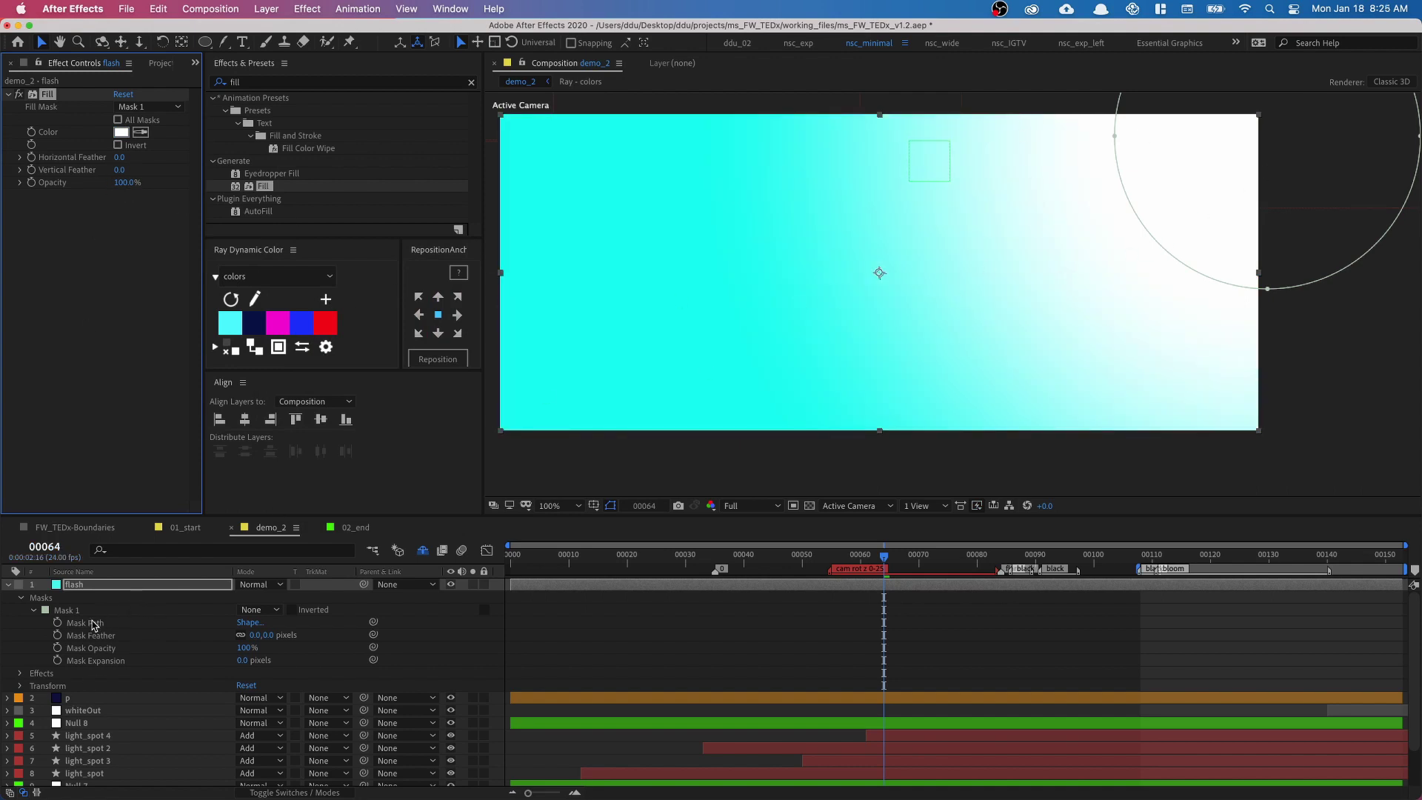
{"action": "left_click", "coordinate": [15, 589]}
{"action": "left_click", "coordinate": [7, 585]}
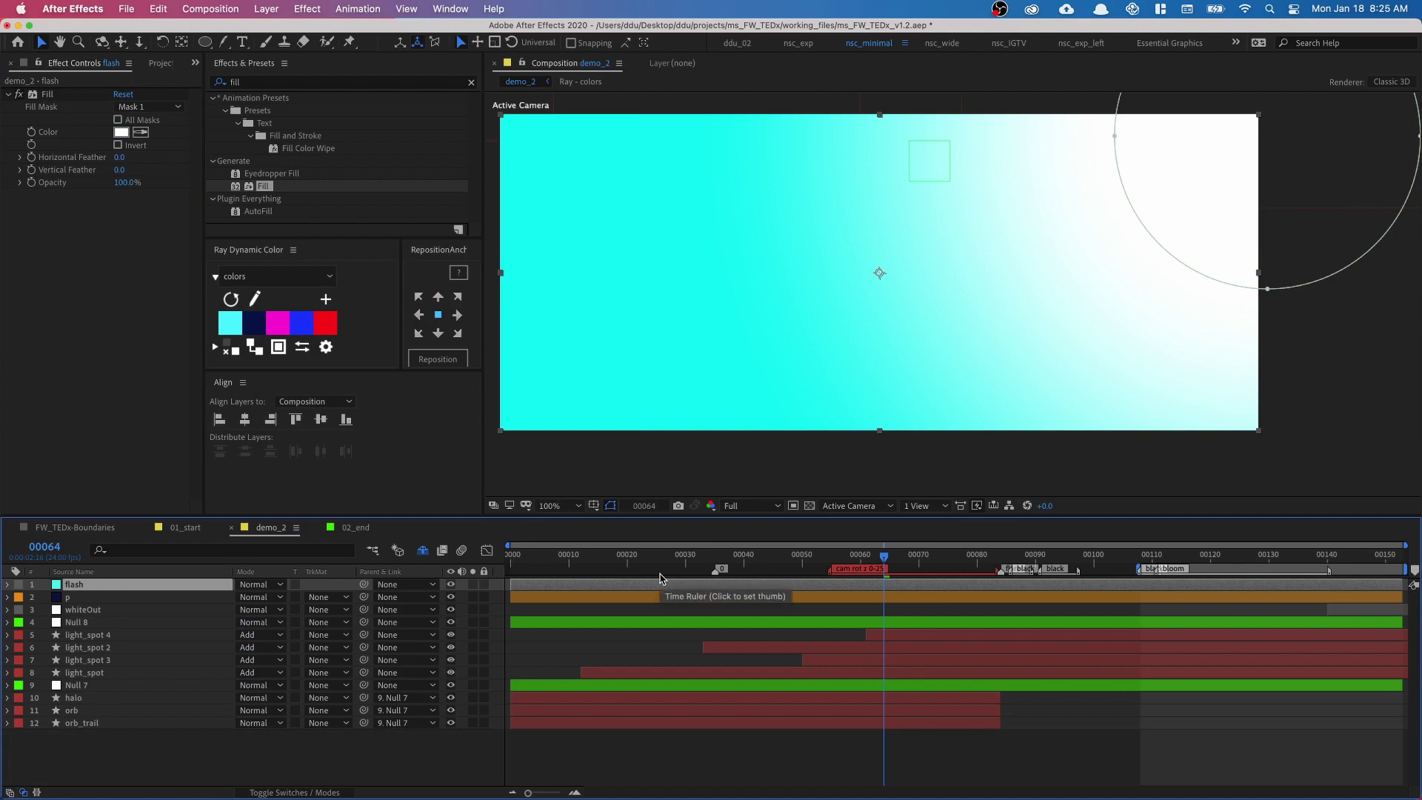
Move flash's circular mask down and left so the white gradient reaches further into the frame, and deselect it
{"action": "left_click", "coordinate": [1265, 289]}
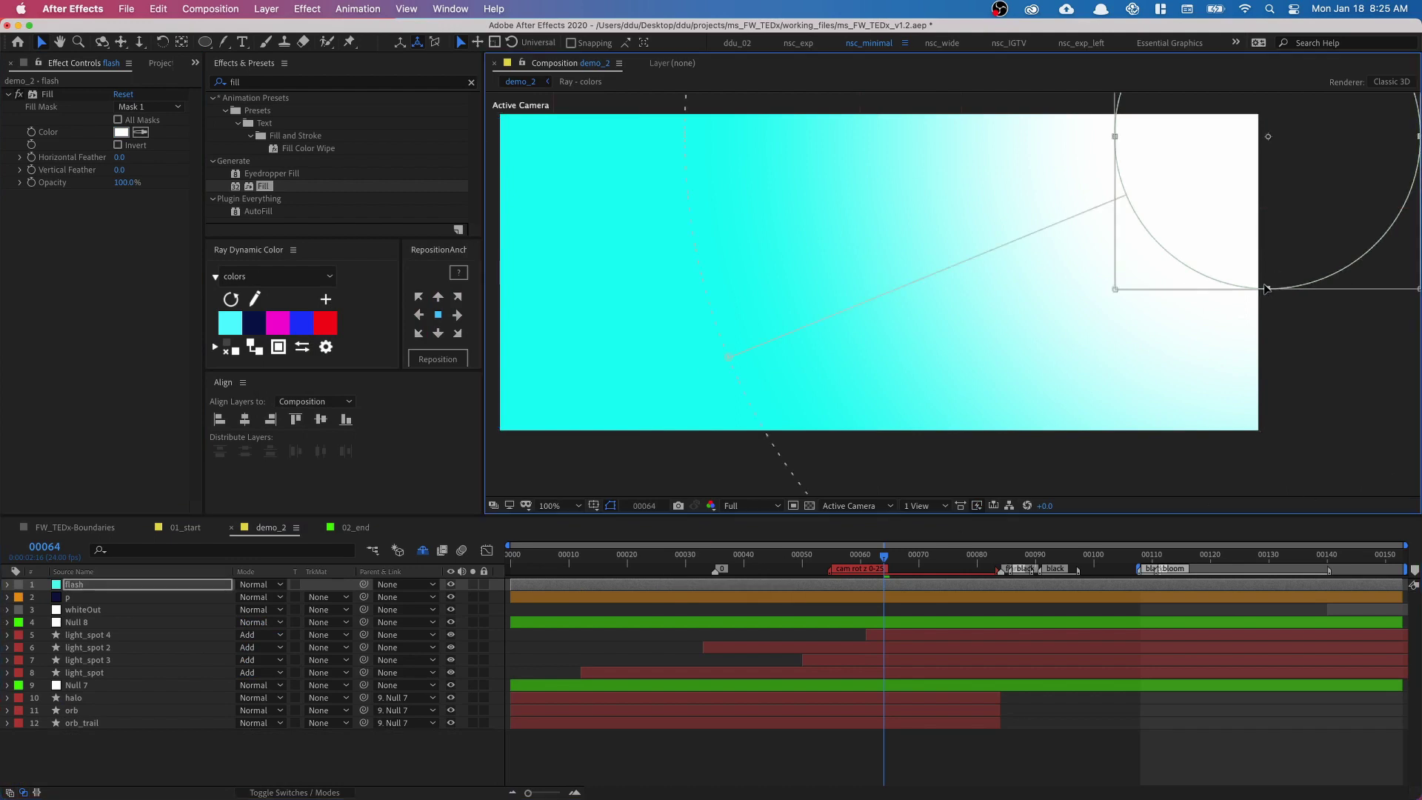
{"action": "left_click_drag", "start_coordinate": [1271, 223], "coordinate": [1223, 244]}
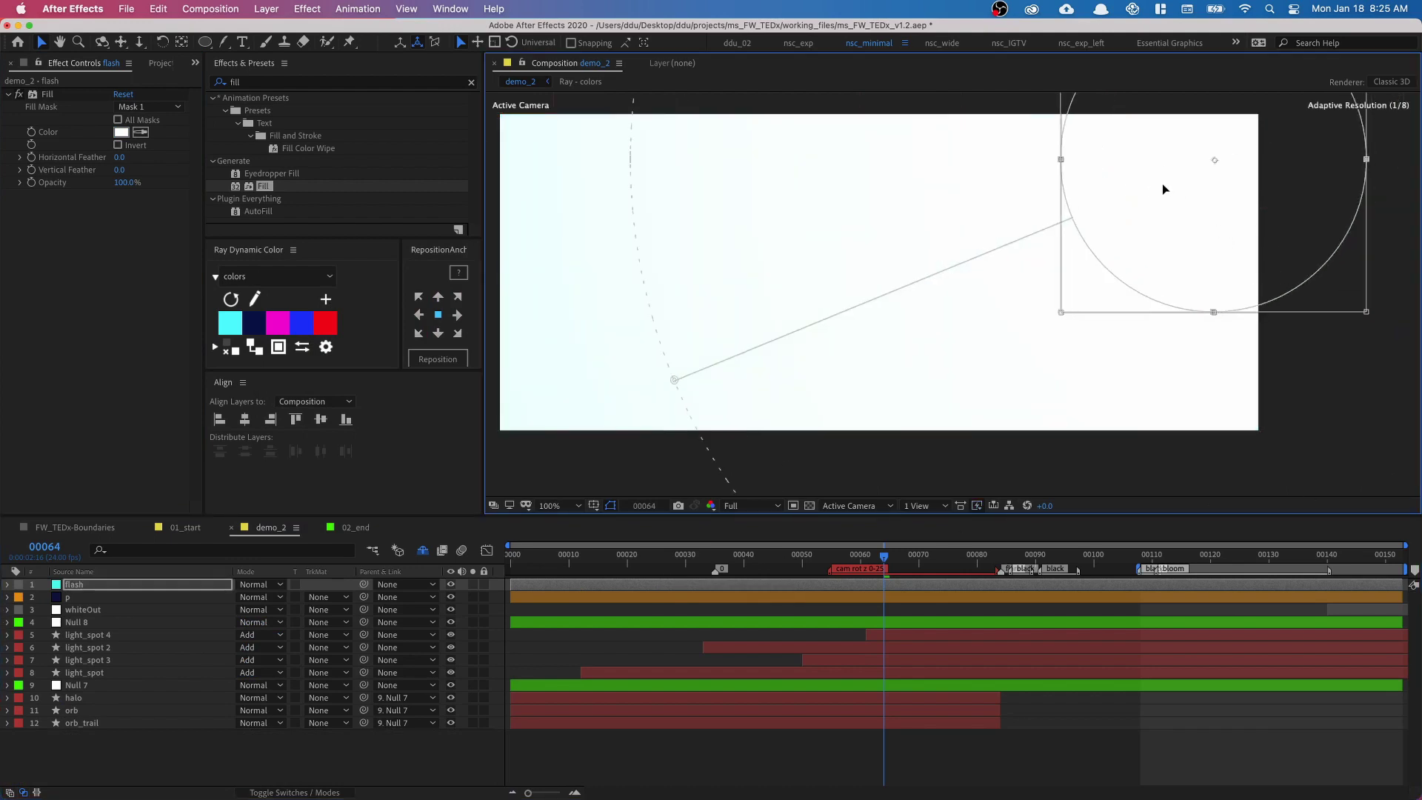
{"action": "left_click_drag", "start_coordinate": [1165, 189], "coordinate": [1098, 210]}
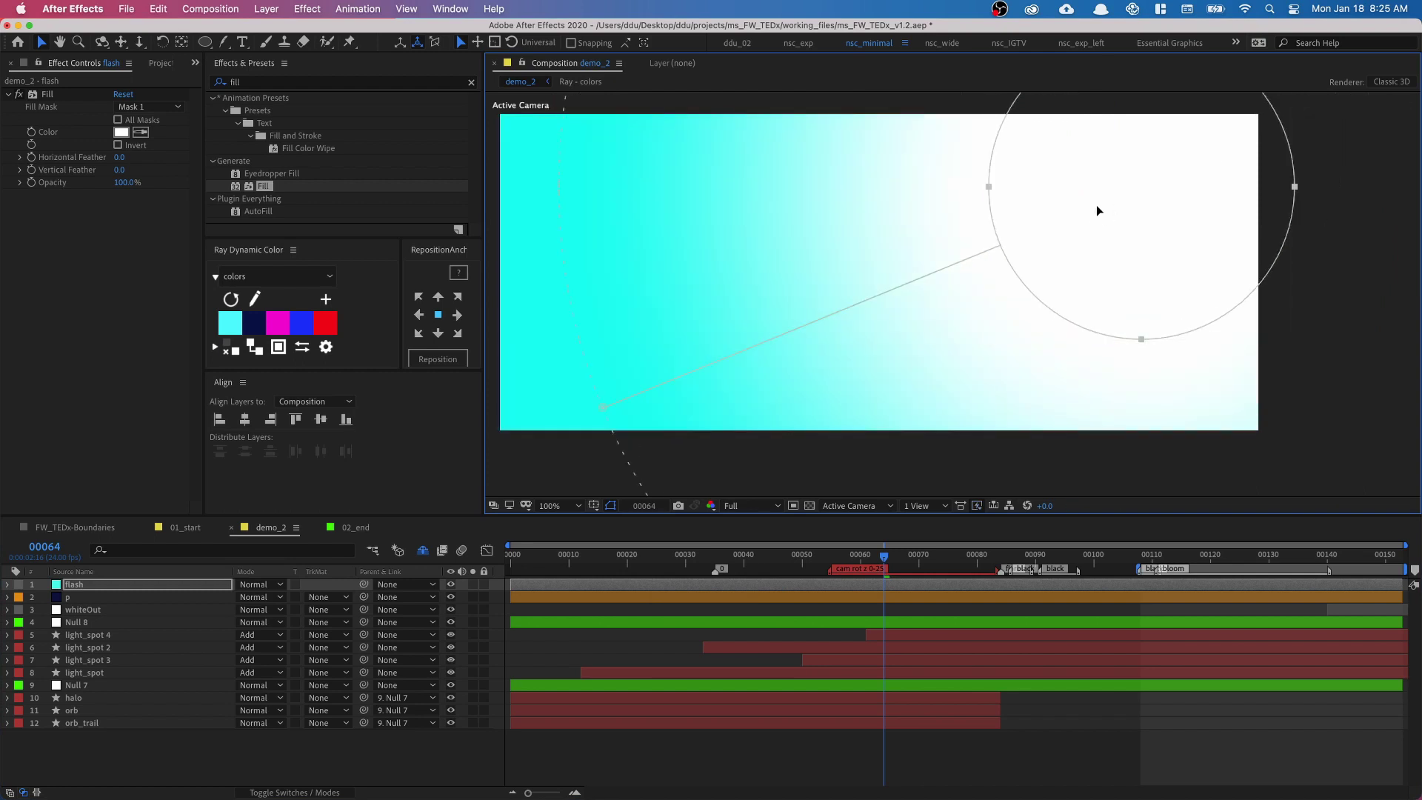
{"action": "left_click", "coordinate": [328, 774]}
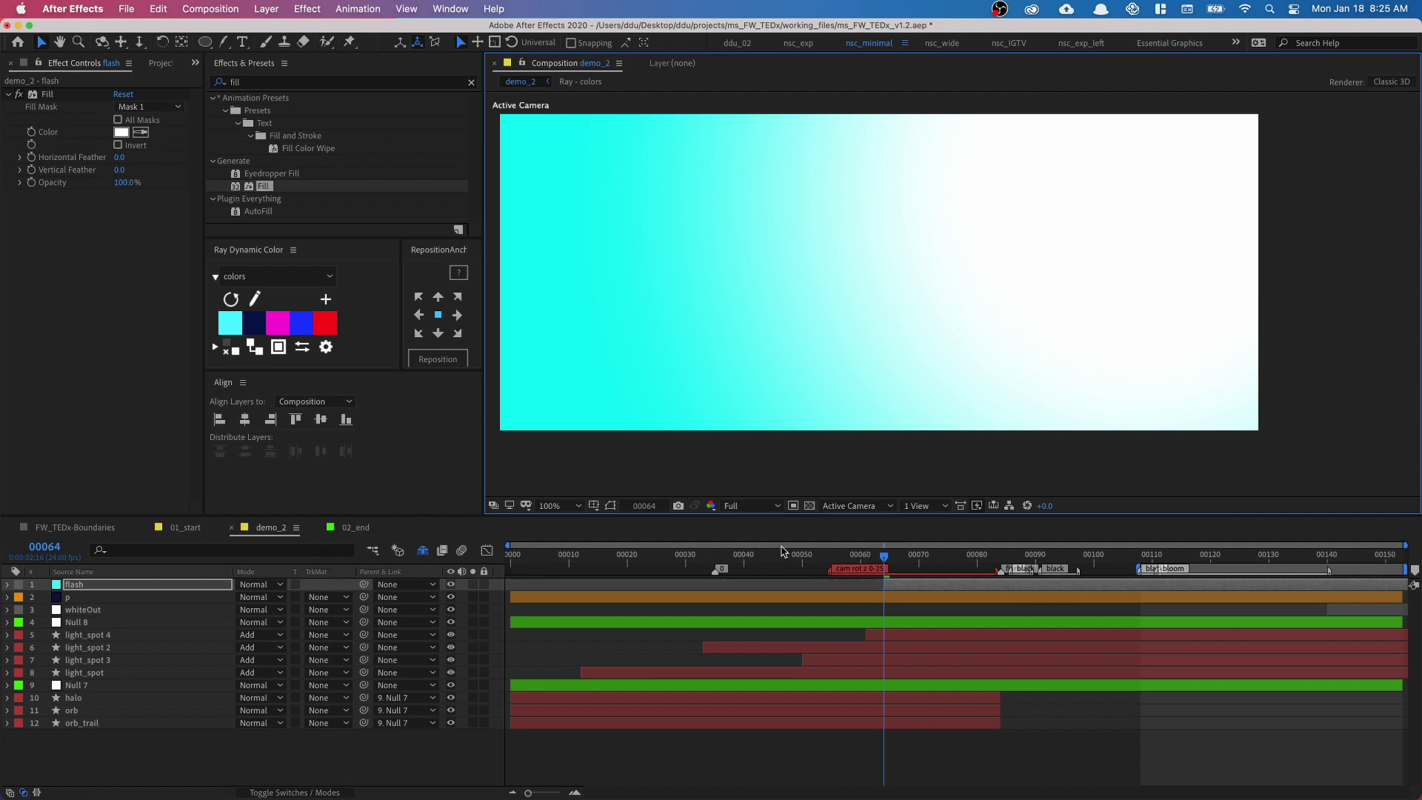
Shift the flash layer to start at frame 84 and trim its end so it covers only frames 84 and 85
{"action": "left_click_drag", "start_coordinate": [885, 576], "coordinate": [1012, 576]}
{"action": "key", "text": "semicolon"}
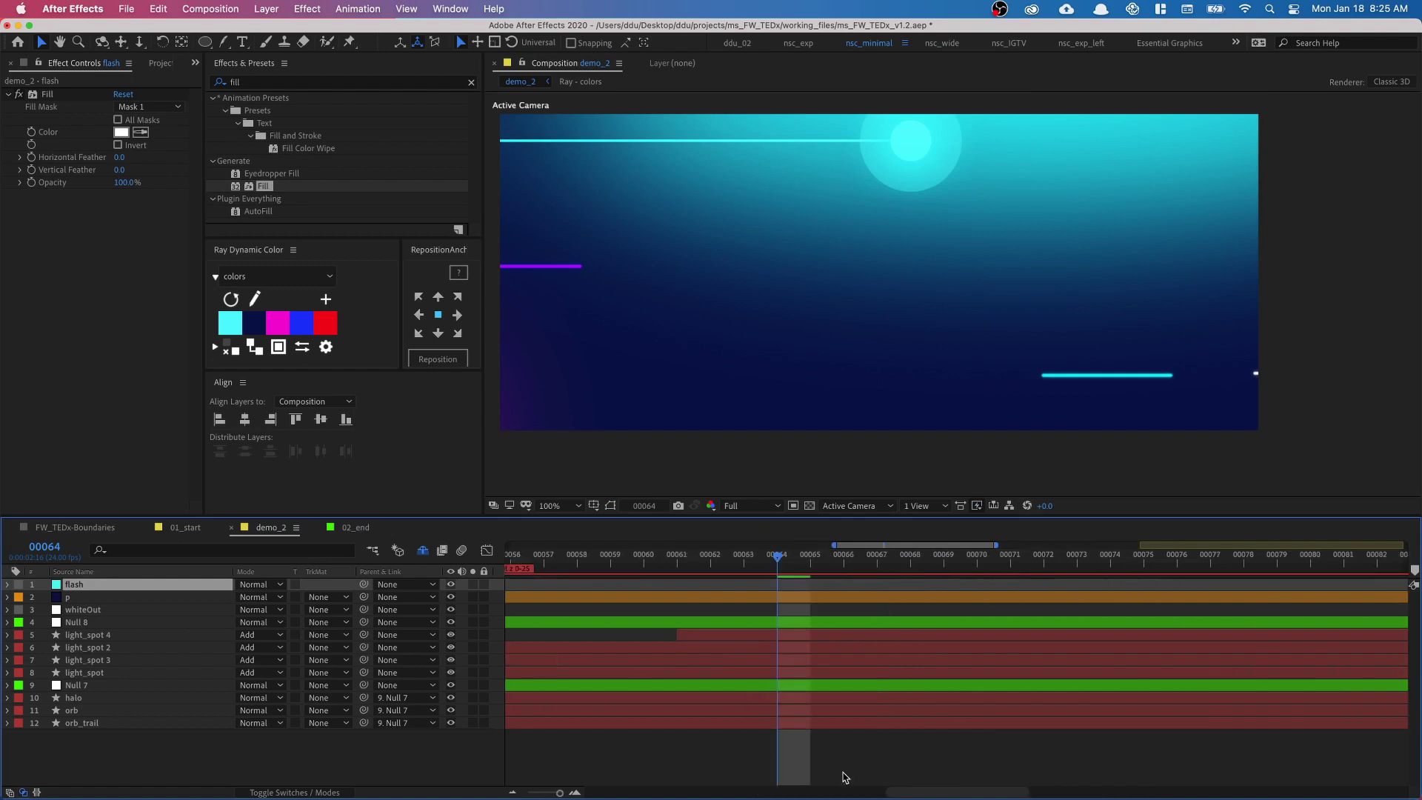
{"action": "left_click_drag", "start_coordinate": [907, 791], "coordinate": [978, 791]}
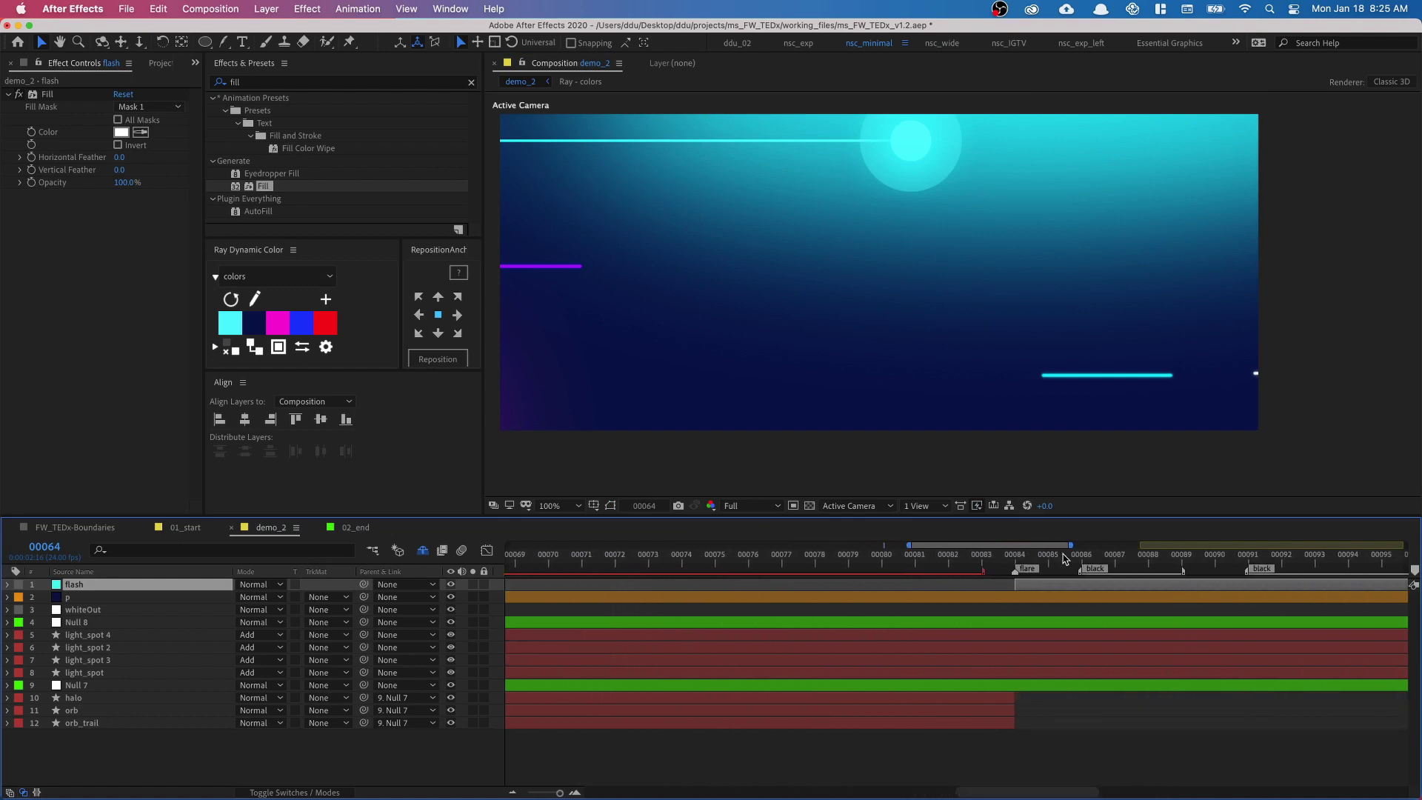
{"action": "left_click", "coordinate": [1064, 559]}
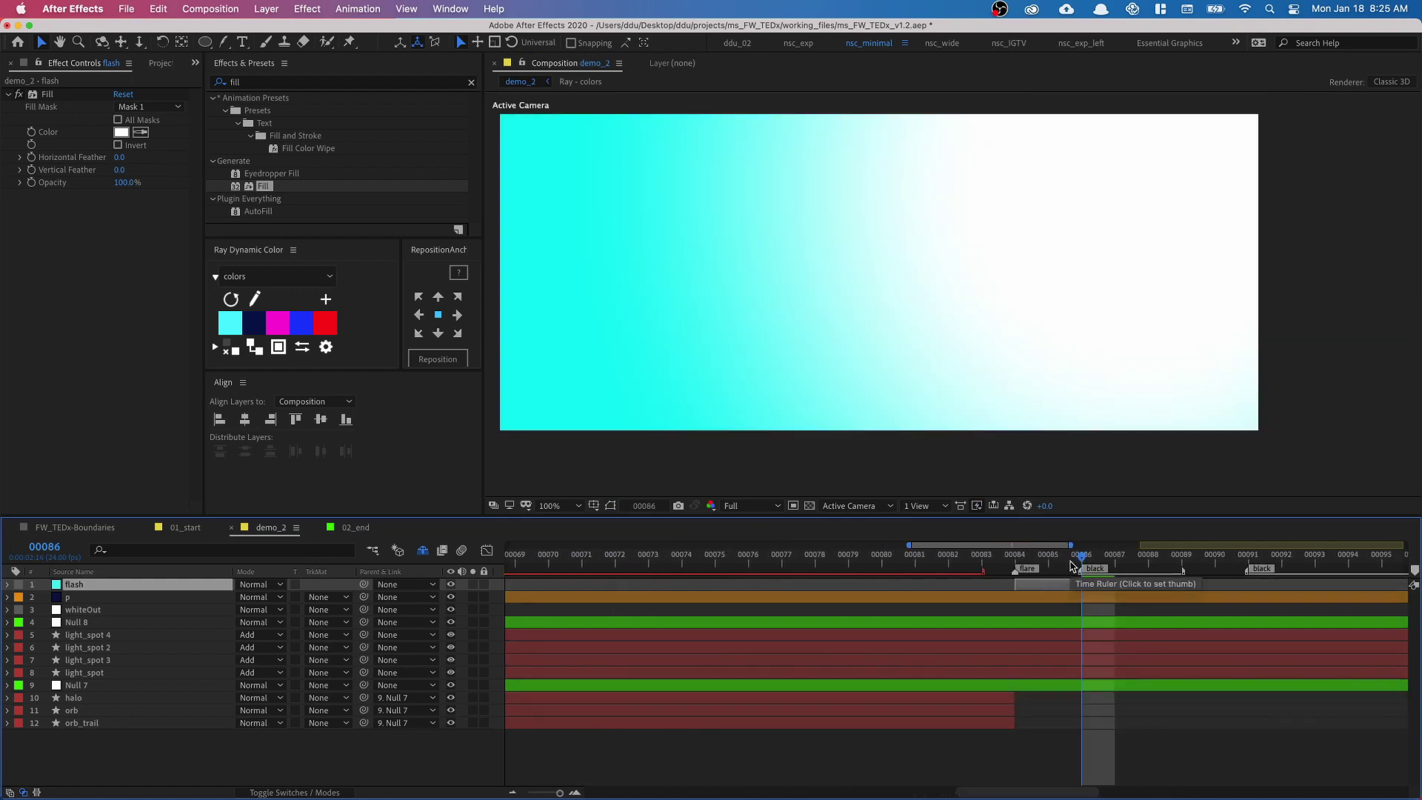
{"action": "left_click_drag", "start_coordinate": [1114, 589], "coordinate": [1073, 556]}
Create a solid named black with the color 000000
{"action": "key", "text": "super+y"}
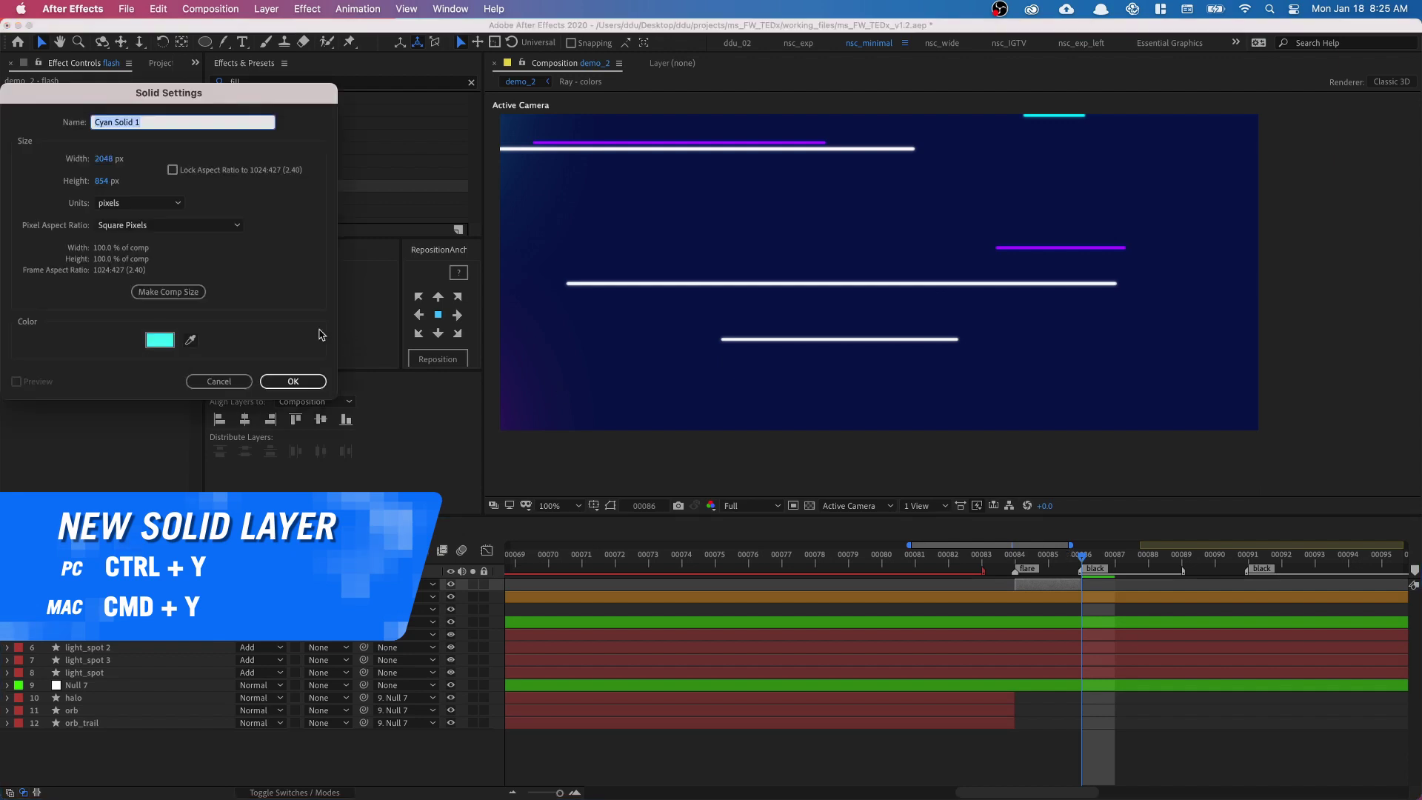
{"action": "type", "text": "black"}
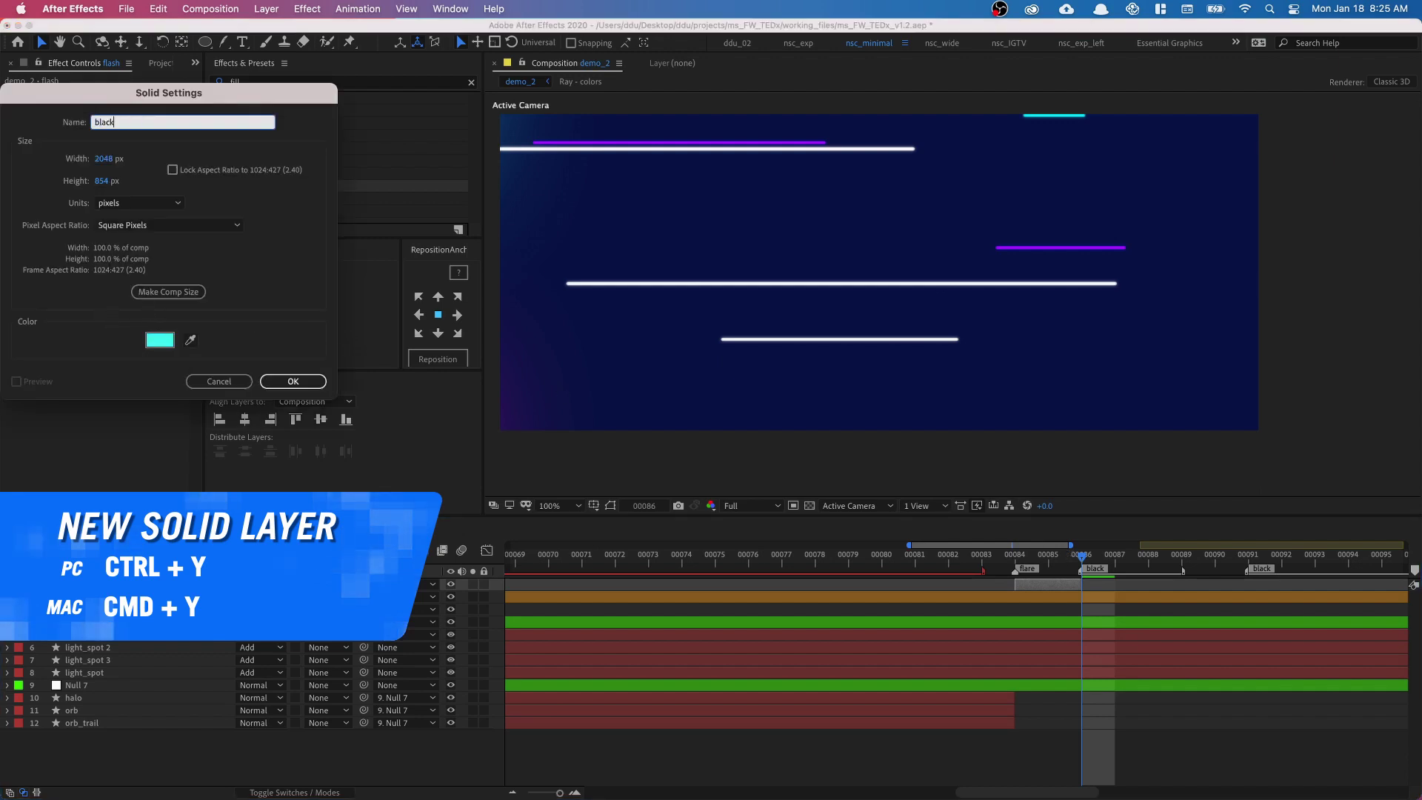
{"action": "left_click", "coordinate": [160, 340]}
{"action": "type", "text": "000000"}
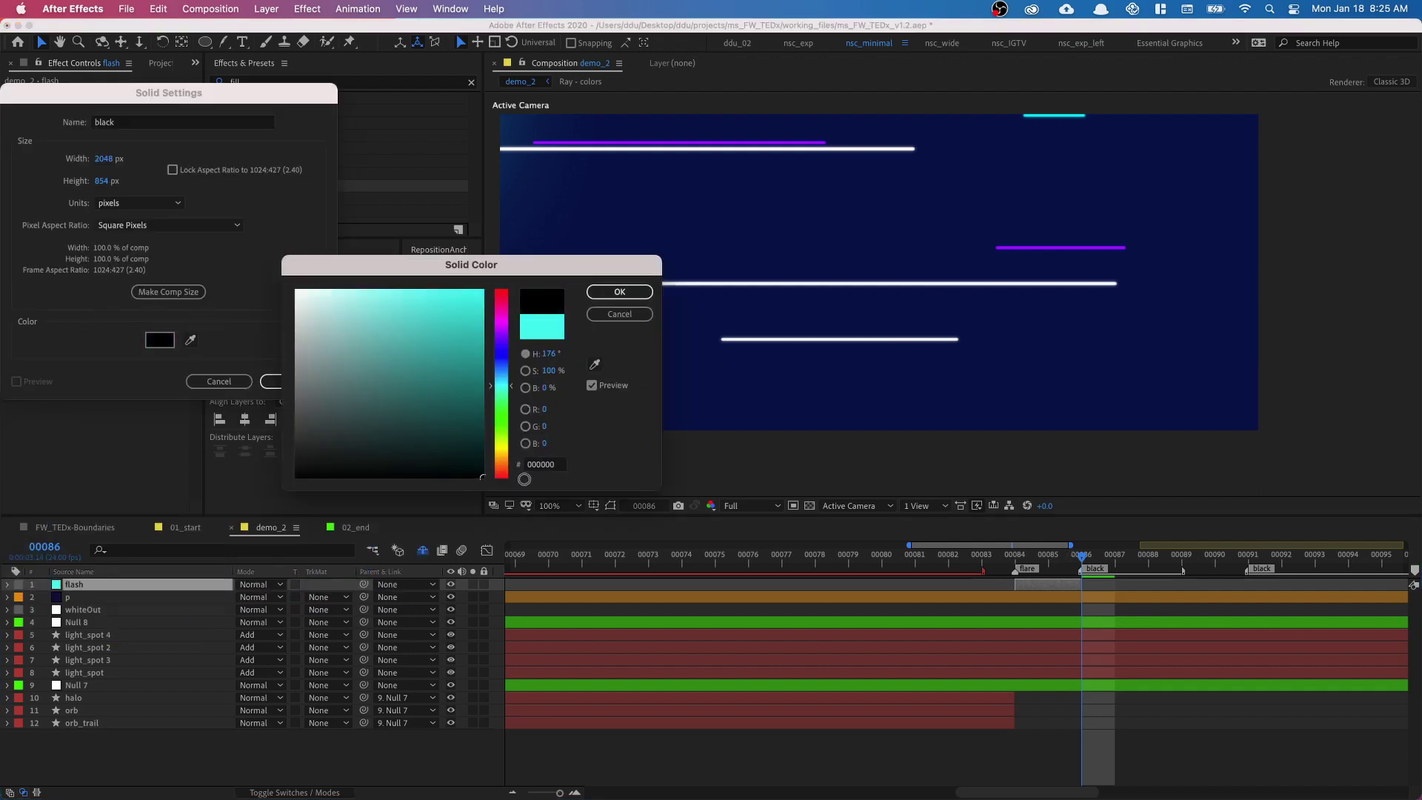
{"action": "left_click", "coordinate": [619, 292]}
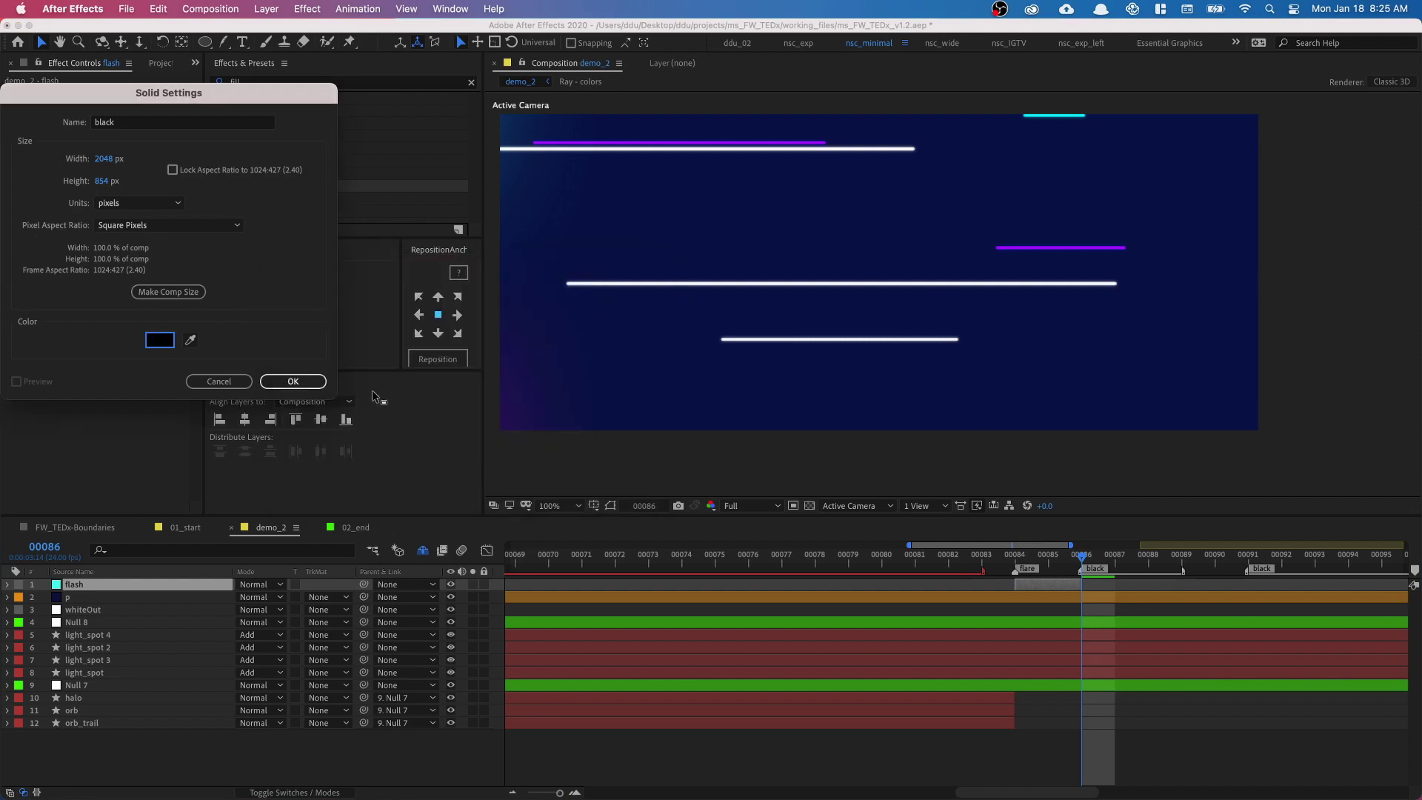
{"action": "left_click", "coordinate": [310, 381]}
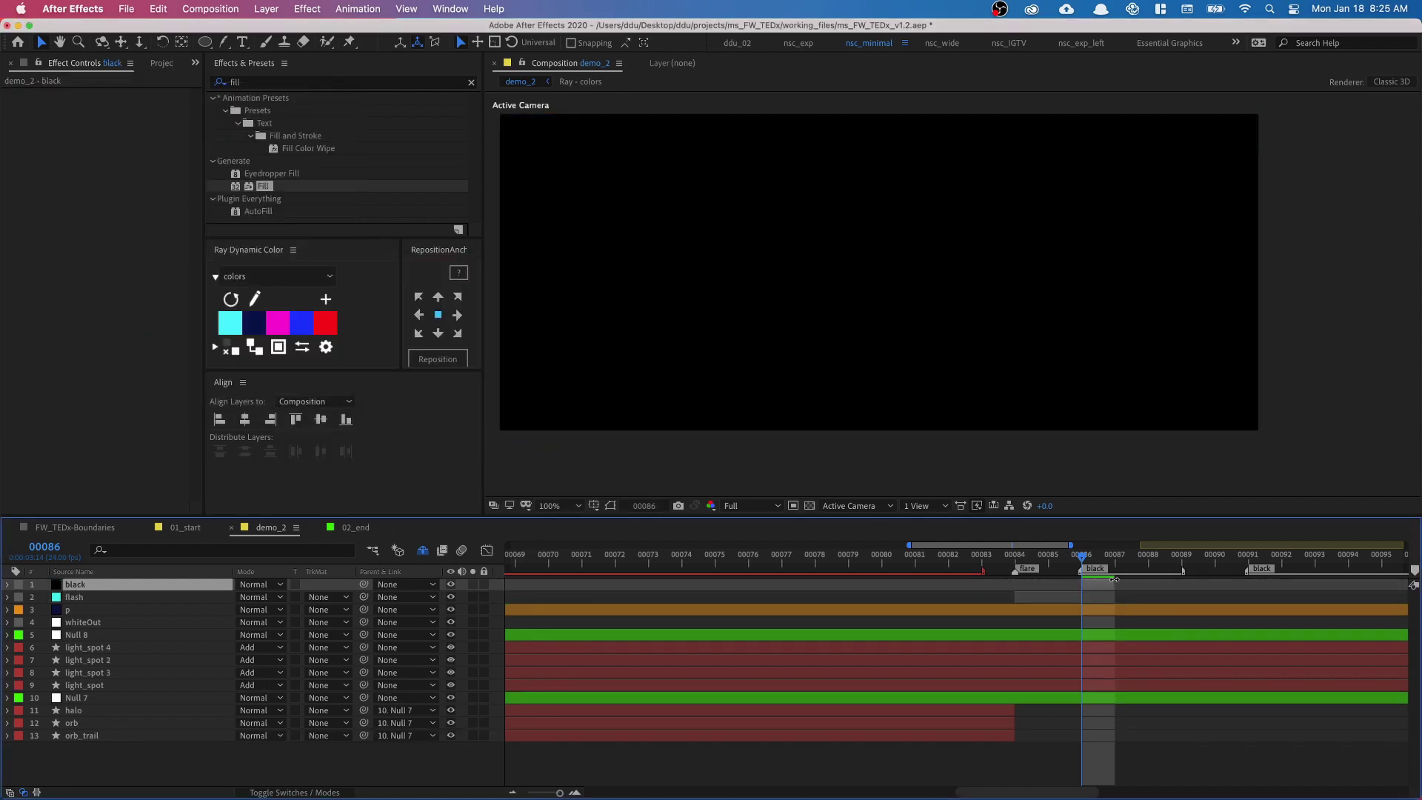
Trim the black solid to frames 86–88 and fit a duplicate of it to the black marker at frame 91
{"action": "left_click_drag", "start_coordinate": [1114, 579], "coordinate": [1287, 597]}
{"action": "key", "text": "super+d"}
{"action": "left_click_drag", "start_coordinate": [993, 792], "coordinate": [1064, 765]}
{"action": "left_click_drag", "start_coordinate": [902, 585], "coordinate": [1008, 583]}
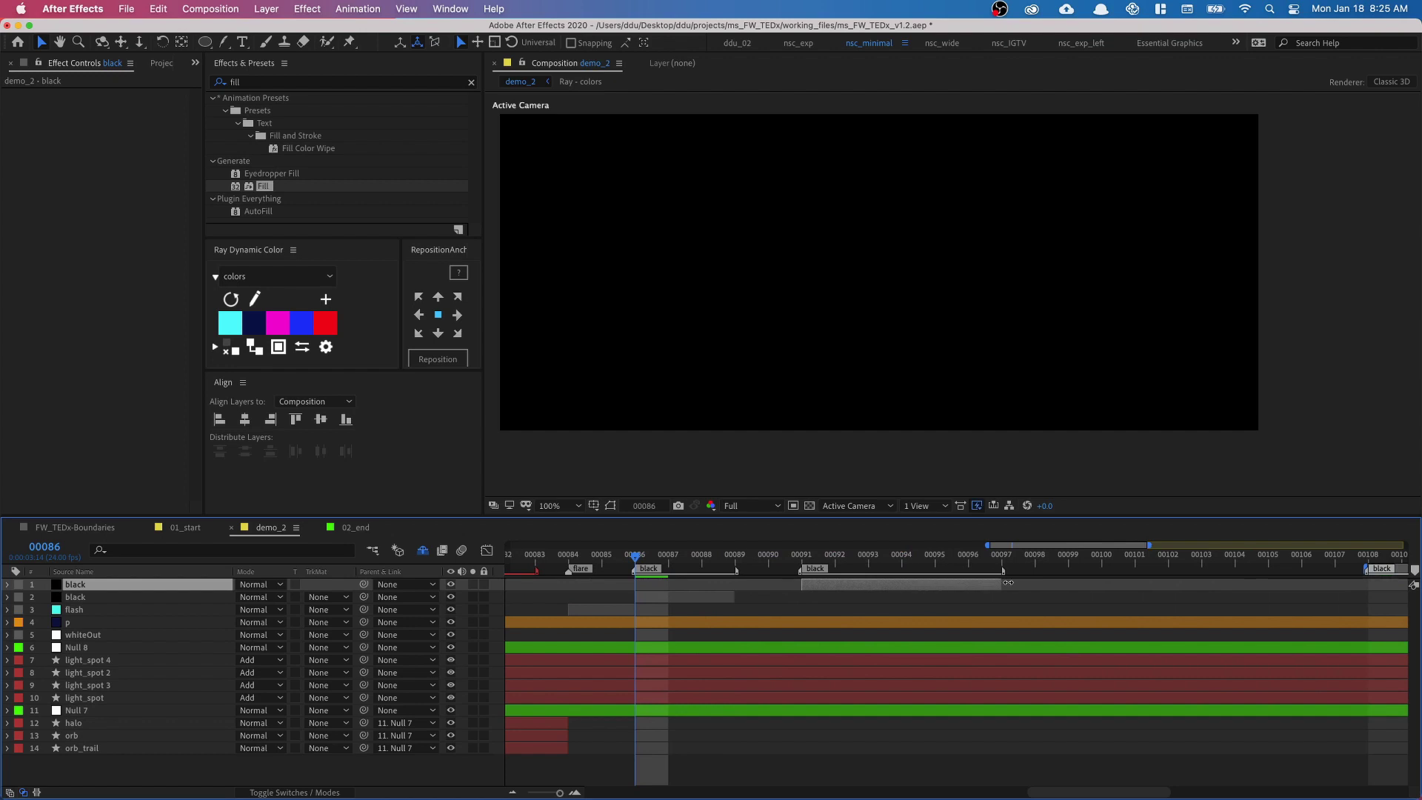
Duplicate the black layer again and fit the copy to the black marker at frame 108, ending where the bloom marker starts
{"action": "left_click_drag", "start_coordinate": [1081, 790], "coordinate": [1126, 778]}
{"action": "key", "text": "ctrl+d"}
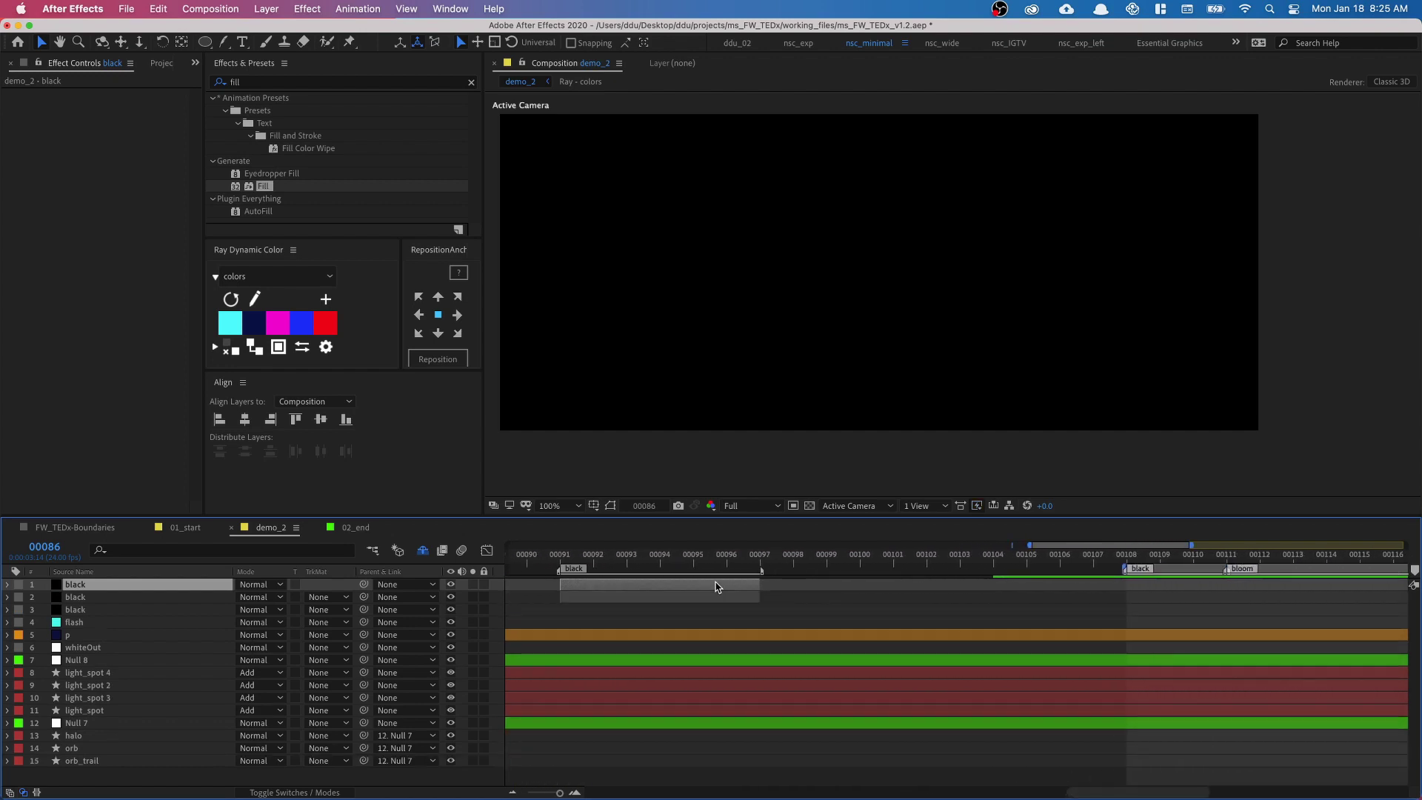
{"action": "mouse_move", "coordinate": [738, 585]}
{"action": "left_mouse_down"}
{"action": "mouse_move", "coordinate": [1289, 585]}
{"action": "mouse_move", "coordinate": [1234, 589]}
{"action": "left_mouse_up"}
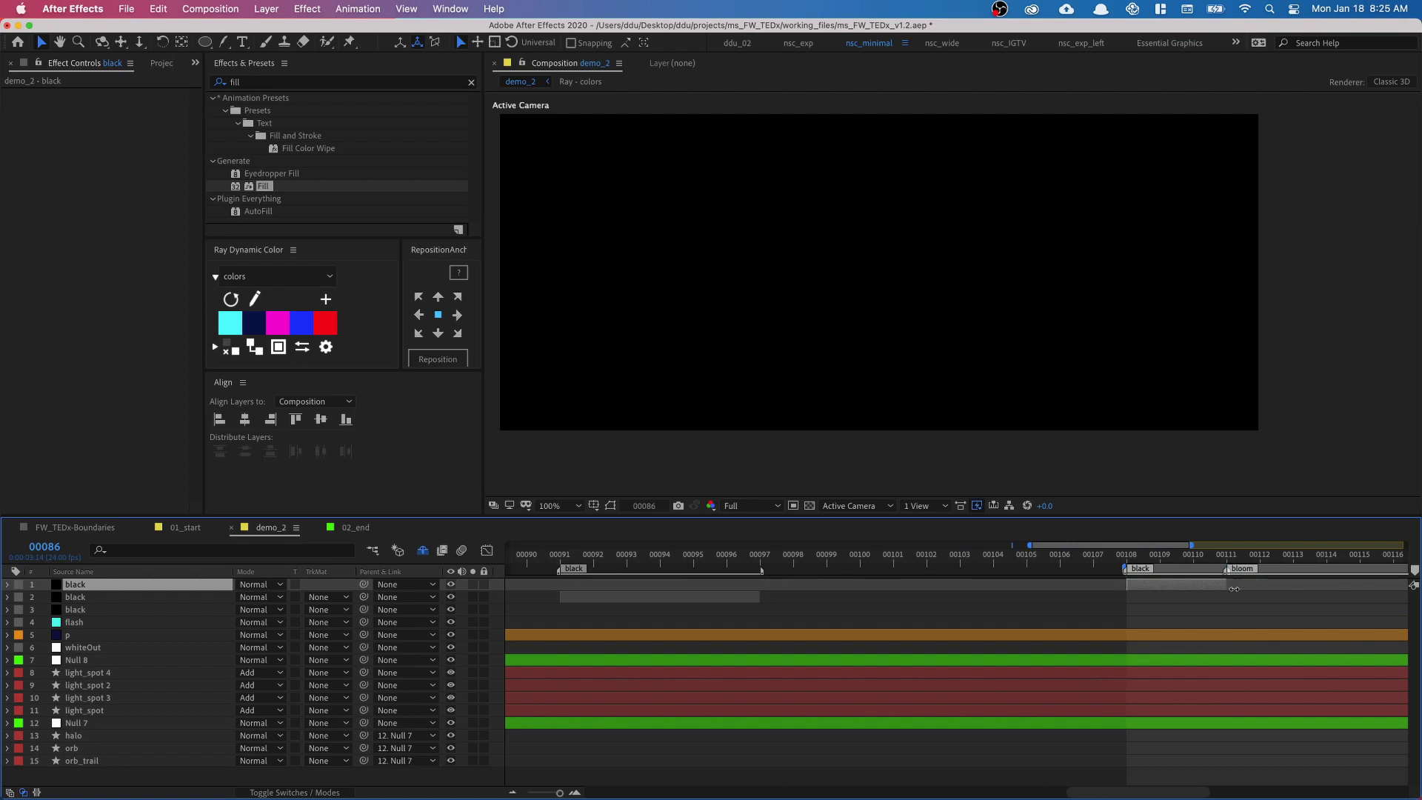
Preview demo_2's flash and black frames from frames 68 and 81, viewing the whole timeline
{"action": "key", "text": "semicolon"}
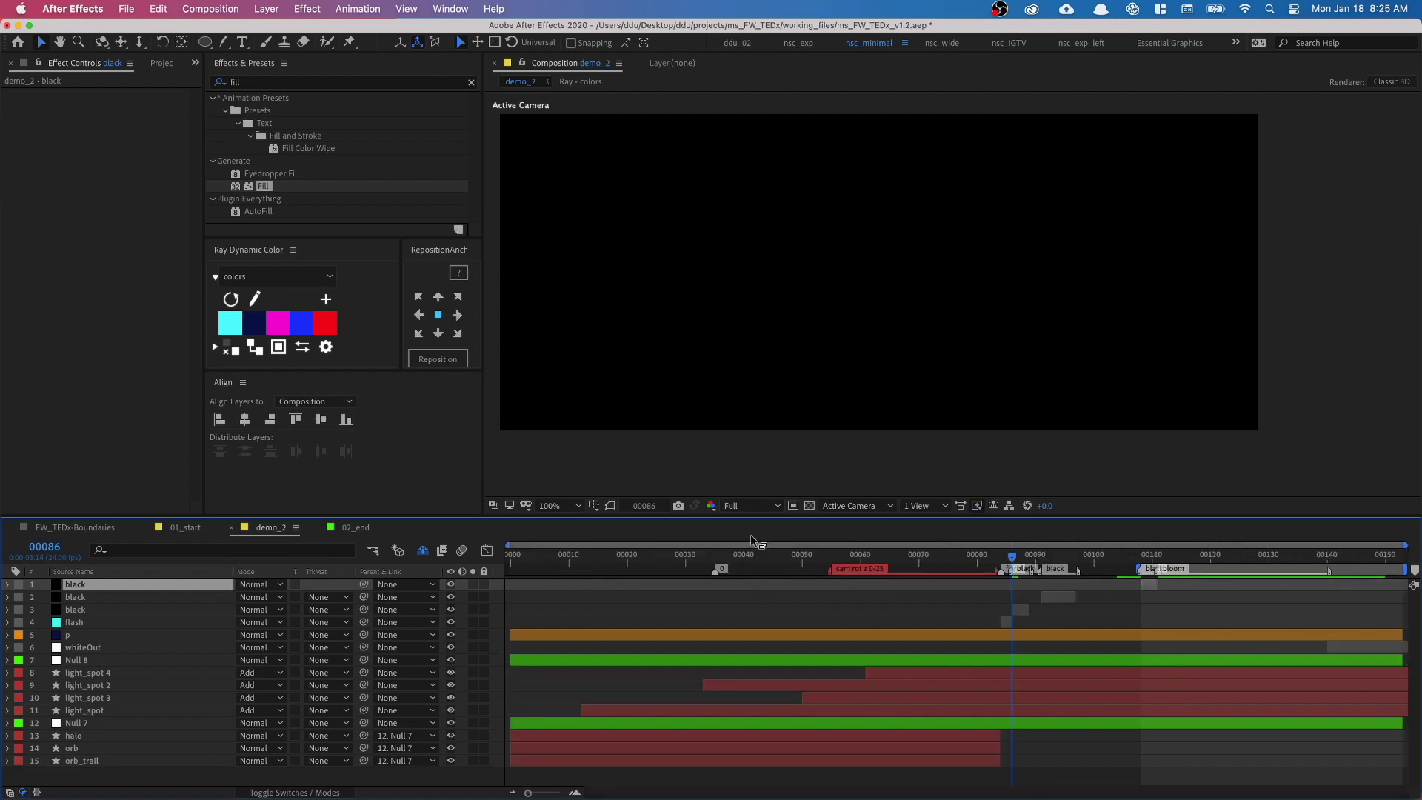
{"action": "left_click", "coordinate": [909, 562]}
{"action": "key", "text": "space"}
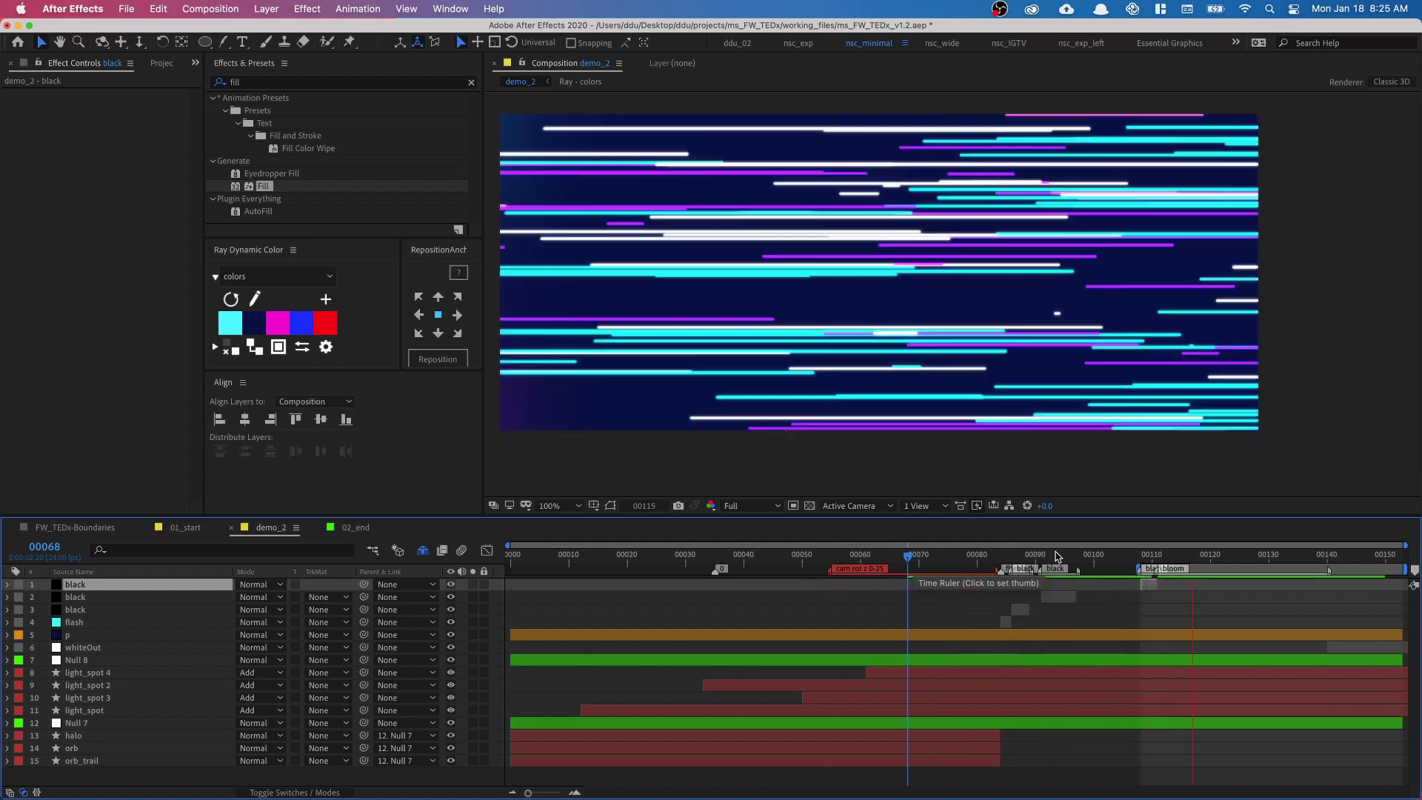
{"action": "left_click", "coordinate": [983, 557]}
{"action": "key", "text": "space"}
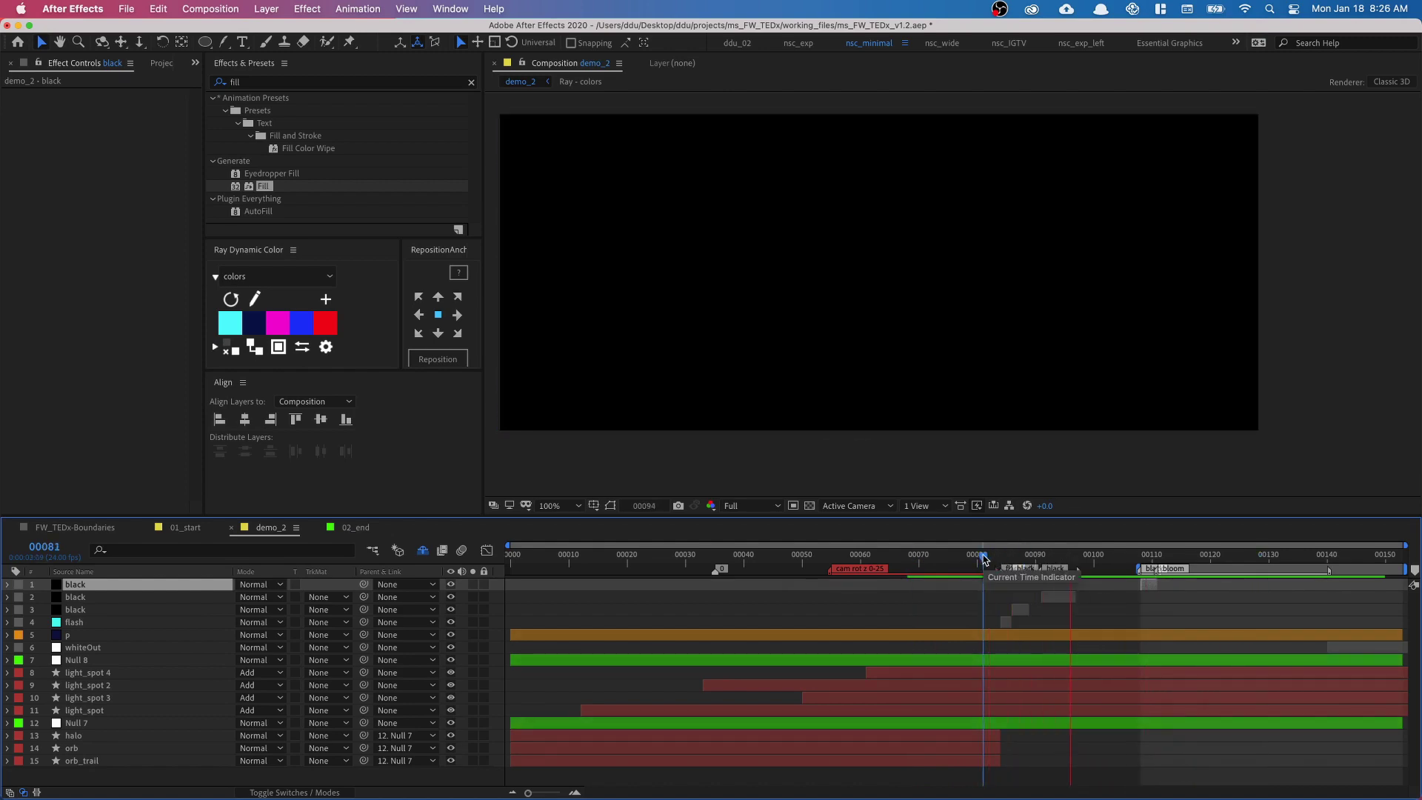
{"action": "left_click_drag", "start_coordinate": [1045, 563], "coordinate": [919, 566]}
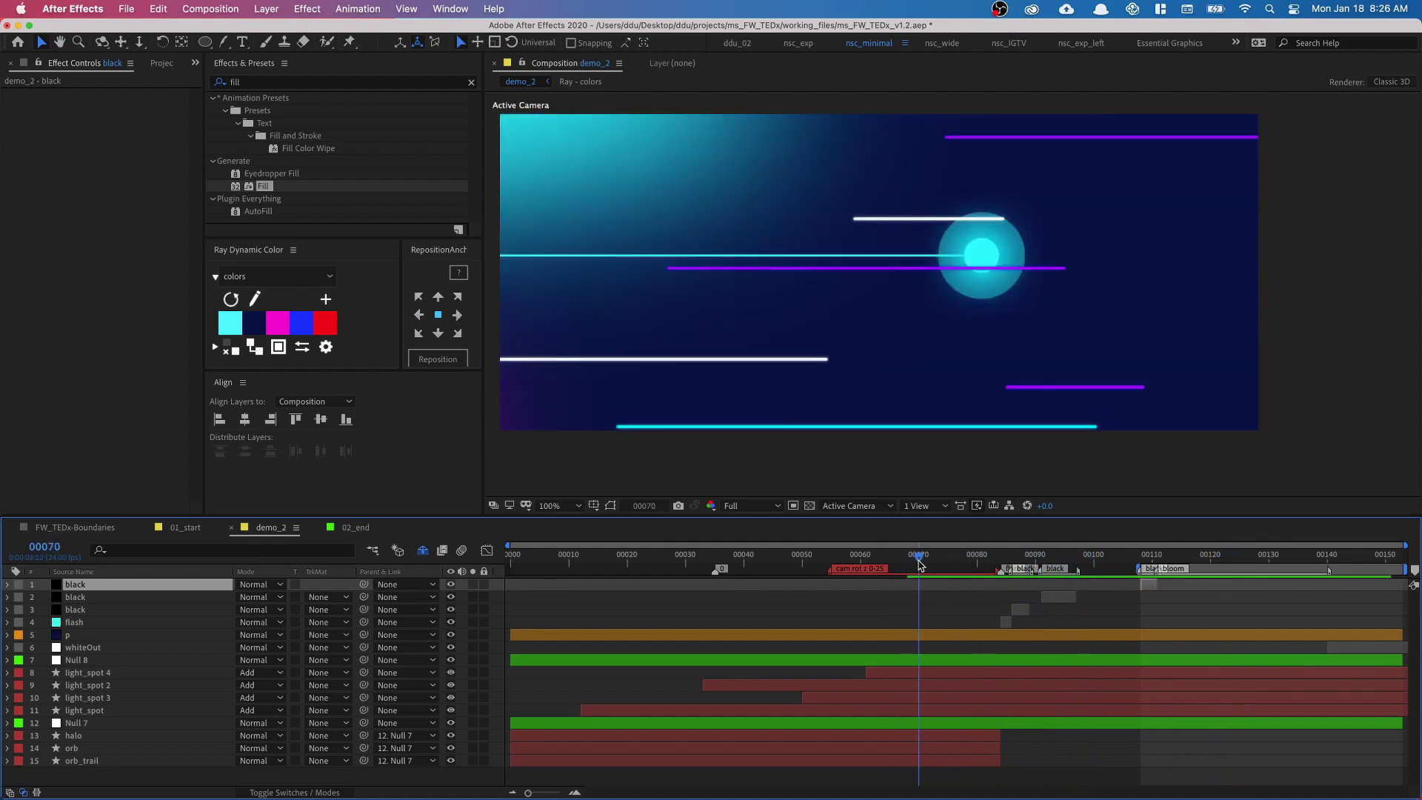
Examine the style frames in FW_TEDx-Boundaries up to frame 104 and the same moment in 02_end
{"action": "left_click", "coordinate": [127, 530]}
{"action": "mouse_move", "coordinate": [1013, 550]}
{"action": "left_mouse_down"}
{"action": "mouse_move", "coordinate": [1116, 556]}
{"action": "mouse_move", "coordinate": [1086, 557]}
{"action": "left_mouse_up"}
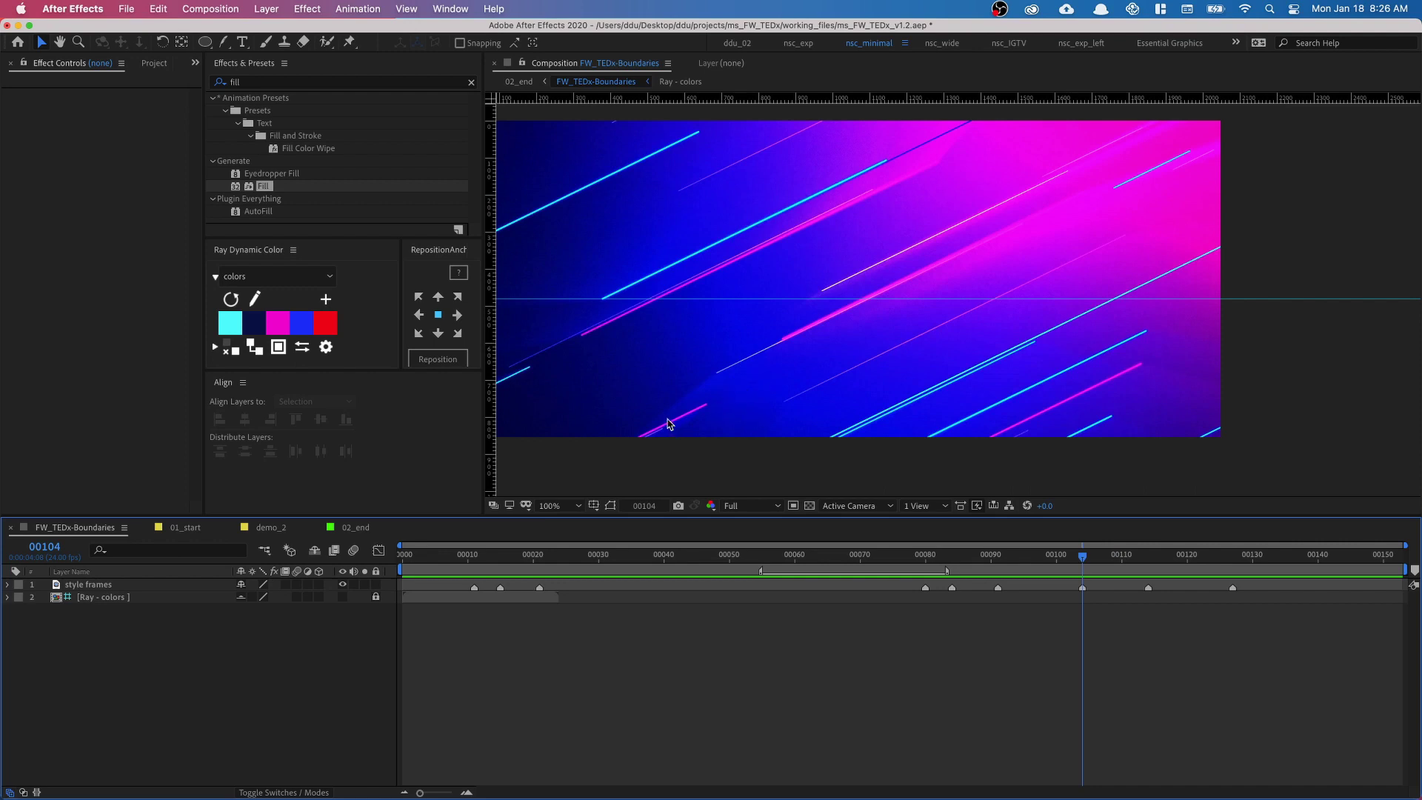
{"action": "left_click", "coordinate": [361, 529]}
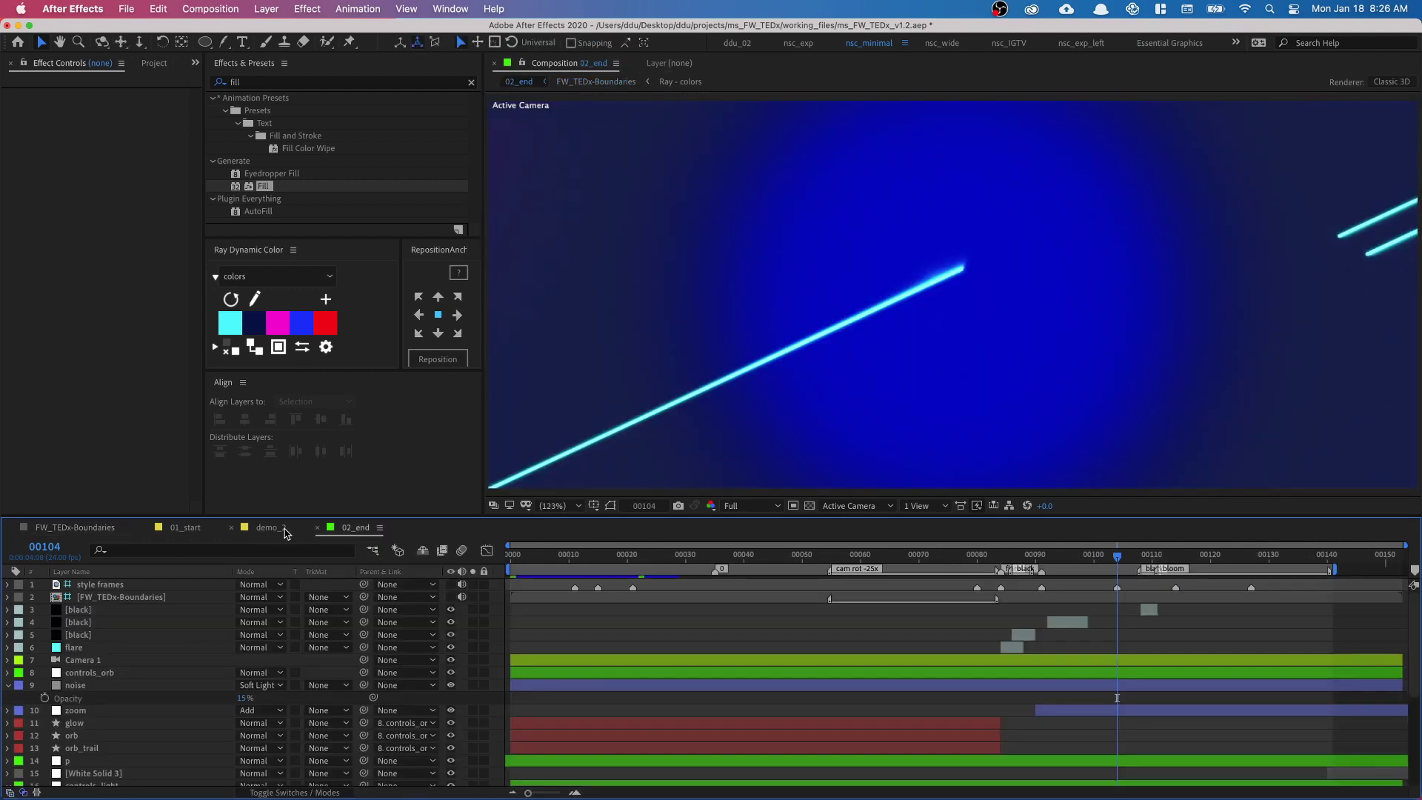
{"action": "left_click", "coordinate": [285, 530]}
Create an adjustment layer in demo_2 and place it directly below whiteOut in the layer stack
{"action": "left_click", "coordinate": [1087, 563]}
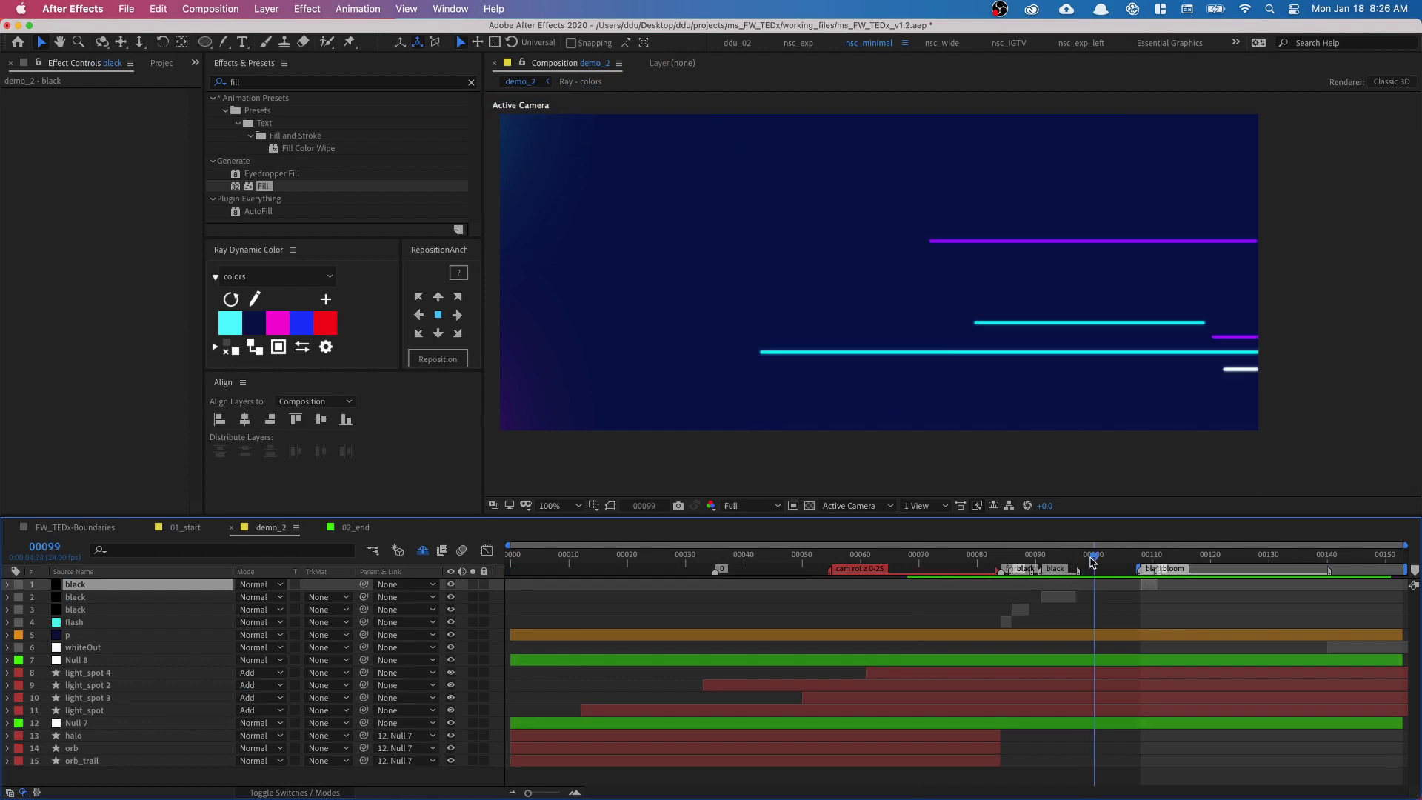
{"action": "right_click", "coordinate": [221, 777]}
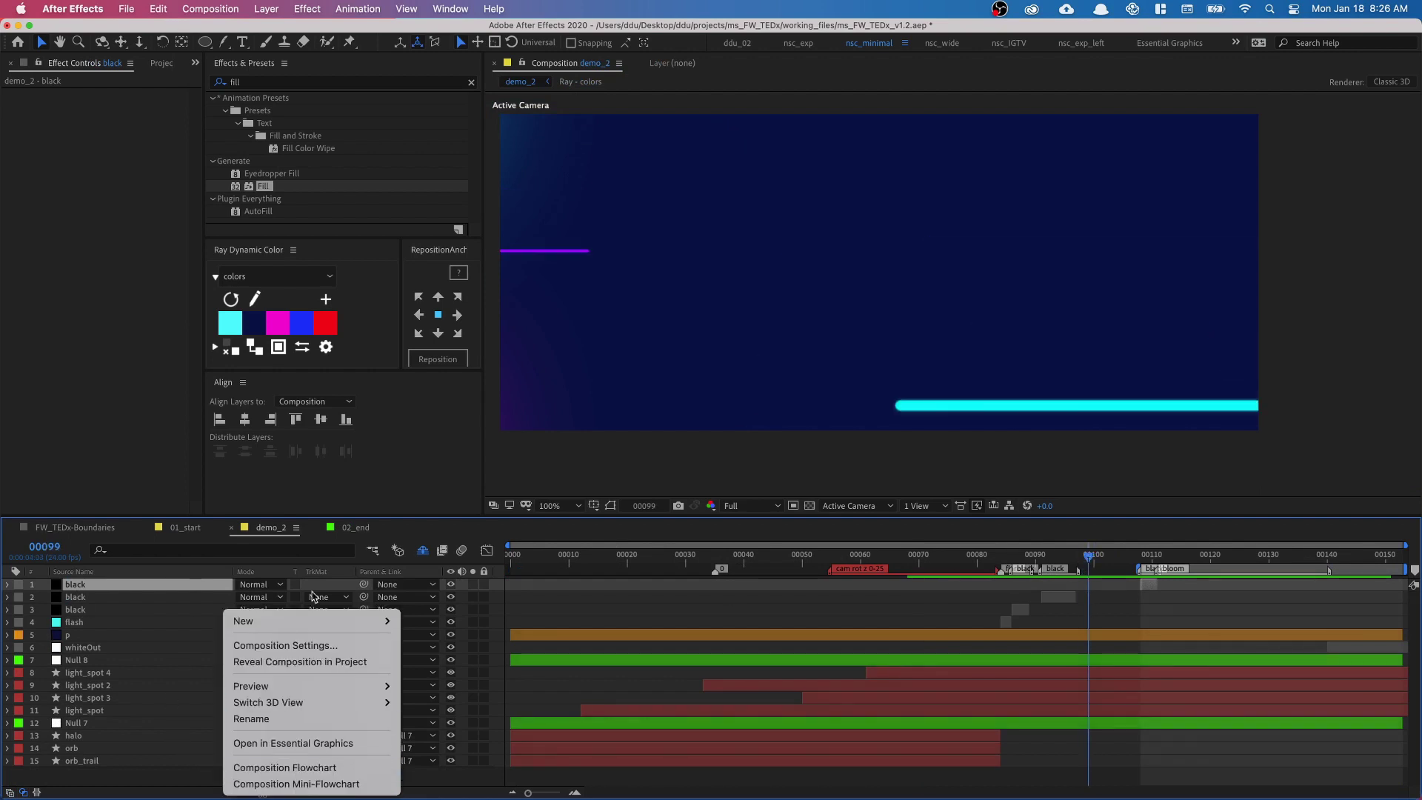
{"action": "left_click", "coordinate": [314, 595]}
{"action": "right_click", "coordinate": [212, 772]}
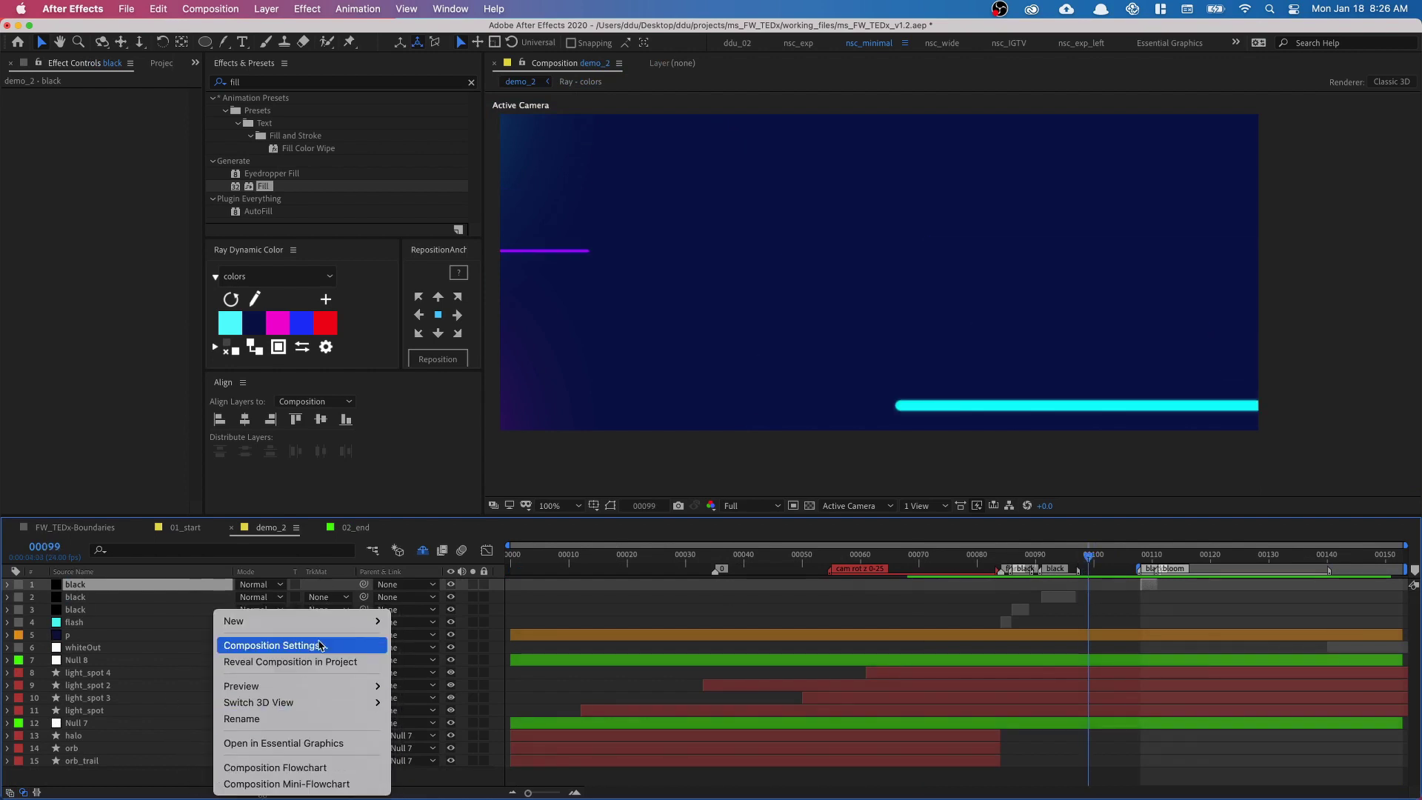
{"action": "mouse_move", "coordinate": [333, 622]}
{"action": "left_click", "coordinate": [445, 734]}
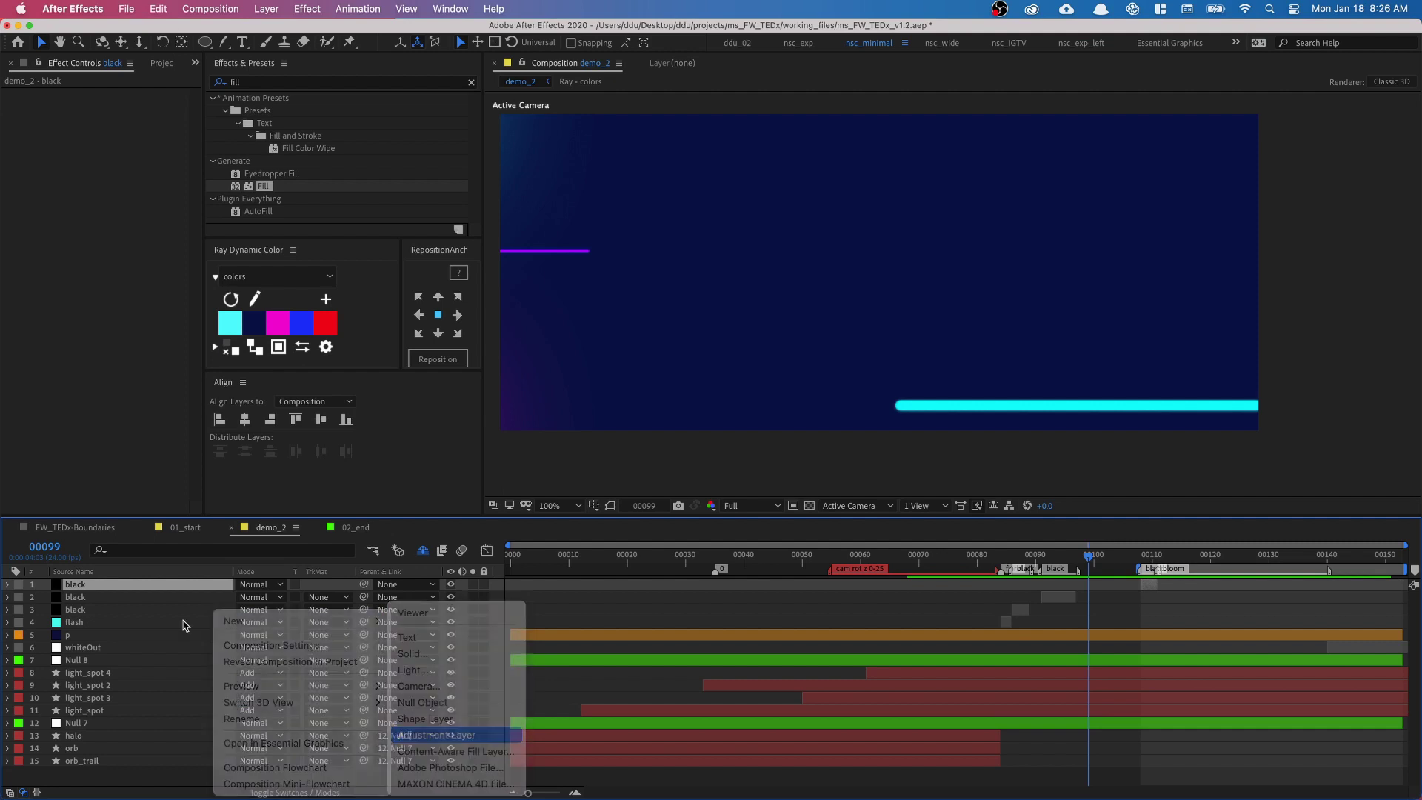
{"action": "left_click_drag", "start_coordinate": [92, 585], "coordinate": [108, 670]}
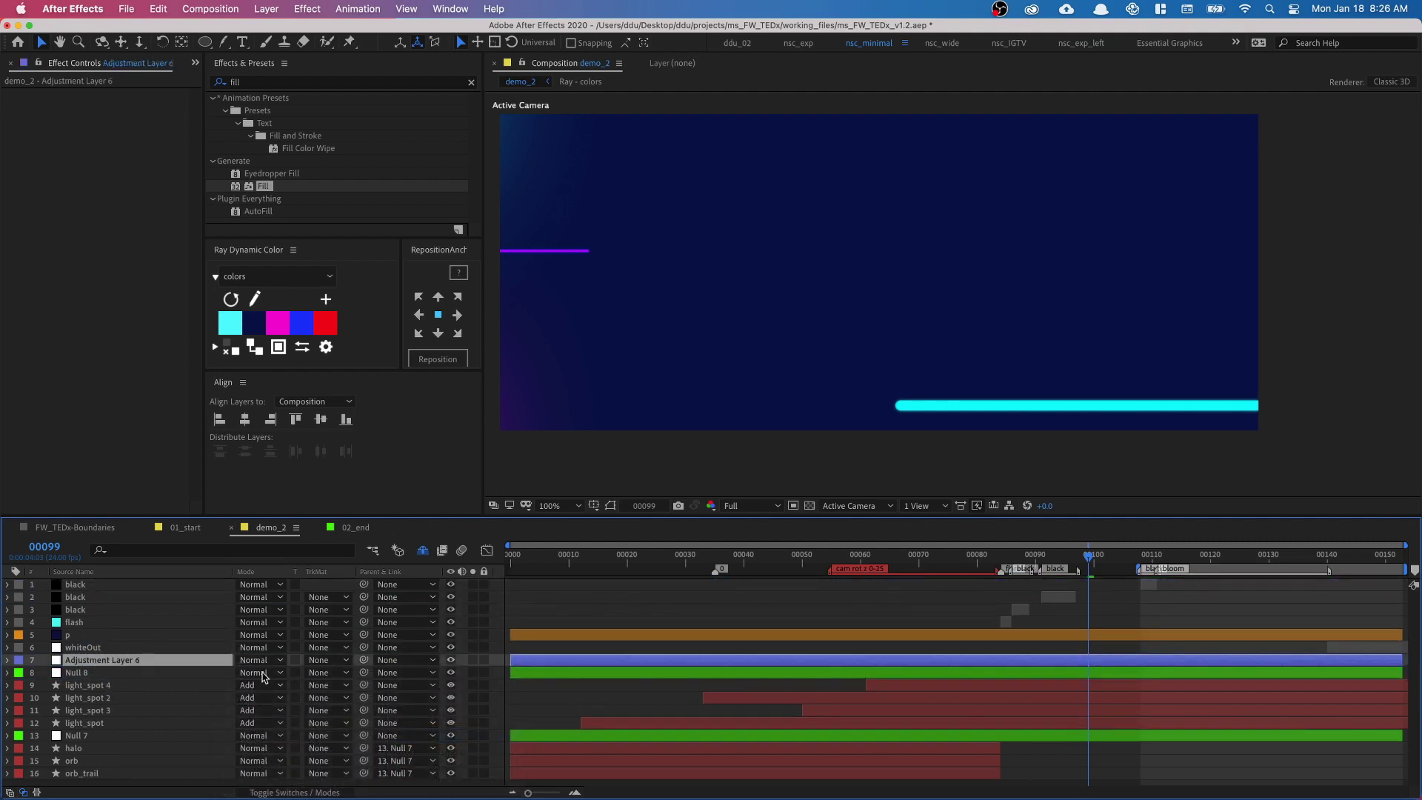
Rename the new adjustment layer zook
{"action": "key", "text": "Return"}
{"action": "type", "text": "zook"}
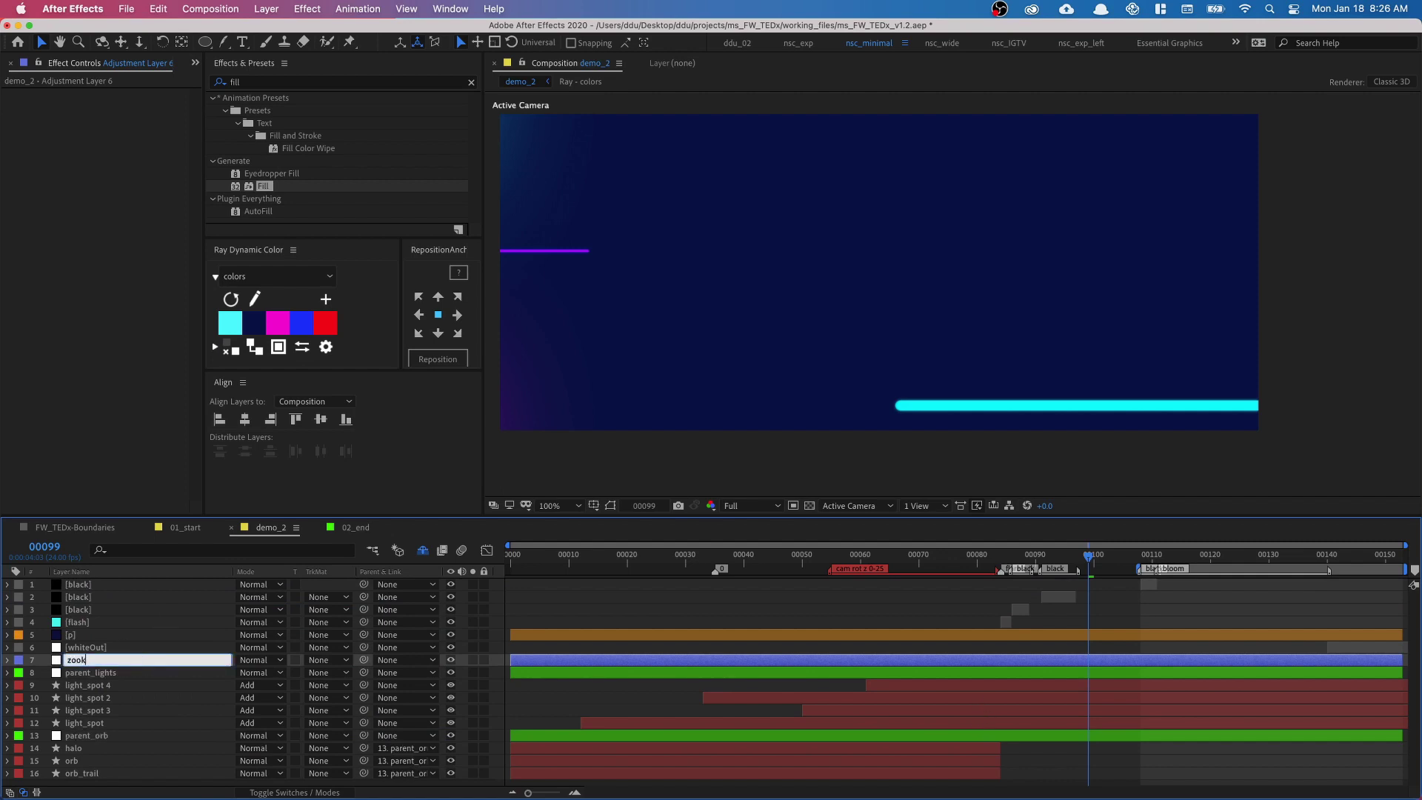
{"action": "key", "text": "Return"}
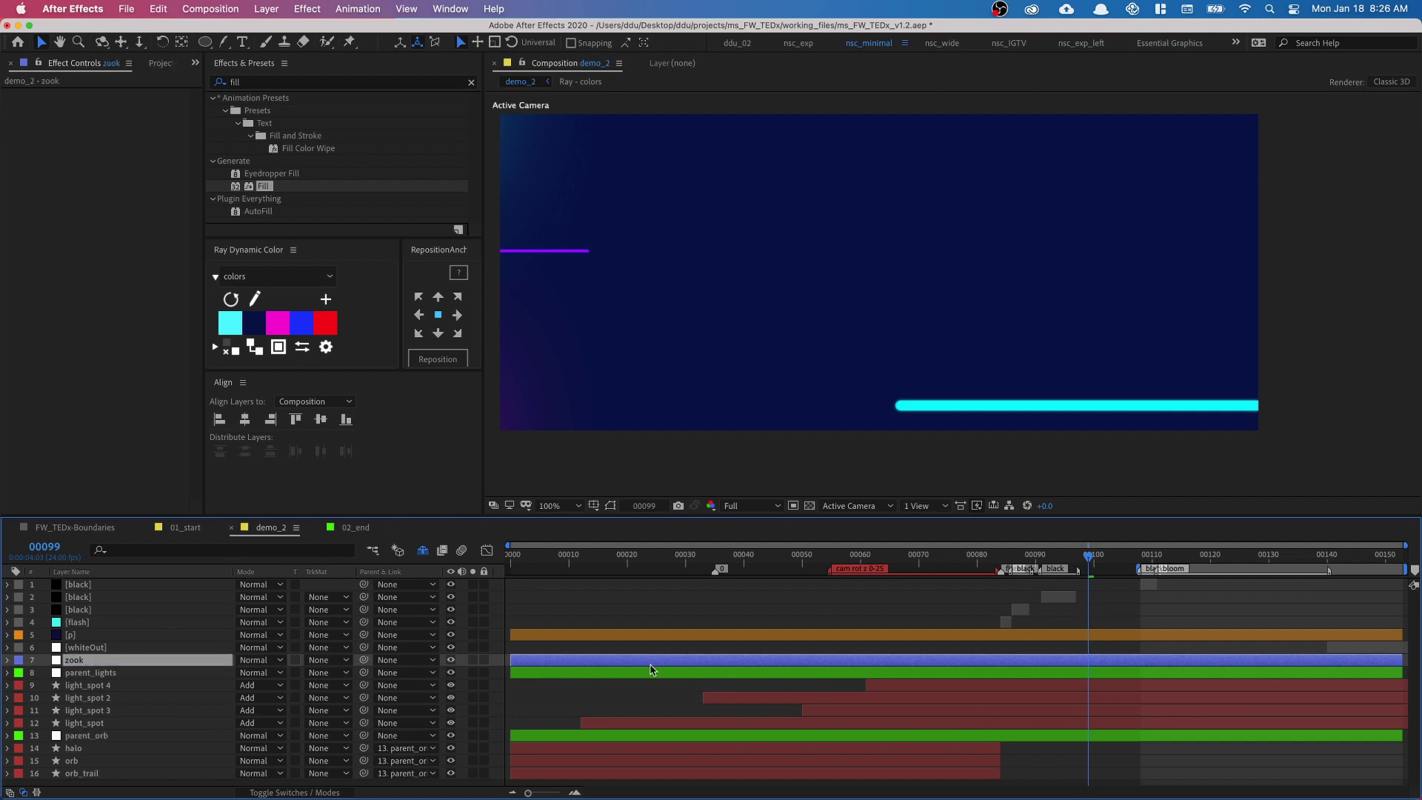
Shift the adjustment layer to start at frame 84 and preview the frames that follow
{"action": "left_click_drag", "start_coordinate": [587, 664], "coordinate": [1077, 676]}
{"action": "left_click_drag", "start_coordinate": [1004, 568], "coordinate": [1004, 570]}
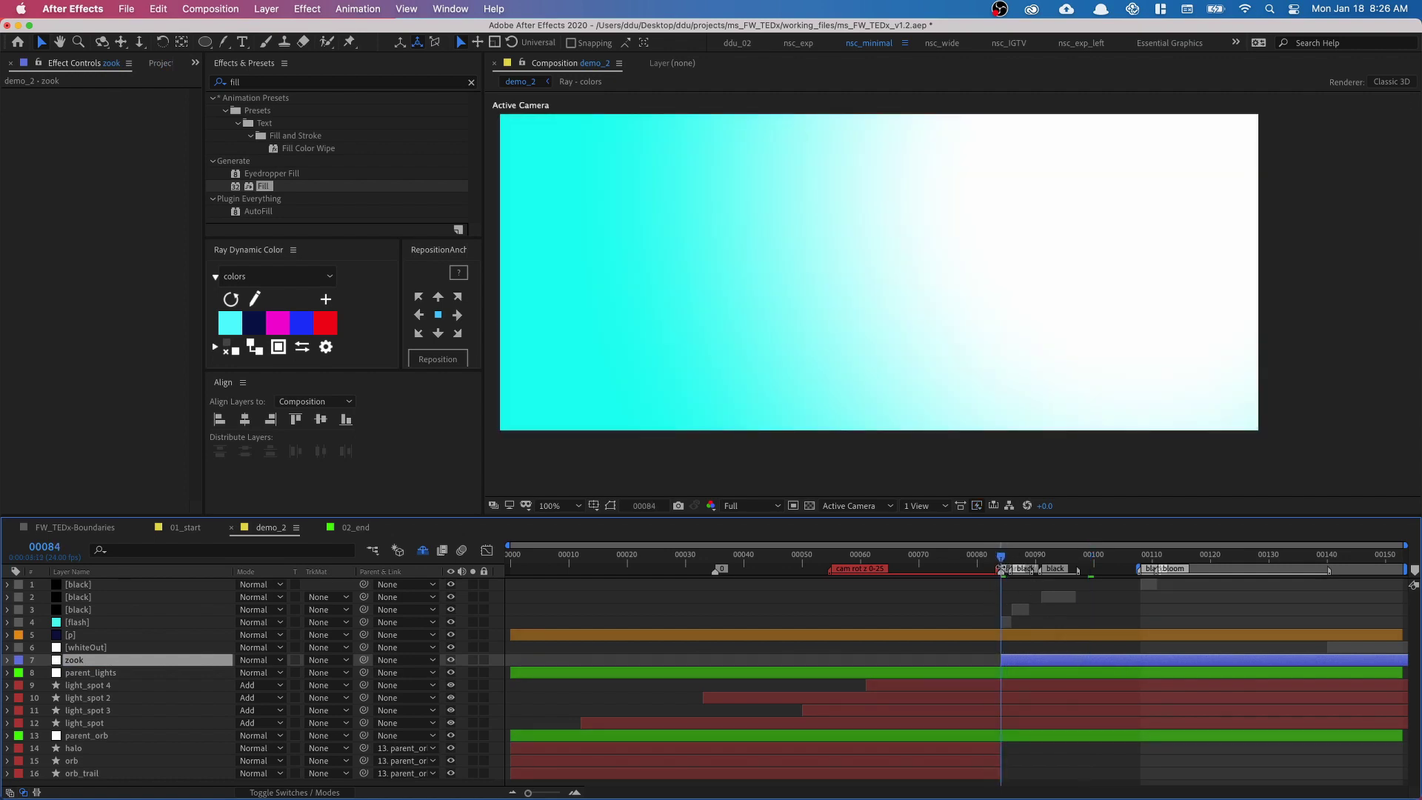
{"action": "key", "text": "space"}
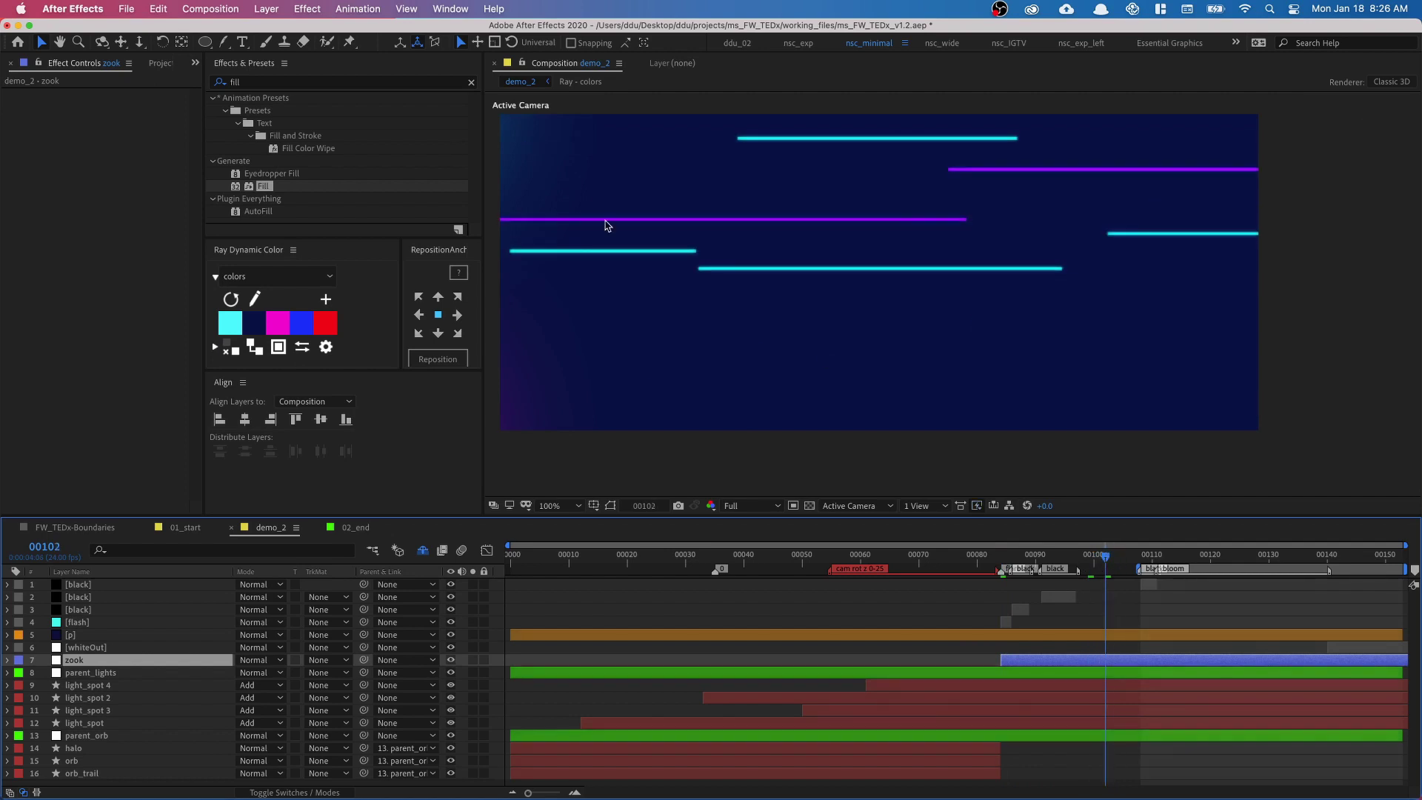
Find the CC Radial Fast Blur effect and apply it to the adjustment layer
{"action": "left_click", "coordinate": [320, 83]}
{"action": "type", "text": "cc rad"}
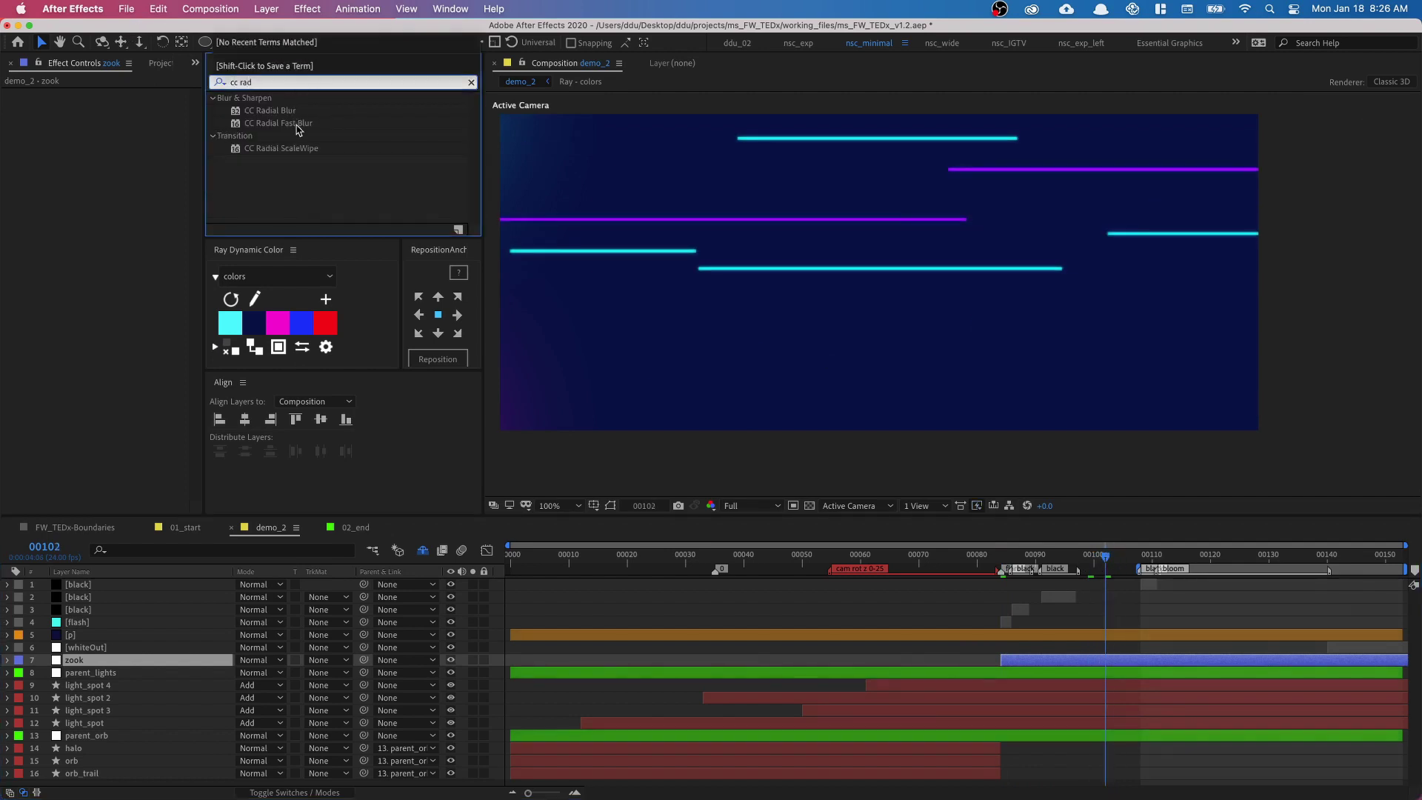
{"action": "left_click", "coordinate": [284, 125]}
{"action": "left_click_drag", "start_coordinate": [280, 120], "coordinate": [1228, 662]}
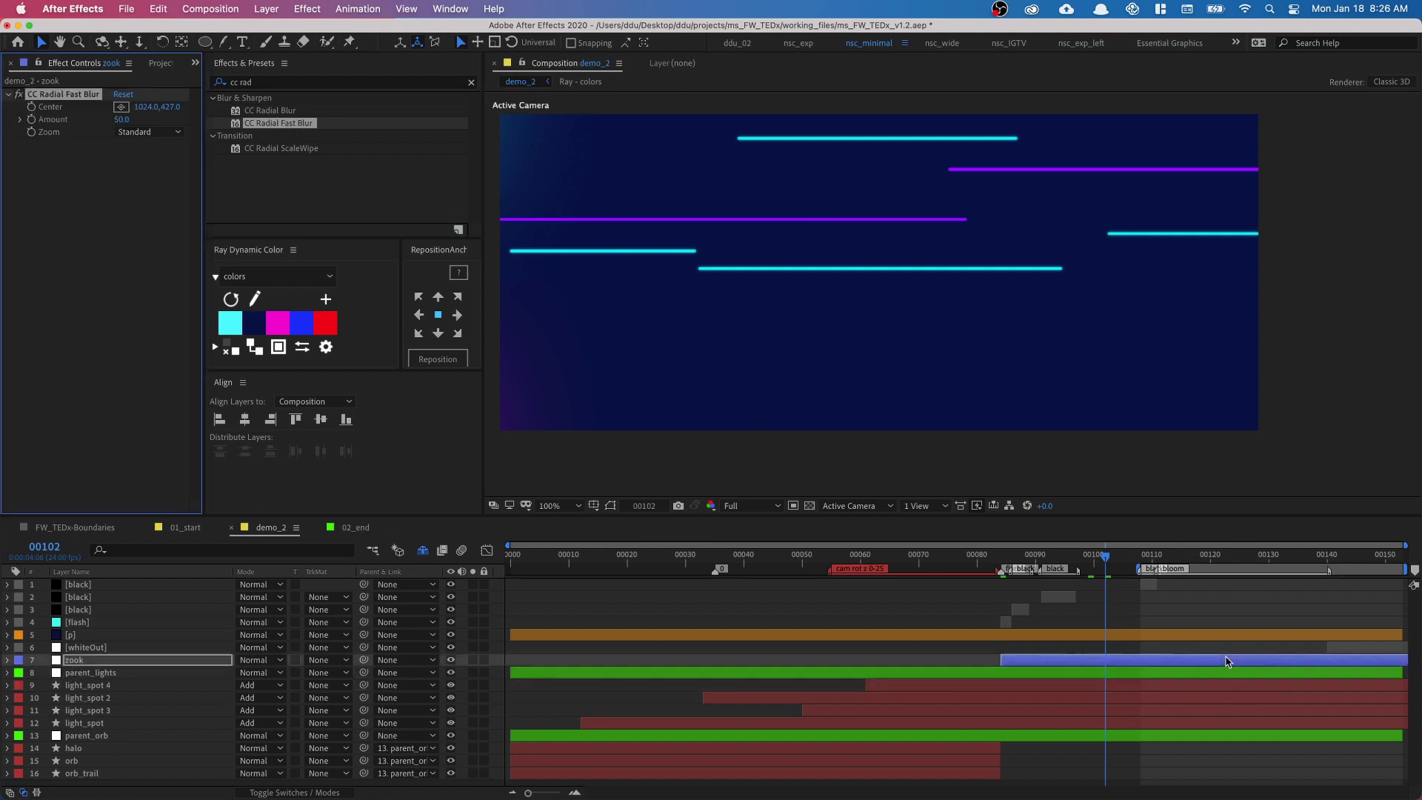
Set CC Radial Fast Blur's Amount to 30 and its Zoom to Brightest
{"action": "left_click", "coordinate": [120, 121]}
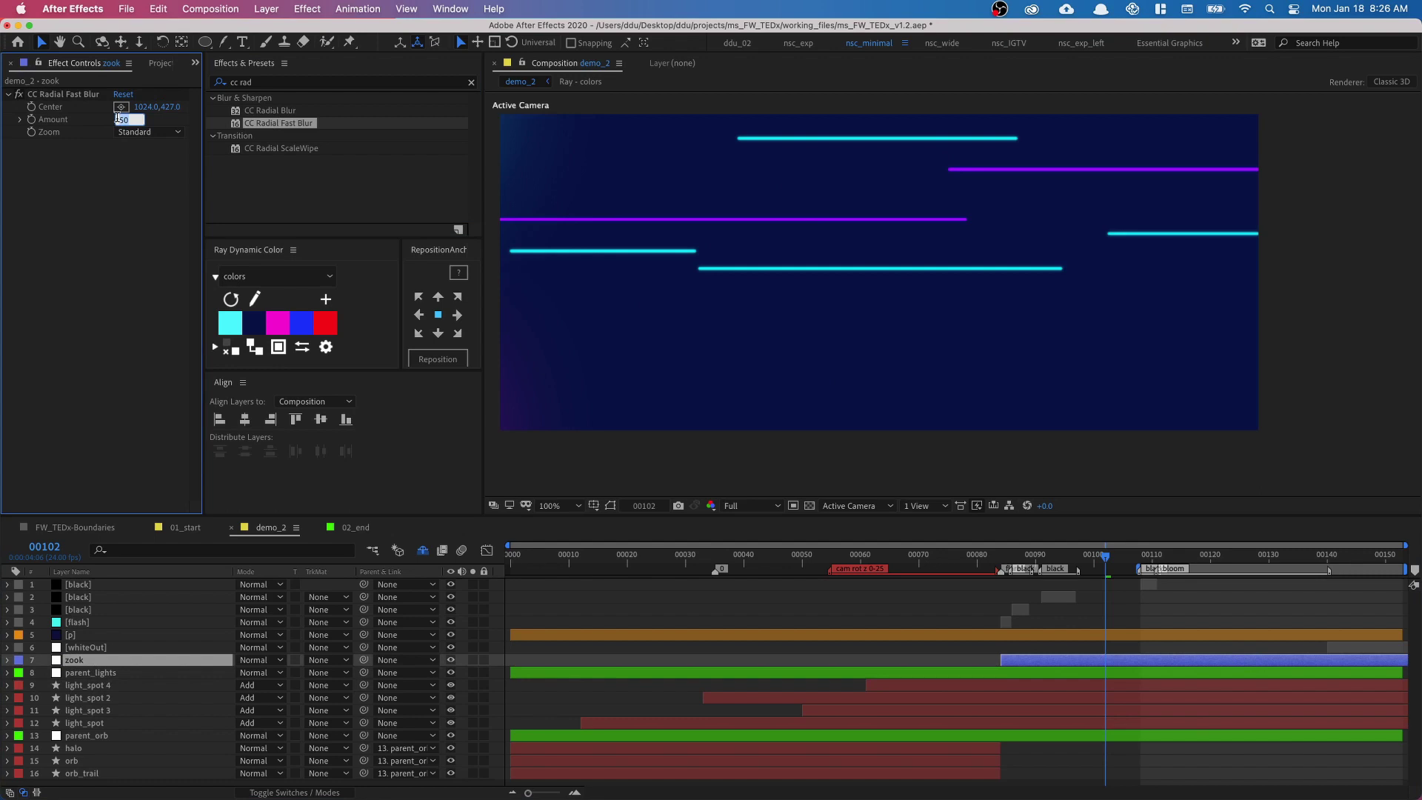
{"action": "key", "text": "Return"}
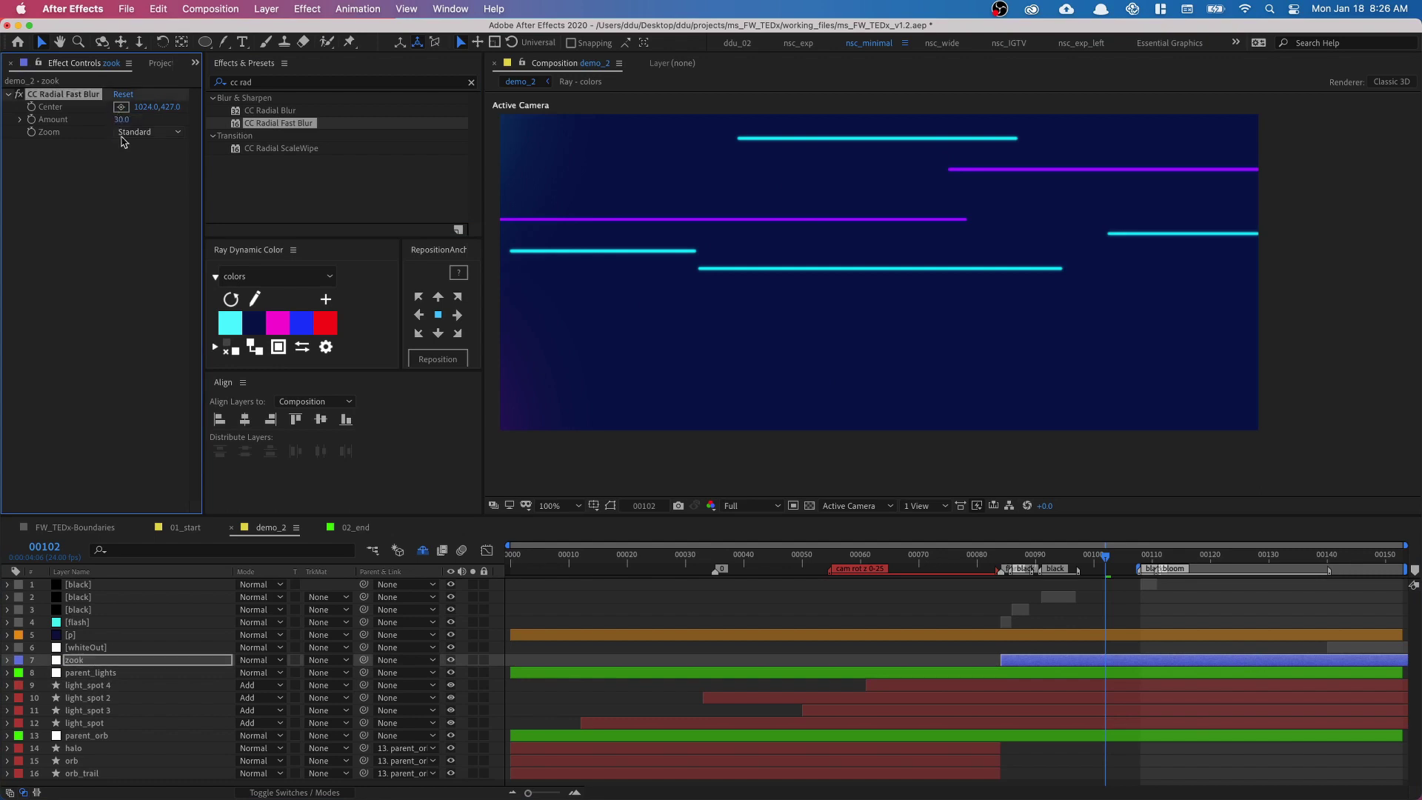
{"action": "left_click", "coordinate": [125, 134]}
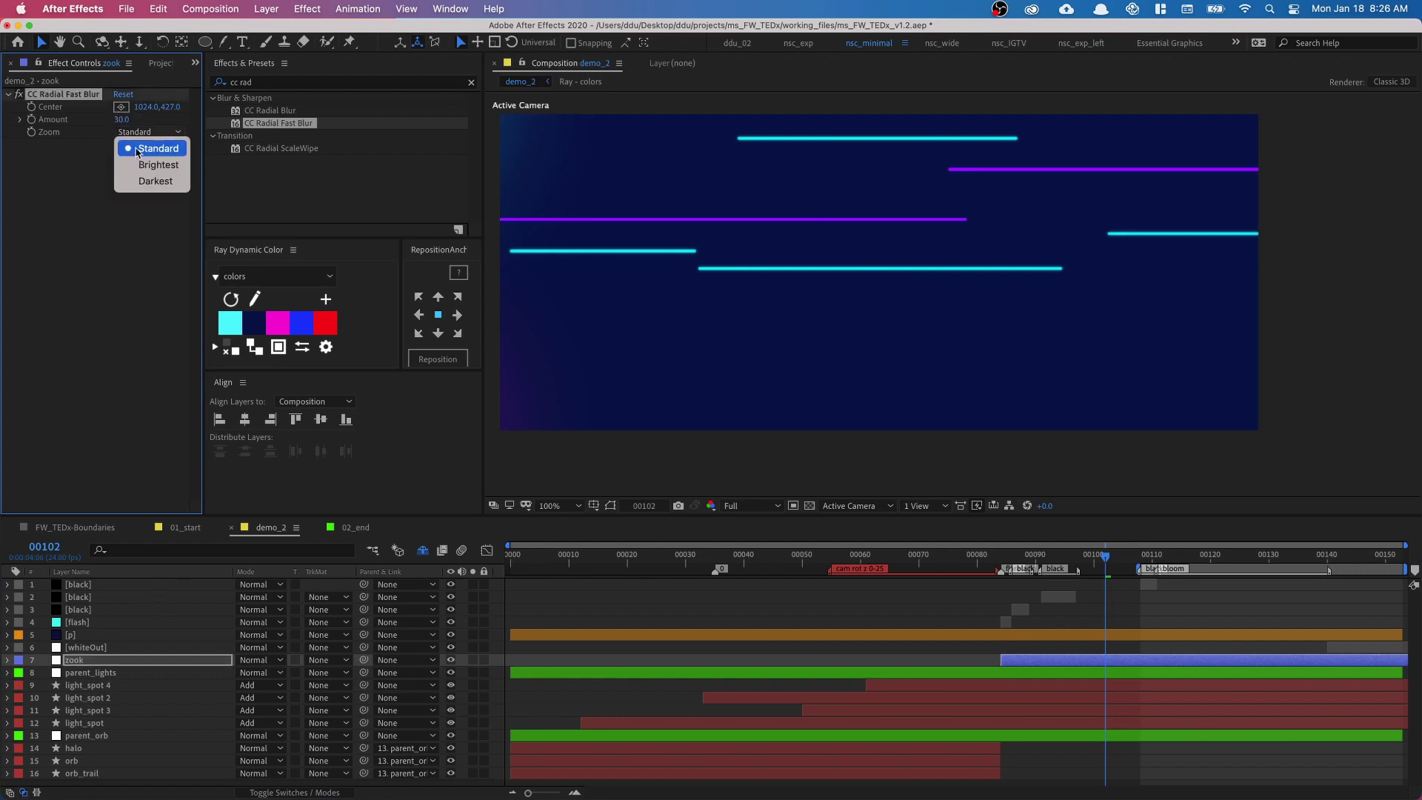
{"action": "left_click", "coordinate": [138, 164]}
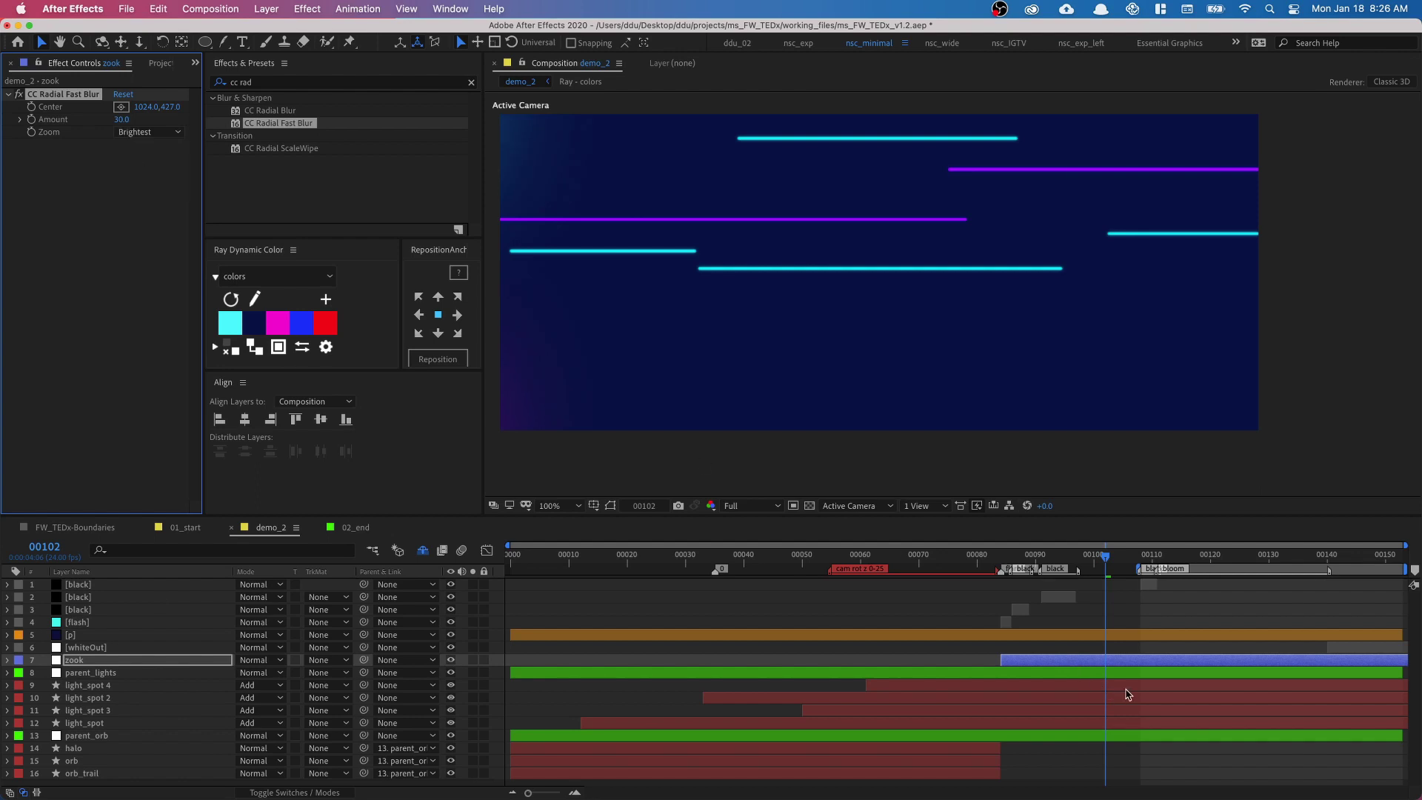
Move the p particle layer below the adjustment layer and rename the adjustment layer zoom
{"action": "left_click_drag", "start_coordinate": [1107, 557], "coordinate": [1147, 557]}
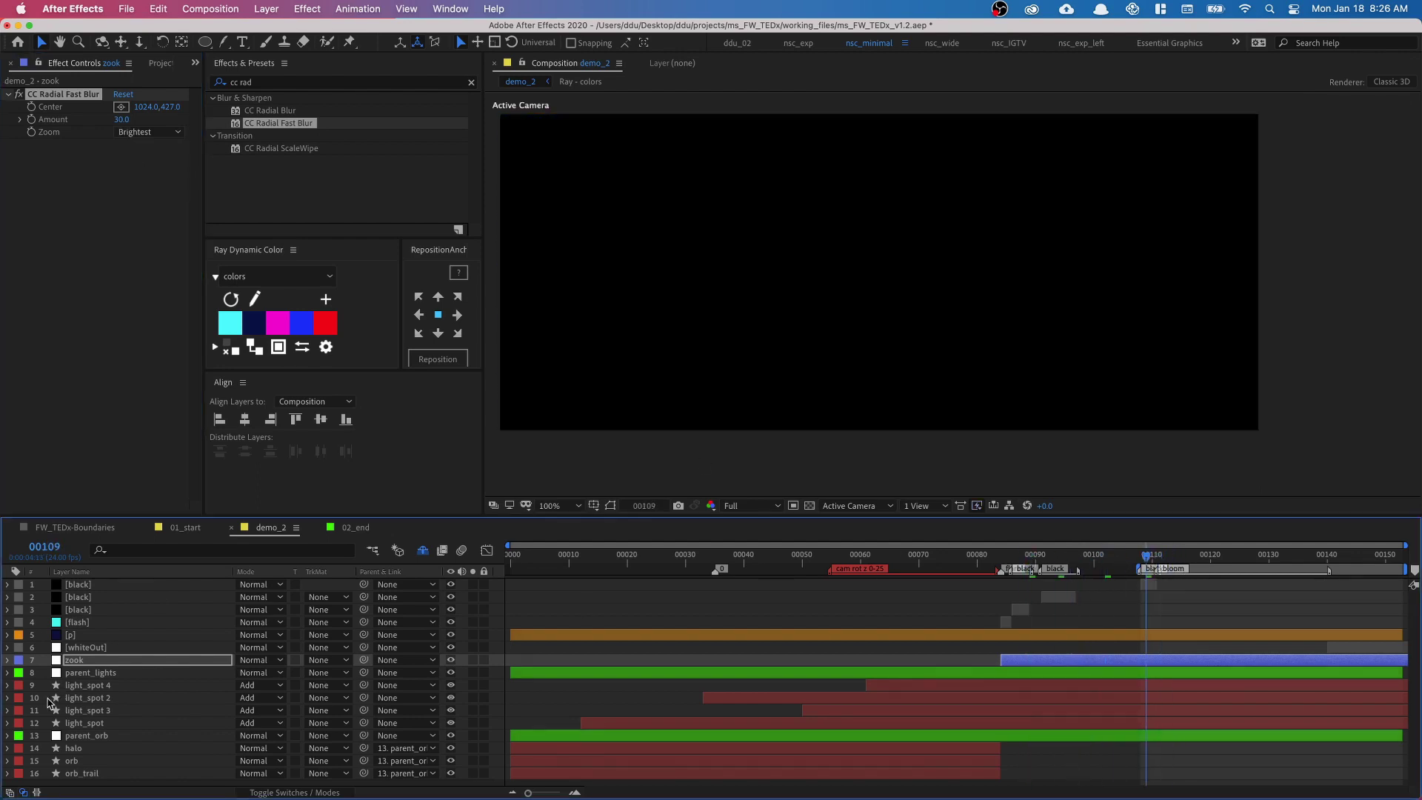
{"action": "left_click_drag", "start_coordinate": [87, 640], "coordinate": [96, 670]}
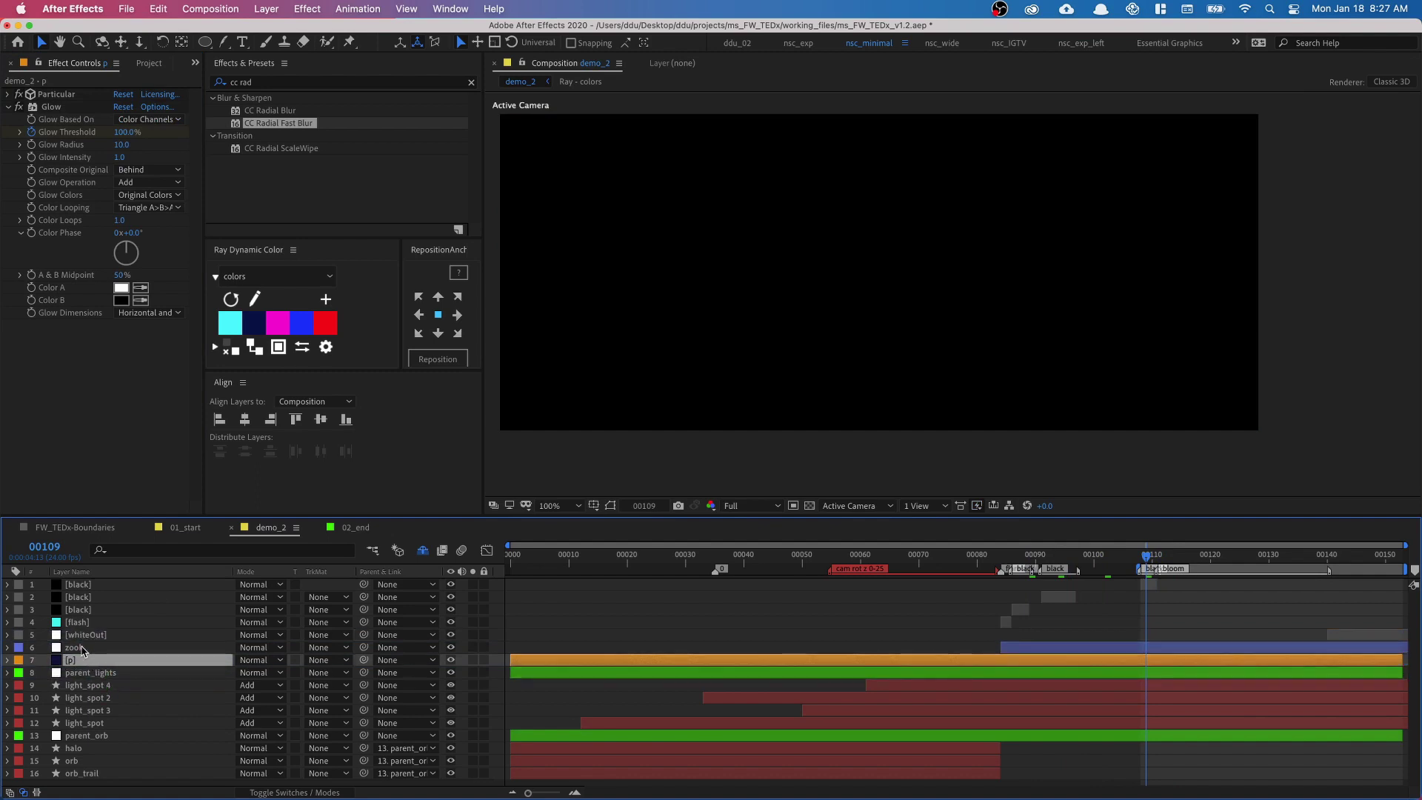
{"action": "left_click", "coordinate": [84, 649]}
{"action": "key", "text": "Return"}
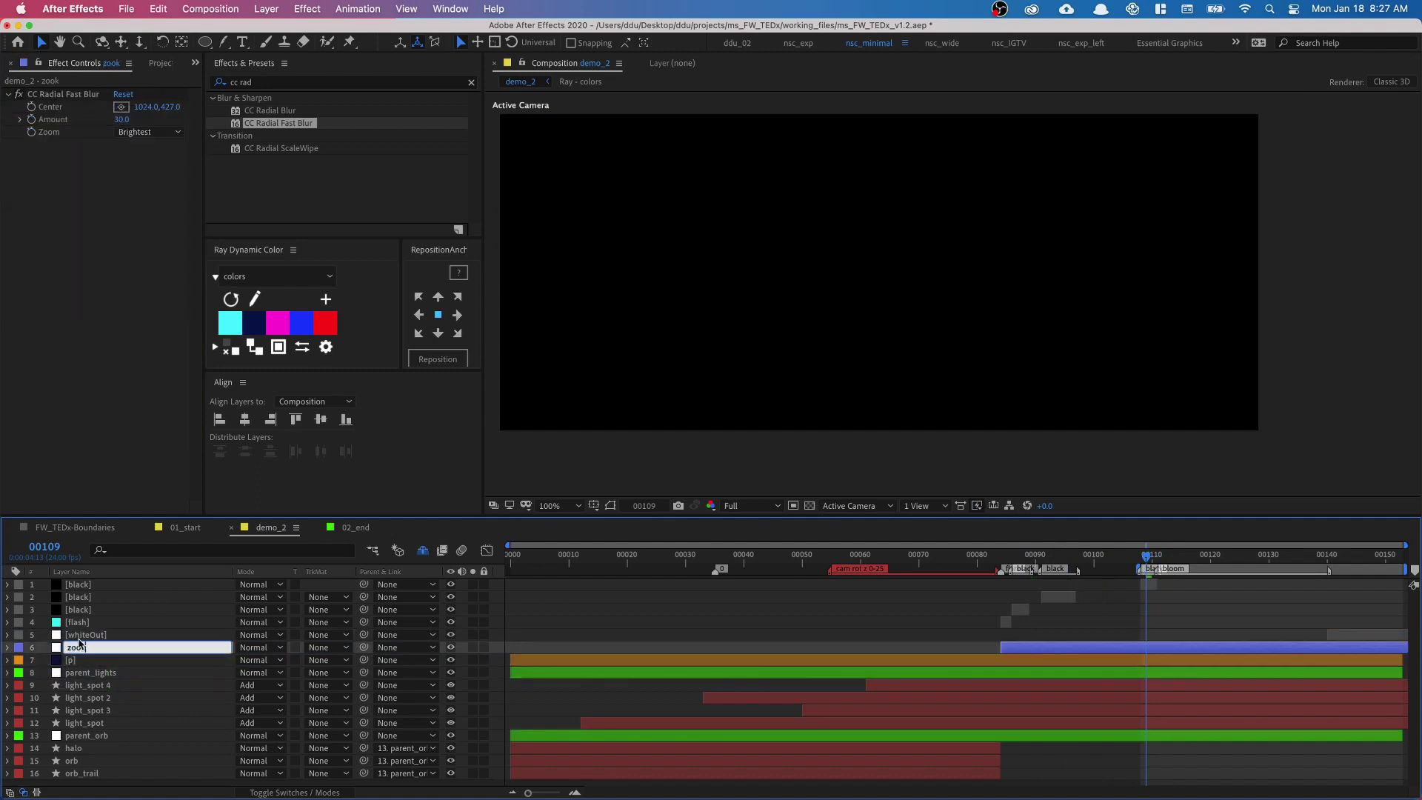
{"action": "type", "text": "zoom"}
Try a different CC Radial Fast Blur amount on the zoom layer at frame 106 and undo the change
{"action": "left_click_drag", "start_coordinate": [1217, 559], "coordinate": [1129, 561]}
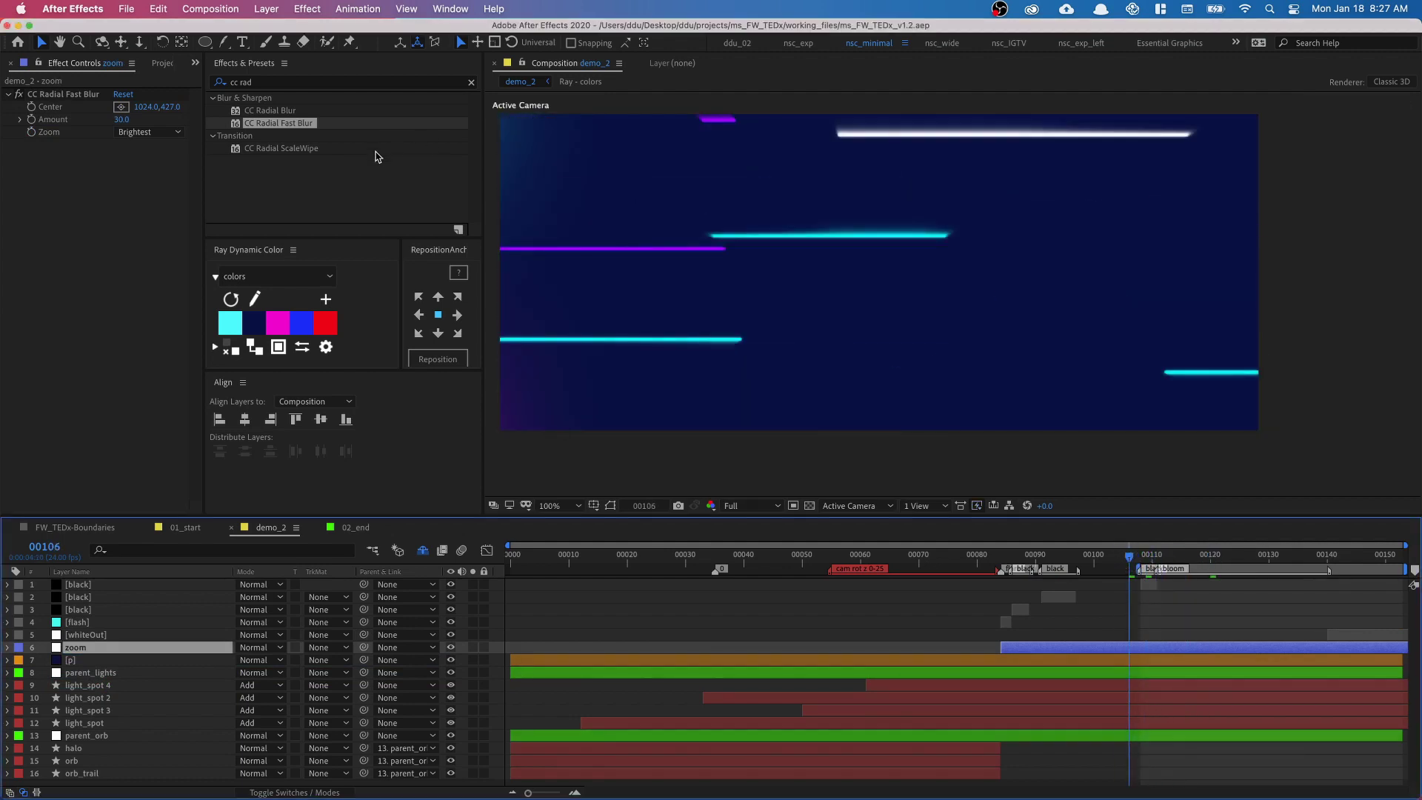
{"action": "left_click_drag", "start_coordinate": [121, 119], "coordinate": [178, 131]}
{"action": "key", "text": "super+z"}
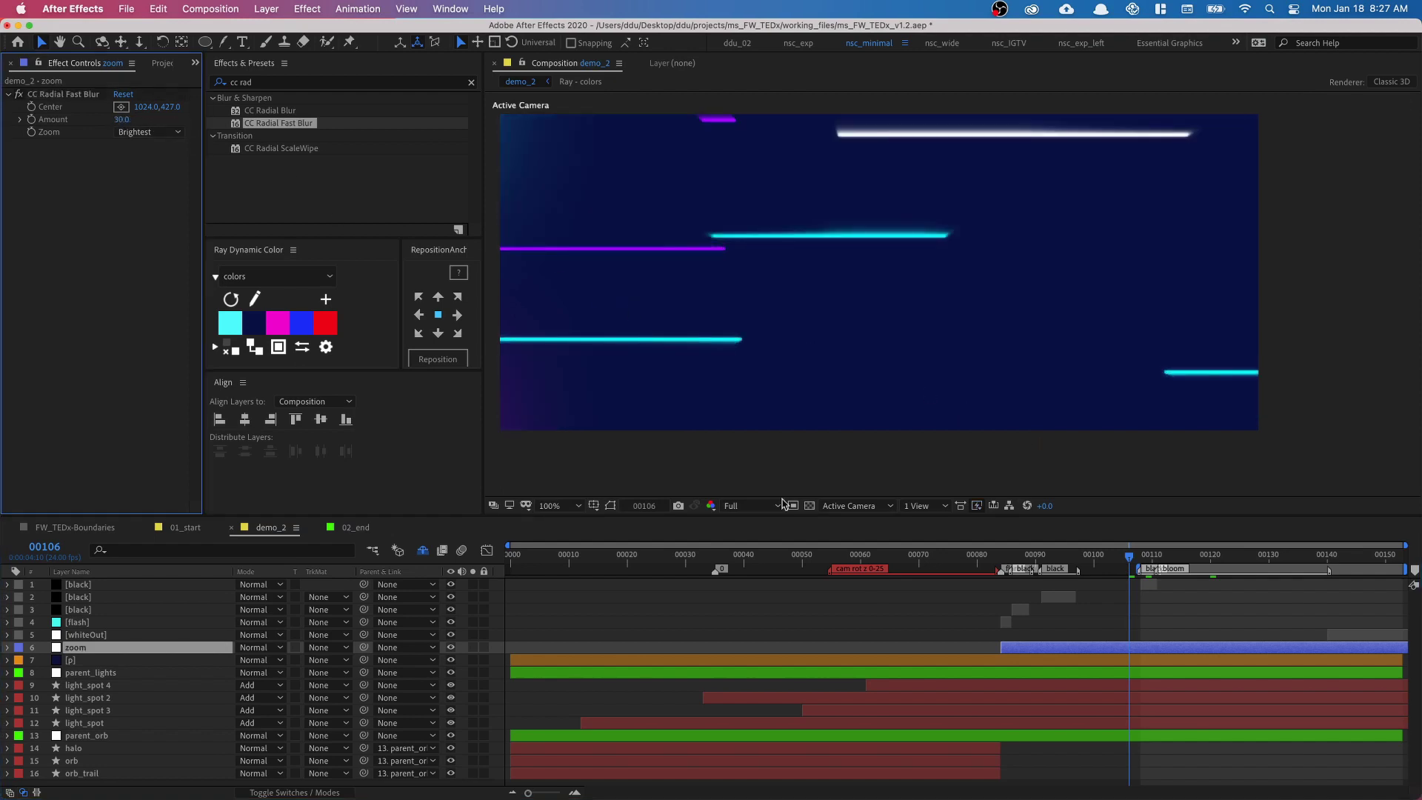
Set the zoom layer's blending mode to Add and check the streaks around frame 100
{"action": "left_click", "coordinate": [265, 648]}
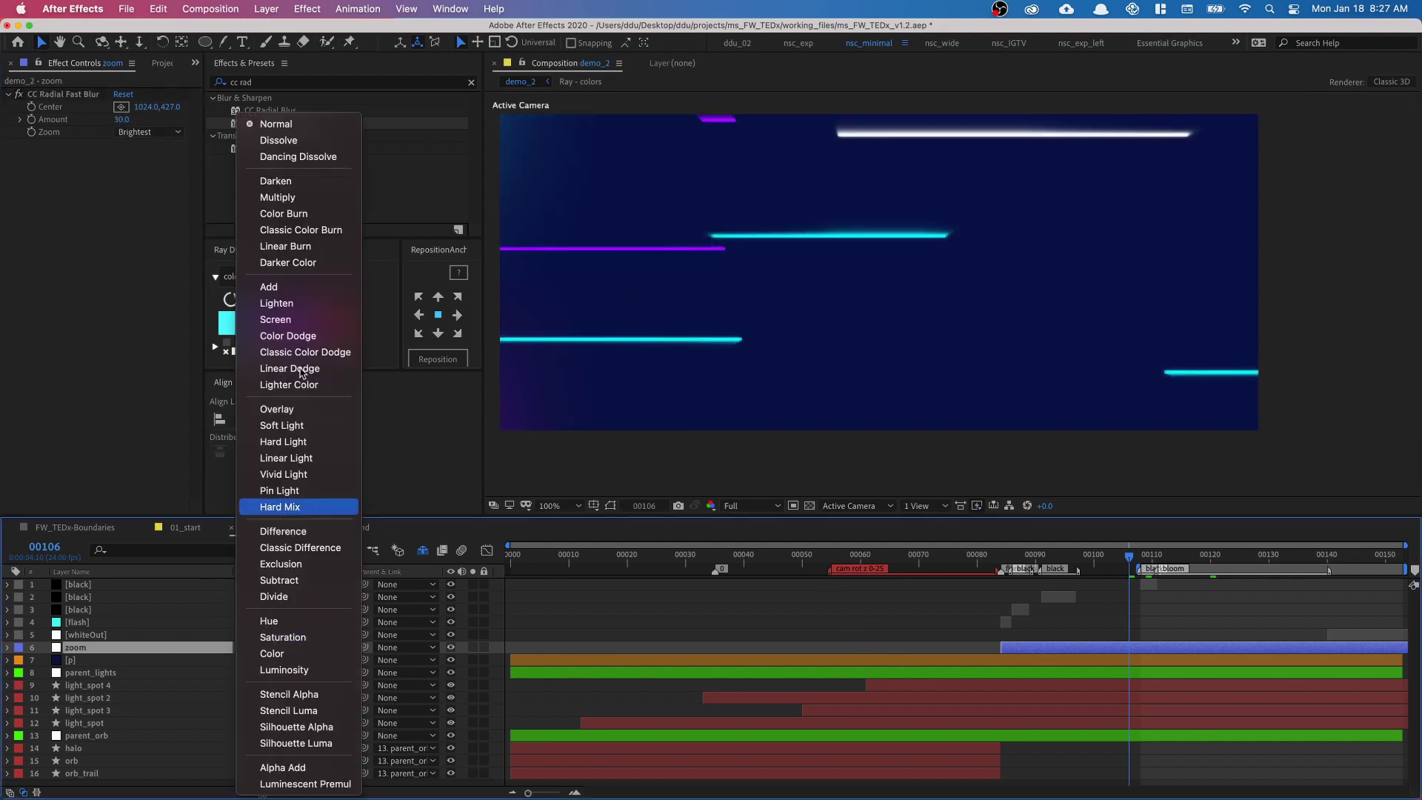
{"action": "left_click", "coordinate": [311, 296]}
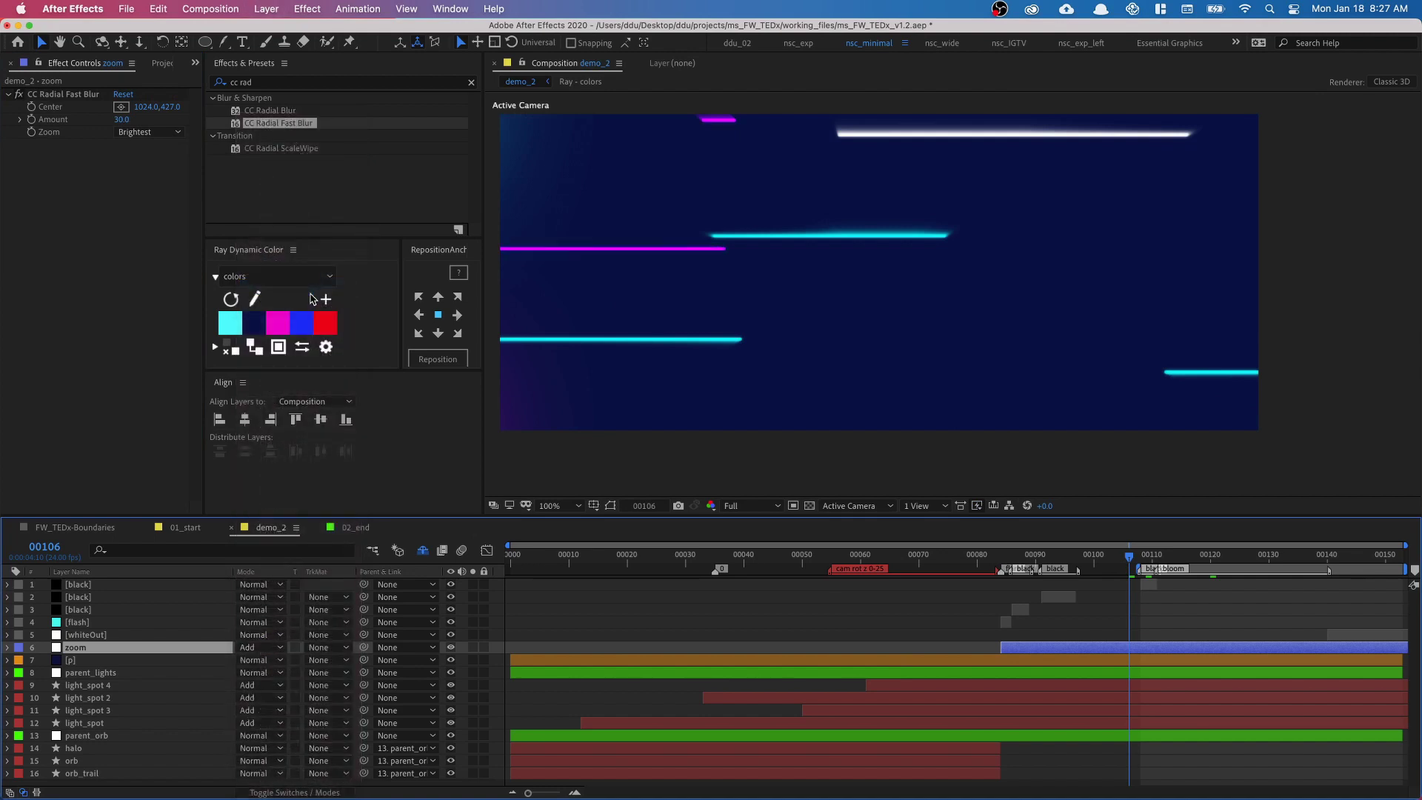
{"action": "left_click", "coordinate": [1083, 560]}
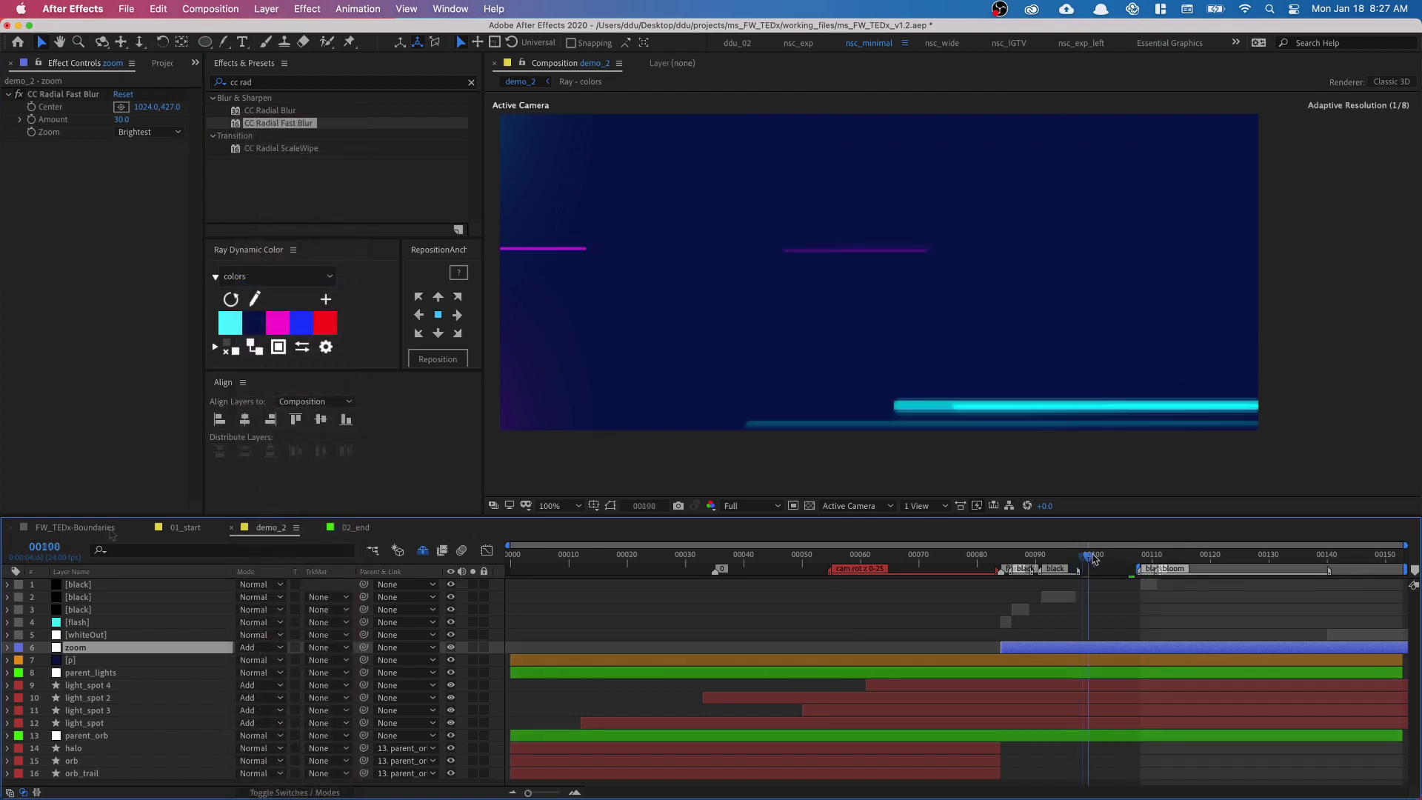
Examine the style frame at frame 101 in FW_TEDx-Boundaries and return to demo_2
{"action": "left_click", "coordinate": [97, 530]}
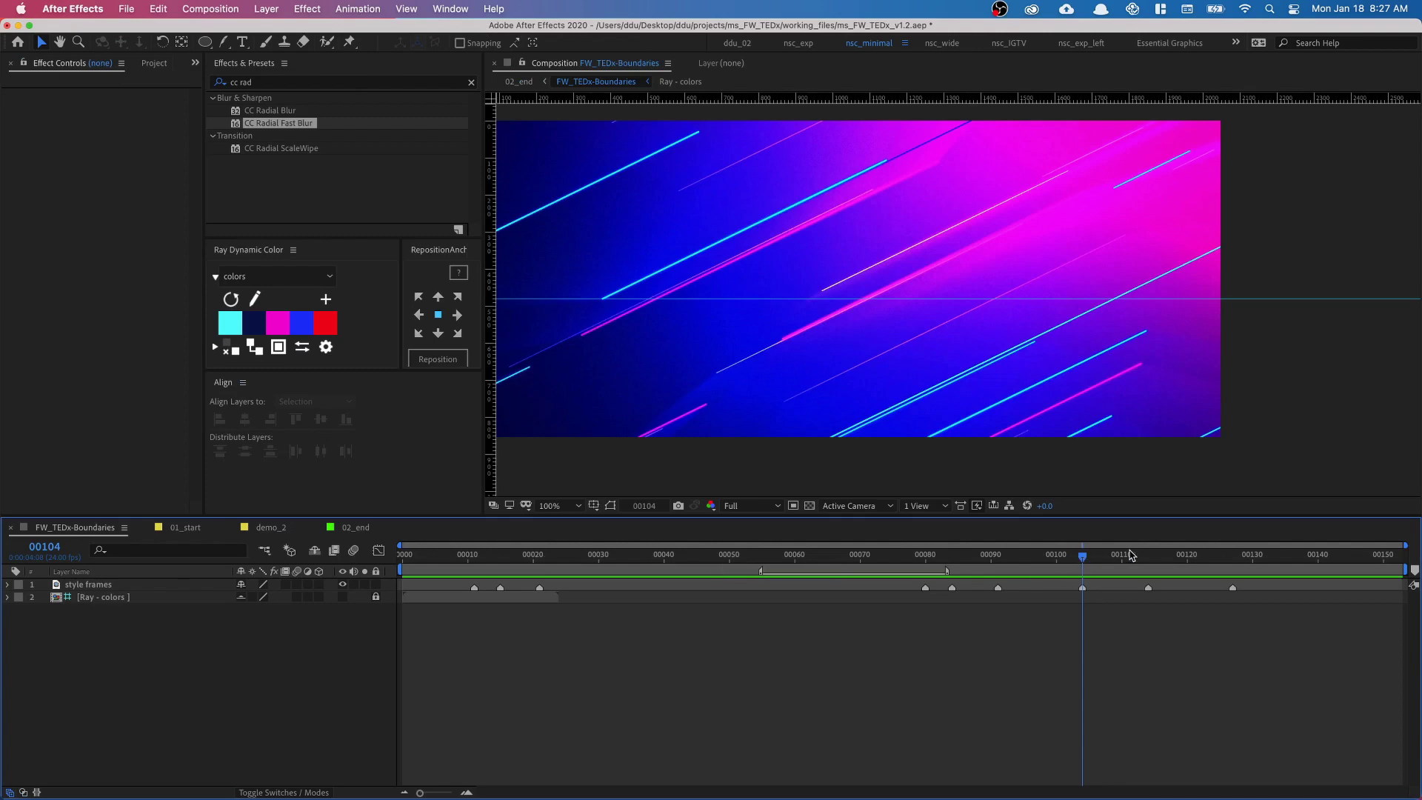
{"action": "mouse_move", "coordinate": [1080, 560]}
{"action": "left_mouse_down"}
{"action": "mouse_move", "coordinate": [1016, 557]}
{"action": "mouse_move", "coordinate": [1064, 557]}
{"action": "left_mouse_up"}
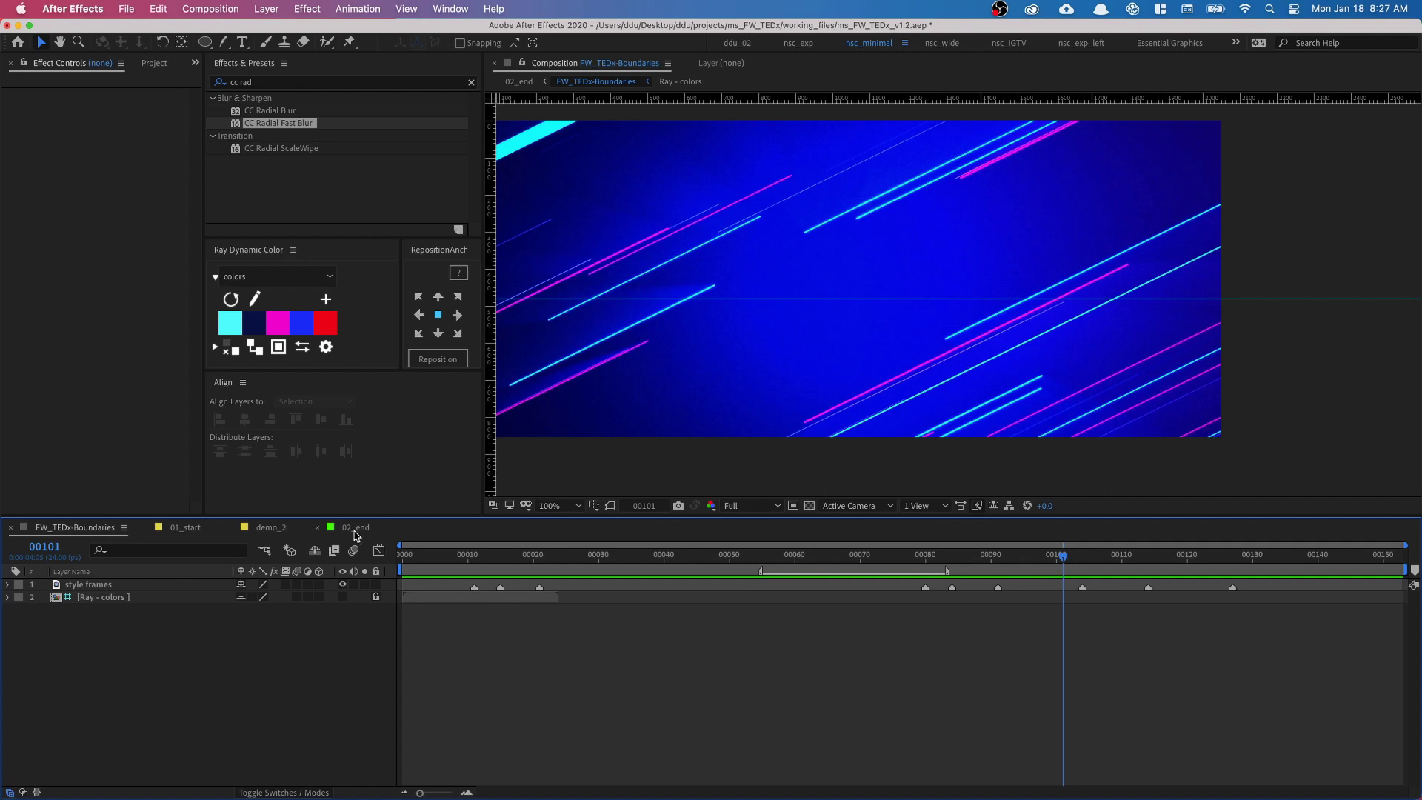
{"action": "left_click", "coordinate": [271, 528]}
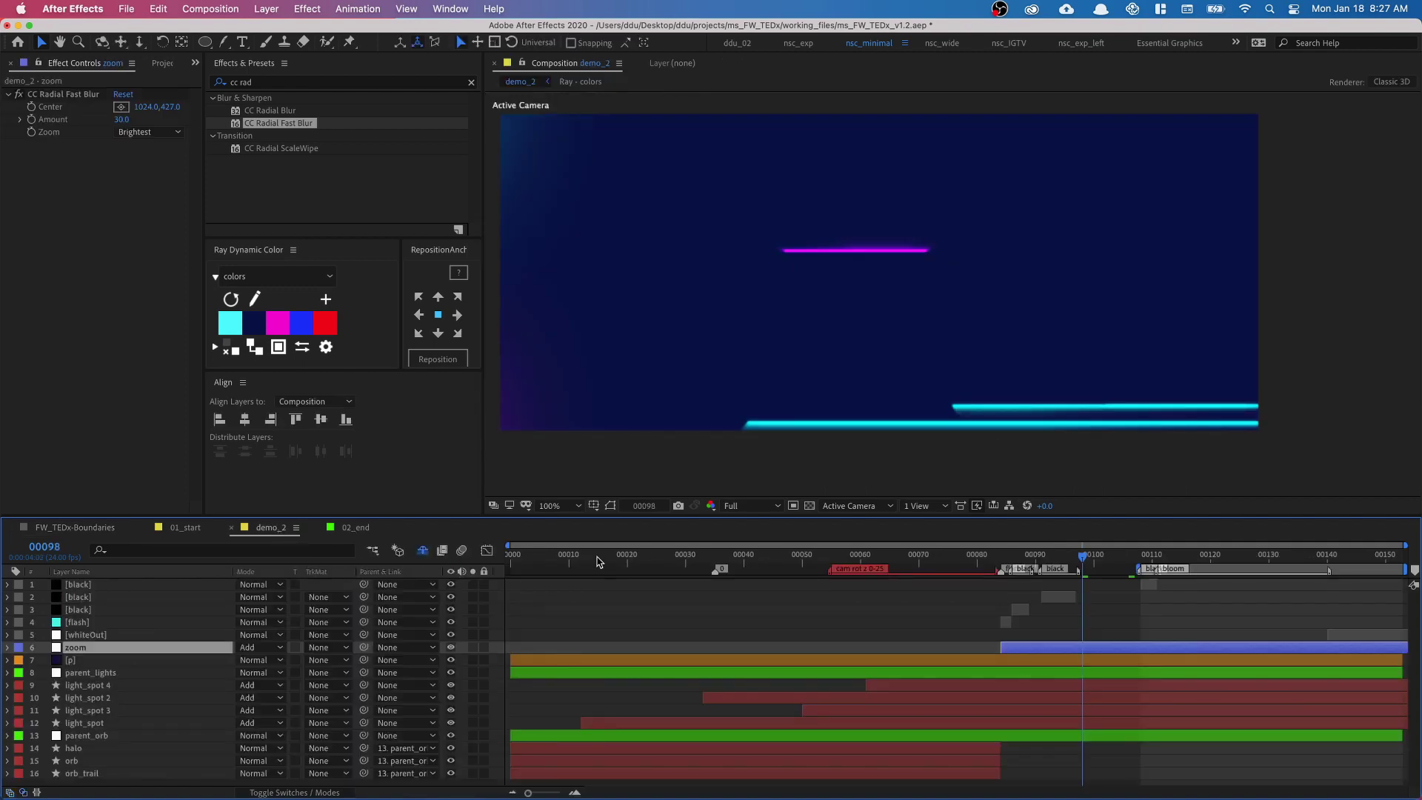
Create a comp-size solid named circle with the deep blue colour 000484
{"action": "key", "text": "super+y"}
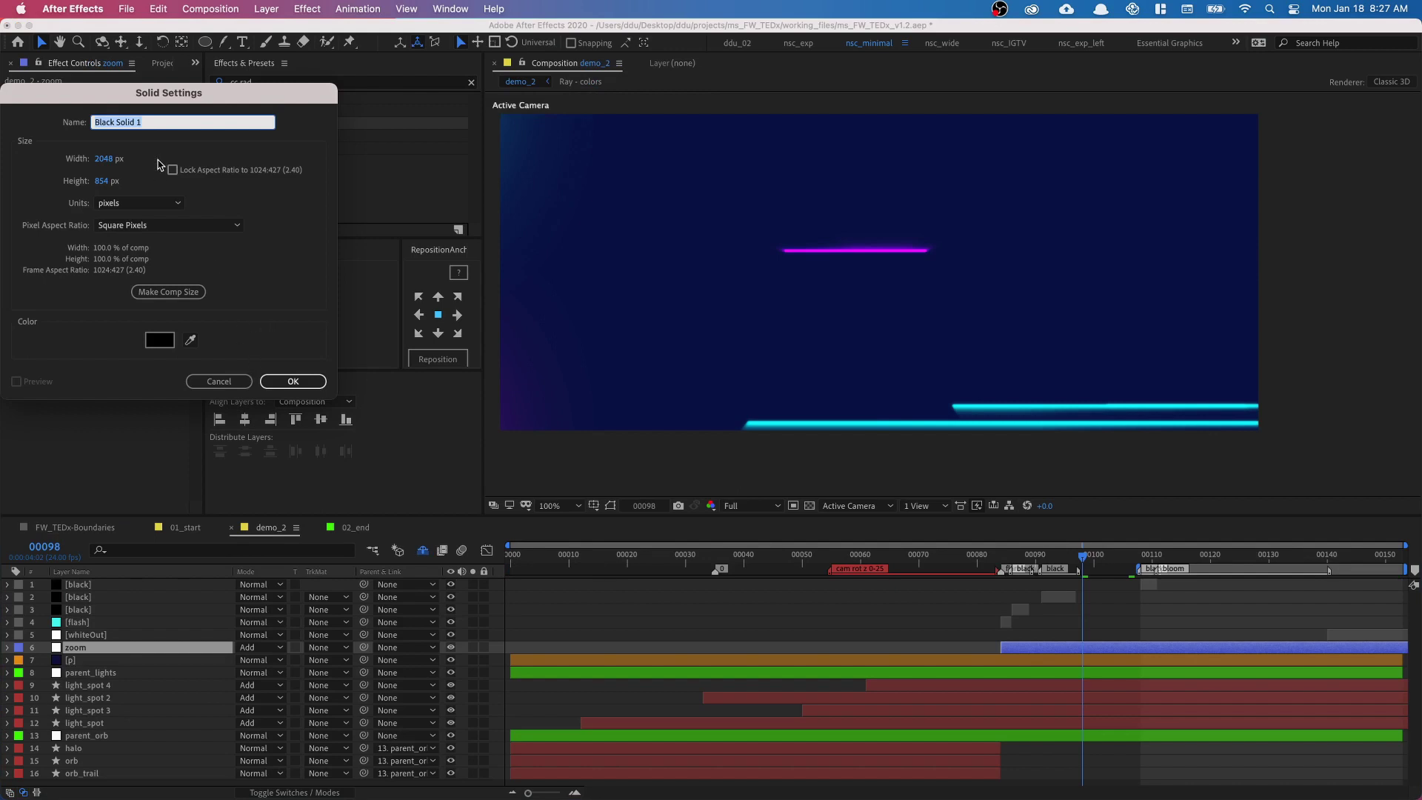
{"action": "type", "text": "circle"}
{"action": "left_click", "coordinate": [159, 340]}
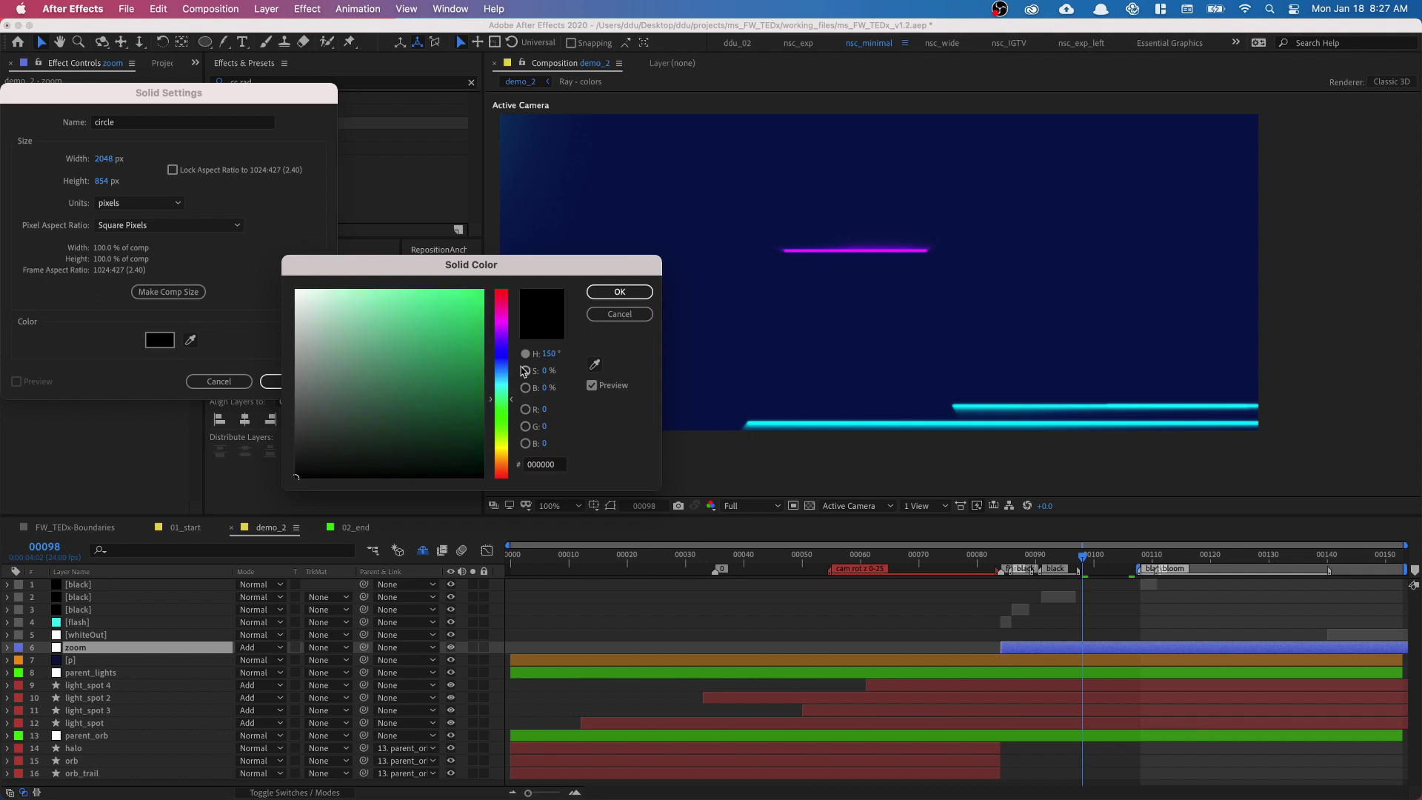
{"action": "left_click", "coordinate": [502, 353]}
{"action": "left_click_drag", "start_coordinate": [465, 340], "coordinate": [483, 380]}
{"action": "left_click", "coordinate": [620, 292]}
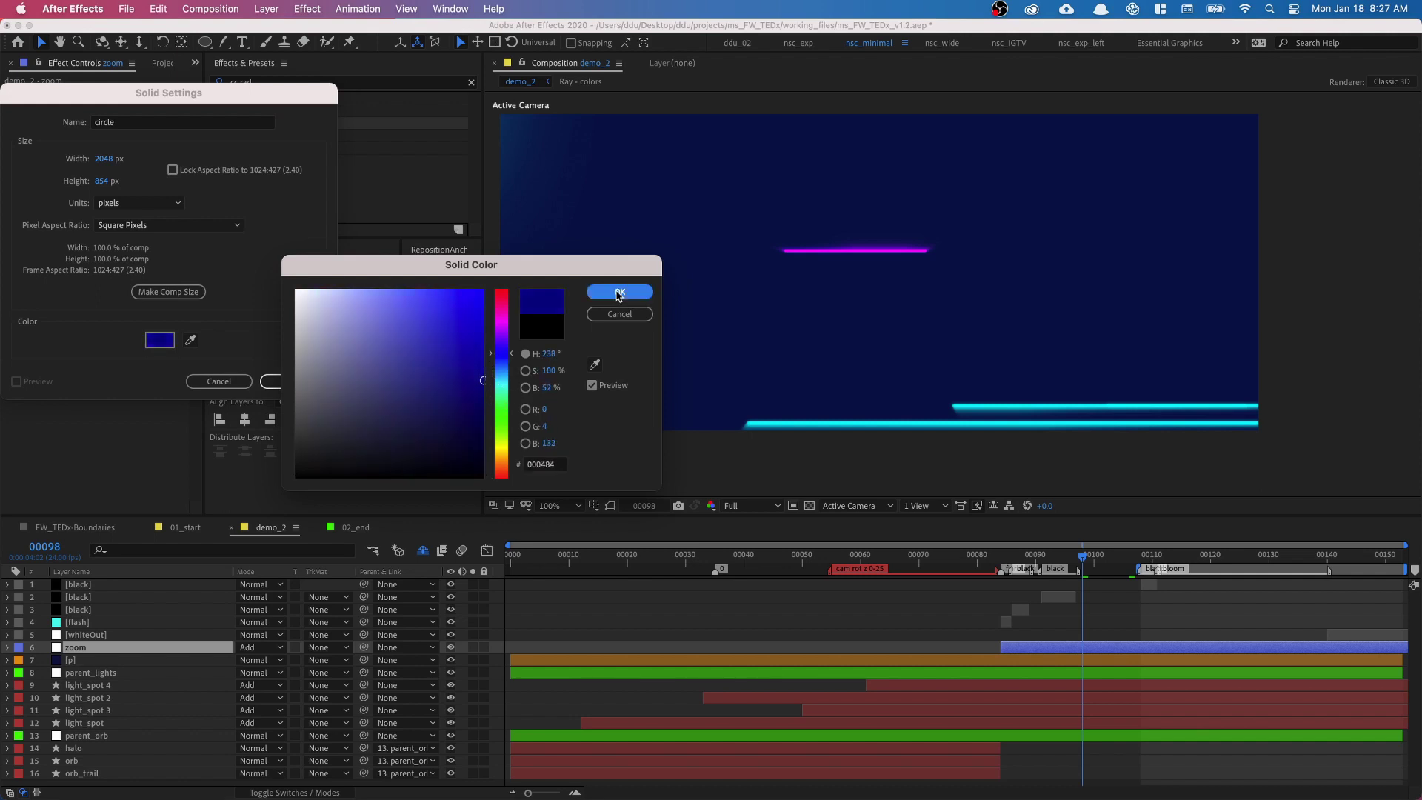
{"action": "left_click", "coordinate": [292, 380]}
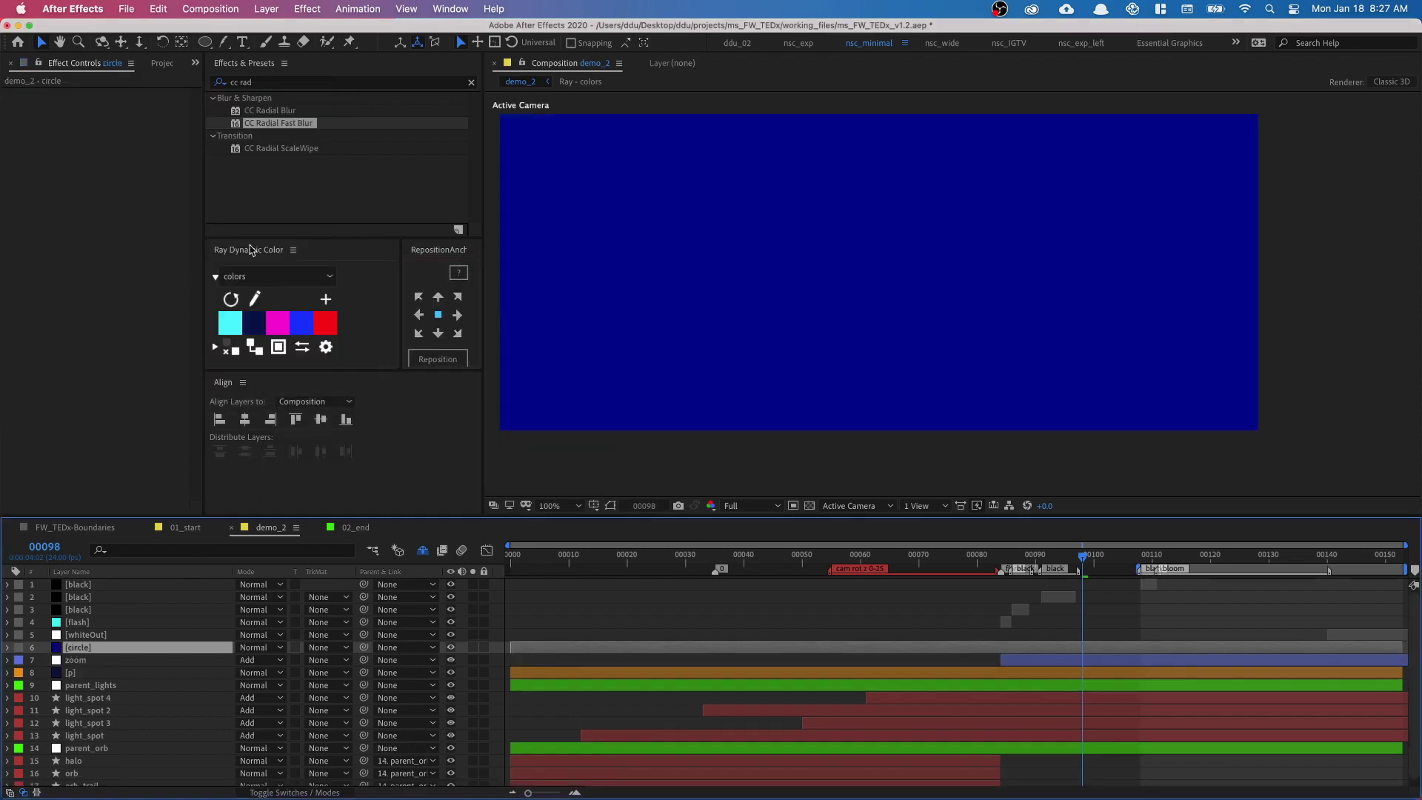
Mask the circle solid with a large circle centred in the frame and move the layer to the bottom of the stack
{"action": "left_click", "coordinate": [205, 42]}
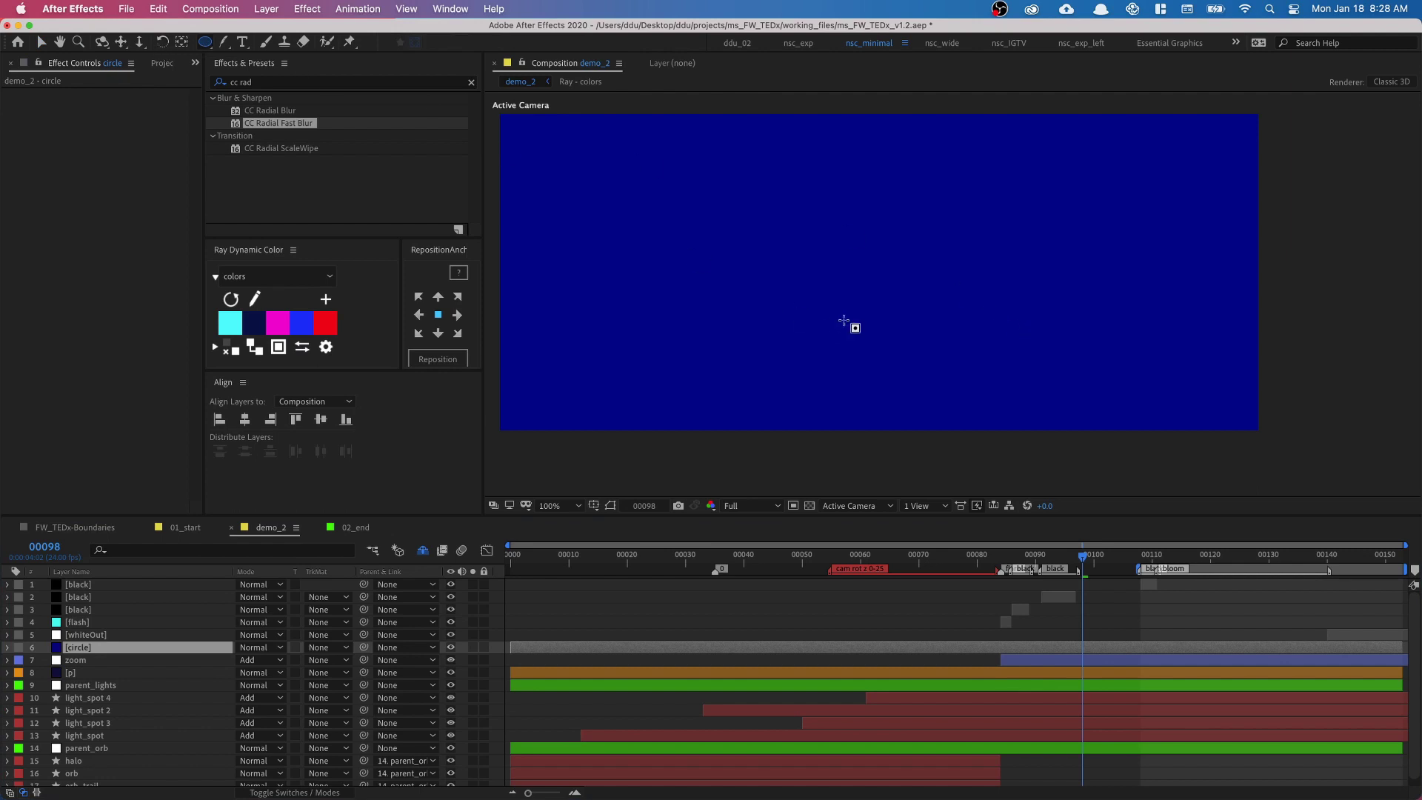
{"action": "key", "text": "apostrophe"}
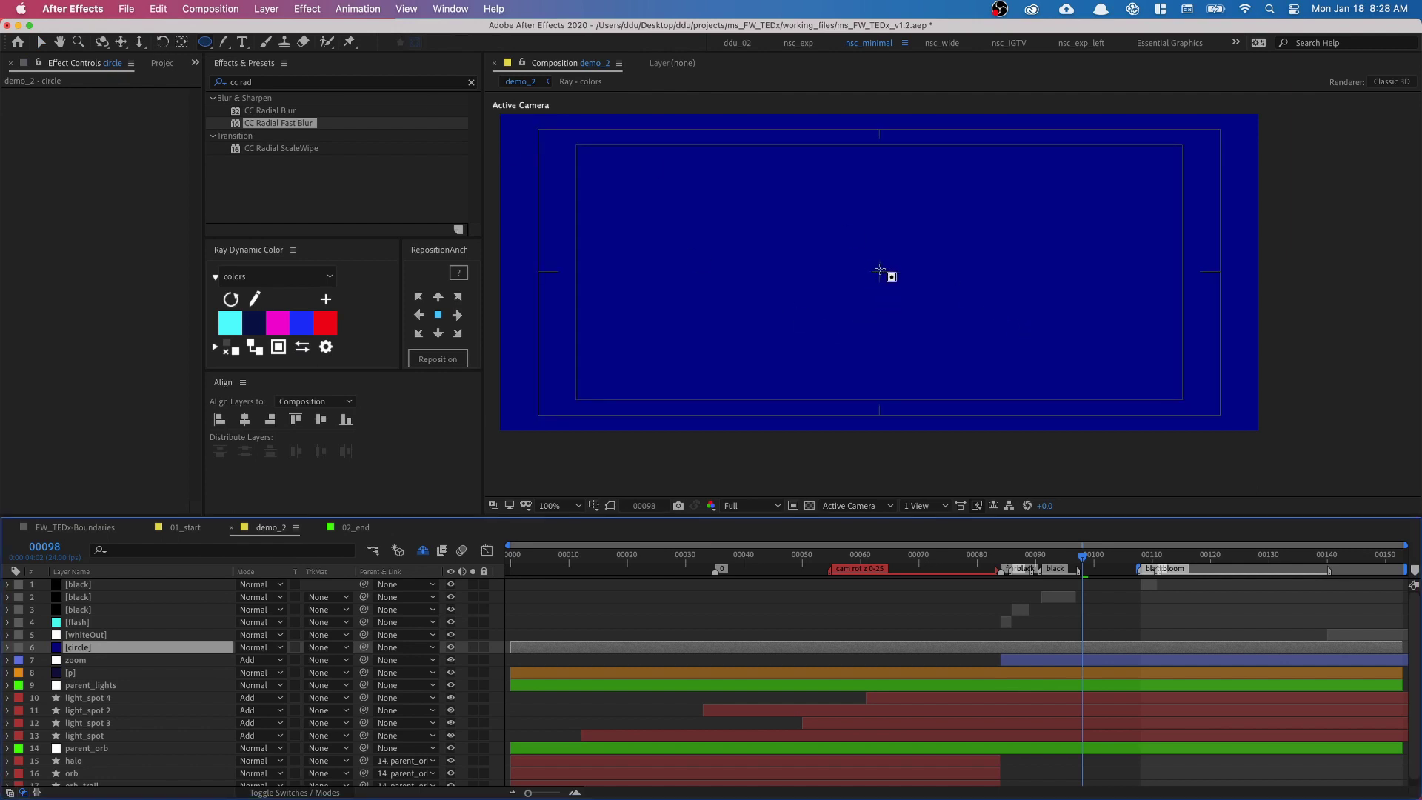
{"action": "mouse_move", "coordinate": [880, 271]}
{"action": "left_mouse_down"}
{"action": "mouse_move", "coordinate": [956, 343]}
{"action": "mouse_move", "coordinate": [956, 365]}
{"action": "mouse_move", "coordinate": [1017, 375]}
{"action": "mouse_move", "coordinate": [963, 400]}
{"action": "mouse_move", "coordinate": [961, 320]}
{"action": "mouse_move", "coordinate": [1009, 360]}
{"action": "mouse_move", "coordinate": [951, 360]}
{"action": "mouse_move", "coordinate": [993, 389]}
{"action": "mouse_move", "coordinate": [928, 354]}
{"action": "mouse_move", "coordinate": [1031, 378]}
{"action": "mouse_move", "coordinate": [1096, 444]}
{"action": "mouse_move", "coordinate": [977, 393]}
{"action": "mouse_move", "coordinate": [990, 384]}
{"action": "mouse_move", "coordinate": [933, 389]}
{"action": "mouse_move", "coordinate": [972, 391]}
{"action": "left_mouse_up"}
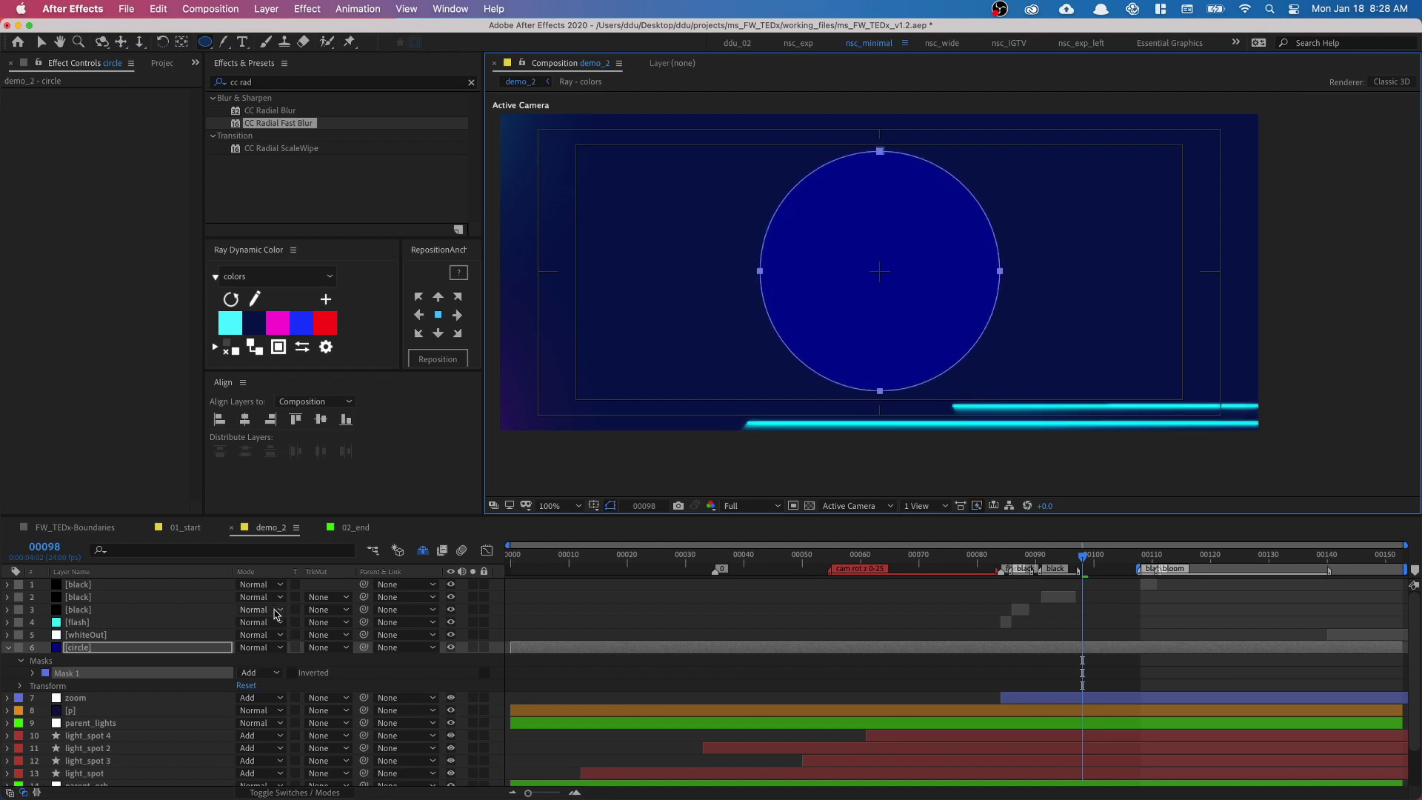
{"action": "left_click", "coordinate": [7, 647]}
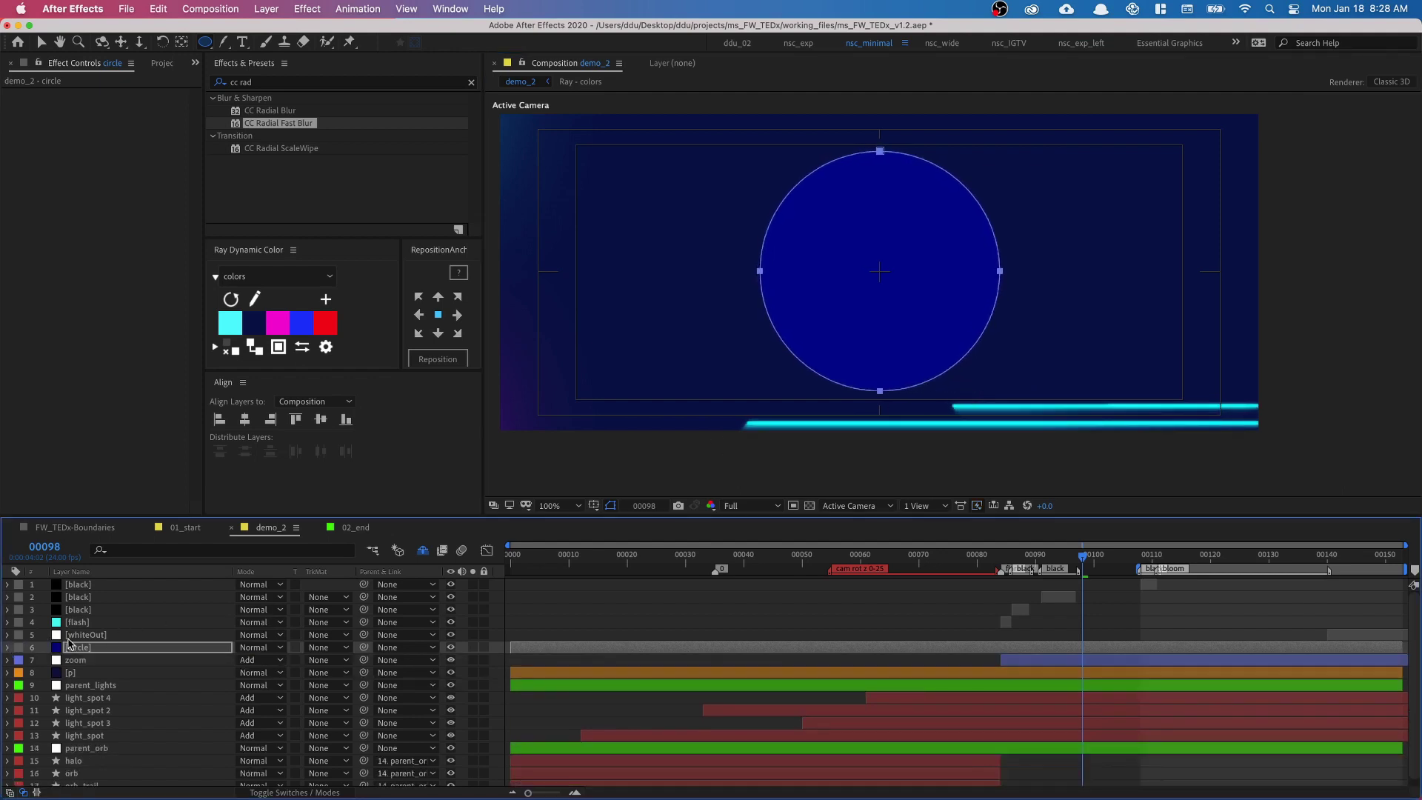
{"action": "left_click_drag", "start_coordinate": [76, 653], "coordinate": [99, 781]}
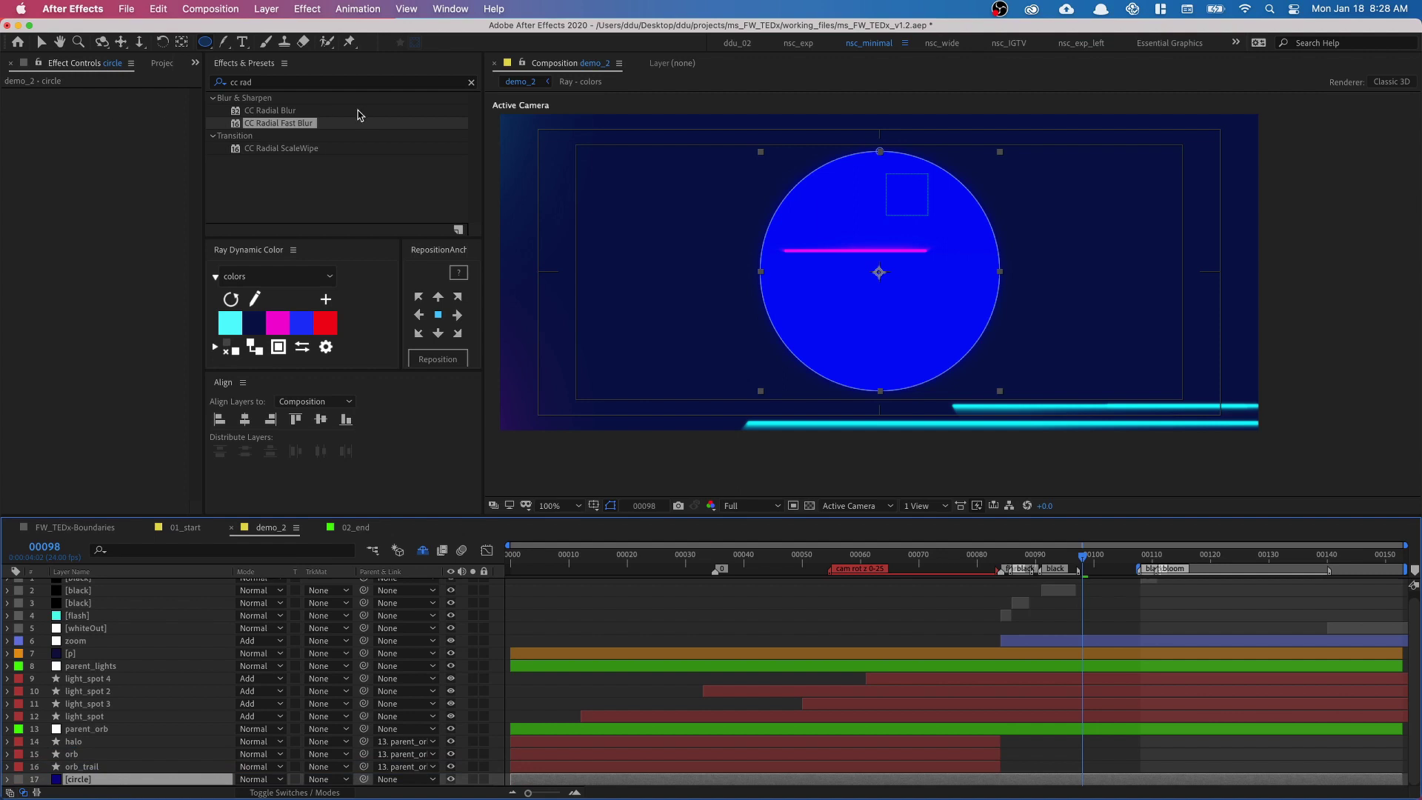
Apply CC Radial Fast Blur to the circle layer with zoom Brightest and amount 60, and hide the safe-area guides
{"action": "double_click", "coordinate": [279, 123]}
{"action": "left_click", "coordinate": [148, 132]}
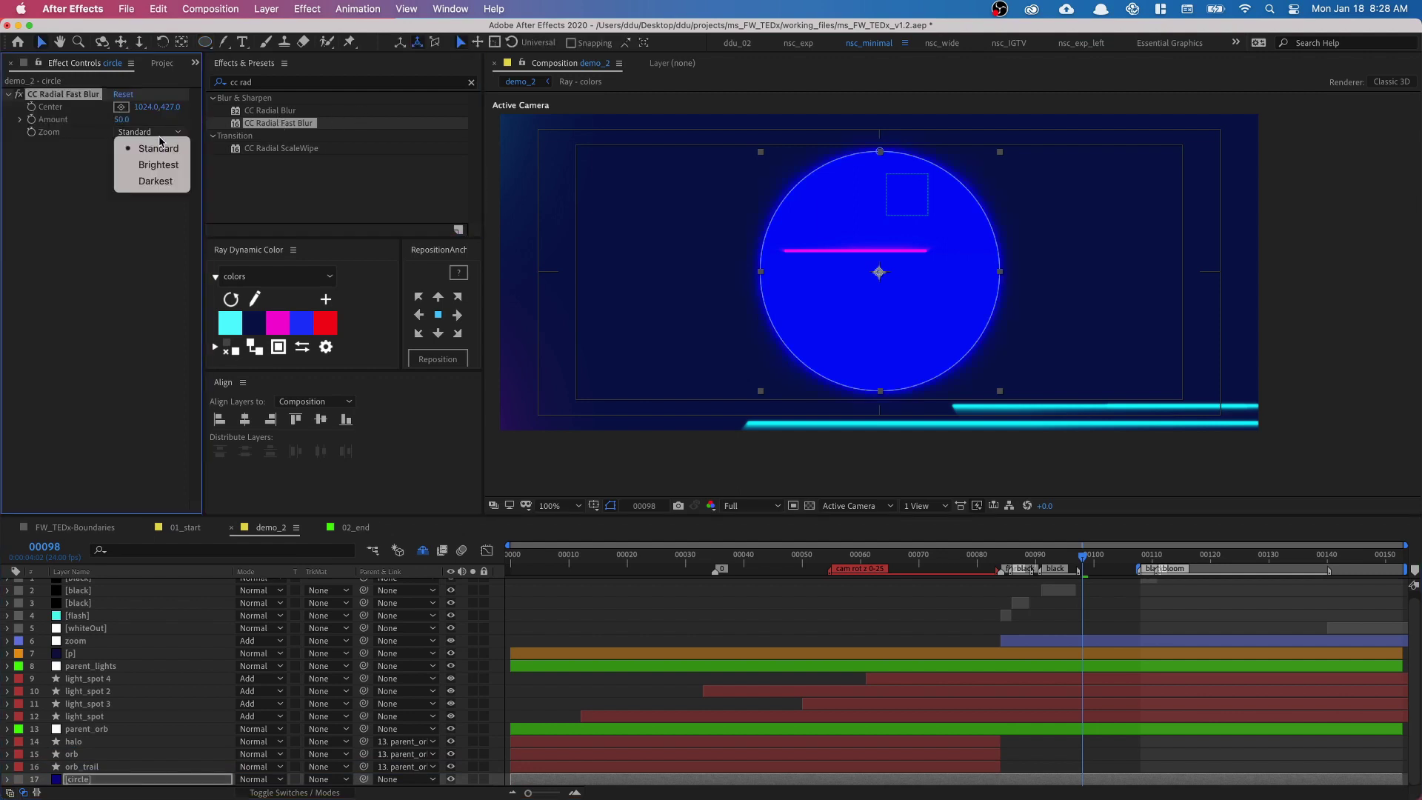
{"action": "left_click", "coordinate": [141, 160]}
{"action": "left_click", "coordinate": [123, 120]}
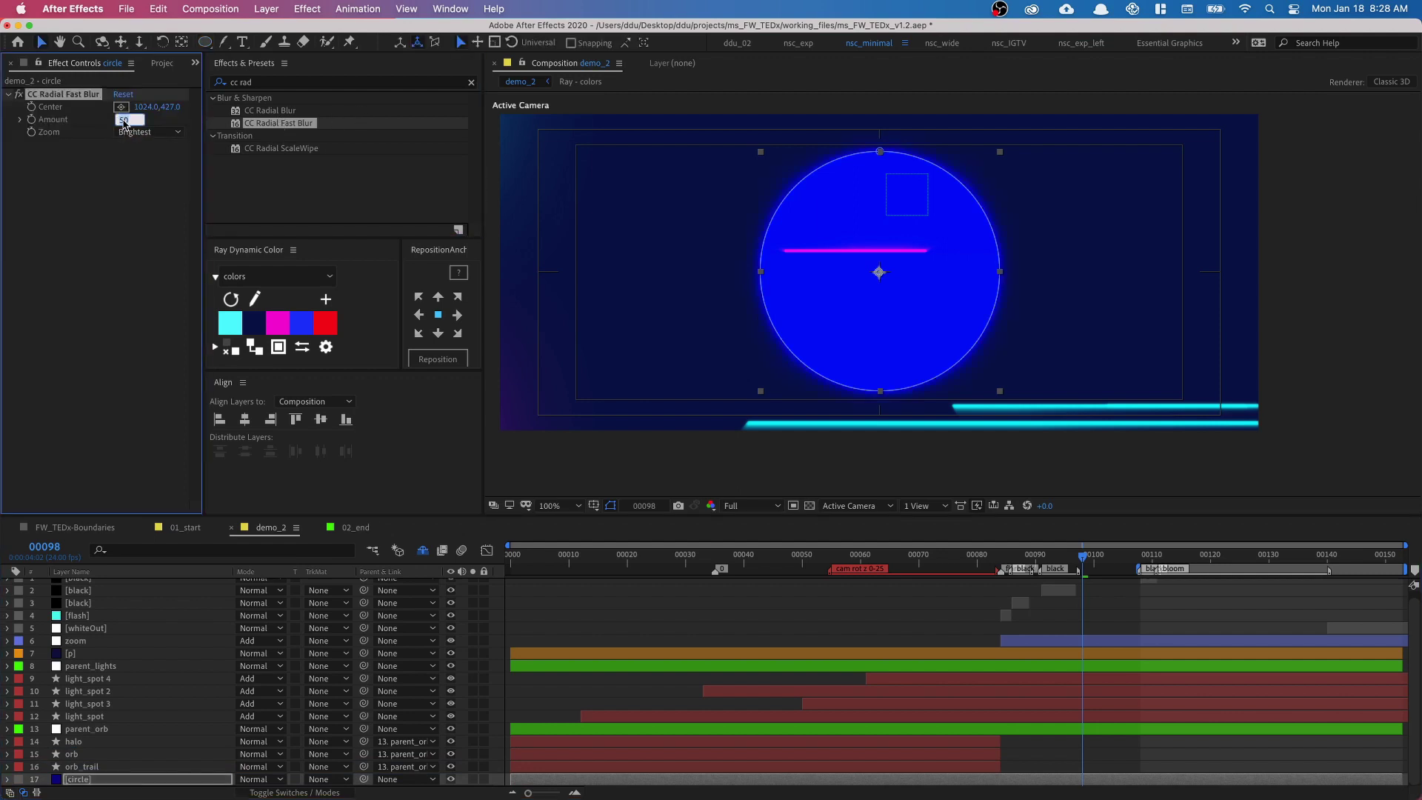
{"action": "type", "text": "60"}
{"action": "key", "text": "Return"}
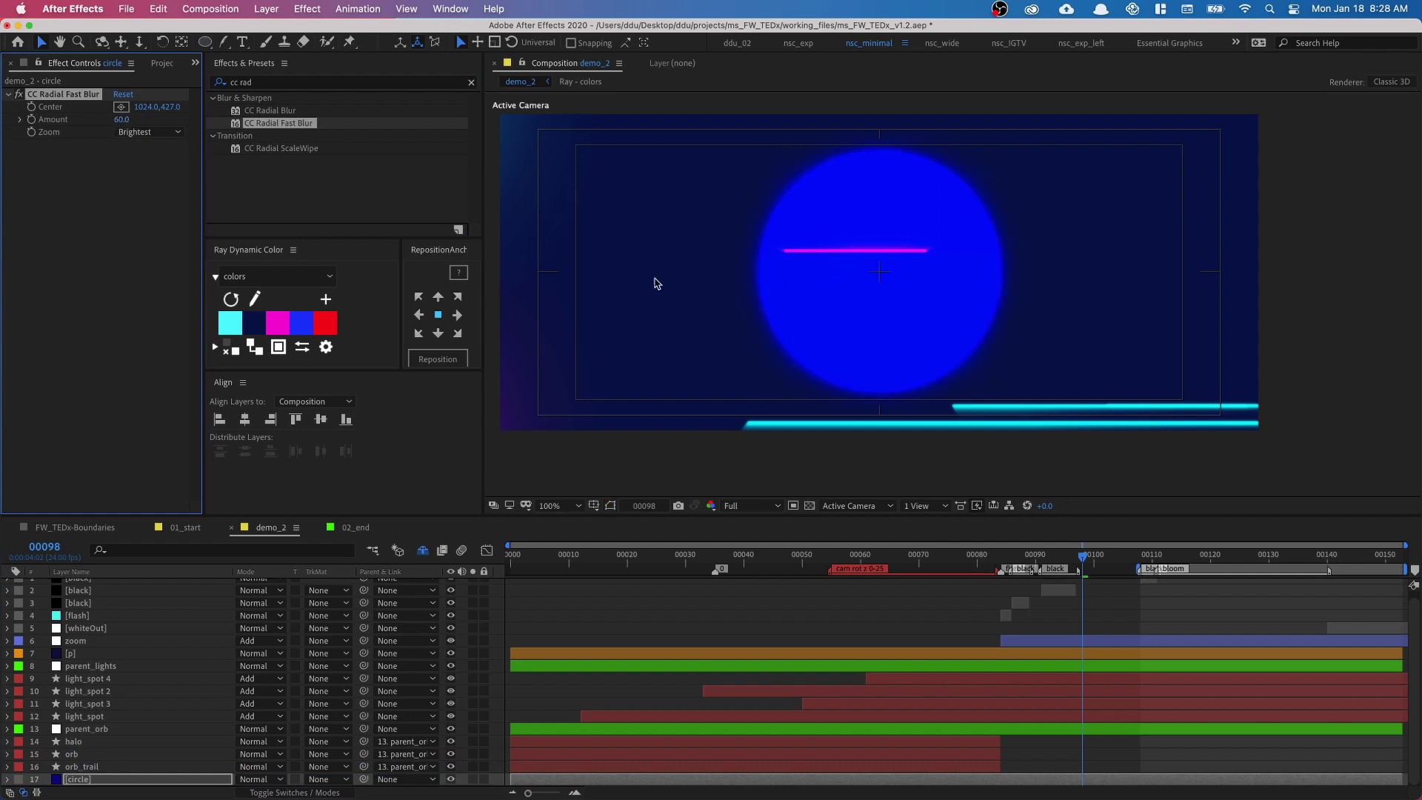
{"action": "key", "text": "apostrophe"}
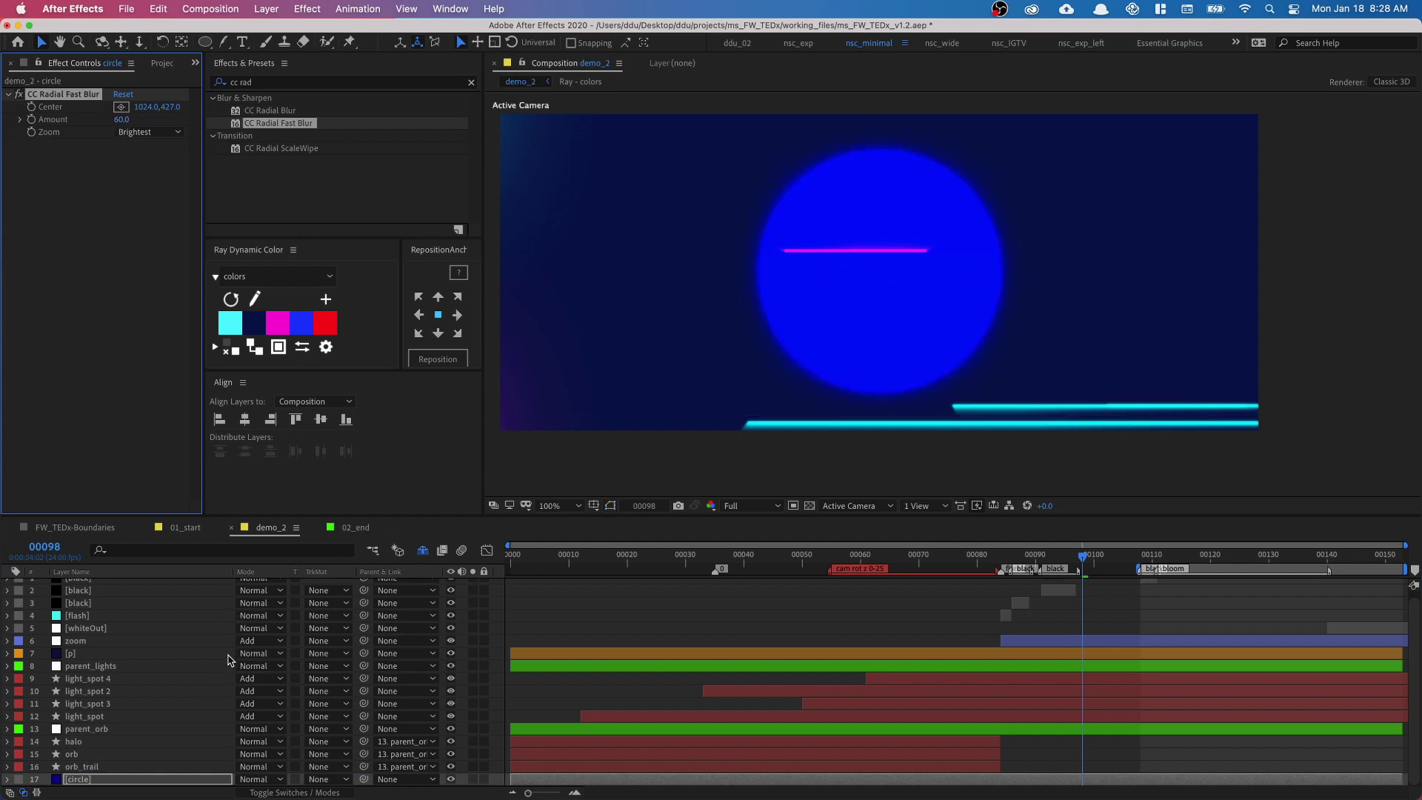
Set the circle layer's mask feather to 150 pixels
{"action": "left_click", "coordinate": [171, 780]}
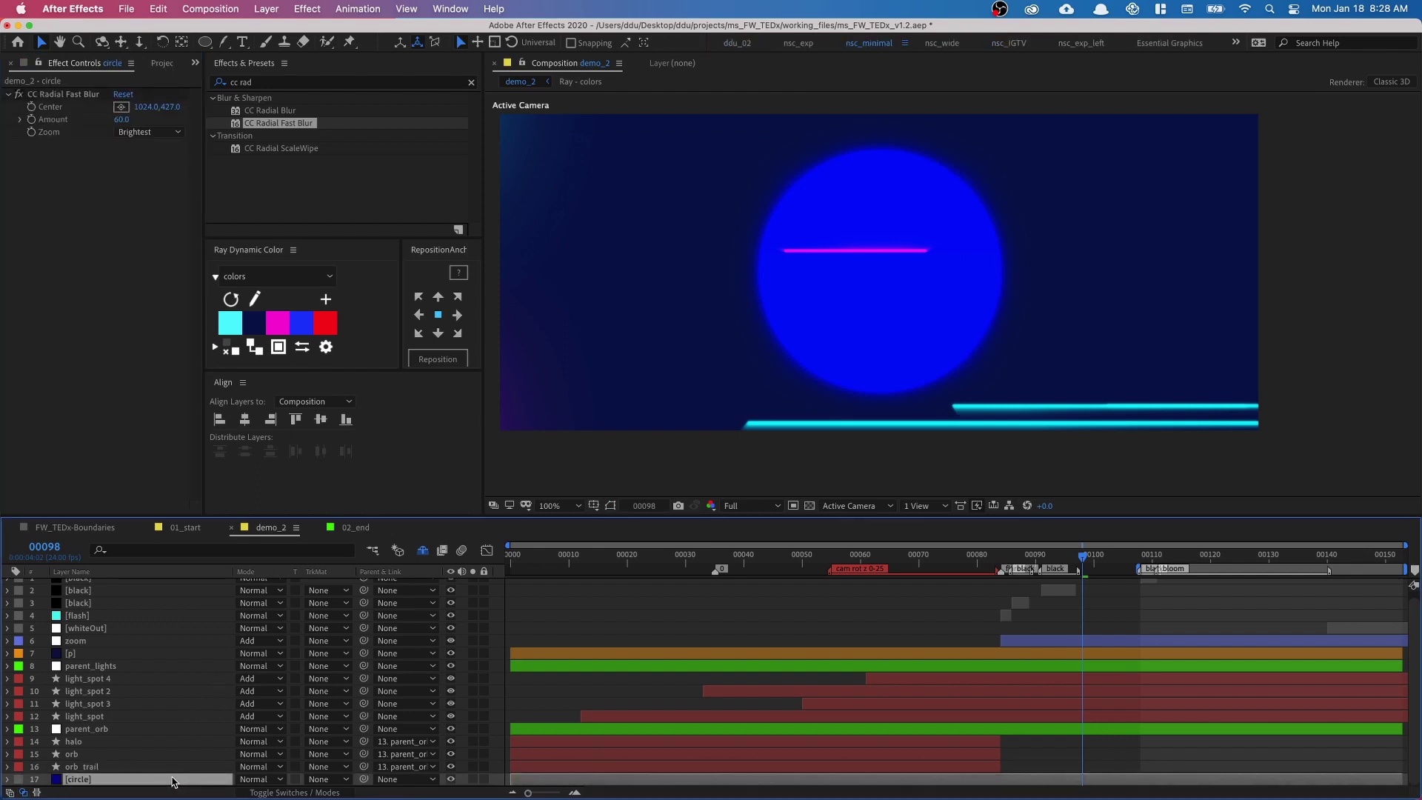
{"action": "key", "text": "m"}
{"action": "key", "text": "m"}
{"action": "key", "text": "m"}
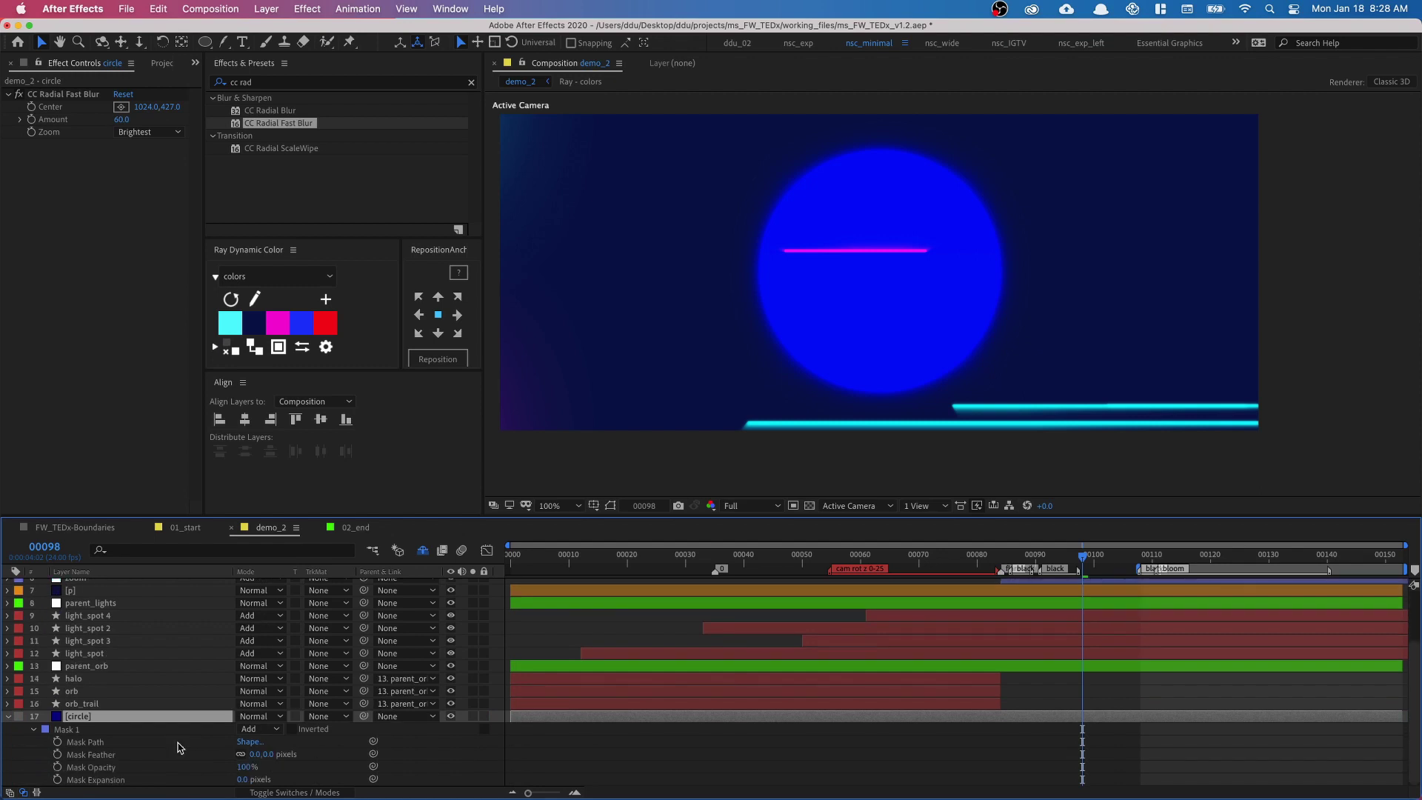
{"action": "left_click_drag", "start_coordinate": [257, 754], "coordinate": [299, 756]}
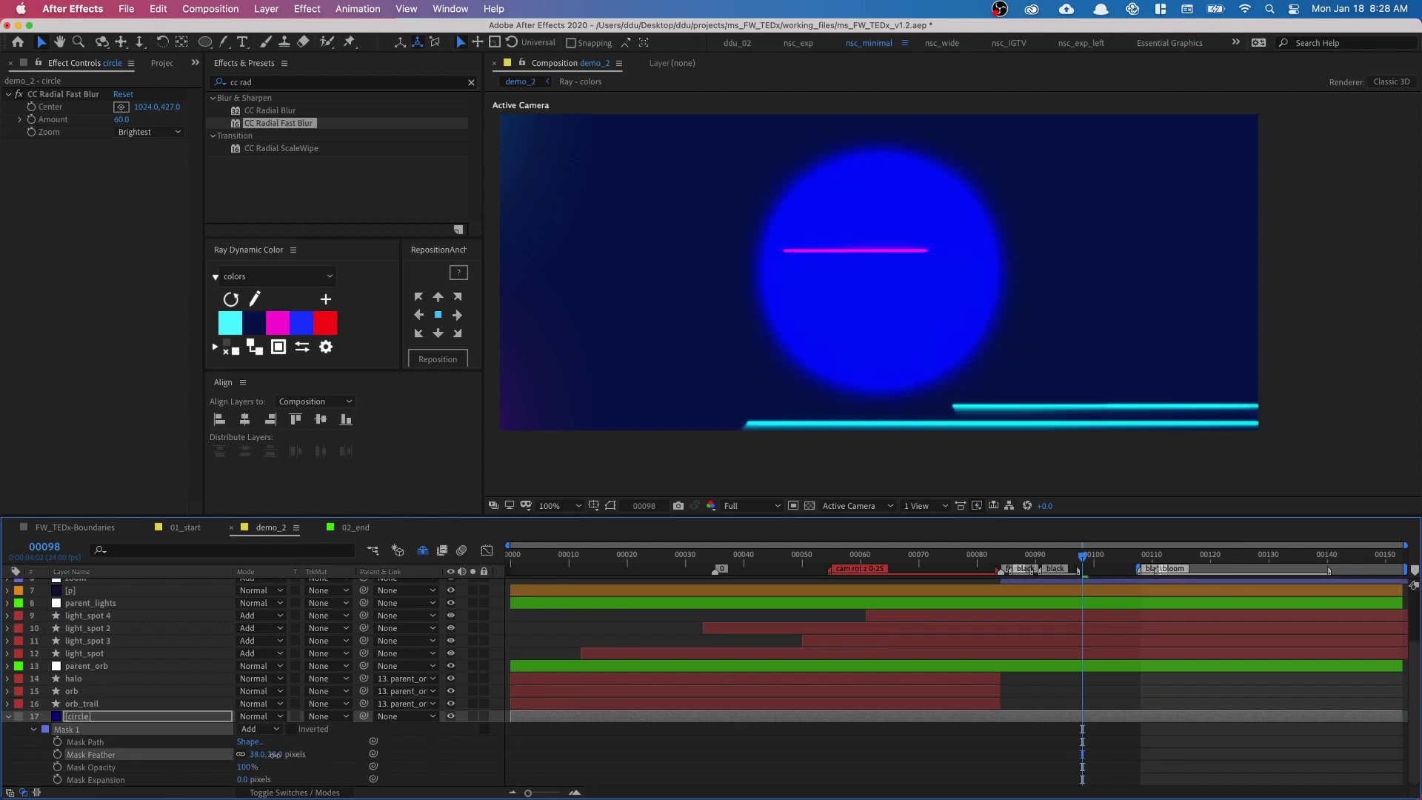
{"action": "left_click", "coordinate": [278, 755]}
{"action": "type", "text": "150"}
{"action": "key", "text": "Return"}
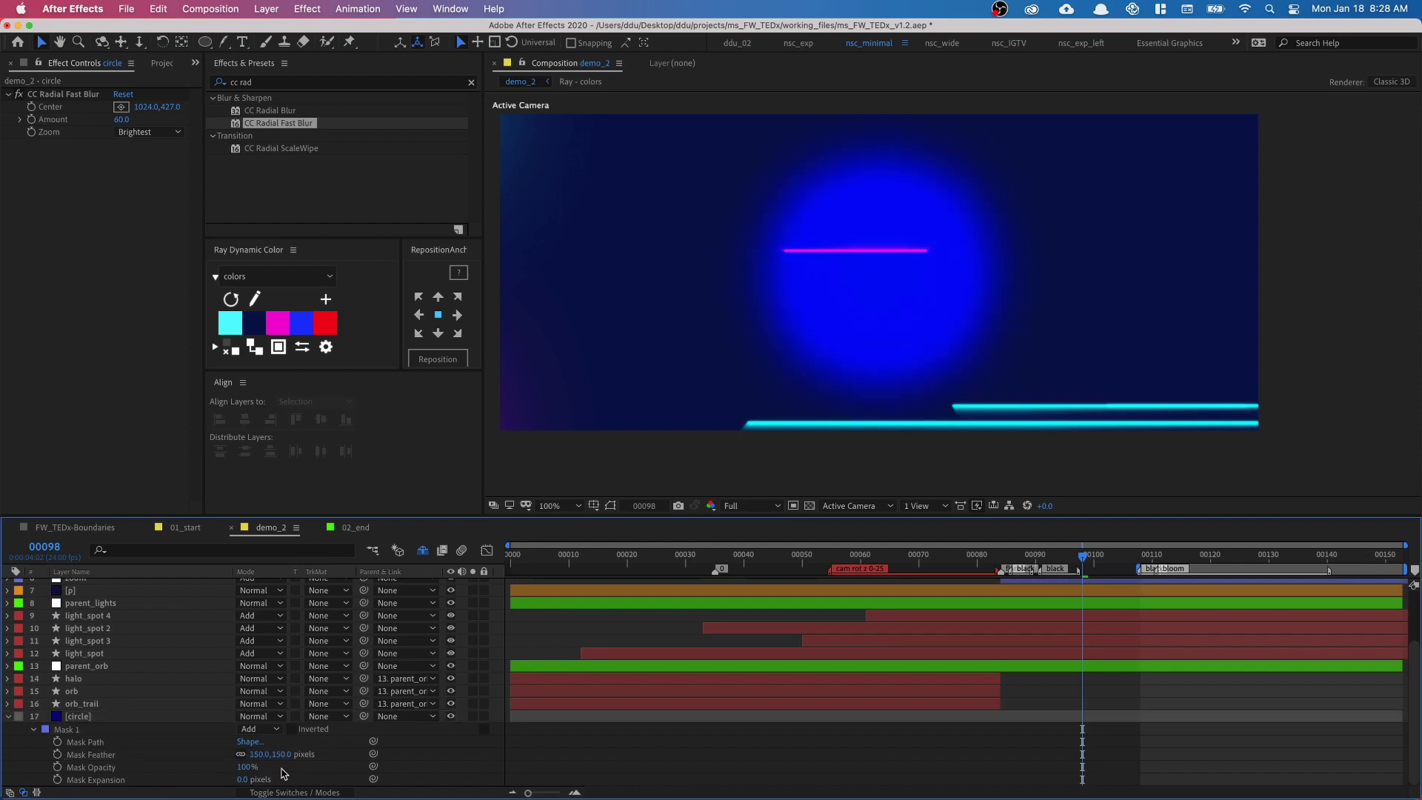
Set the circle layer's mask expansion to 125 pixels
{"action": "left_click_drag", "start_coordinate": [244, 779], "coordinate": [307, 778]}
{"action": "left_click", "coordinate": [246, 780]}
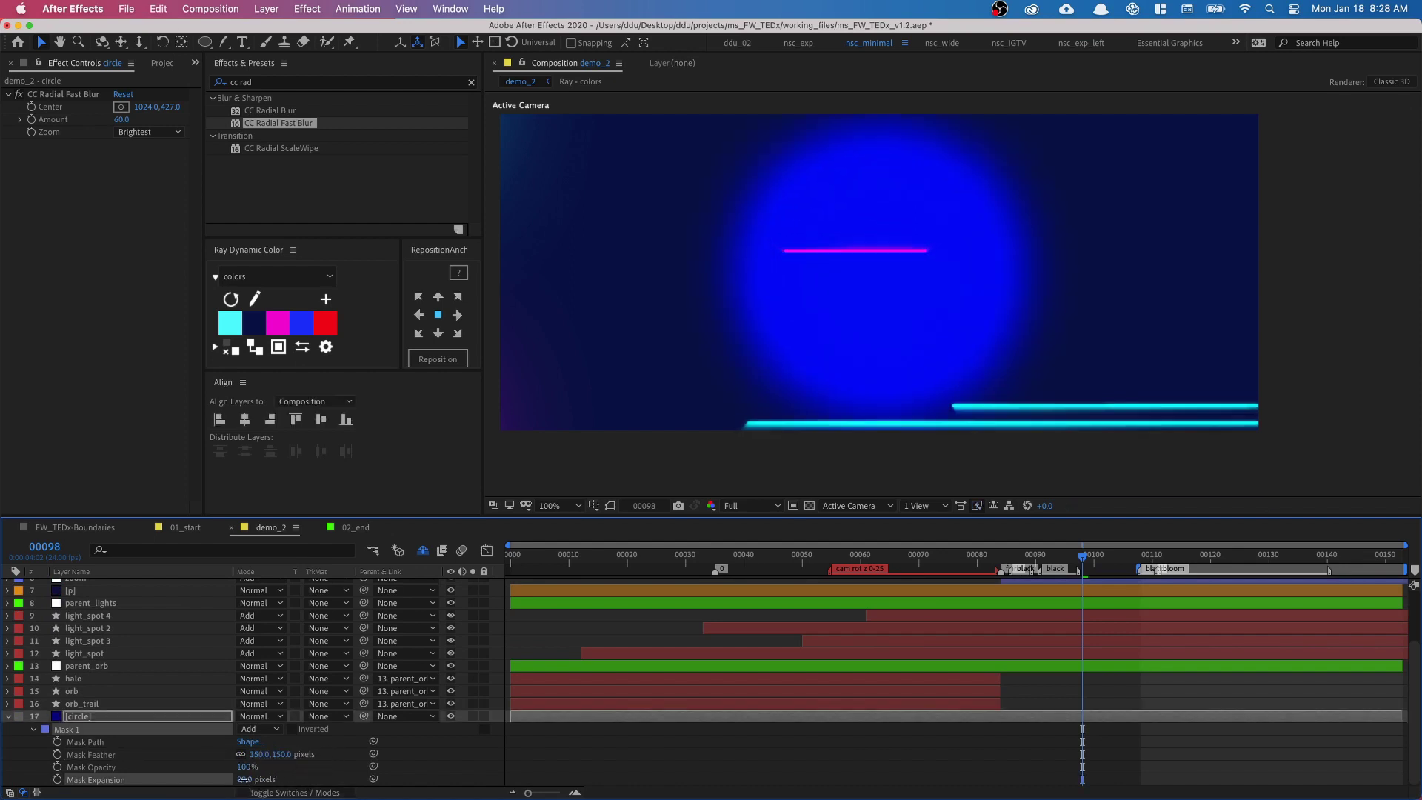
{"action": "type", "text": "125"}
{"action": "left_click", "coordinate": [300, 776]}
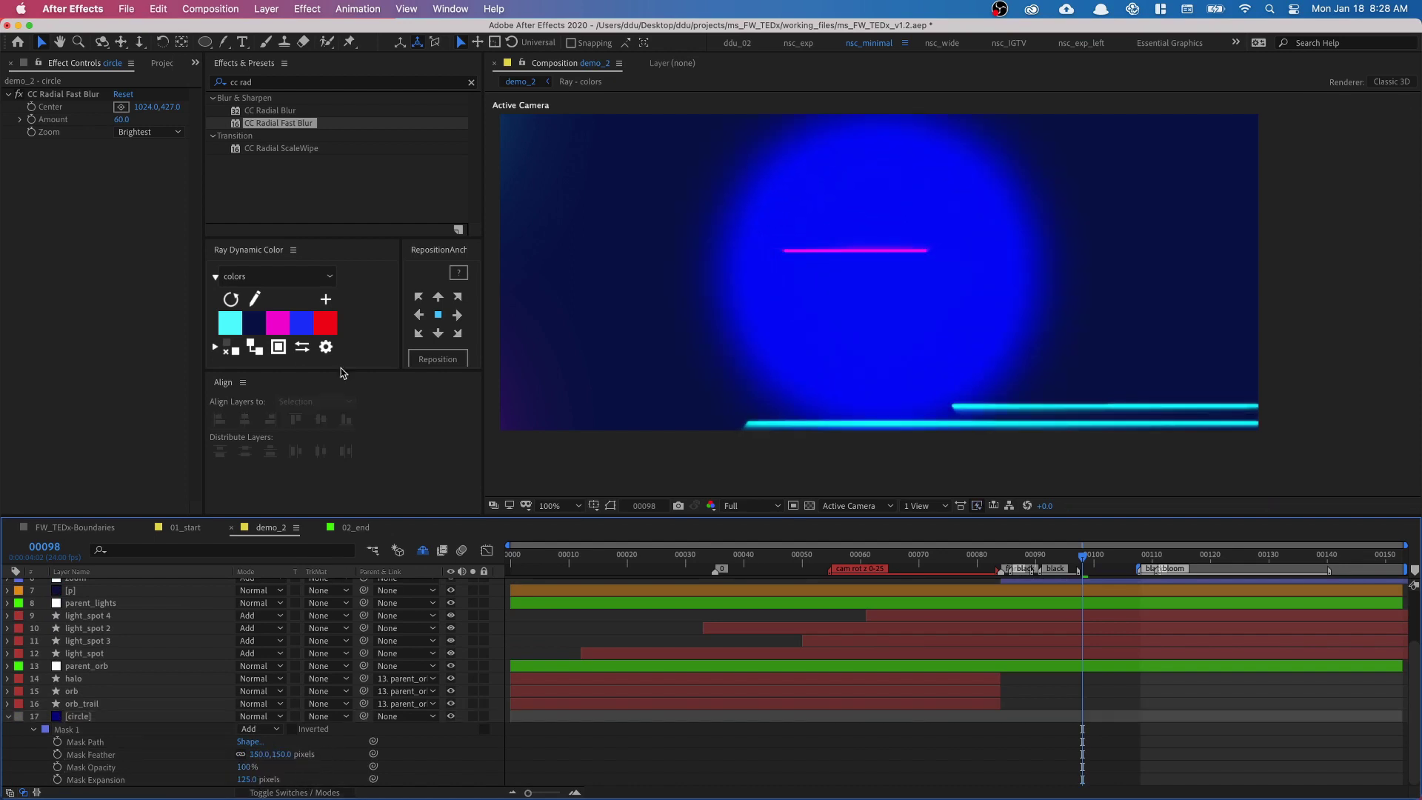
Try a duplicate CC Radial Fast Blur with amount 100 on the circle layer and remove it
{"action": "left_click", "coordinate": [57, 96]}
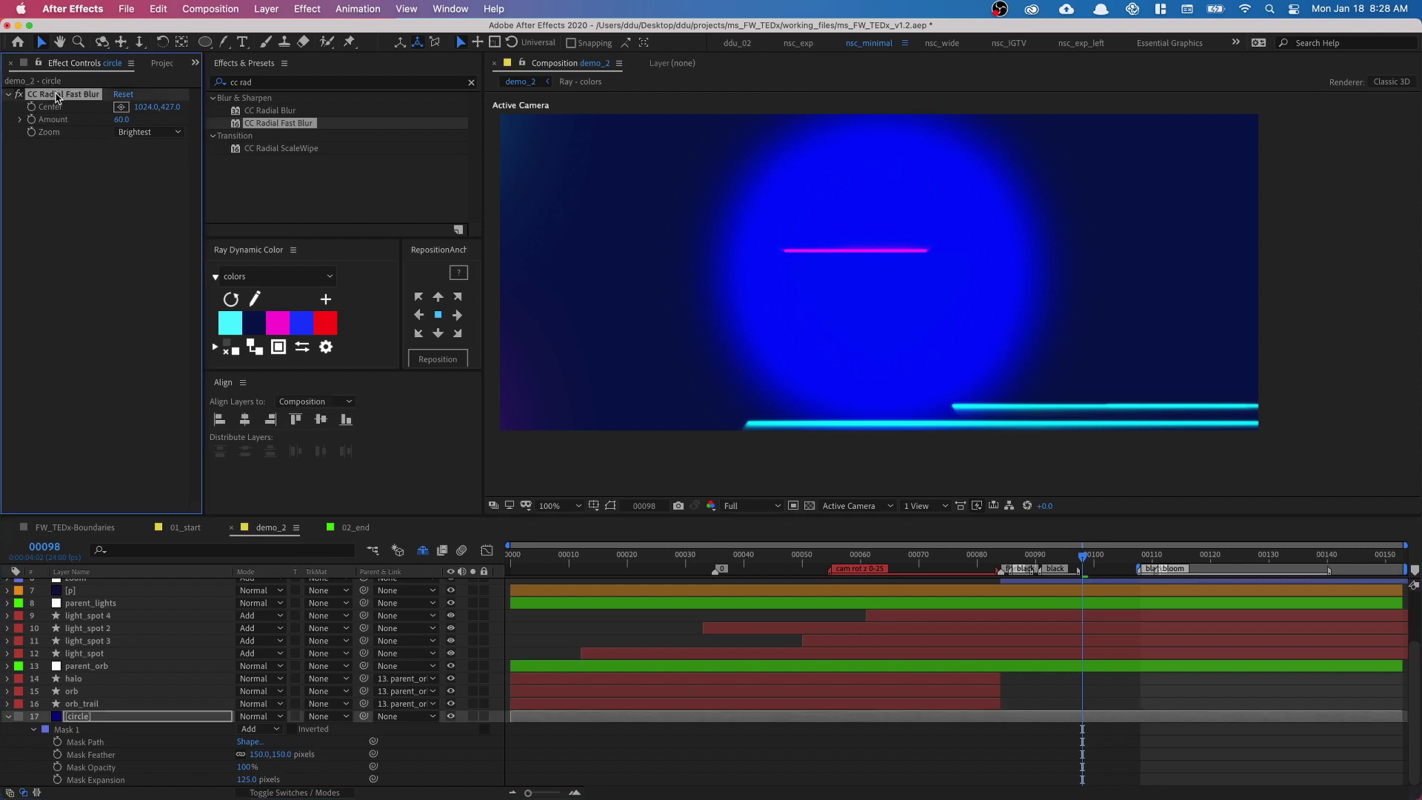
{"action": "key", "text": "super+d"}
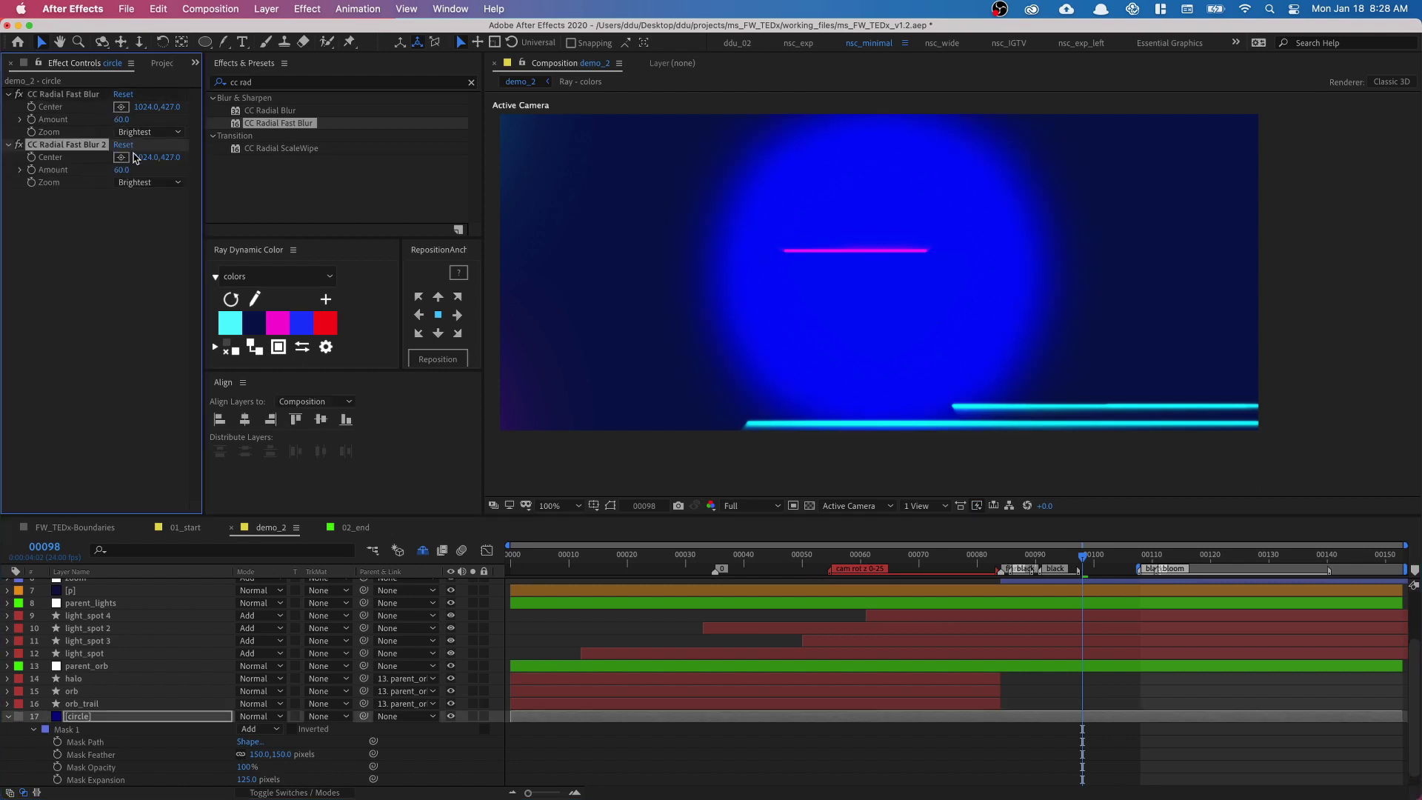
{"action": "left_click_drag", "start_coordinate": [120, 170], "coordinate": [196, 164]}
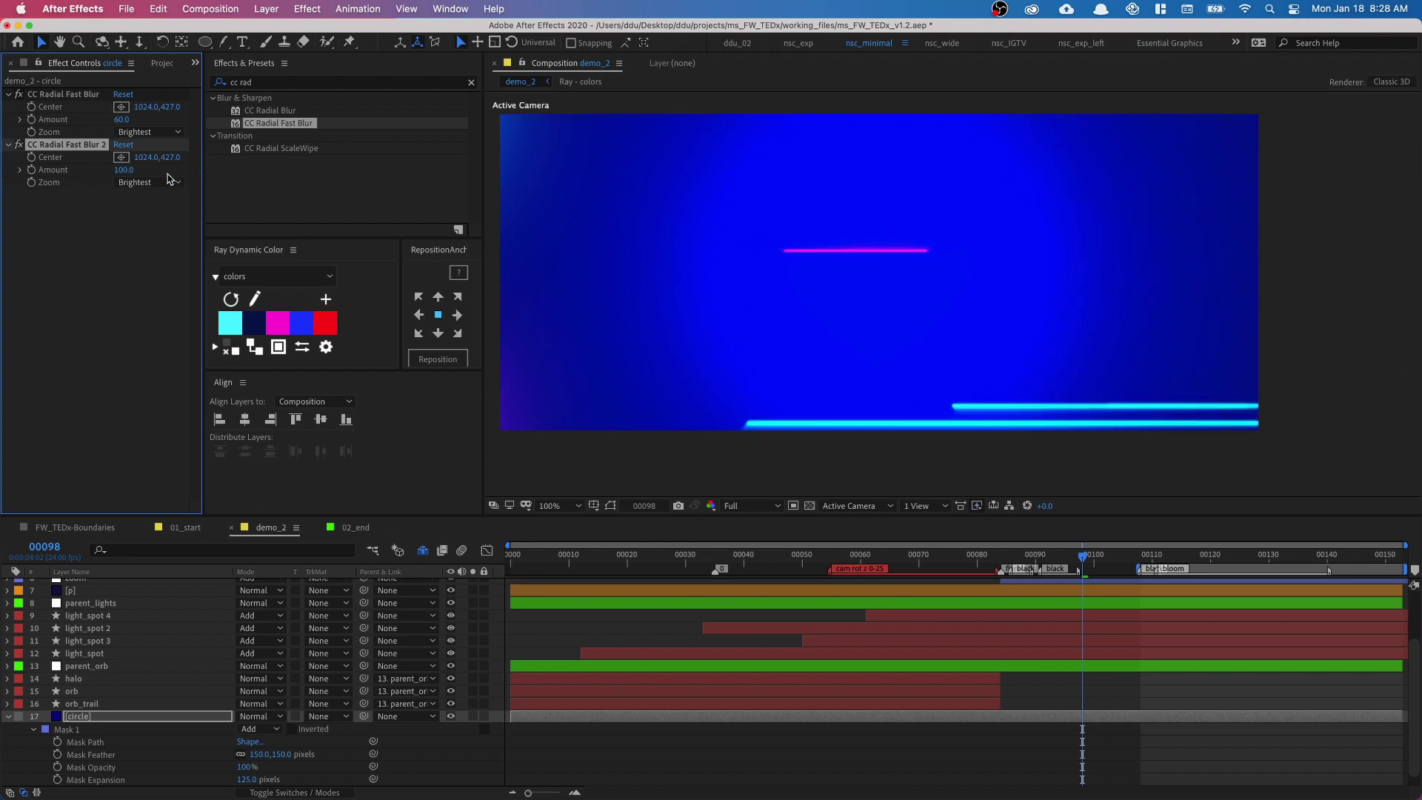
{"action": "key", "text": "super+z"}
{"action": "key", "text": "Delete"}
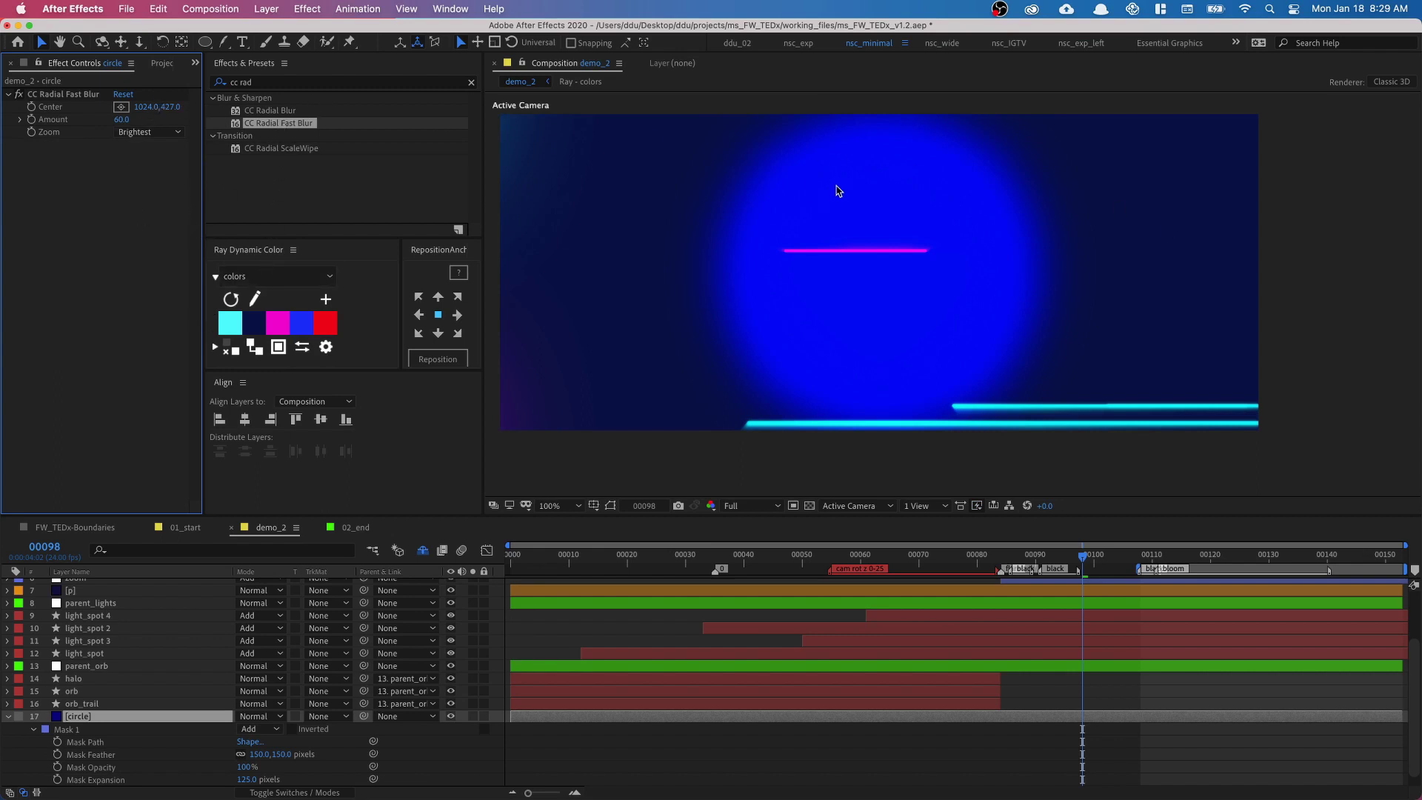
Add a Fill effect above the radial blur on the circle layer and set its colour to dark blue 001060
{"action": "left_click", "coordinate": [263, 83]}
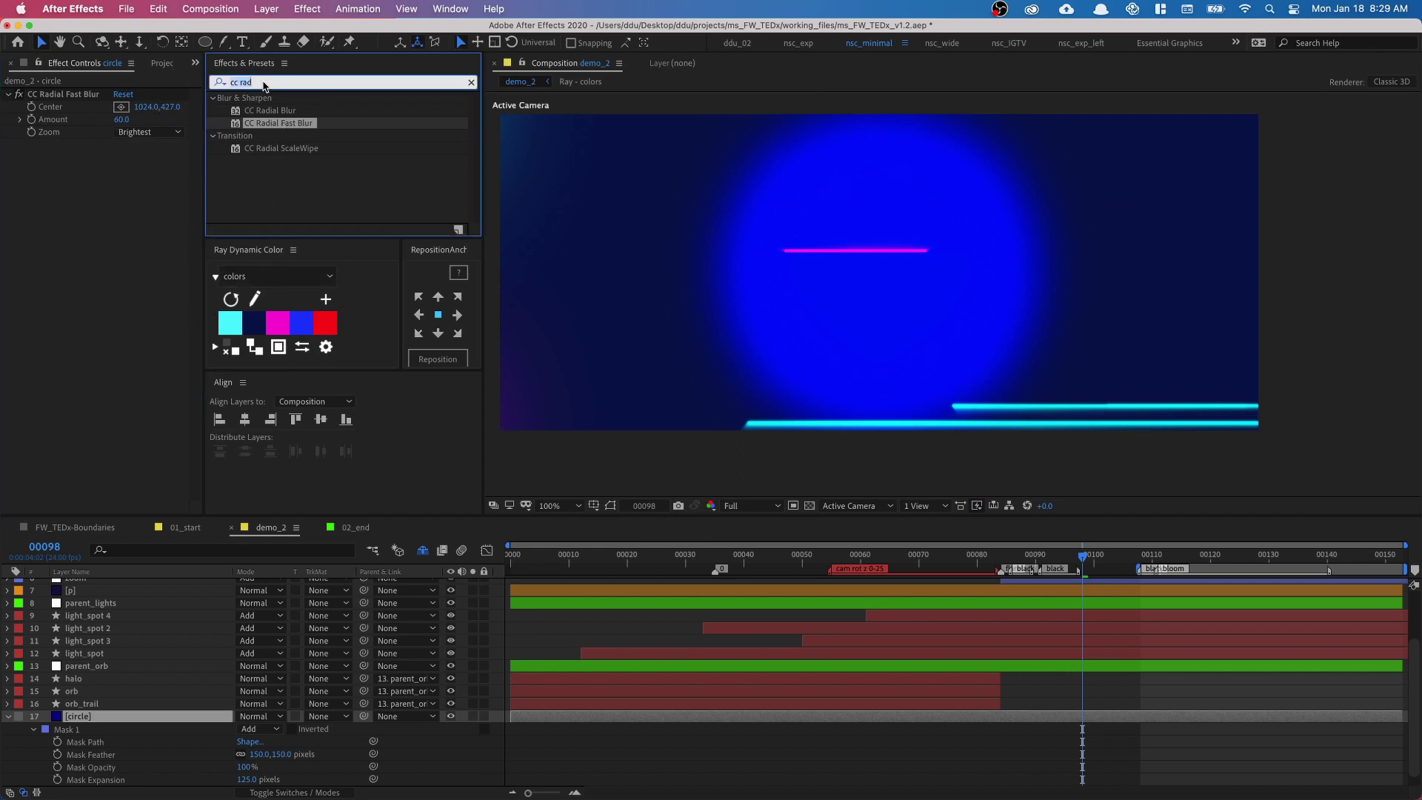
{"action": "type", "text": "fill"}
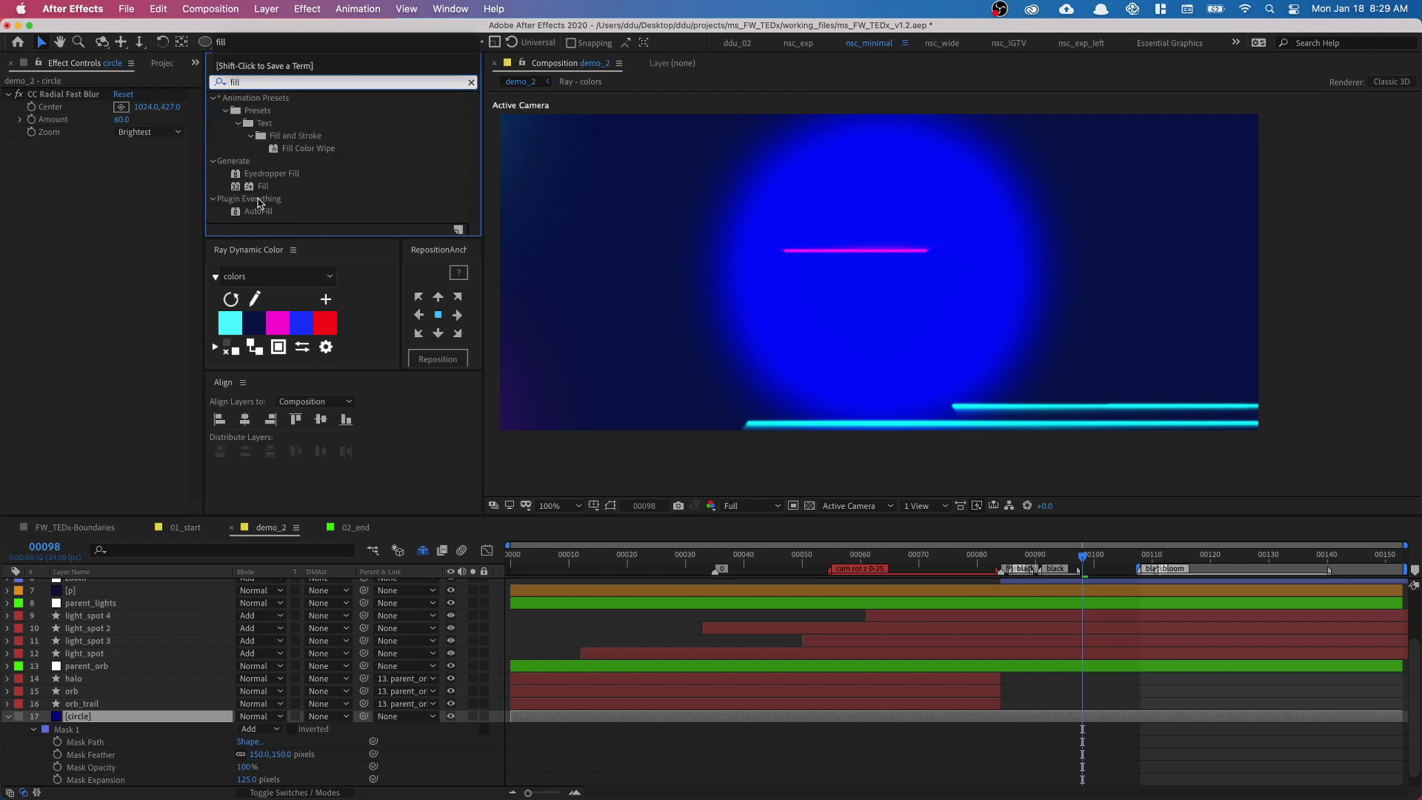
{"action": "left_click", "coordinate": [264, 186]}
{"action": "left_click_drag", "start_coordinate": [261, 187], "coordinate": [143, 171]}
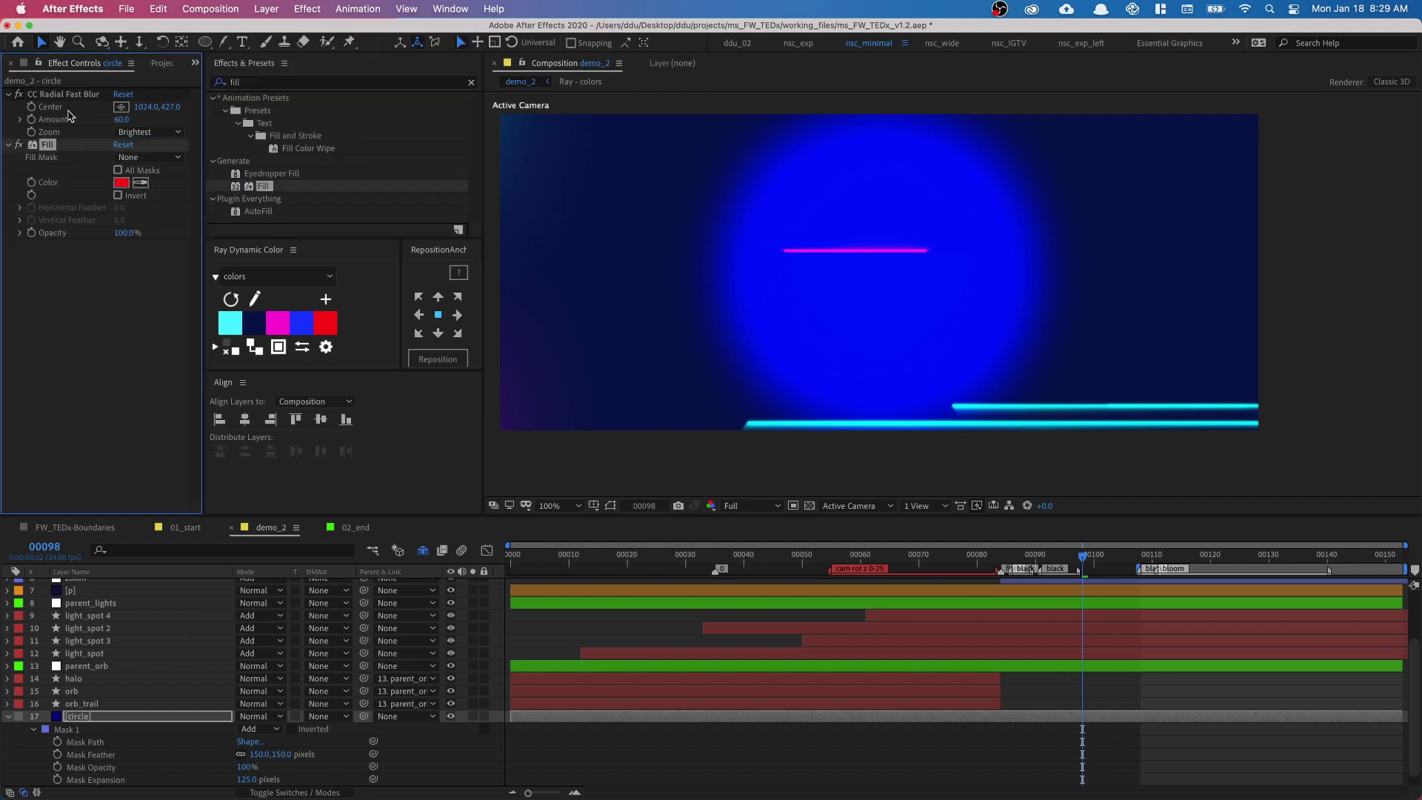
{"action": "left_click", "coordinate": [120, 132]}
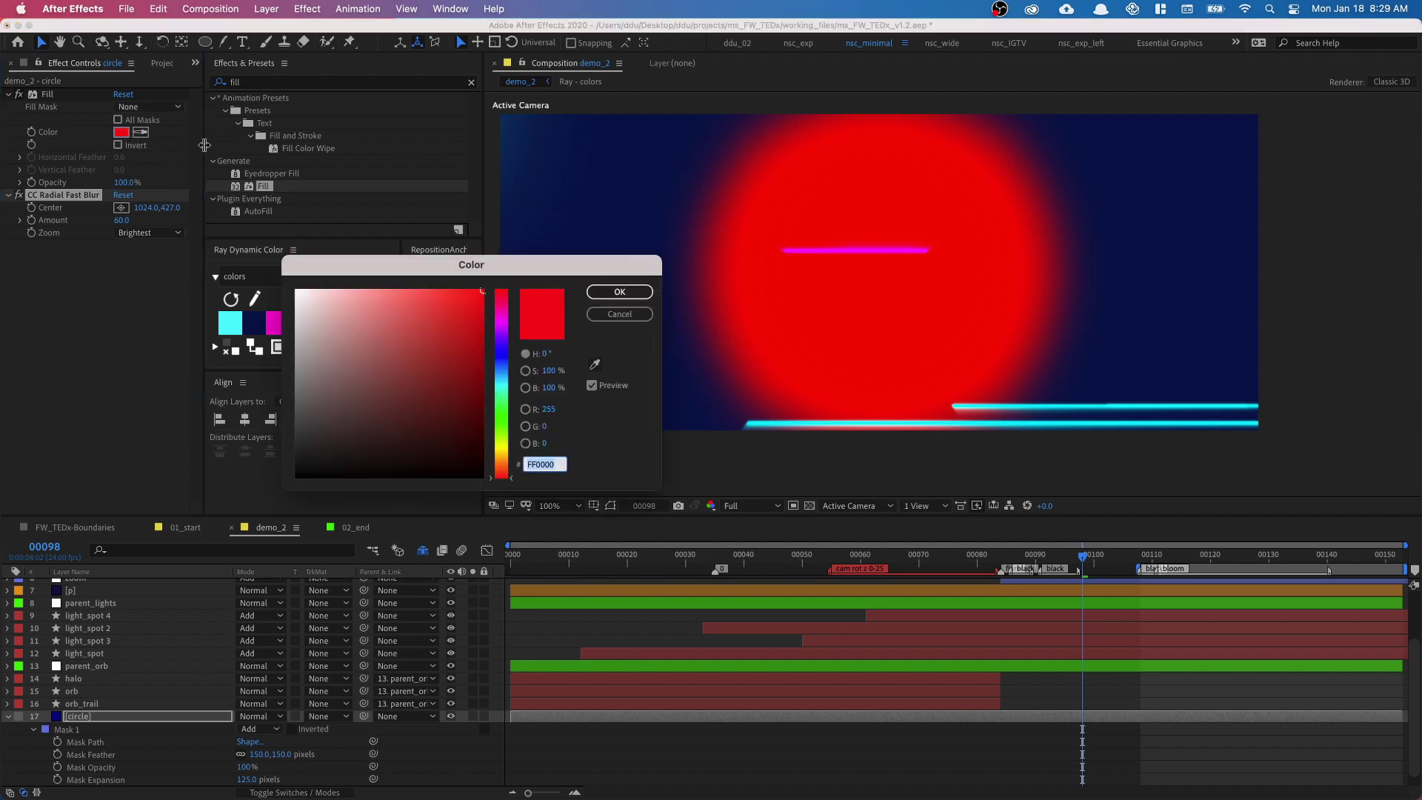
{"action": "left_click", "coordinate": [502, 352]}
{"action": "mouse_move", "coordinate": [459, 353]}
{"action": "left_mouse_down"}
{"action": "mouse_move", "coordinate": [498, 433]}
{"action": "mouse_move", "coordinate": [514, 357]}
{"action": "left_mouse_up"}
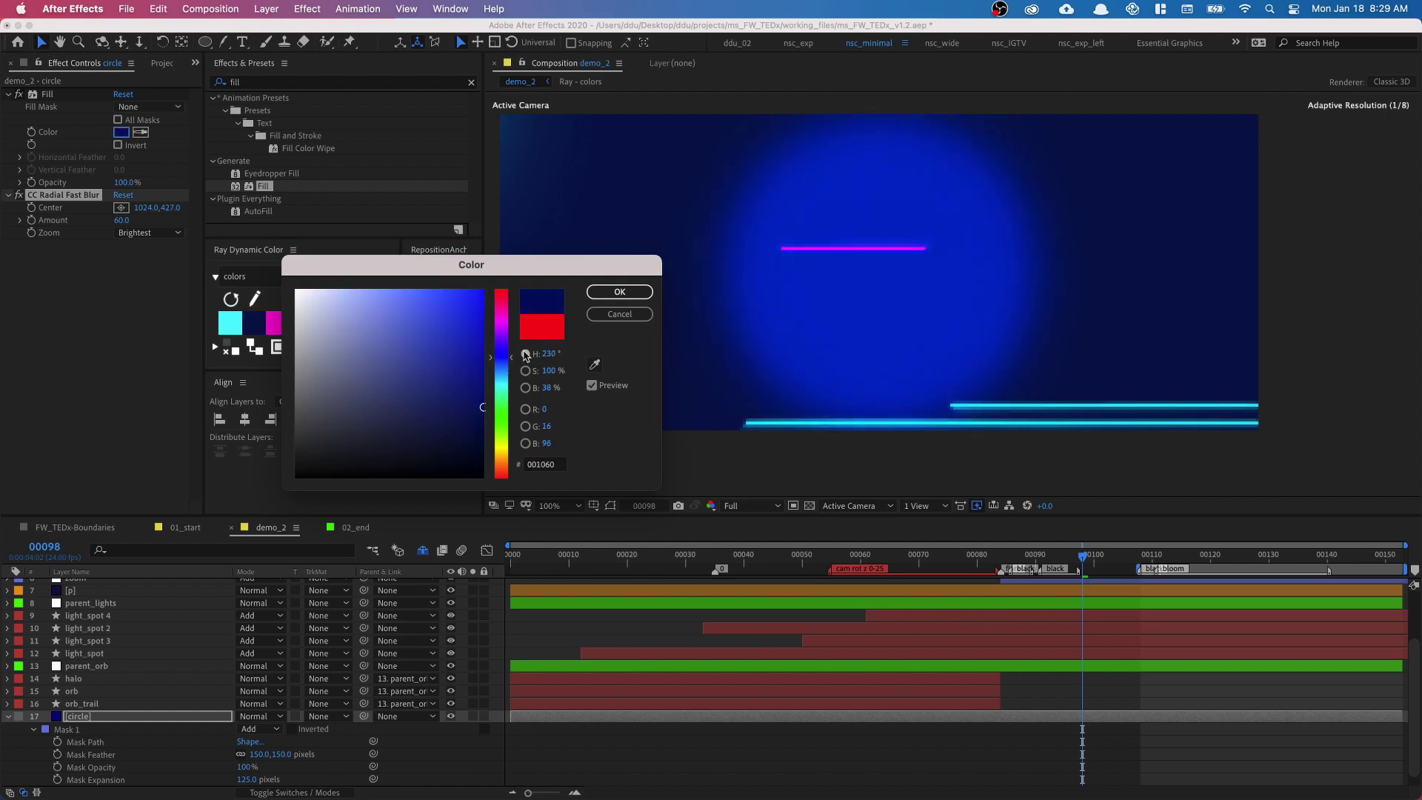
{"action": "left_click", "coordinate": [623, 293]}
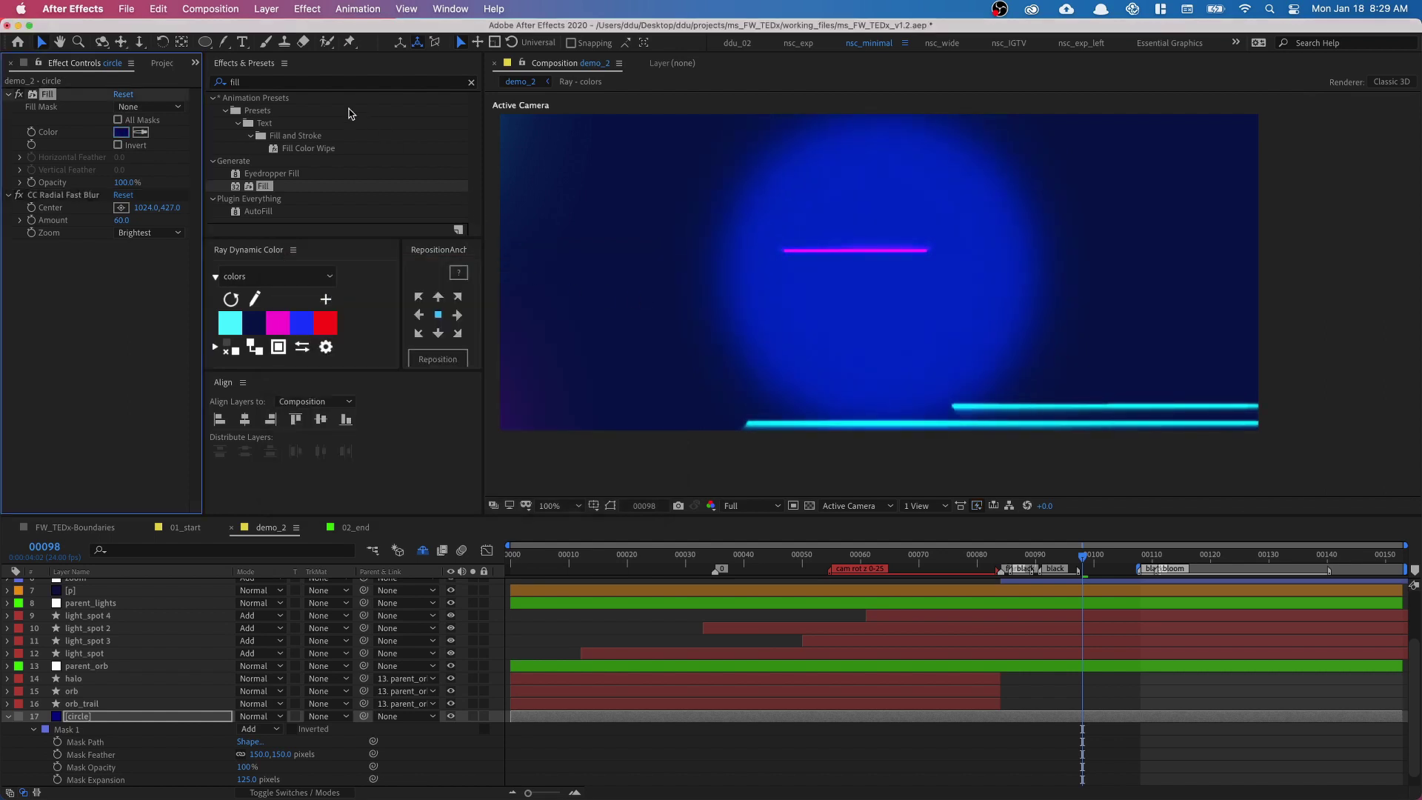
Apply the Stylize Glow effect to the circle layer
{"action": "left_click", "coordinate": [339, 86]}
{"action": "key", "text": "BackSpace"}
{"action": "key", "text": "BackSpace"}
{"action": "key", "text": "BackSpace"}
{"action": "key", "text": "BackSpace"}
{"action": "type", "text": "glow"}
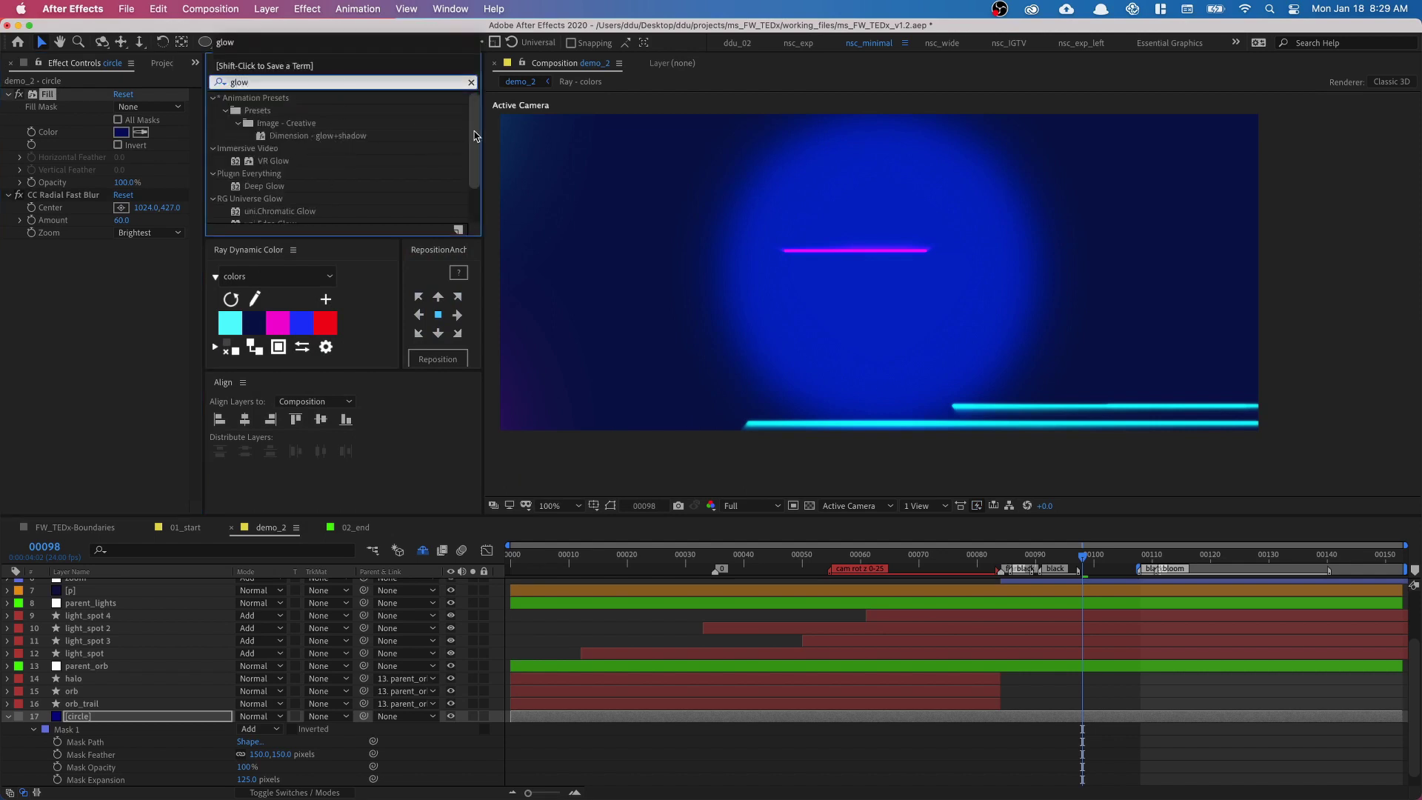
{"action": "scroll", "coordinate": [329, 138], "scroll_direction": "down", "scroll_amount": 3}
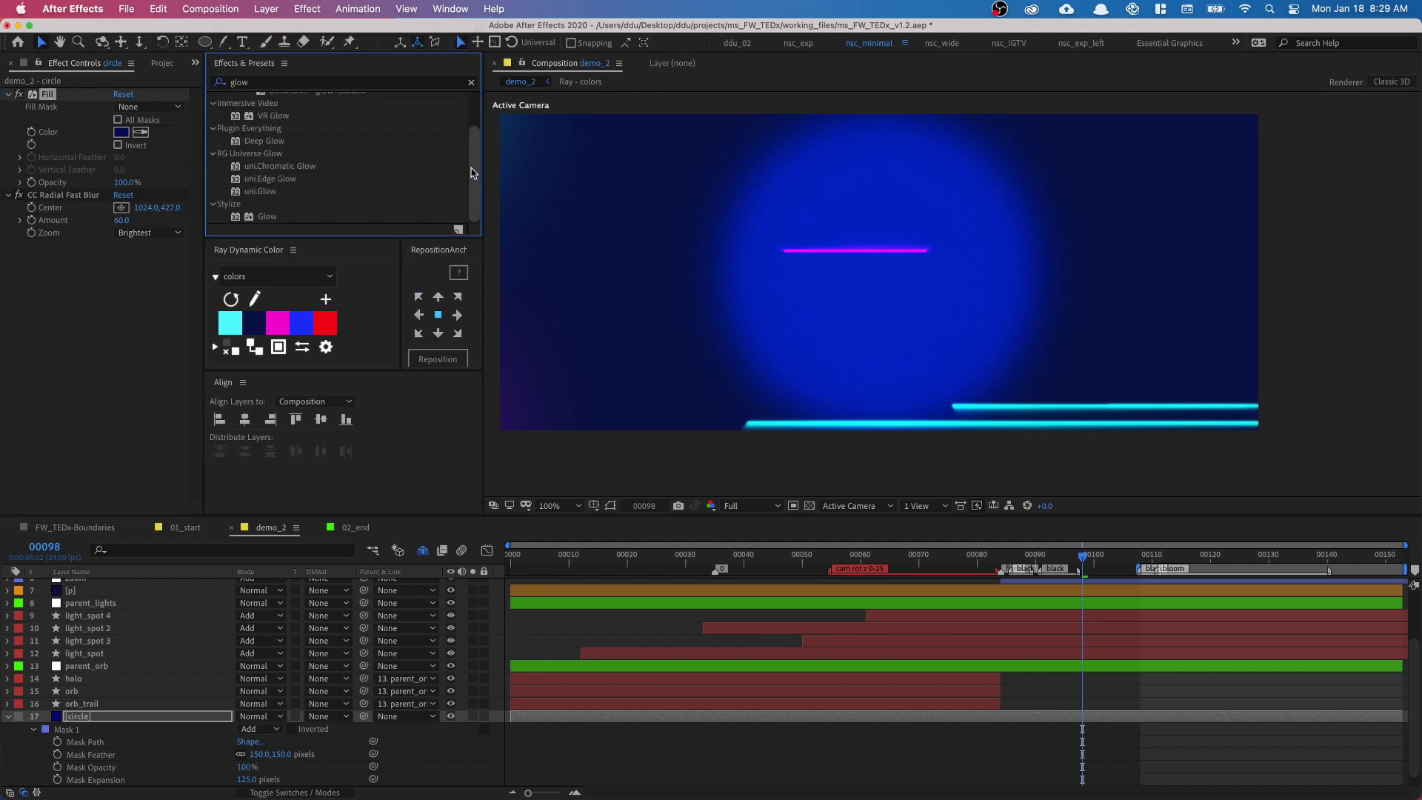
{"action": "double_click", "coordinate": [267, 216]}
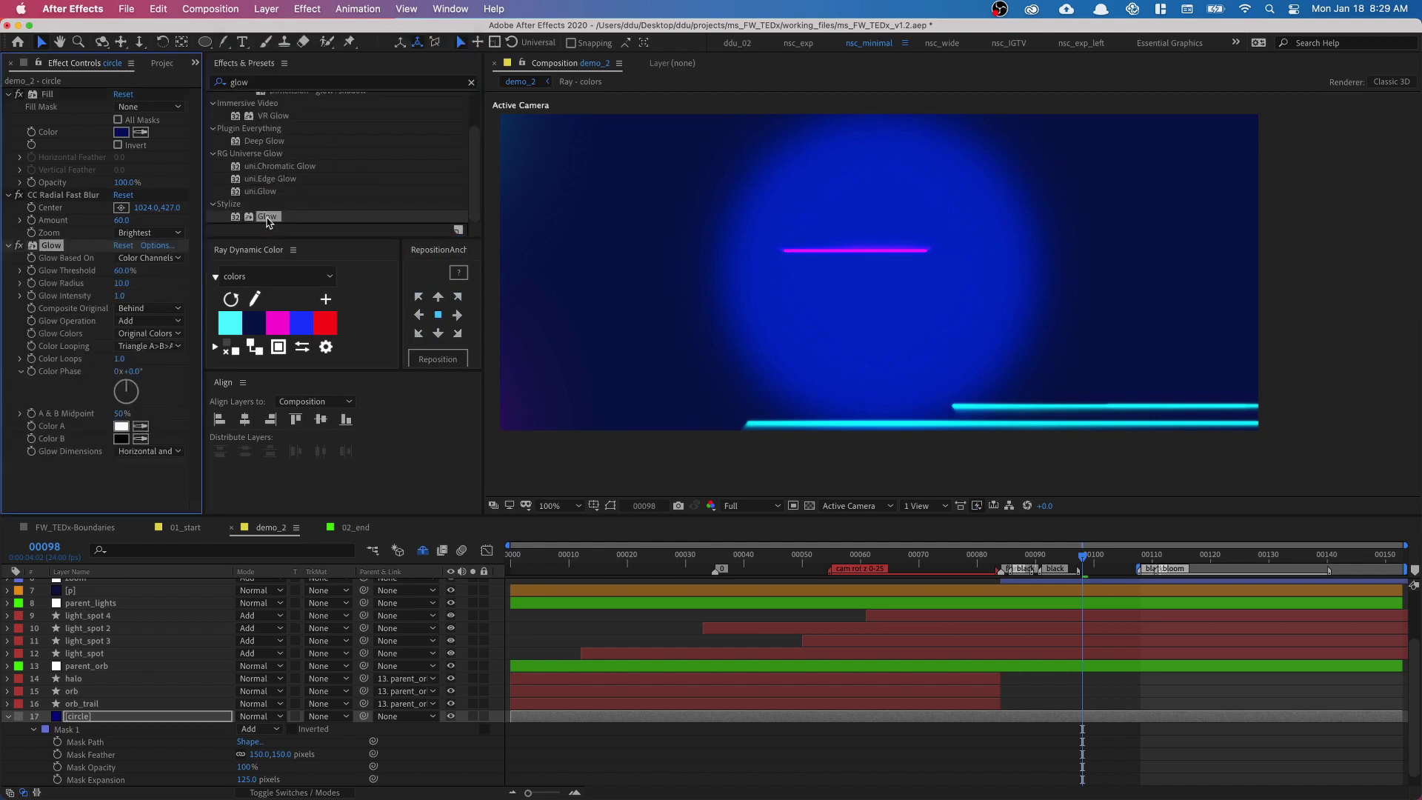
Set the circle layer's glow threshold to 20% and glow radius to 500
{"action": "left_click", "coordinate": [123, 273]}
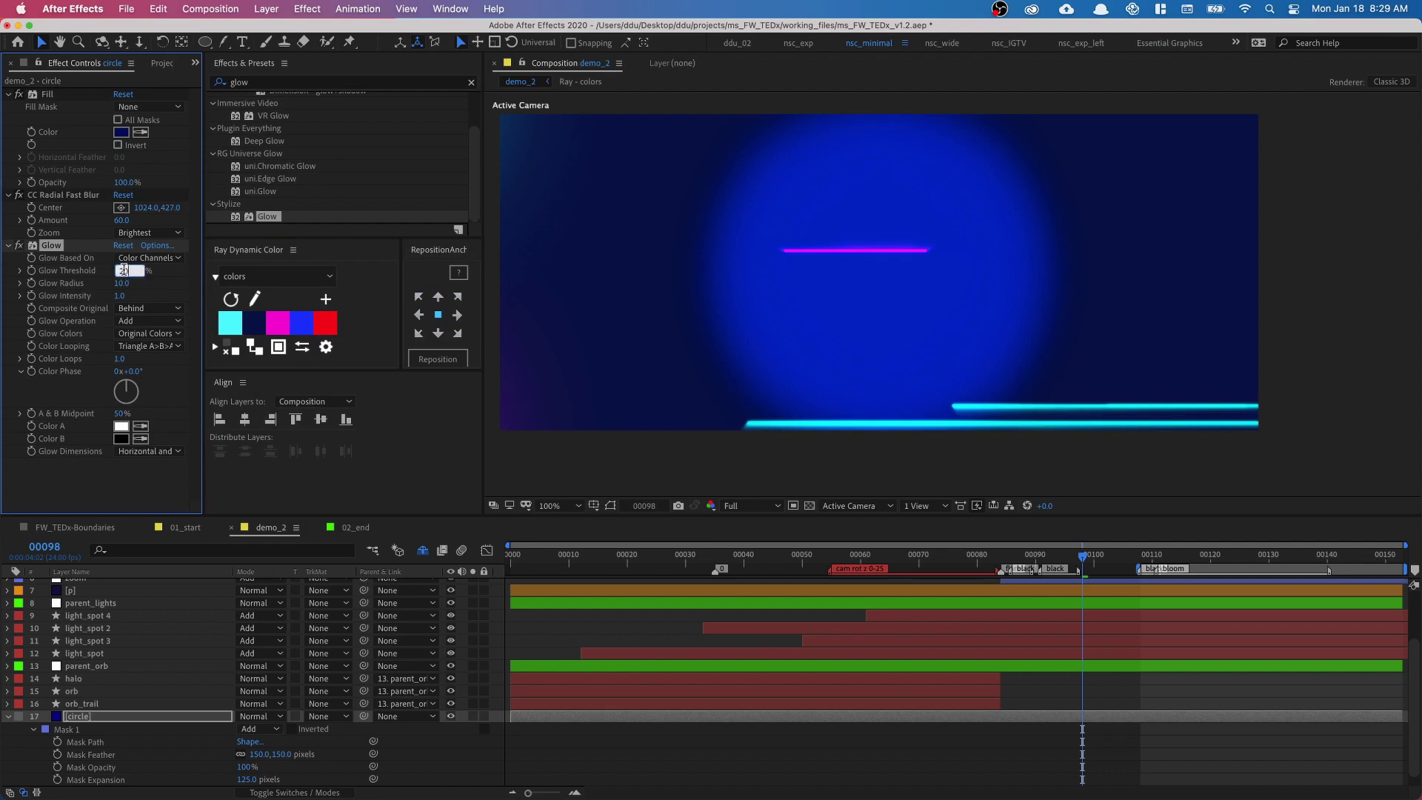
{"action": "type", "text": "20"}
{"action": "left_click", "coordinate": [170, 346]}
{"action": "key", "text": "Escape"}
{"action": "left_click_drag", "start_coordinate": [120, 283], "coordinate": [199, 281]}
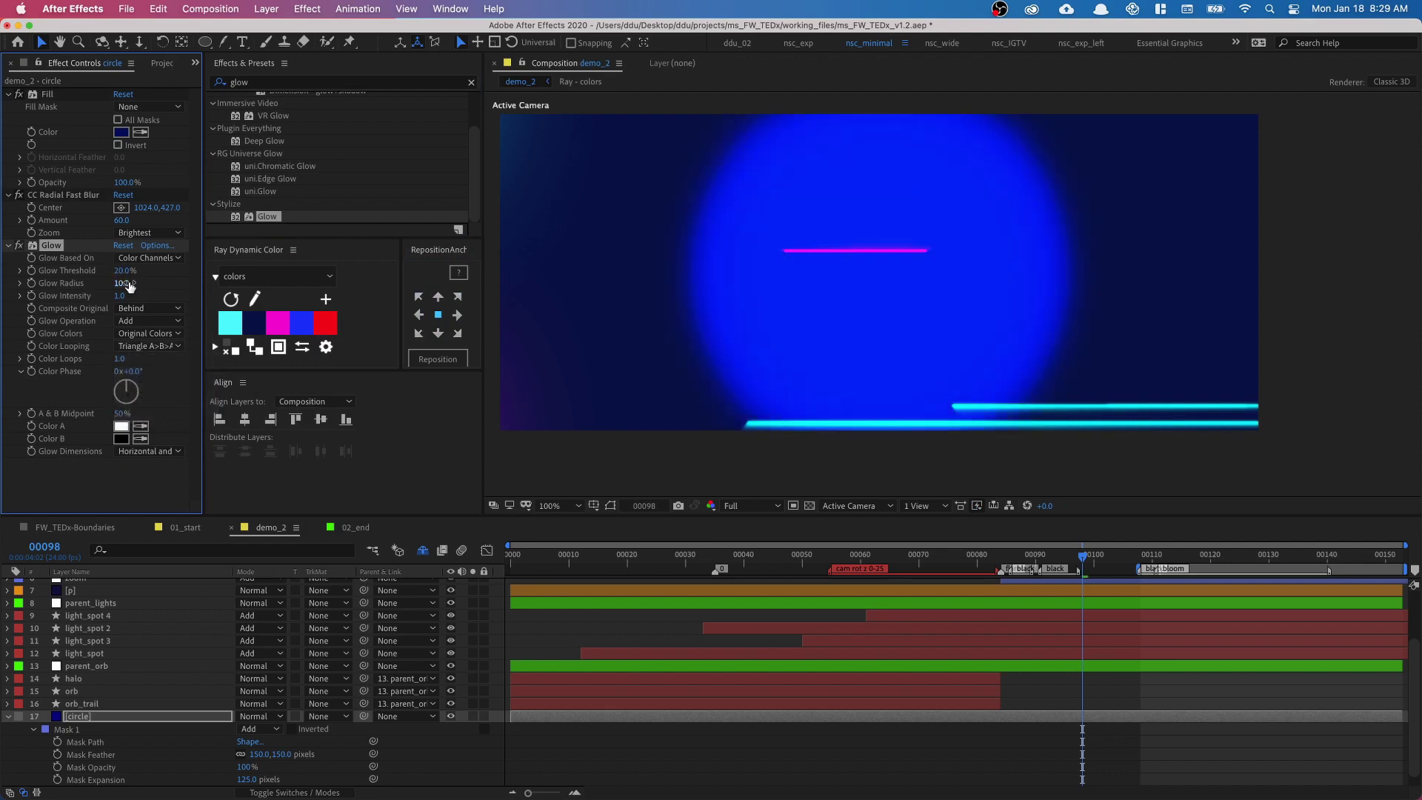
{"action": "left_click", "coordinate": [126, 283]}
{"action": "key", "text": "Return"}
Darken the Fill effect colour on the circle layer to 000831
{"action": "left_click", "coordinate": [121, 133]}
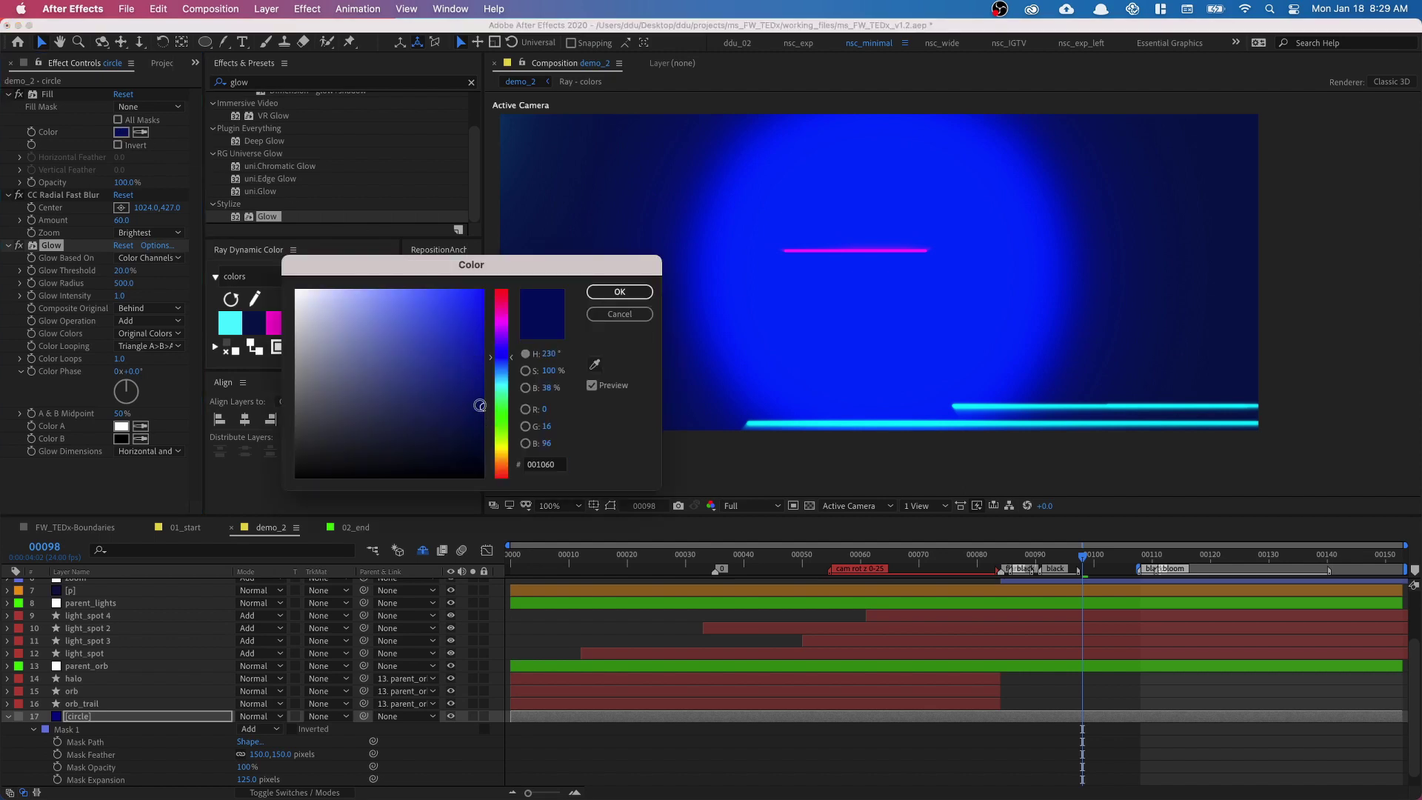
{"action": "left_click_drag", "start_coordinate": [480, 405], "coordinate": [487, 443]}
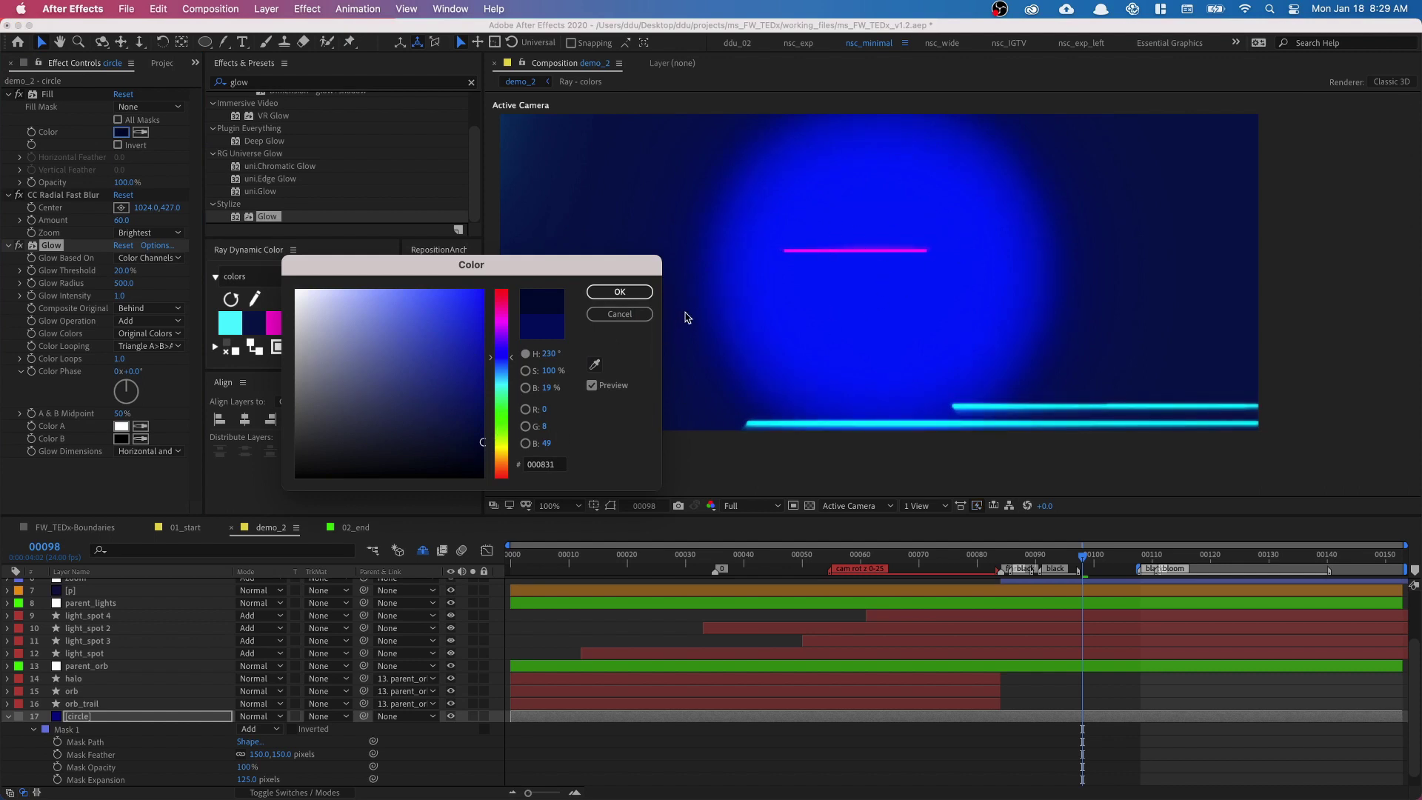
{"action": "left_click", "coordinate": [630, 292]}
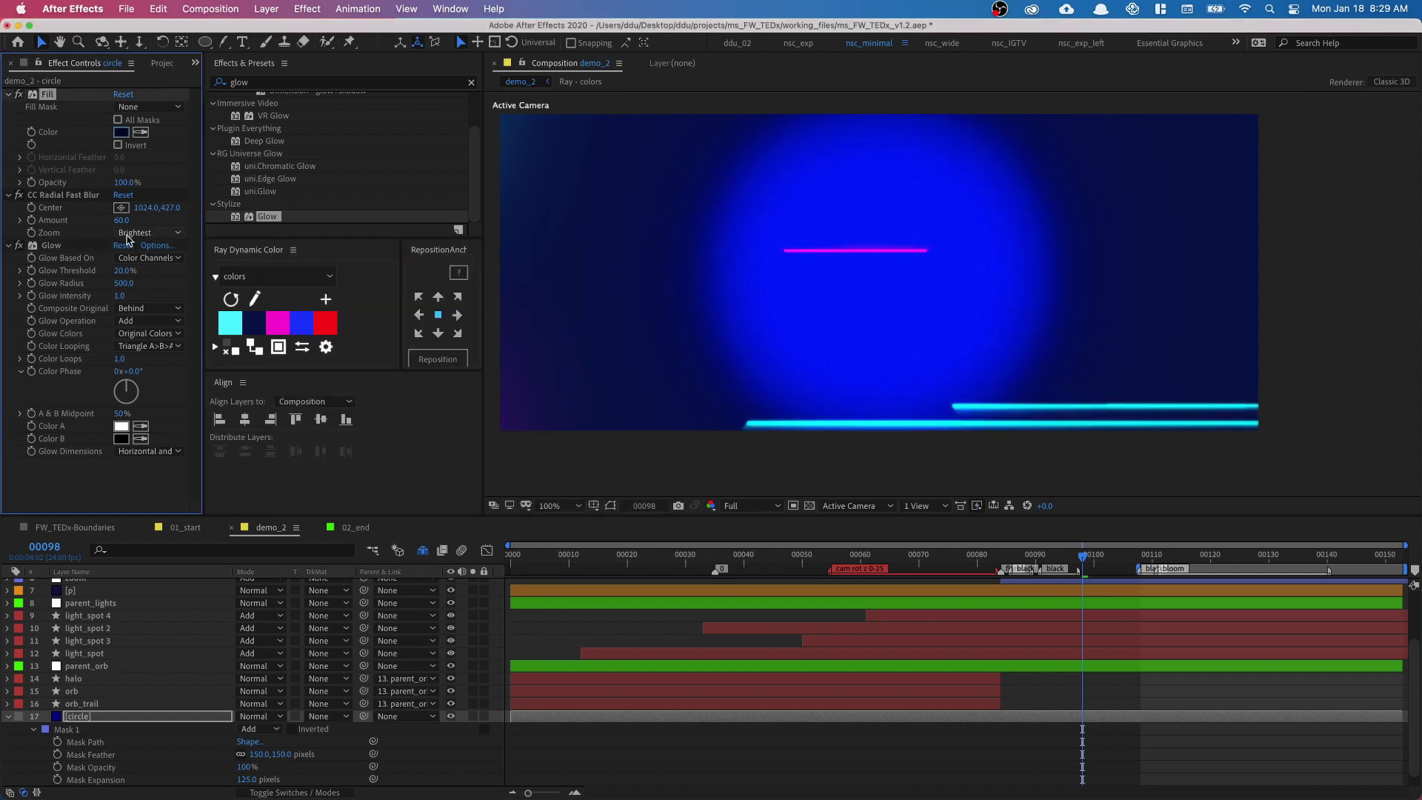
Try lowering the Fill effect's opacity on the circle layer, then preview the light streaks
{"action": "mouse_move", "coordinate": [124, 182]}
{"action": "left_mouse_down"}
{"action": "mouse_move", "coordinate": [92, 182]}
{"action": "mouse_move", "coordinate": [125, 182]}
{"action": "left_mouse_up"}
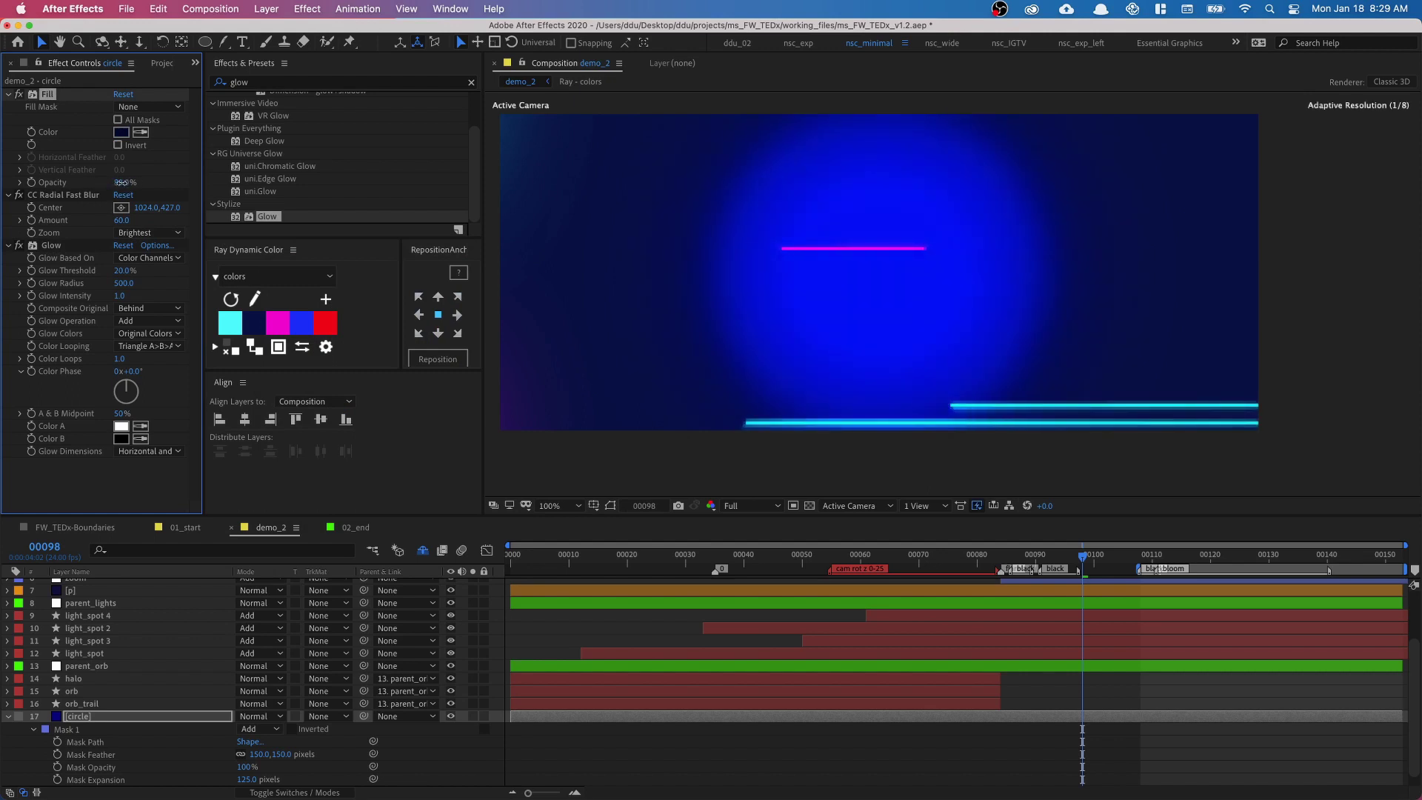
{"action": "left_click_drag", "start_coordinate": [119, 182], "coordinate": [120, 186]}
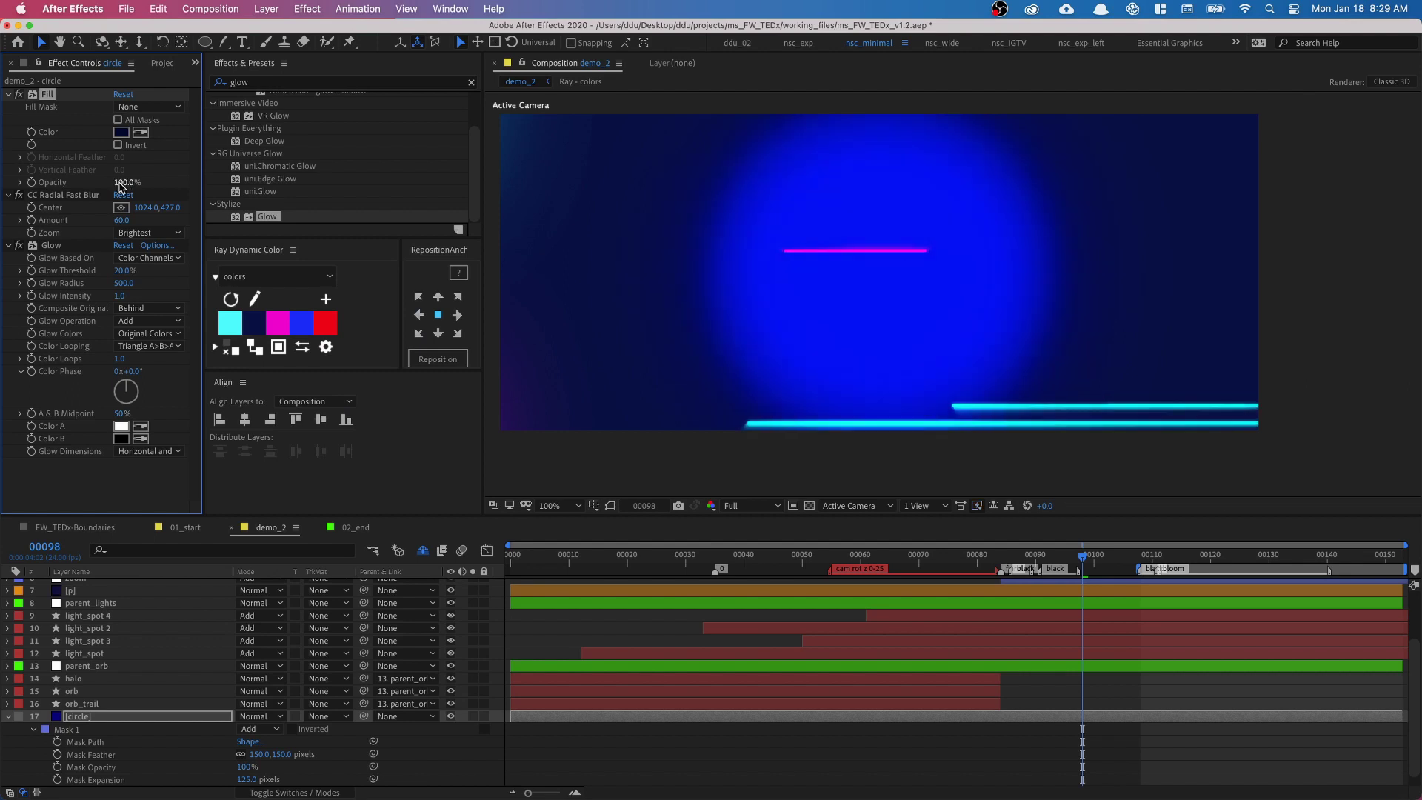
{"action": "key", "text": "space"}
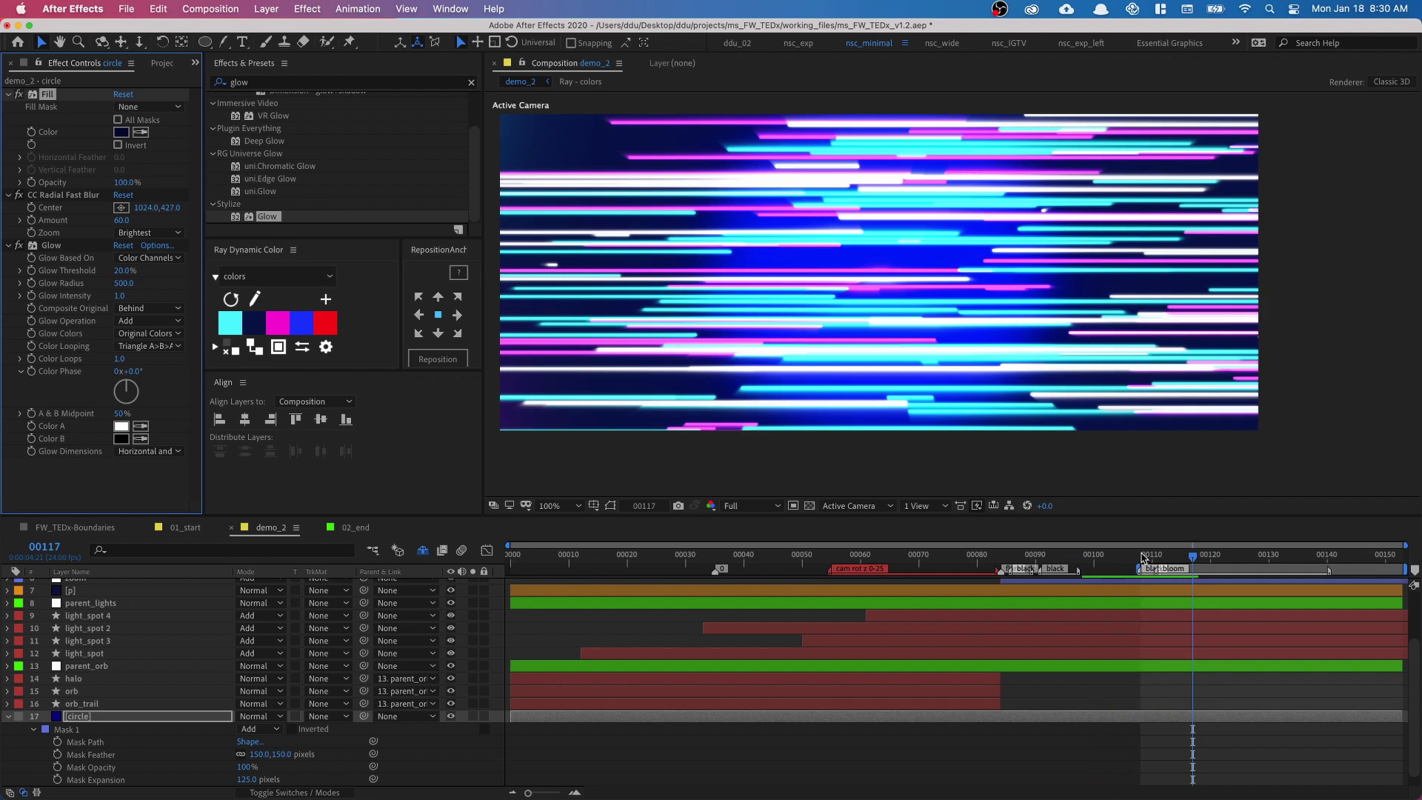
{"action": "key", "text": "space"}
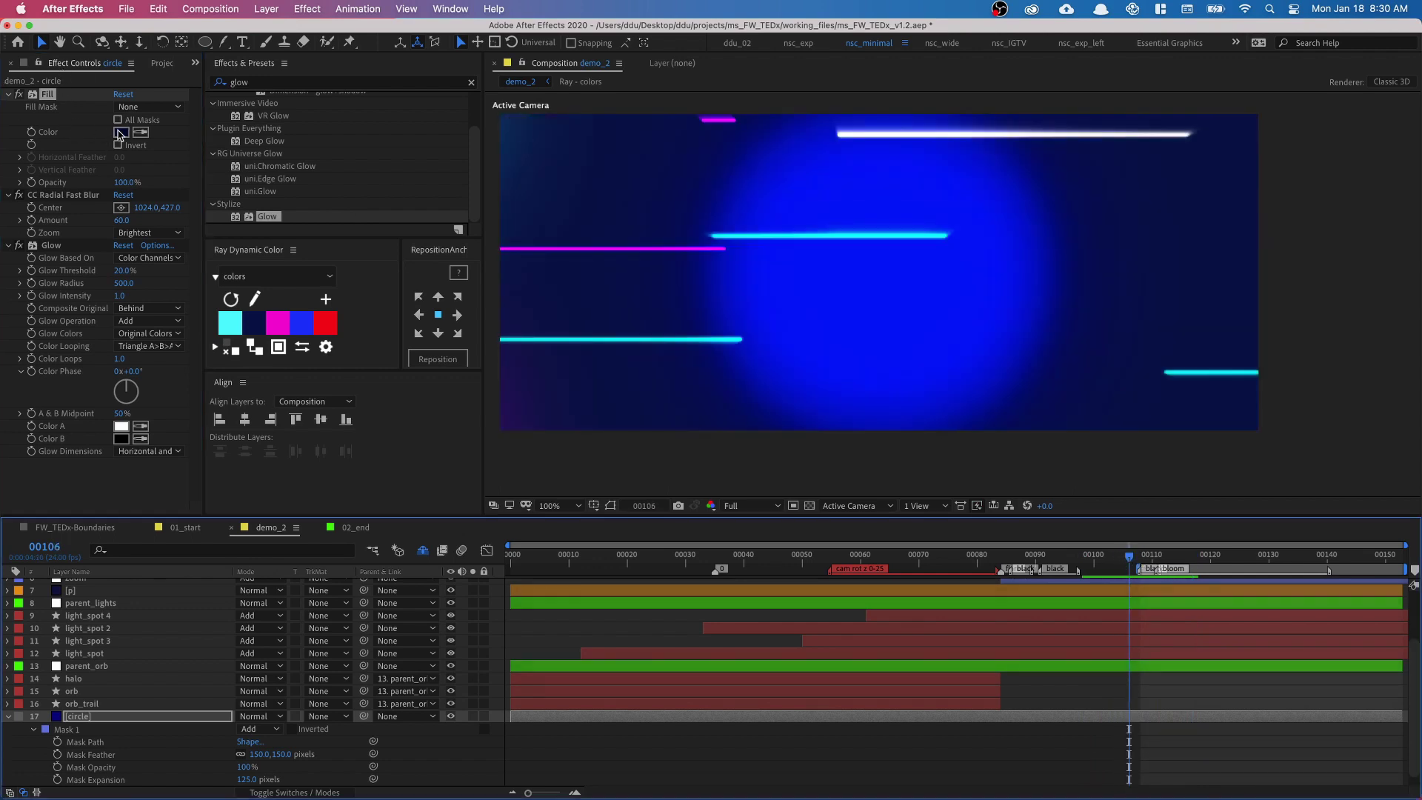
Set the circle layer's fill colour brightness to 18% and preview the result
{"action": "left_click", "coordinate": [120, 135]}
{"action": "left_click_drag", "start_coordinate": [548, 387], "coordinate": [552, 388]}
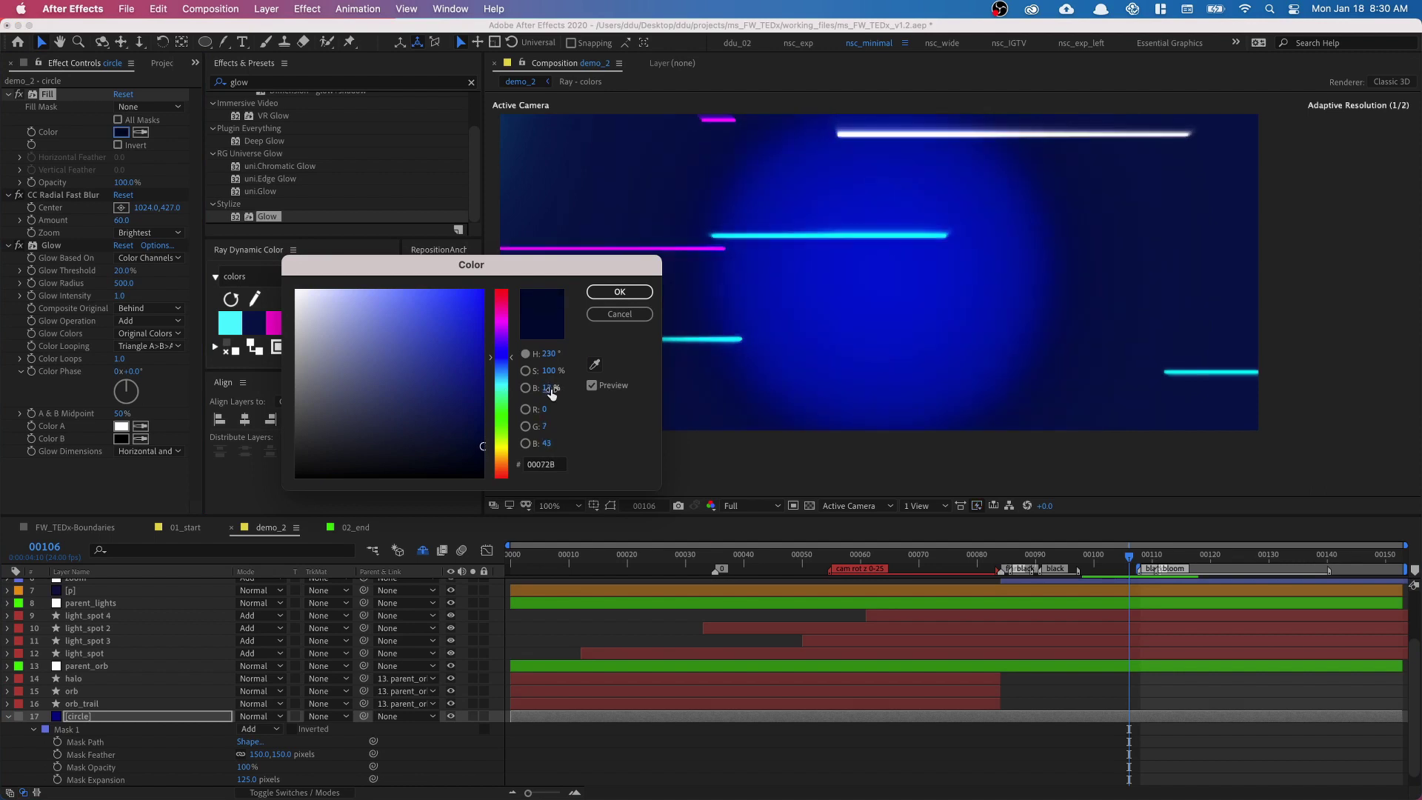
{"action": "left_click", "coordinate": [554, 387]}
{"action": "type", "text": "18"}
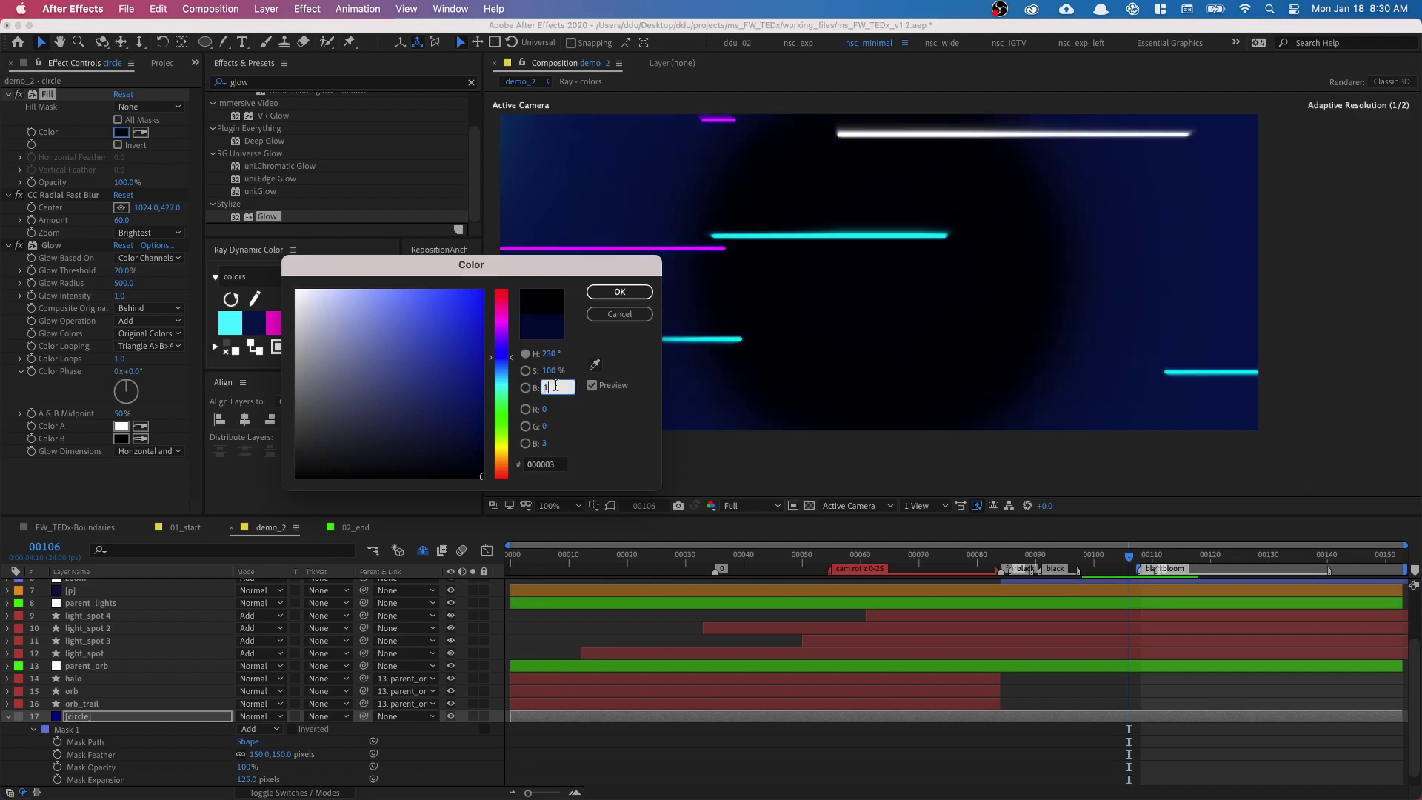
{"action": "left_click", "coordinate": [606, 316]}
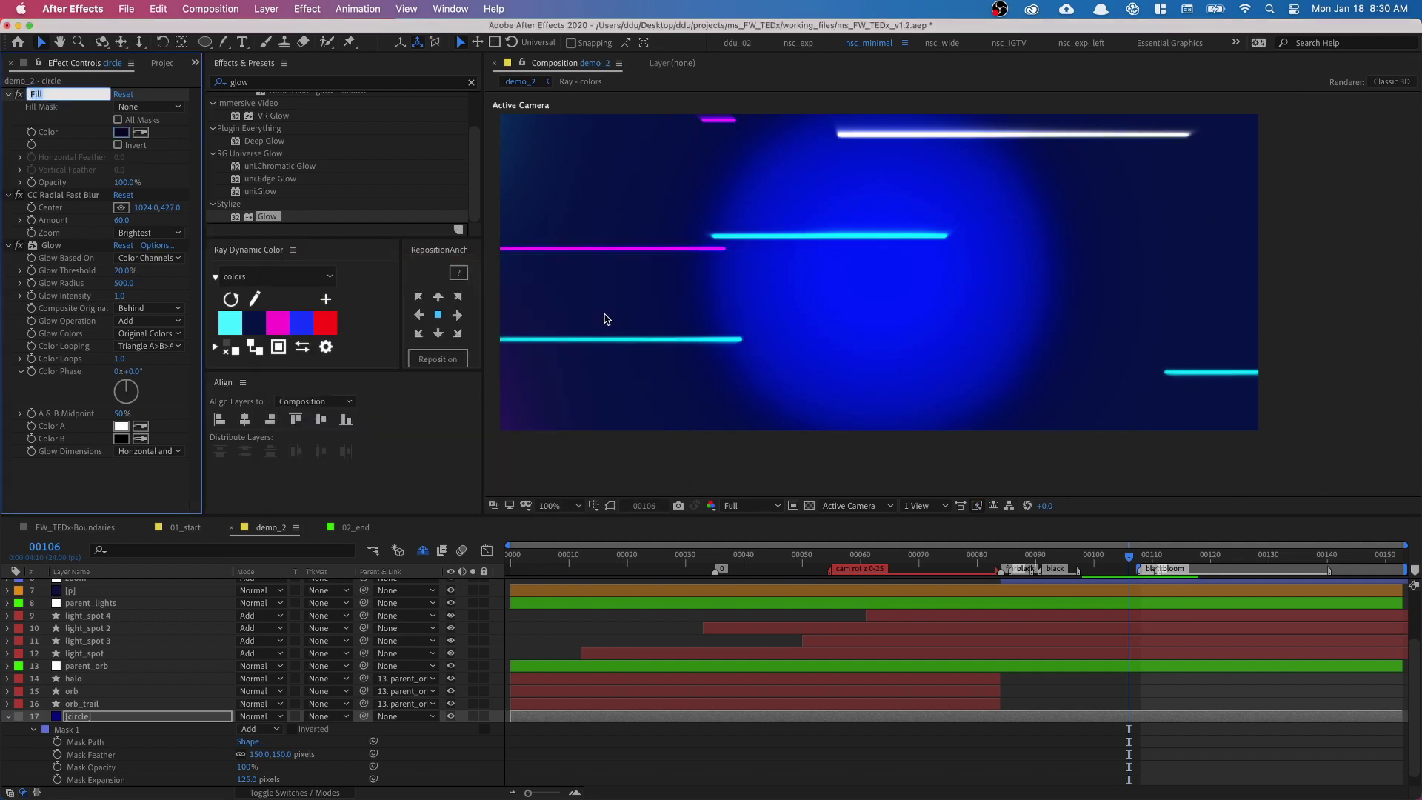
{"action": "key", "text": "space"}
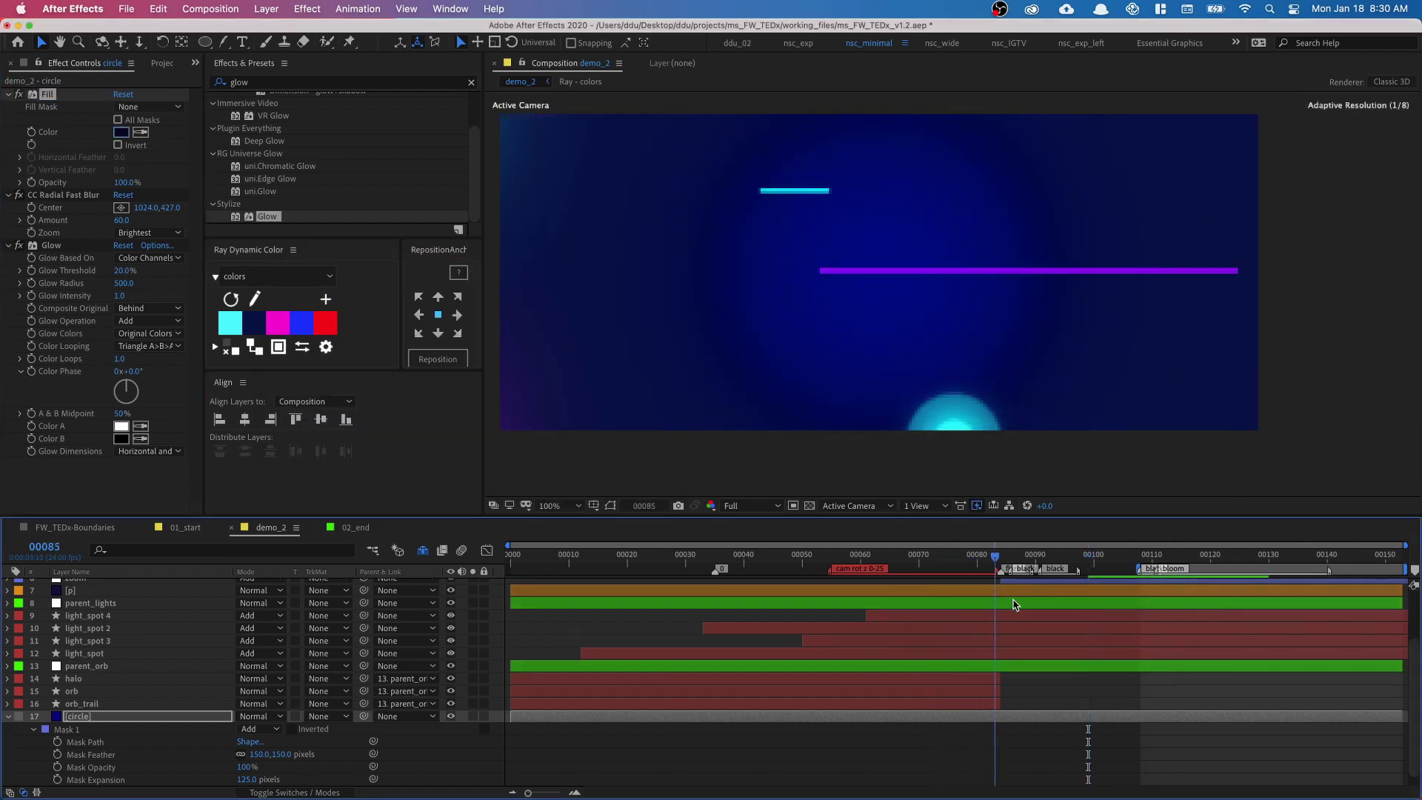
Trim the circle layer to start where the flash layer begins and preview the composition from frame 0
{"action": "left_click", "coordinate": [8, 717]}
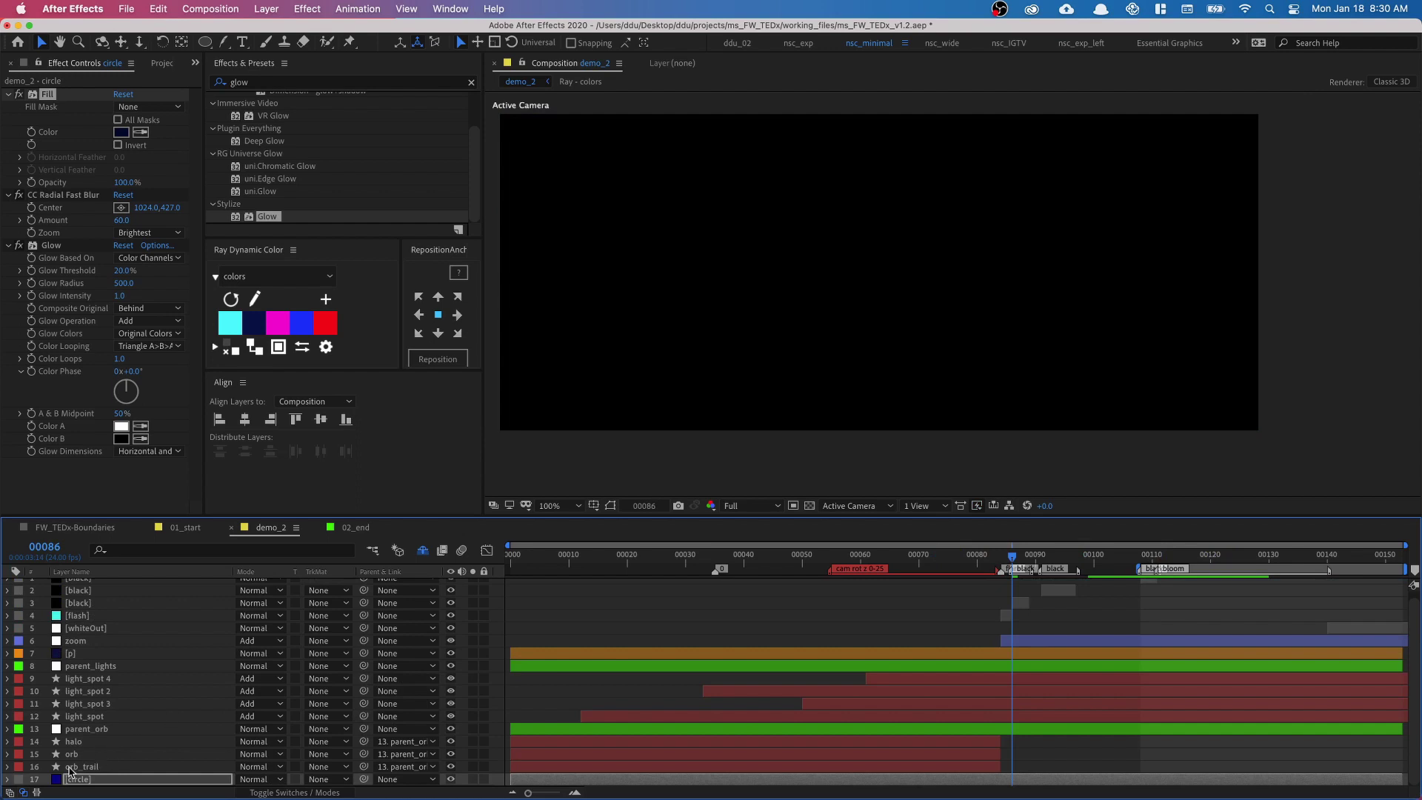
{"action": "left_click_drag", "start_coordinate": [887, 782], "coordinate": [1193, 778]}
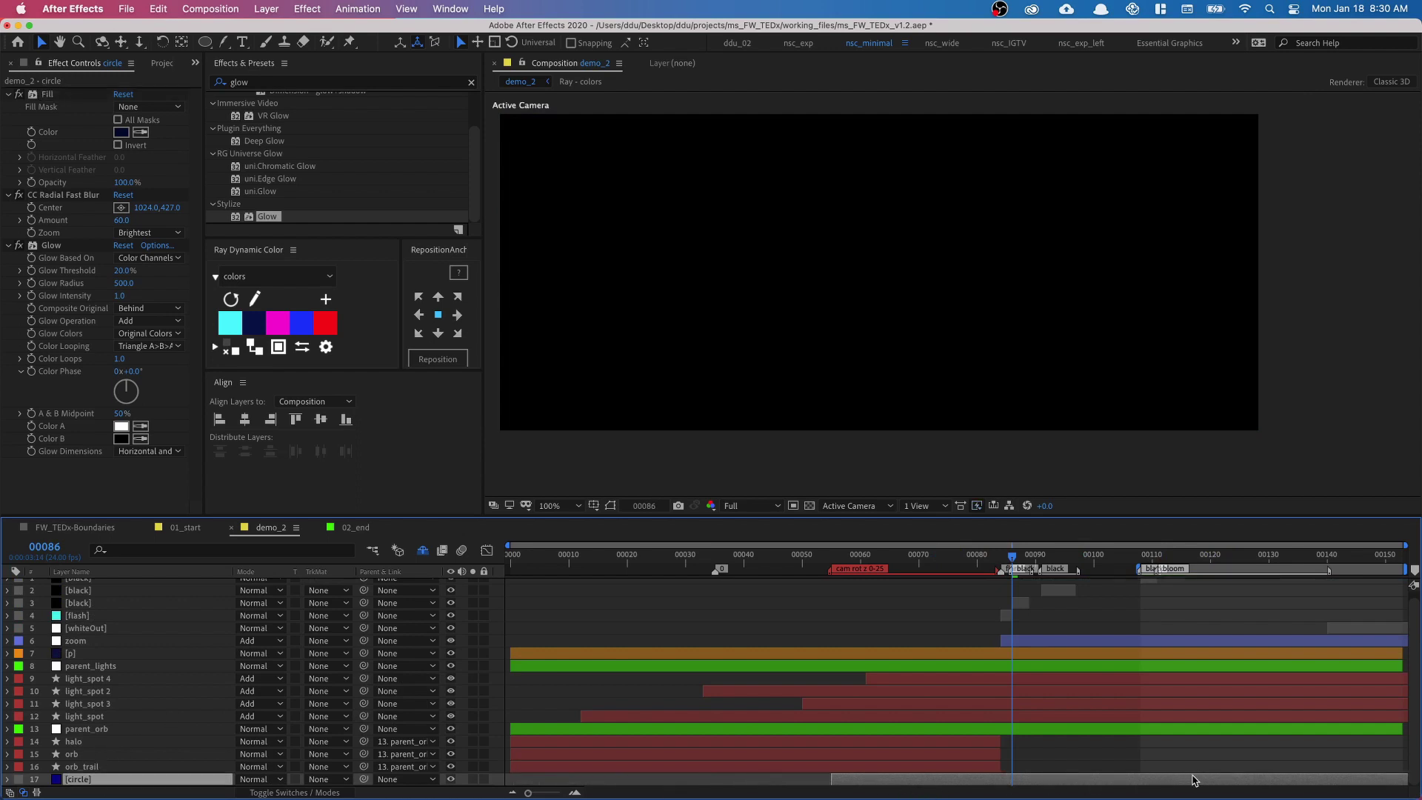
{"action": "left_click_drag", "start_coordinate": [832, 785], "coordinate": [1002, 783]}
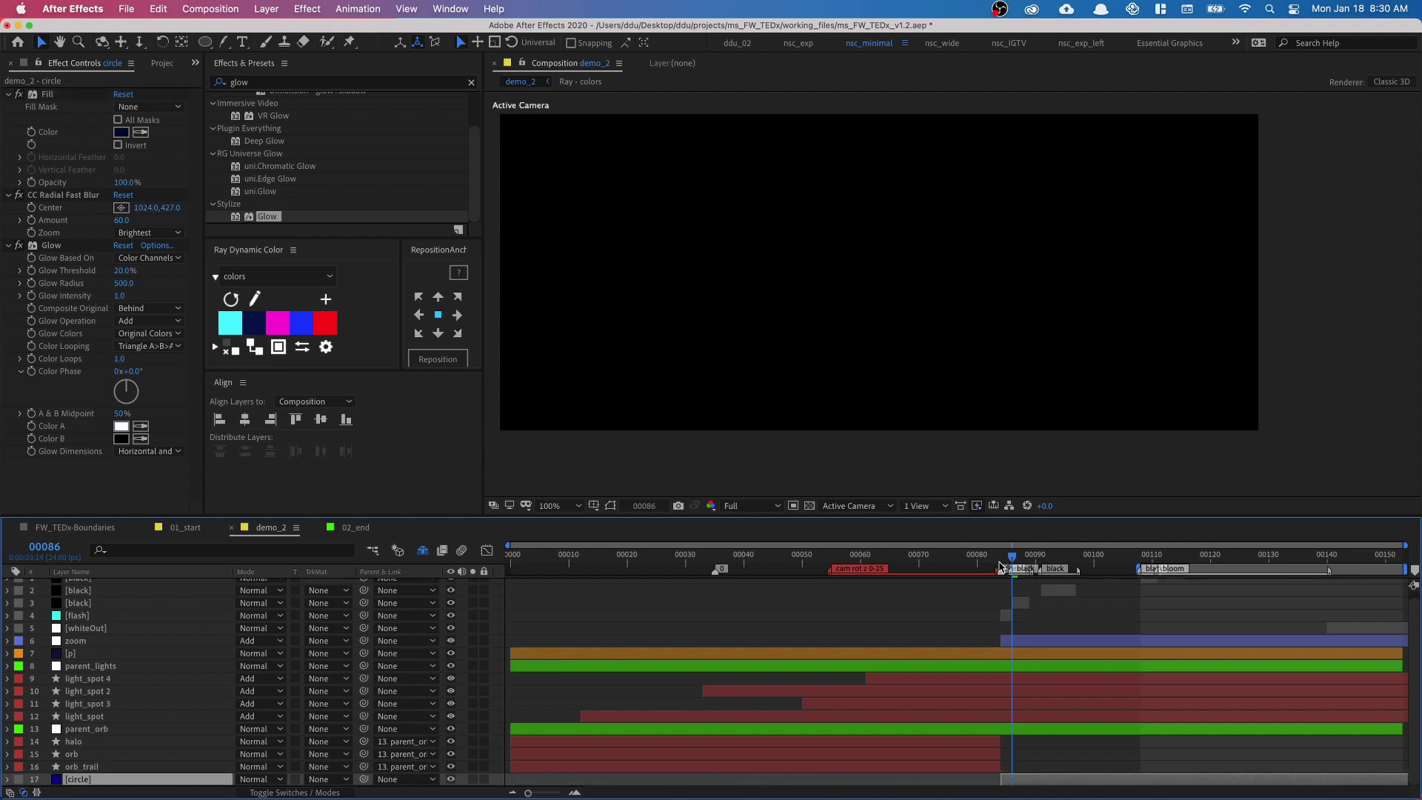
{"action": "left_click_drag", "start_coordinate": [1009, 557], "coordinate": [1147, 559]}
{"action": "key", "text": "Home"}
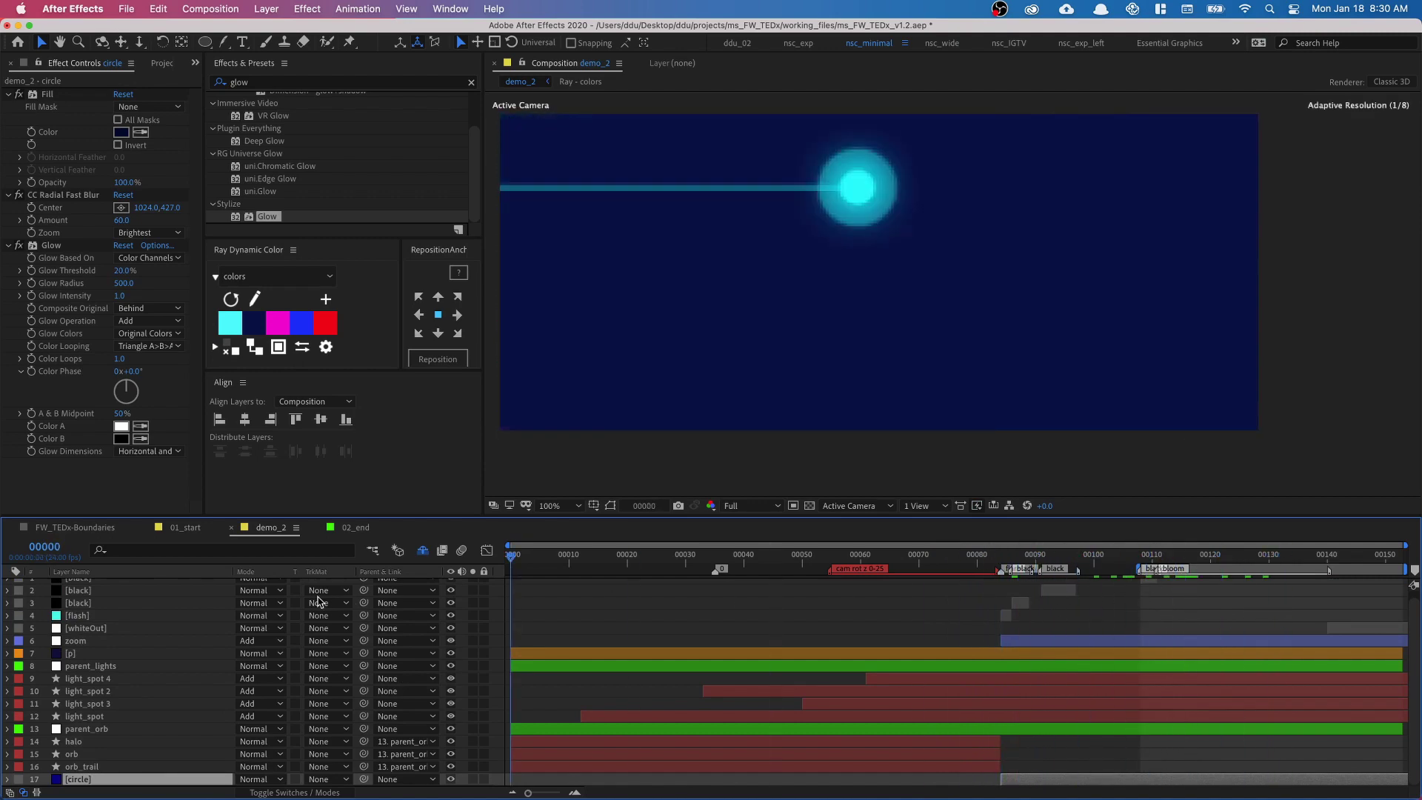
{"action": "key", "text": "space"}
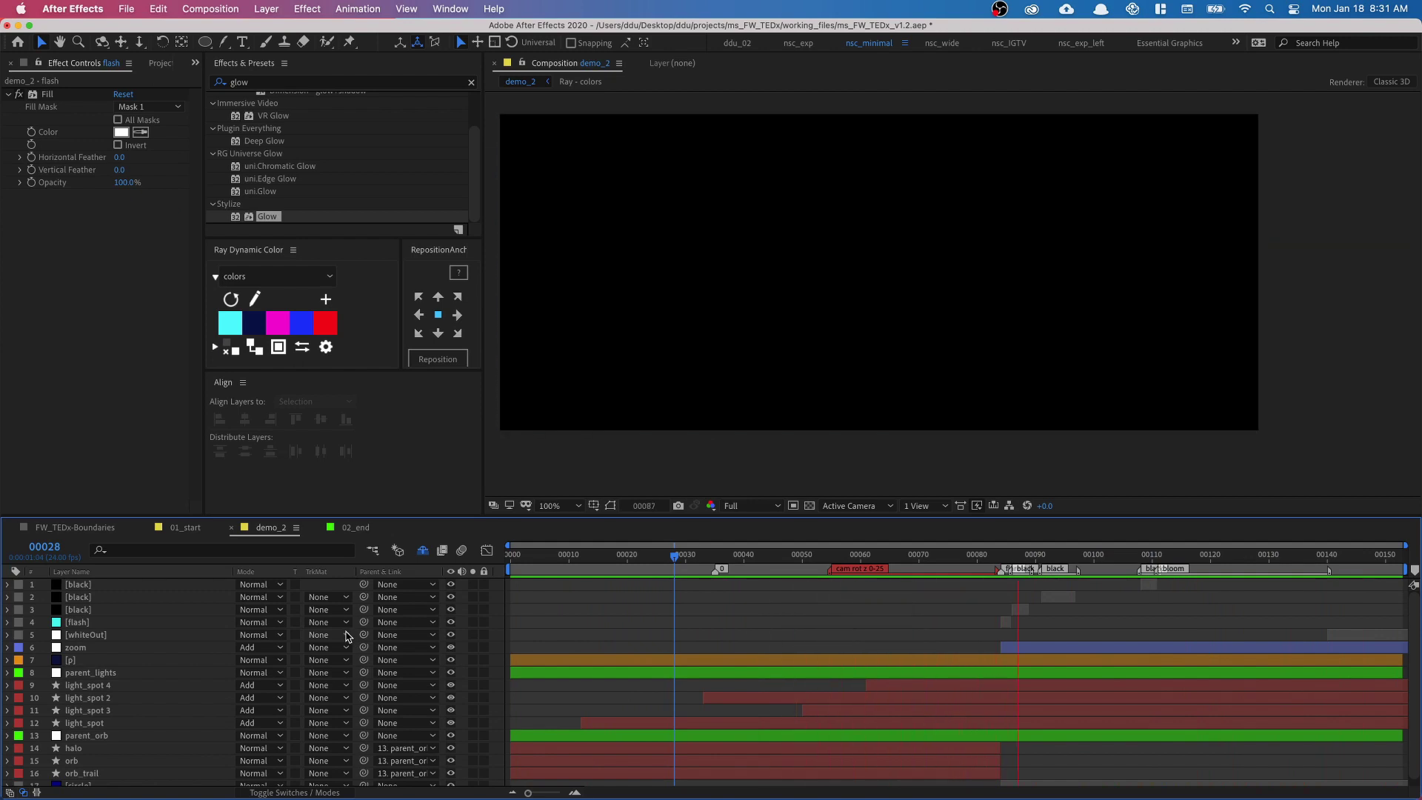
Add a one-node camera named Camera 1 with the 35mm preset to the composition
{"action": "key", "text": "grave"}
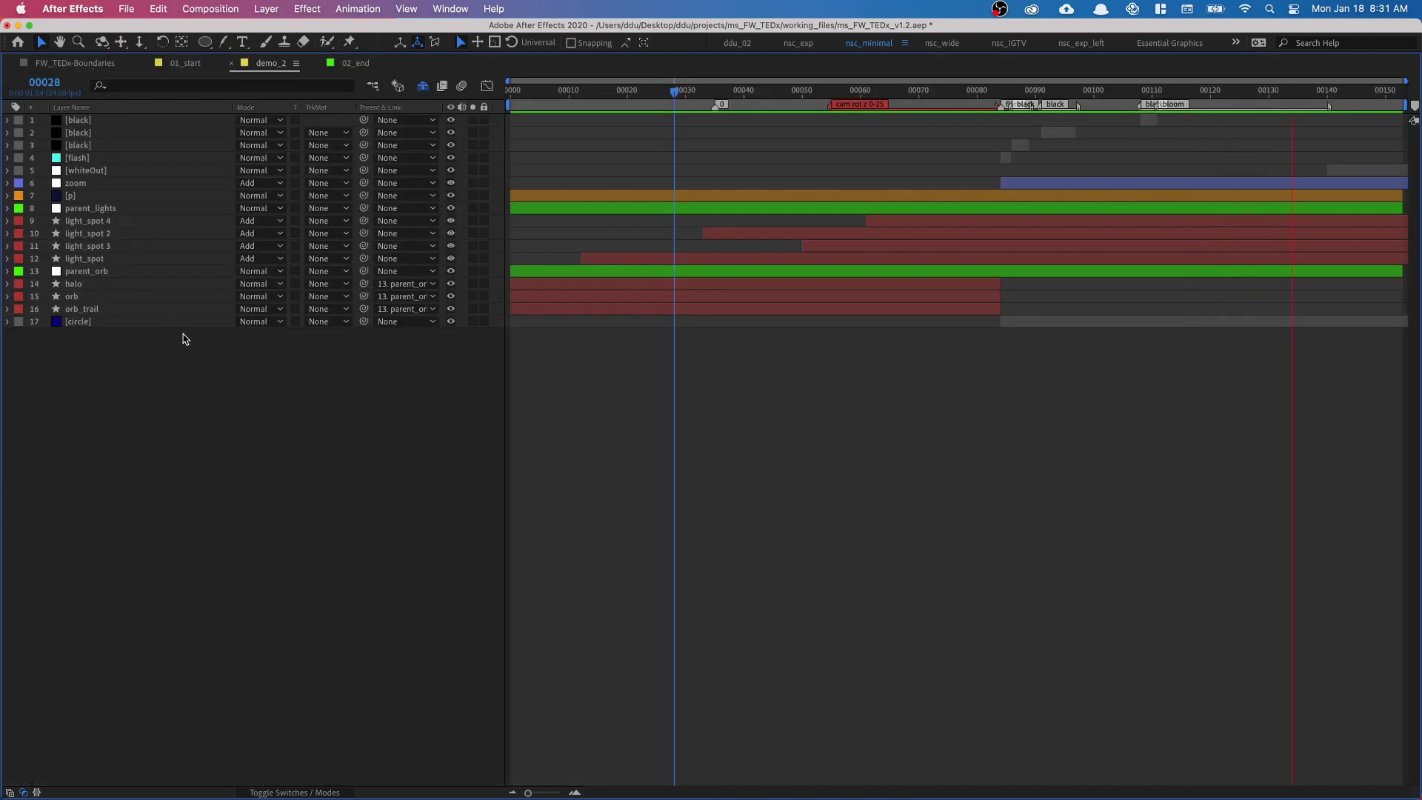
{"action": "right_click", "coordinate": [280, 386]}
{"action": "mouse_move", "coordinate": [326, 399]}
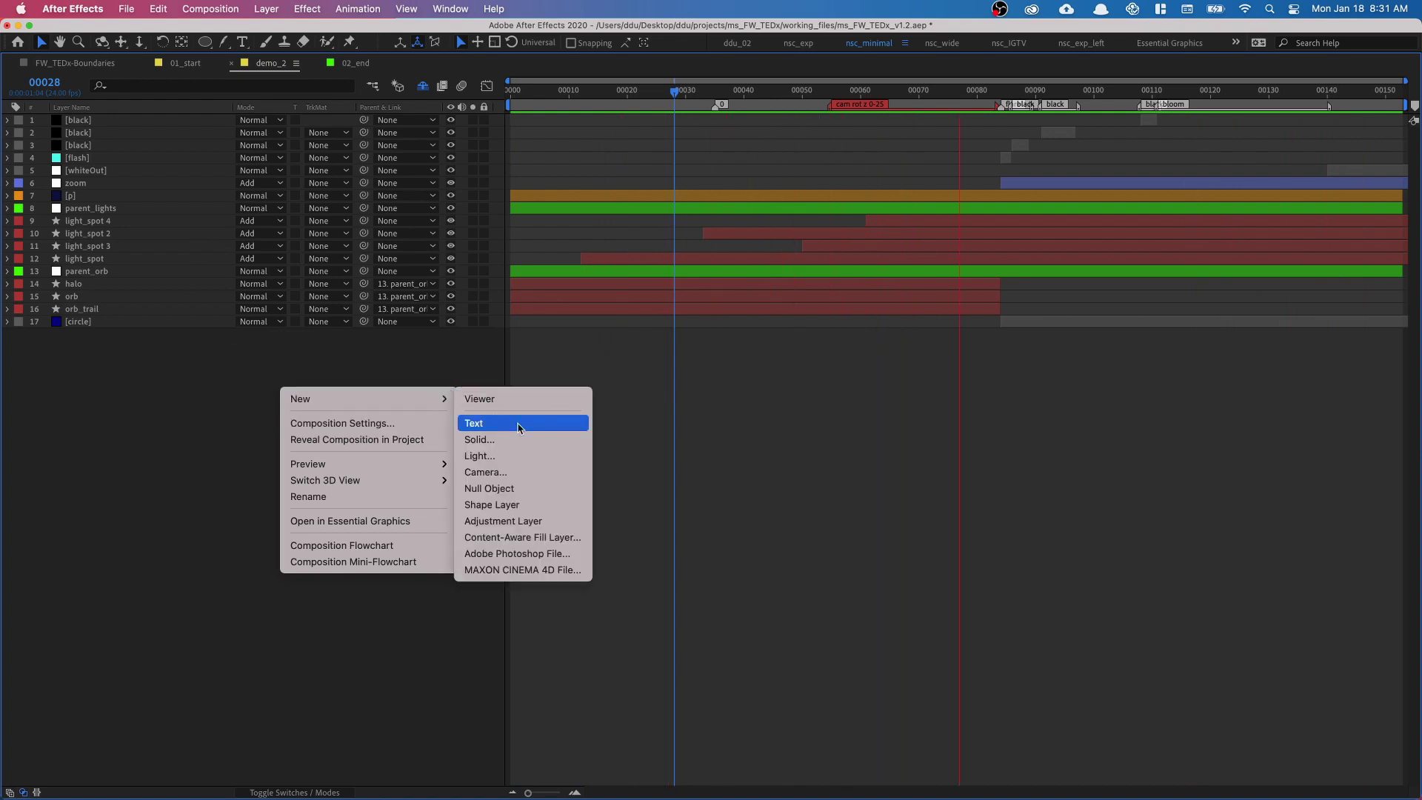
{"action": "left_click", "coordinate": [530, 472]}
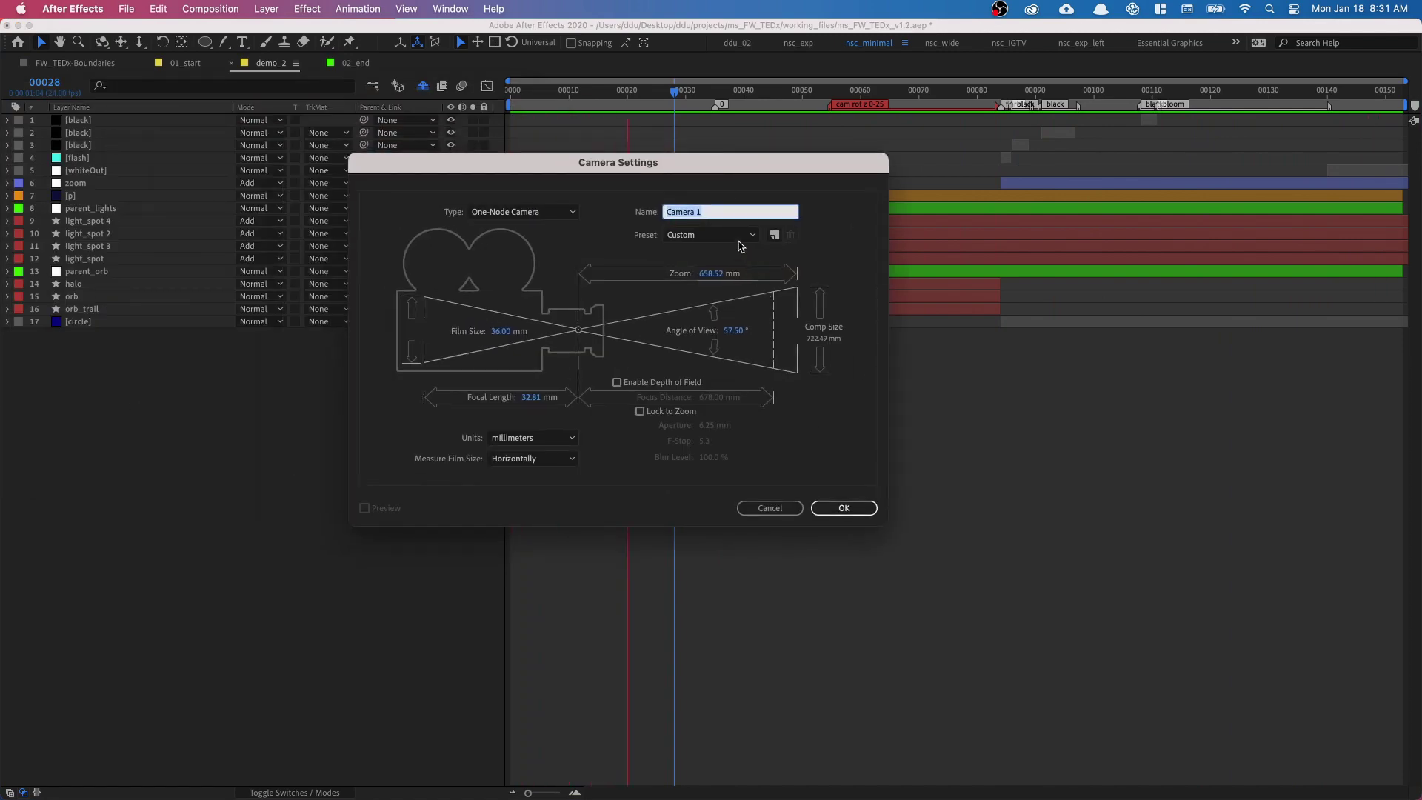
{"action": "left_click", "coordinate": [729, 234]}
{"action": "left_click", "coordinate": [707, 336]}
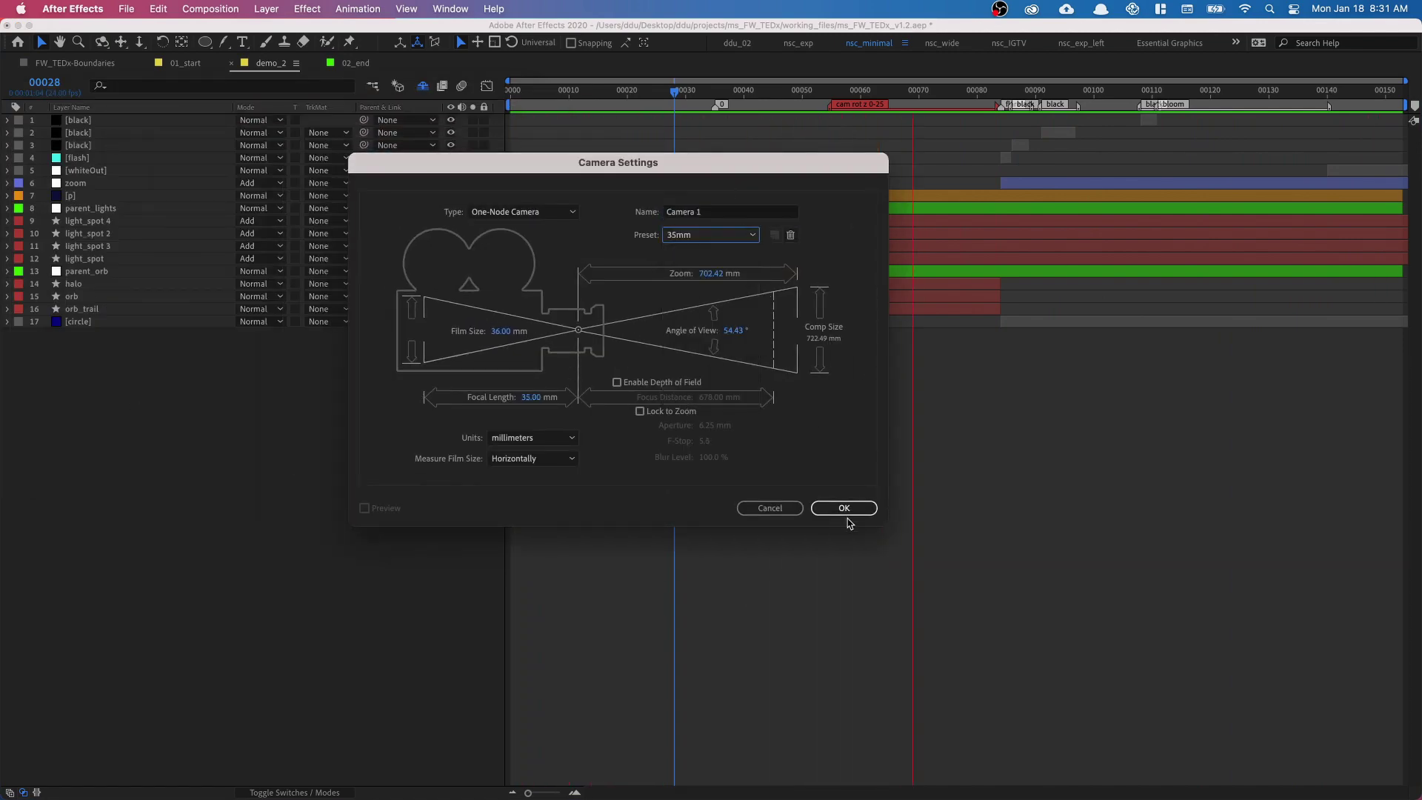
{"action": "left_click", "coordinate": [844, 508]}
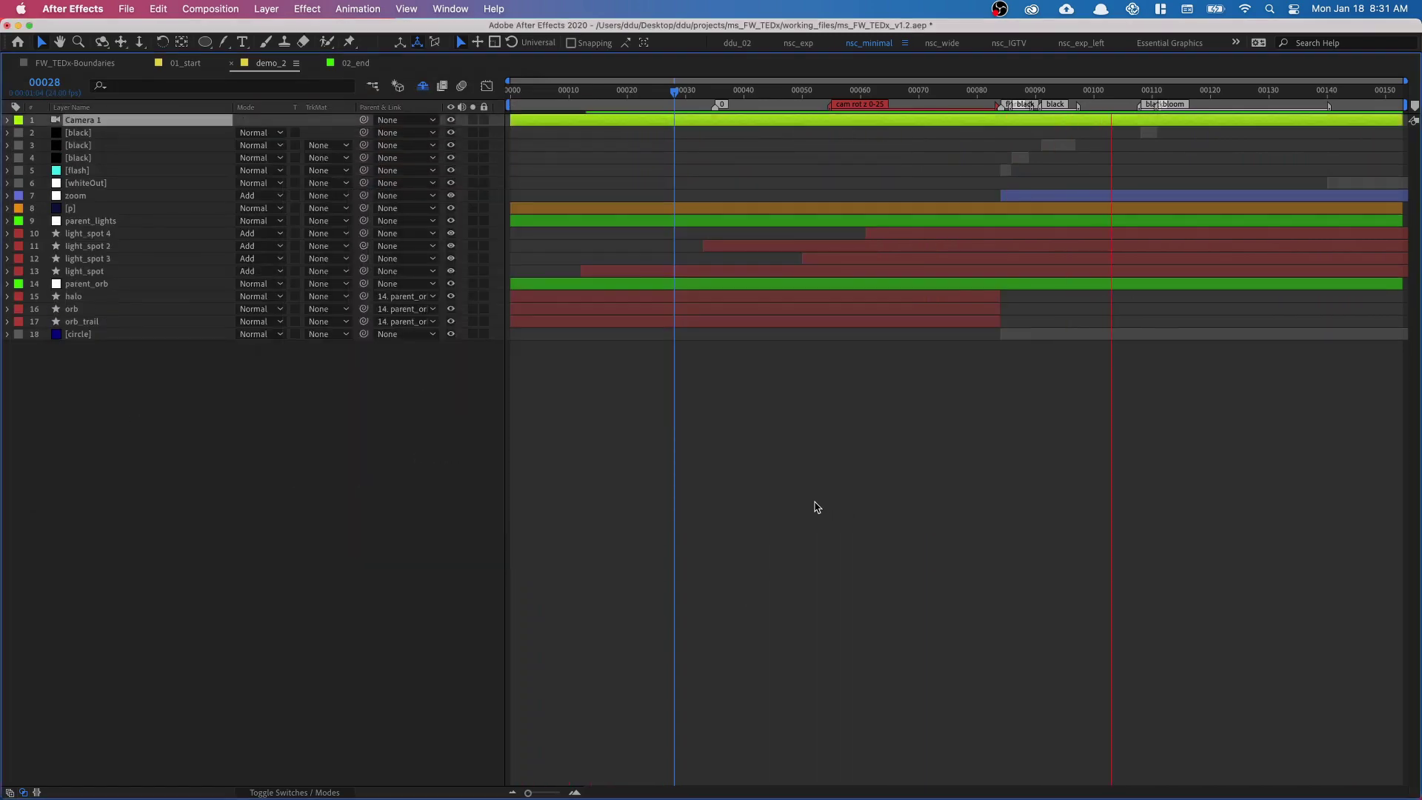
{"action": "key", "text": "grave"}
Keyframe Camera 1's Z Rotation at frame 55 and rotate it at frame 83, following the cam rot z 0-25 marker, and preview
{"action": "left_click", "coordinate": [143, 580]}
{"action": "left_click", "coordinate": [1193, 554]}
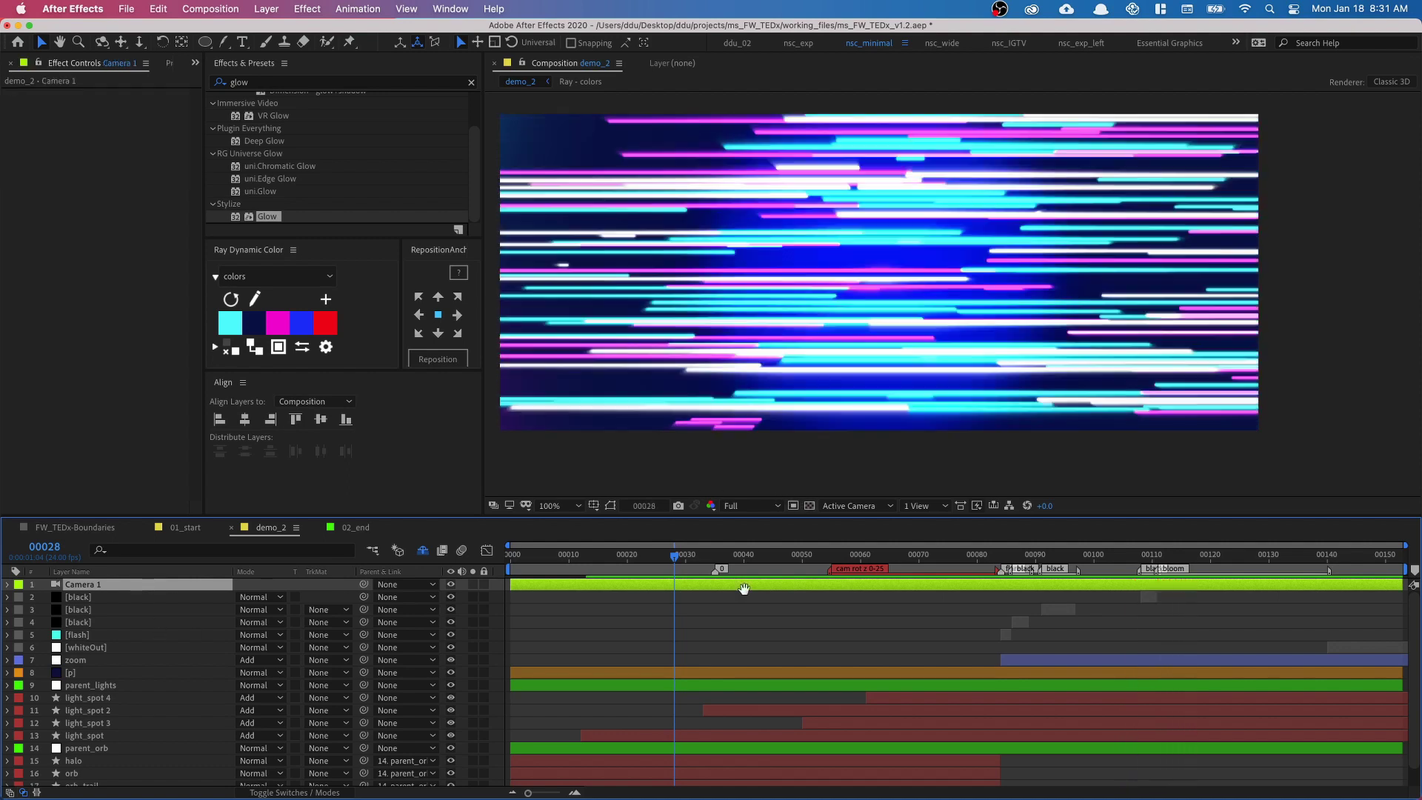
{"action": "left_click", "coordinate": [831, 555]}
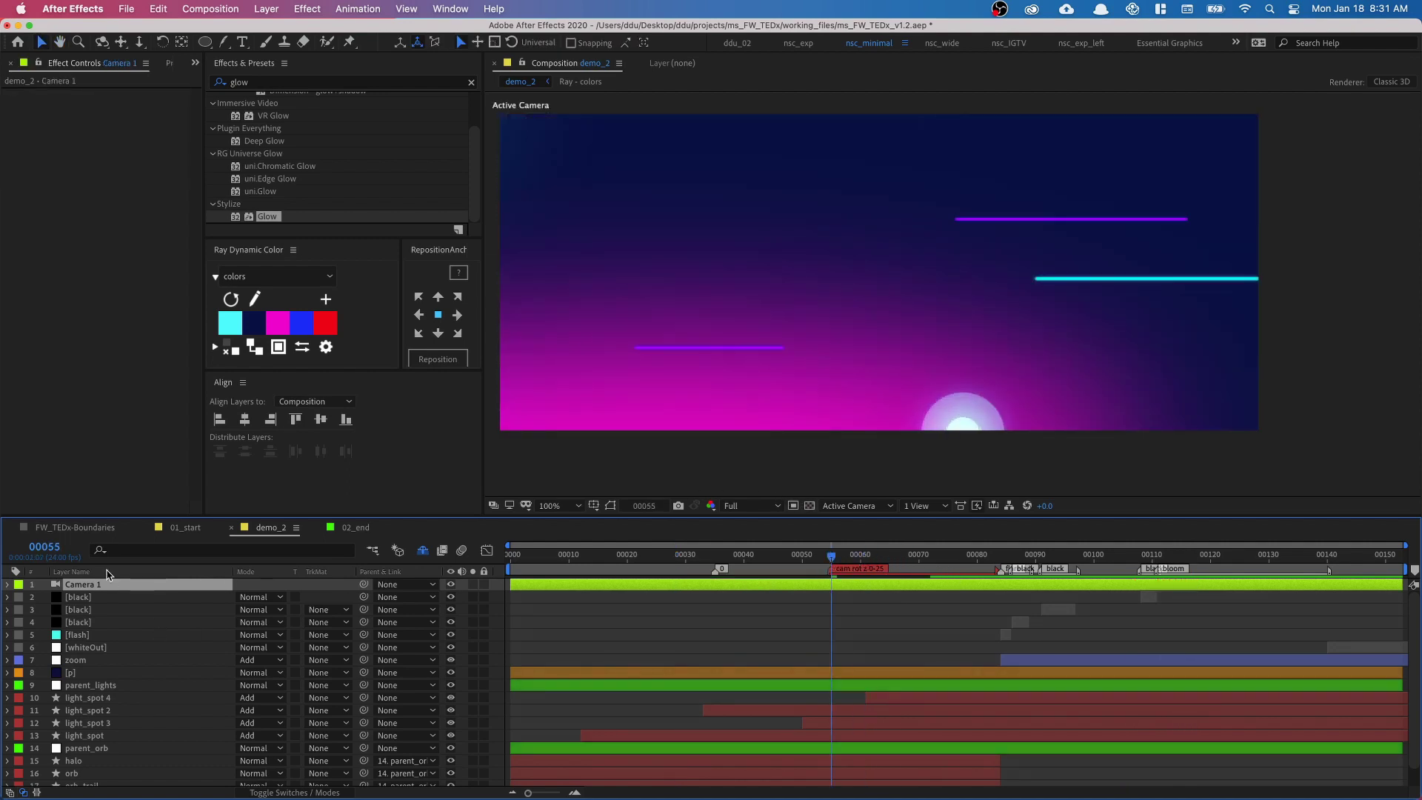
{"action": "key", "text": "r"}
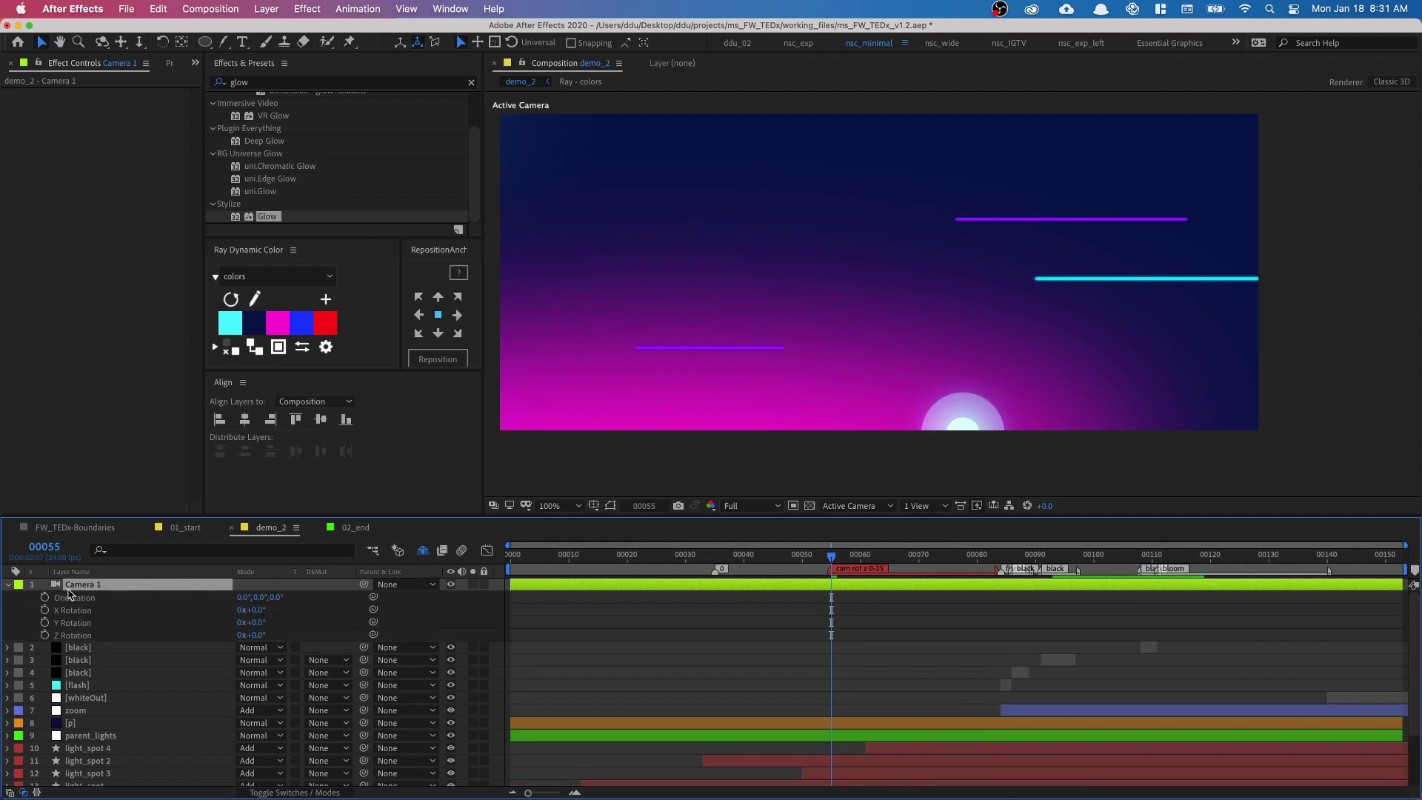
{"action": "left_click", "coordinate": [45, 635]}
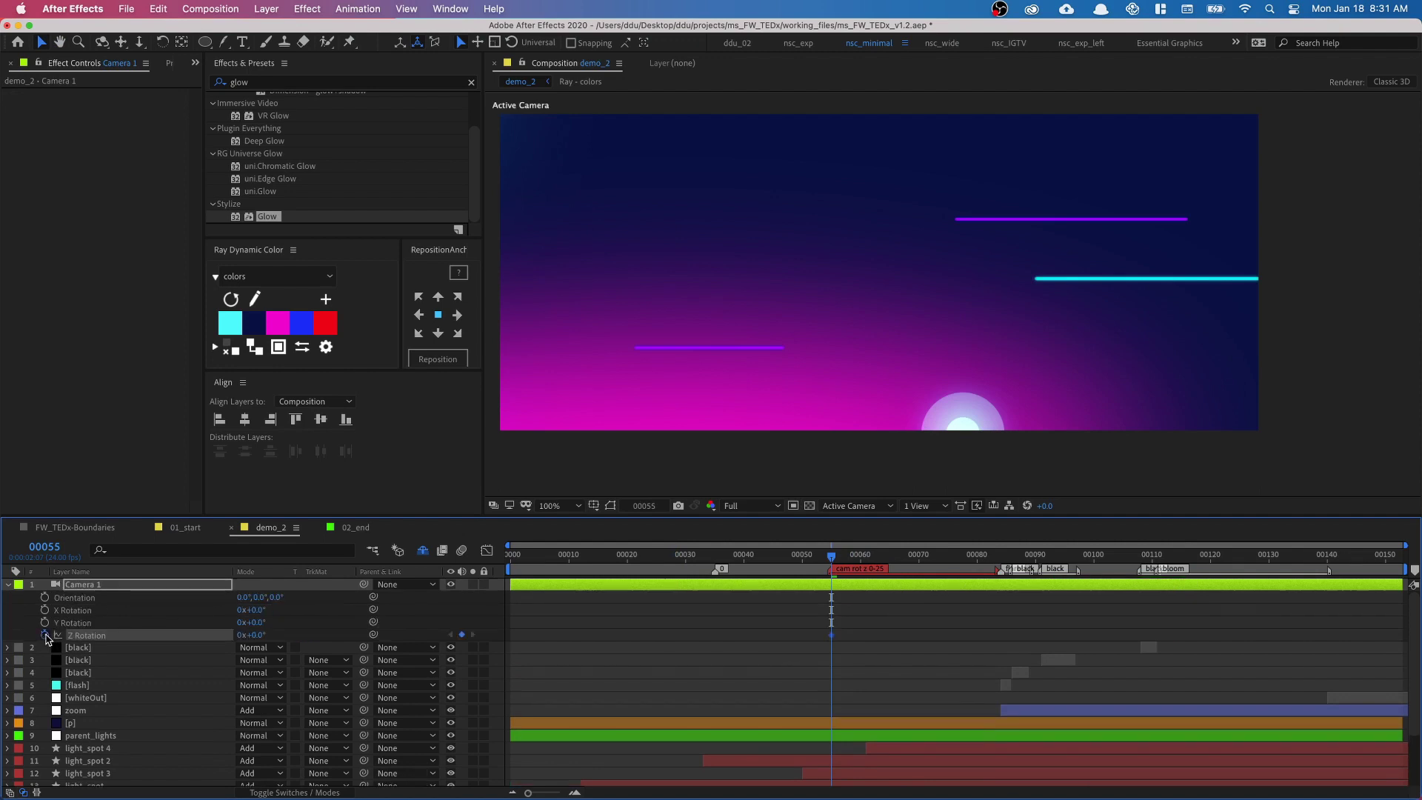
{"action": "key", "text": "space"}
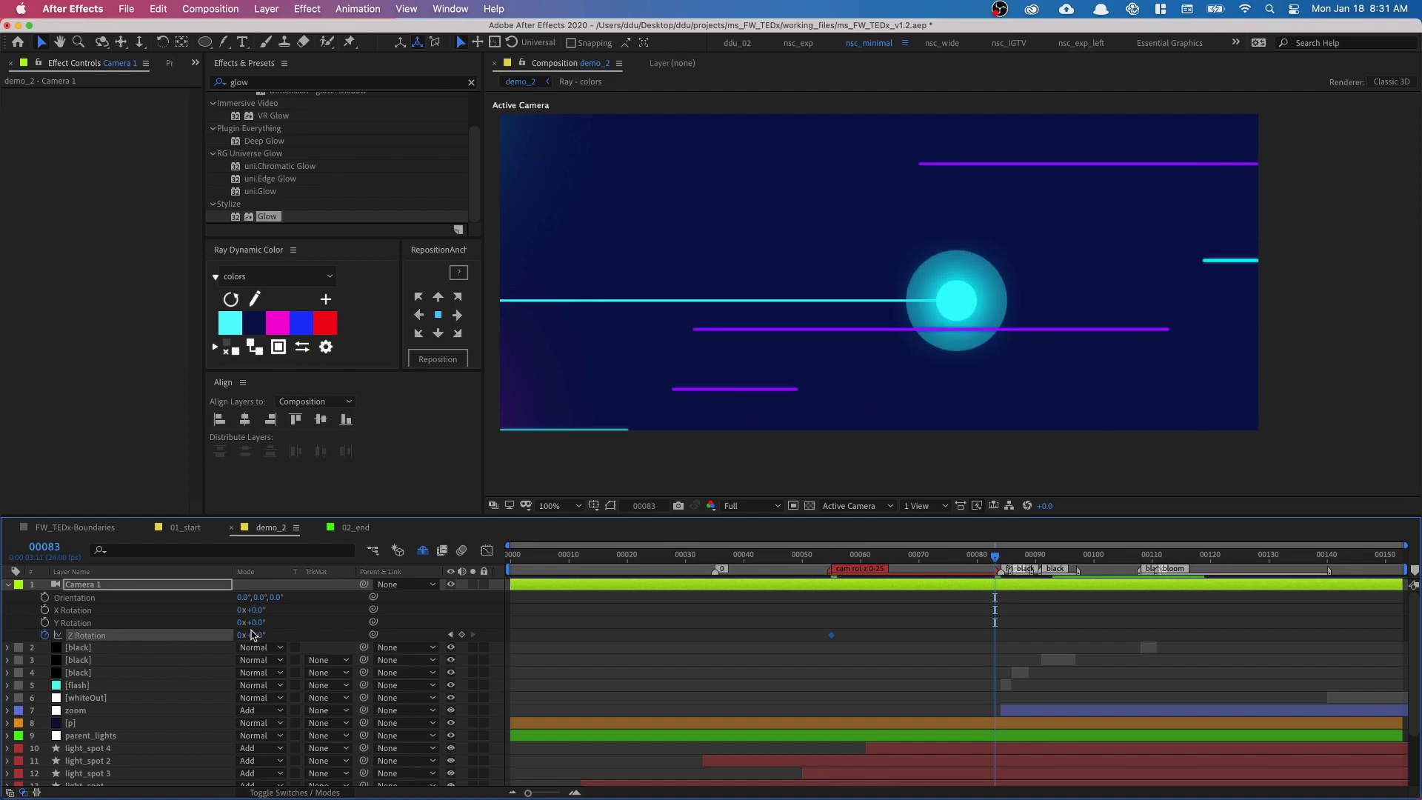
{"action": "left_click_drag", "start_coordinate": [245, 635], "coordinate": [293, 618]}
{"action": "key", "text": "space"}
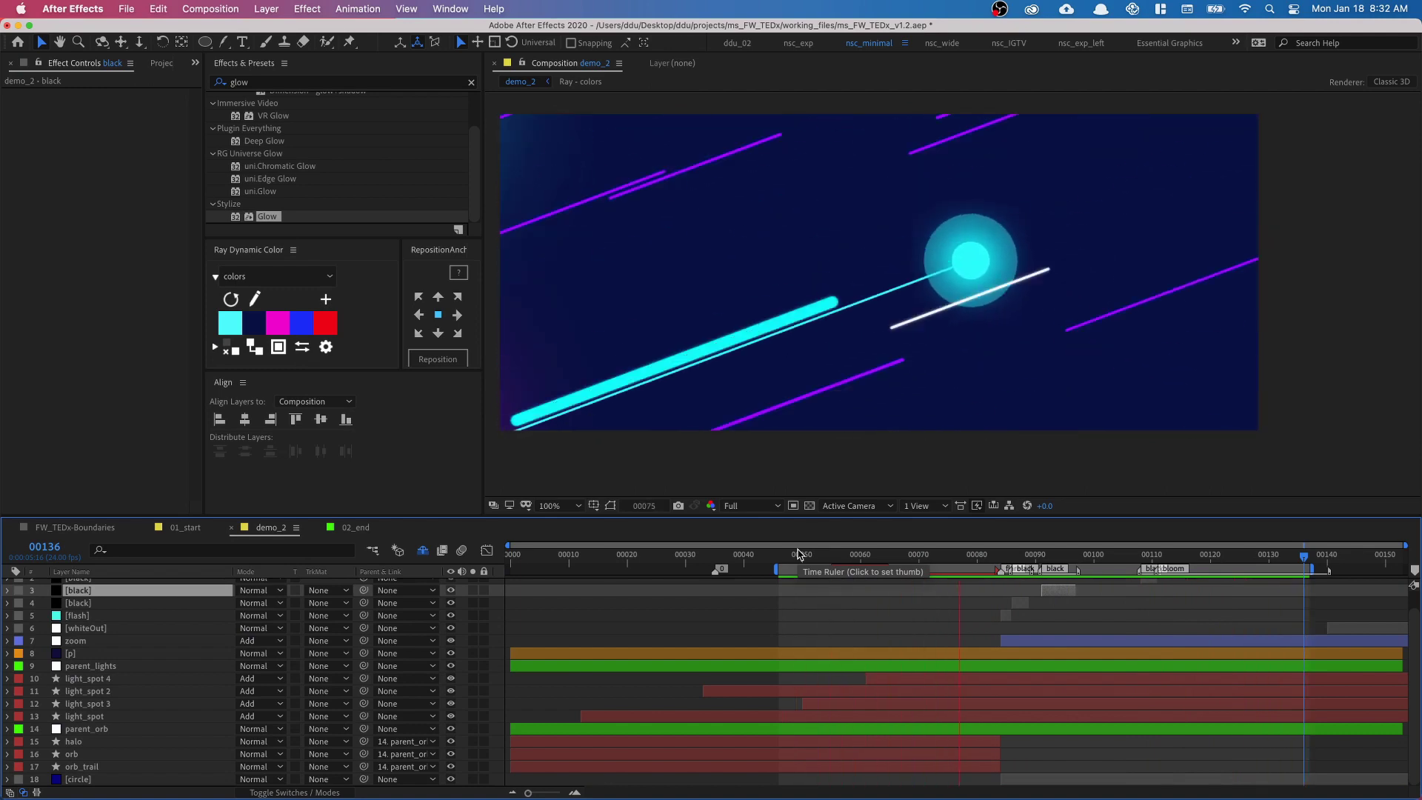
Create a new adjustment layer and move it to the top of the layer stack above Camera 1
{"action": "key", "text": "alt+super+y"}
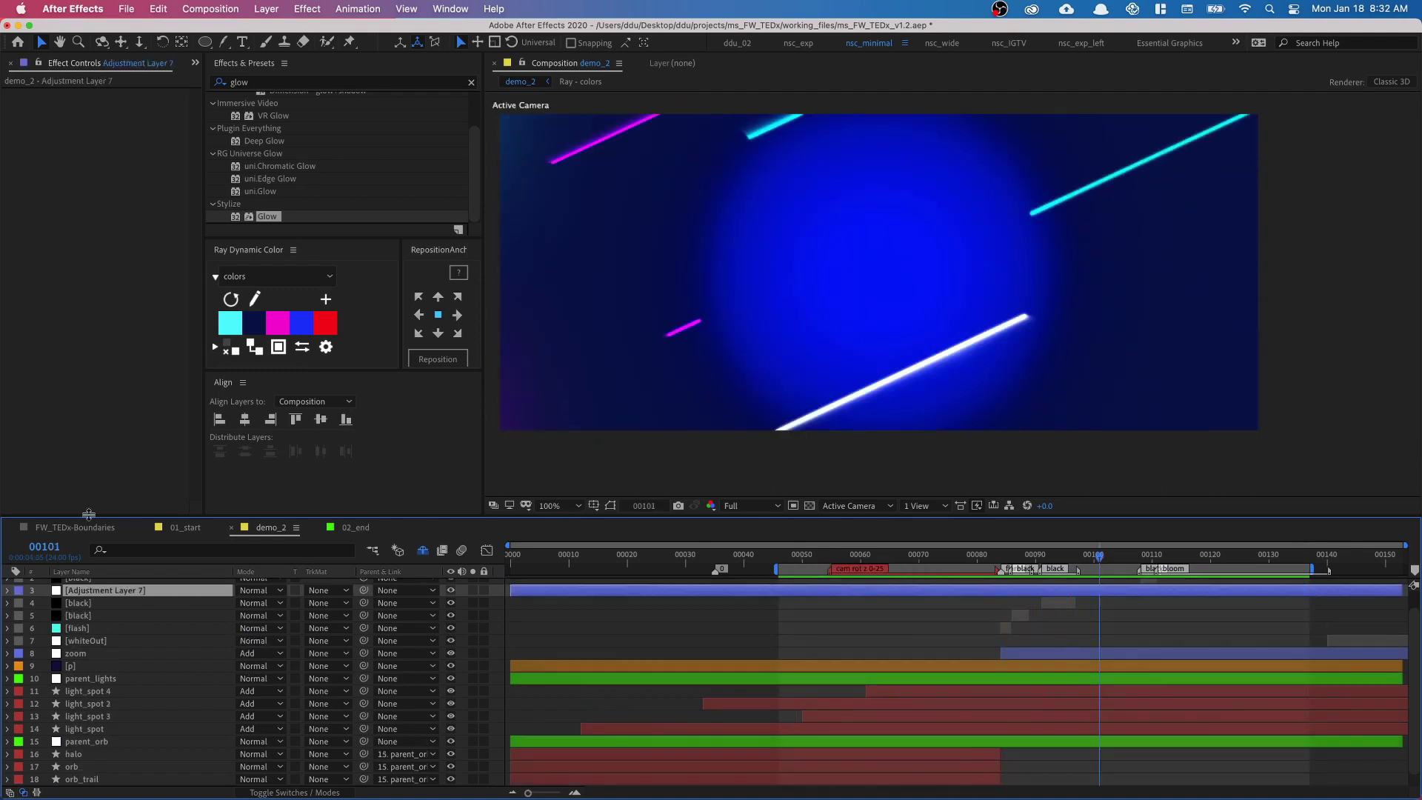
{"action": "scroll", "coordinate": [108, 593], "scroll_direction": "up", "scroll_amount": 1}
{"action": "left_click_drag", "start_coordinate": [108, 610], "coordinate": [115, 581]}
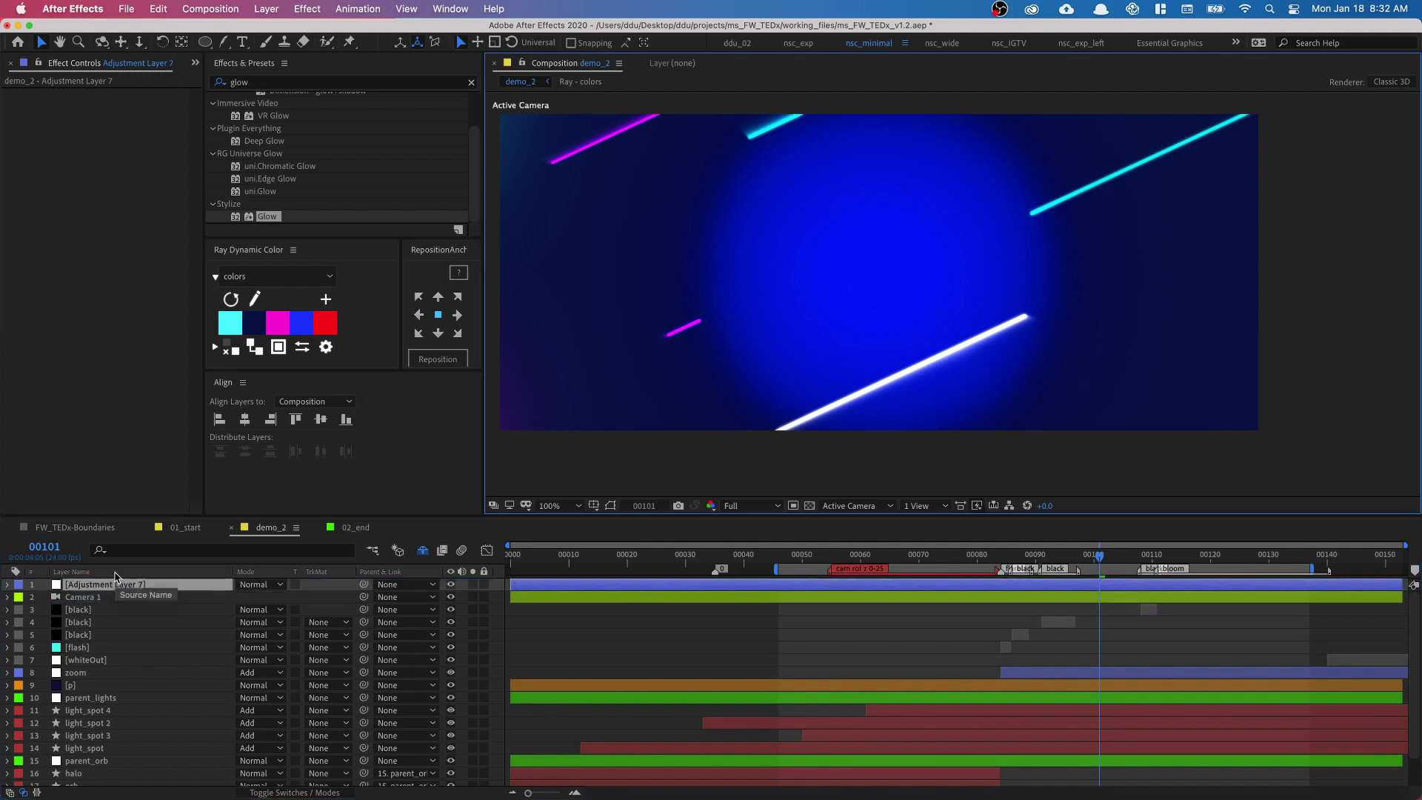
Rename the new adjustment layer NOICE and return to the demo_2 composition view
{"action": "double_click", "coordinate": [113, 585]}
{"action": "left_click", "coordinate": [113, 576]}
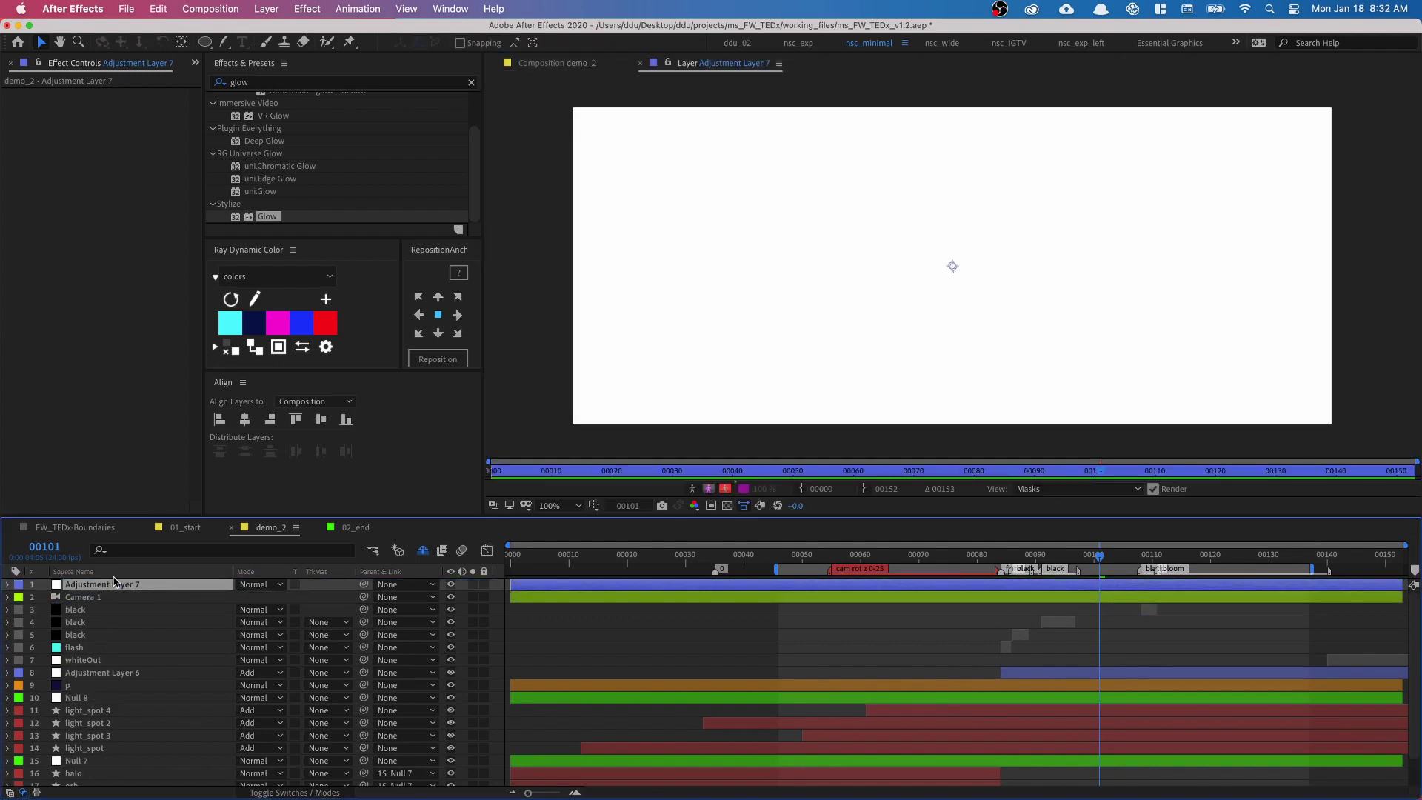
{"action": "key", "text": "Return"}
{"action": "type", "text": "NOC"}
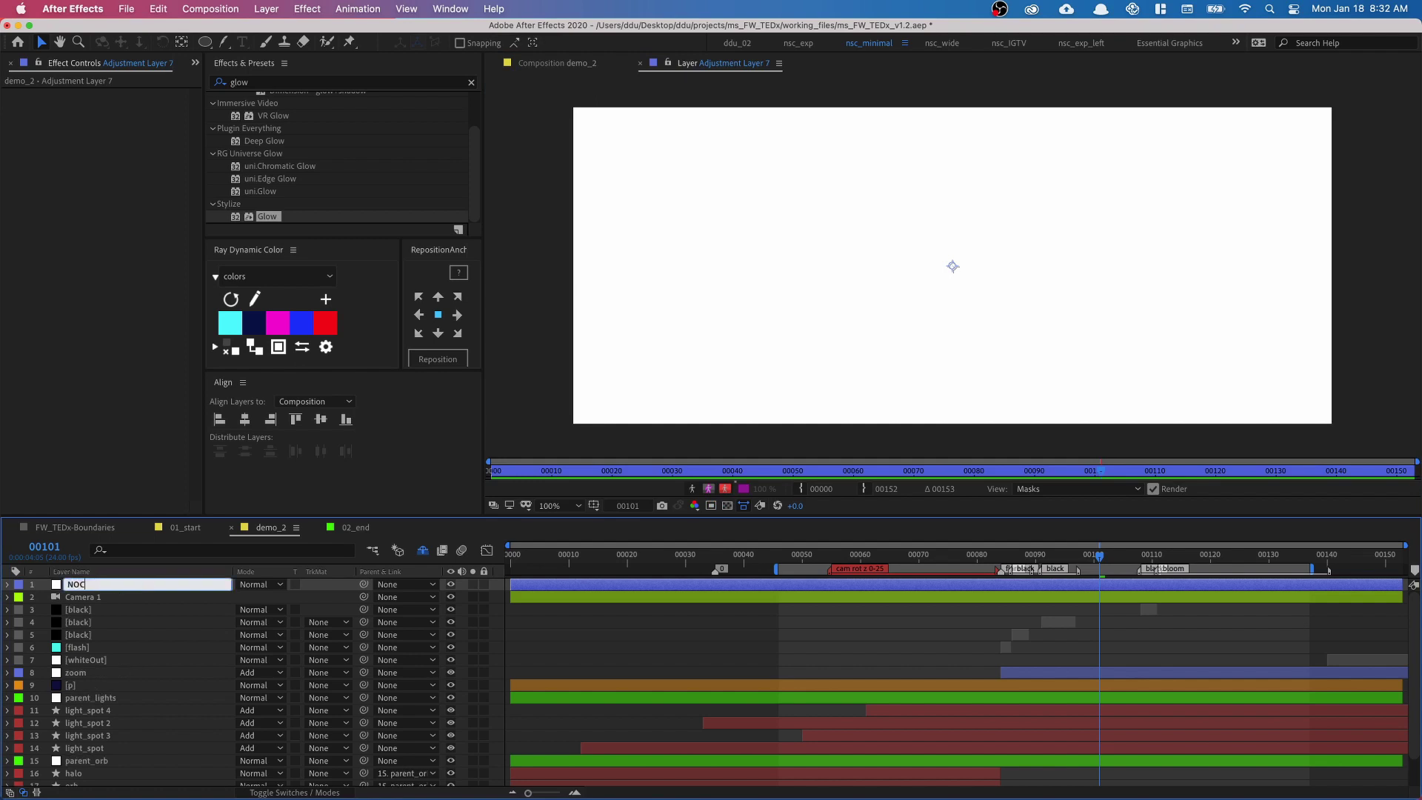
{"action": "type", "text": "ICE"}
{"action": "key", "text": "Return"}
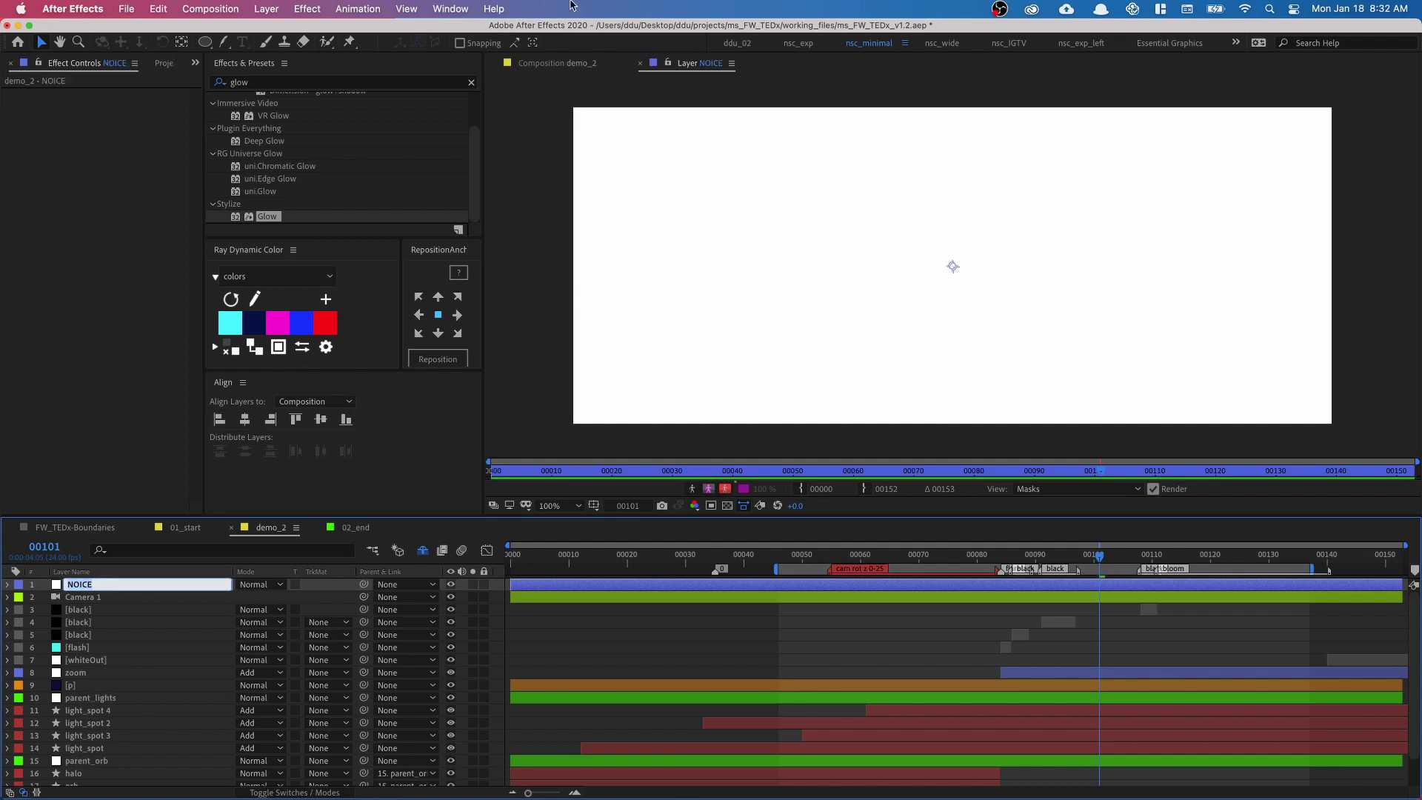
{"action": "left_click", "coordinate": [590, 64]}
Apply the Noise effect to the NOICE layer and set its Amount of Noise to 30%
{"action": "left_click", "coordinate": [272, 86]}
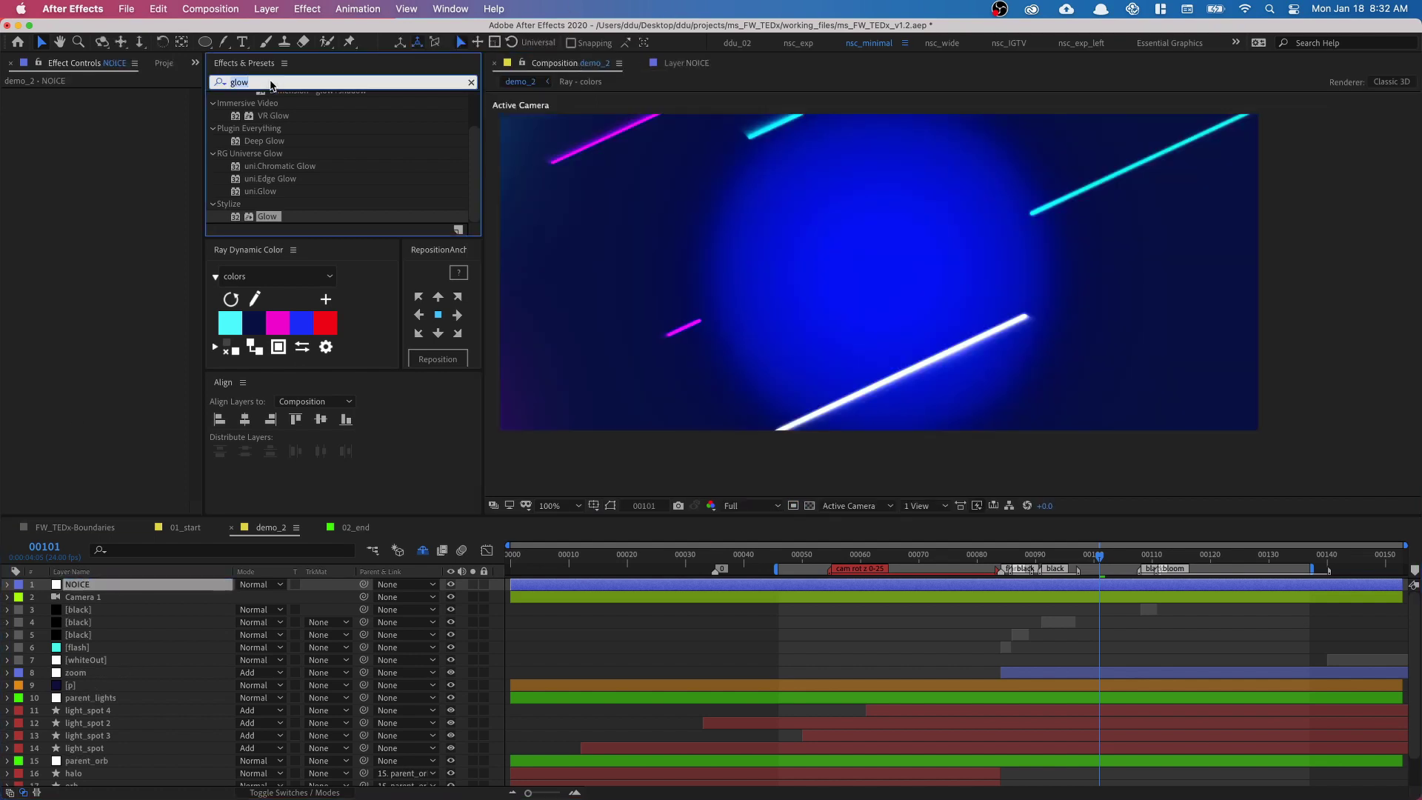
{"action": "type", "text": "noise"}
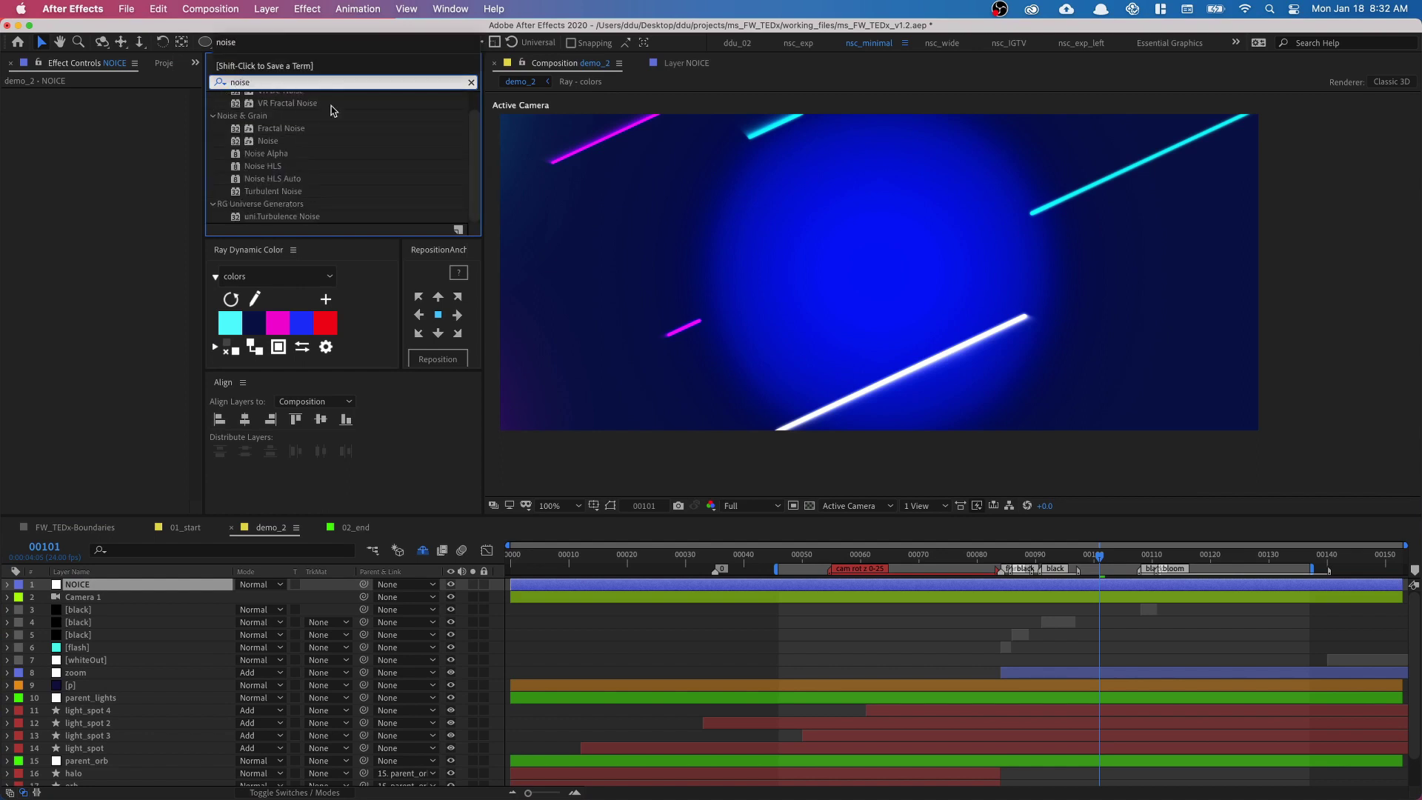
{"action": "scroll", "coordinate": [474, 186], "scroll_direction": "up", "scroll_amount": 2}
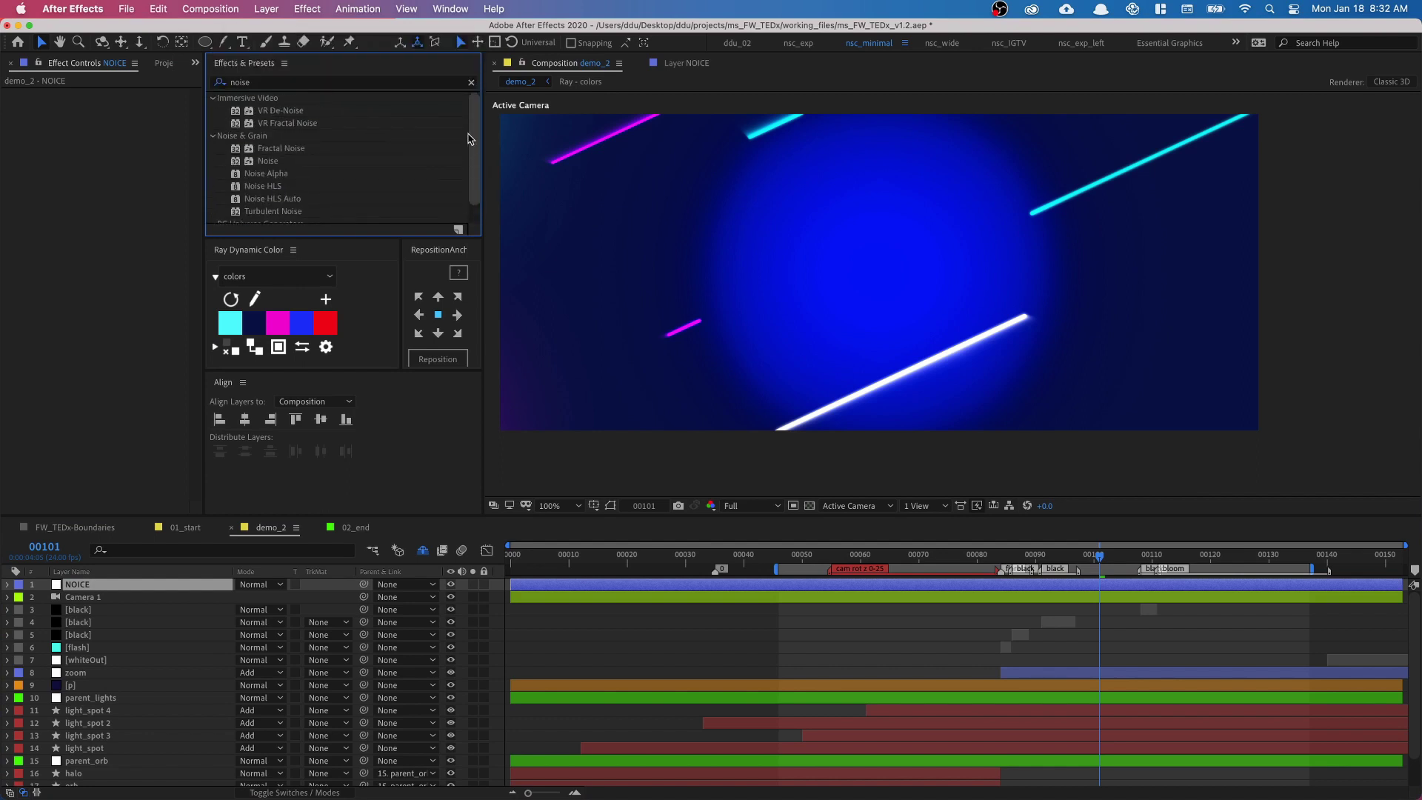
{"action": "double_click", "coordinate": [267, 160]}
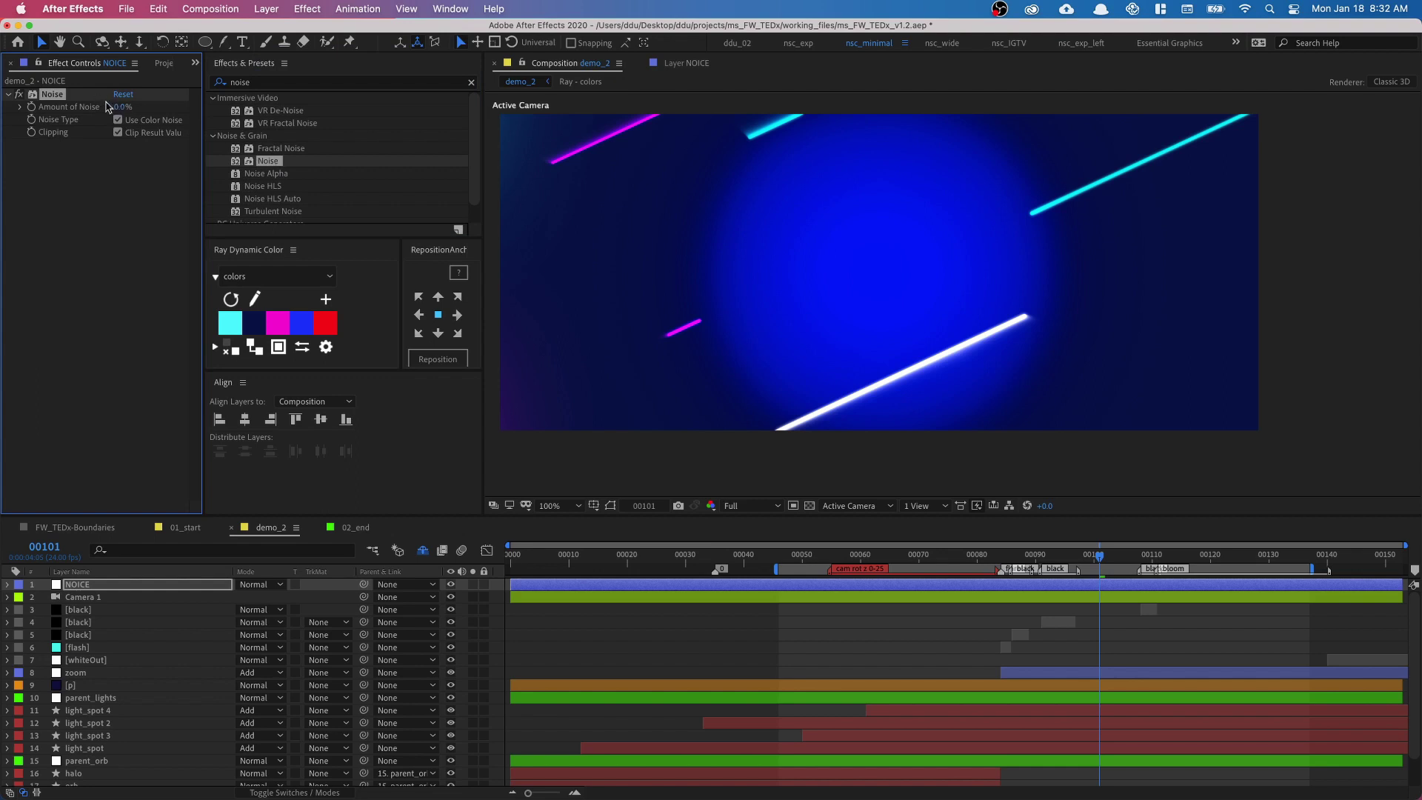
{"action": "left_click", "coordinate": [118, 106]}
{"action": "type", "text": "30"}
{"action": "key", "text": "Return"}
Set the NOICE layer's blending mode to Soft Light and inspect the grain on the glowing orb up close at frame 70
{"action": "left_click_drag", "start_coordinate": [979, 560], "coordinate": [918, 557]}
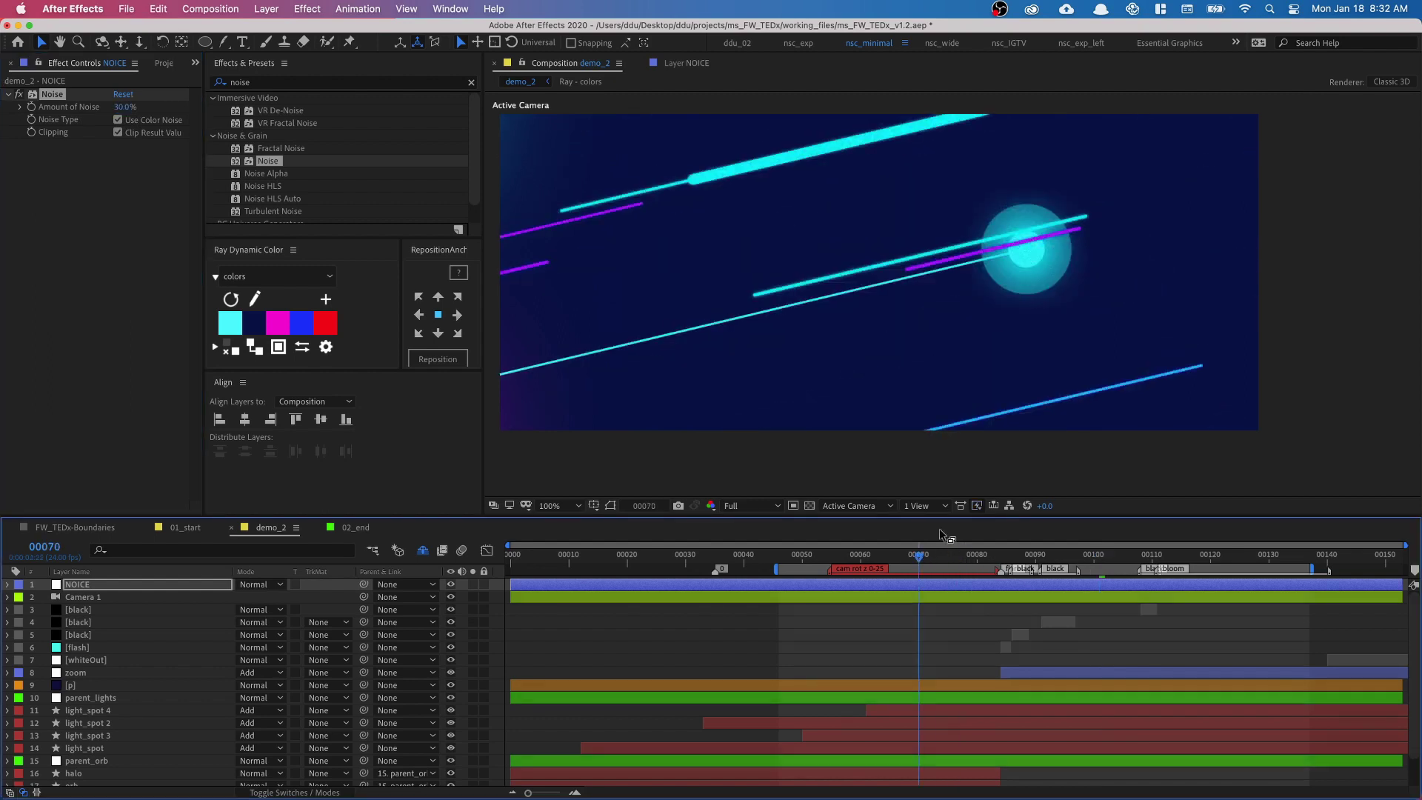
{"action": "scroll", "coordinate": [1015, 318], "scroll_direction": "up", "scroll_amount": 2}
{"action": "left_click_drag", "start_coordinate": [1085, 276], "coordinate": [1074, 327]}
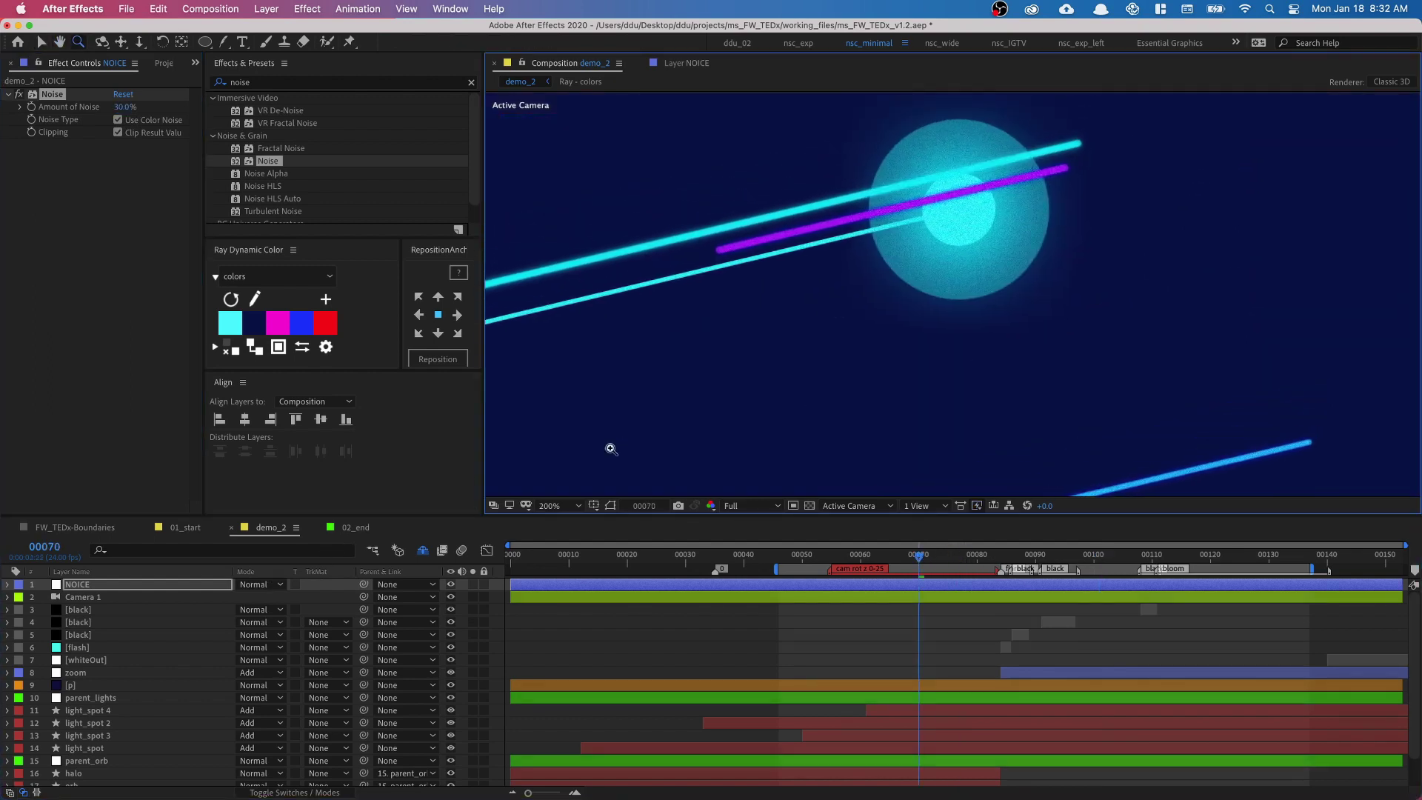
{"action": "left_click", "coordinate": [263, 585]}
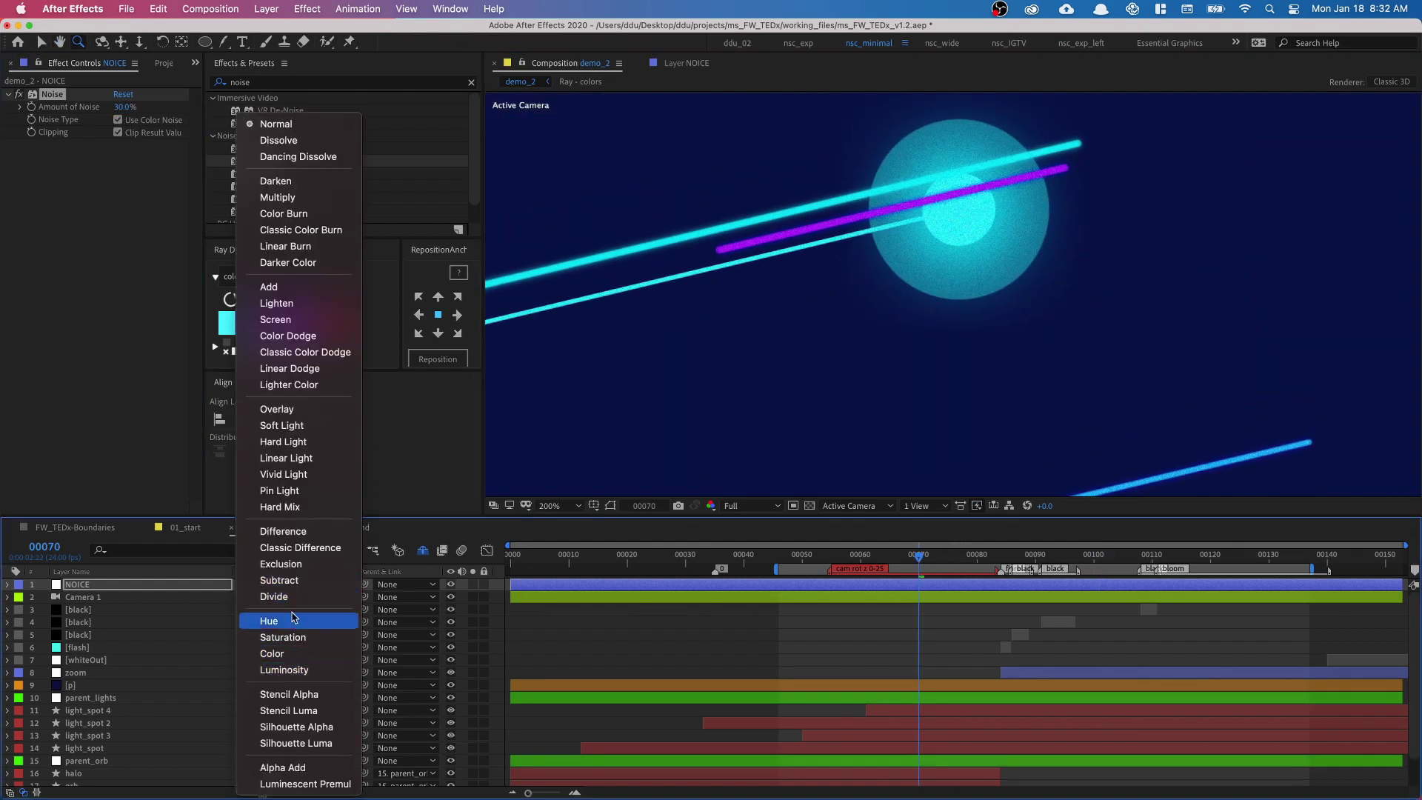
{"action": "left_click", "coordinate": [323, 426]}
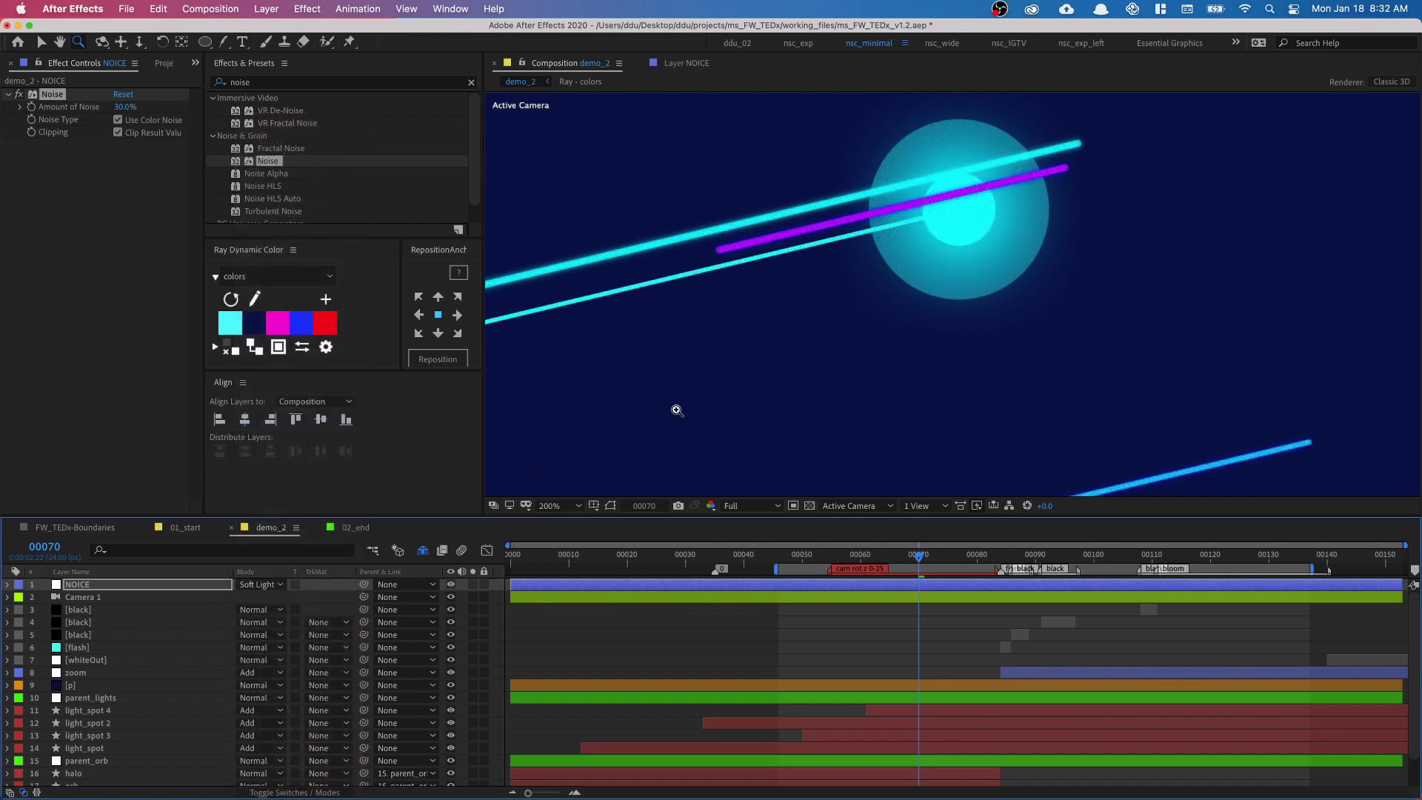
{"action": "left_click", "coordinate": [976, 225]}
{"action": "left_click", "coordinate": [911, 300]}
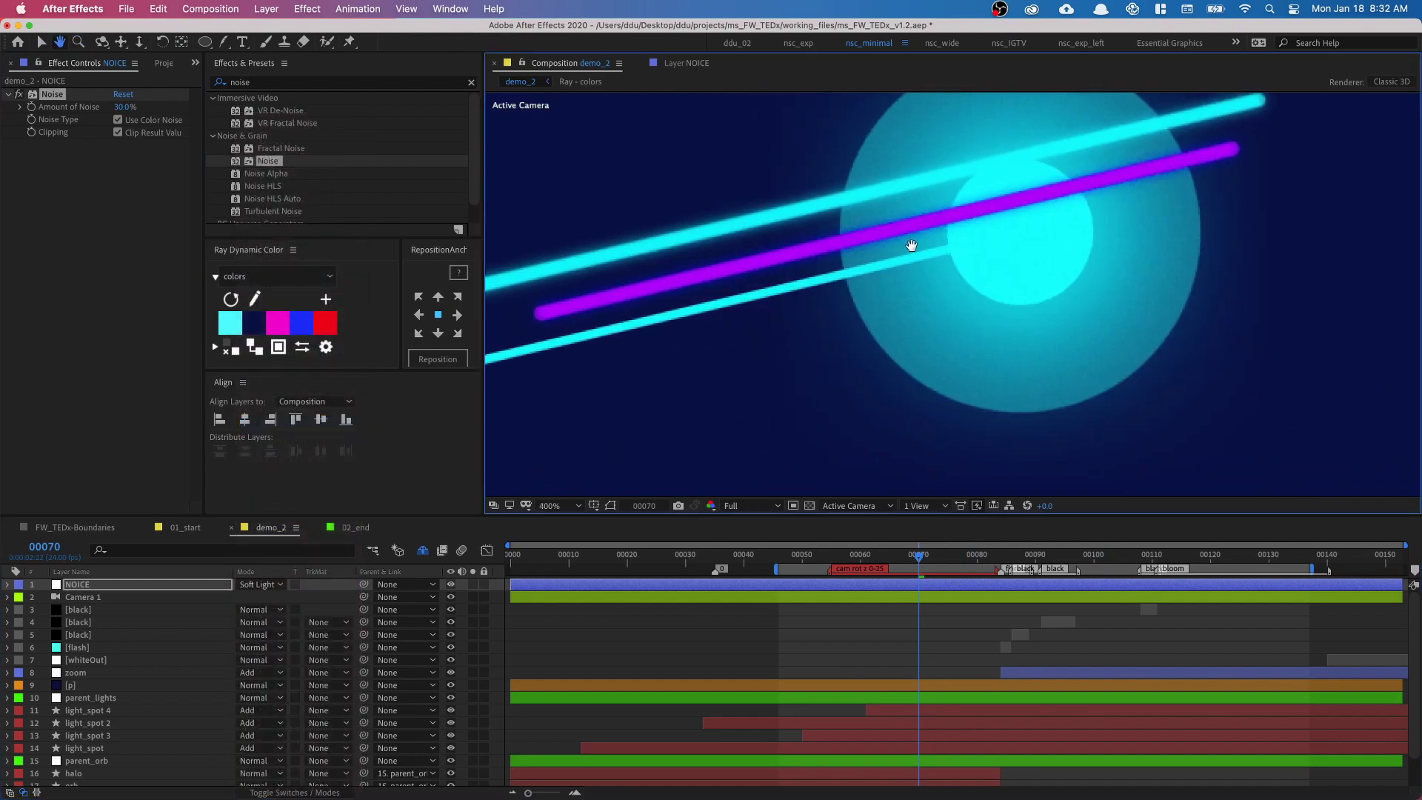
{"action": "left_click_drag", "start_coordinate": [911, 245], "coordinate": [1022, 229]}
{"action": "key", "text": "shift+slash"}
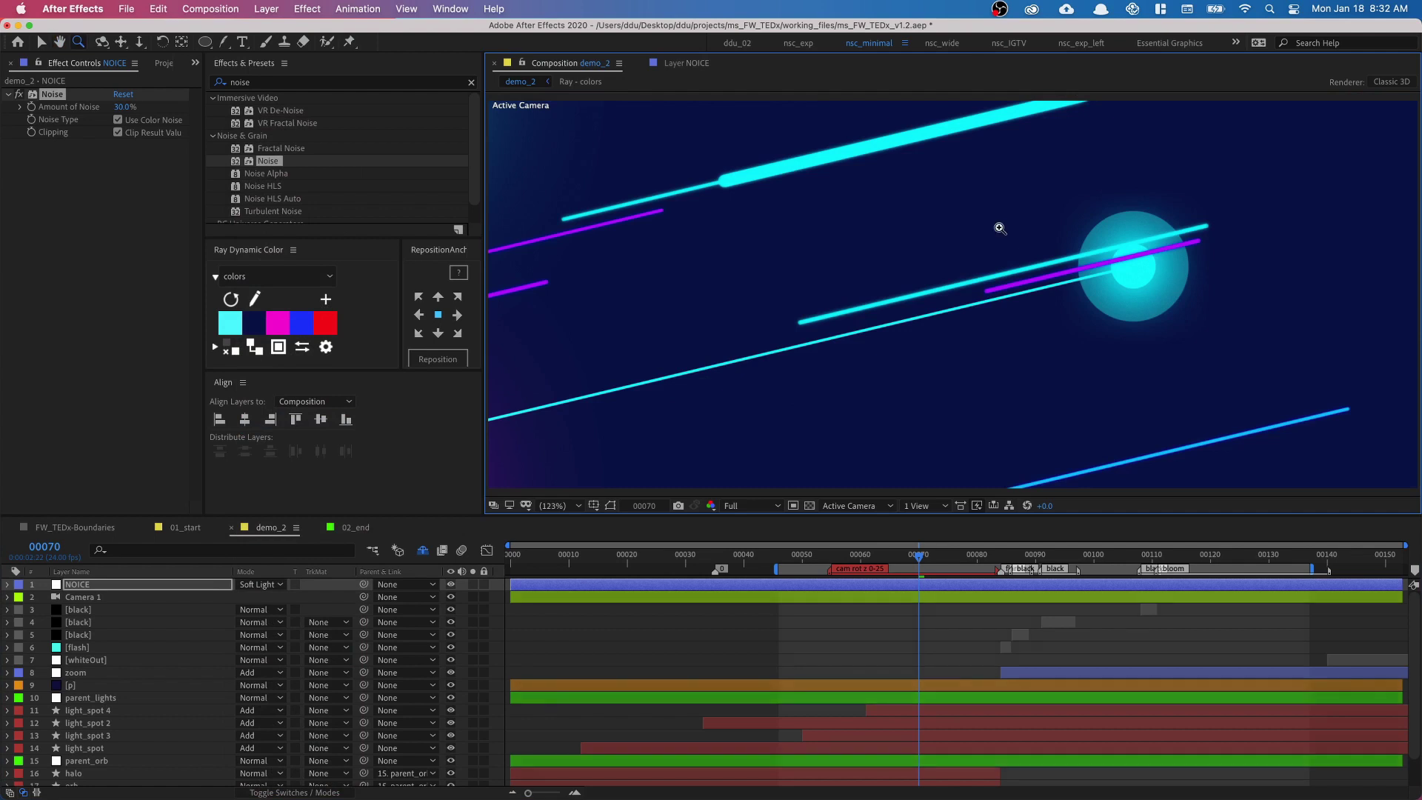
Start the work area at frame 0 and preview the demo_2 animation from the beginning
{"action": "key", "text": "space"}
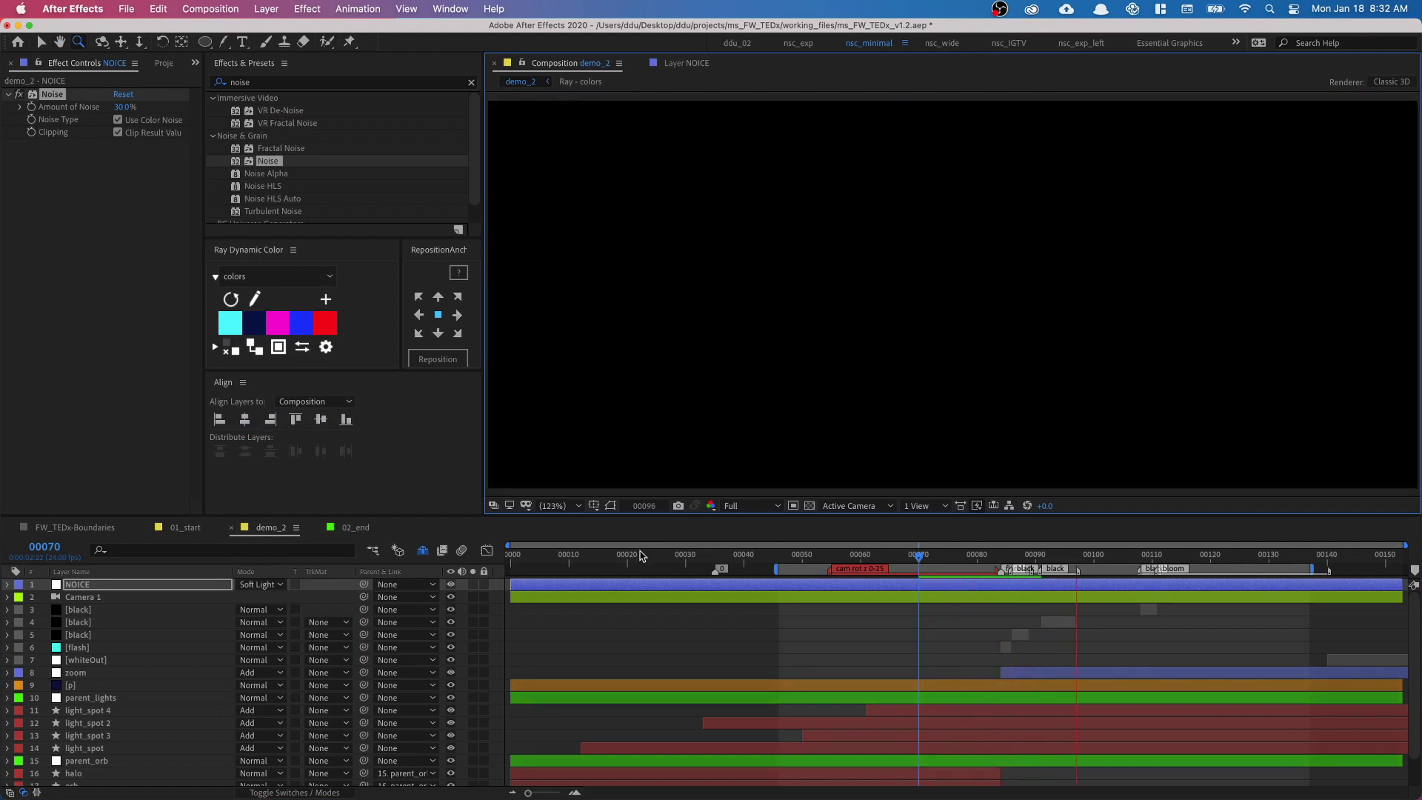
{"action": "key", "text": "Home"}
{"action": "key", "text": "b"}
{"action": "key", "text": "space"}
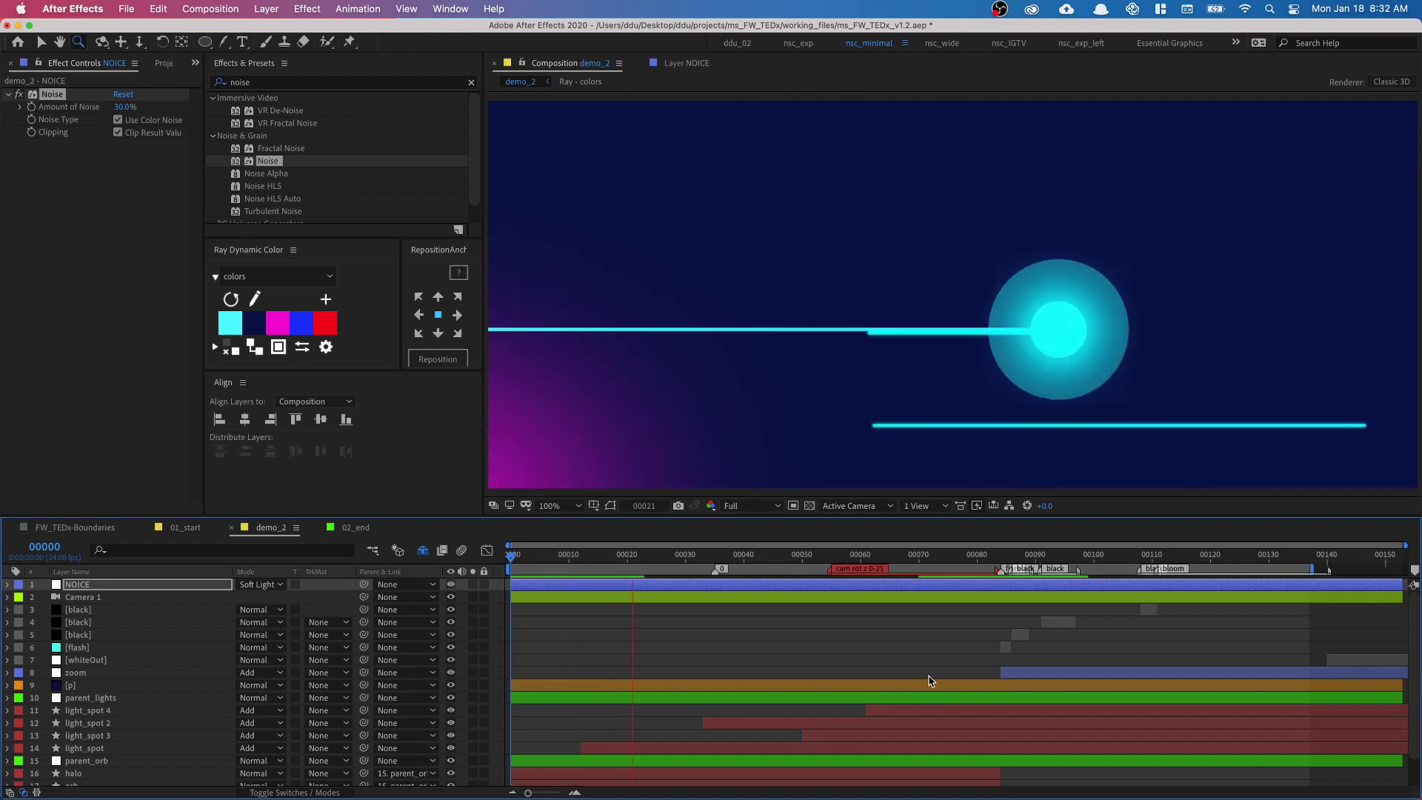
{"action": "key", "text": "comma"}
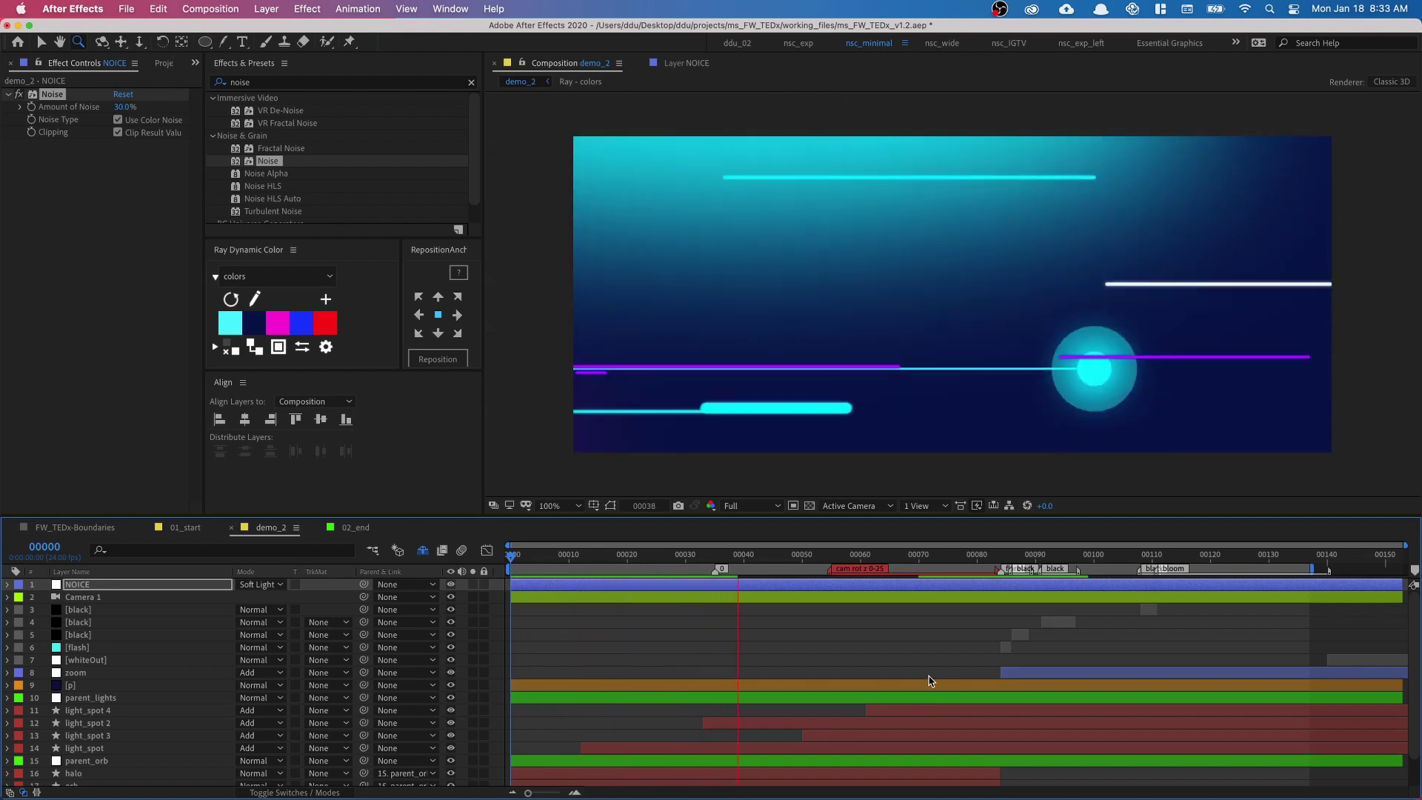